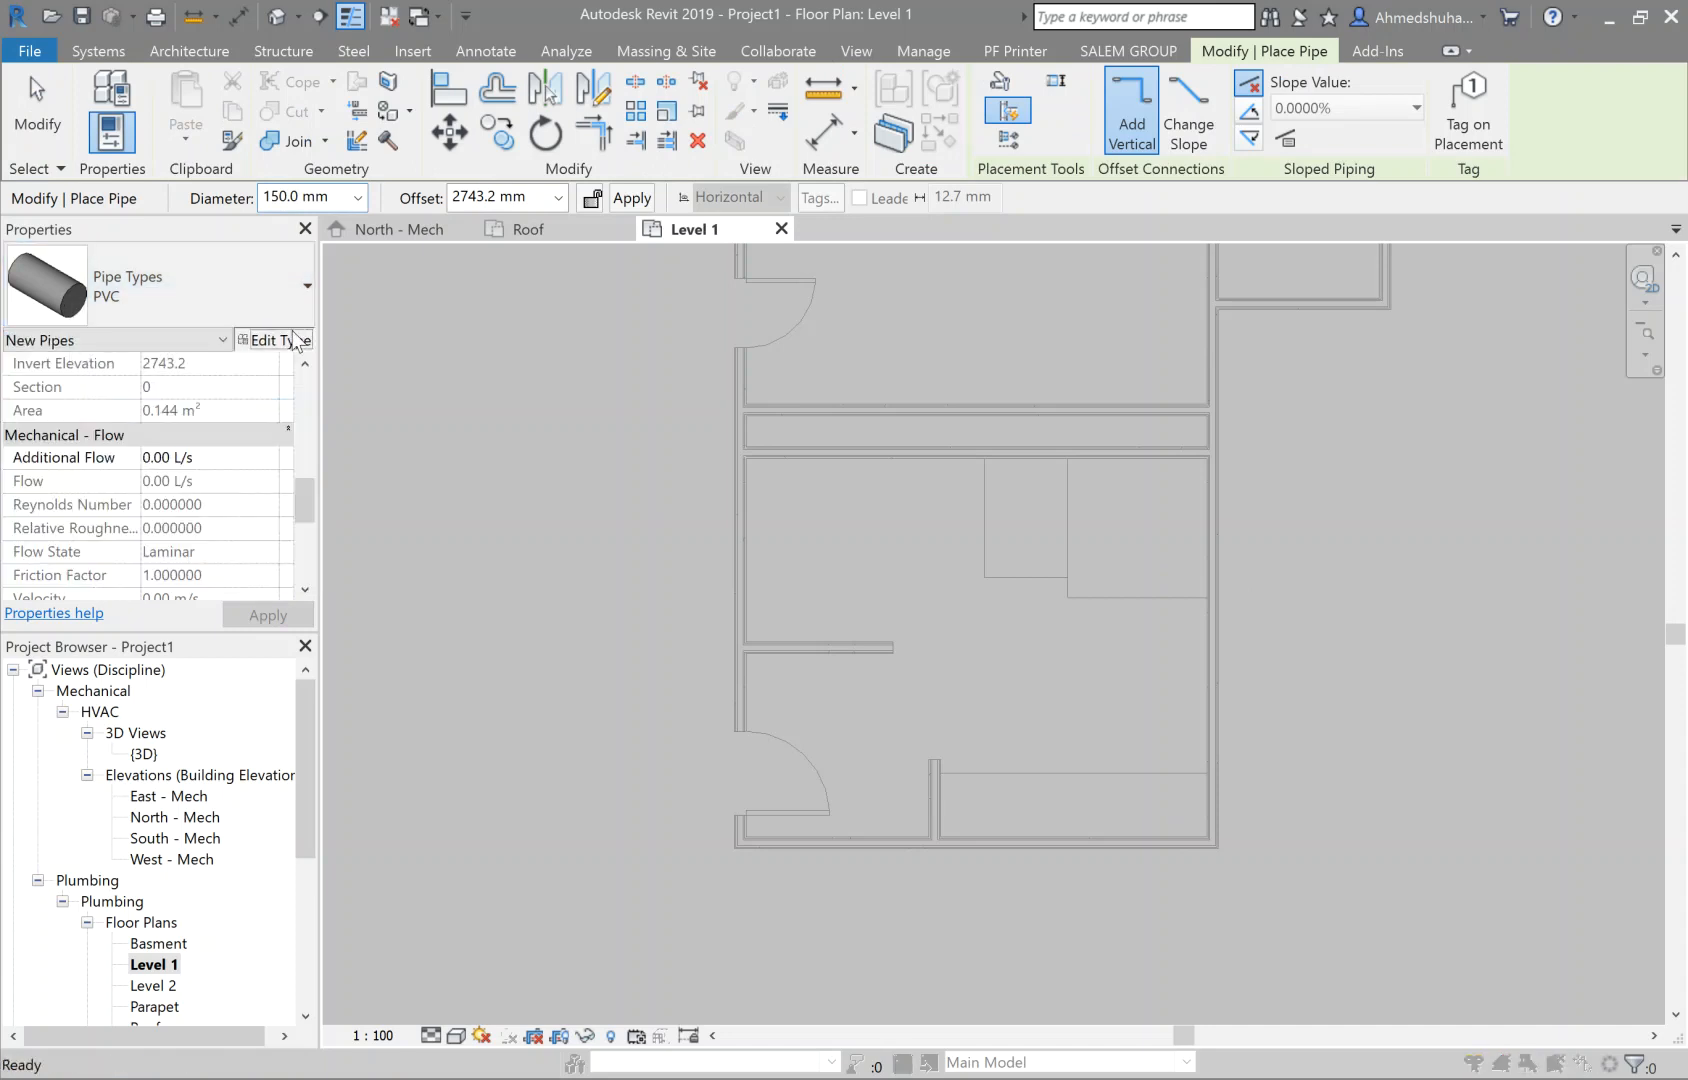
# Step: Duplicate the PVC pipe type under the name PR and switch the type selection back to PVC
pyautogui.click(272, 340)
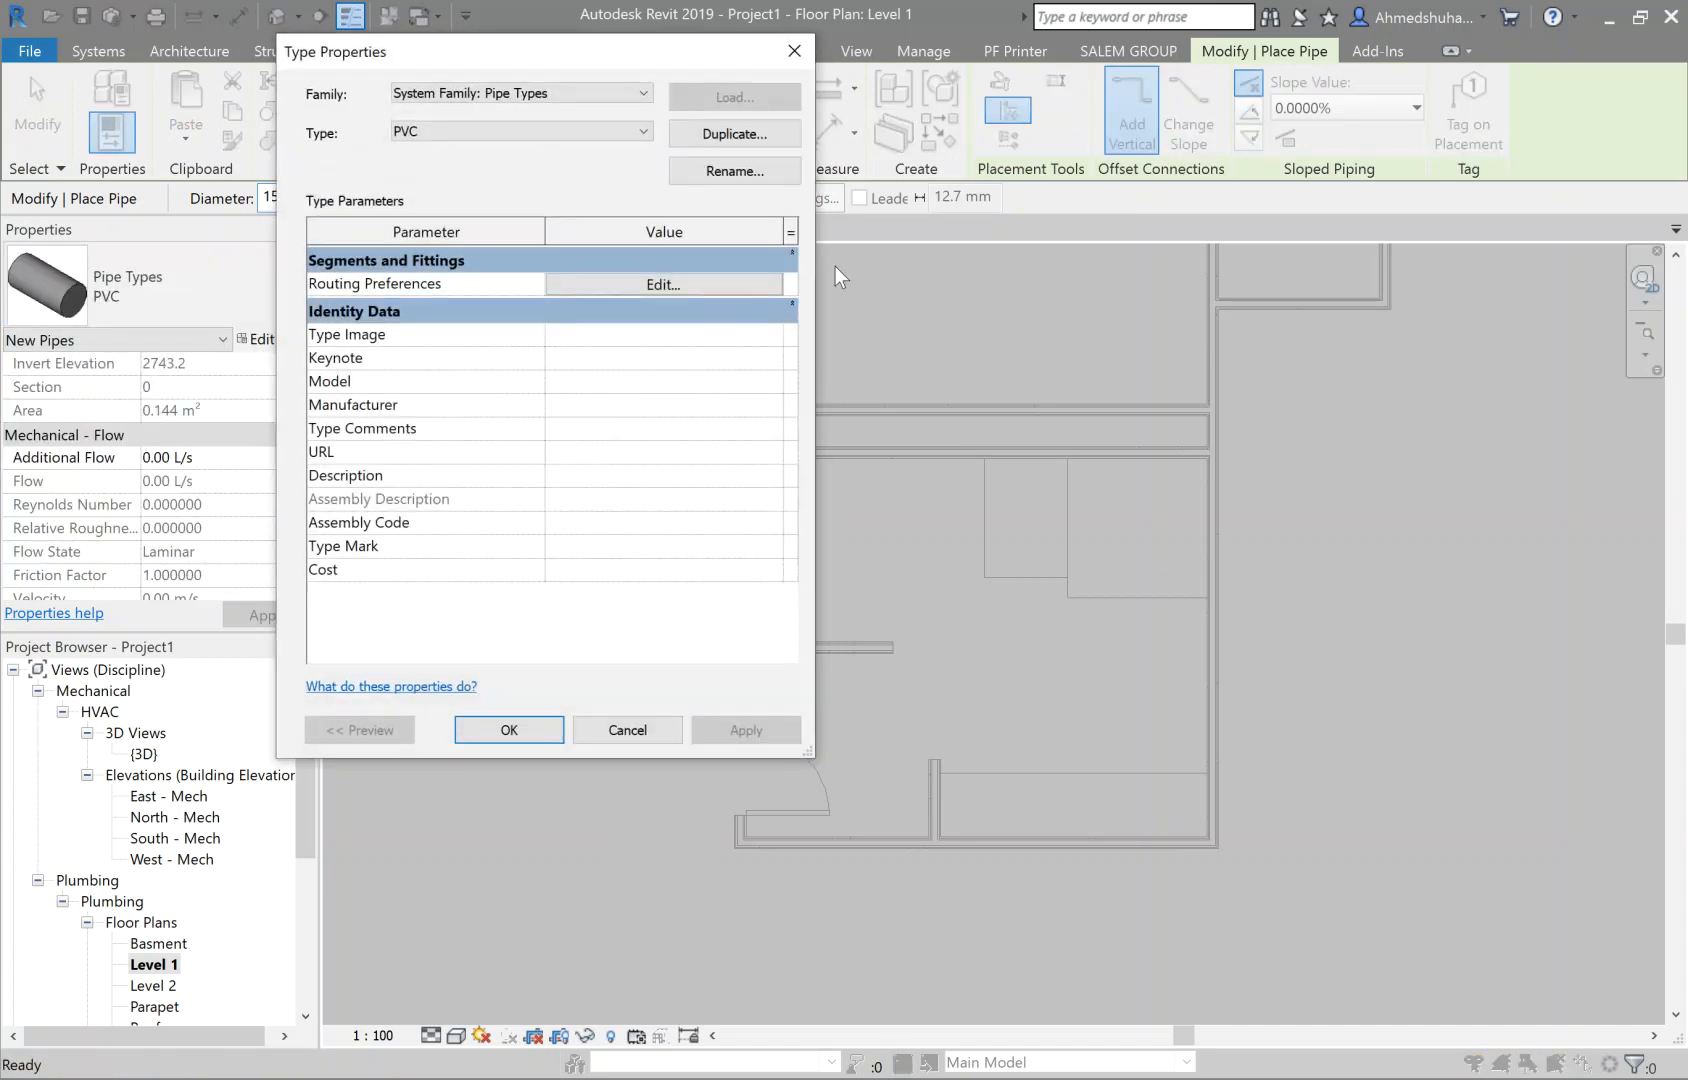
pyautogui.click(754, 127)
pyautogui.write('PR')
pyautogui.click(620, 362)
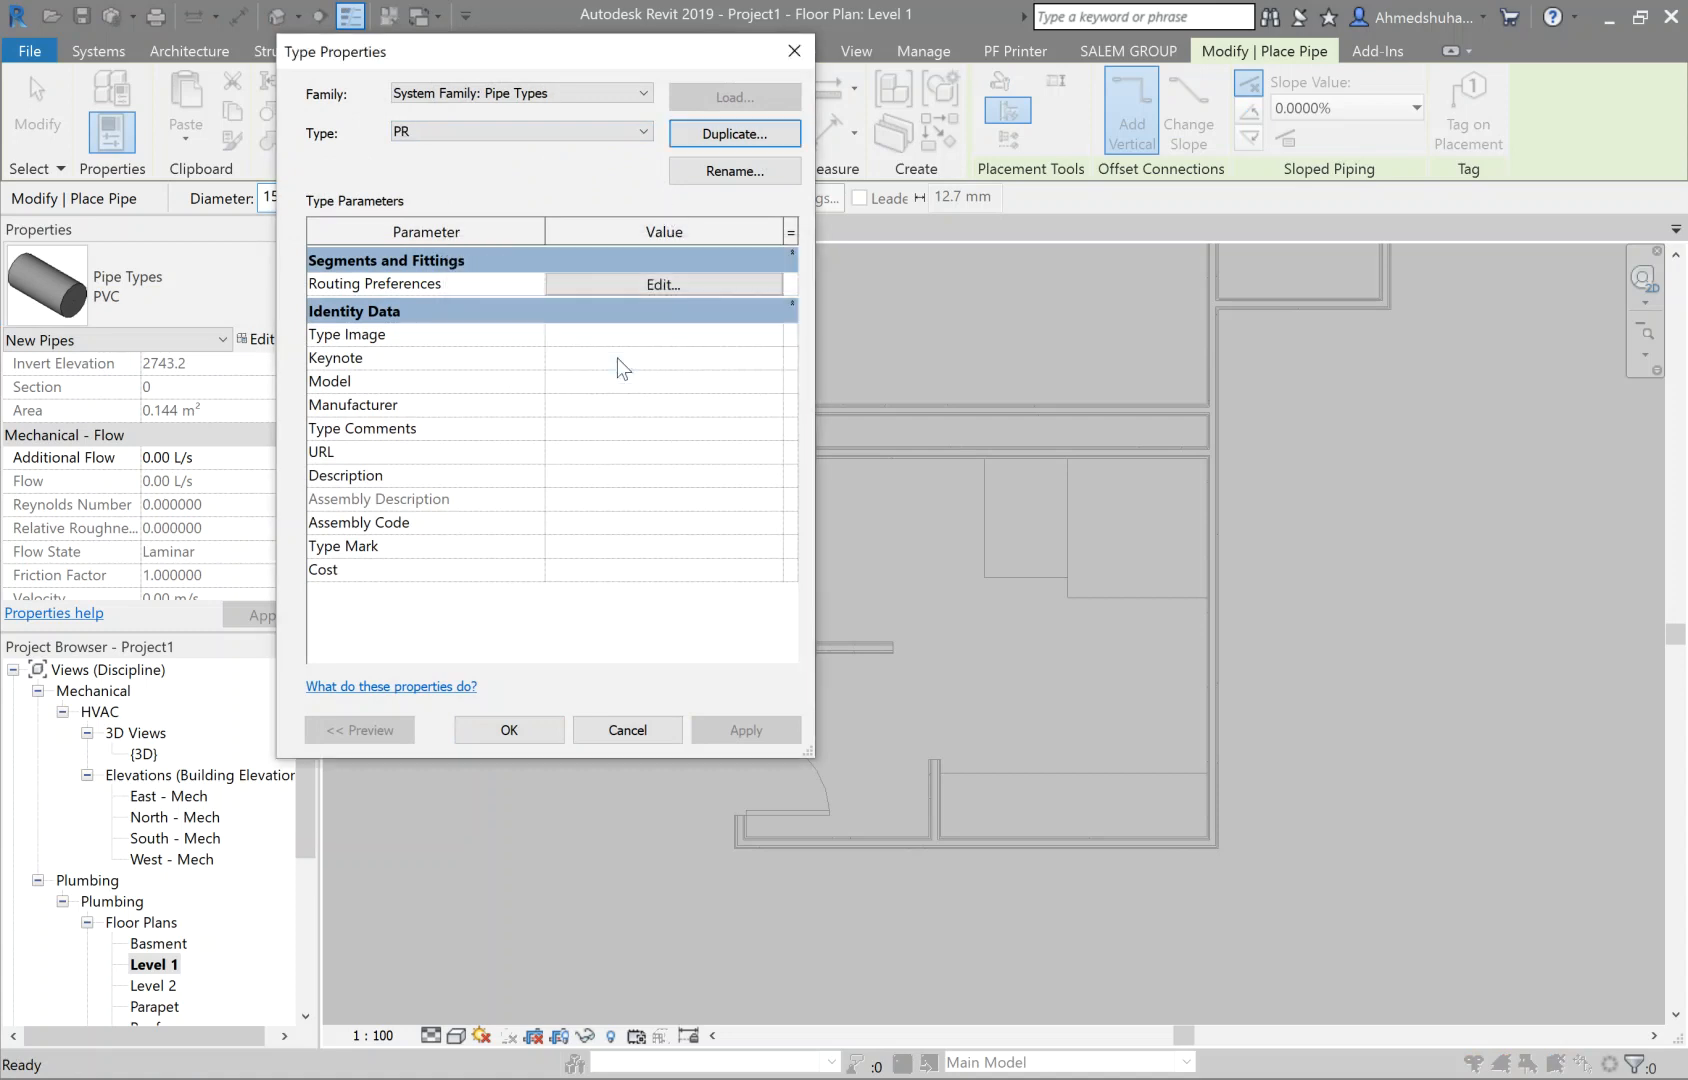
pyautogui.click(433, 132)
pyautogui.click(440, 182)
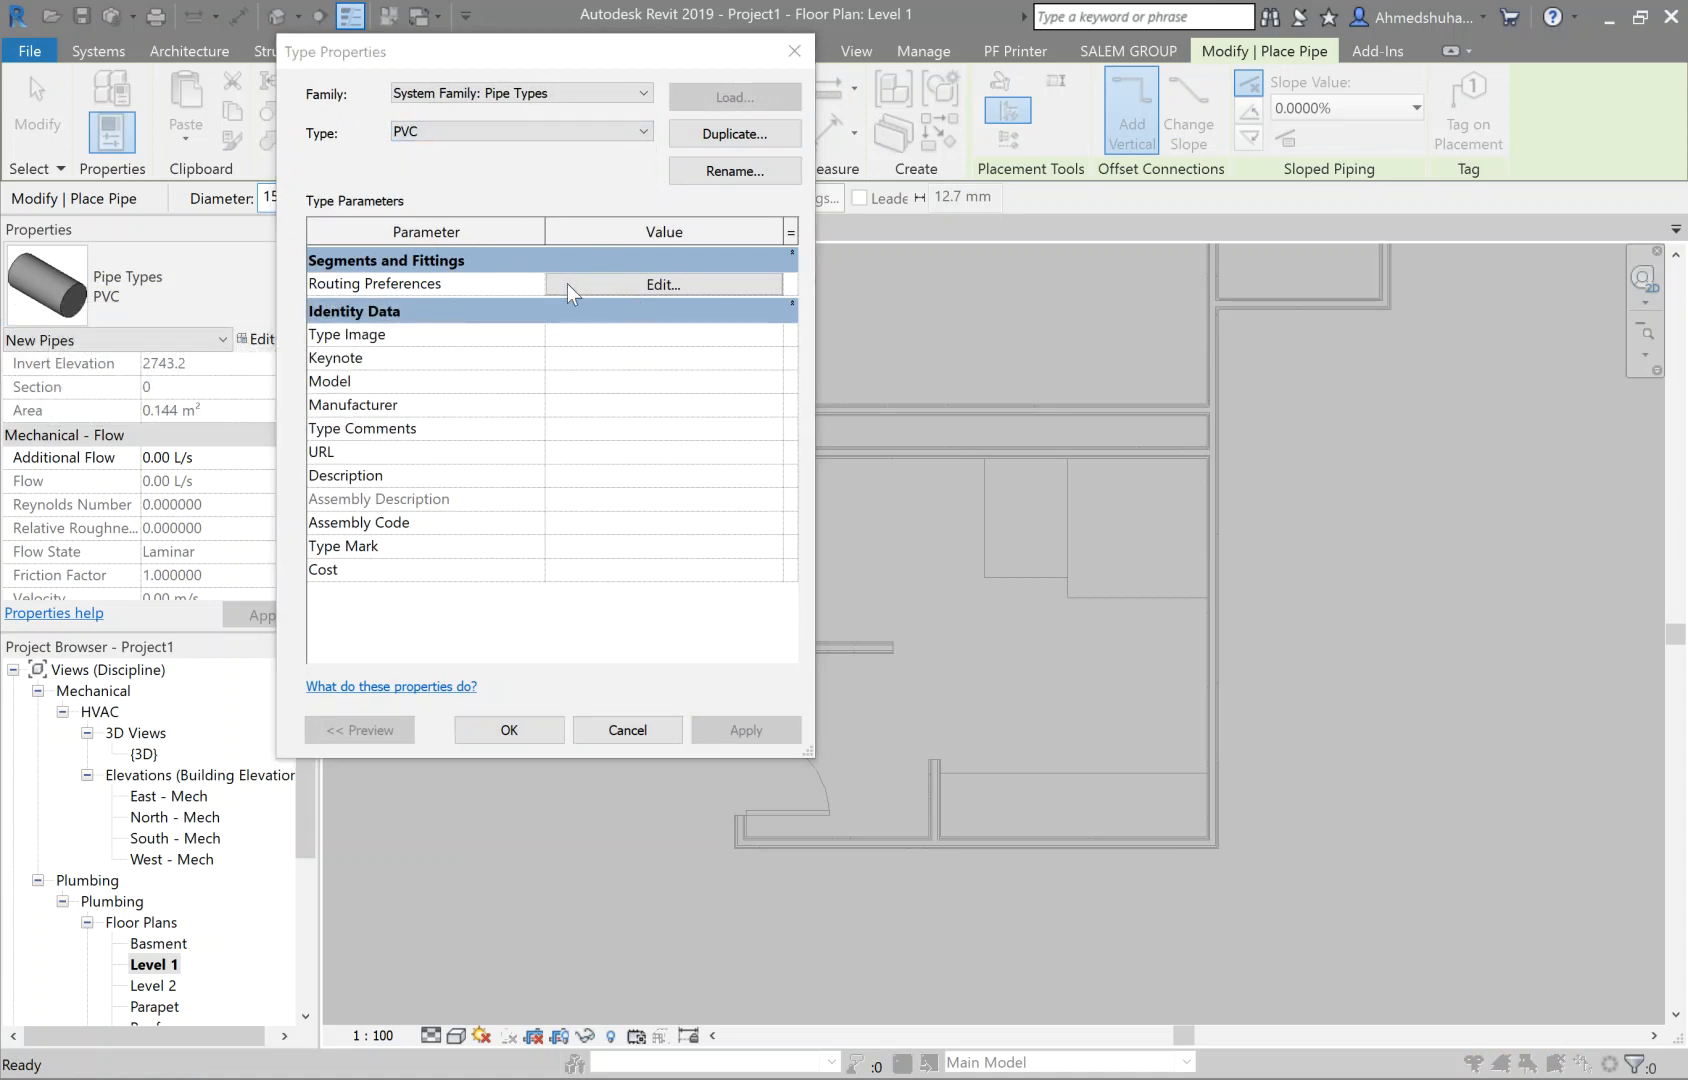
# Step: Examine the size catalog of the Polyvinyl Chloride - Rigid - Schedule 40 segment from the PVC type's routing preferences
pyautogui.click(567, 284)
pyautogui.moveTo(551, 145); pyautogui.dragTo(680, 272)
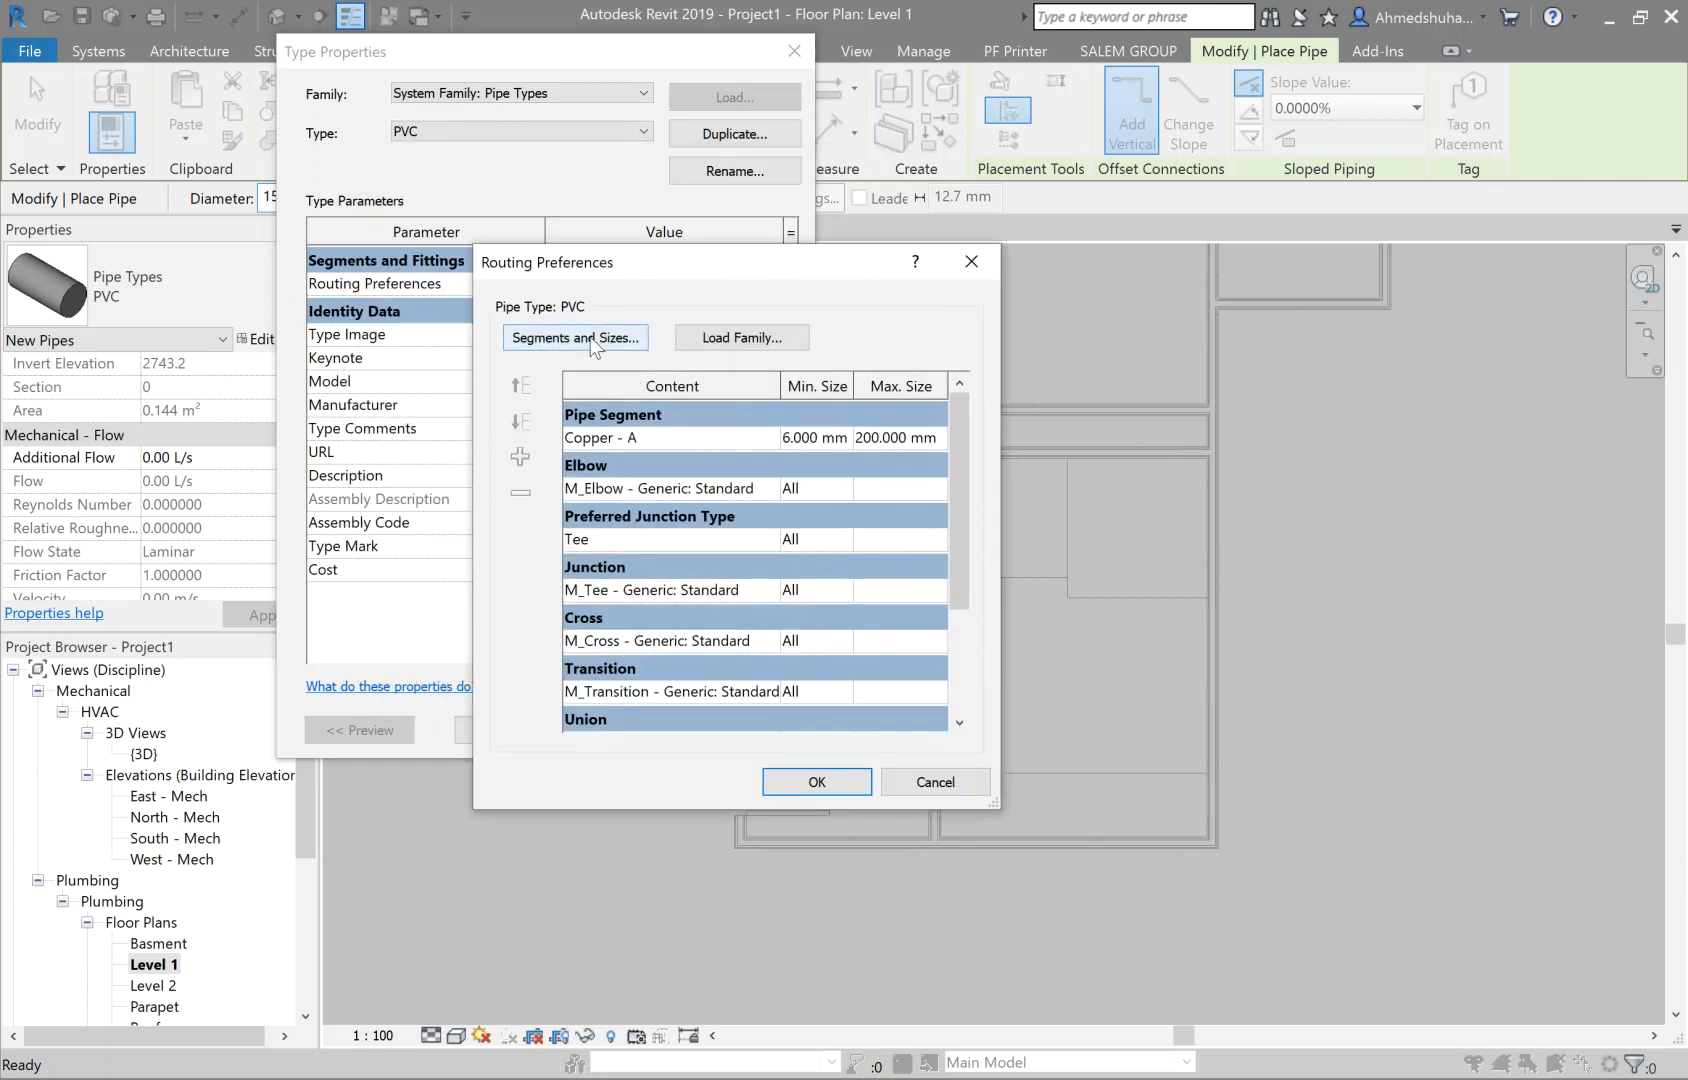
pyautogui.click(551, 340)
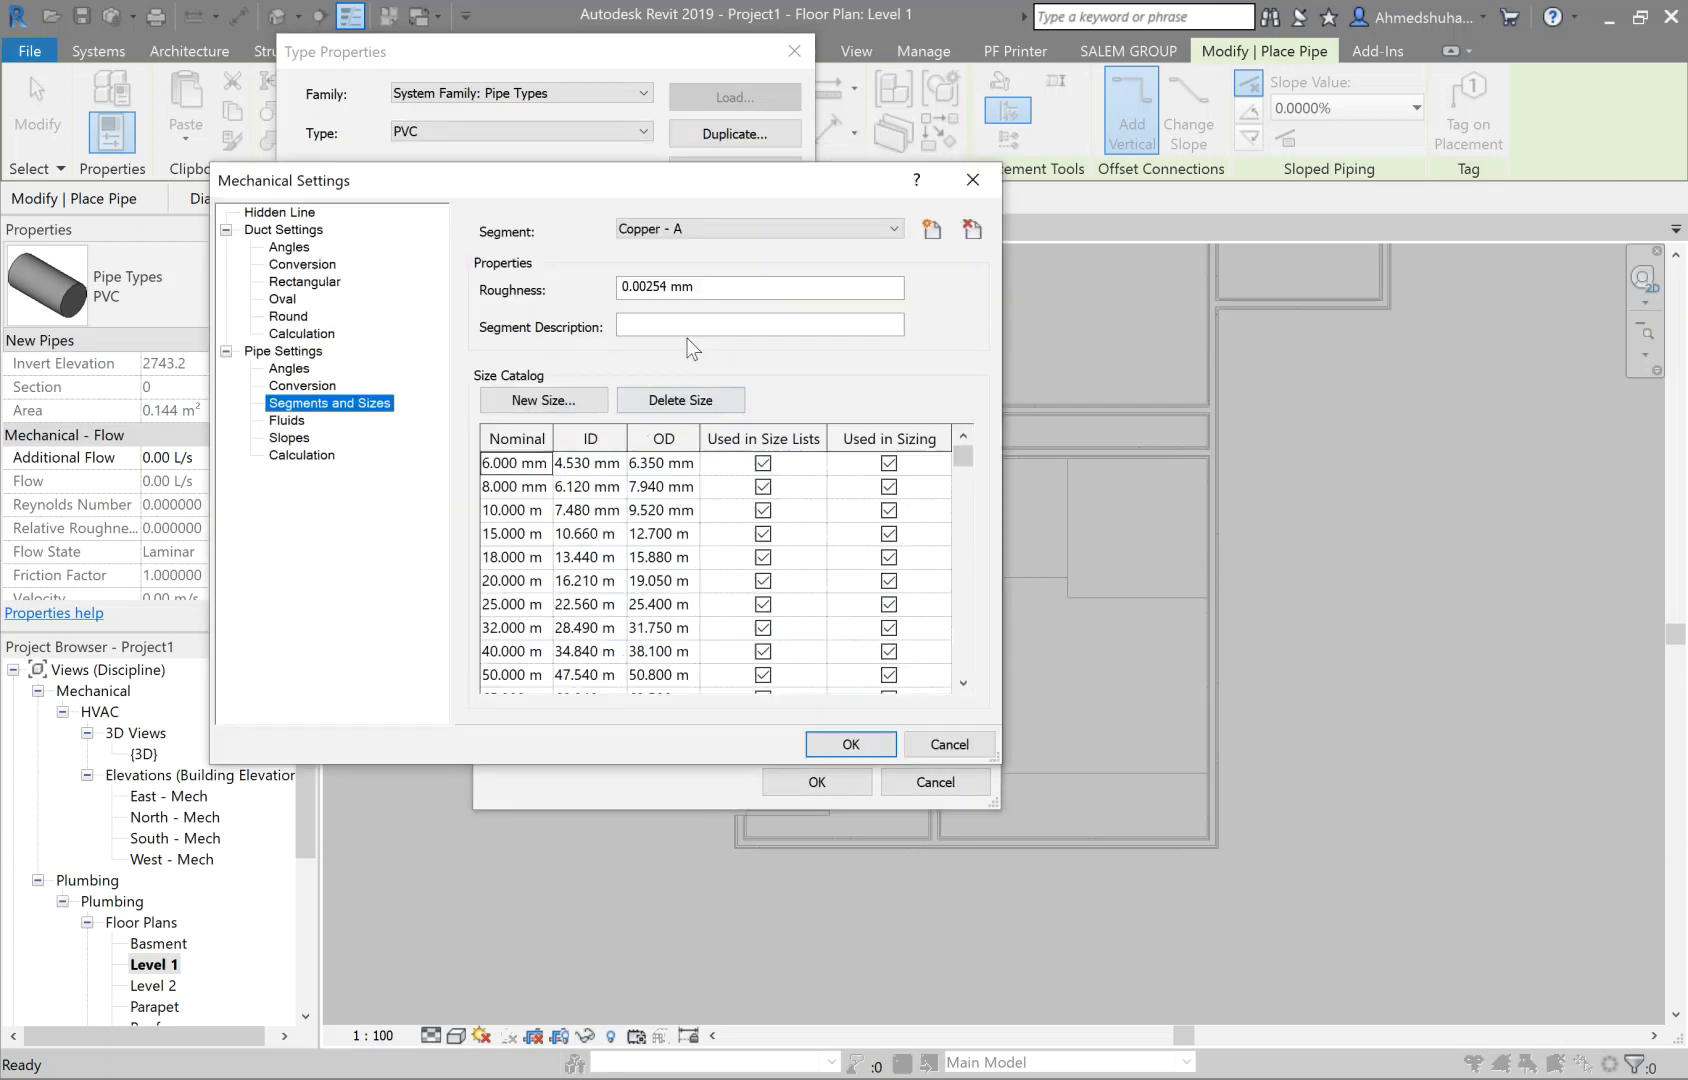
pyautogui.click(676, 236)
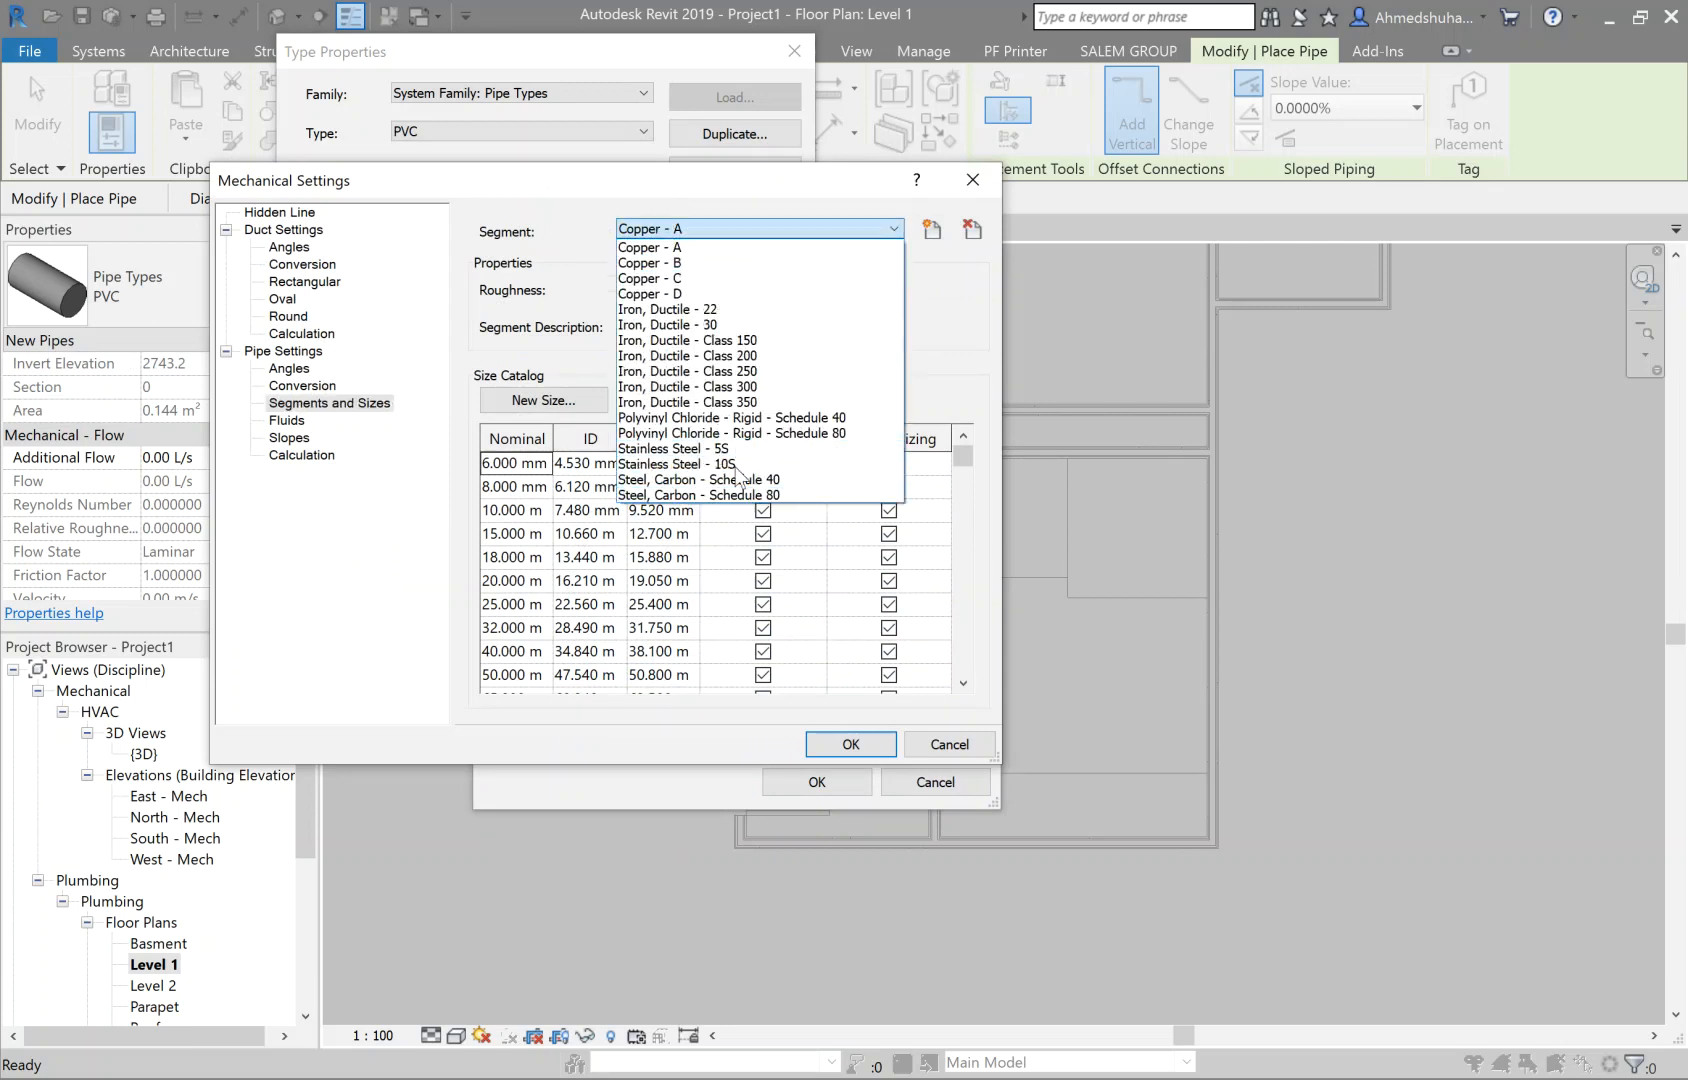
pyautogui.click(705, 418)
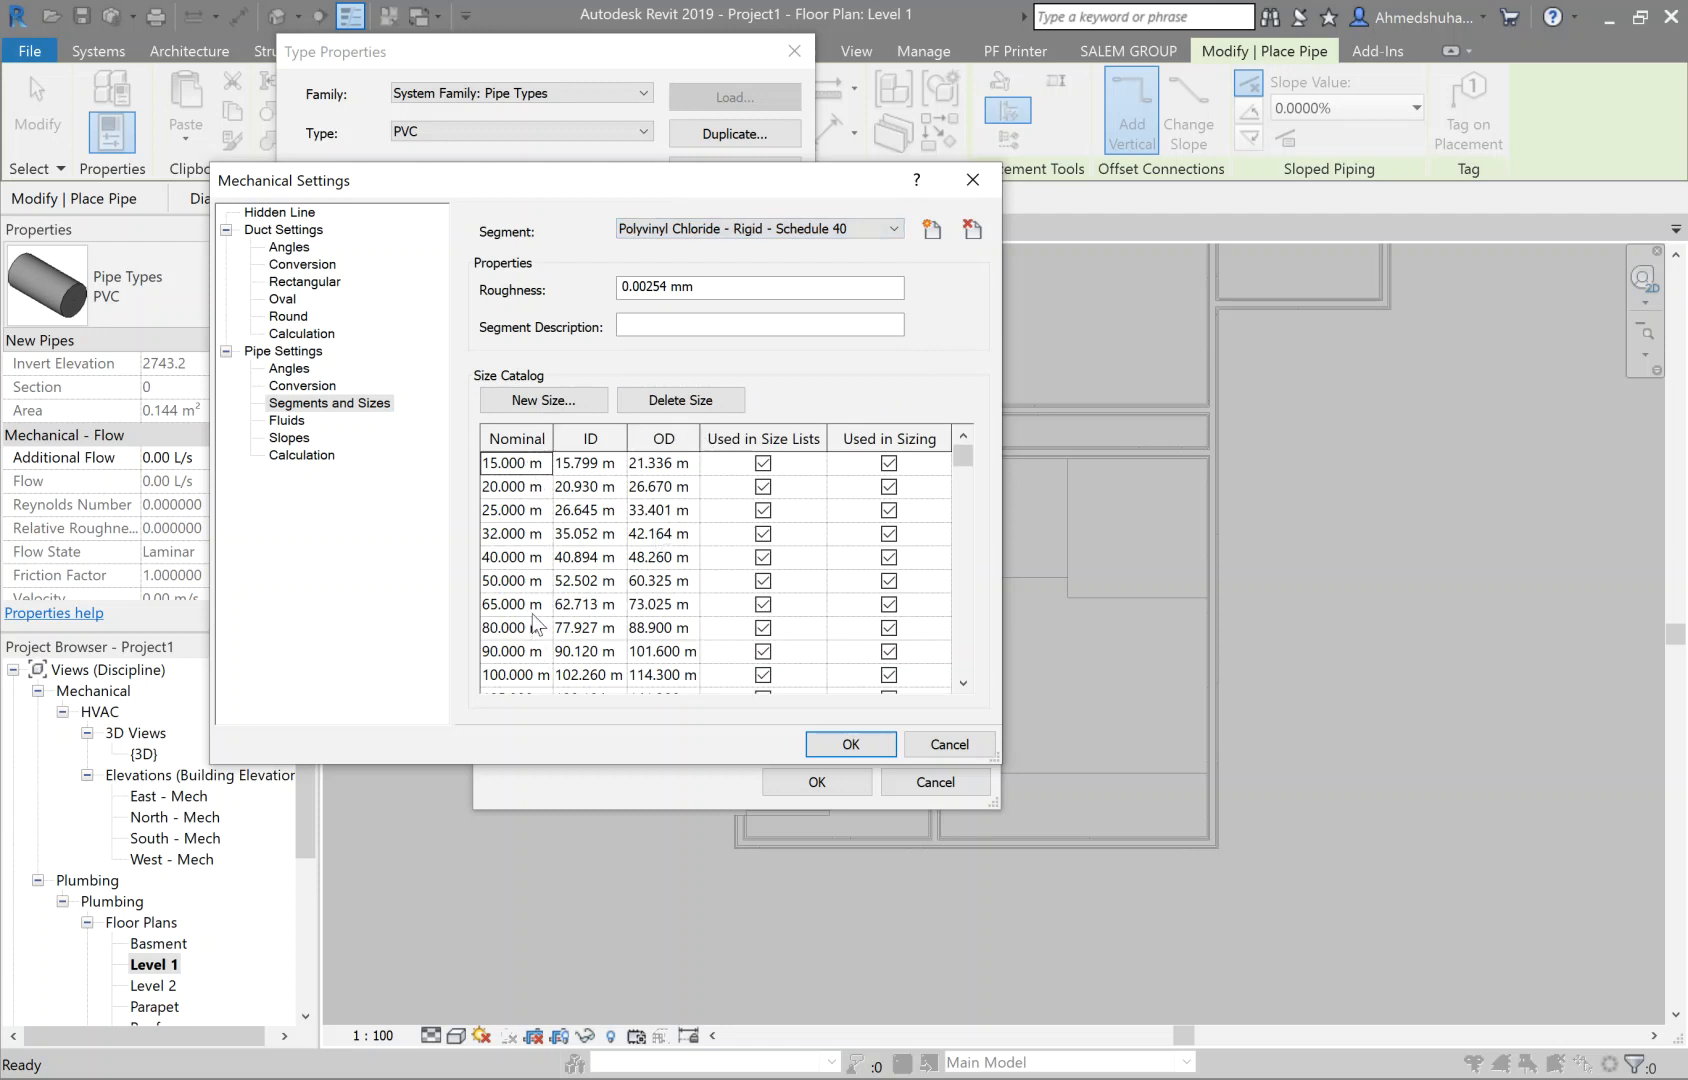
pyautogui.doubleClick(557, 438)
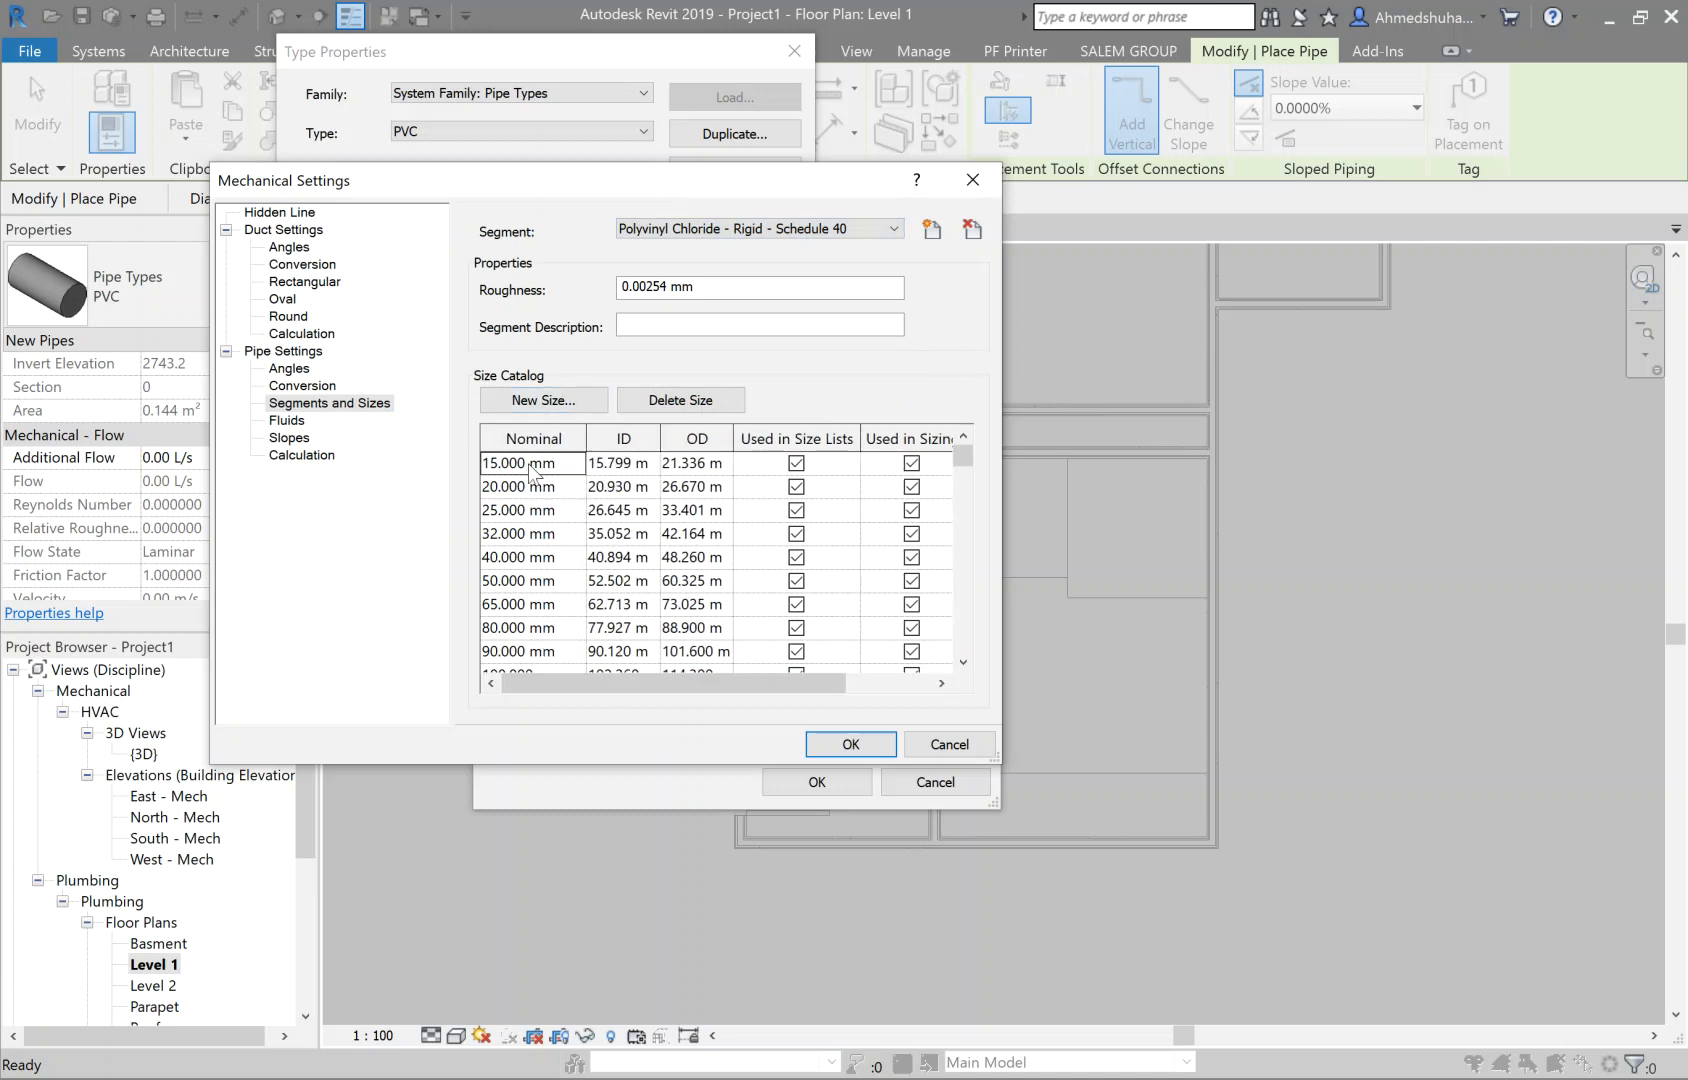
pyautogui.click(849, 745)
pyautogui.click(795, 778)
pyautogui.click(545, 732)
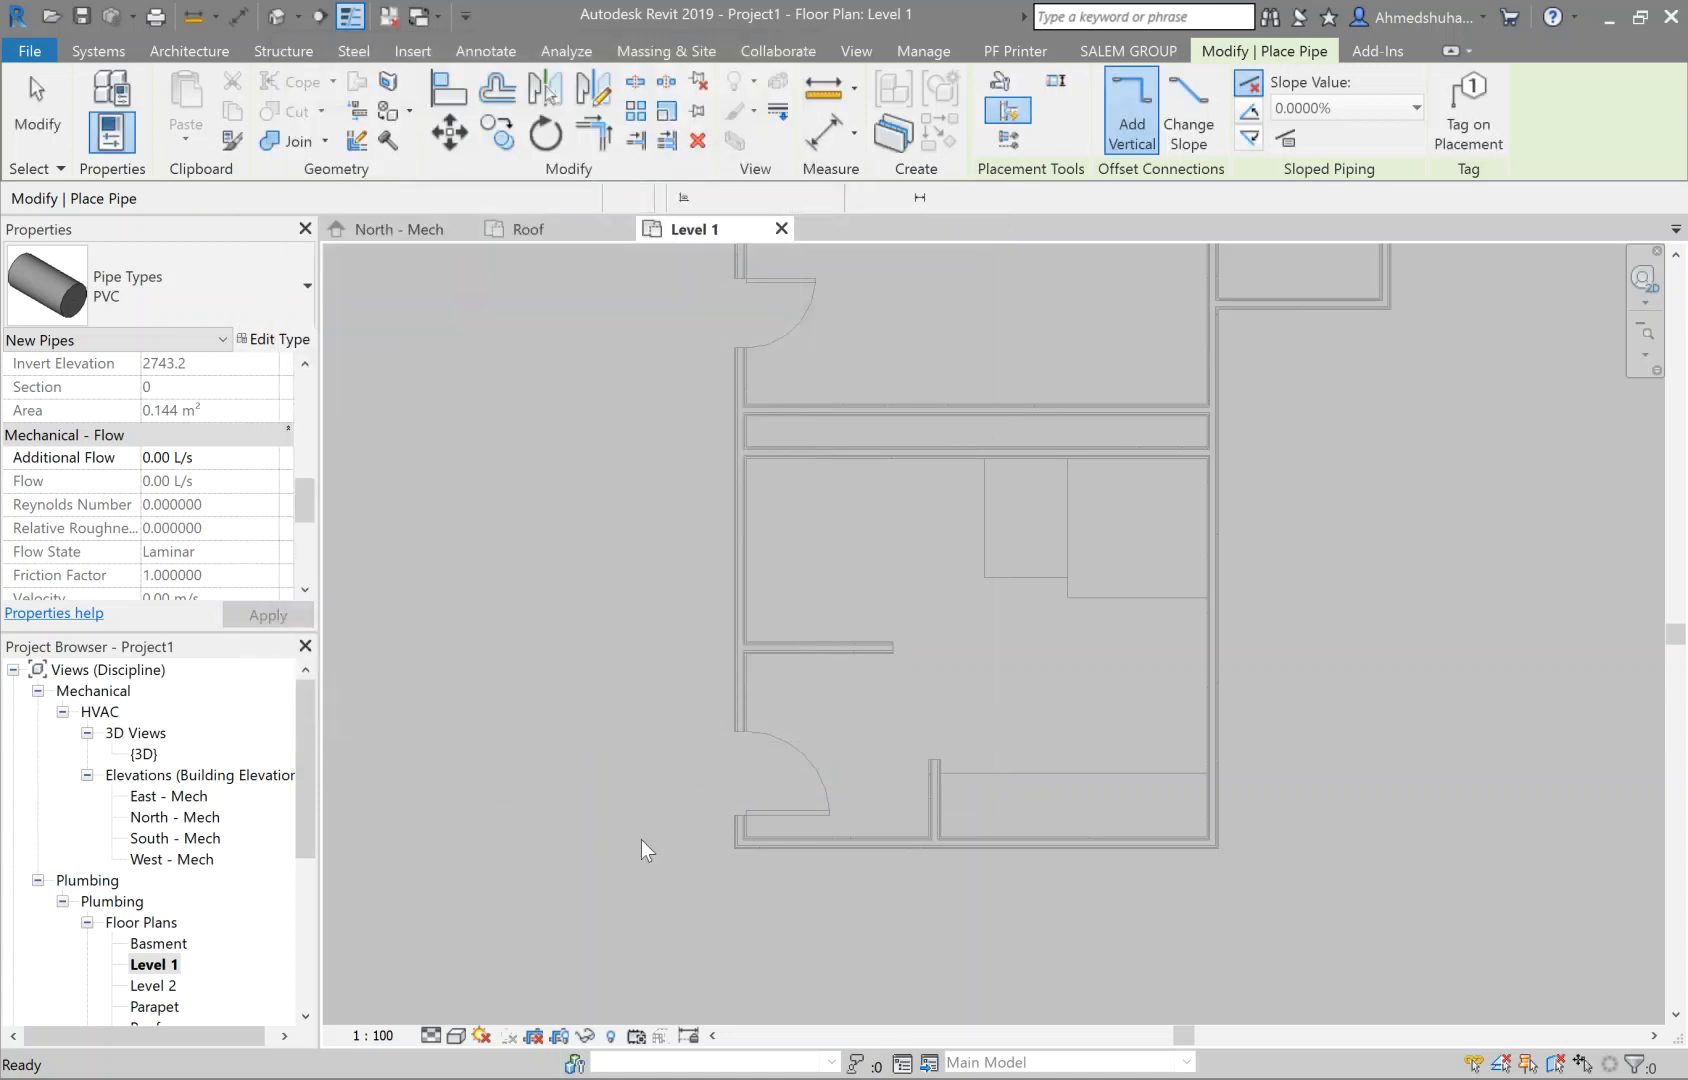
# Step: Change the Piping discipline's Pipe Size format in the project units to decimal inches and adjust its rounding
pyautogui.press('u')
pyautogui.press('n')
pyautogui.click(826, 401)
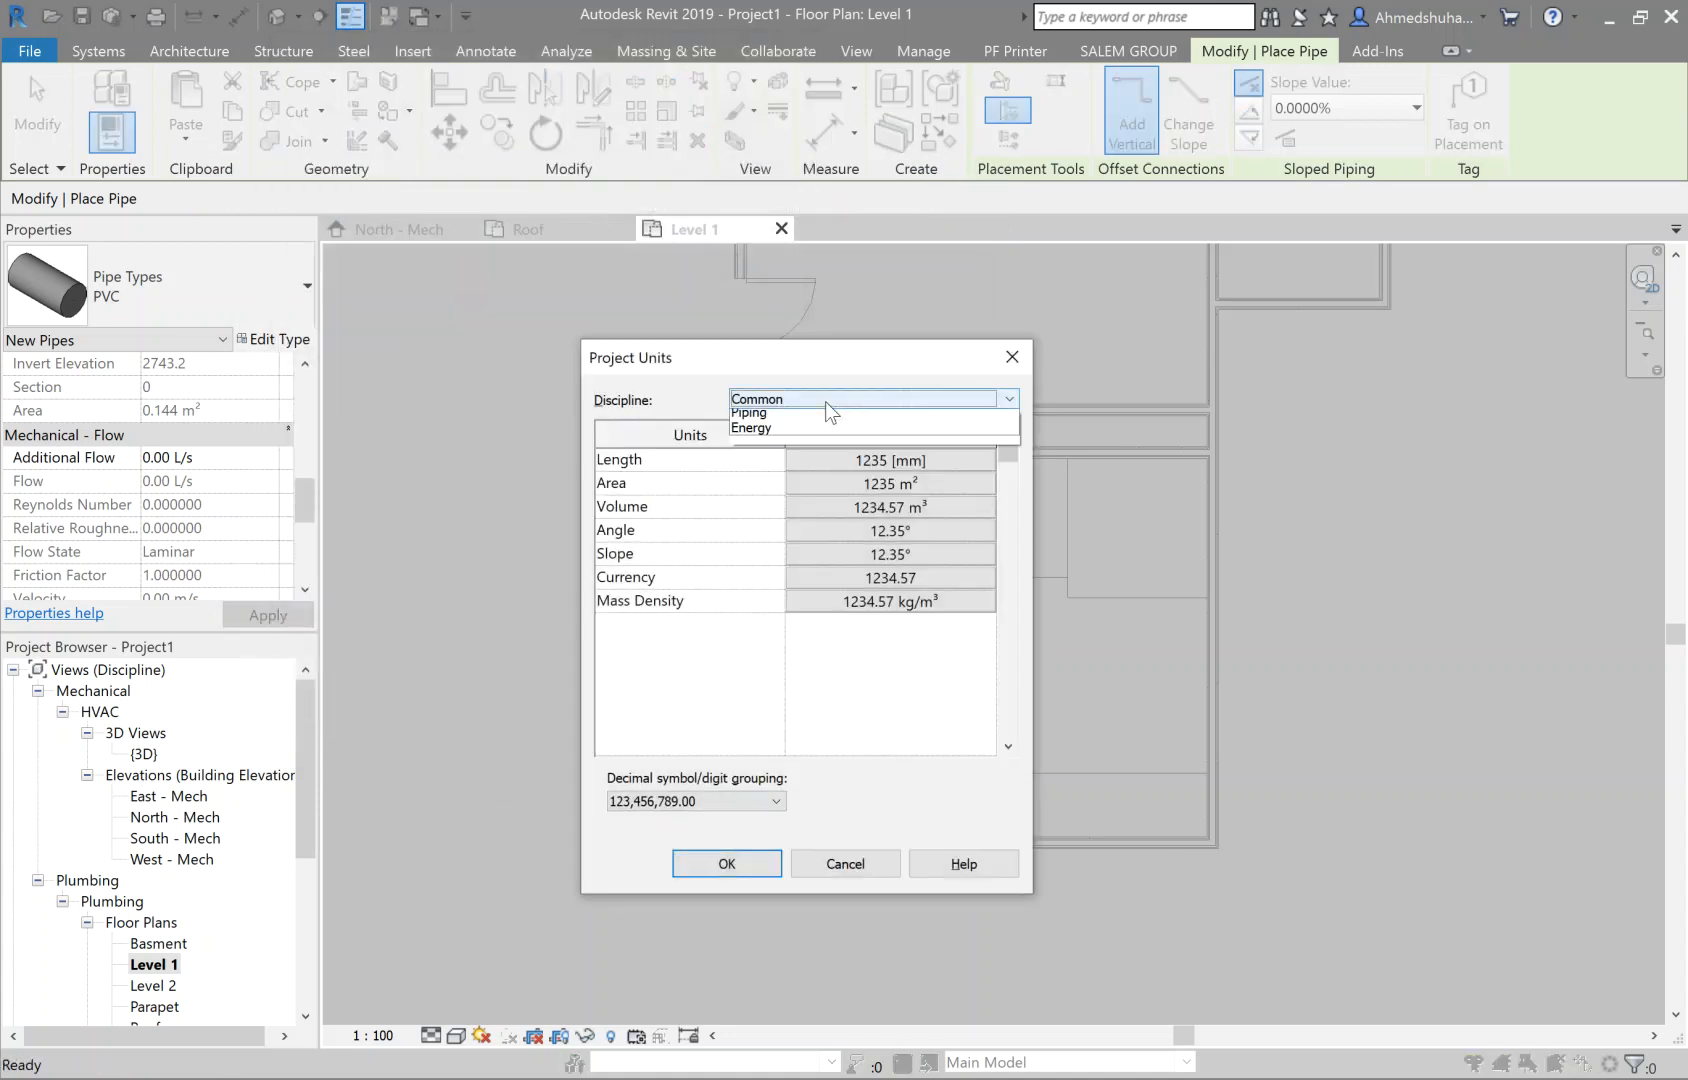
pyautogui.click(780, 479)
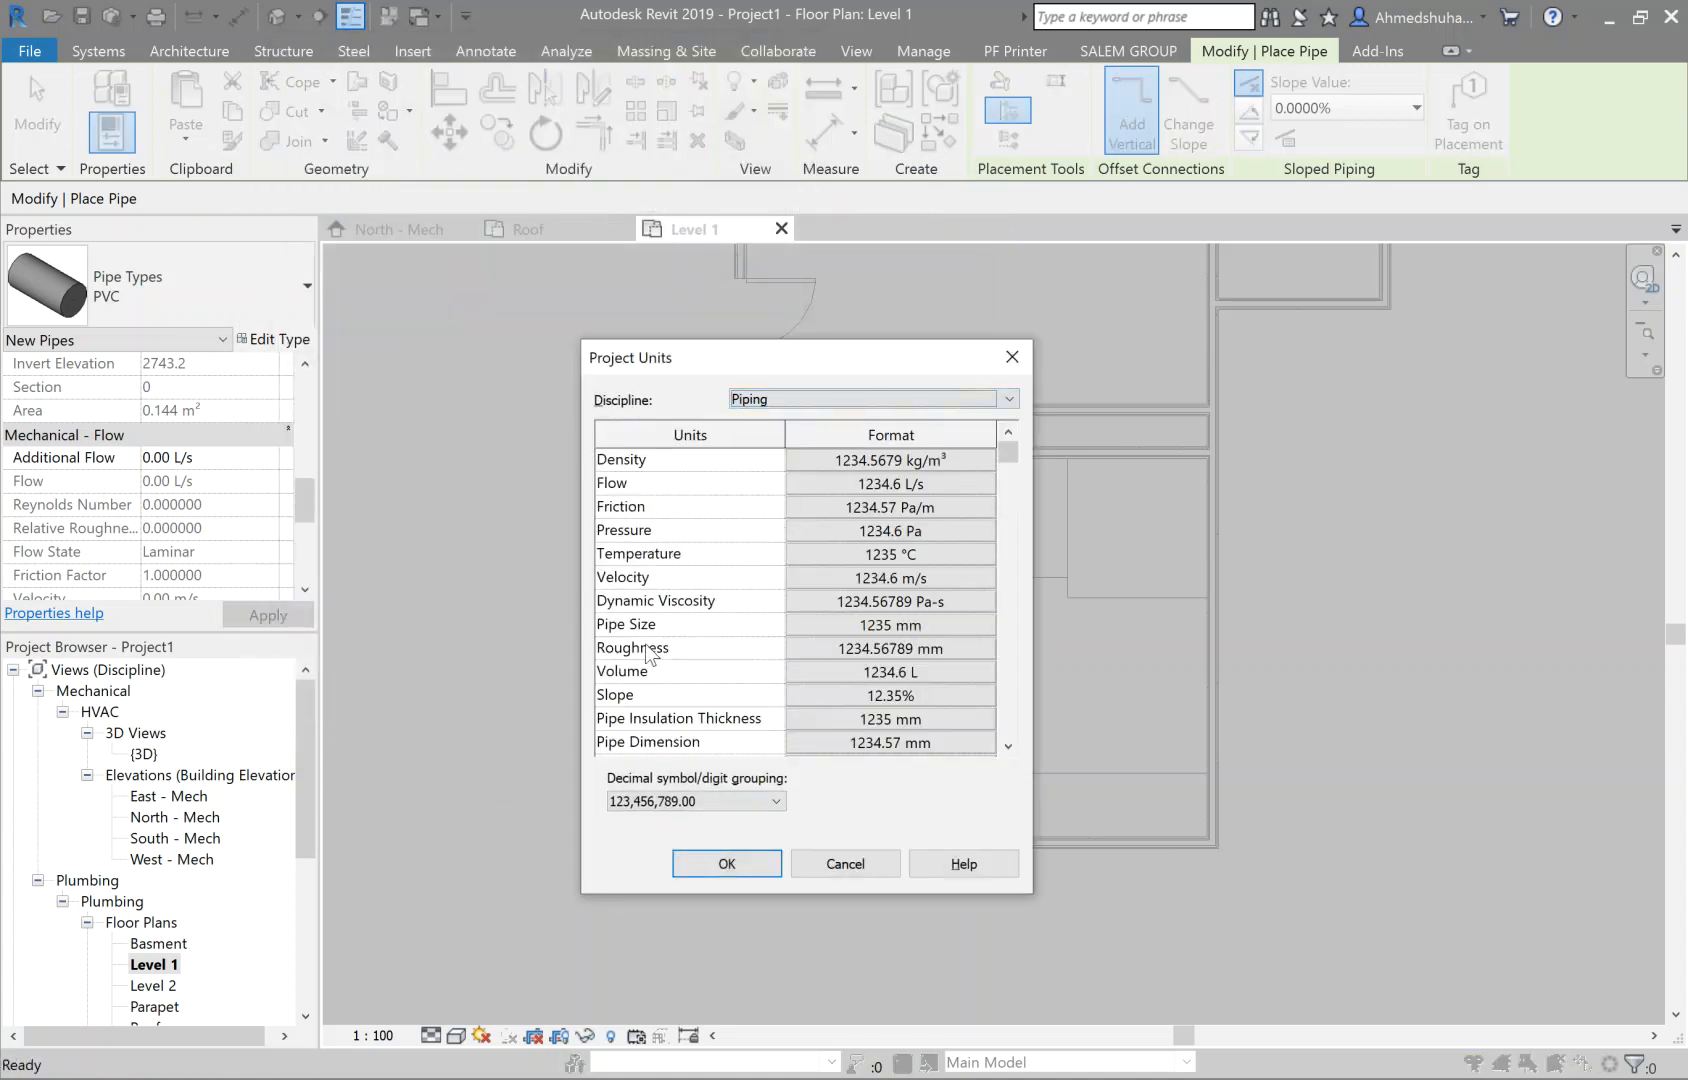
pyautogui.click(851, 621)
pyautogui.click(724, 286)
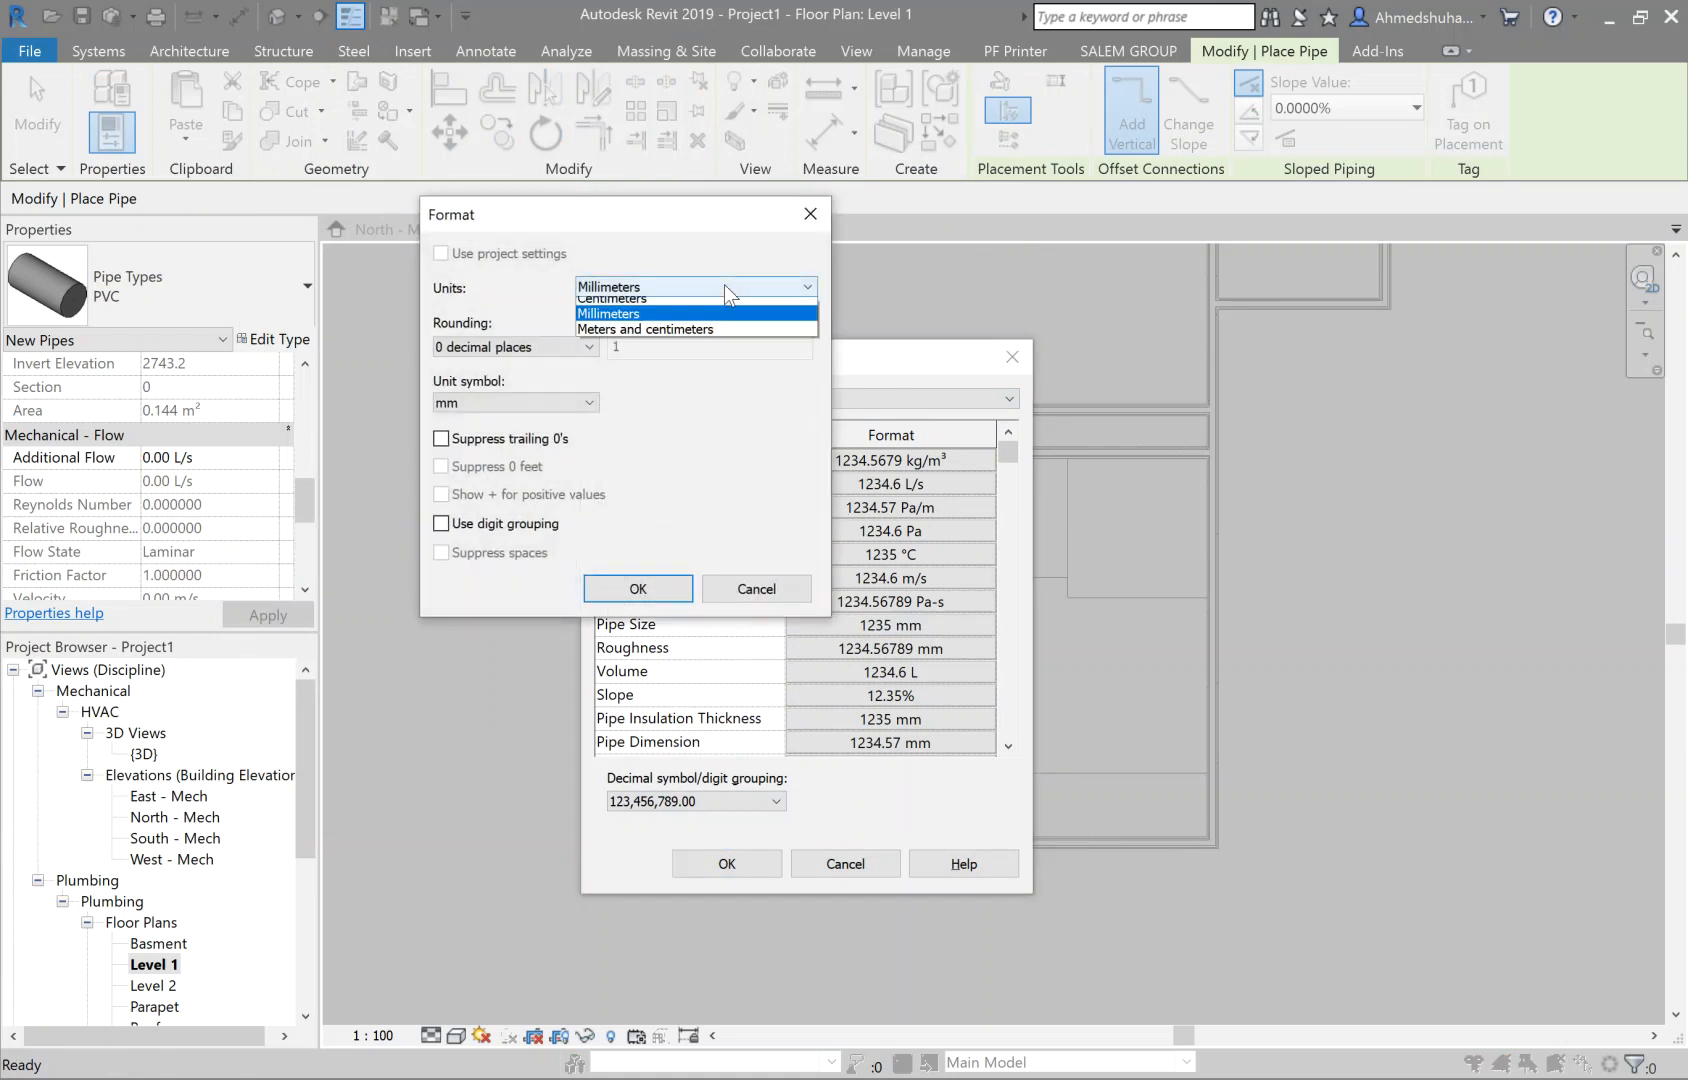
pyautogui.click(655, 335)
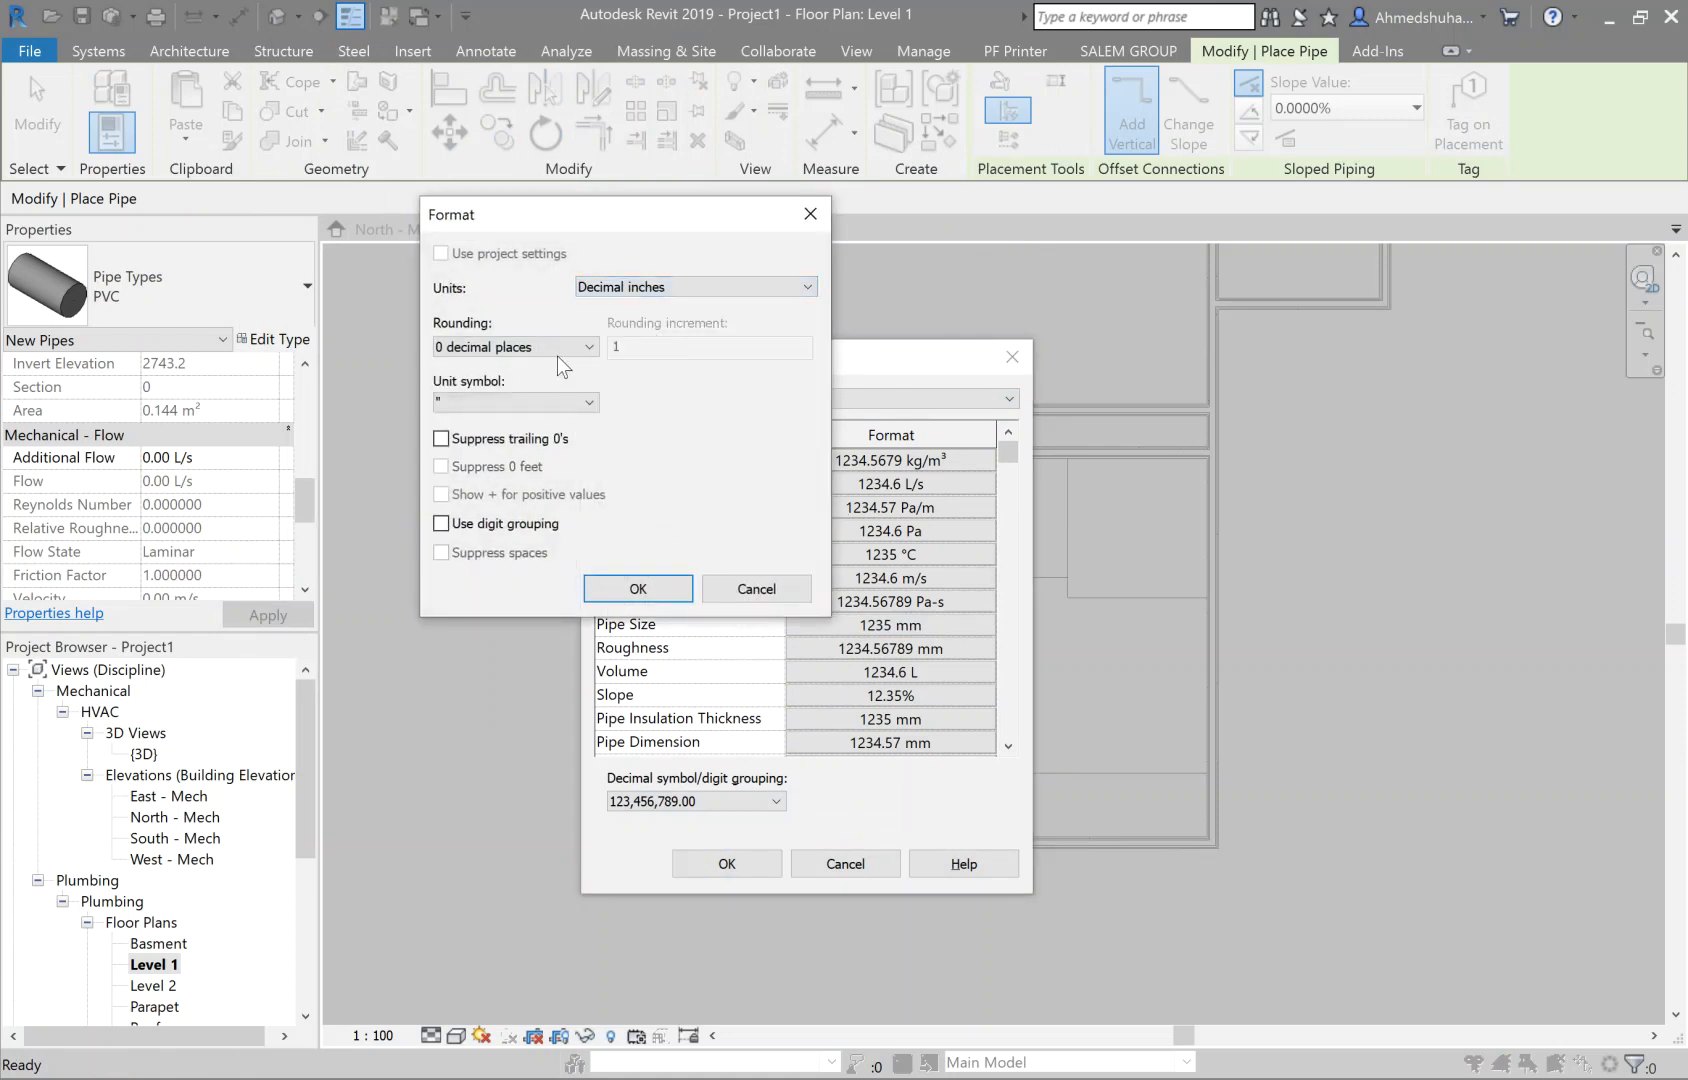
pyautogui.click(556, 350)
pyautogui.click(500, 458)
pyautogui.click(638, 589)
pyautogui.click(727, 863)
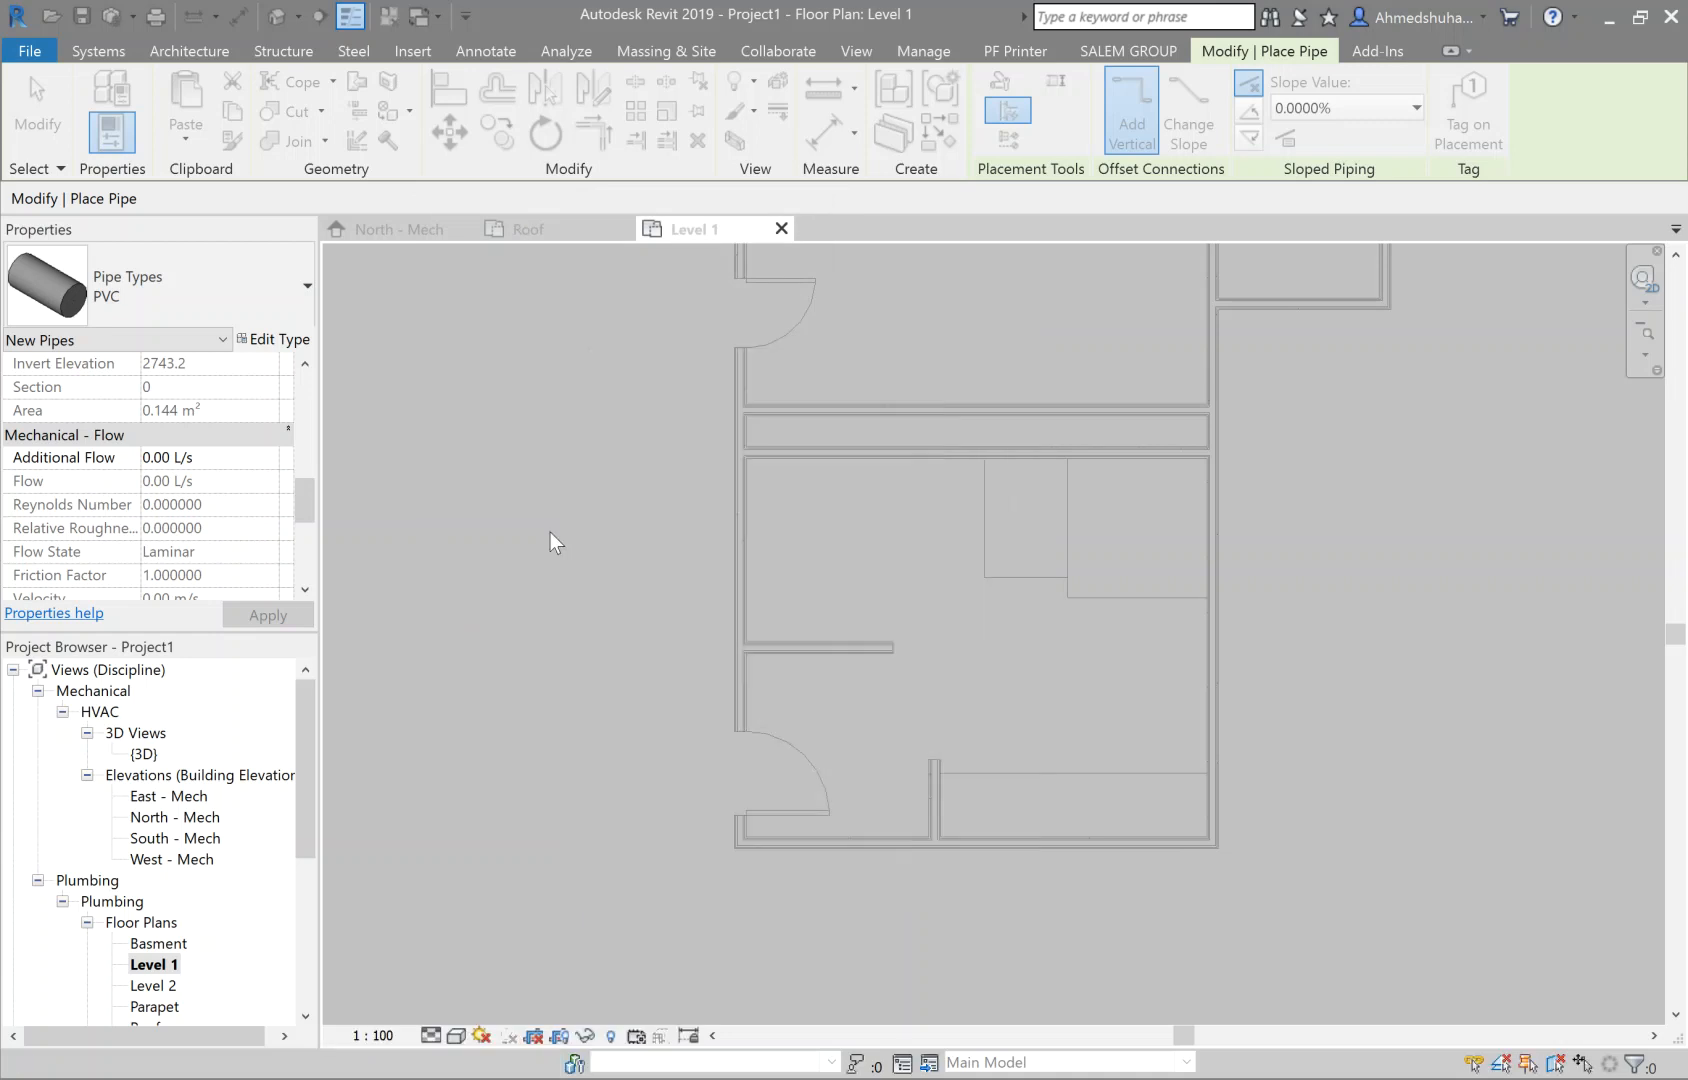
# Step: Open the segments and sizes from the PVC type's routing preferences for the Polyvinyl Chloride - Rigid - Schedule 40 segment
pyautogui.click(262, 339)
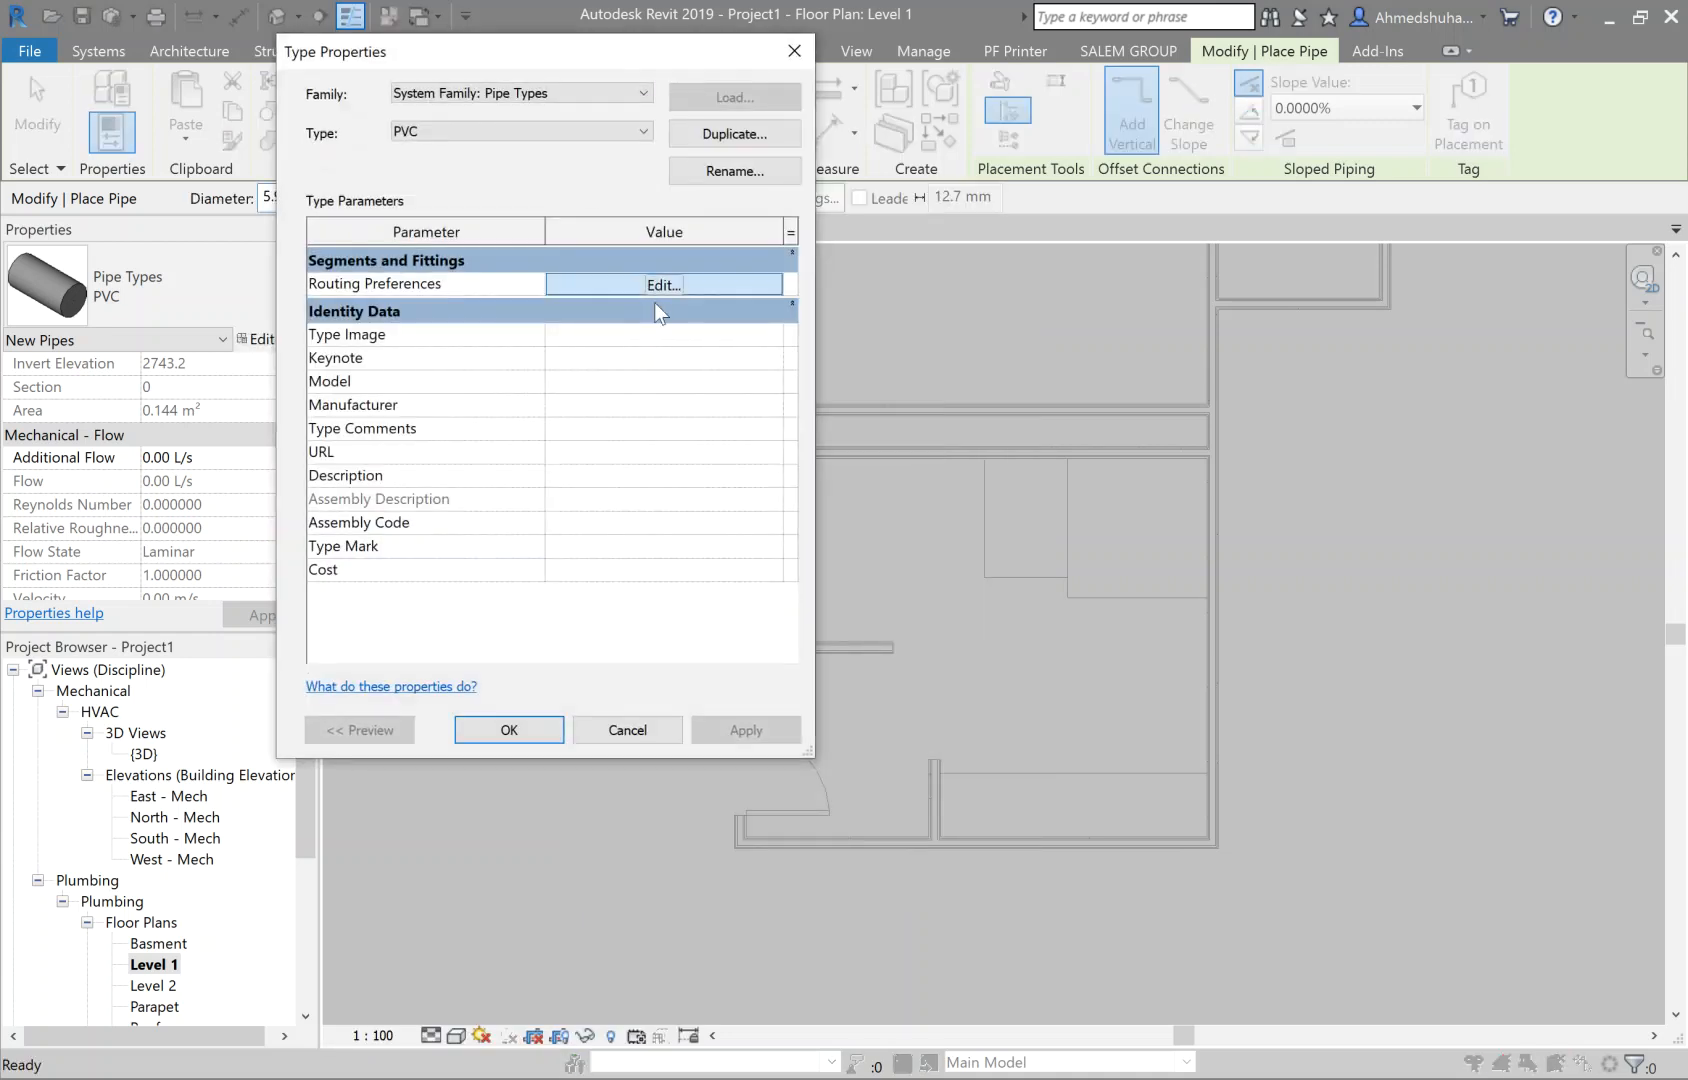
pyautogui.click(664, 285)
pyautogui.click(624, 335)
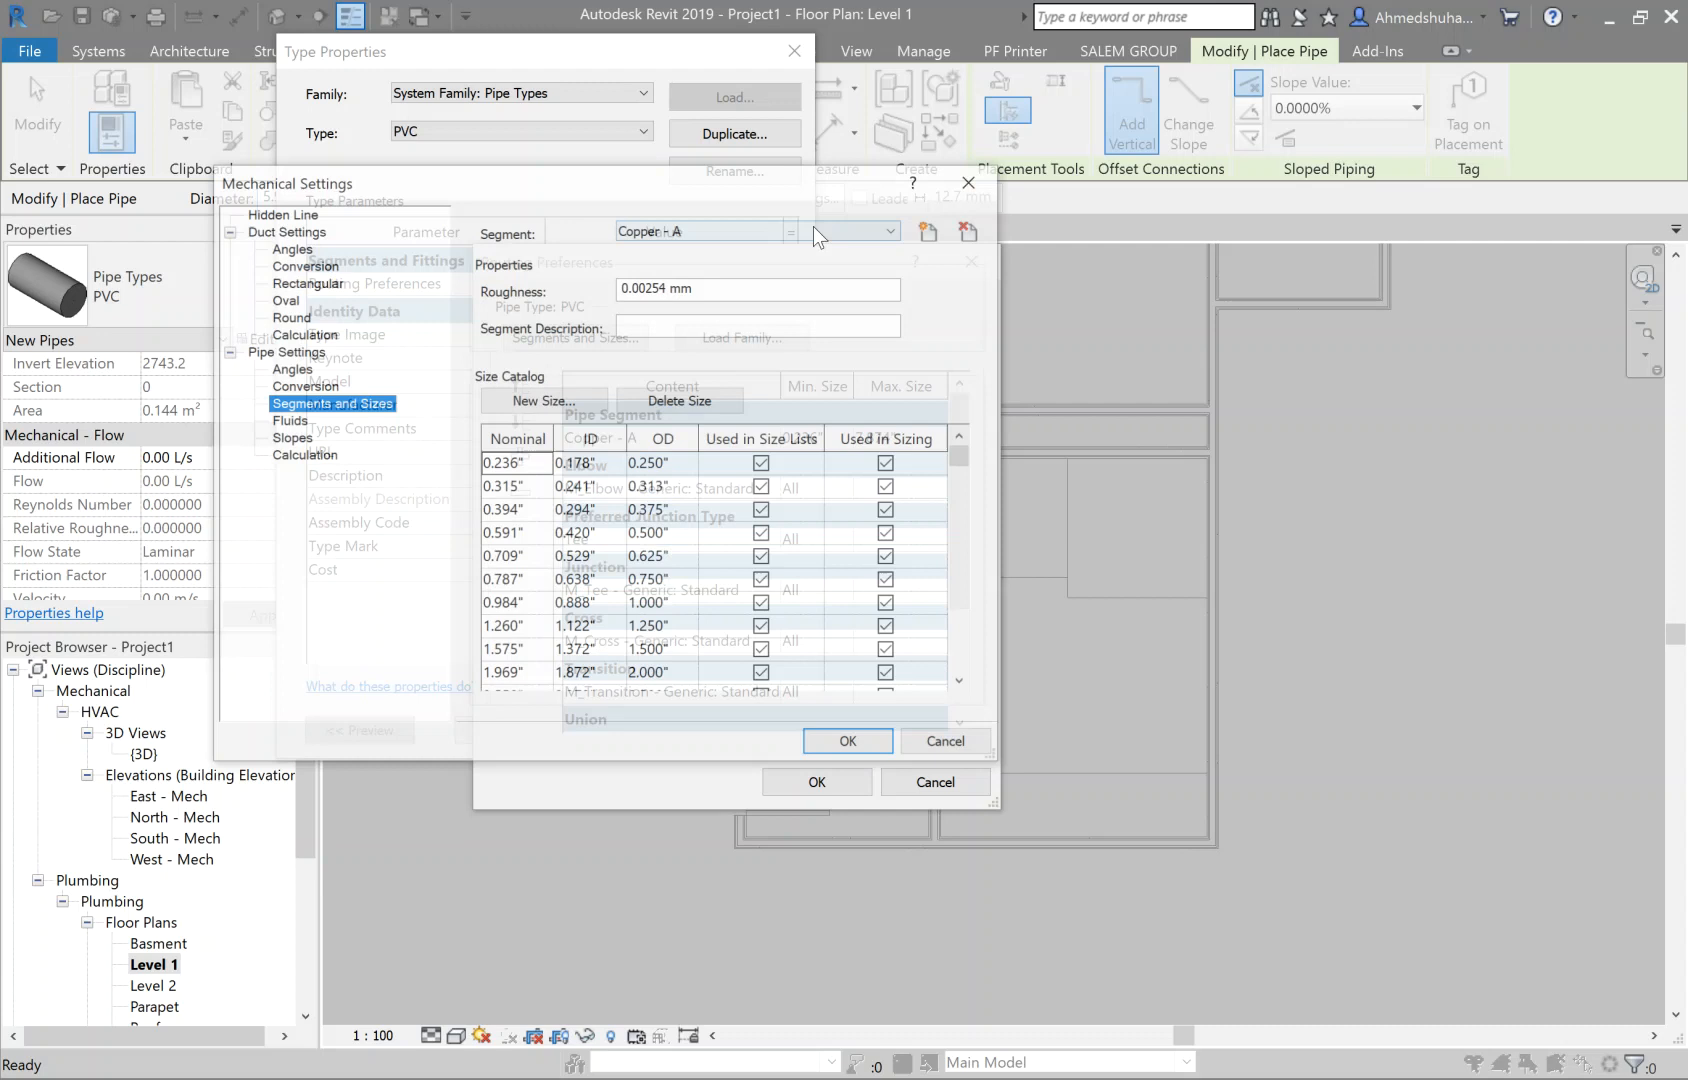
pyautogui.click(782, 232)
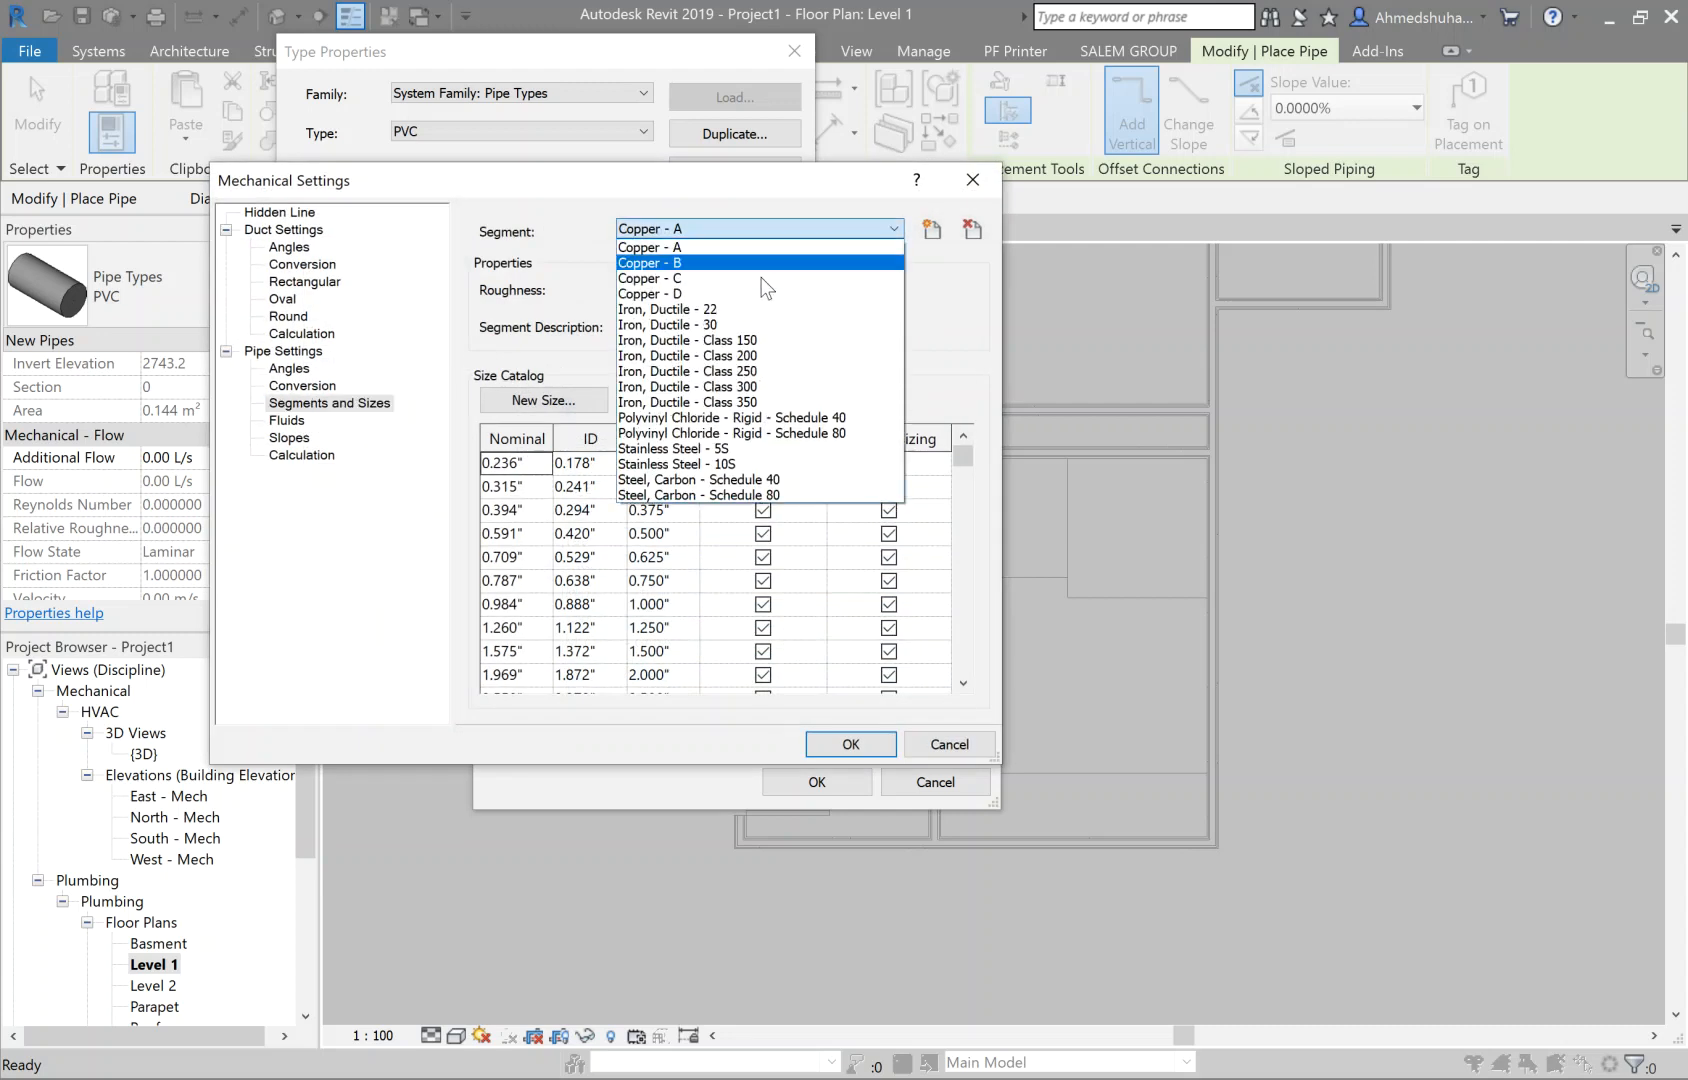
pyautogui.click(724, 417)
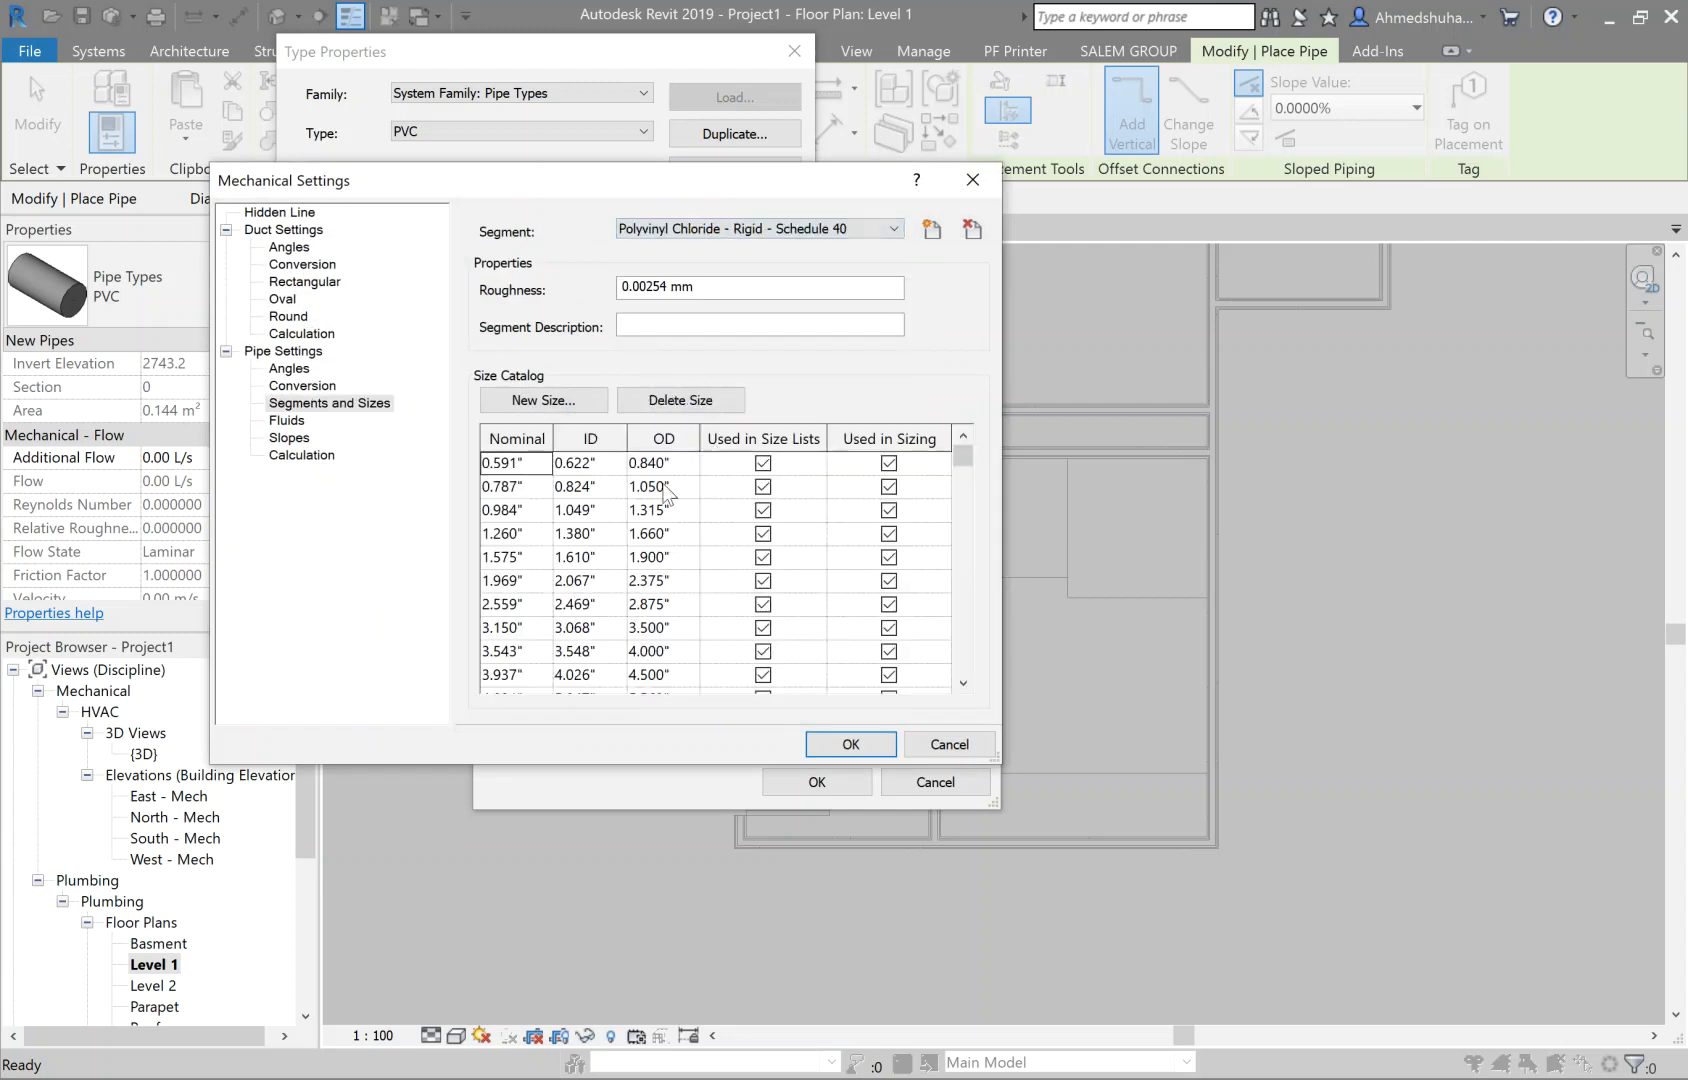
# Step: Replace the 0.591" nominal size with a new 0.5" size, keeping its inside and outside diameters
pyautogui.click(530, 463)
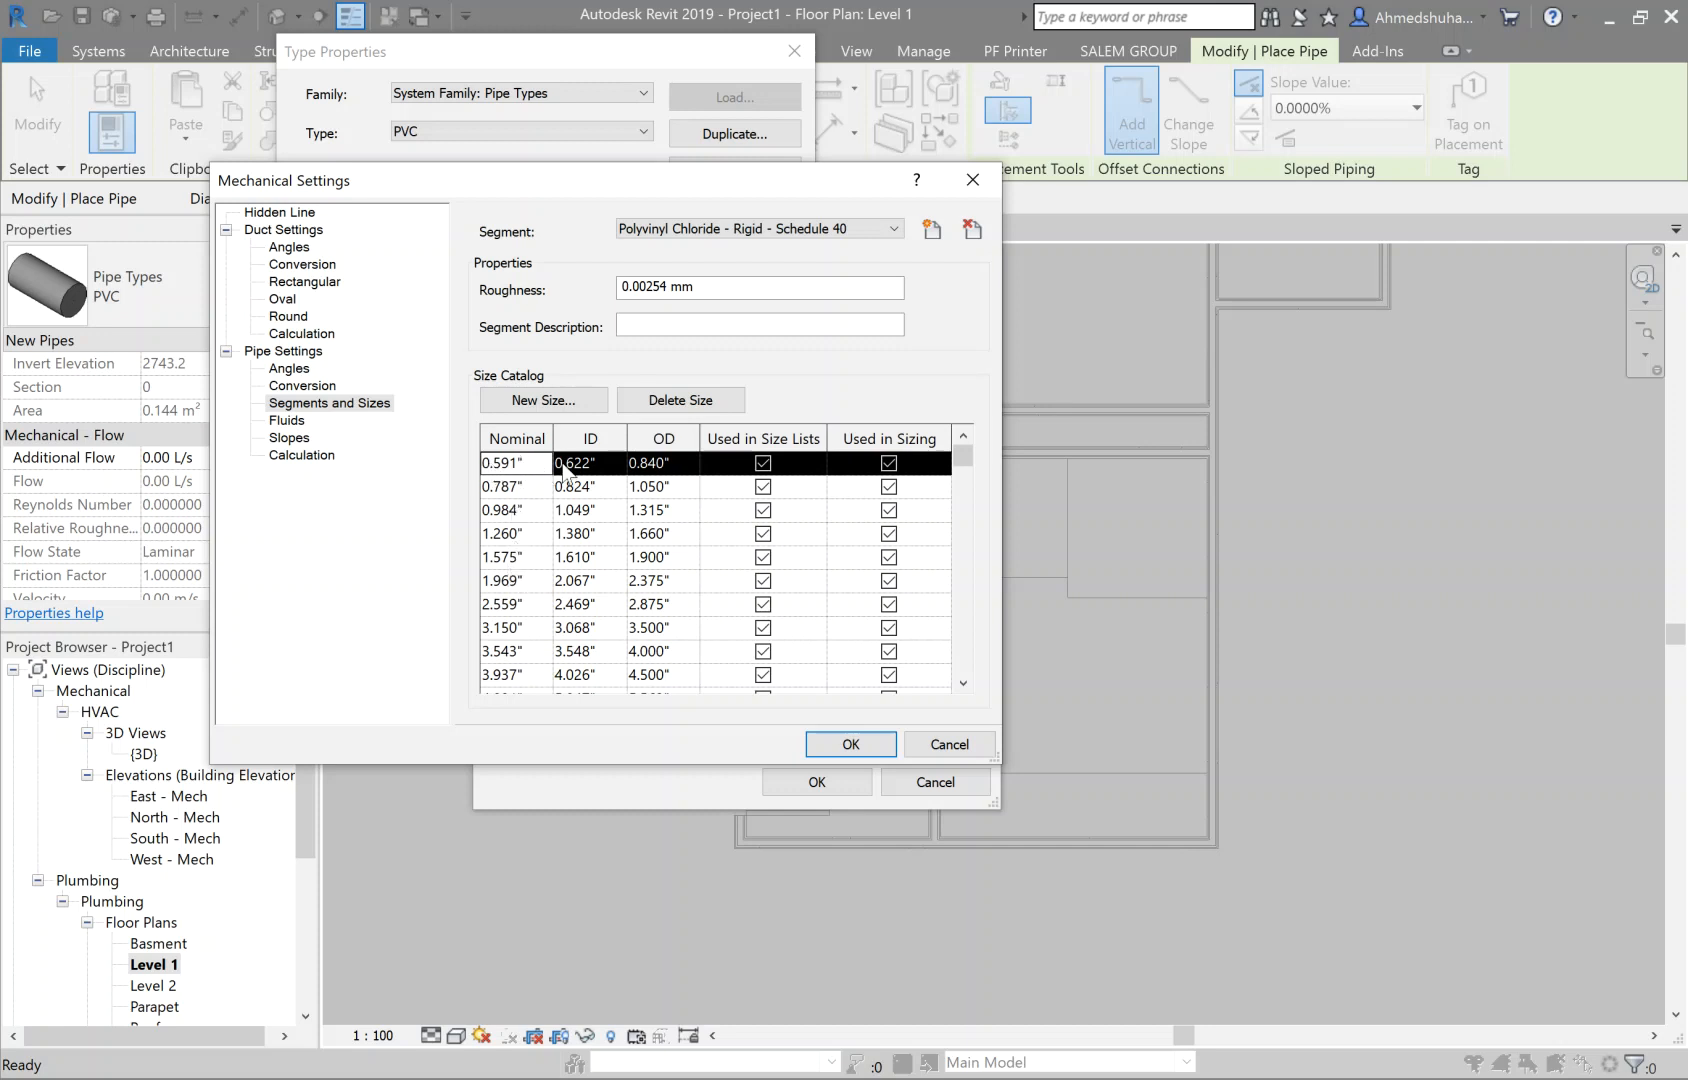
pyautogui.click(543, 401)
pyautogui.write('0.5')
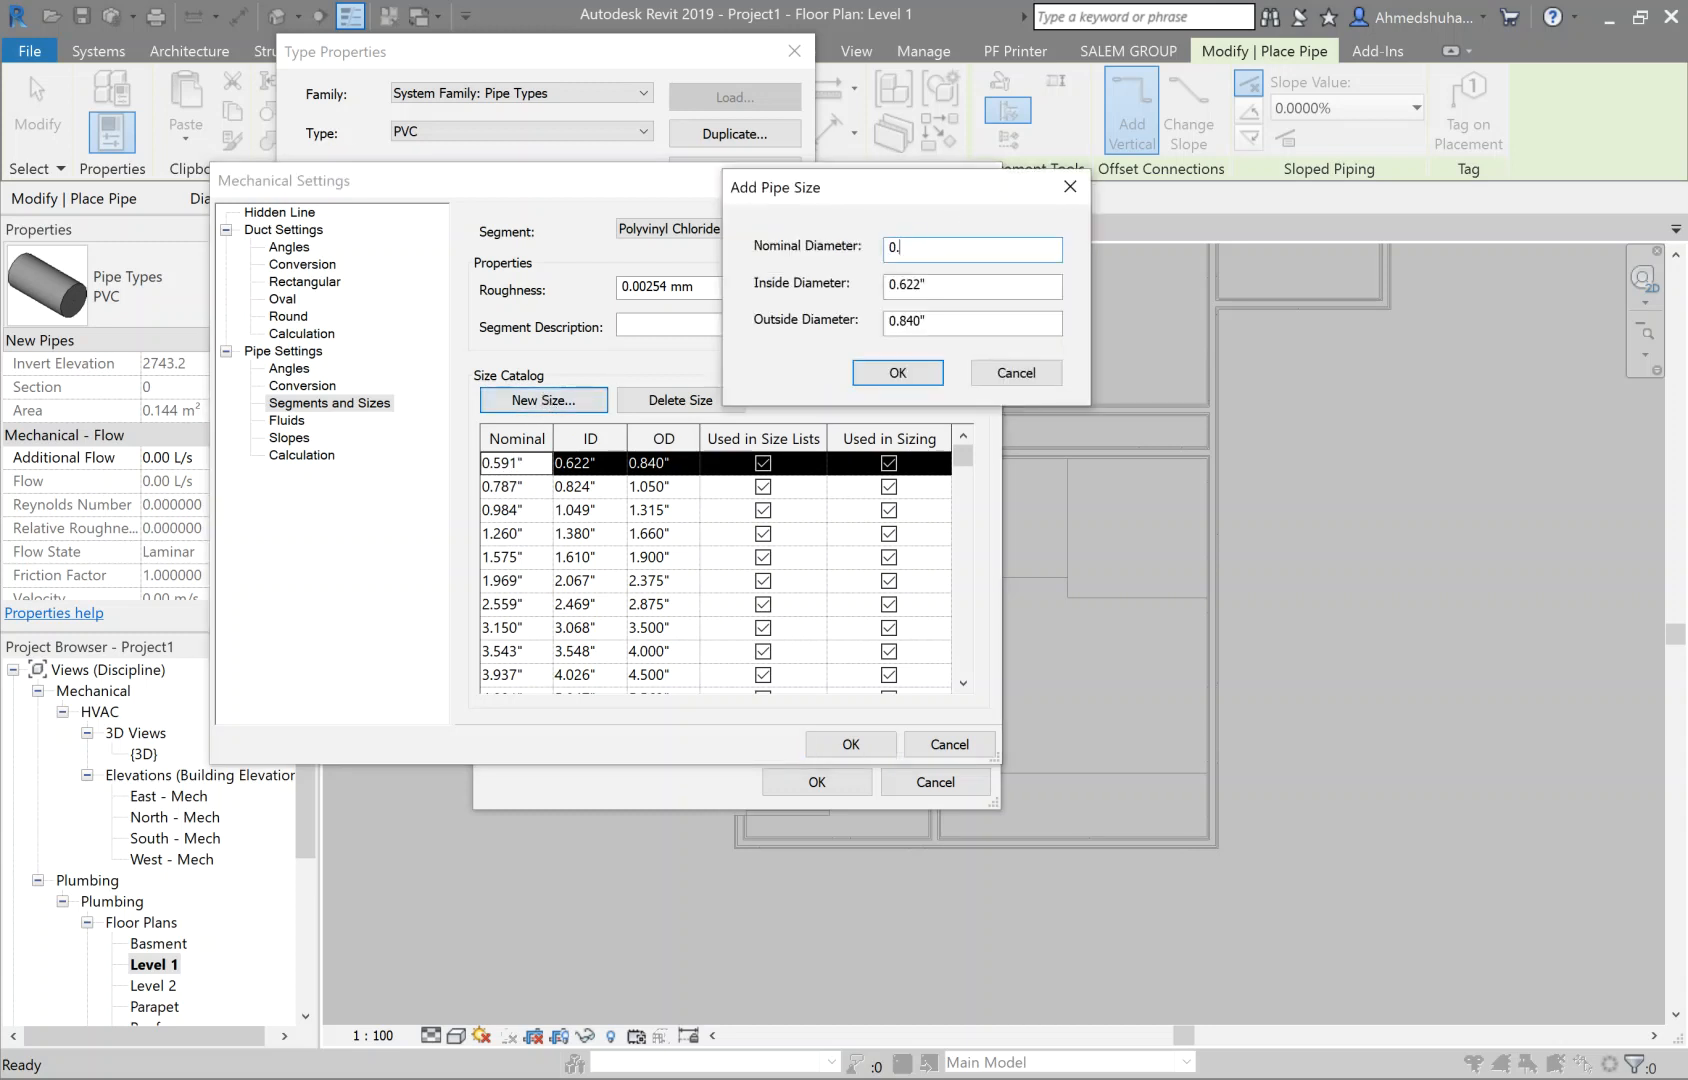
pyautogui.click(921, 378)
pyautogui.click(495, 487)
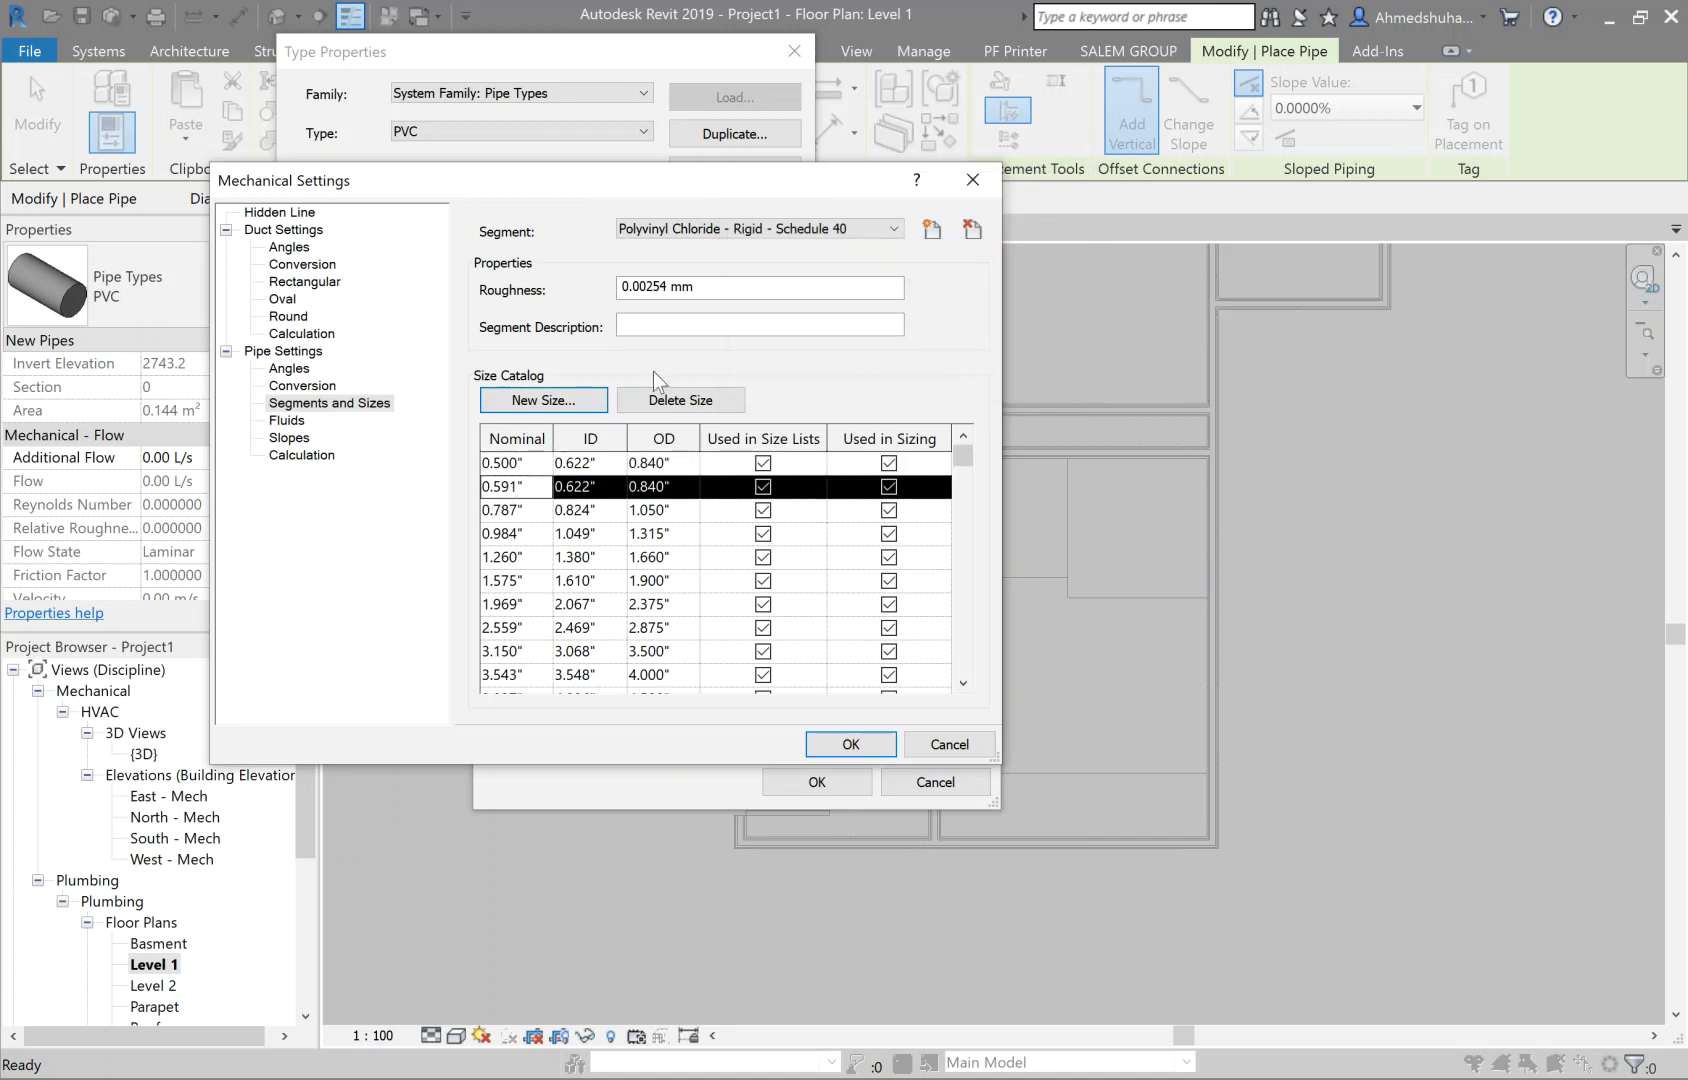
pyautogui.click(676, 400)
# Step: Replace the 0.787" nominal size with a new 0.75" size, keeping its inside and outside diameters
pyautogui.click(543, 400)
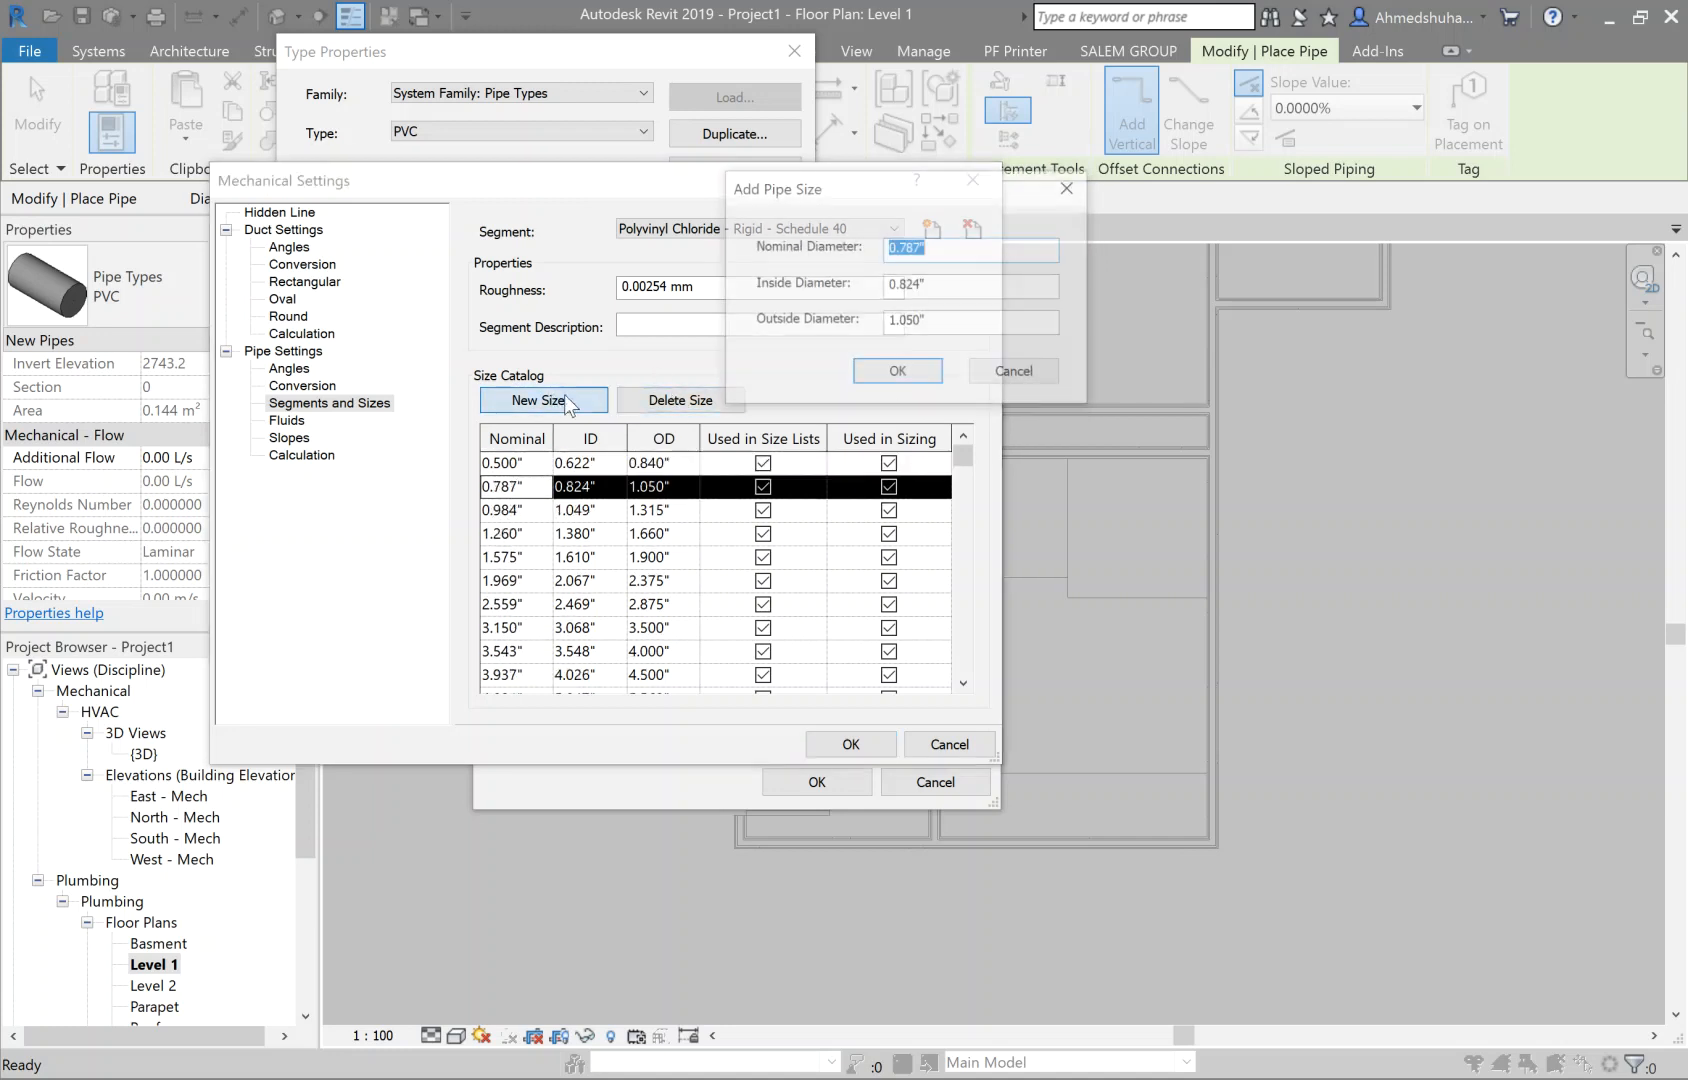
pyautogui.write('0.')
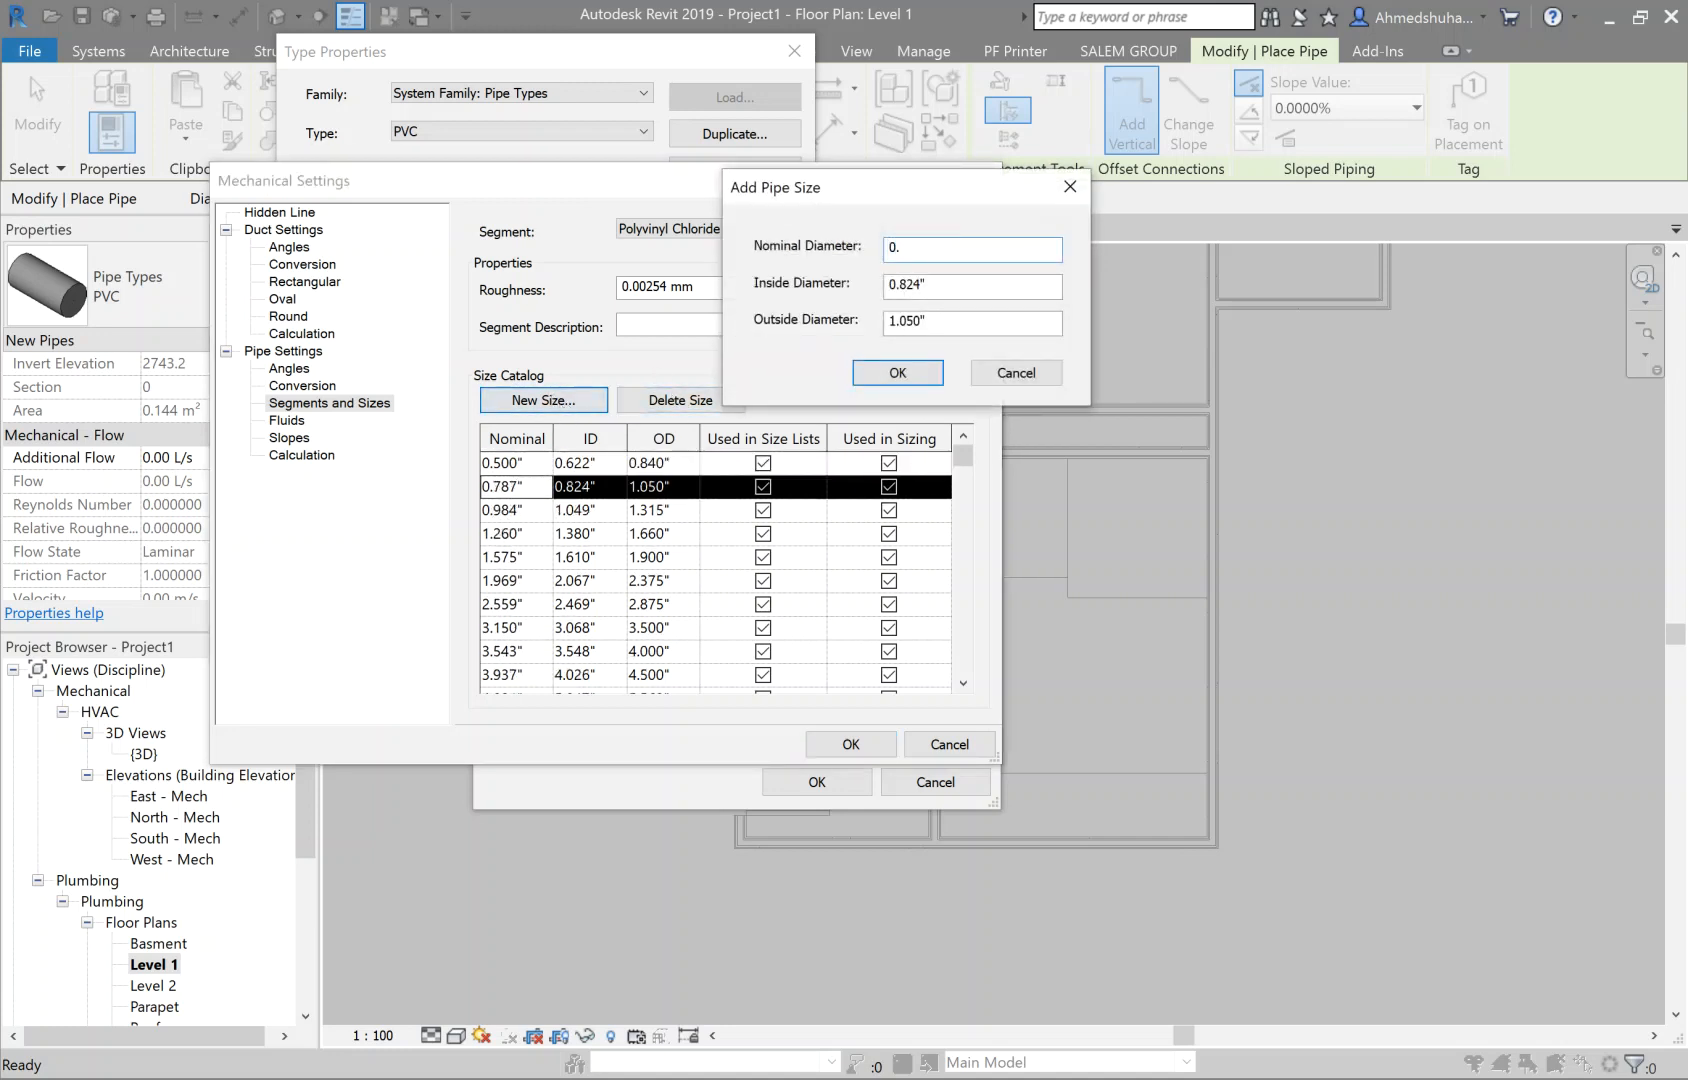
pyautogui.click(897, 372)
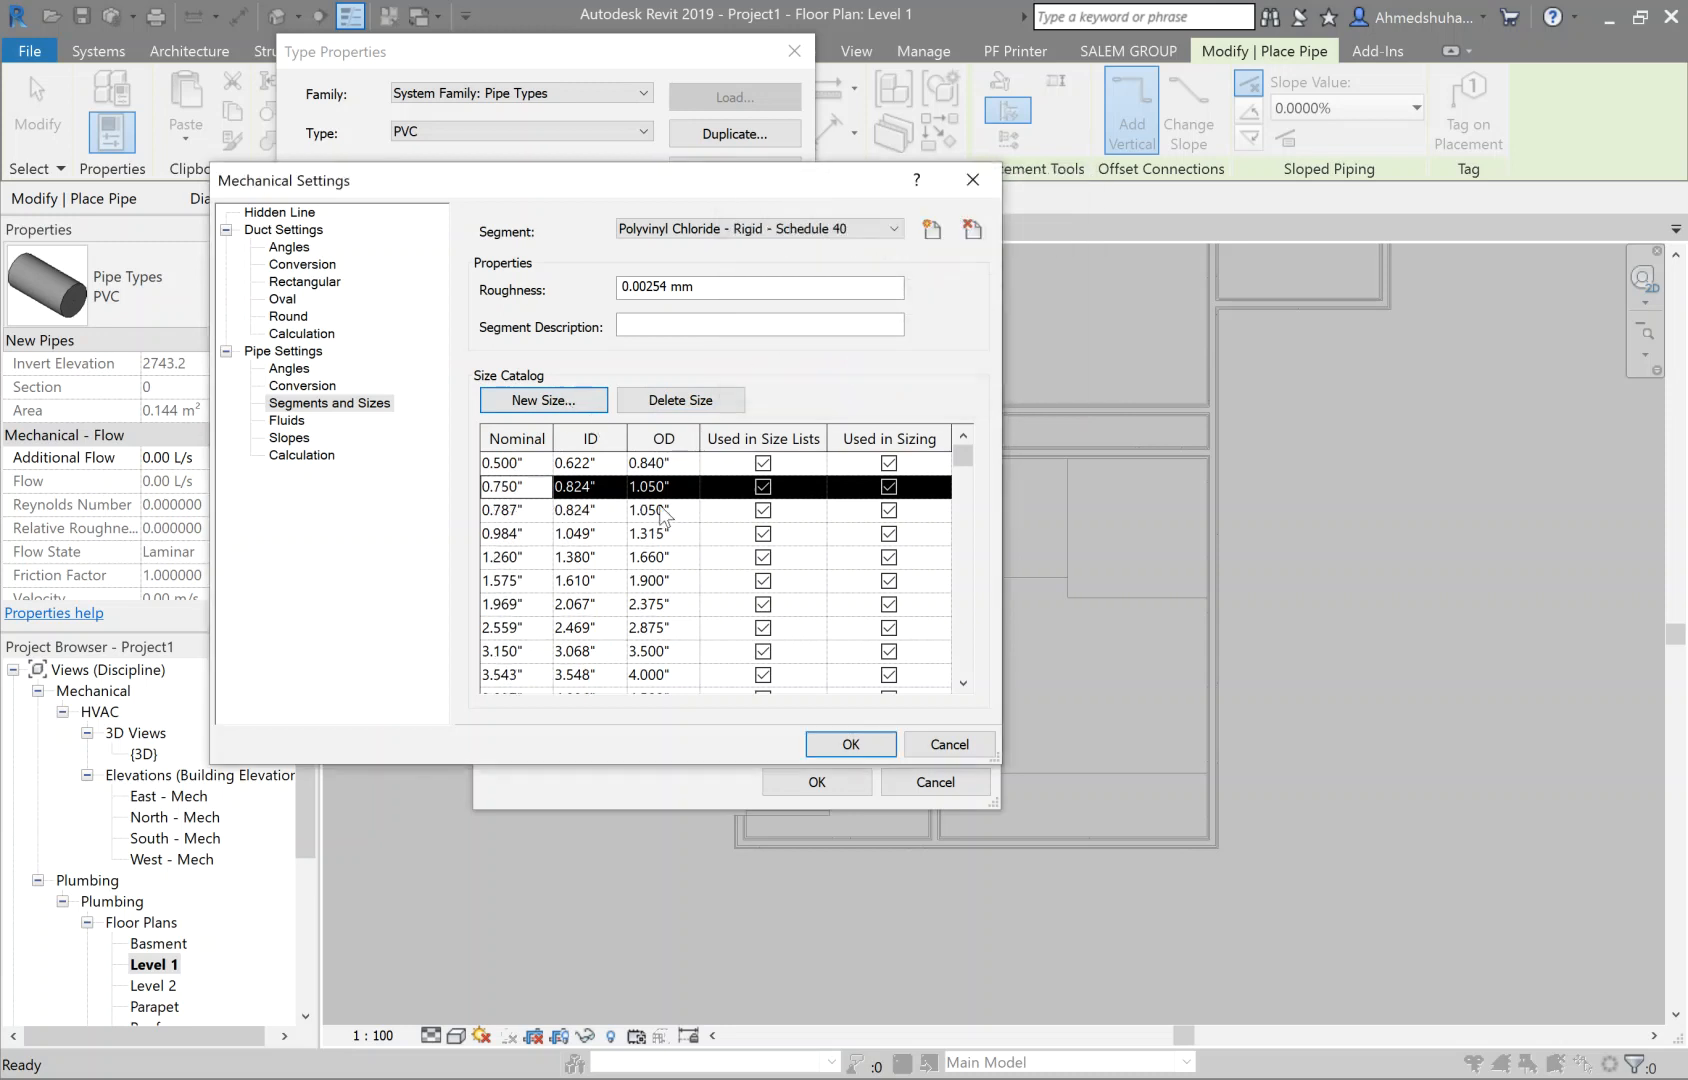
pyautogui.click(697, 401)
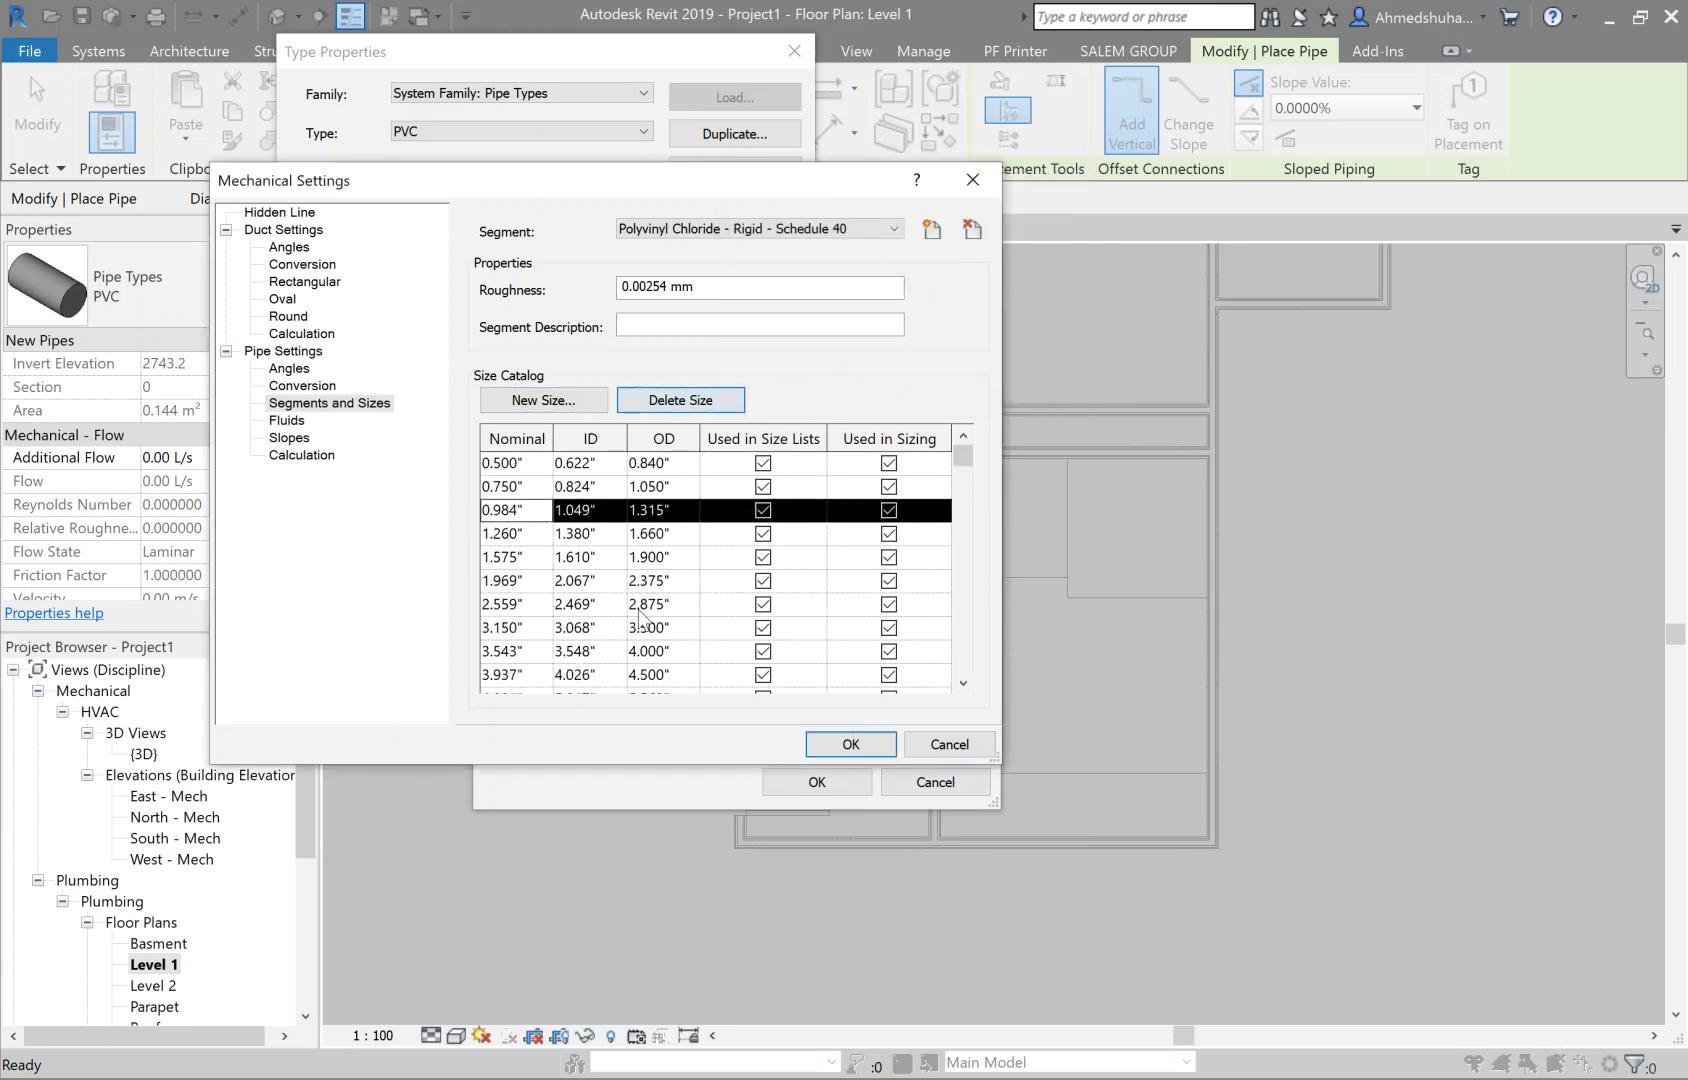
# Step: Replace the 0.984" nominal size with a new 1" size, keeping its inside and outside diameters
pyautogui.click(543, 400)
pyautogui.write('1')
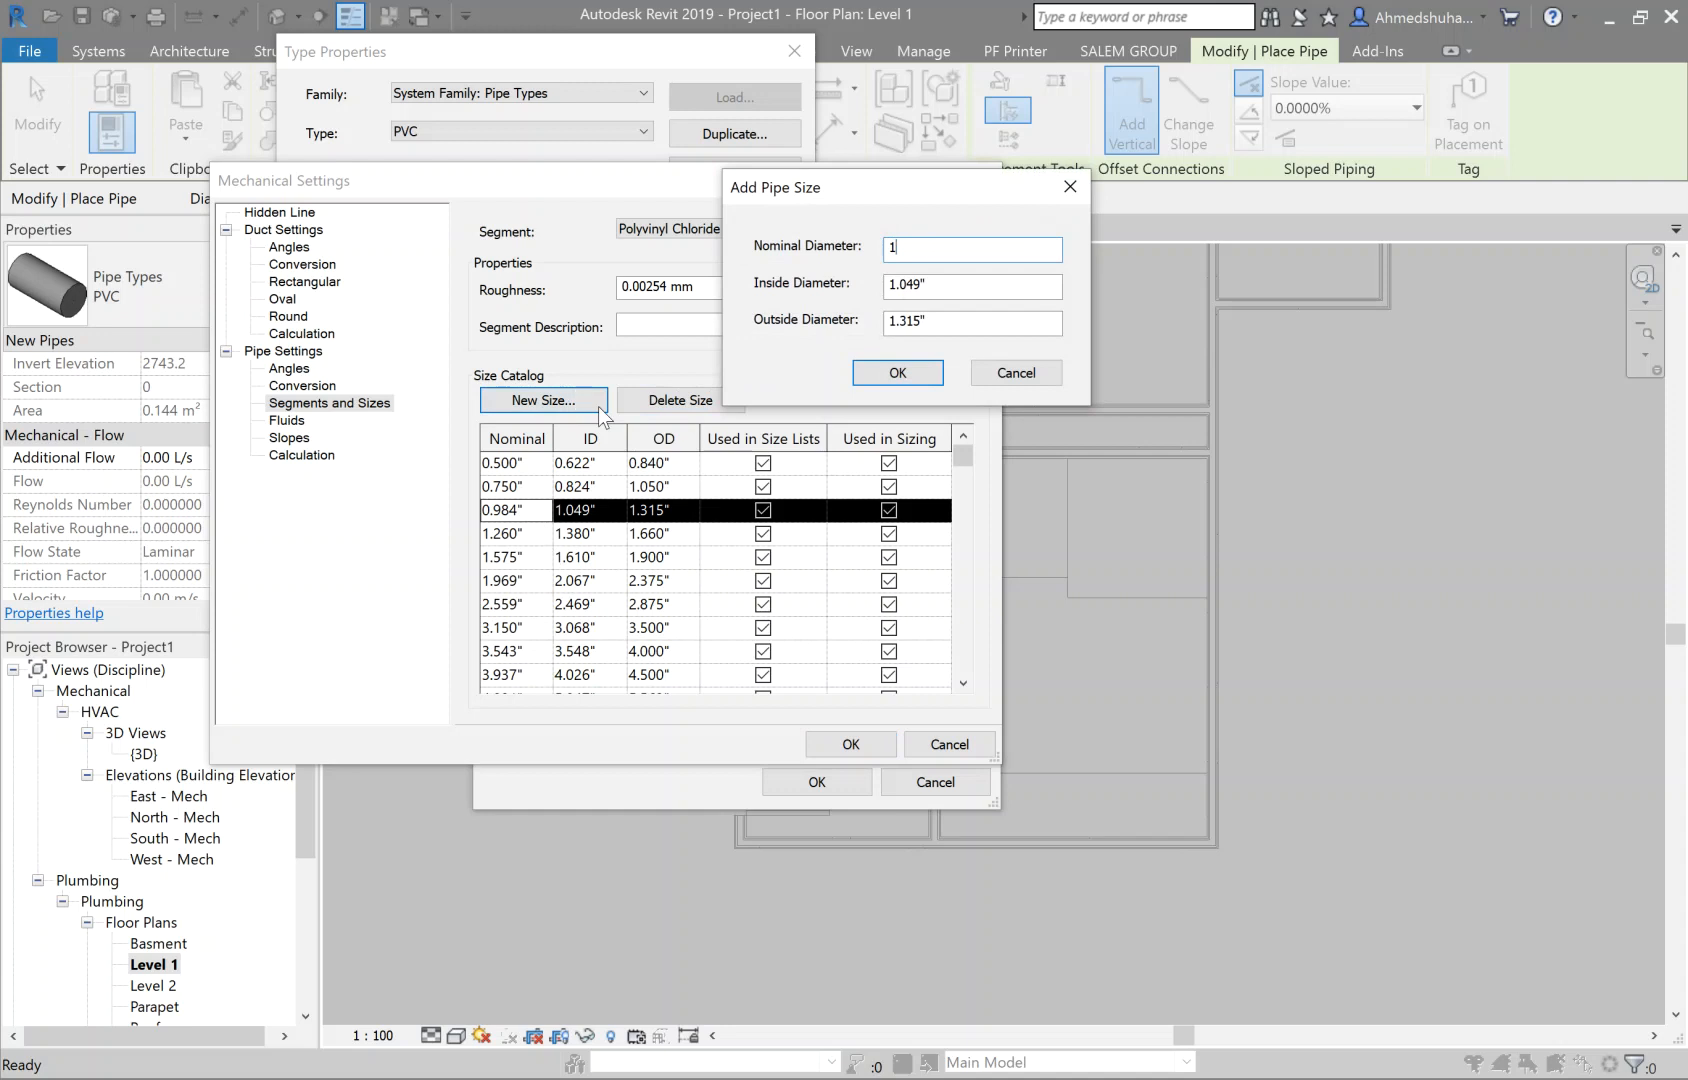
pyautogui.click(897, 373)
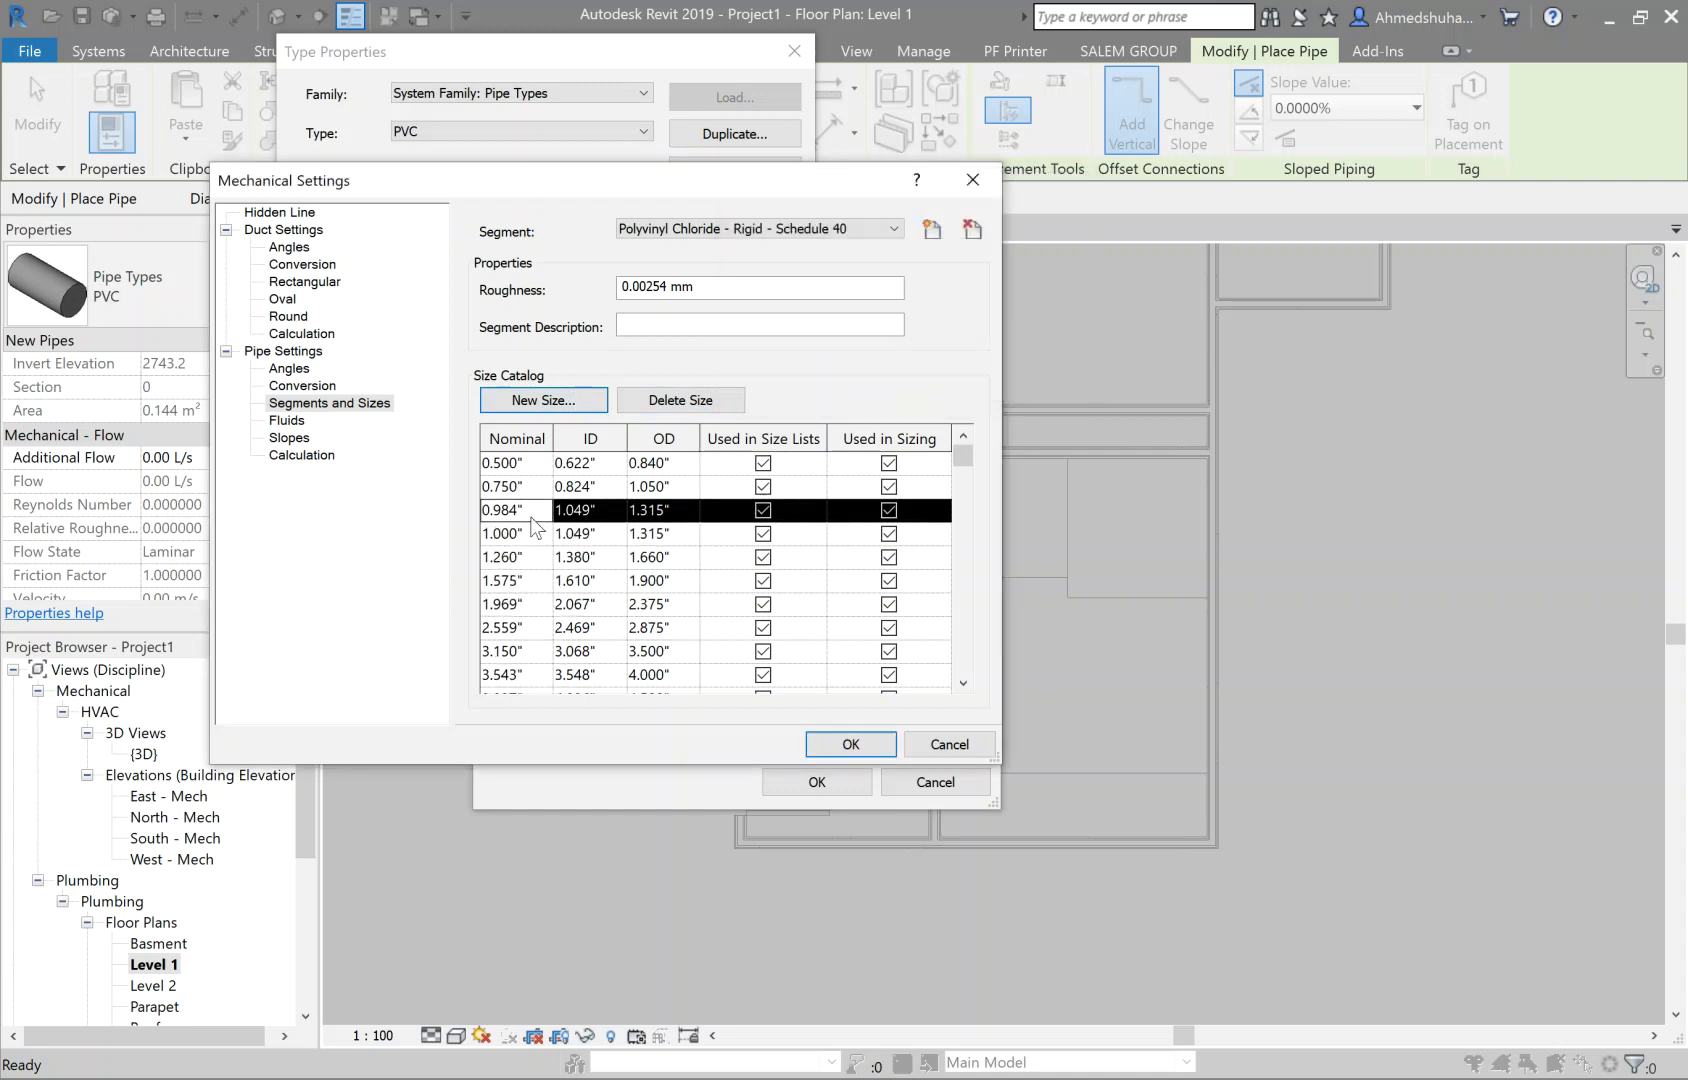
pyautogui.click(709, 399)
# Step: Replace the 1.260" nominal size with a new 1.25" size, keeping its inside and outside diameters
pyautogui.click(525, 533)
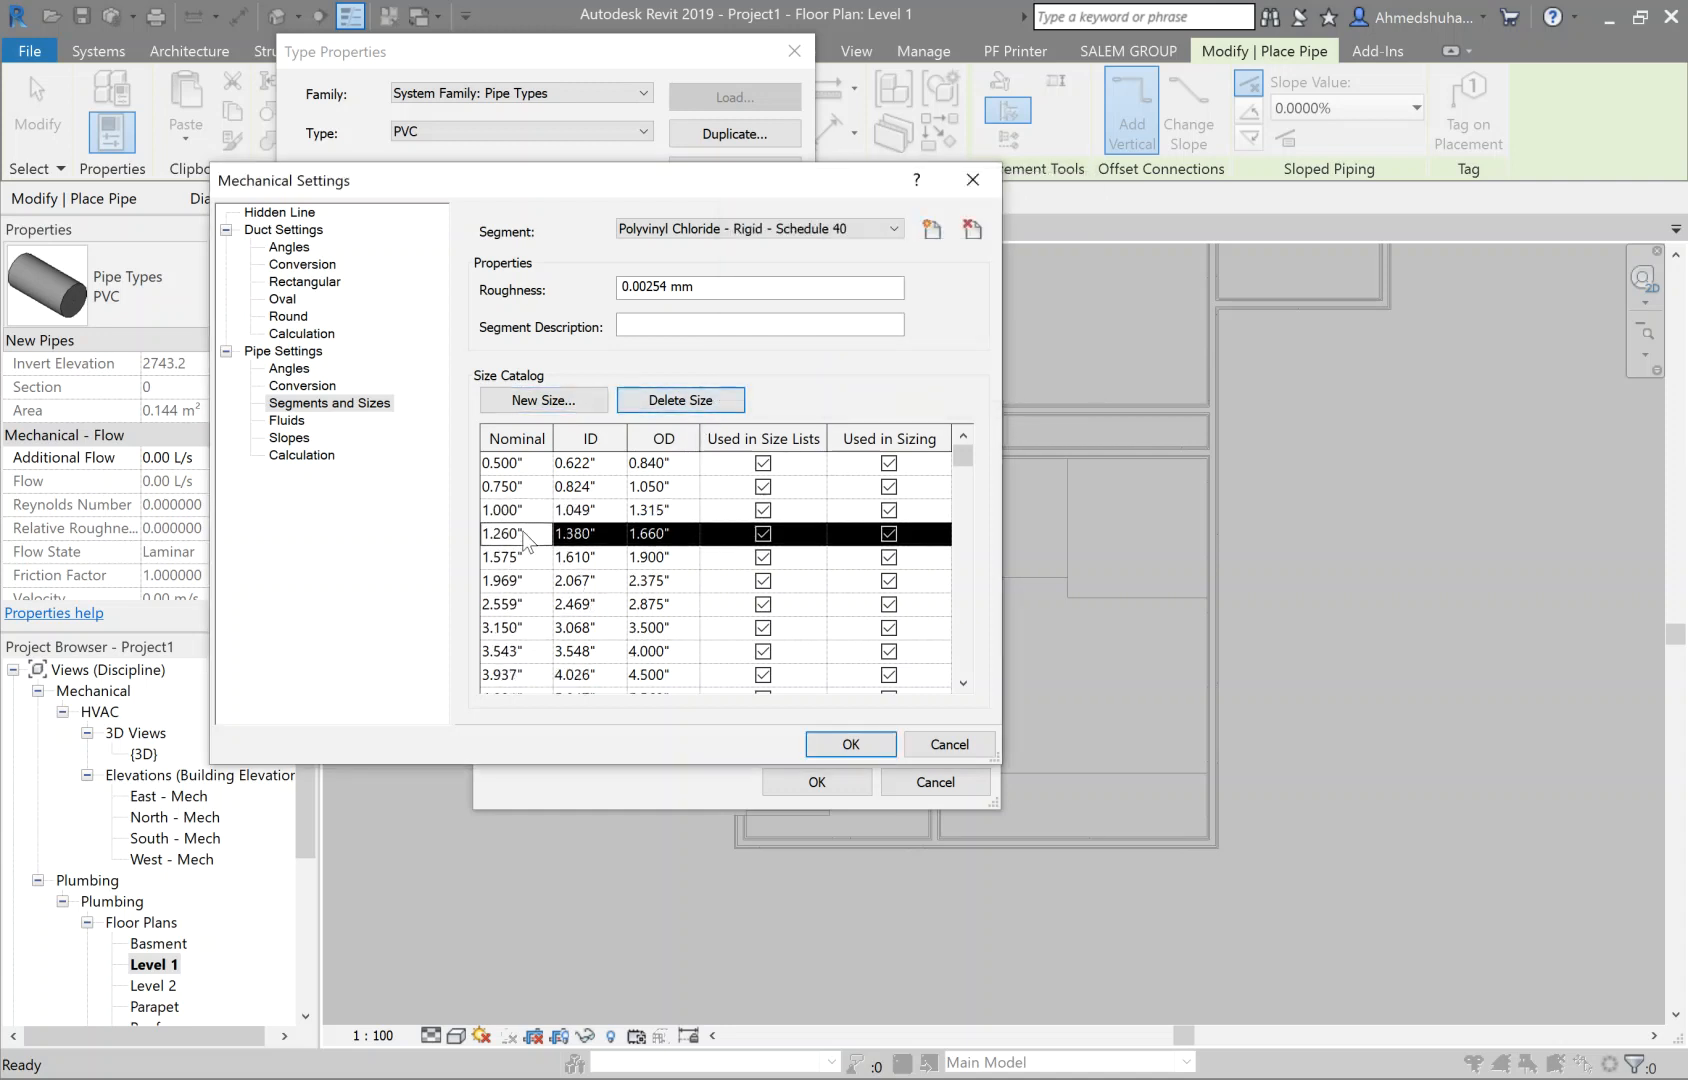
pyautogui.click(560, 399)
pyautogui.write('1.25')
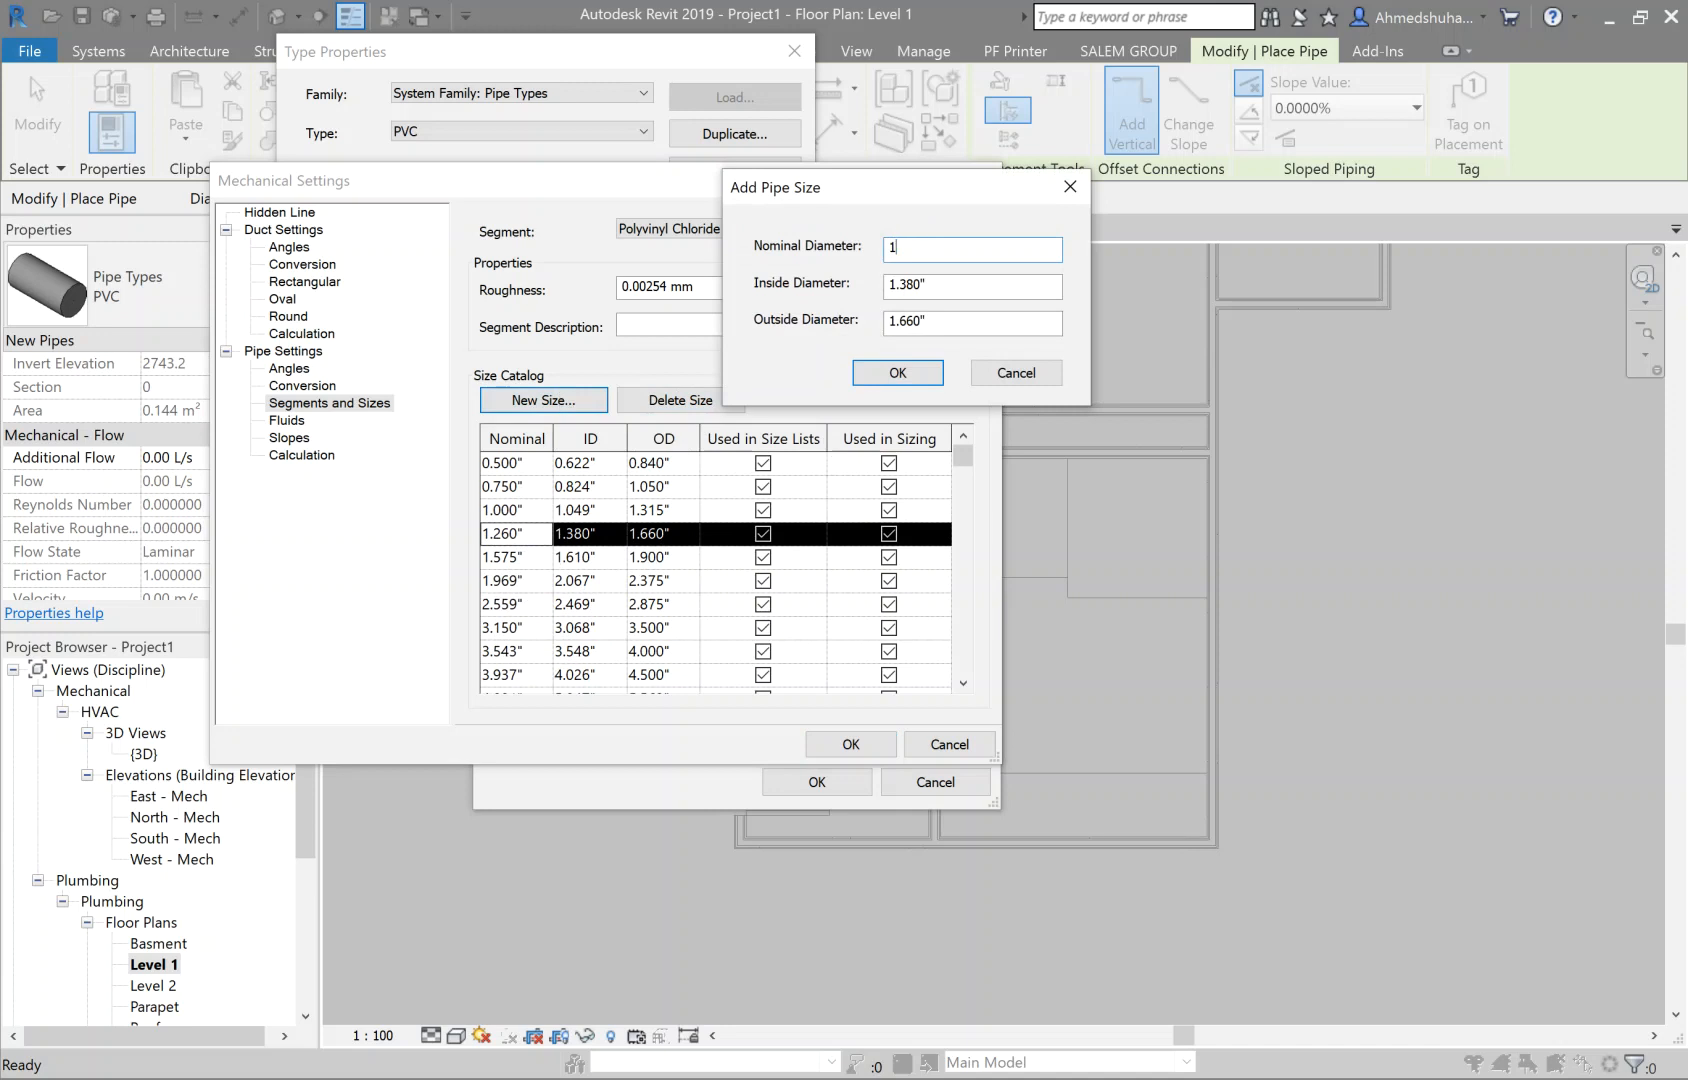
pyautogui.click(898, 372)
pyautogui.click(518, 558)
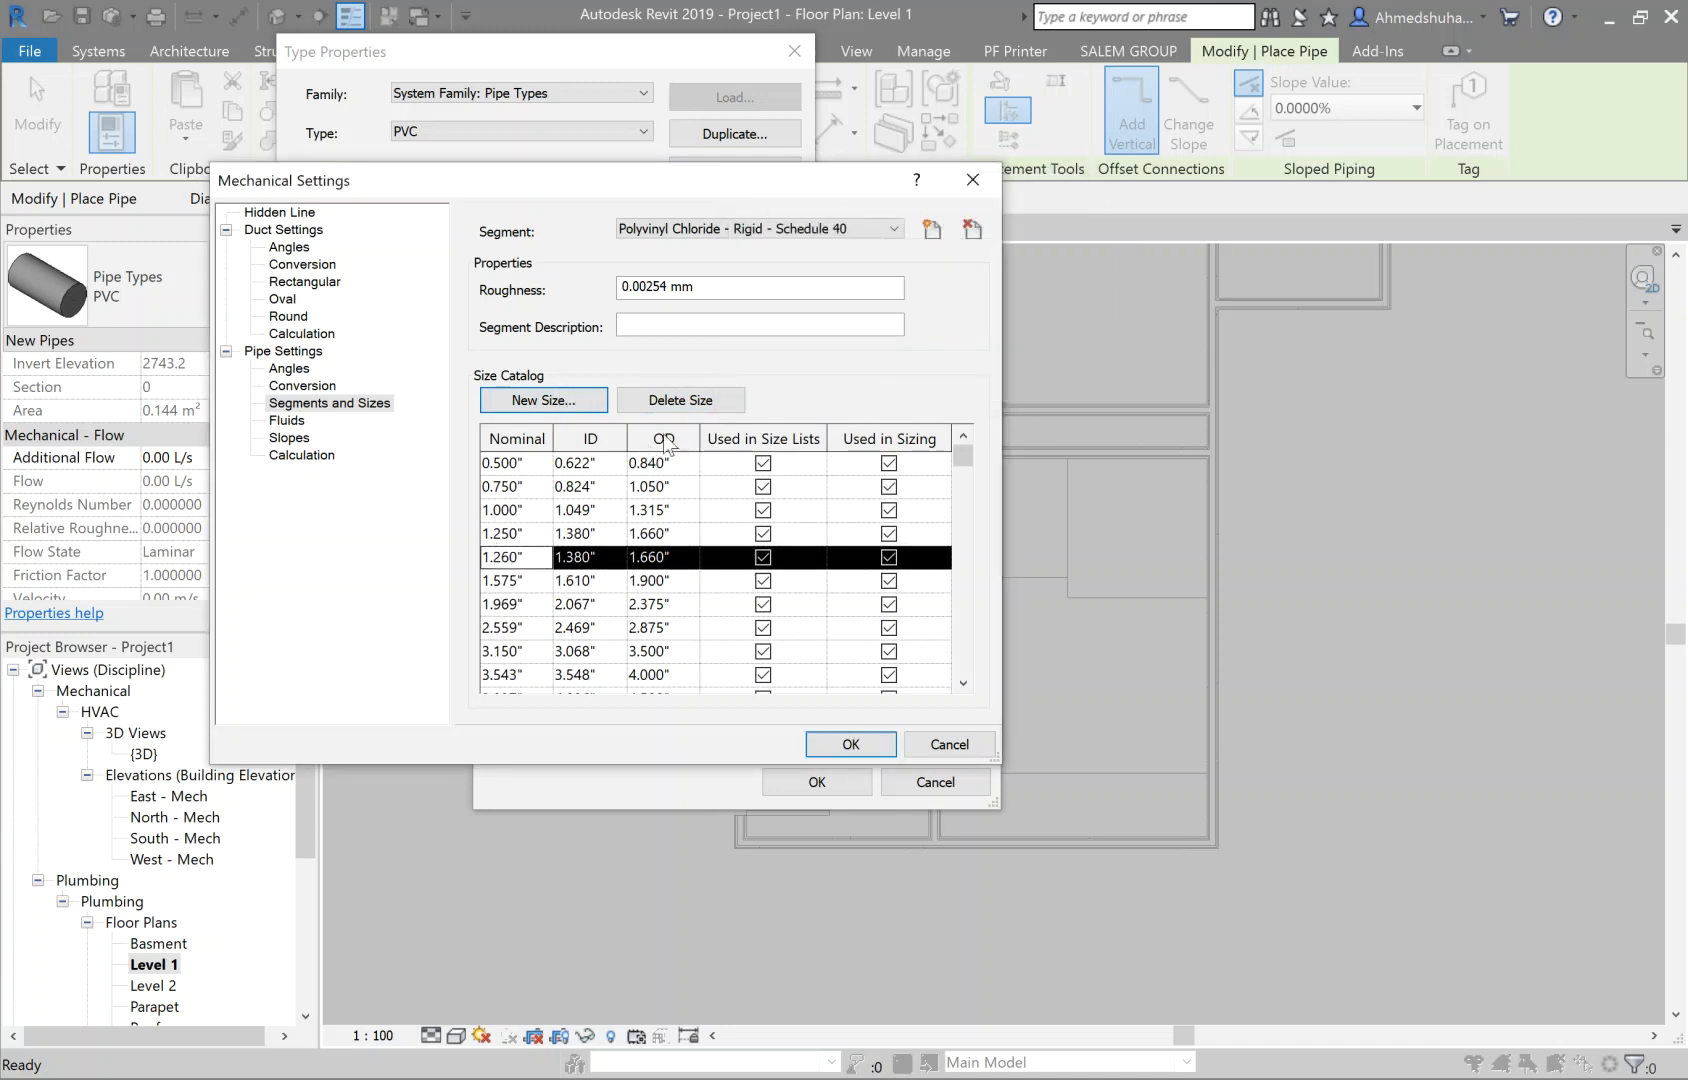
pyautogui.click(705, 404)
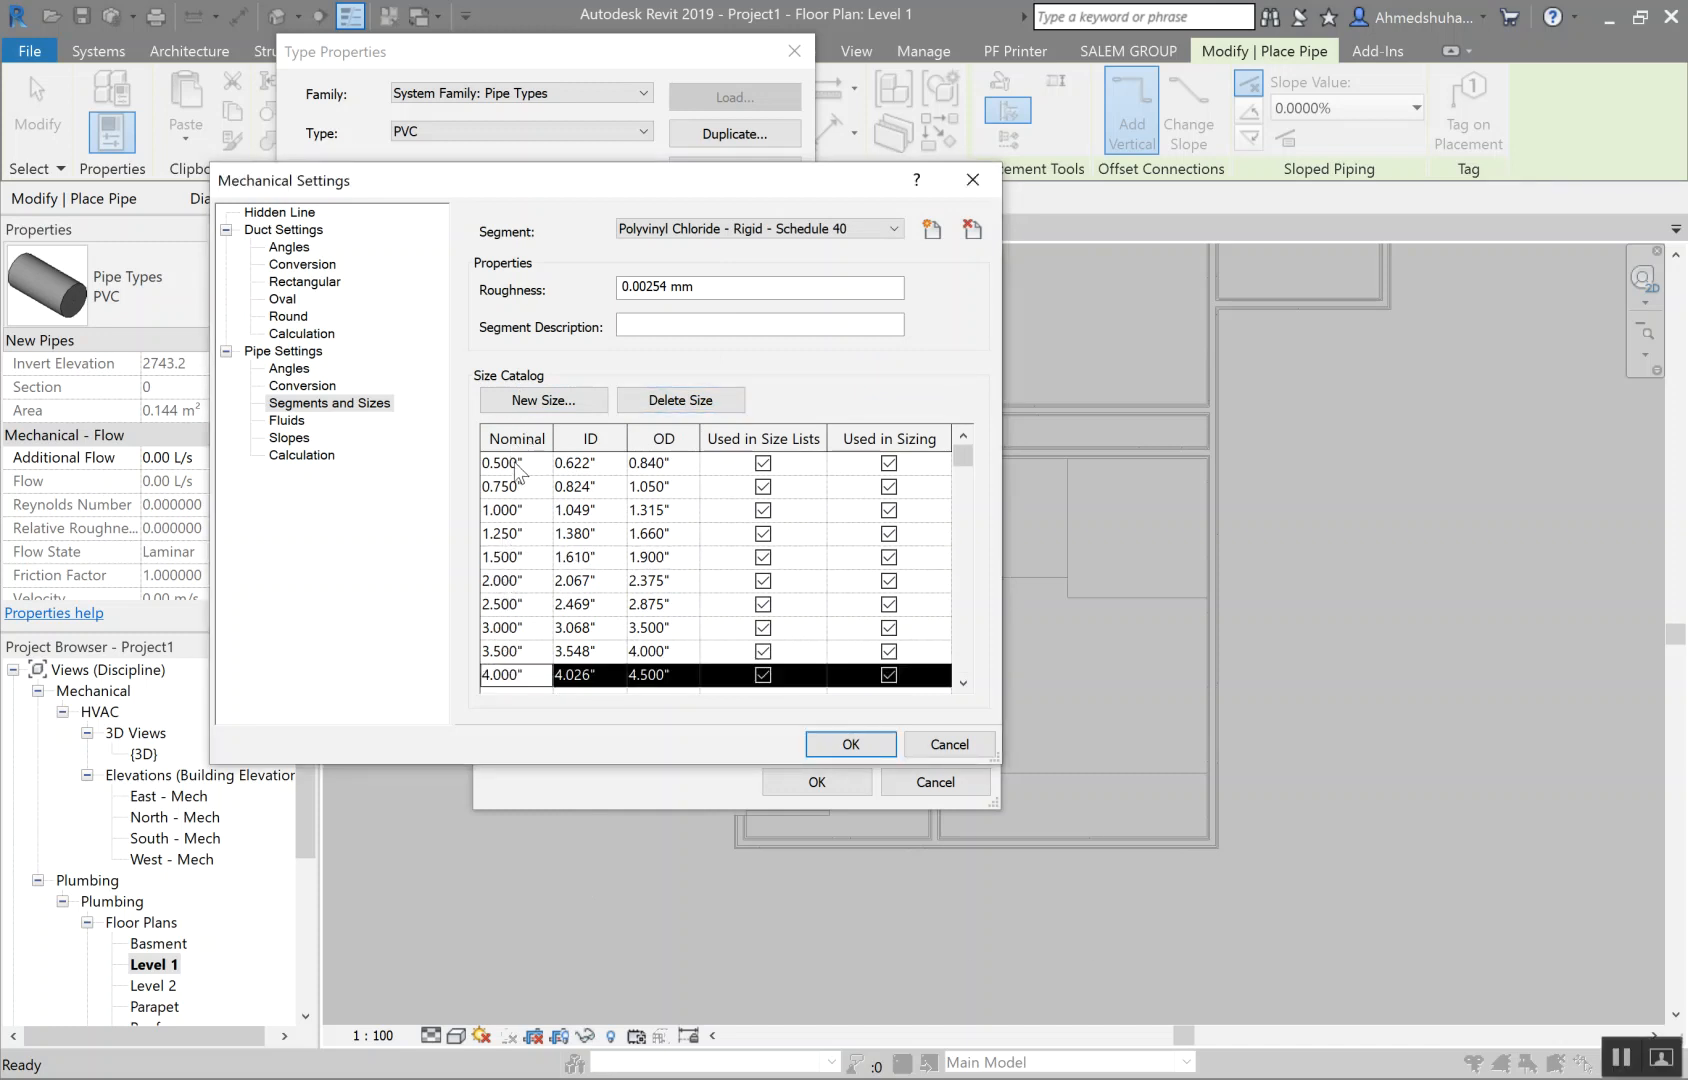
# Step: Check the Schedule 40 nominal sizes from 0.5" to 4" and accept the mechanical settings
pyautogui.click(540, 464)
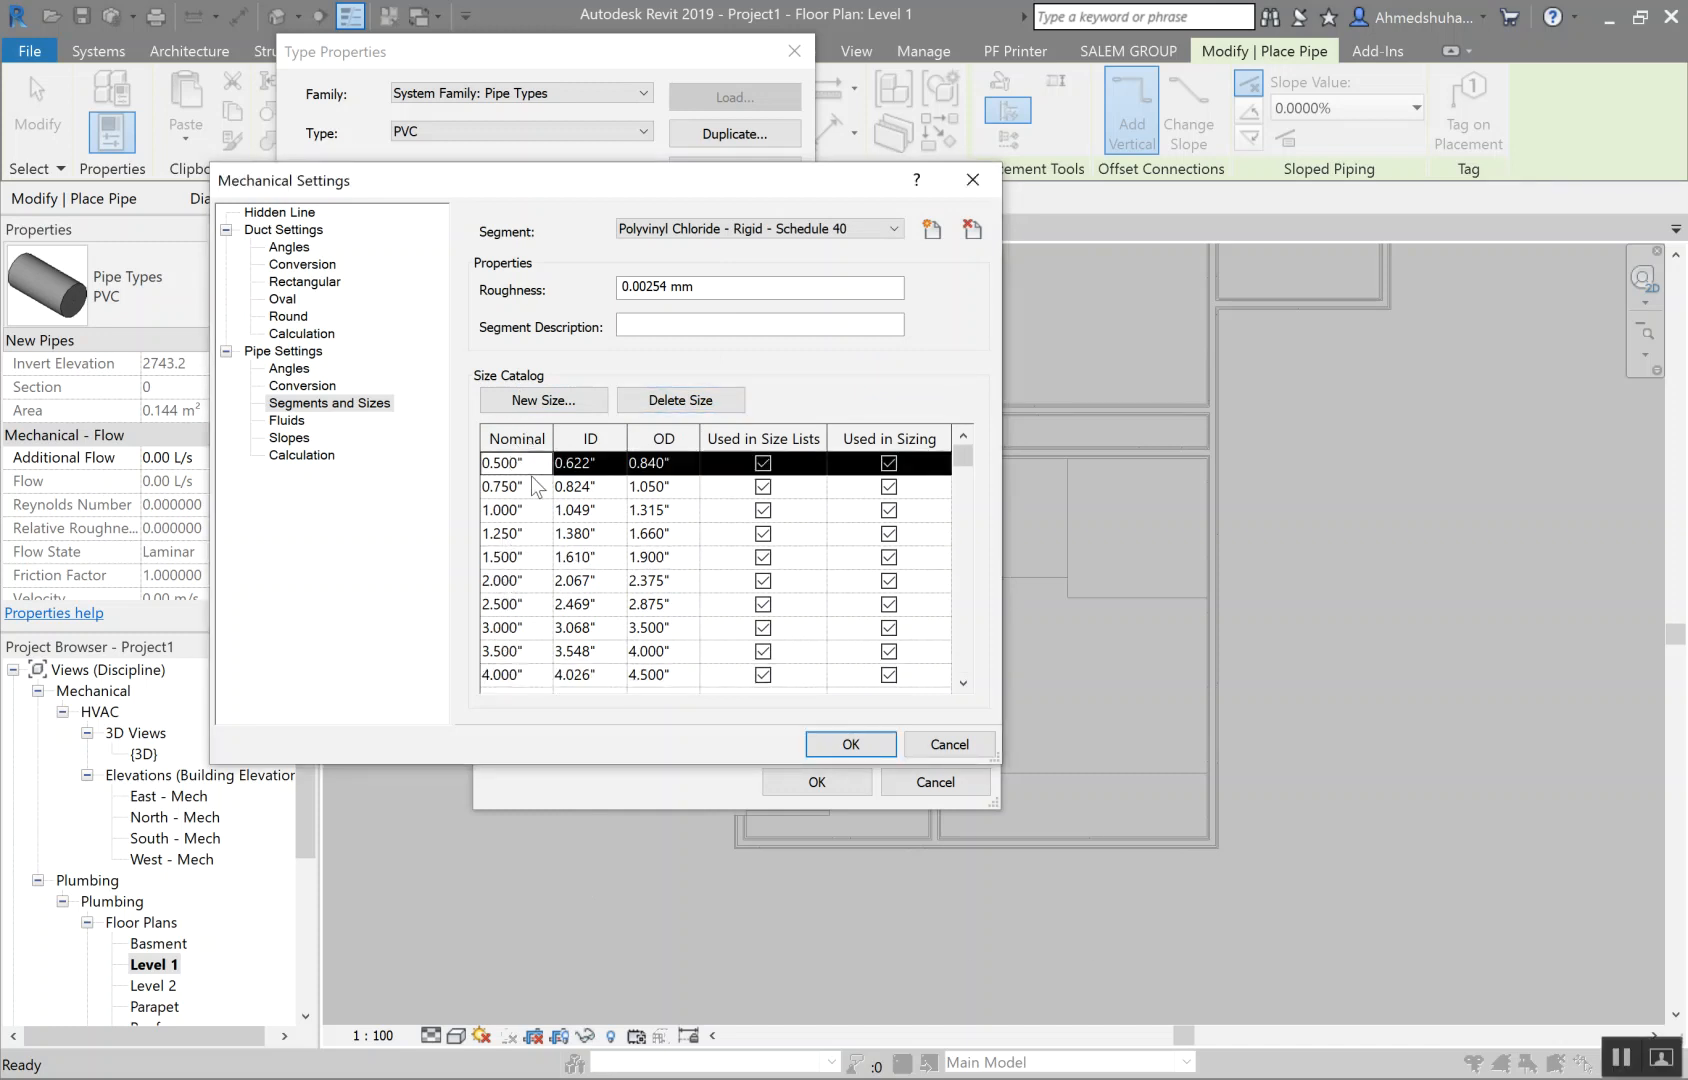
pyautogui.click(521, 488)
pyautogui.click(521, 510)
pyautogui.click(522, 534)
pyautogui.click(521, 557)
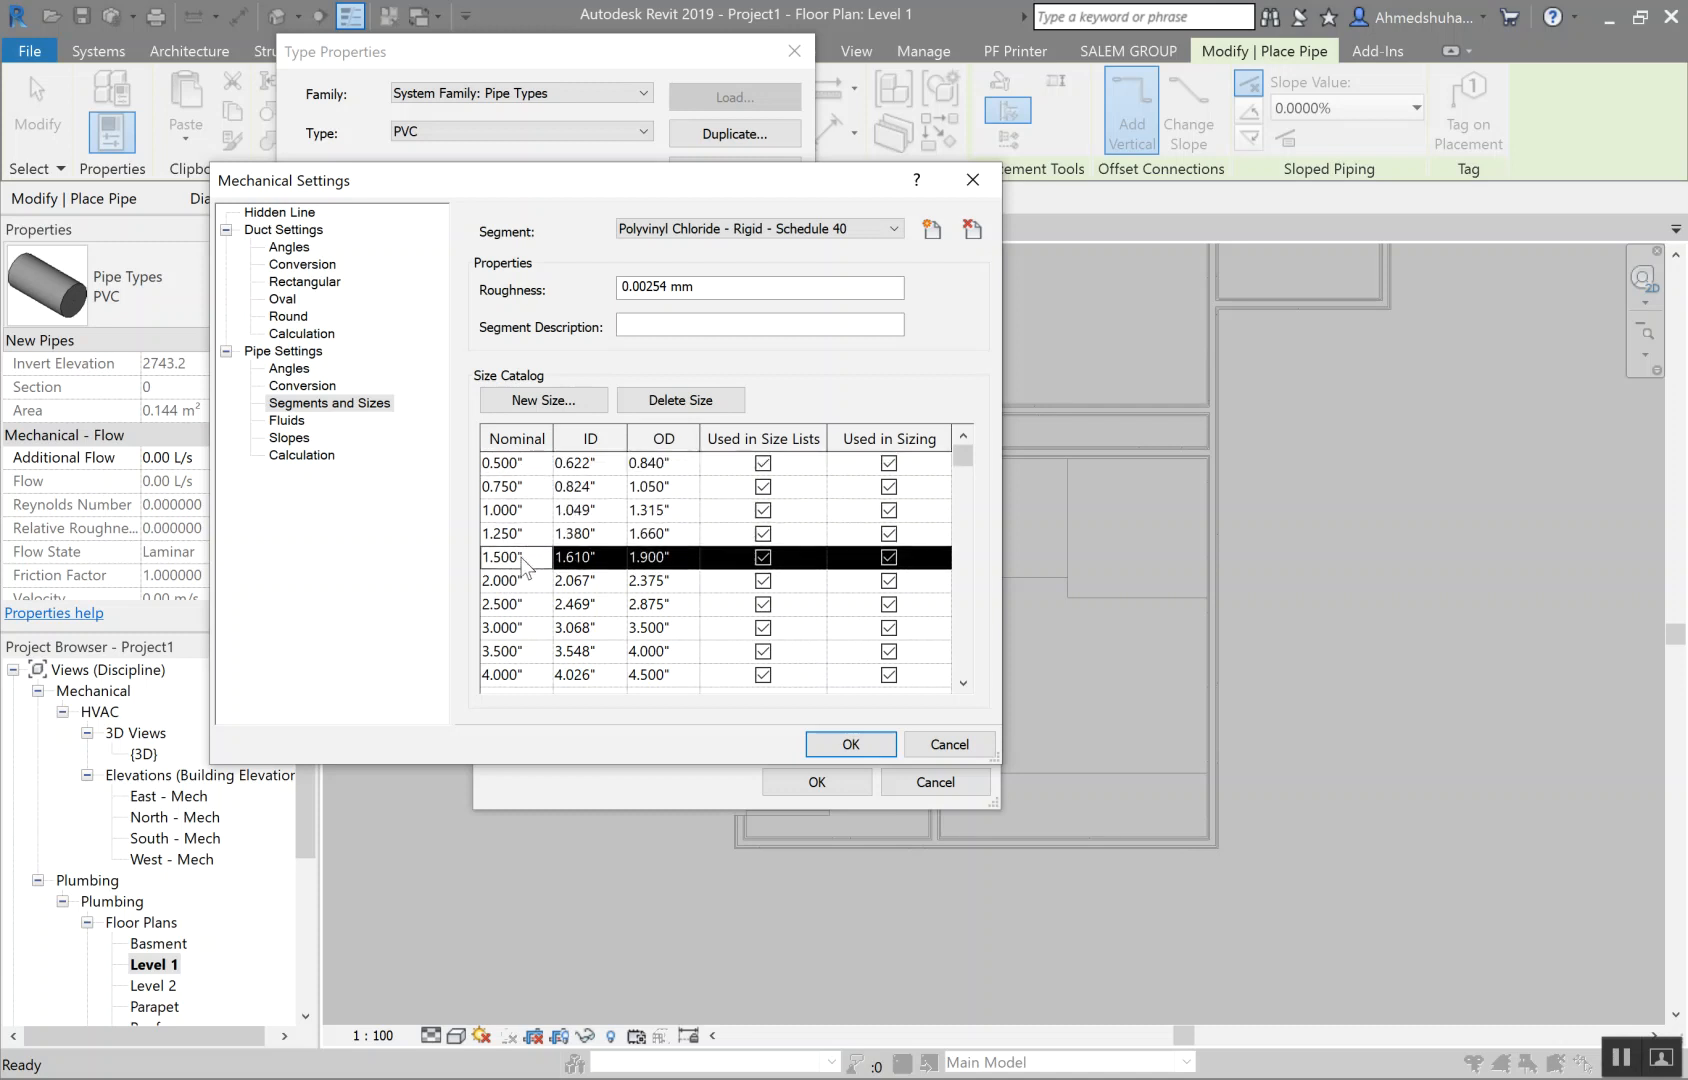
pyautogui.click(503, 678)
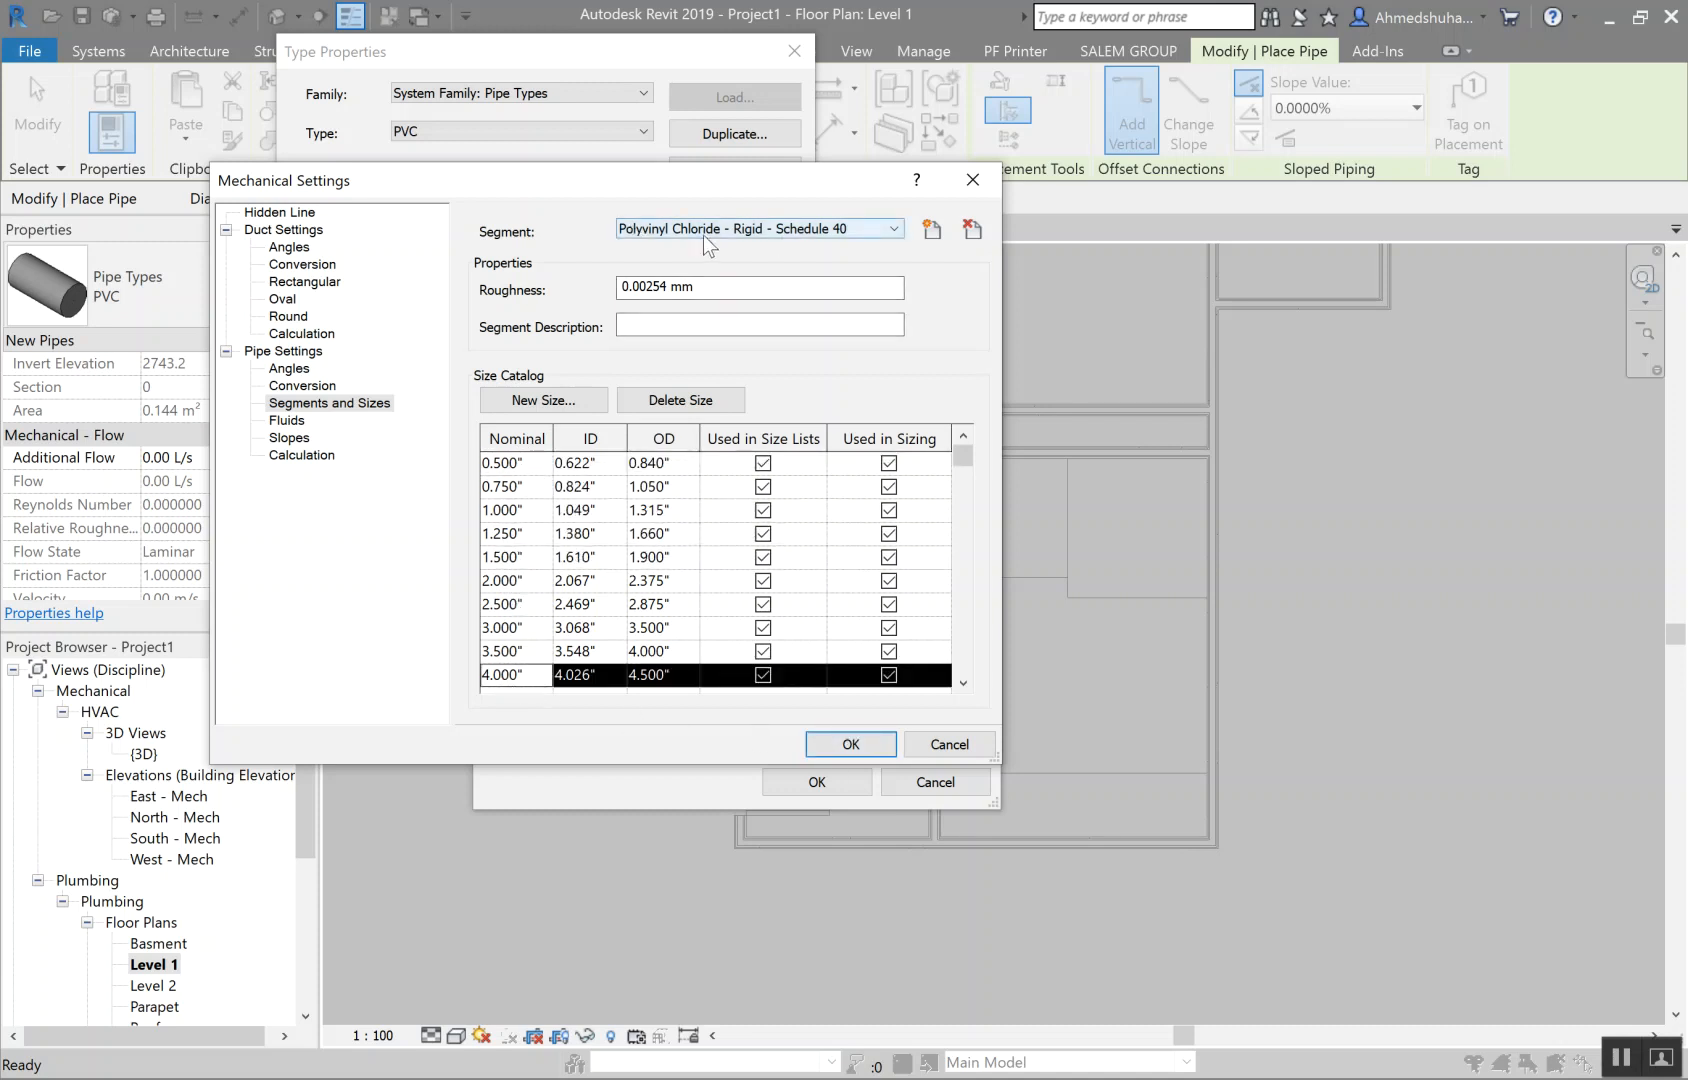
pyautogui.click(856, 755)
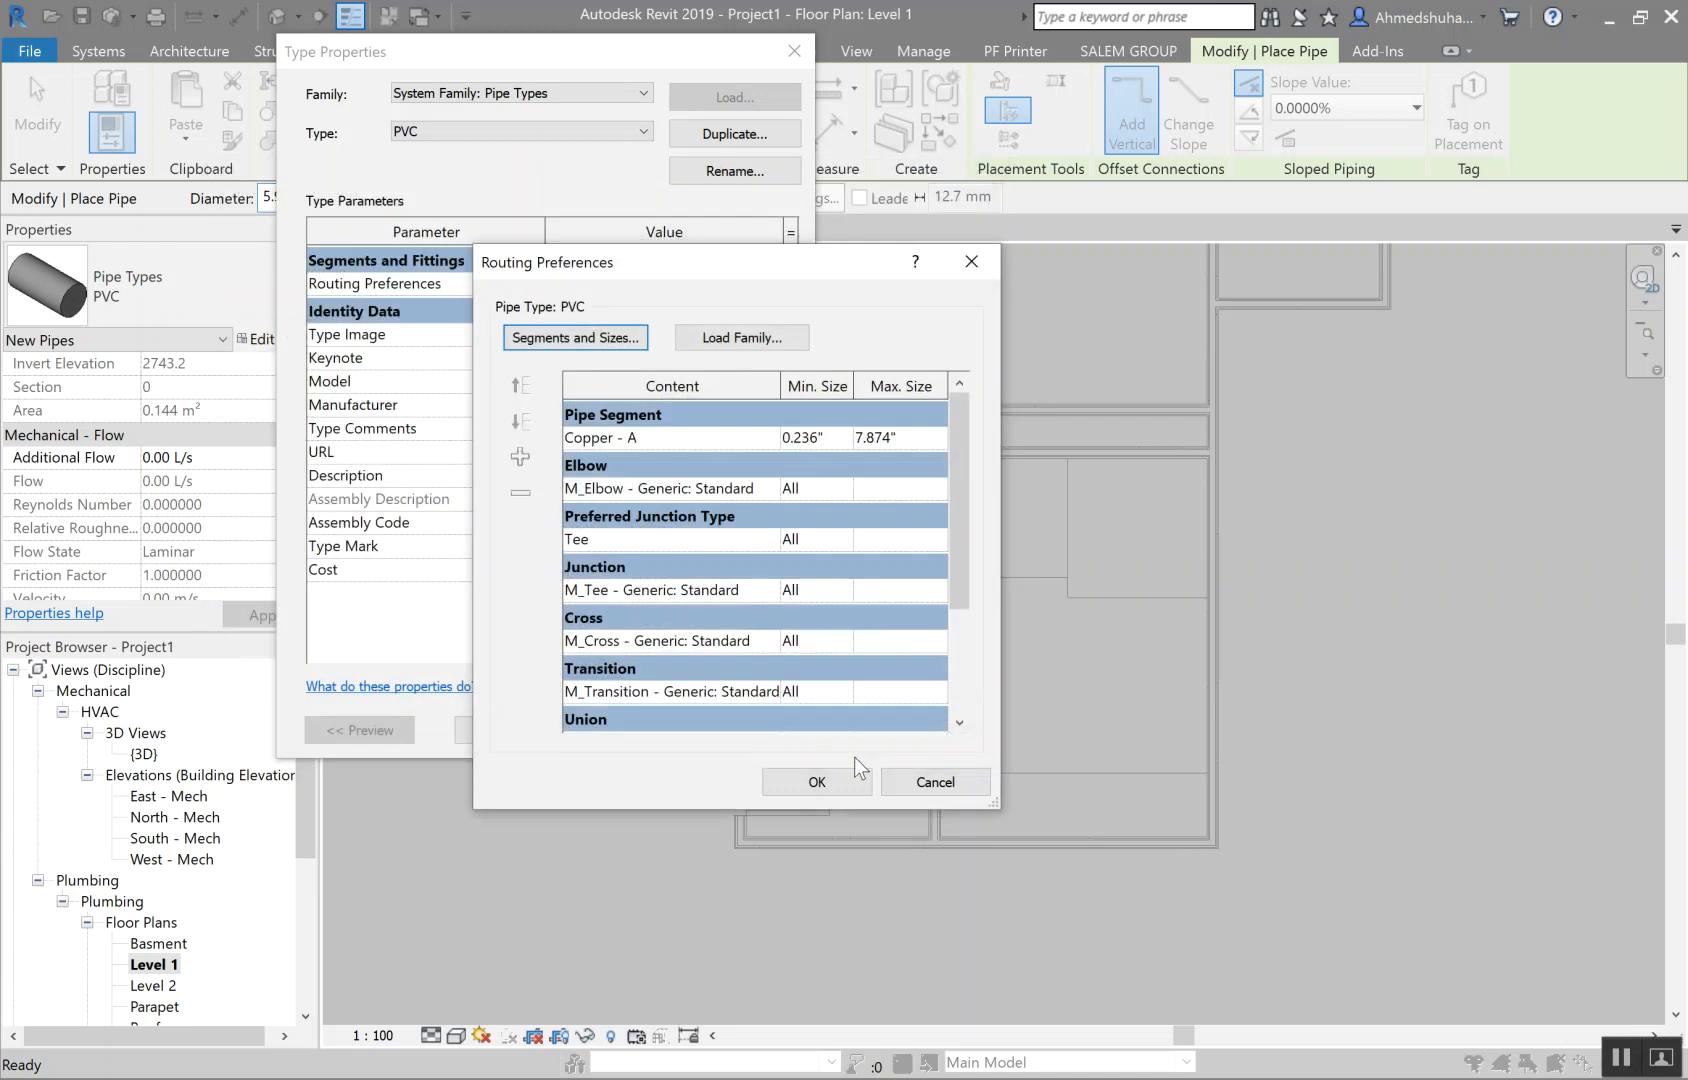
# Step: Set the PVC pipe segment to Polyvinyl Chloride - Rigid - Schedule 40 with sizes from 0.500" to 4.000"
pyautogui.click(770, 443)
pyautogui.scroll(-3, 766, 478)
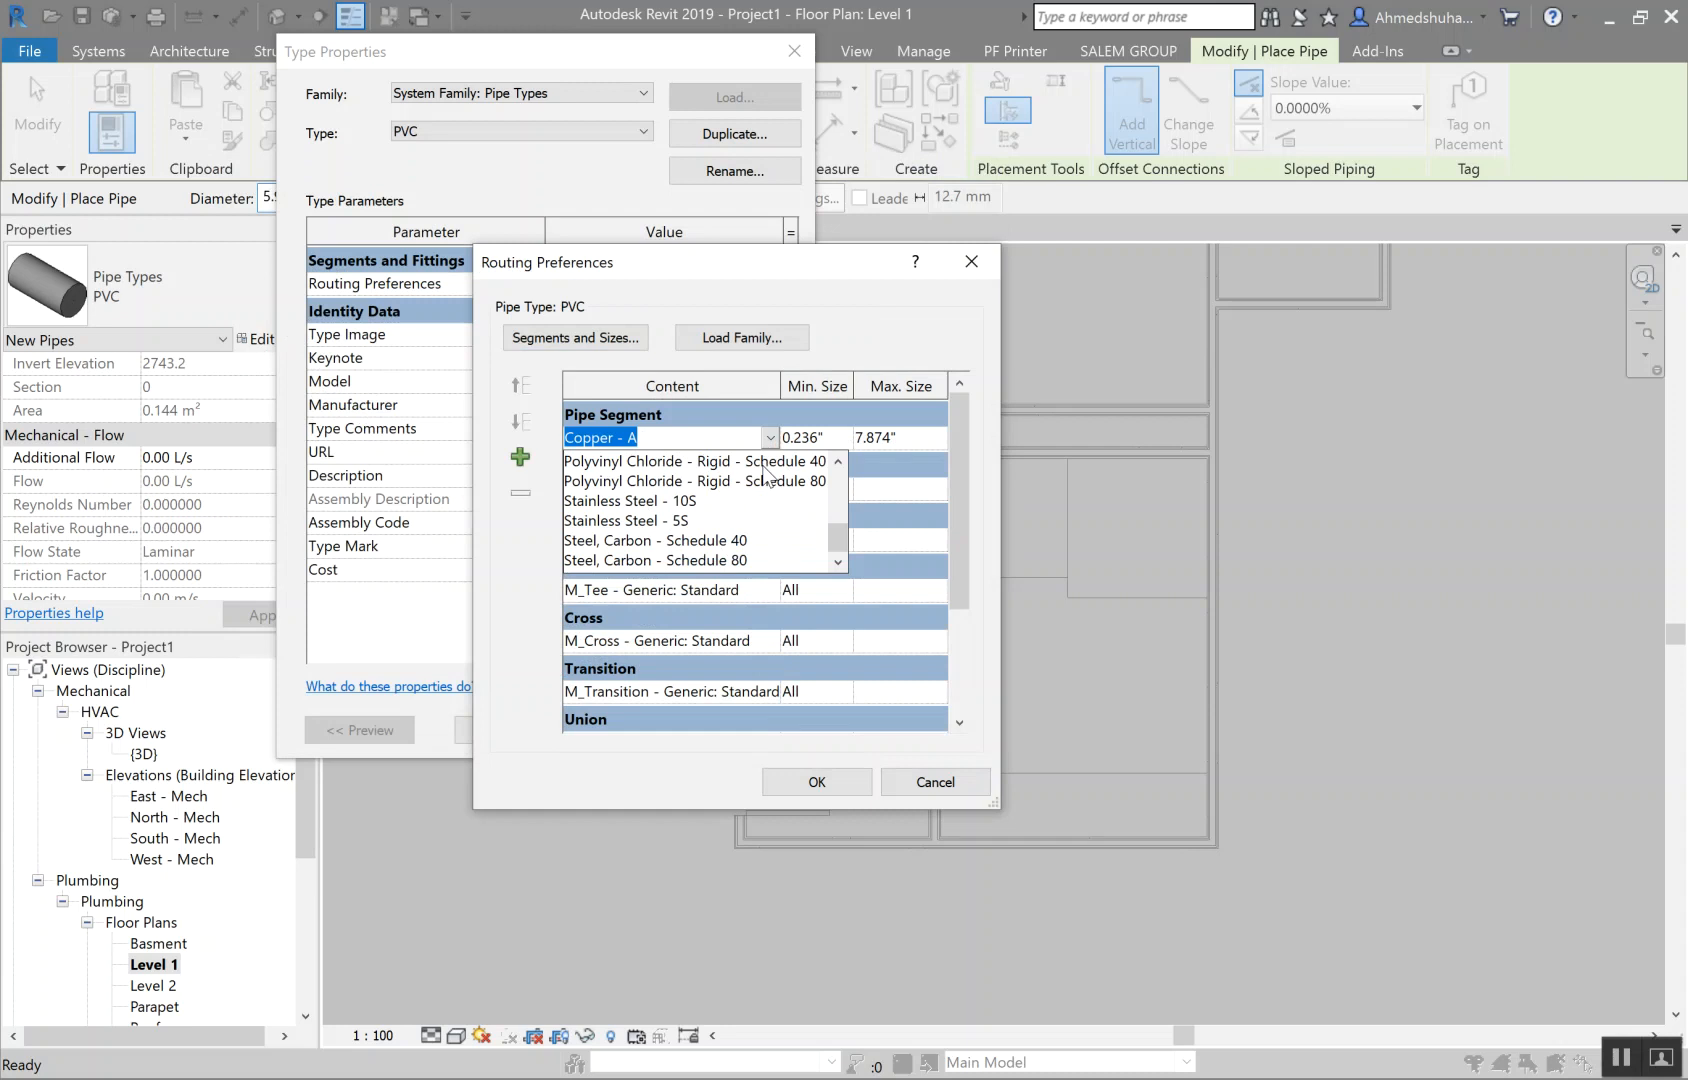
pyautogui.click(766, 468)
pyautogui.click(843, 437)
pyautogui.click(810, 460)
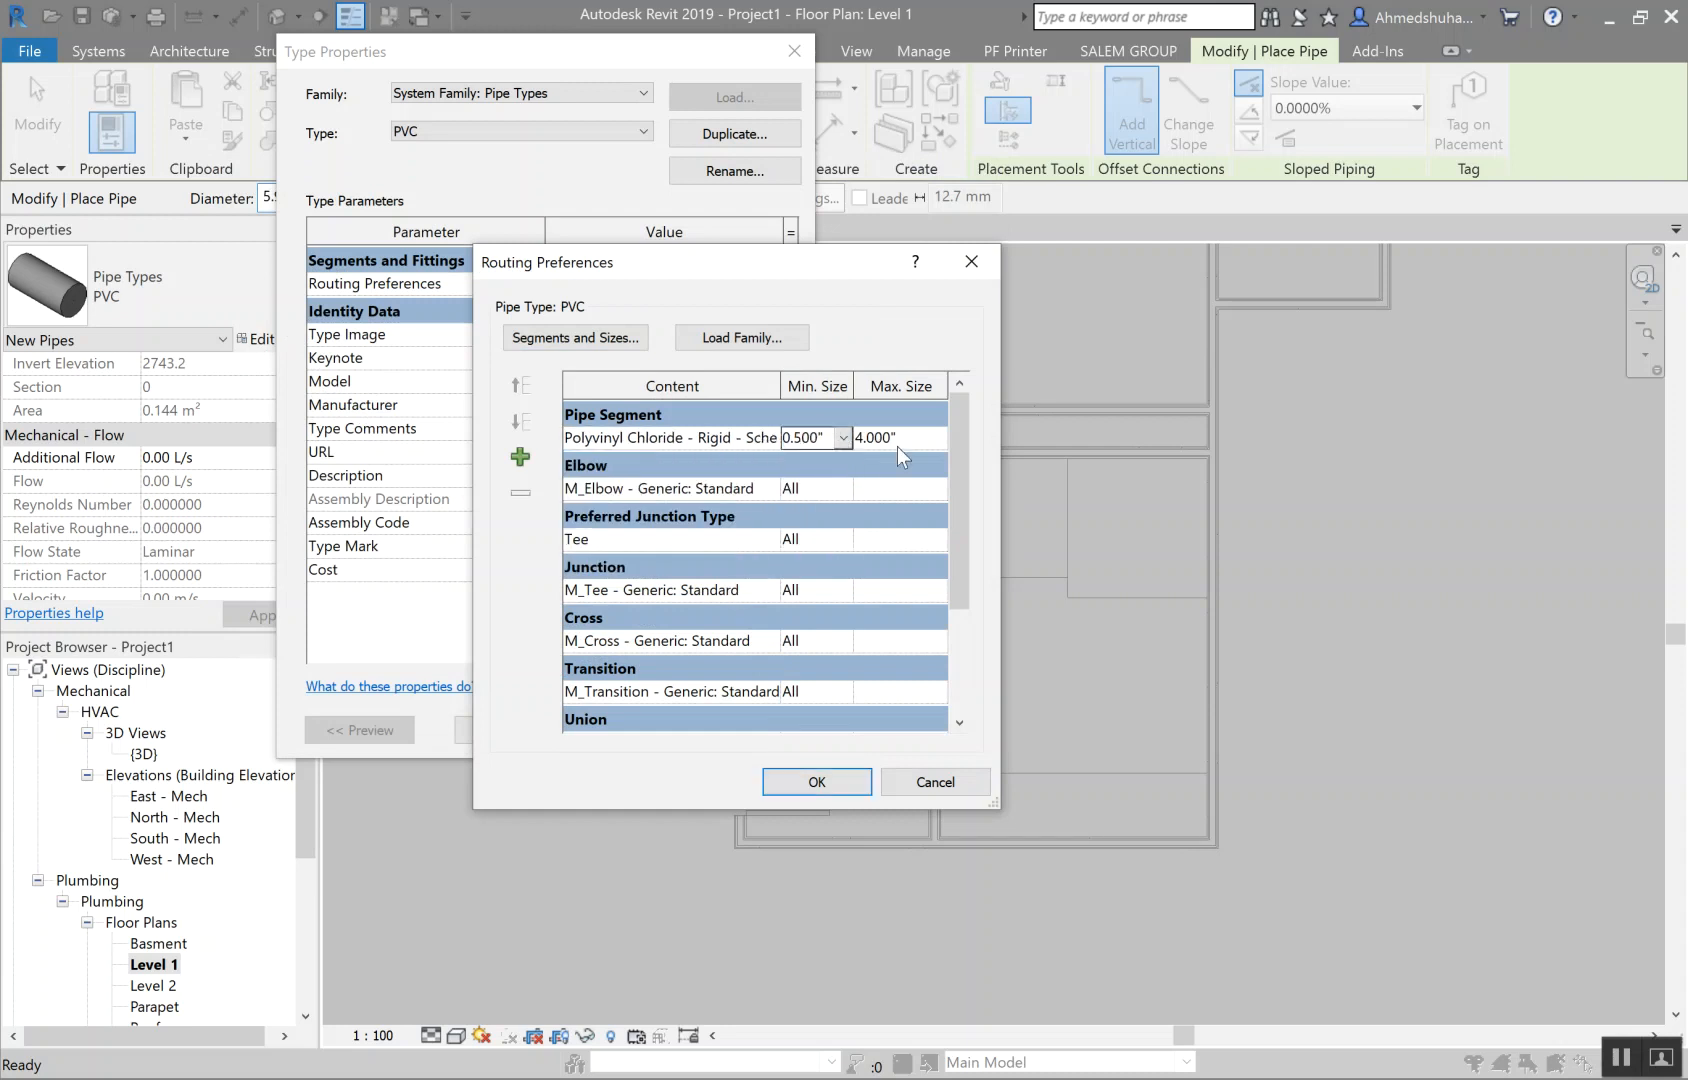
pyautogui.click(938, 439)
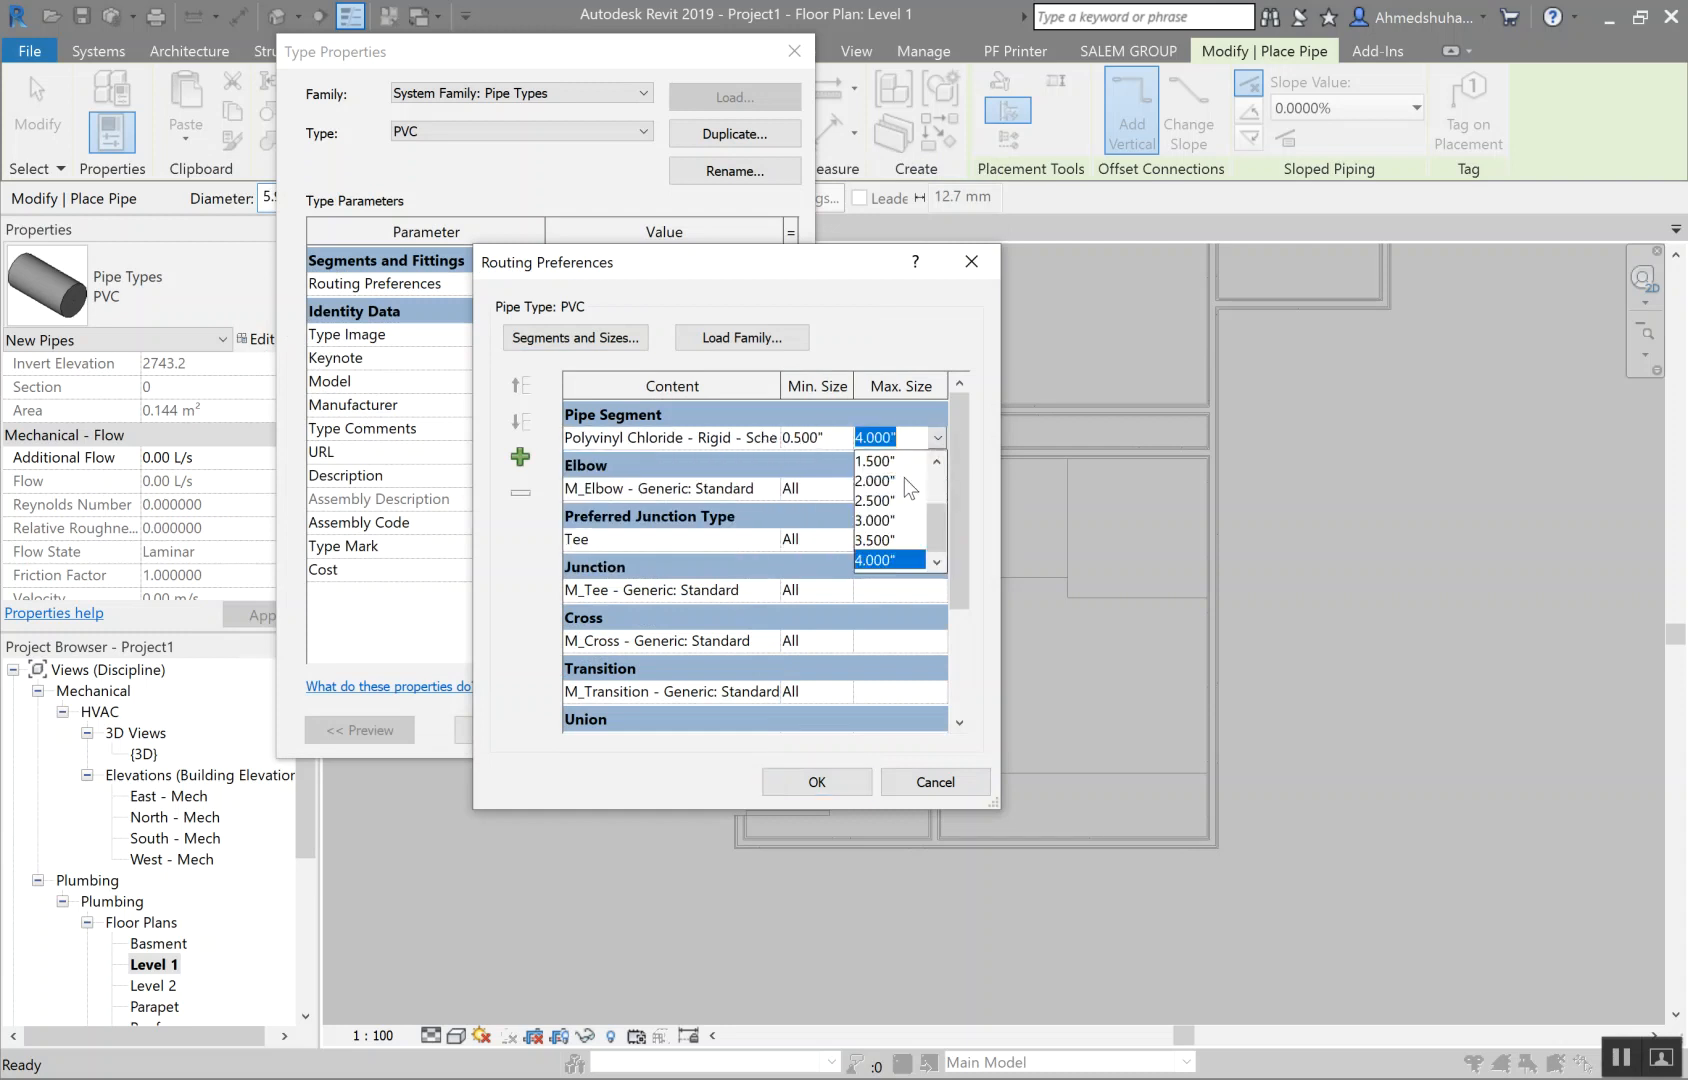
pyautogui.click(890, 560)
# Step: Try a 0.750" minimum size for the pipe segment and set it back to 0.500"
pyautogui.click(841, 440)
pyautogui.click(843, 437)
pyautogui.click(815, 488)
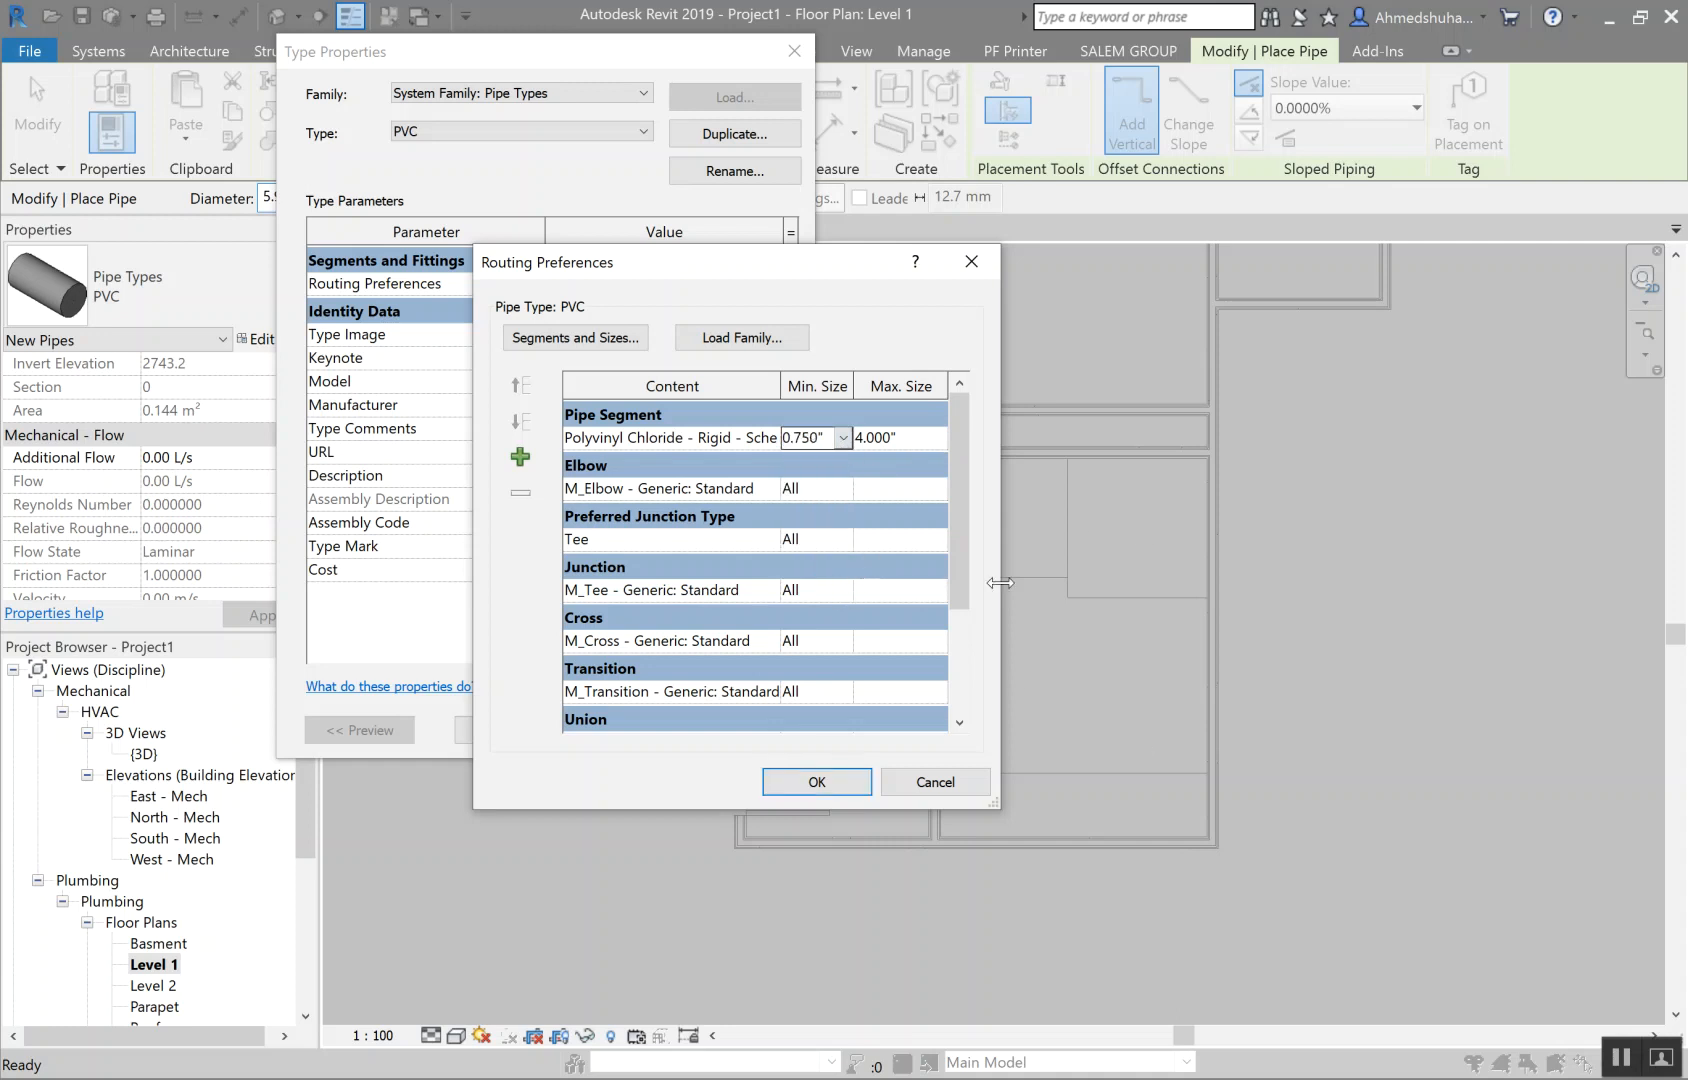
pyautogui.click(843, 438)
pyautogui.click(826, 468)
# Step: Review which elbow families are available for the PVC pipe's routing preferences
pyautogui.click(771, 490)
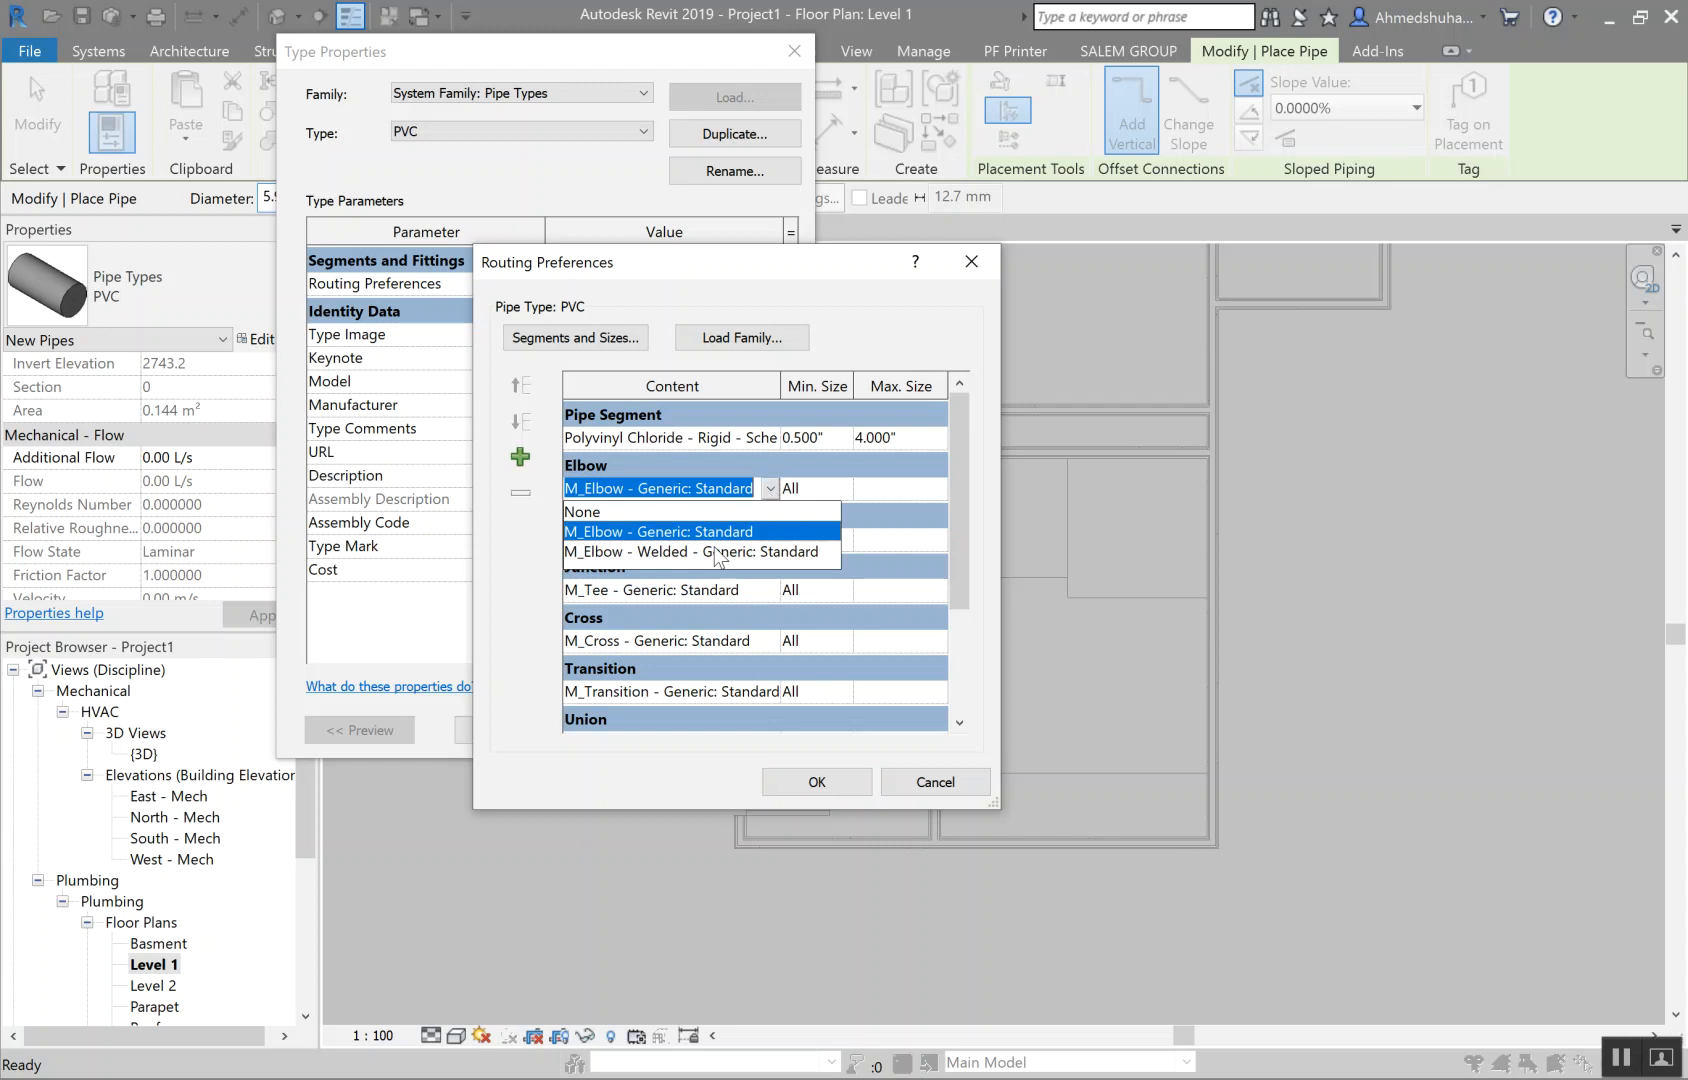
pyautogui.click(709, 535)
pyautogui.click(770, 488)
pyautogui.click(770, 488)
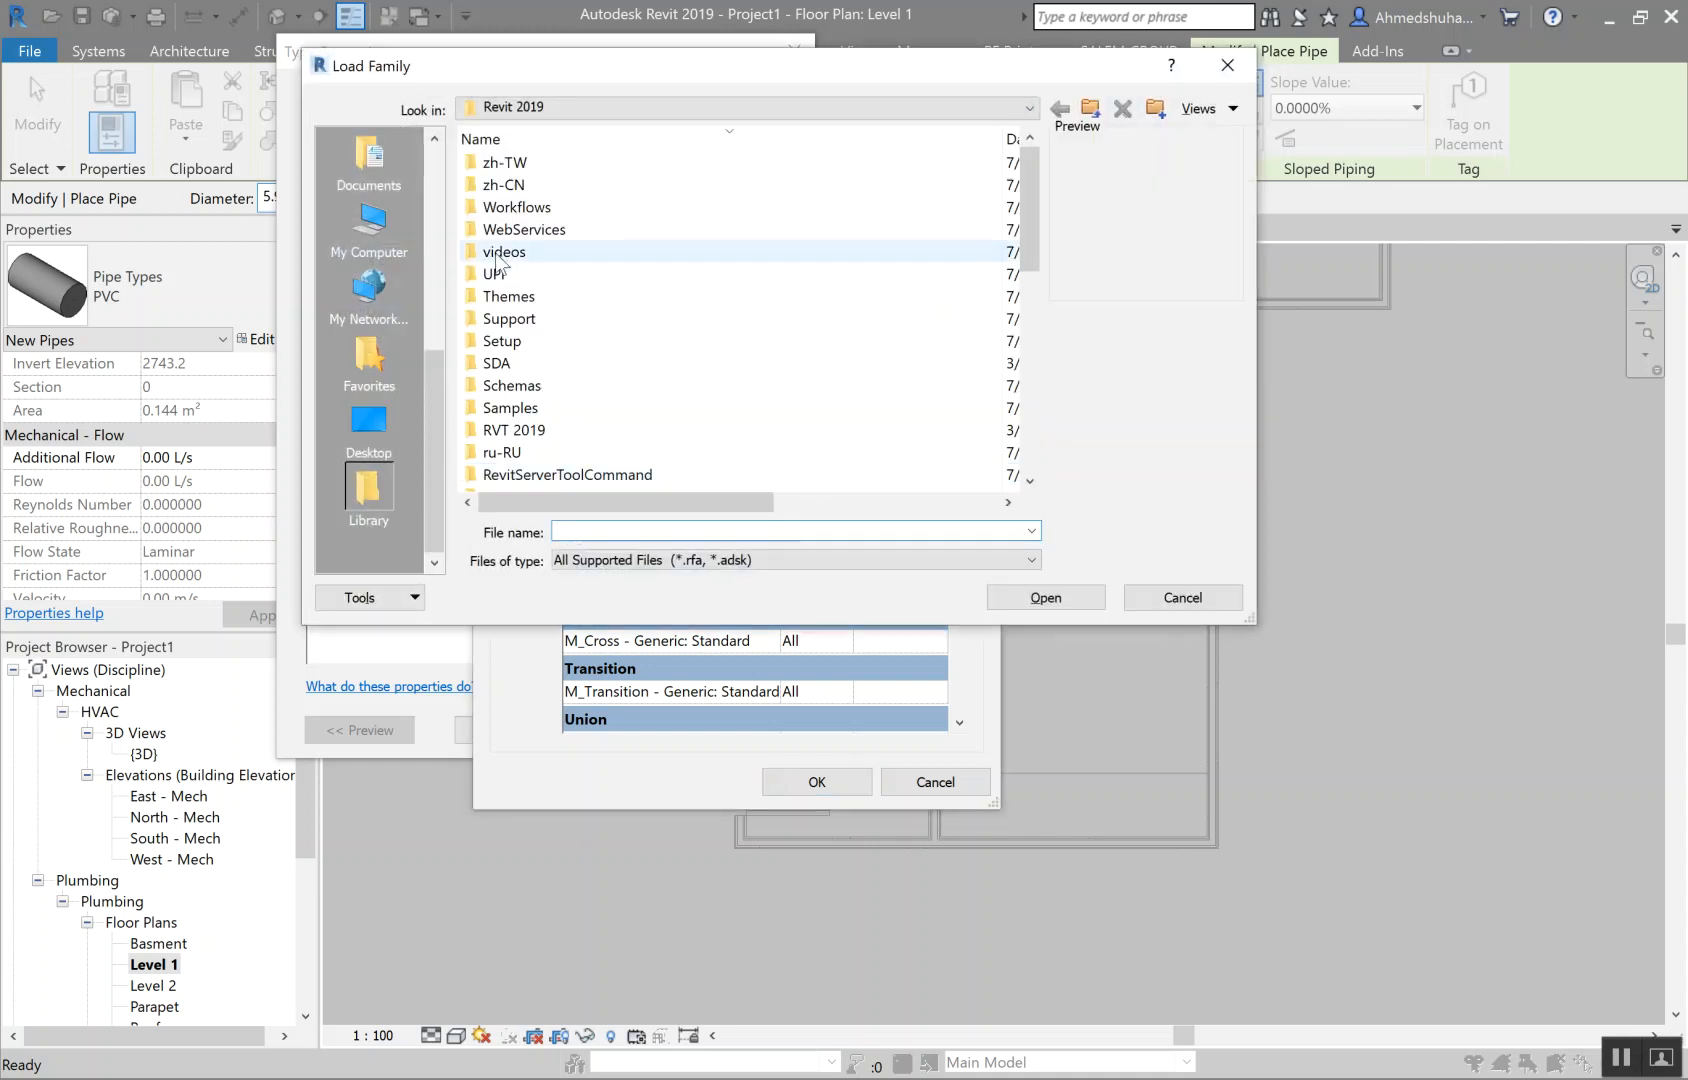
# Step: Start loading families and browse the RVT 2019 US Metric library to the Socket-Type folder of the PVC pipe fittings
pyautogui.click(432, 161)
pyautogui.click(381, 175)
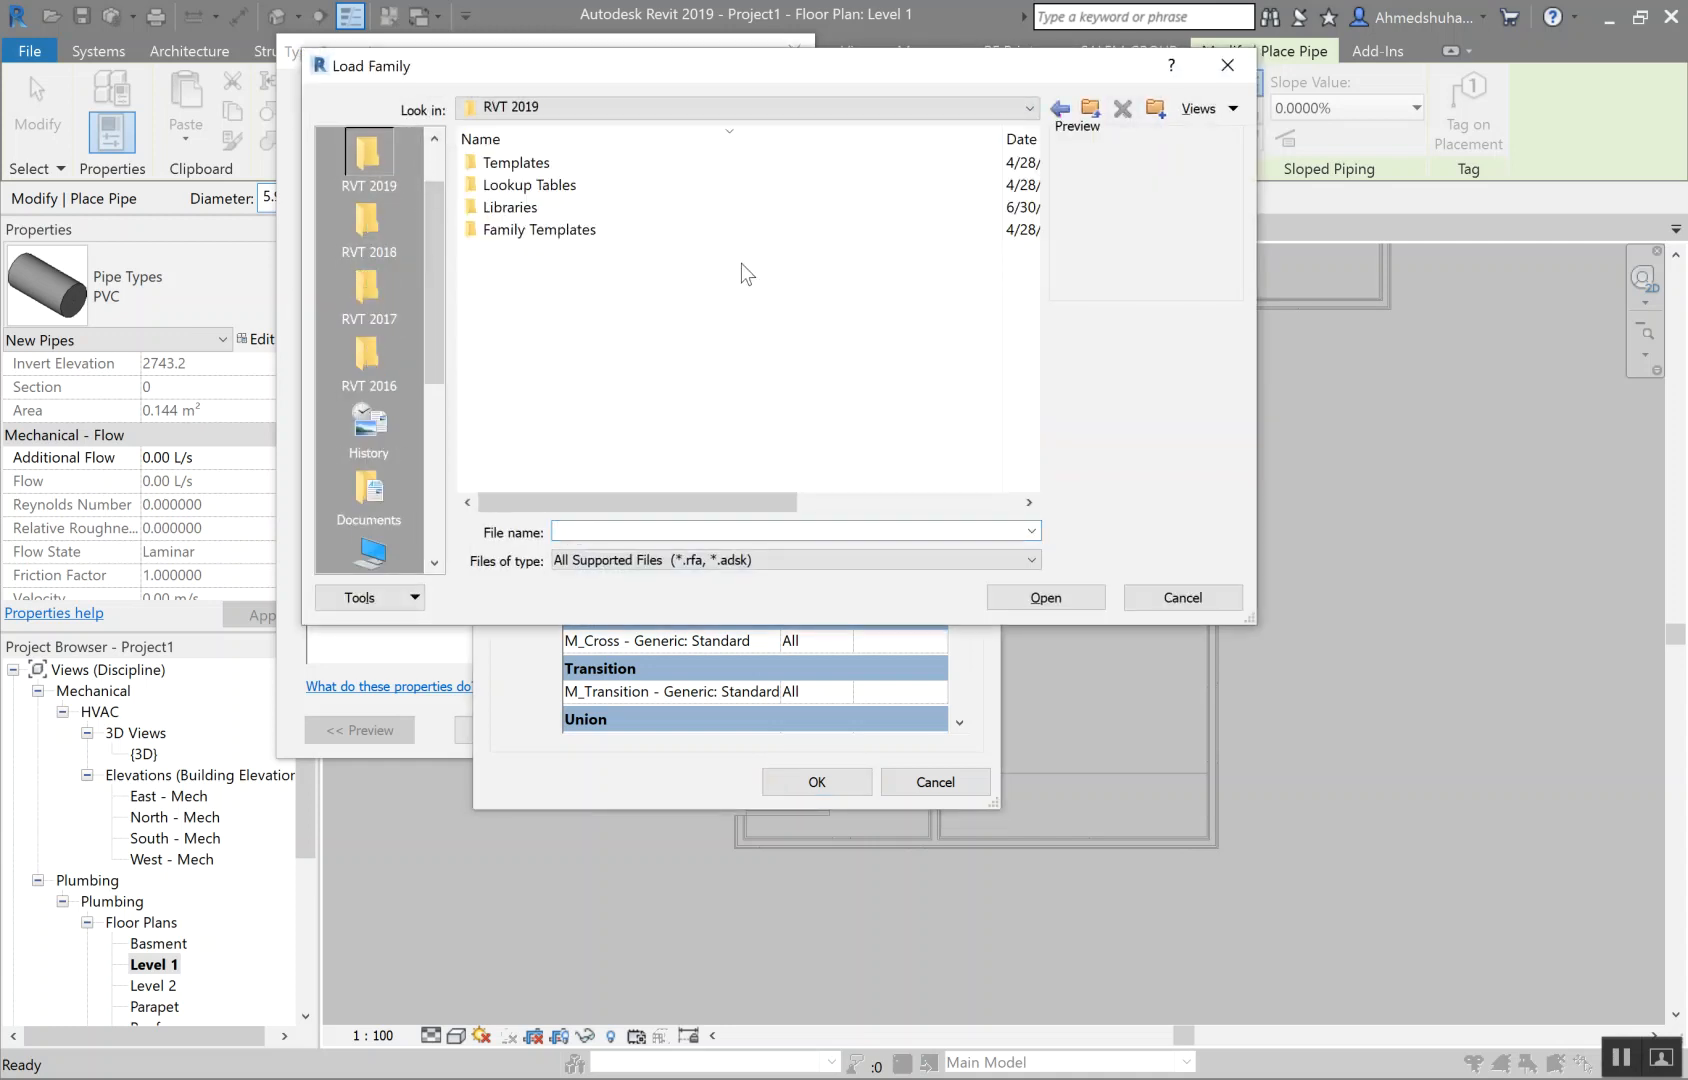
pyautogui.doubleClick(560, 211)
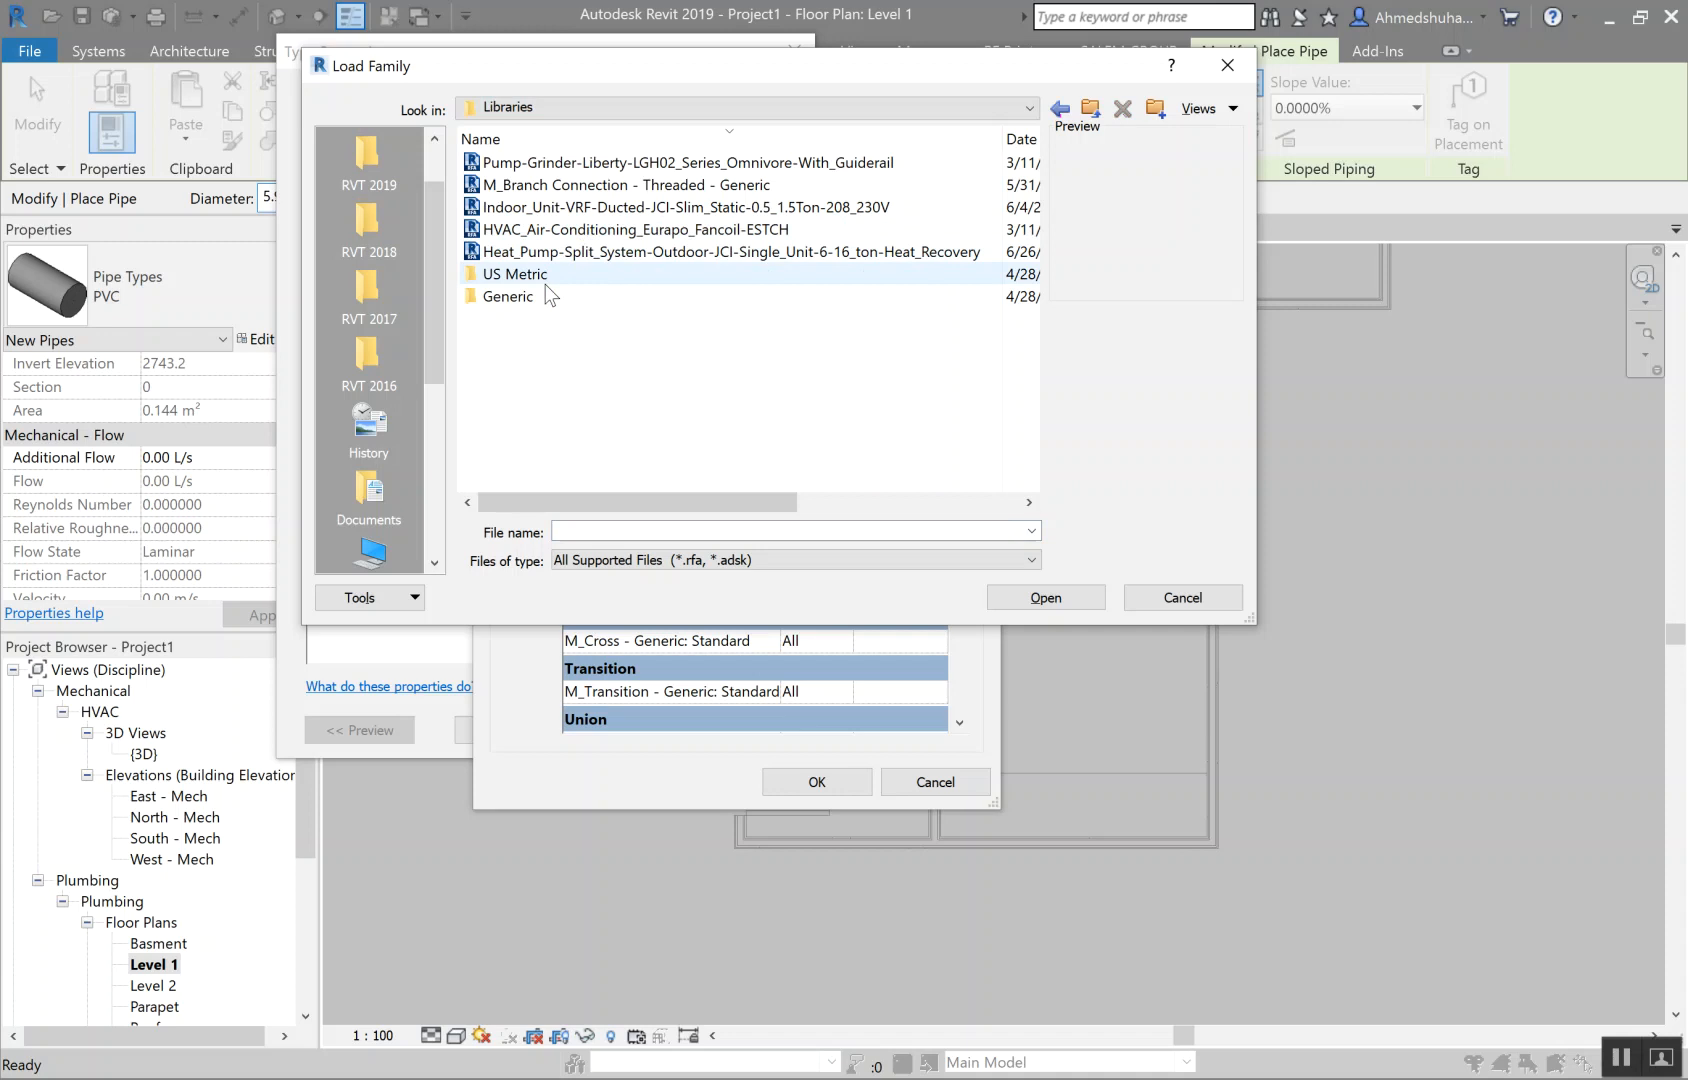
pyautogui.doubleClick(545, 281)
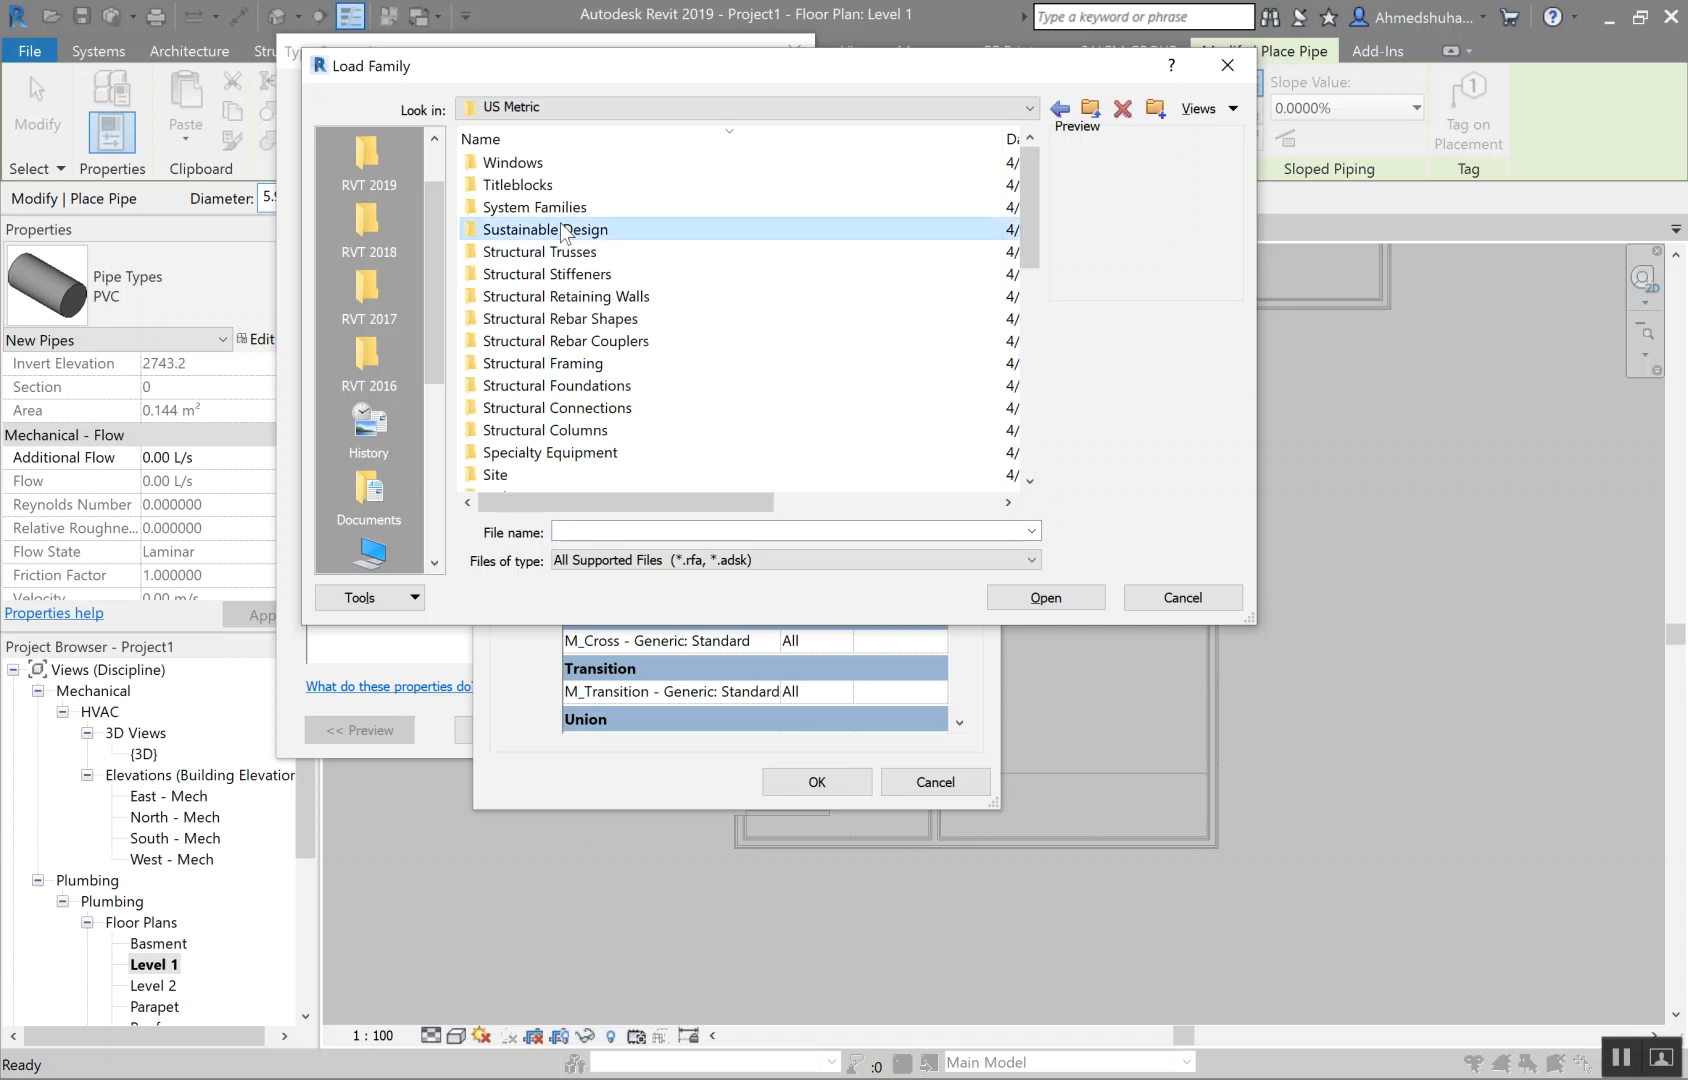
pyautogui.scroll(-6, 565, 230)
pyautogui.doubleClick(538, 228)
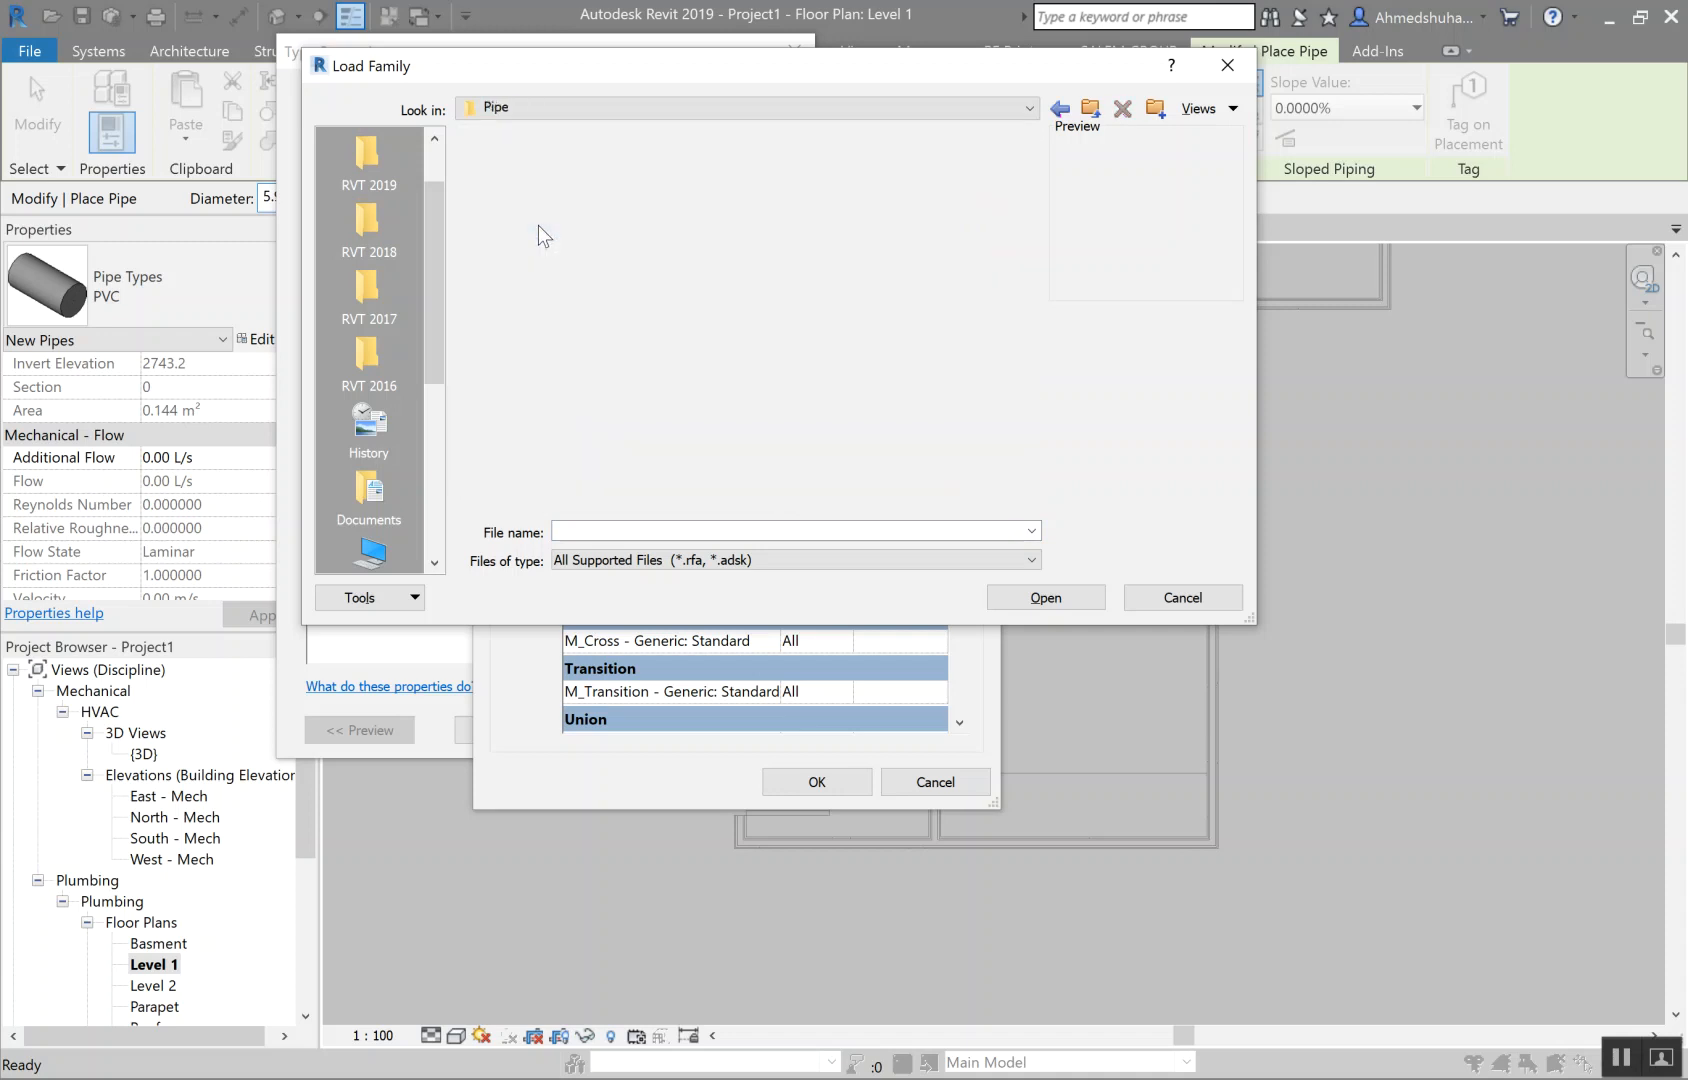
pyautogui.click(553, 191)
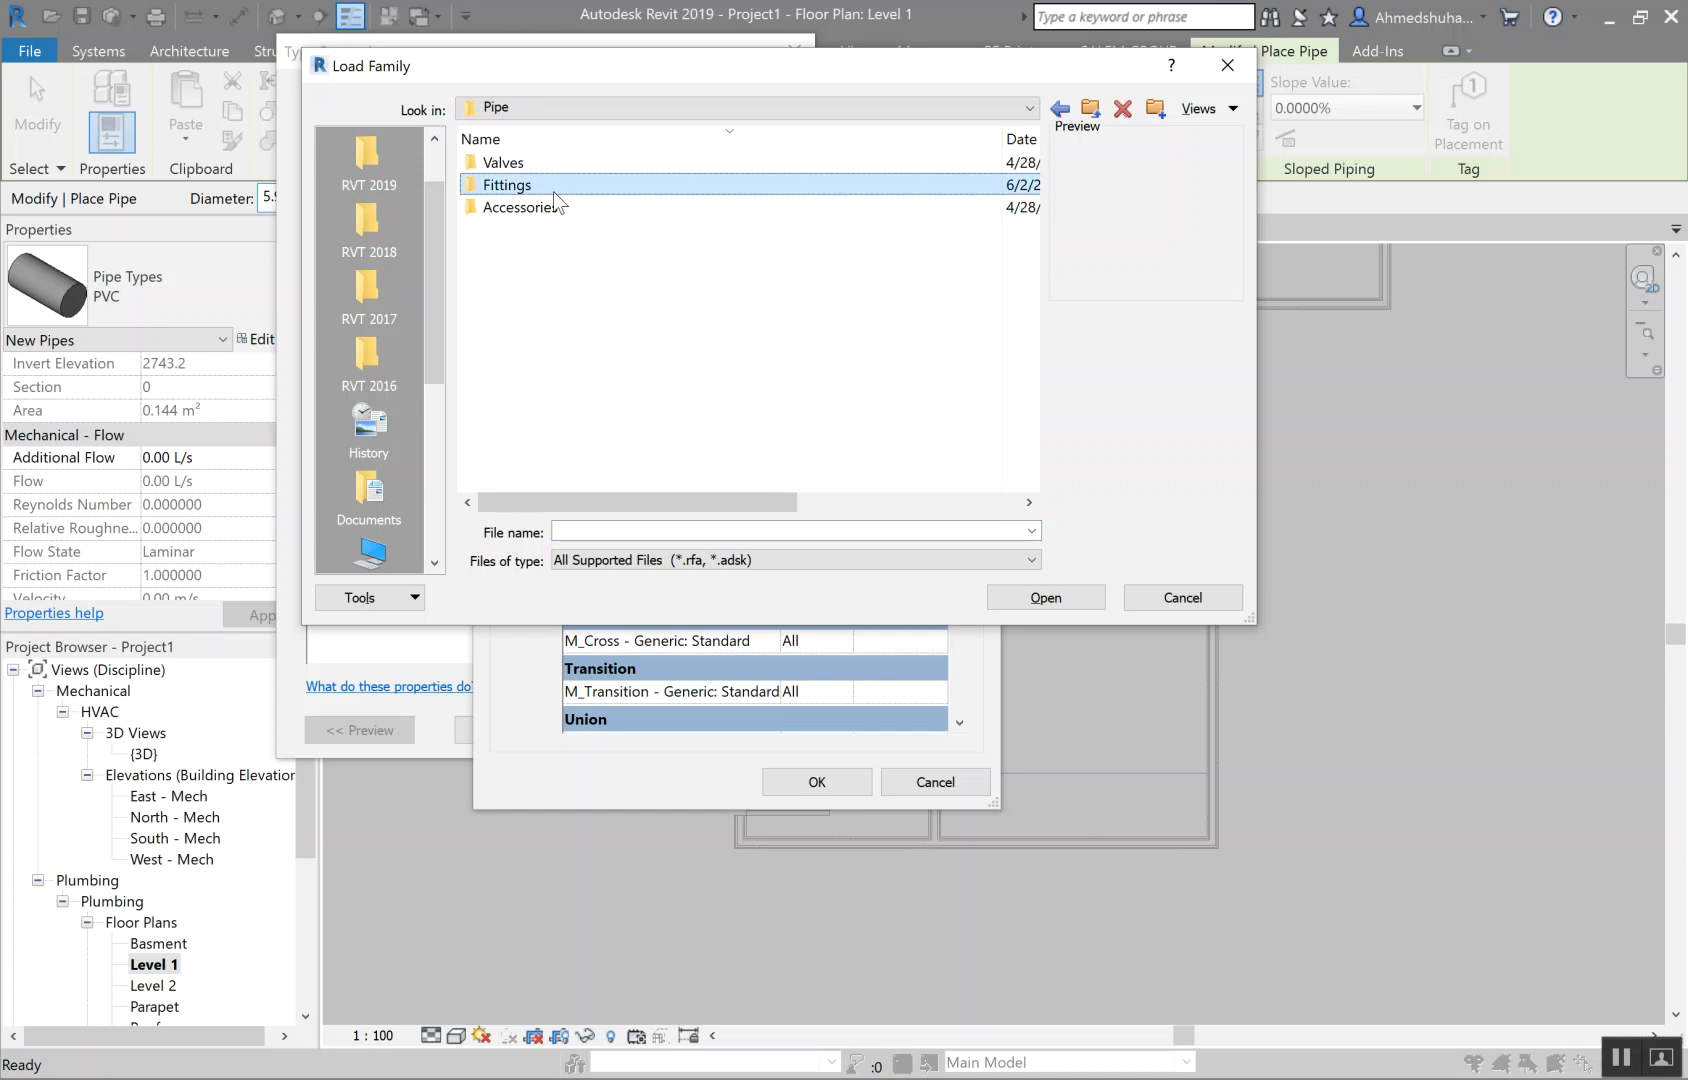
pyautogui.doubleClick(553, 191)
pyautogui.doubleClick(537, 209)
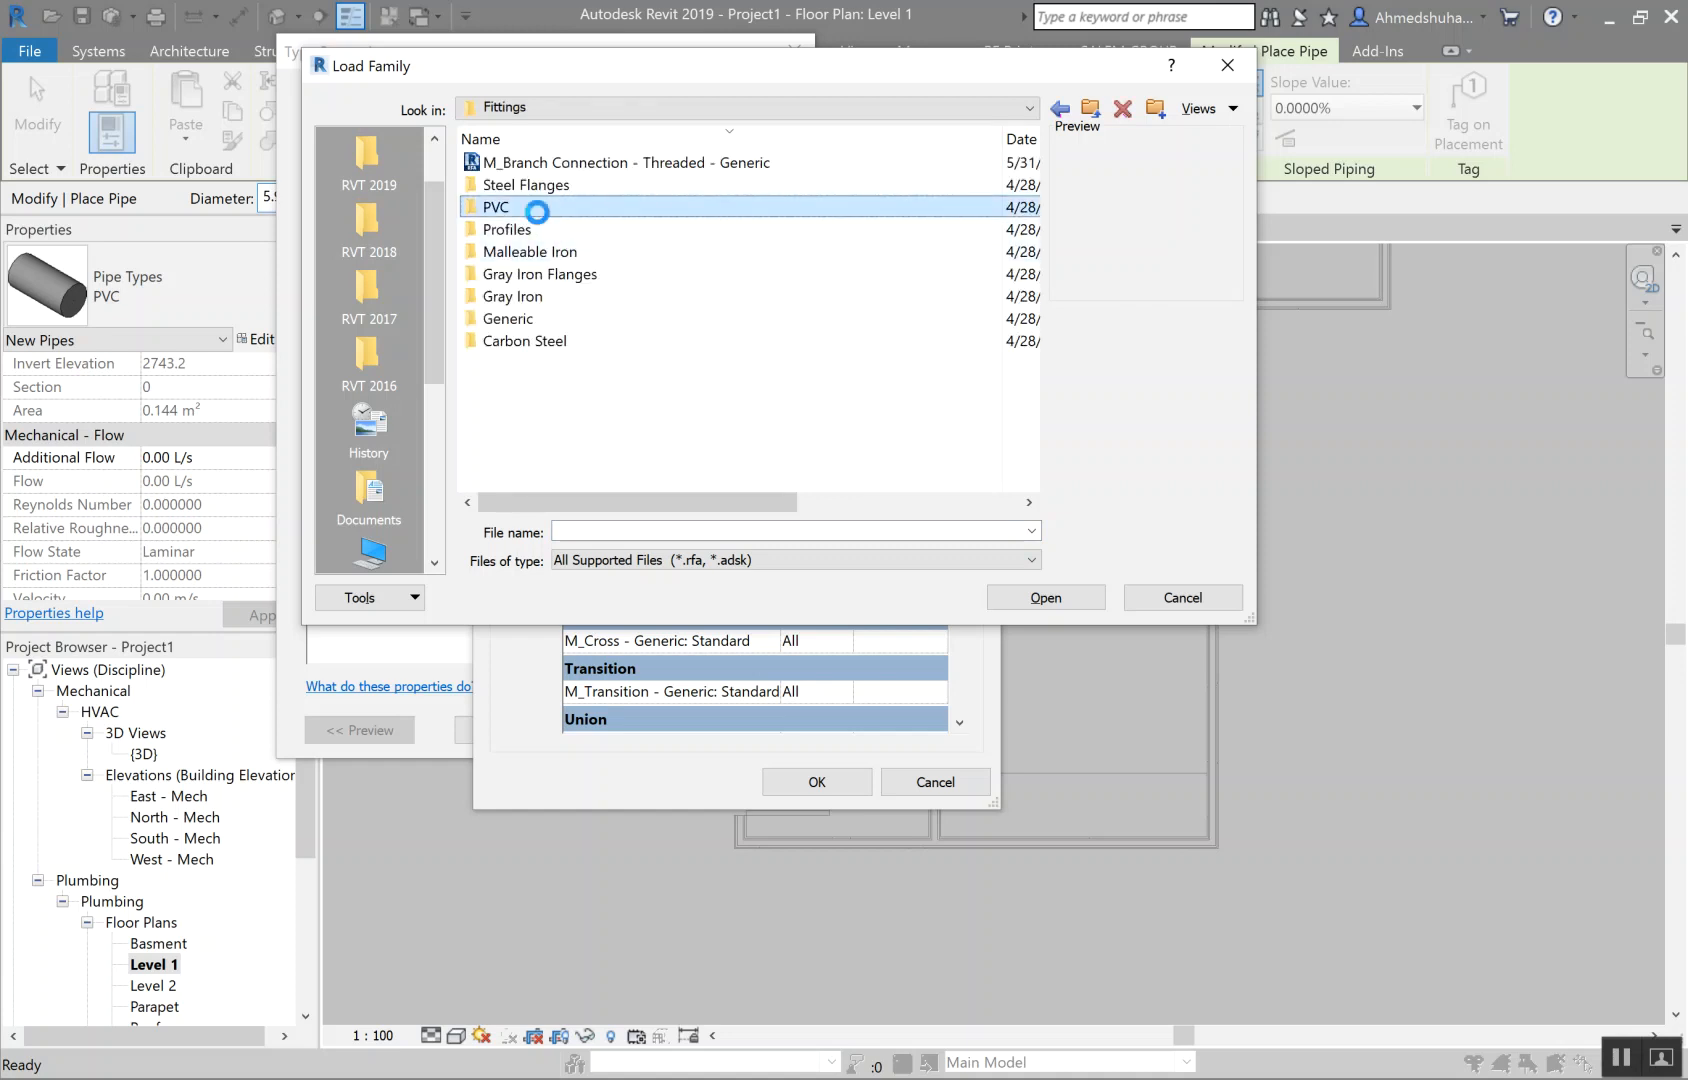
pyautogui.doubleClick(557, 164)
pyautogui.doubleClick(560, 165)
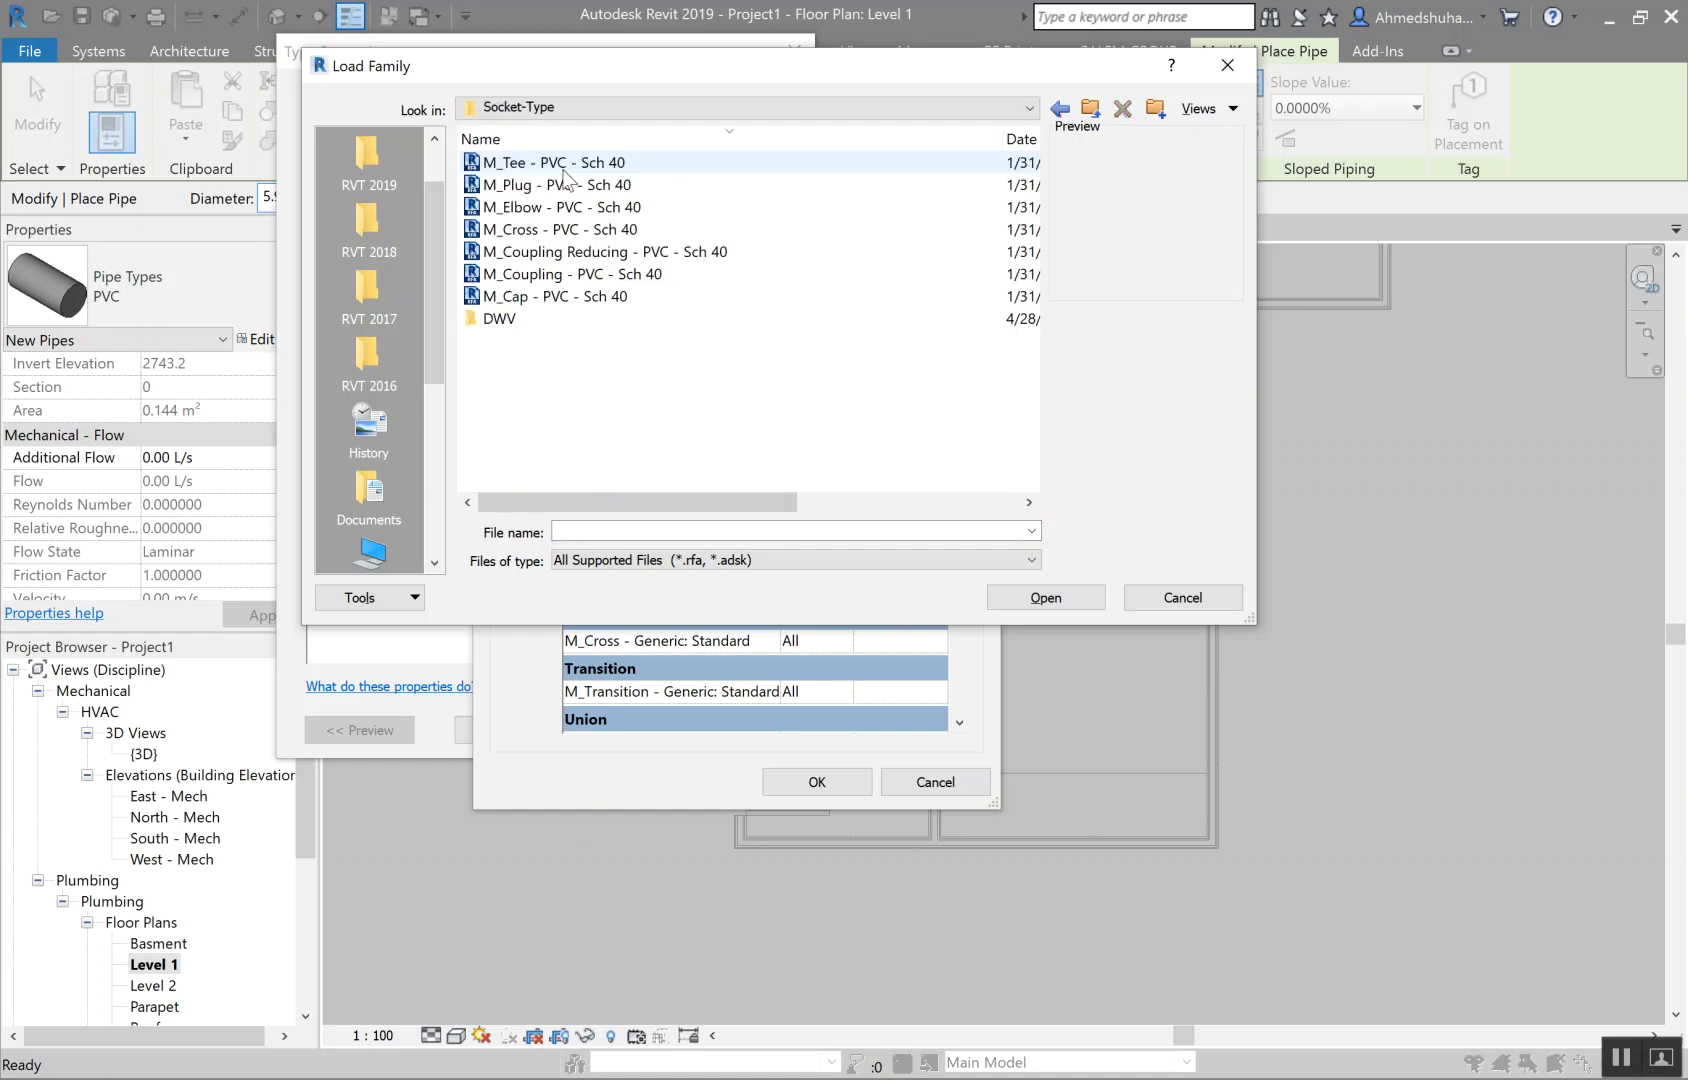
# Step: Load all the PVC Sch 40 socket-type fitting families, from M_Tee through M_Cap
pyautogui.click(562, 166)
pyautogui.keyDown('shift'); pyautogui.click(558, 296); pyautogui.keyUp('shift')
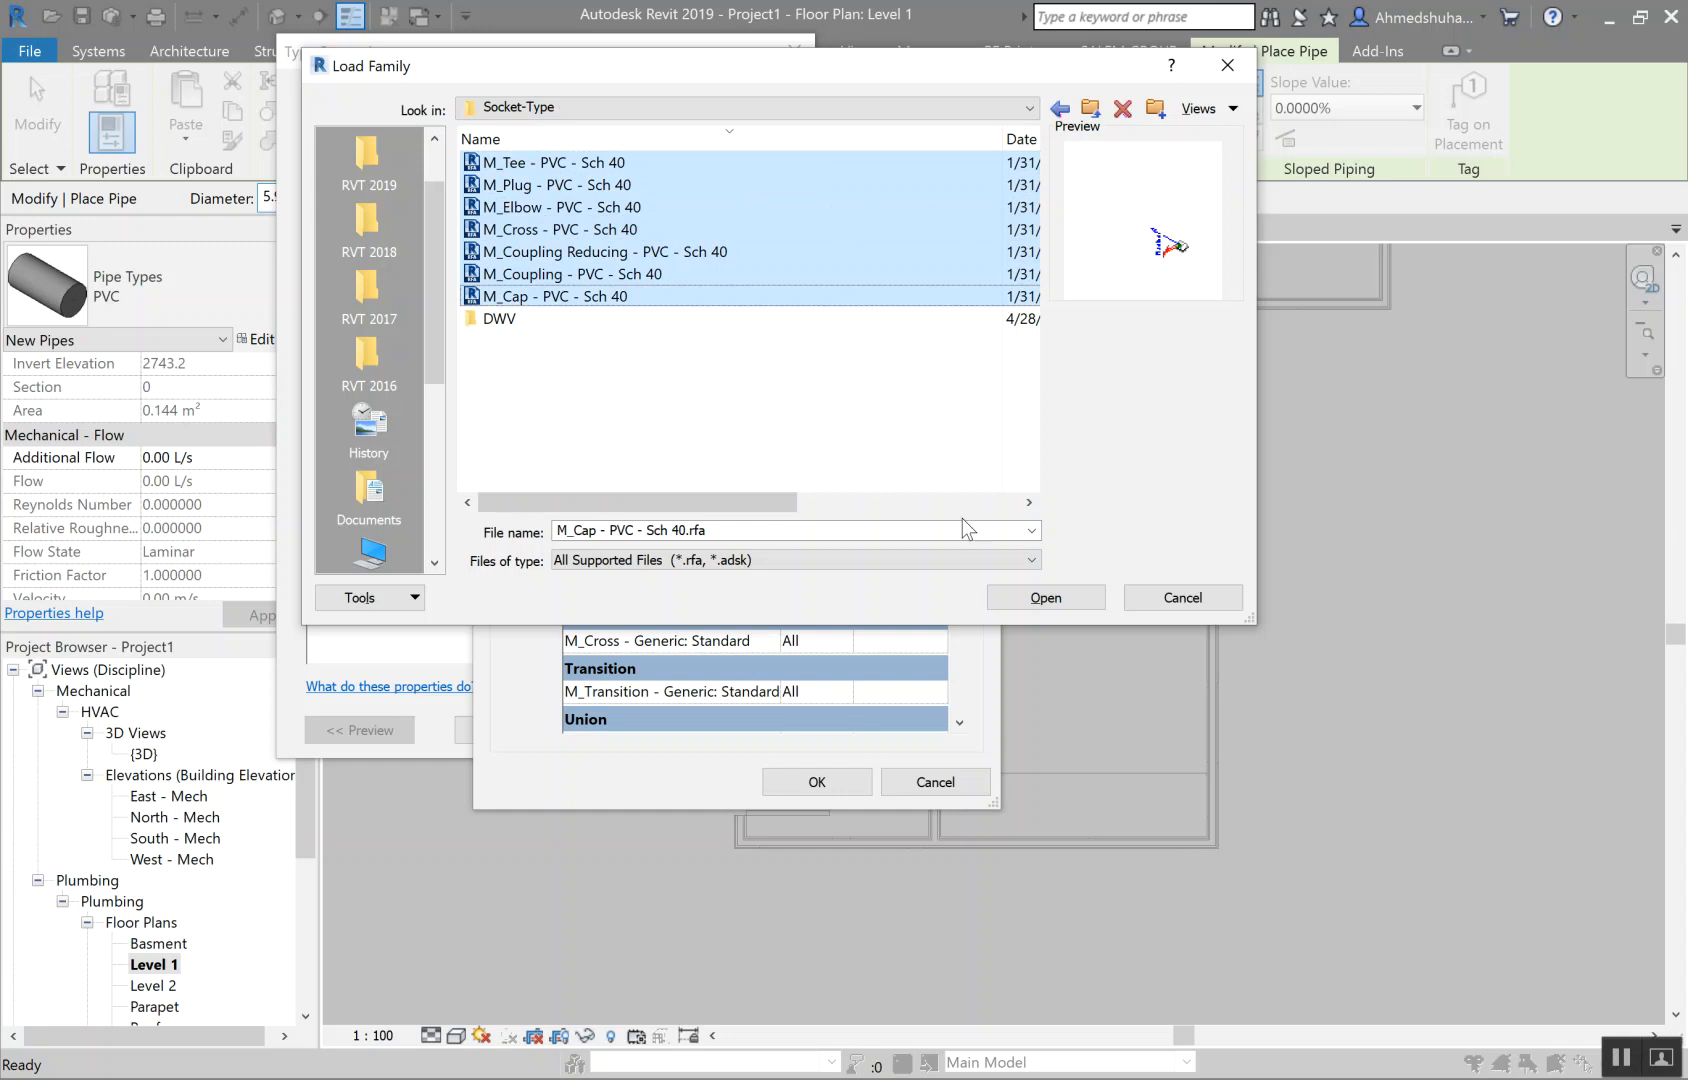
pyautogui.click(1030, 597)
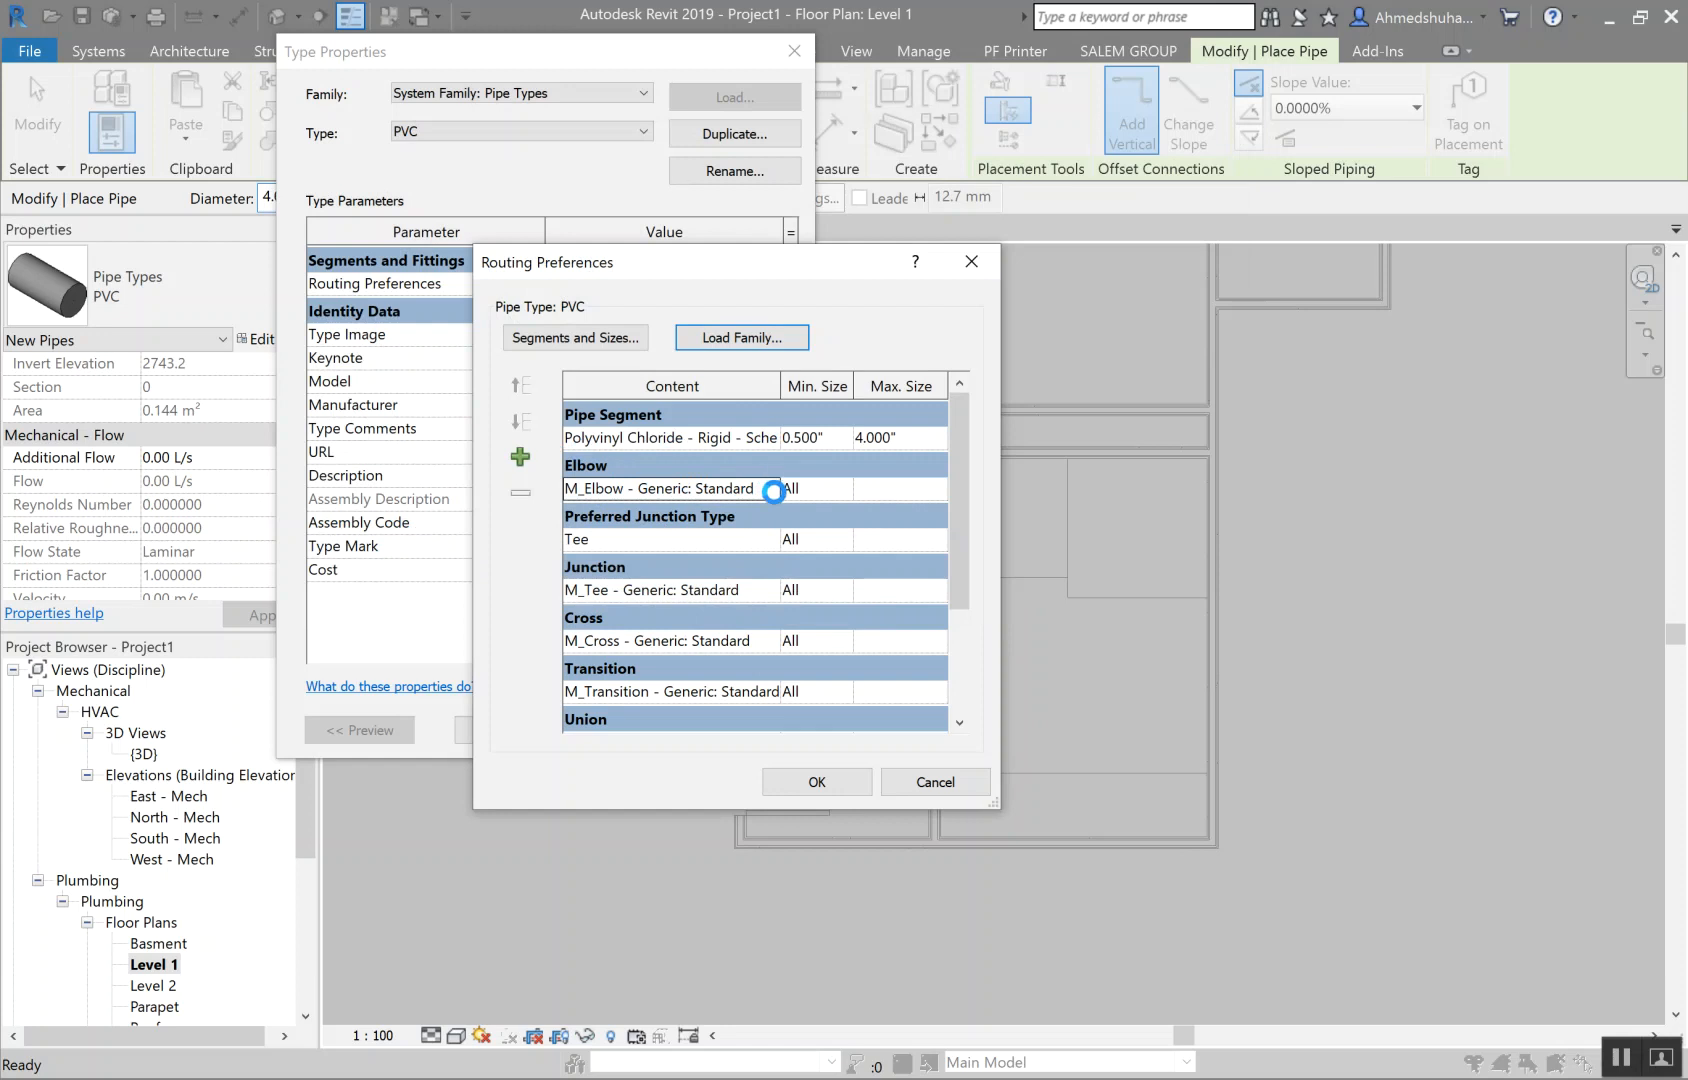
# Step: Set the elbow to M_Elbow - PVC - Sch 40: Standard and the junction to M_Tee - PVC - Sch 40: Standard
pyautogui.click(769, 488)
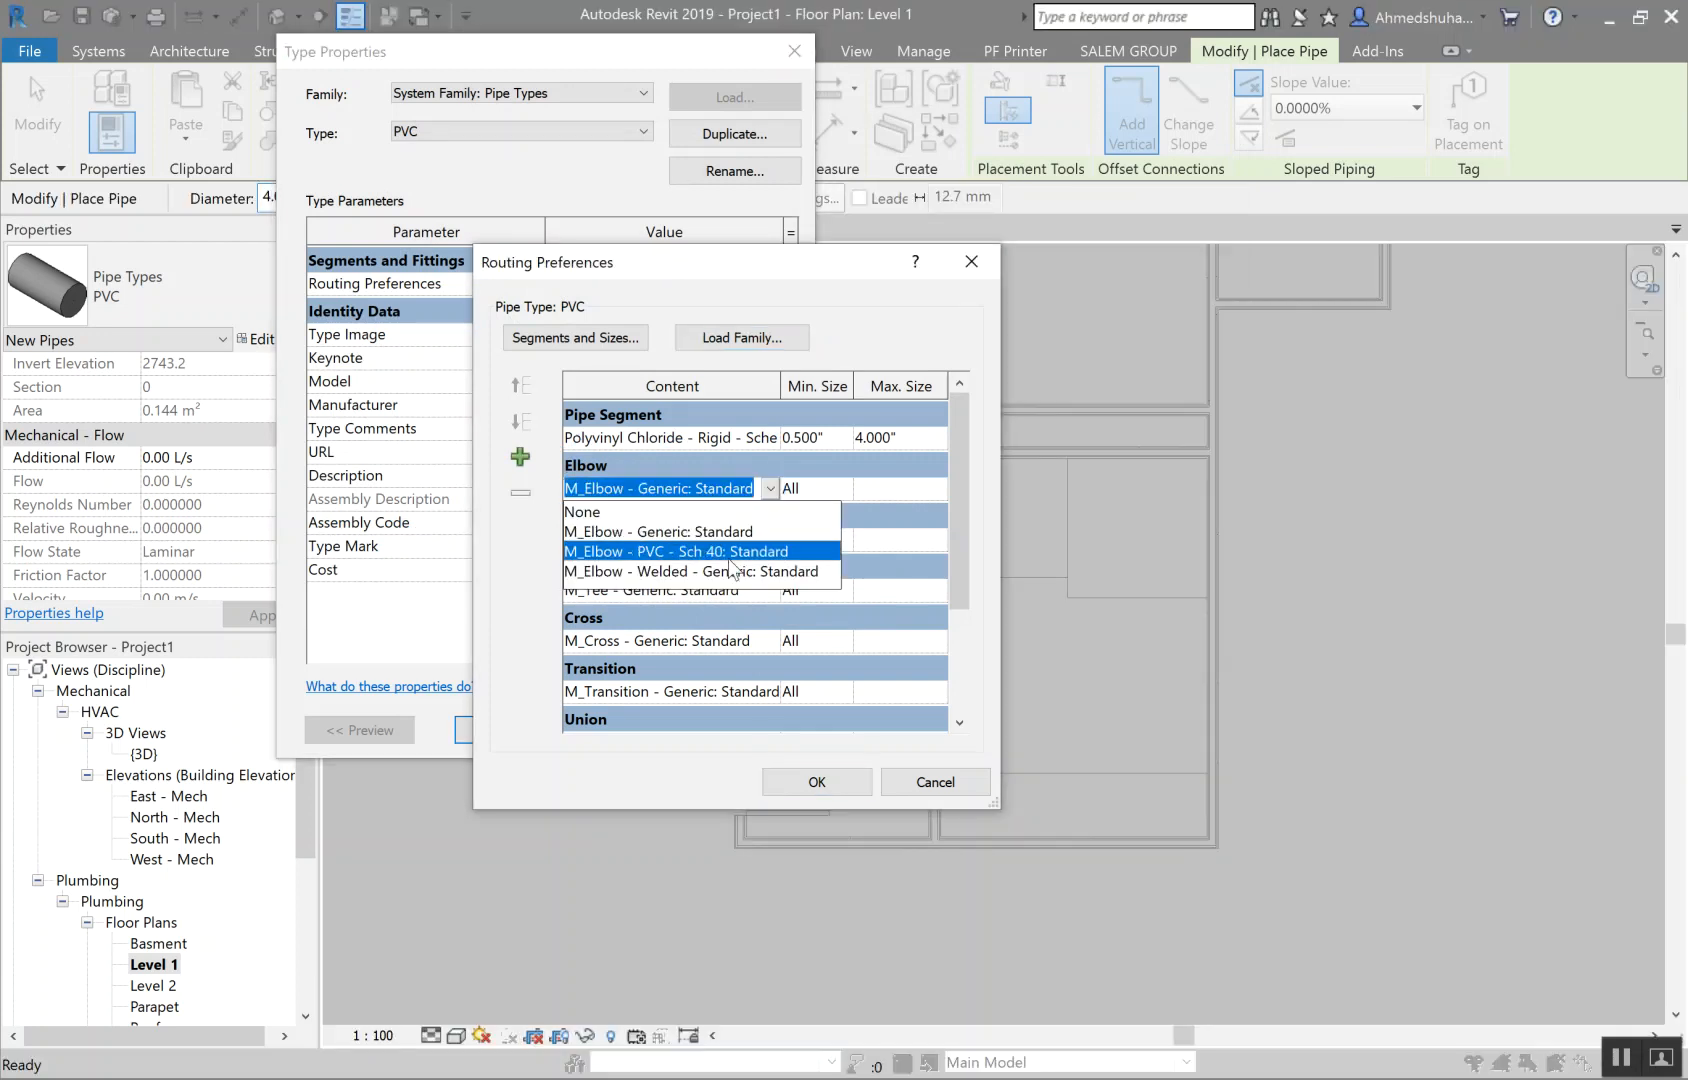
pyautogui.click(750, 551)
pyautogui.click(771, 589)
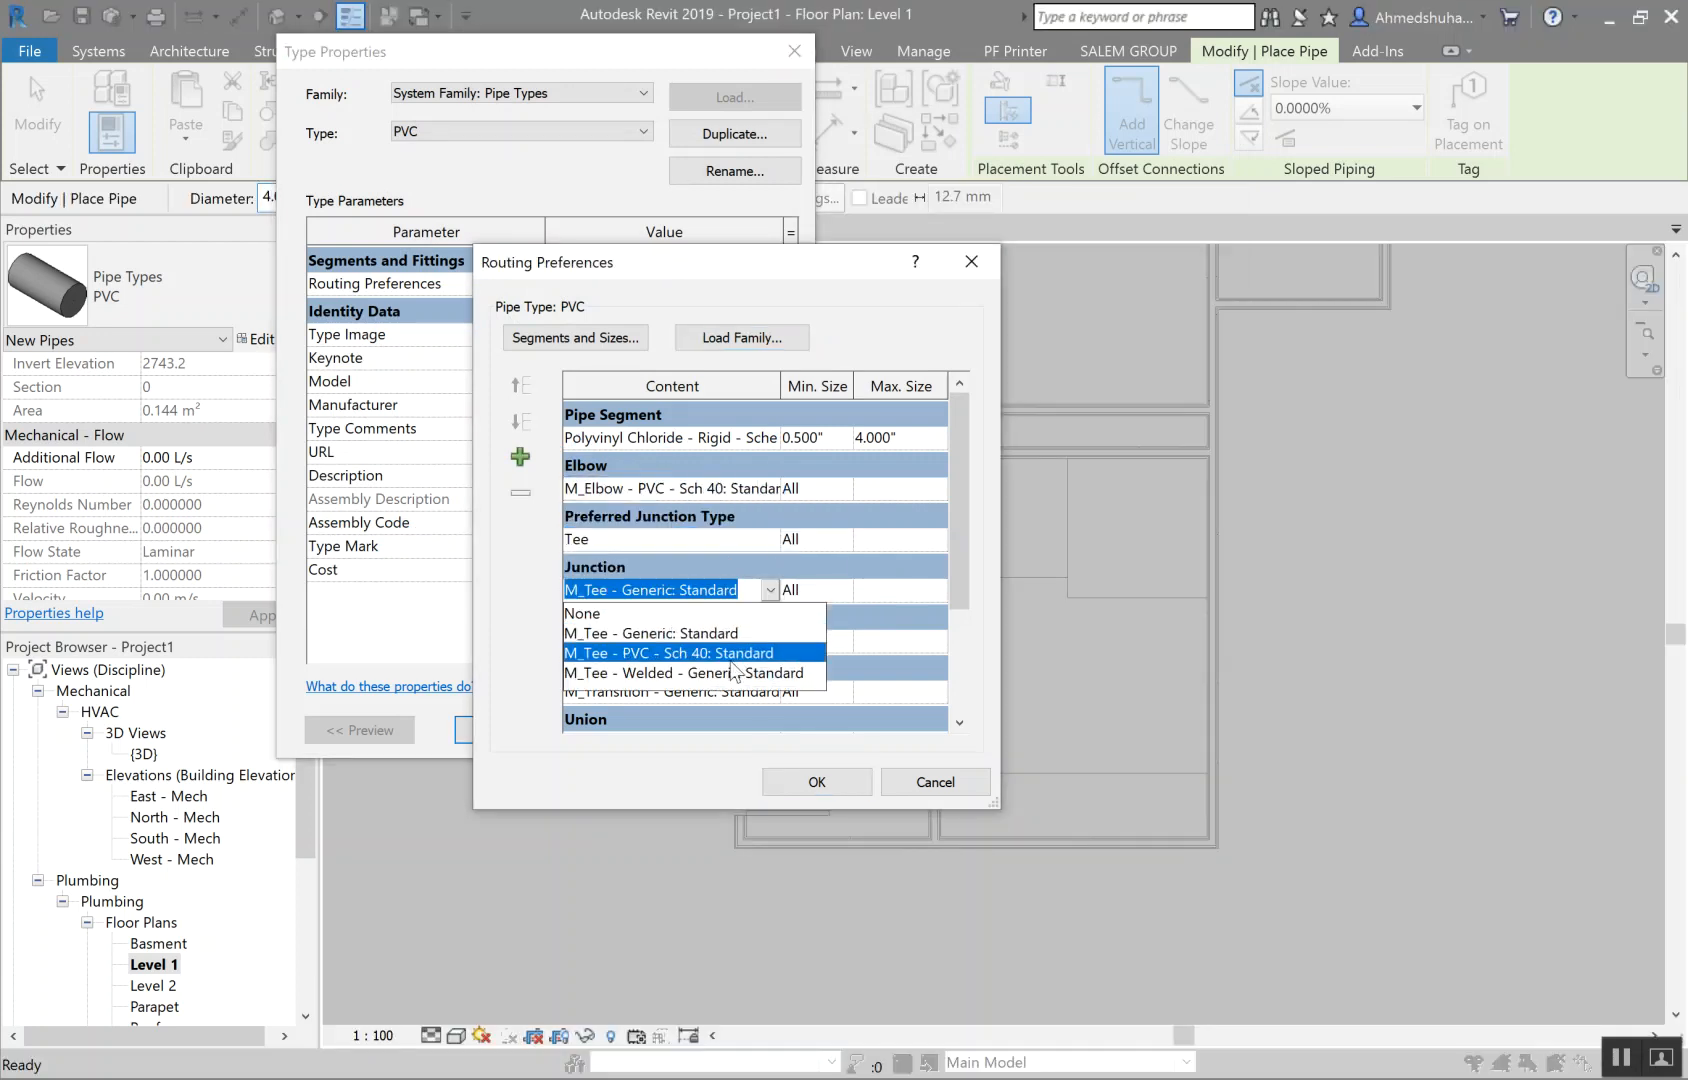
pyautogui.click(735, 655)
# Step: Set the cross to M_Cross - PVC - Sch 40: Standard and the transition to M_Coupling Reducing - PVC - Sch 40
pyautogui.click(756, 593)
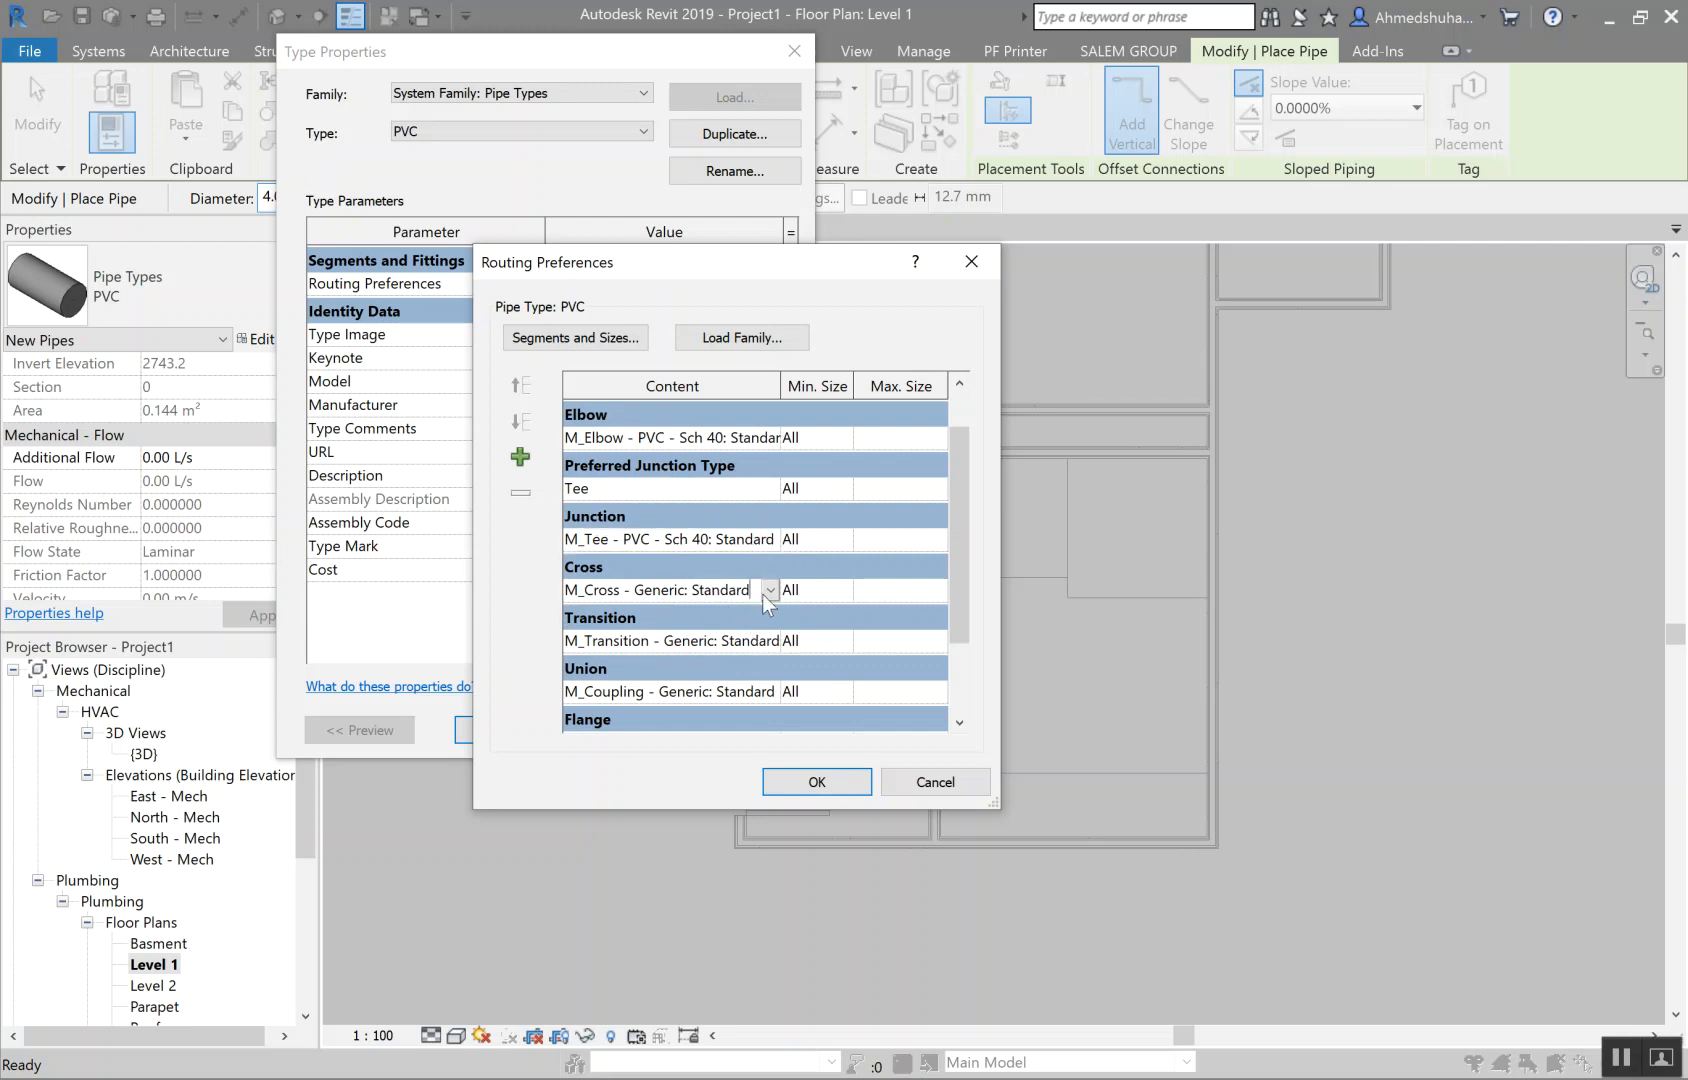
pyautogui.click(769, 590)
pyautogui.click(715, 653)
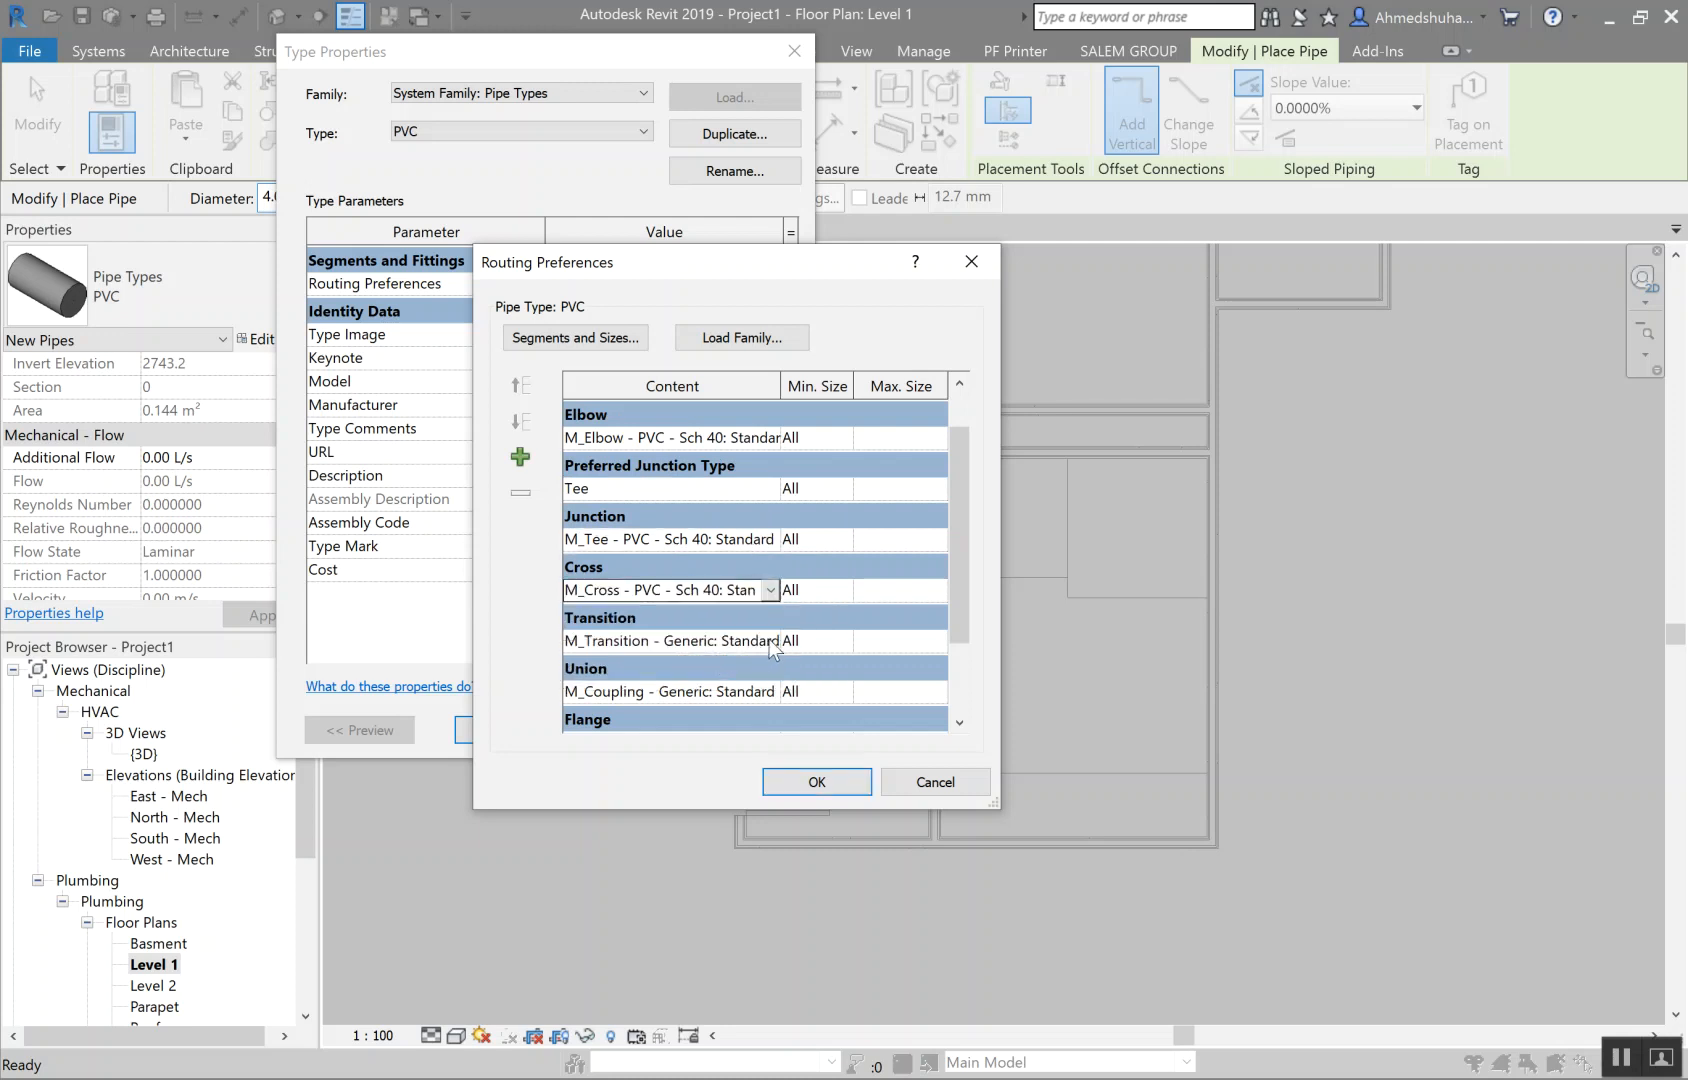
pyautogui.click(769, 640)
pyautogui.click(745, 684)
# Step: Set the union to M_Coupling - PVC - Sch 40 and the cap to M_Cap - PVC - Sch 40: Standard
pyautogui.scroll(-1, 765, 650)
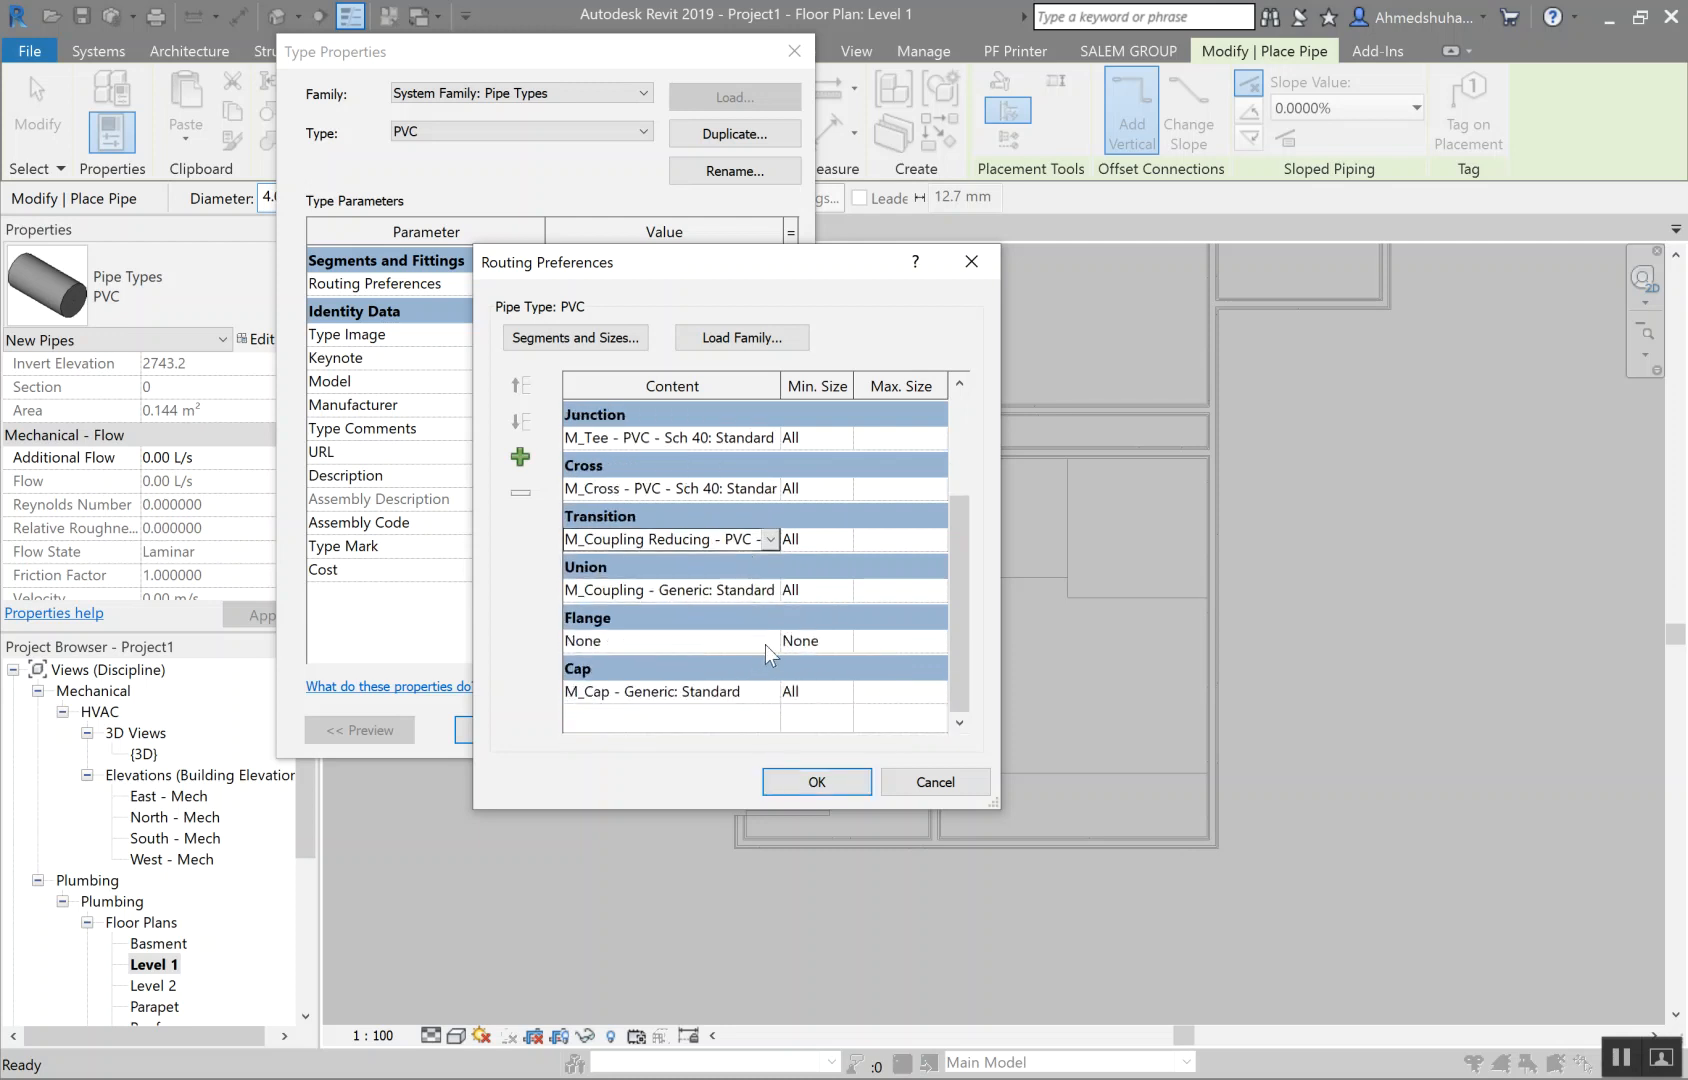
pyautogui.click(775, 592)
pyautogui.click(715, 658)
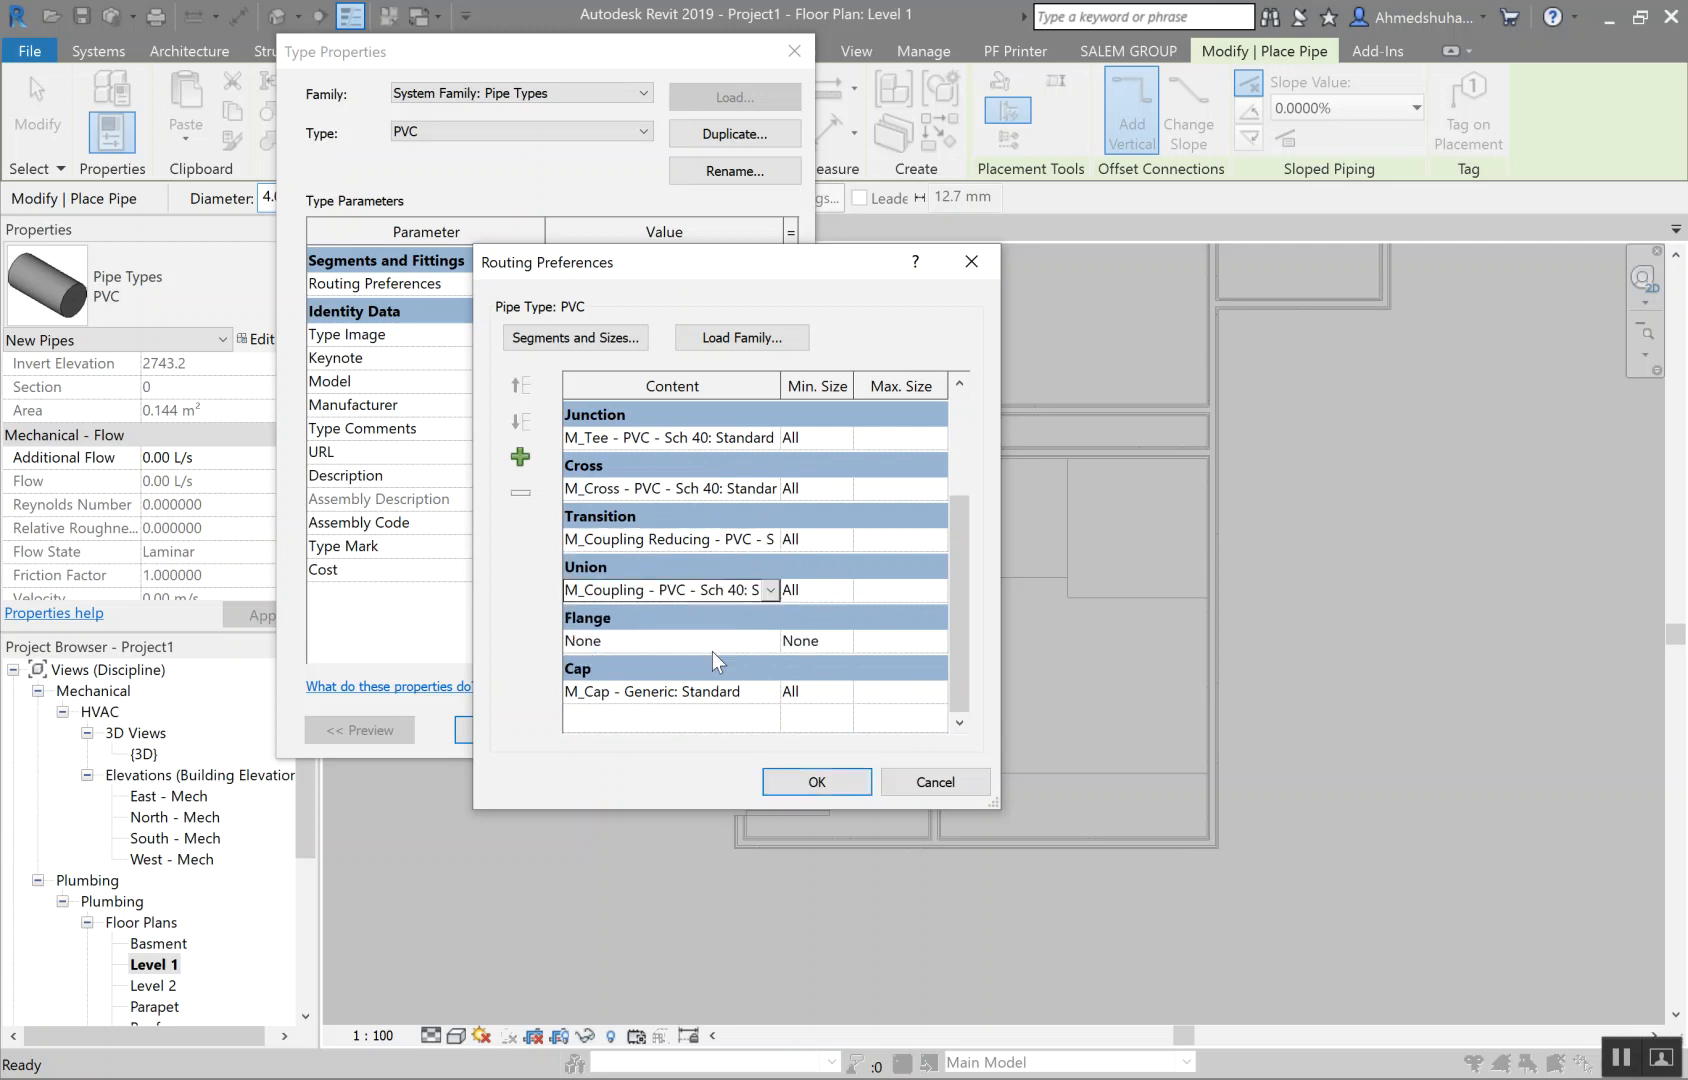
pyautogui.click(768, 694)
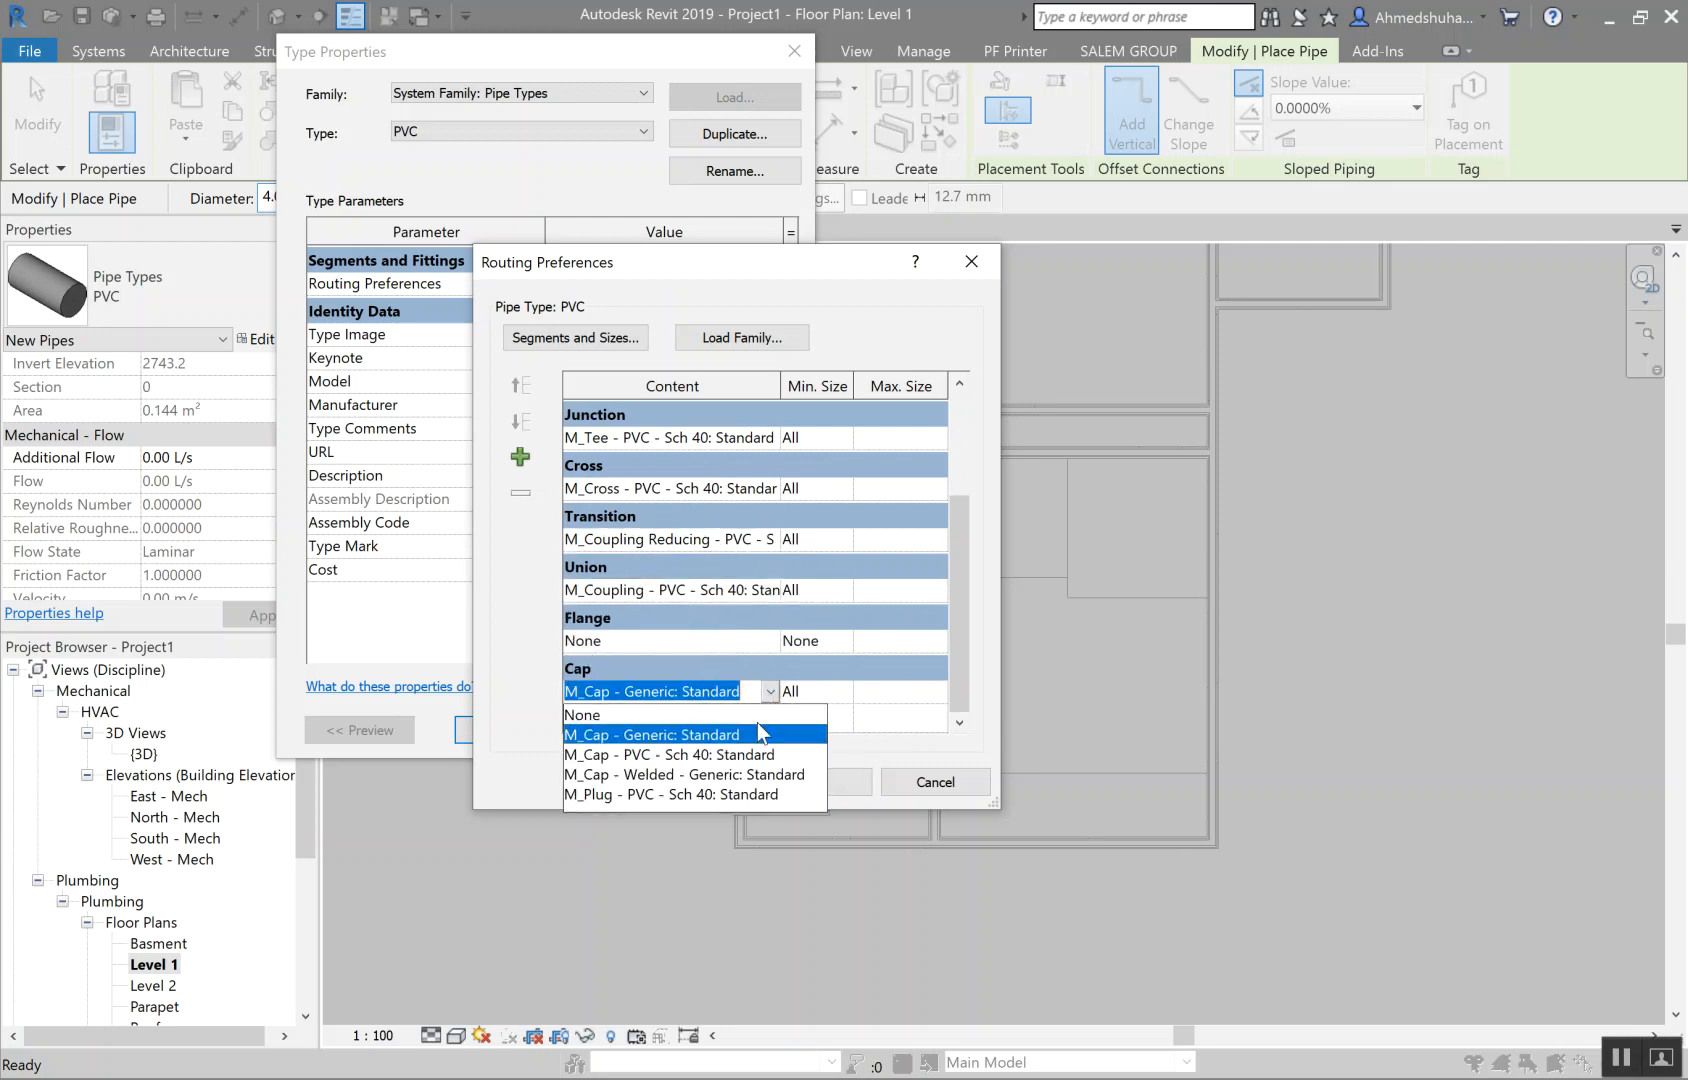
pyautogui.click(697, 756)
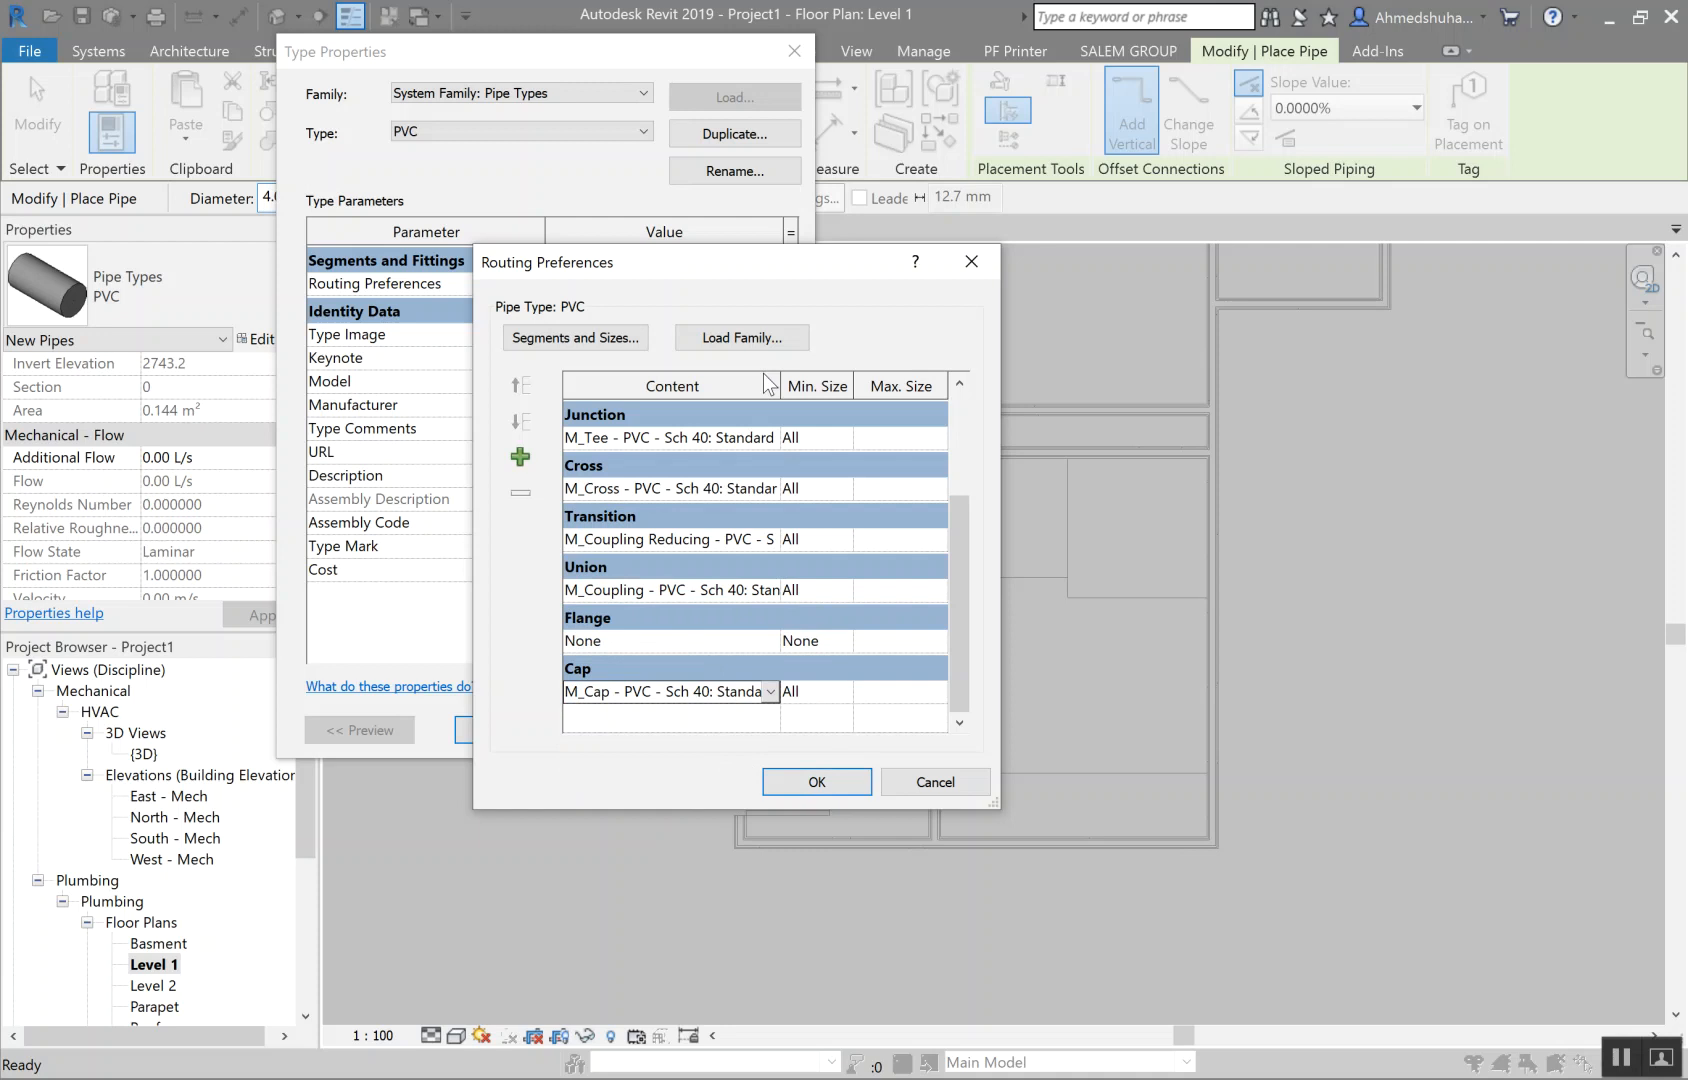
# Step: Limit the M_Elbow - PVC - Sch 40 elbow to pipe sizes from 0.500" to 2.500"
pyautogui.scroll(2, 732, 493)
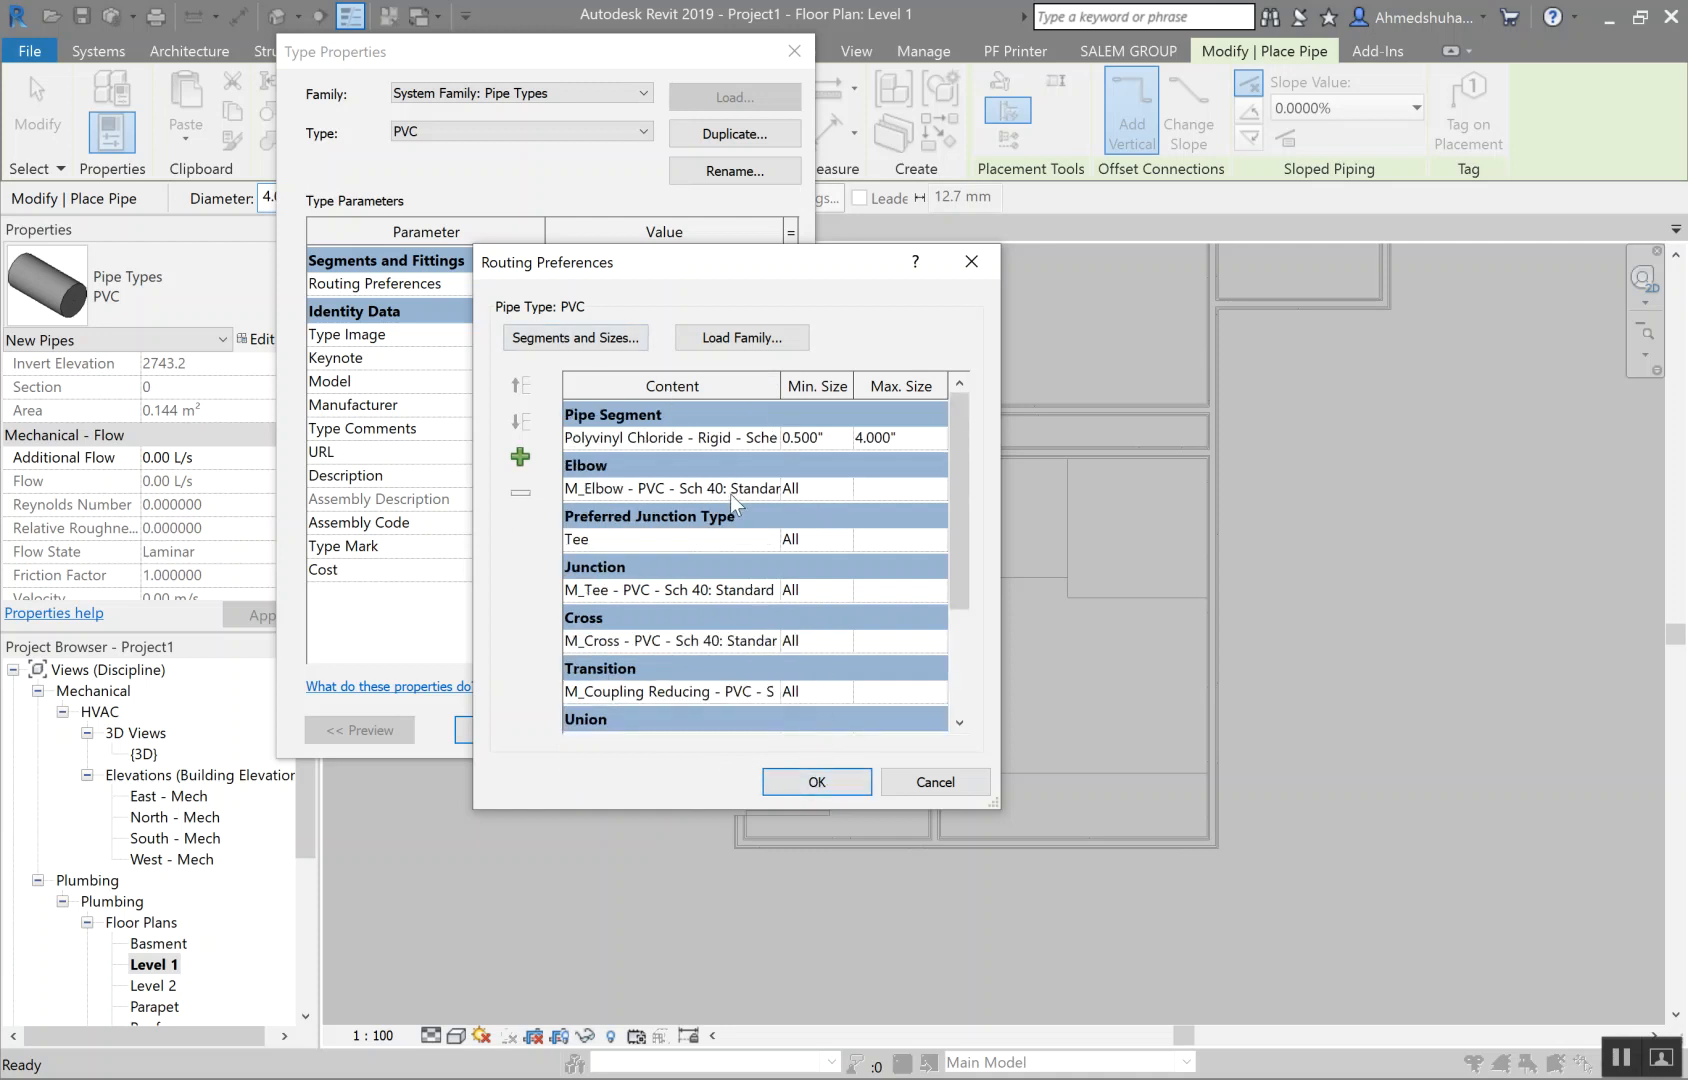
pyautogui.click(695, 487)
pyautogui.click(716, 592)
pyautogui.click(618, 483)
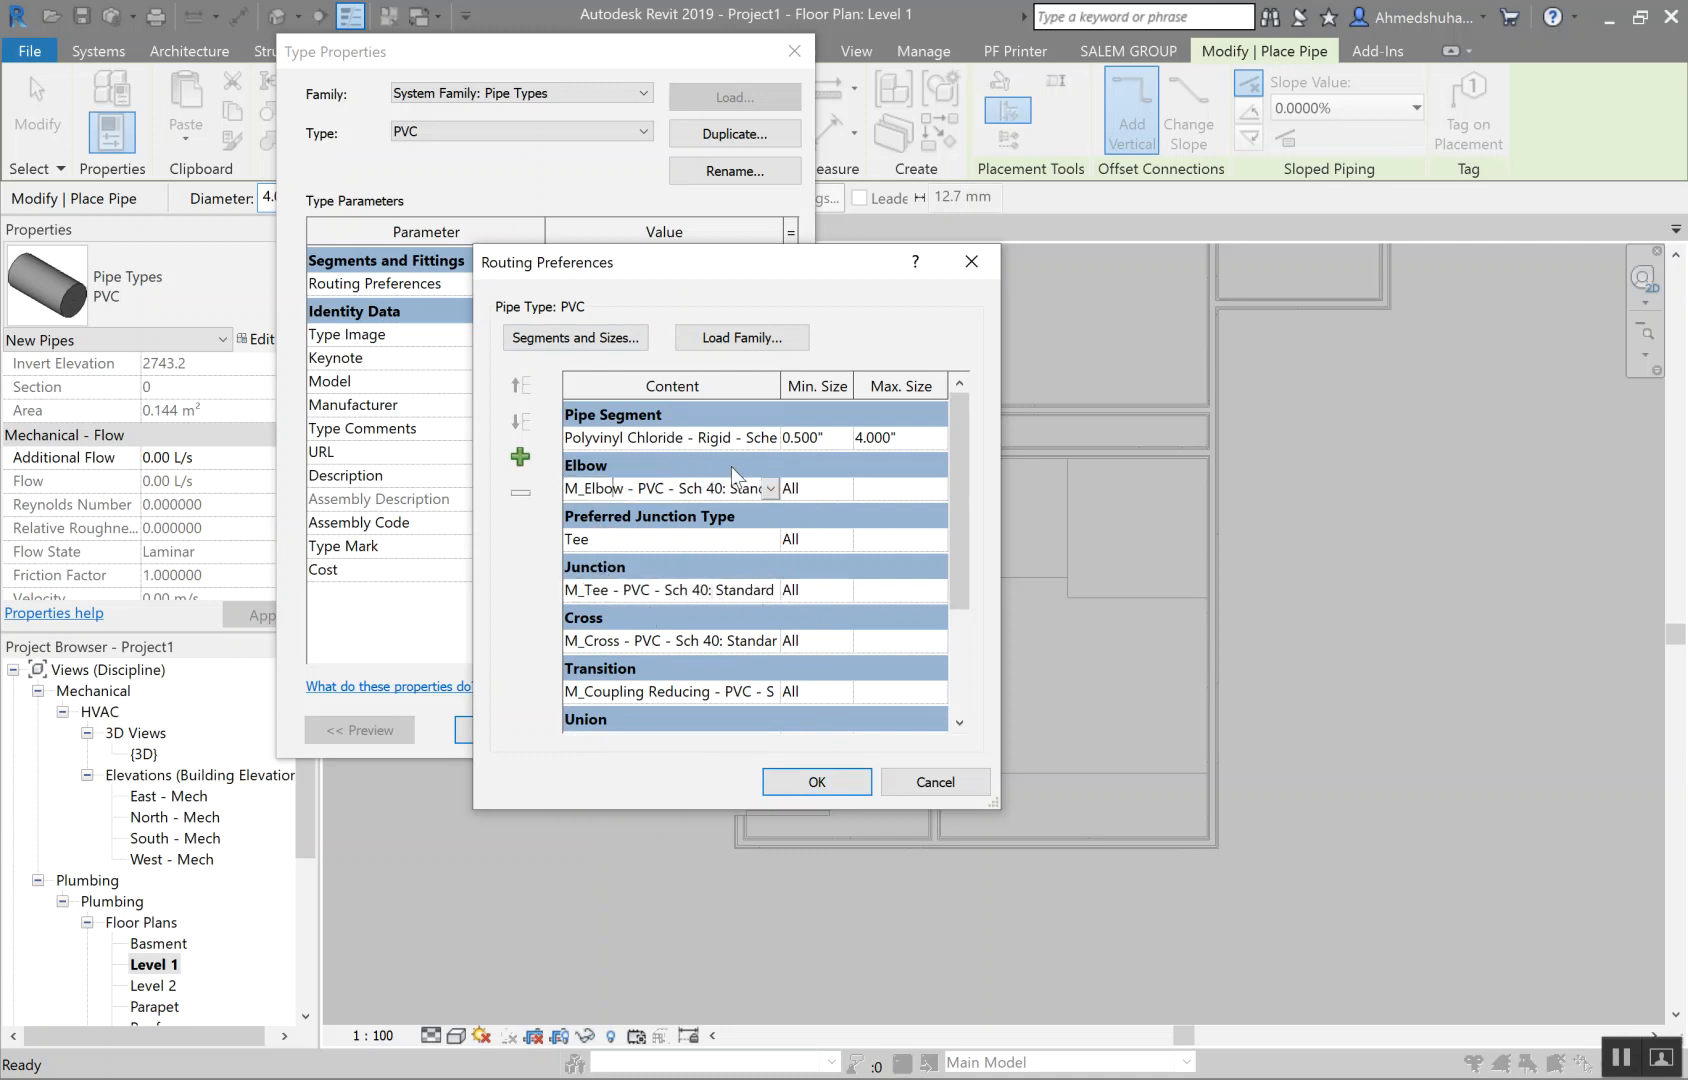
pyautogui.click(846, 486)
pyautogui.click(807, 553)
pyautogui.click(920, 488)
pyautogui.click(937, 488)
pyautogui.click(876, 551)
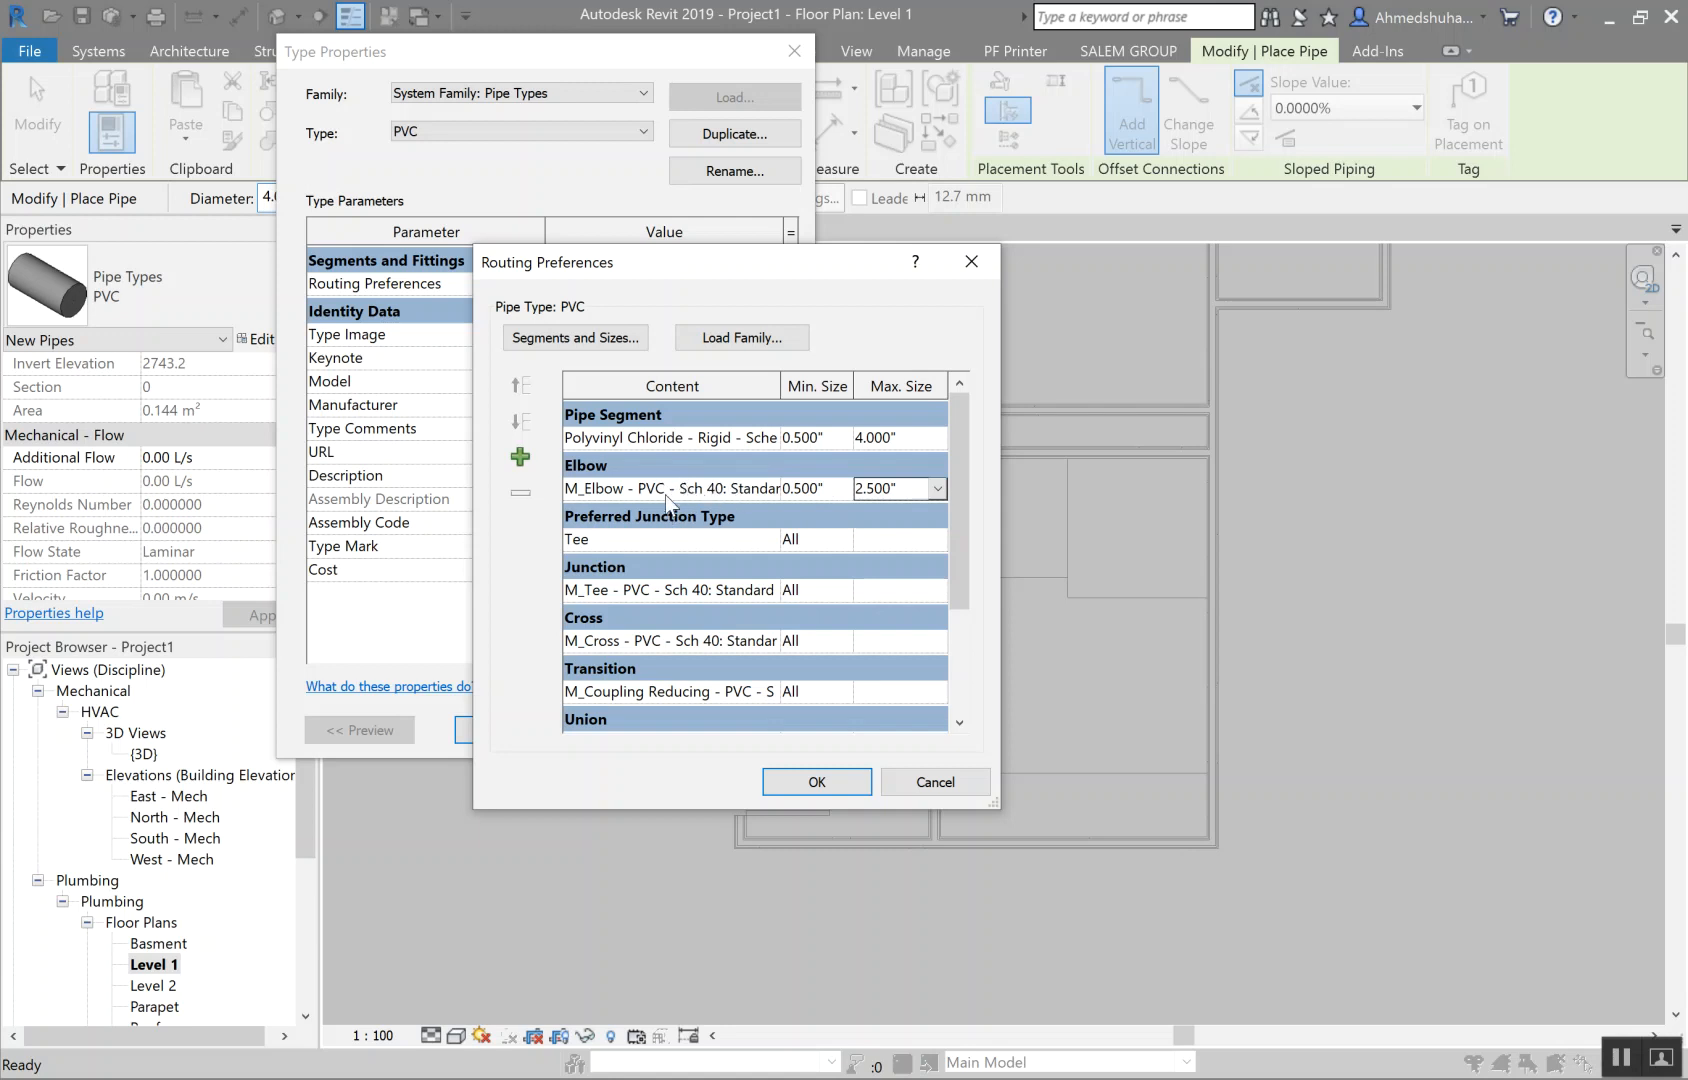
# Step: Add a second elbow, M_Elbow - Welded - Generic: Standard, for sizes 3.000" to 4.000", and accept the PVC type settings
pyautogui.click(516, 455)
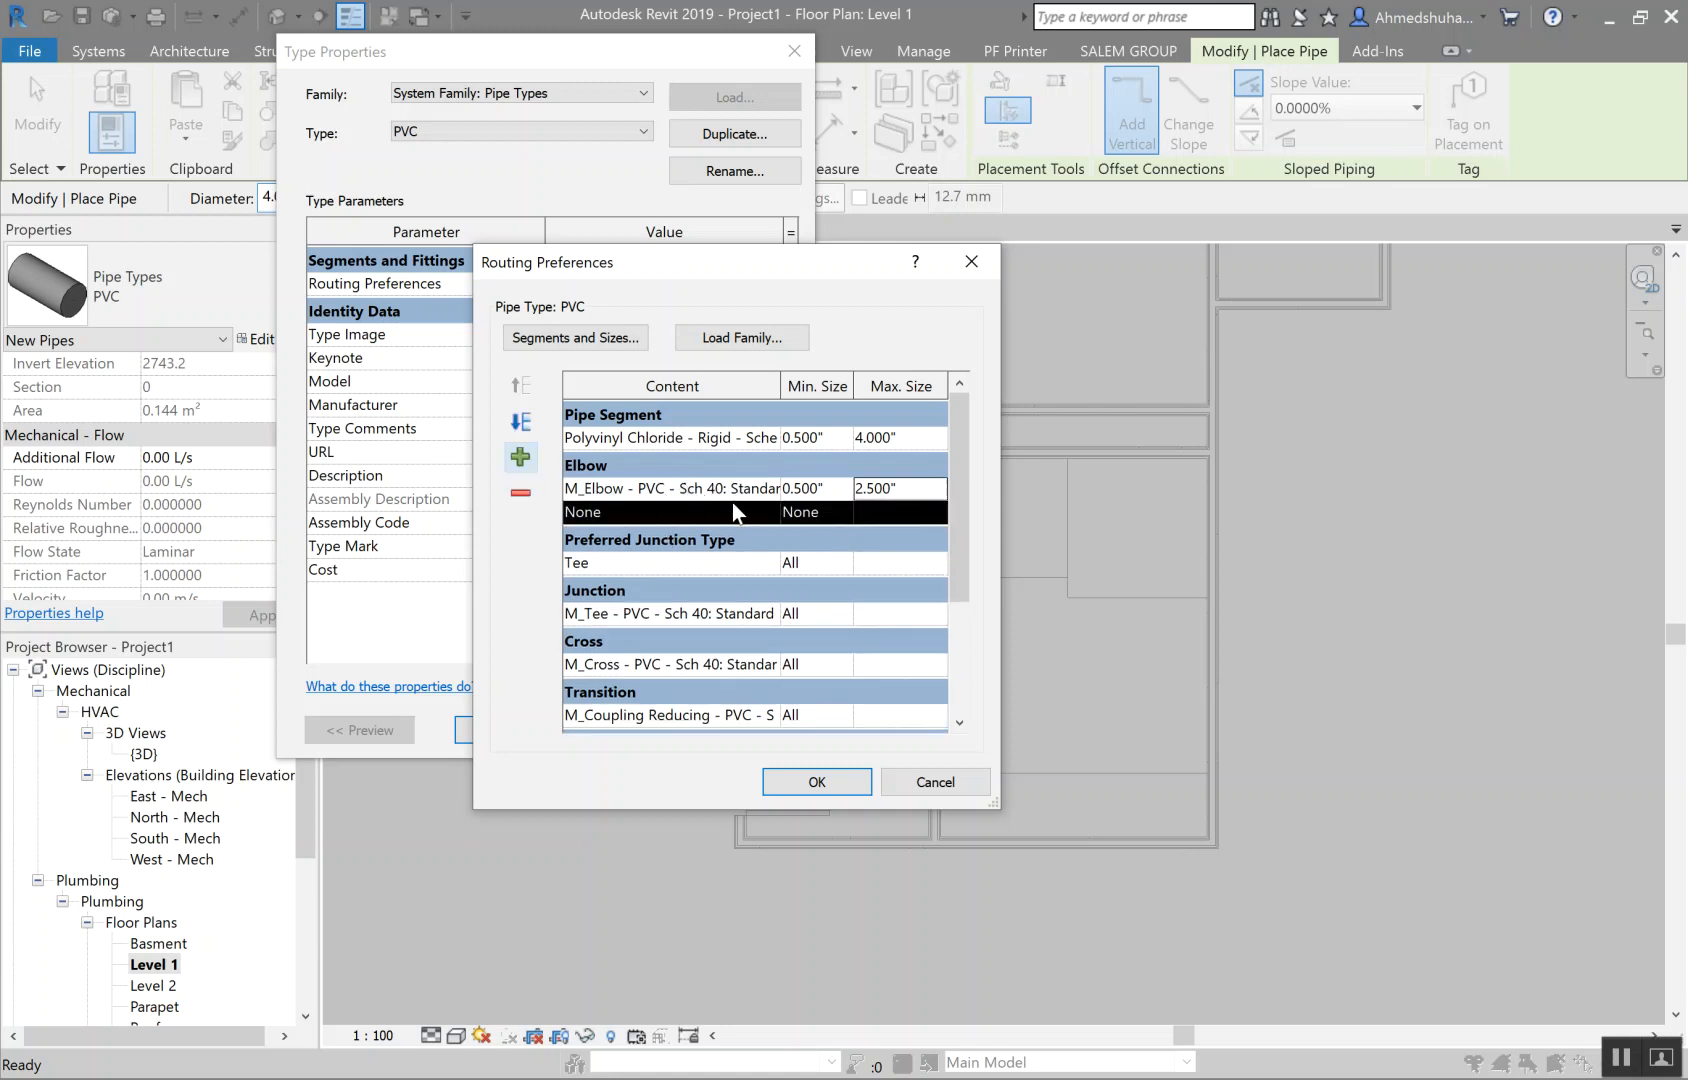
pyautogui.click(762, 516)
pyautogui.click(770, 512)
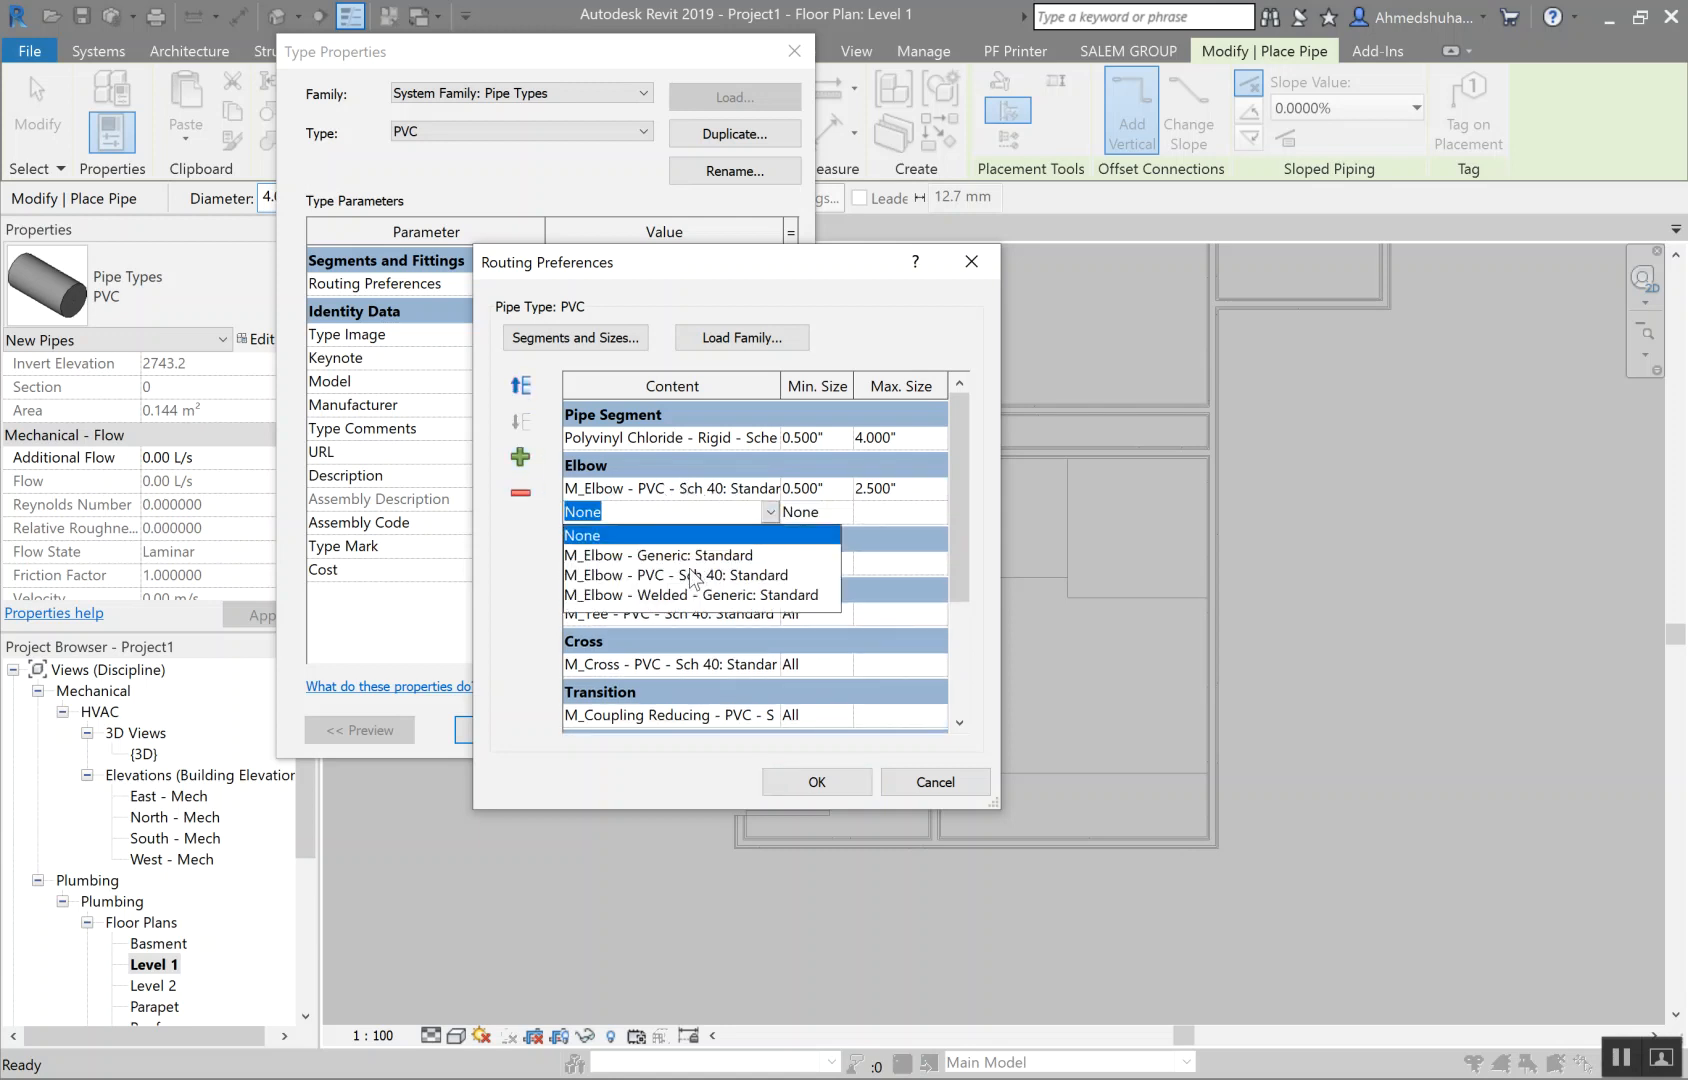
pyautogui.click(685, 594)
pyautogui.click(831, 510)
pyautogui.click(840, 512)
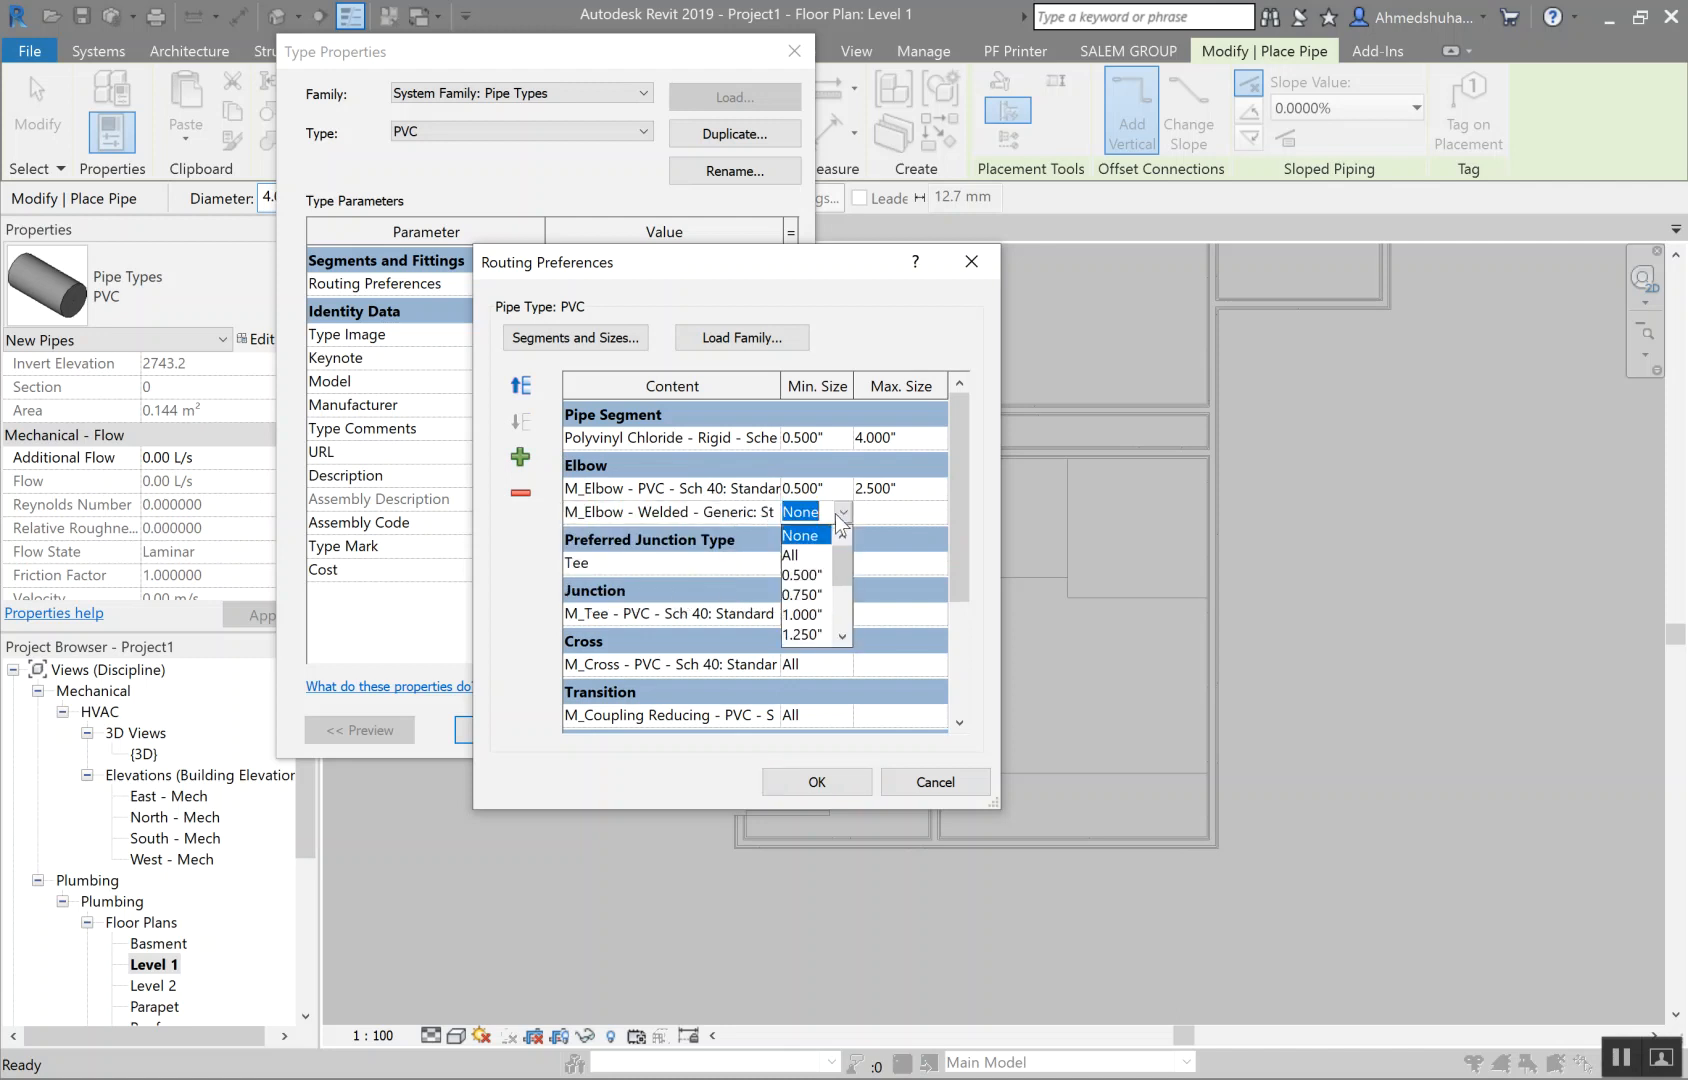
pyautogui.scroll(-1, 804, 617)
pyautogui.scroll(-1, 808, 630)
pyautogui.click(805, 594)
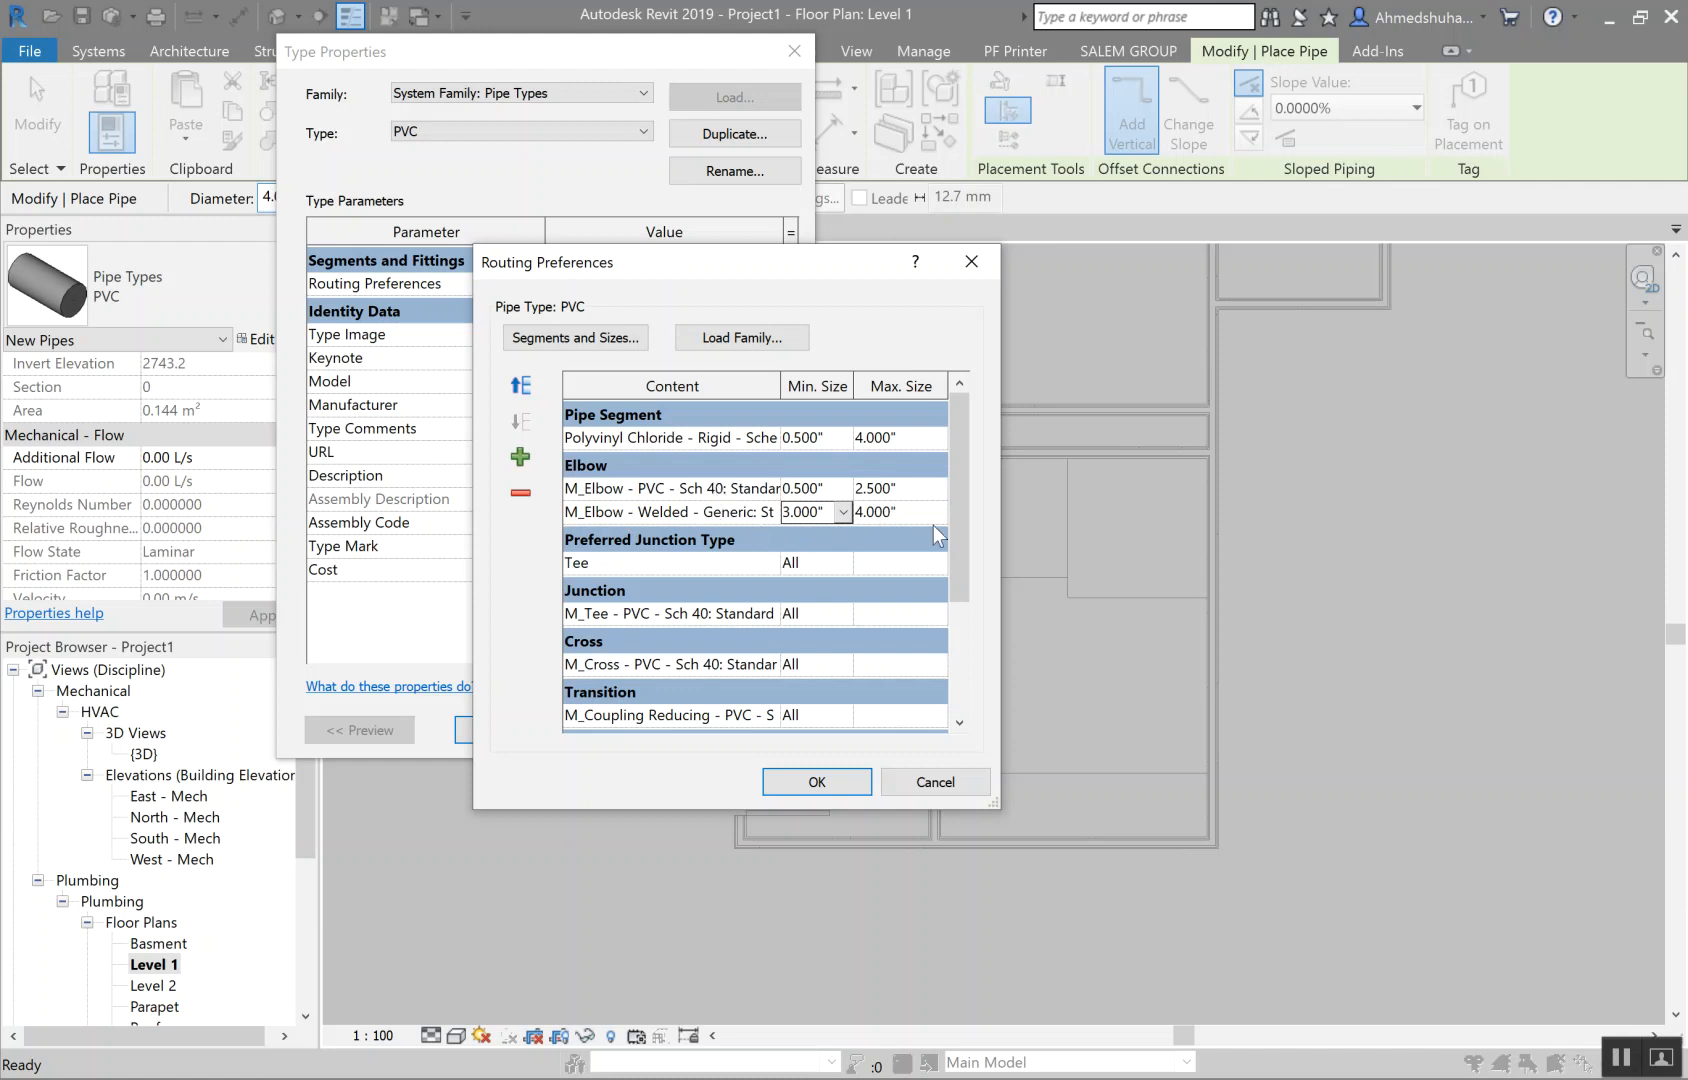
pyautogui.click(791, 779)
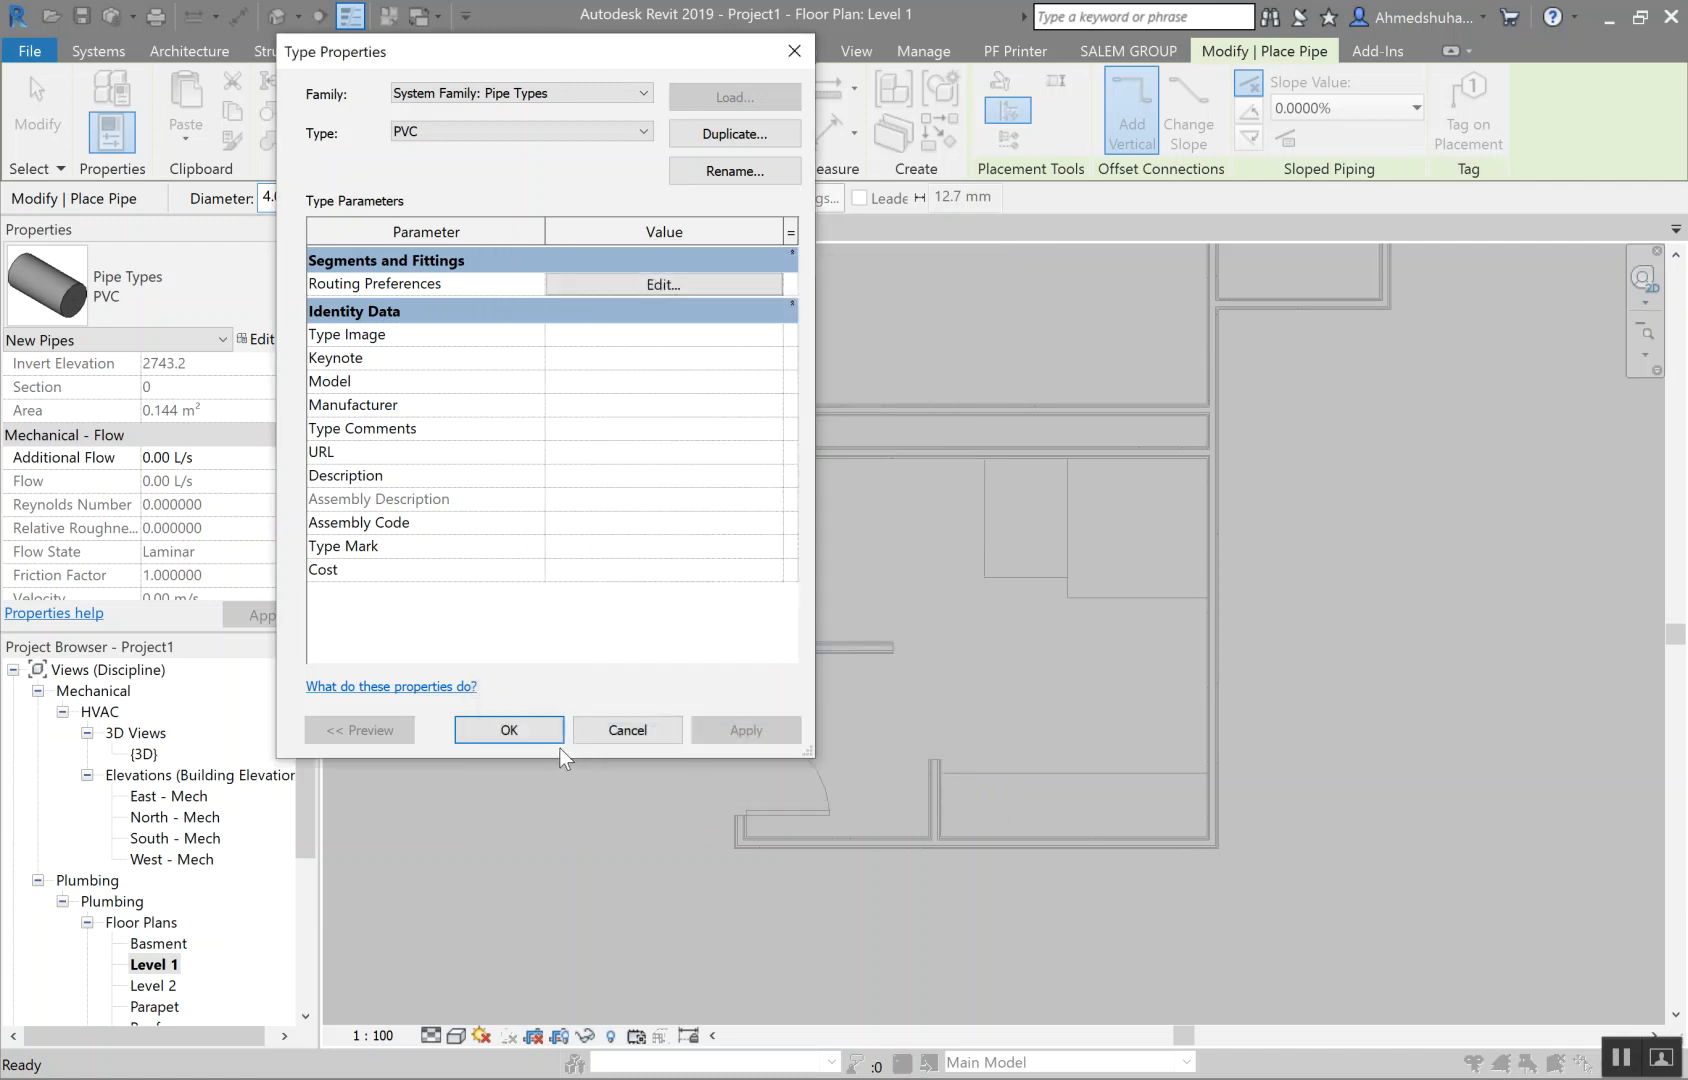
pyautogui.click(539, 731)
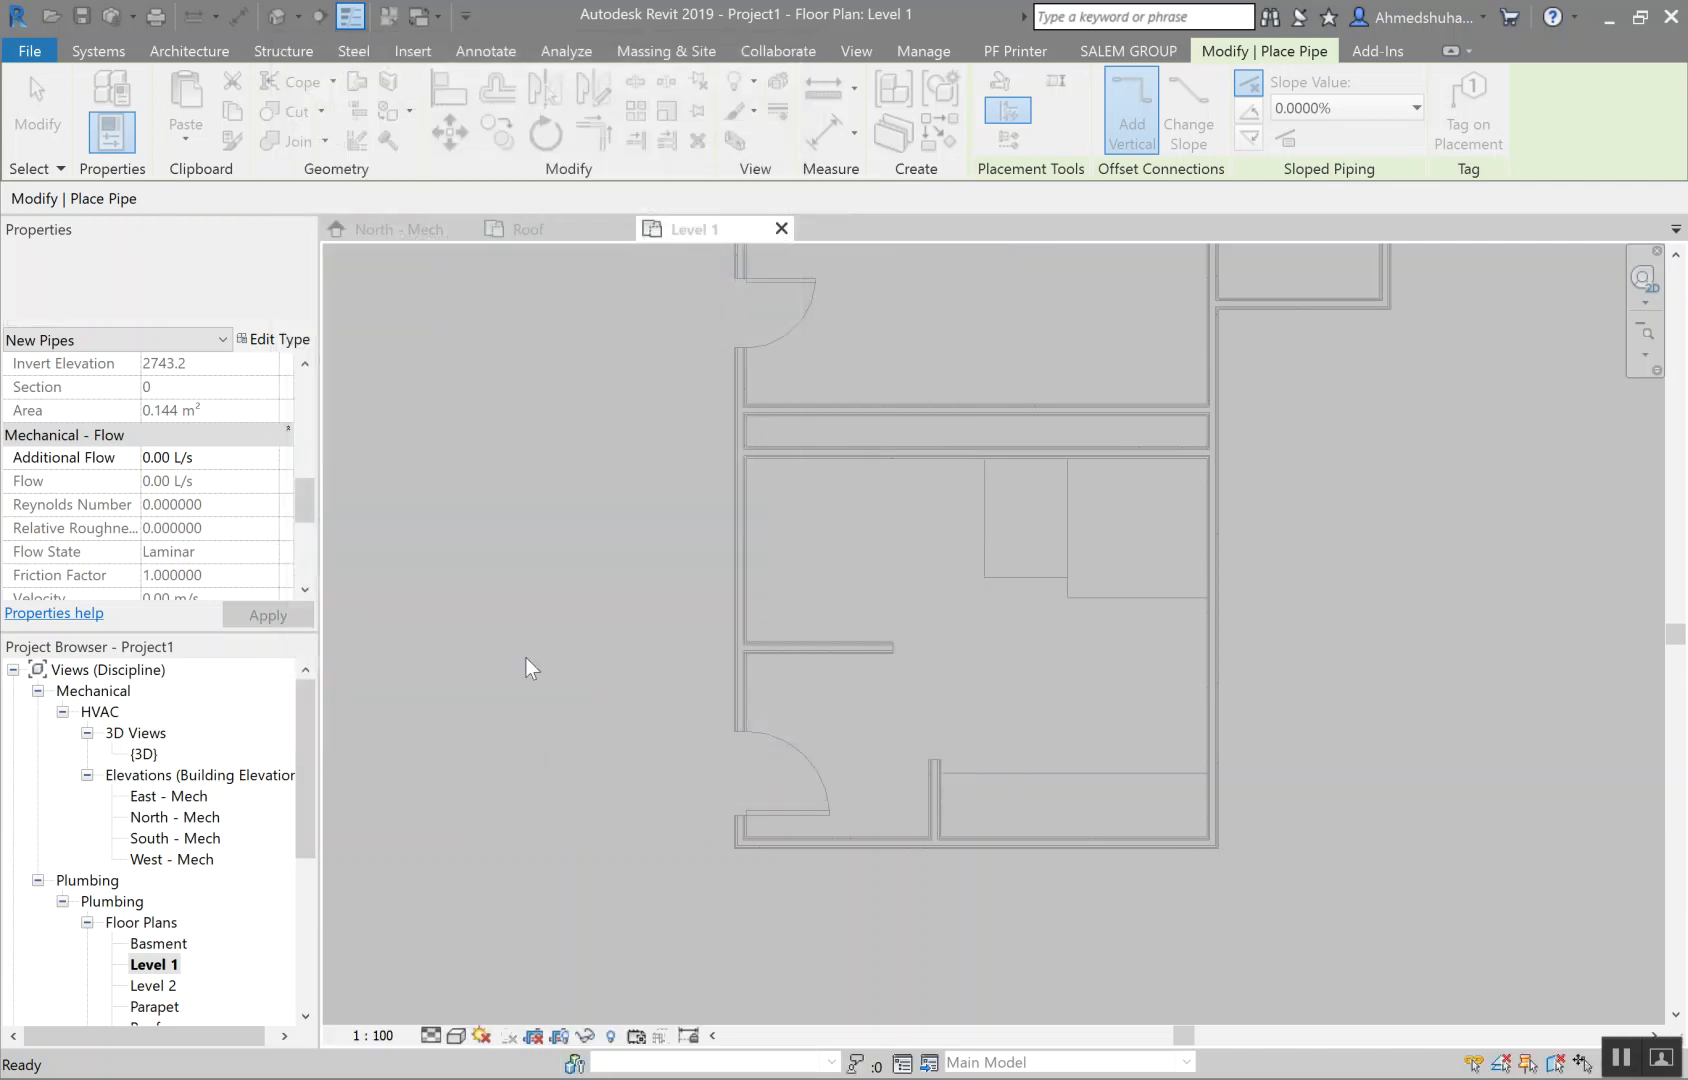
# Step: Check the model category visibility and the filters of the Level 1 floor plan's visibility/graphic overrides
pyautogui.click(518, 514)
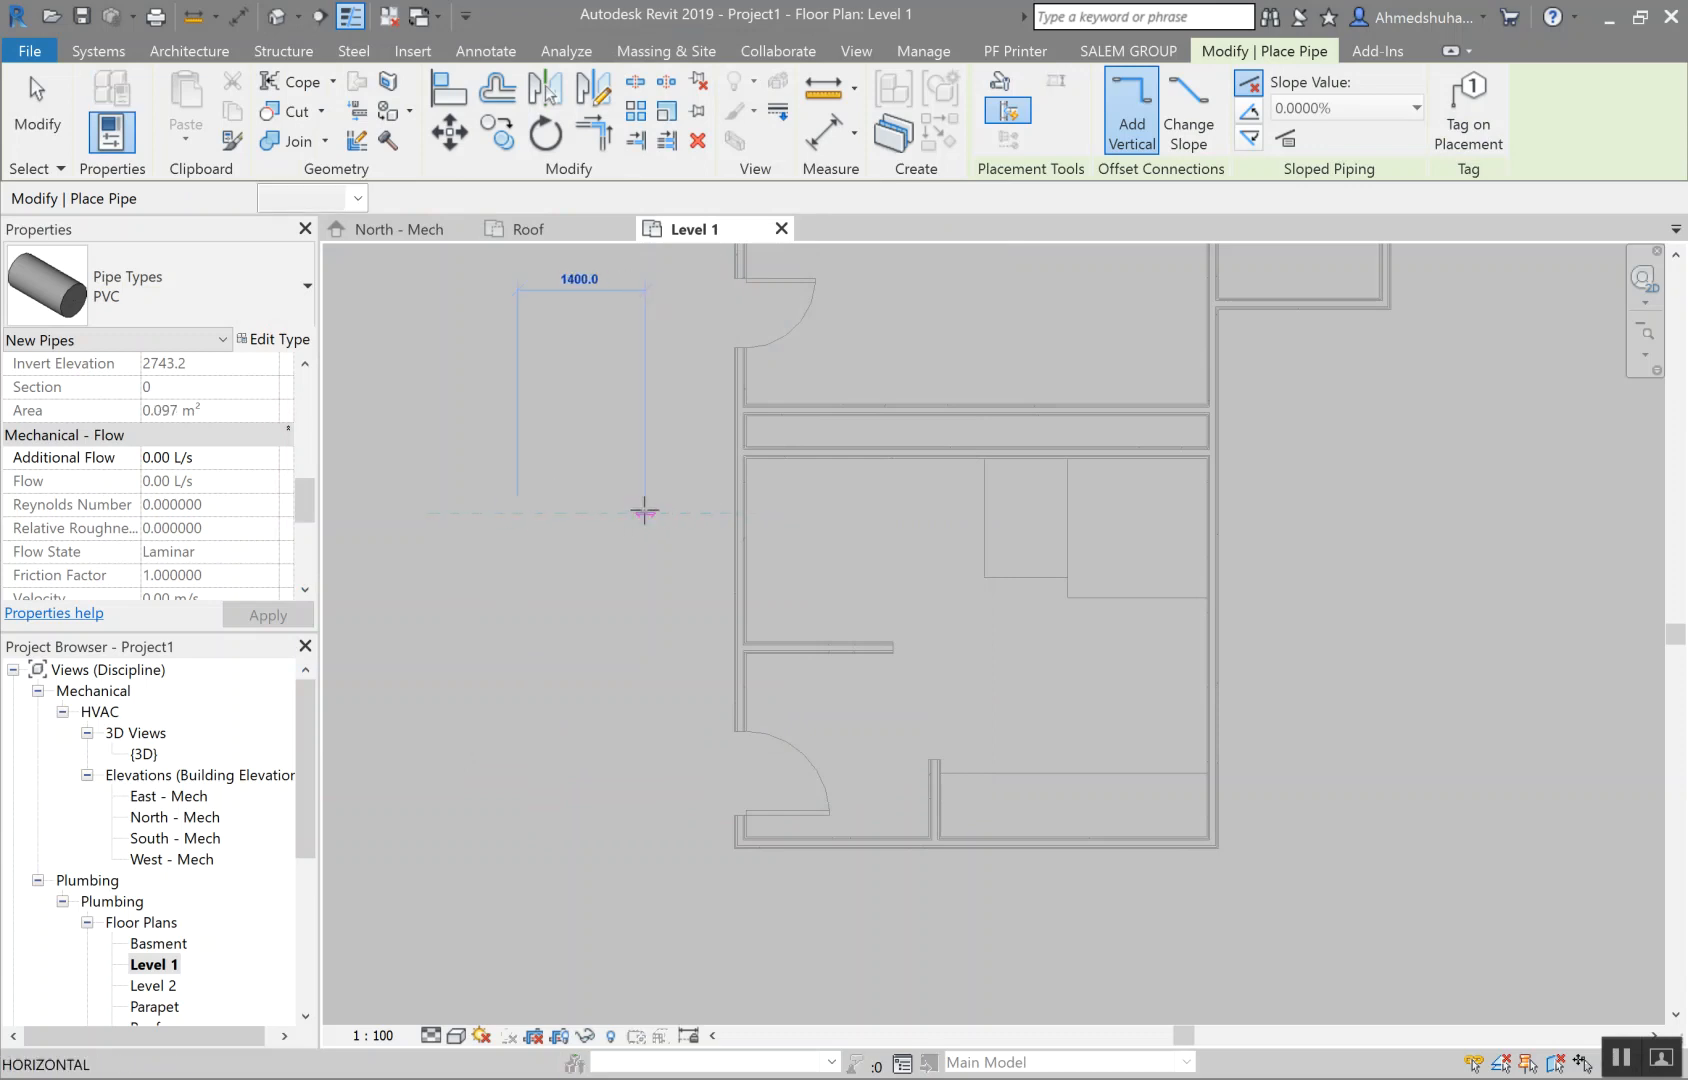
pyautogui.press('Escape')
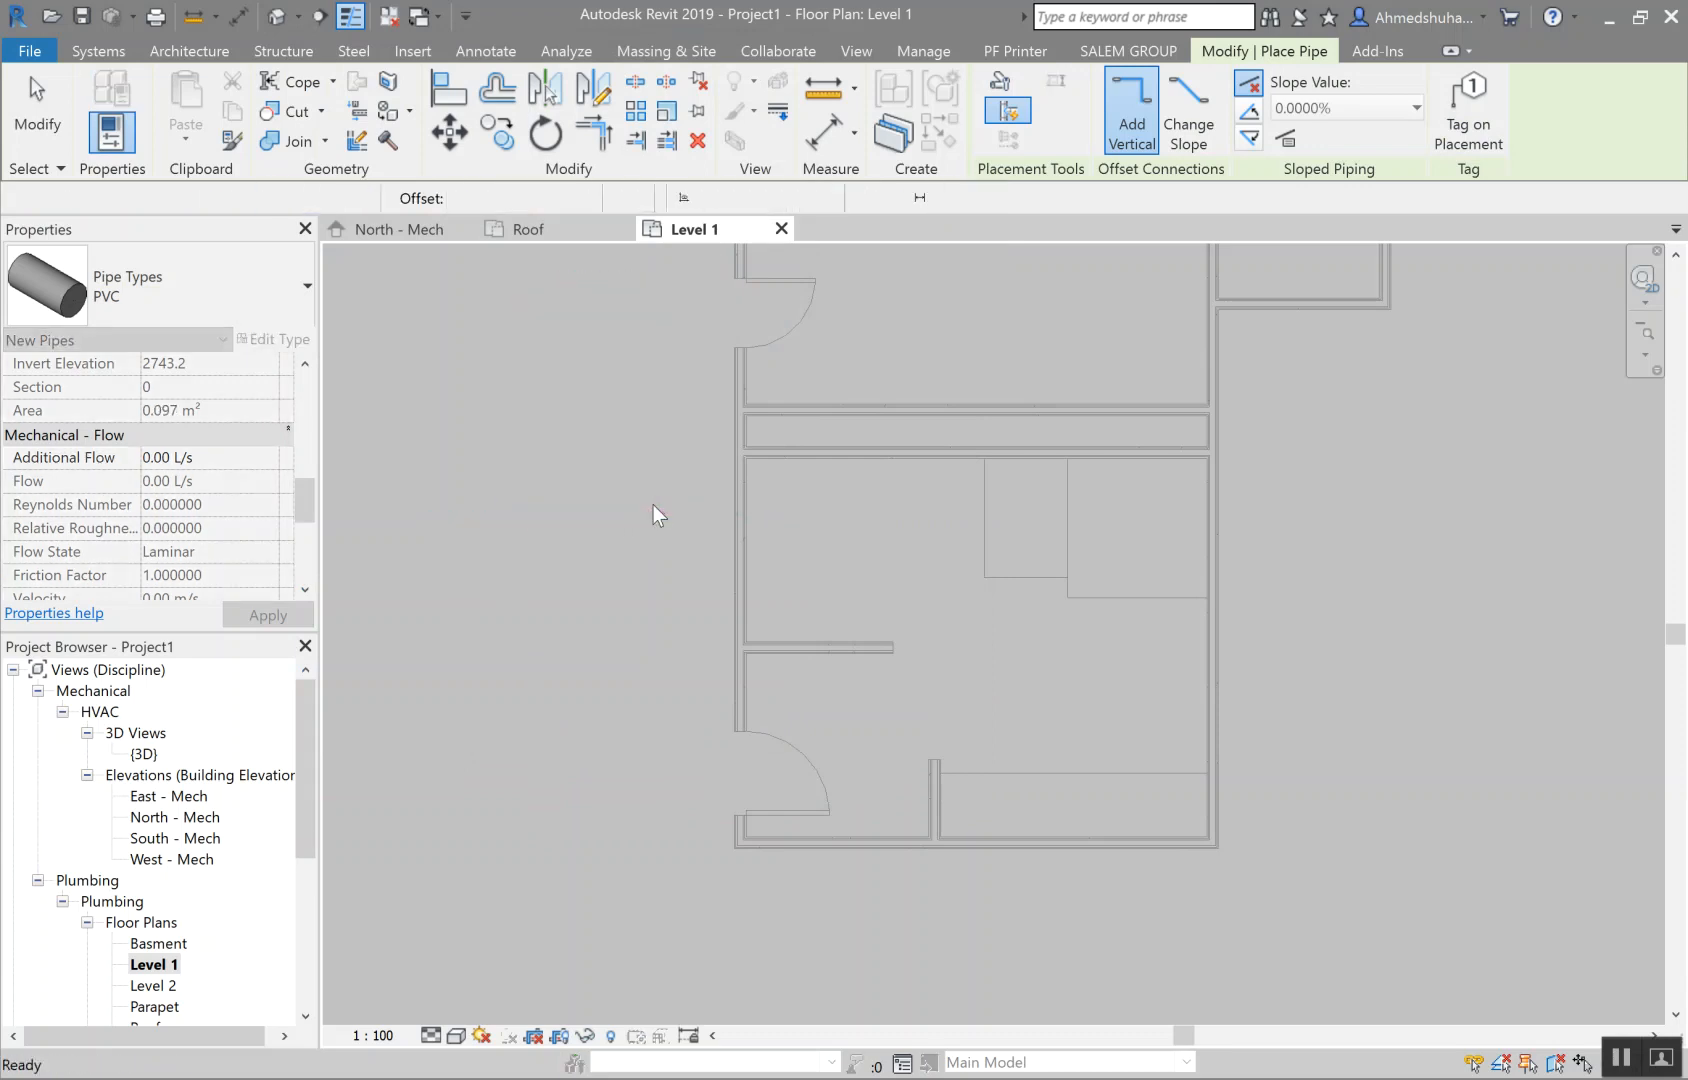
pyautogui.press('v')
pyautogui.press('g')
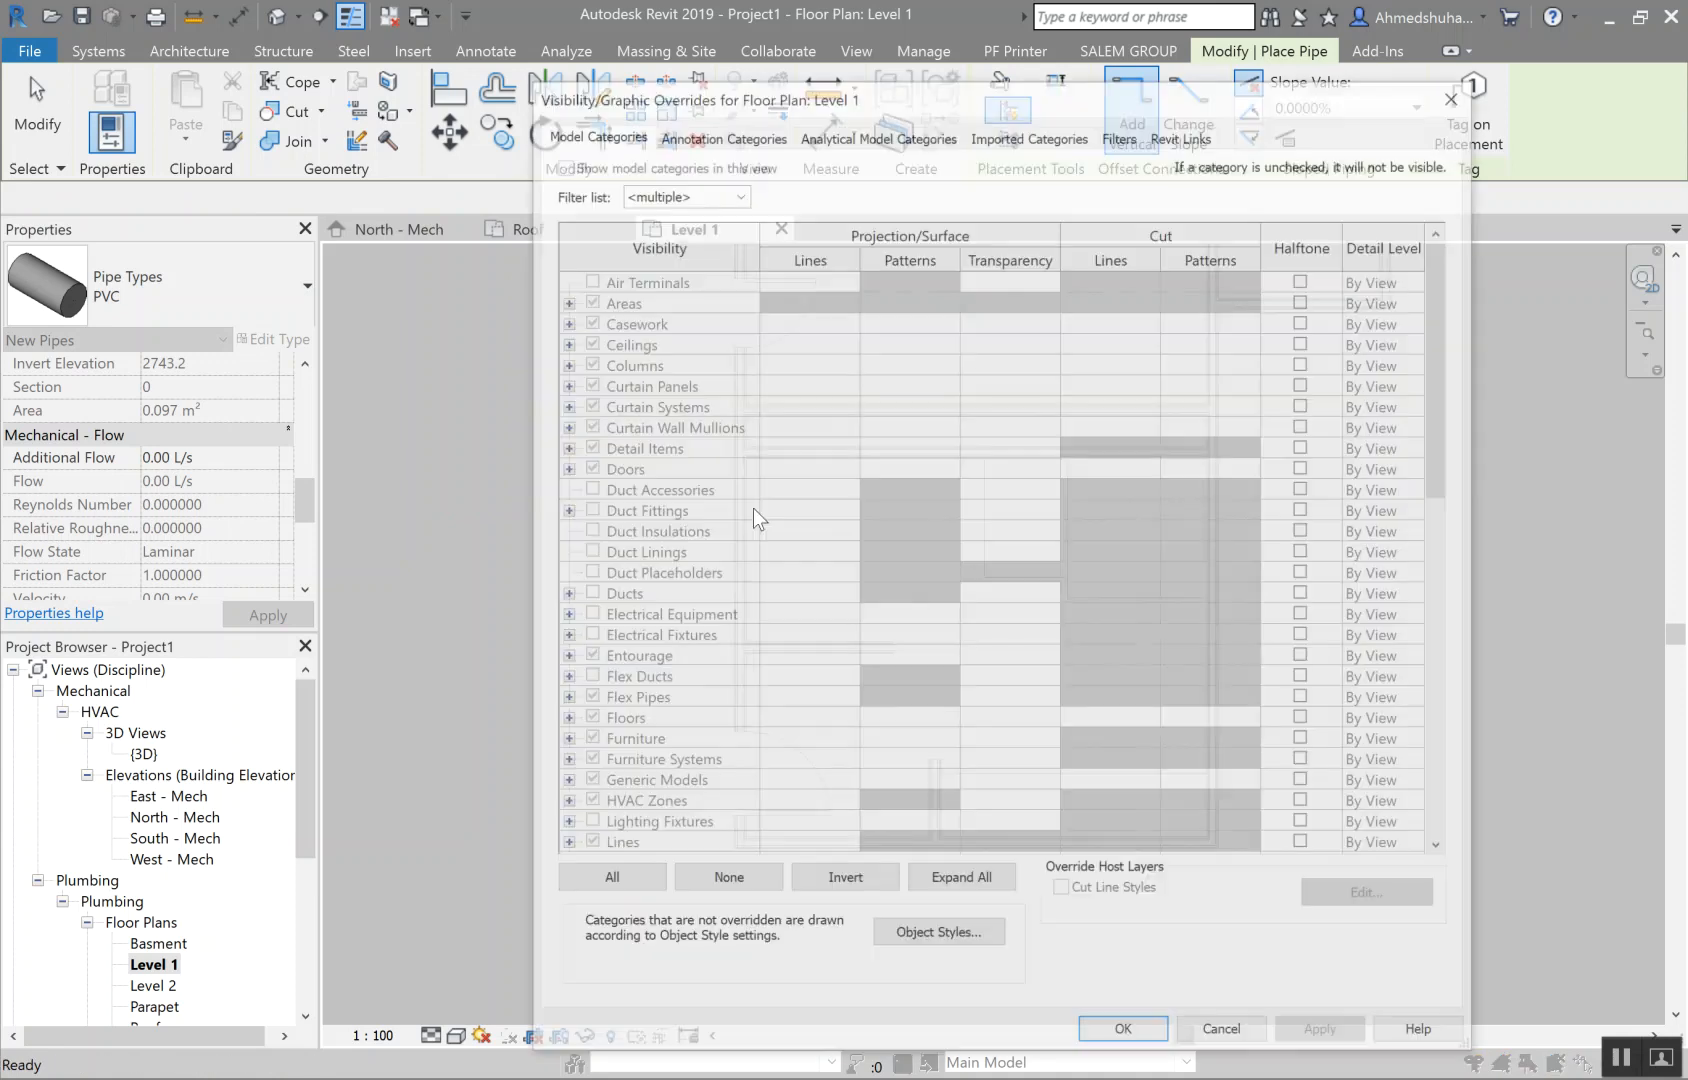
pyautogui.click(700, 592)
pyautogui.scroll(-3, 670, 700)
pyautogui.scroll(-5, 658, 760)
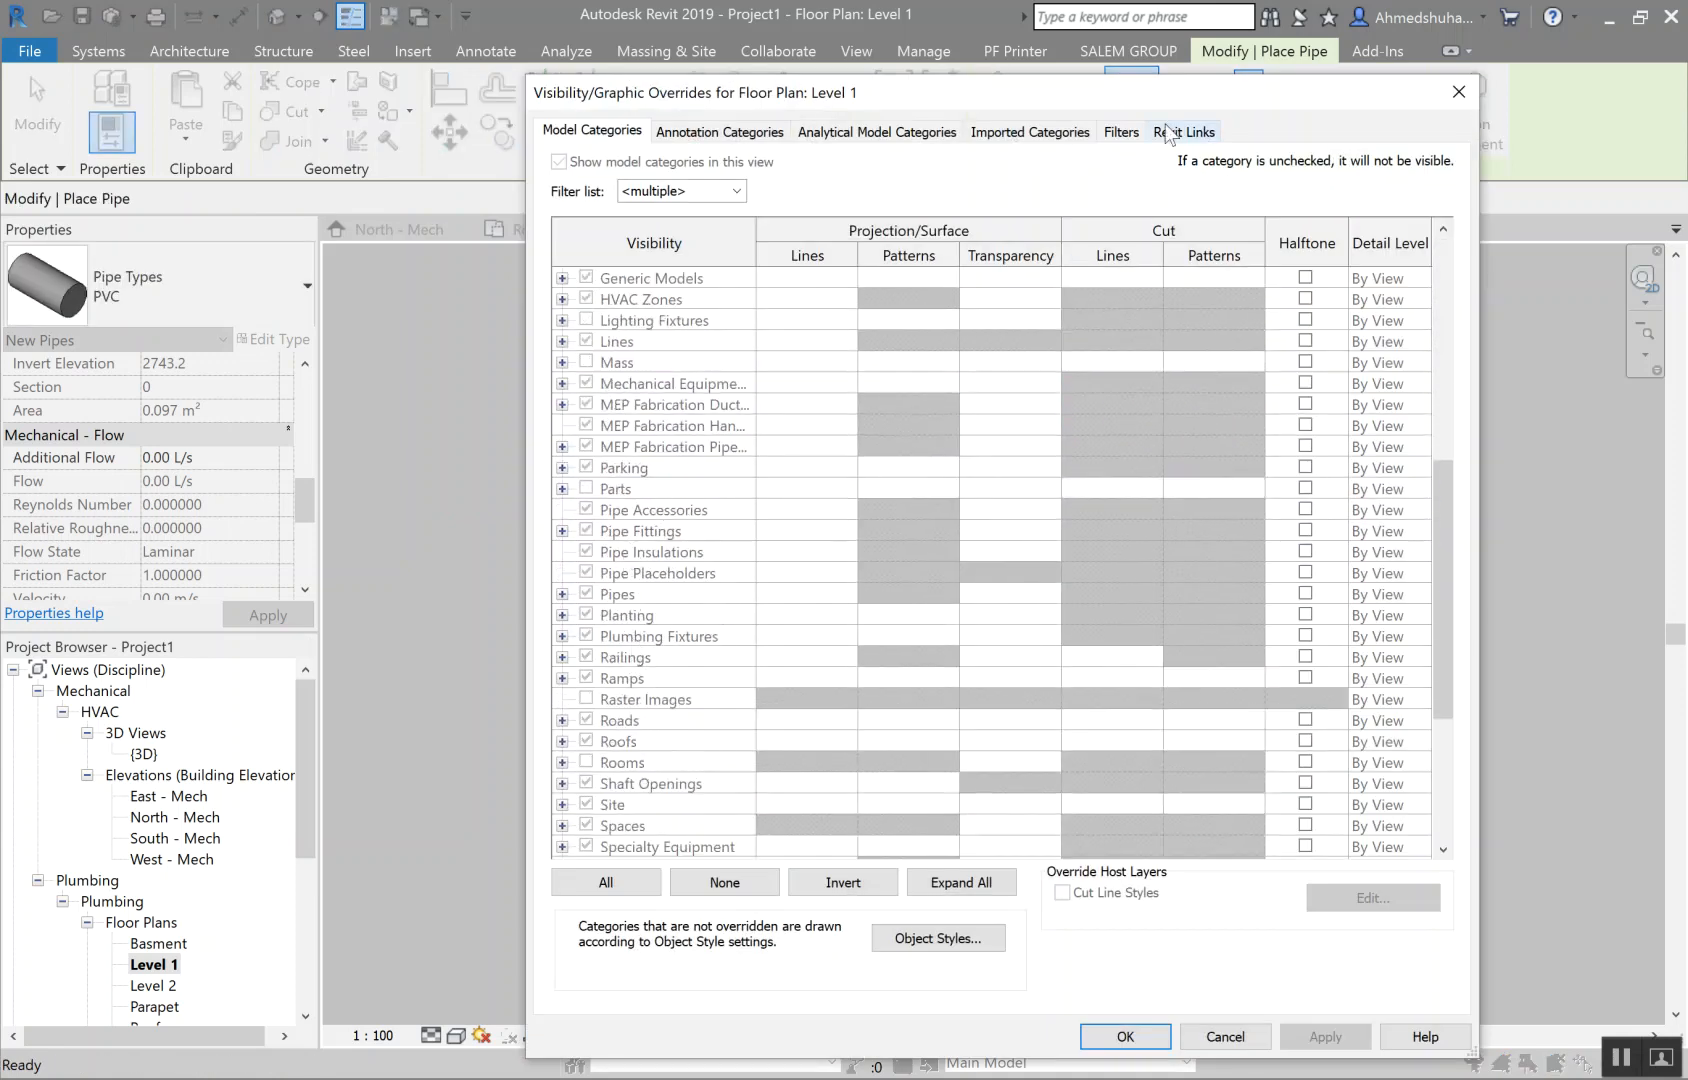
pyautogui.click(1121, 132)
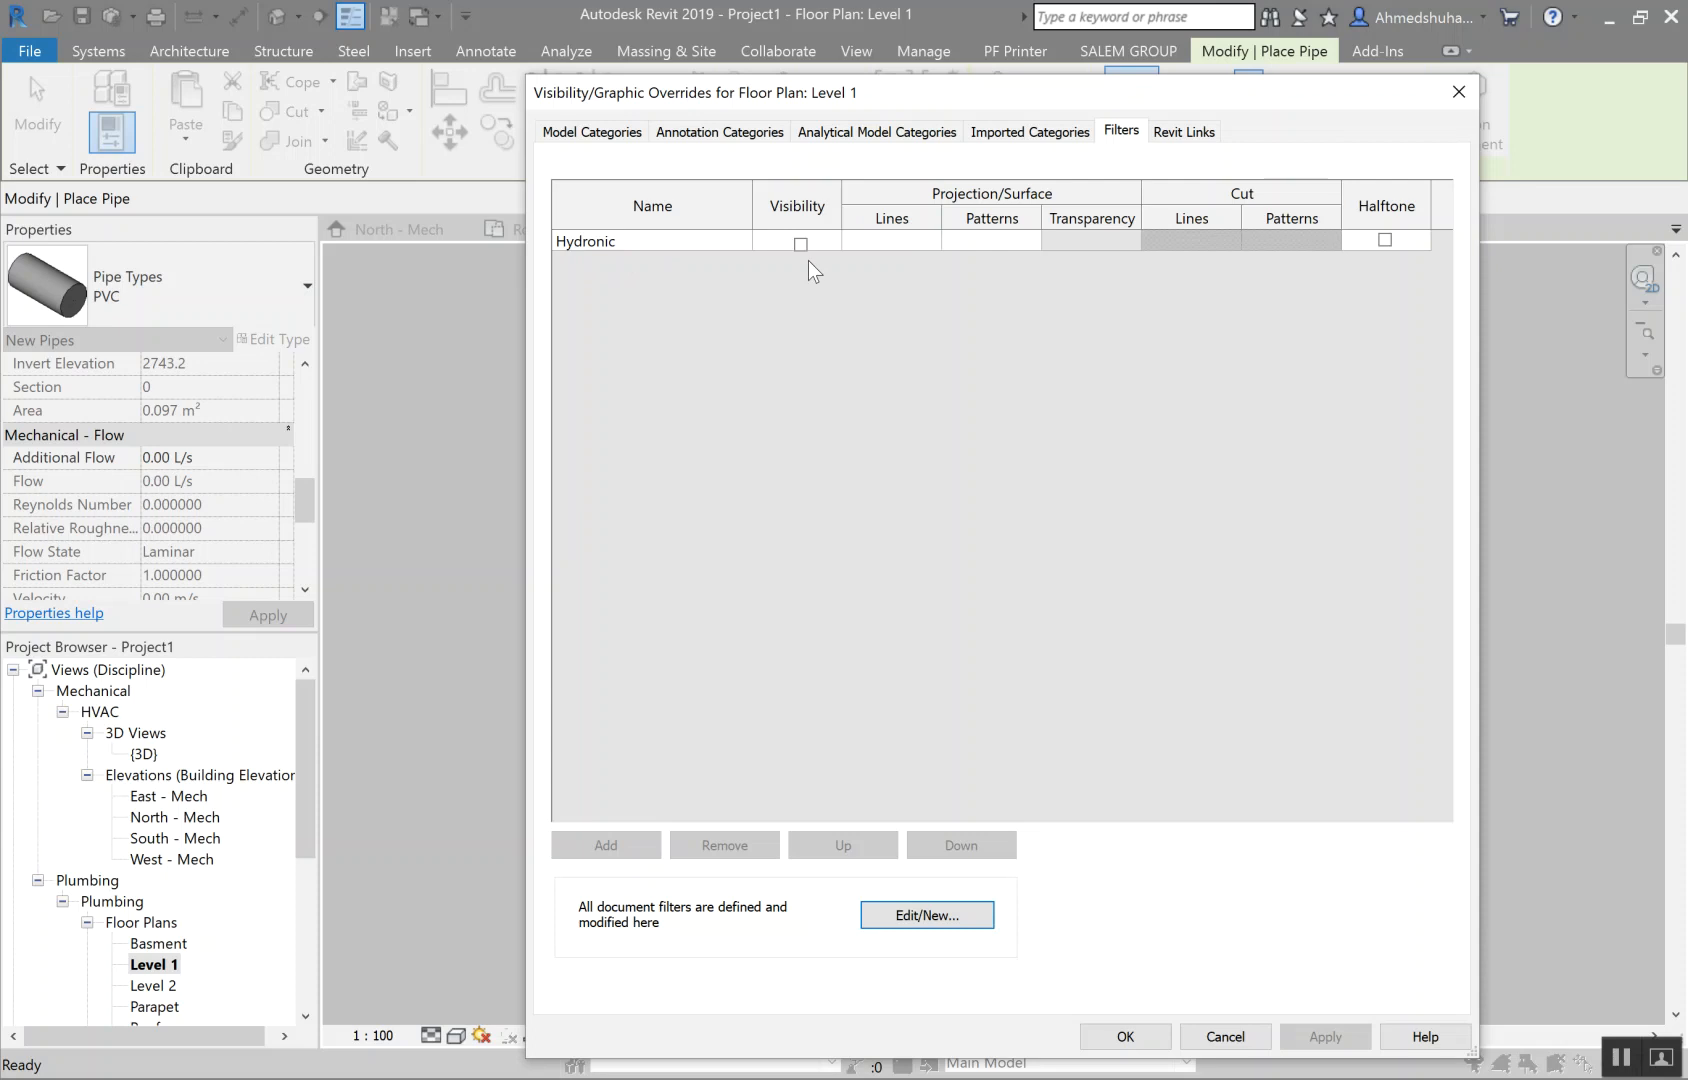
pyautogui.click(1226, 1037)
# Step: Exclude V/G Overrides Filters from the Plumbing Plan view template assigned to the Level 1 plan
pyautogui.scroll(-5, 255, 466)
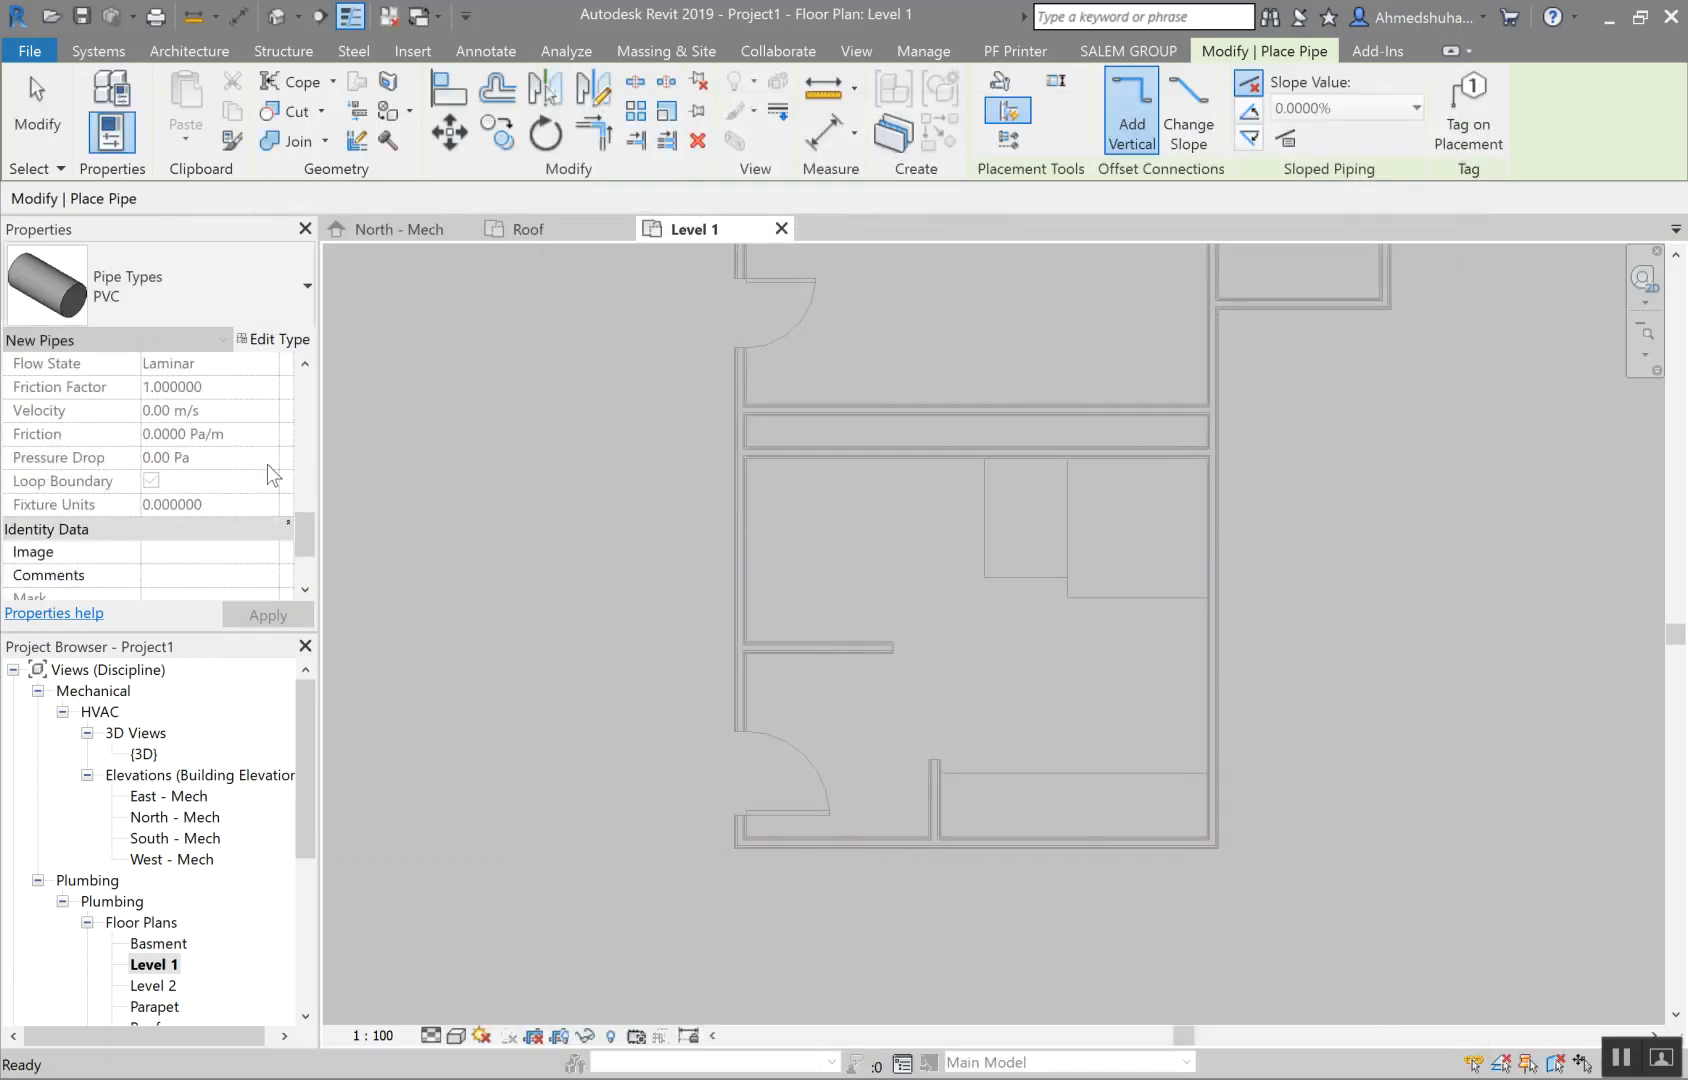
pyautogui.press('Escape')
pyautogui.press('Escape')
pyautogui.click(219, 368)
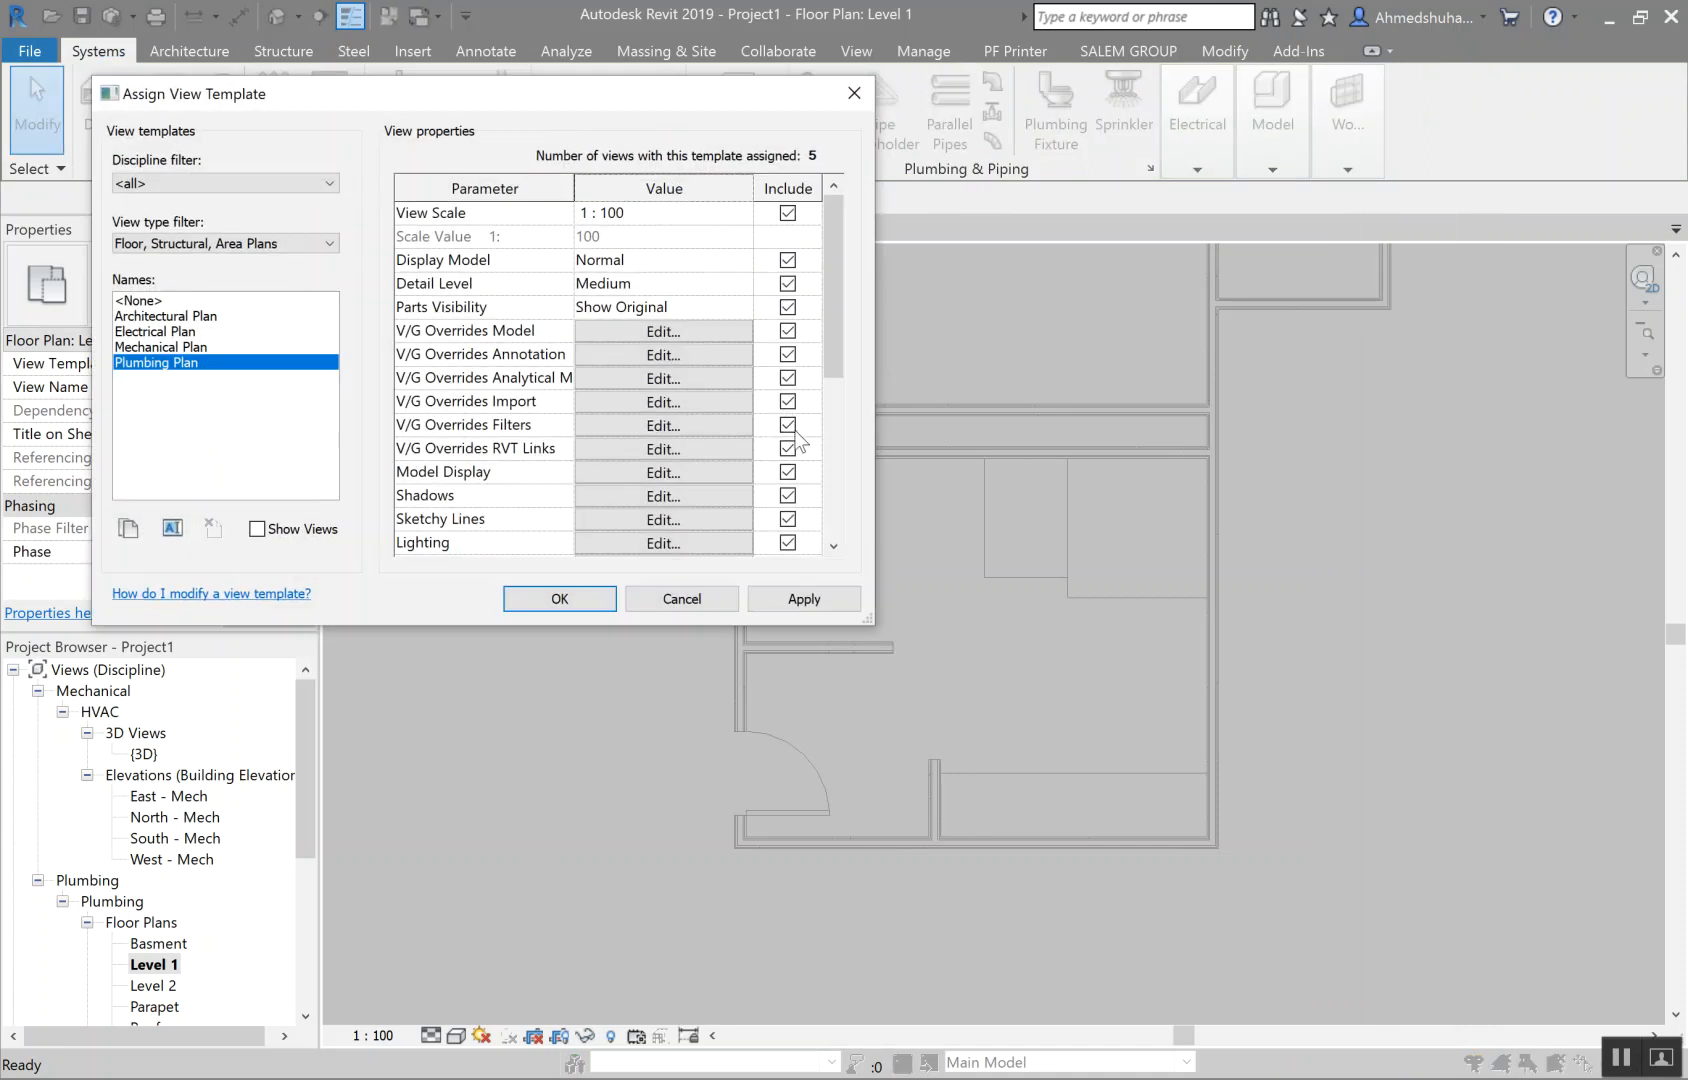
pyautogui.click(571, 599)
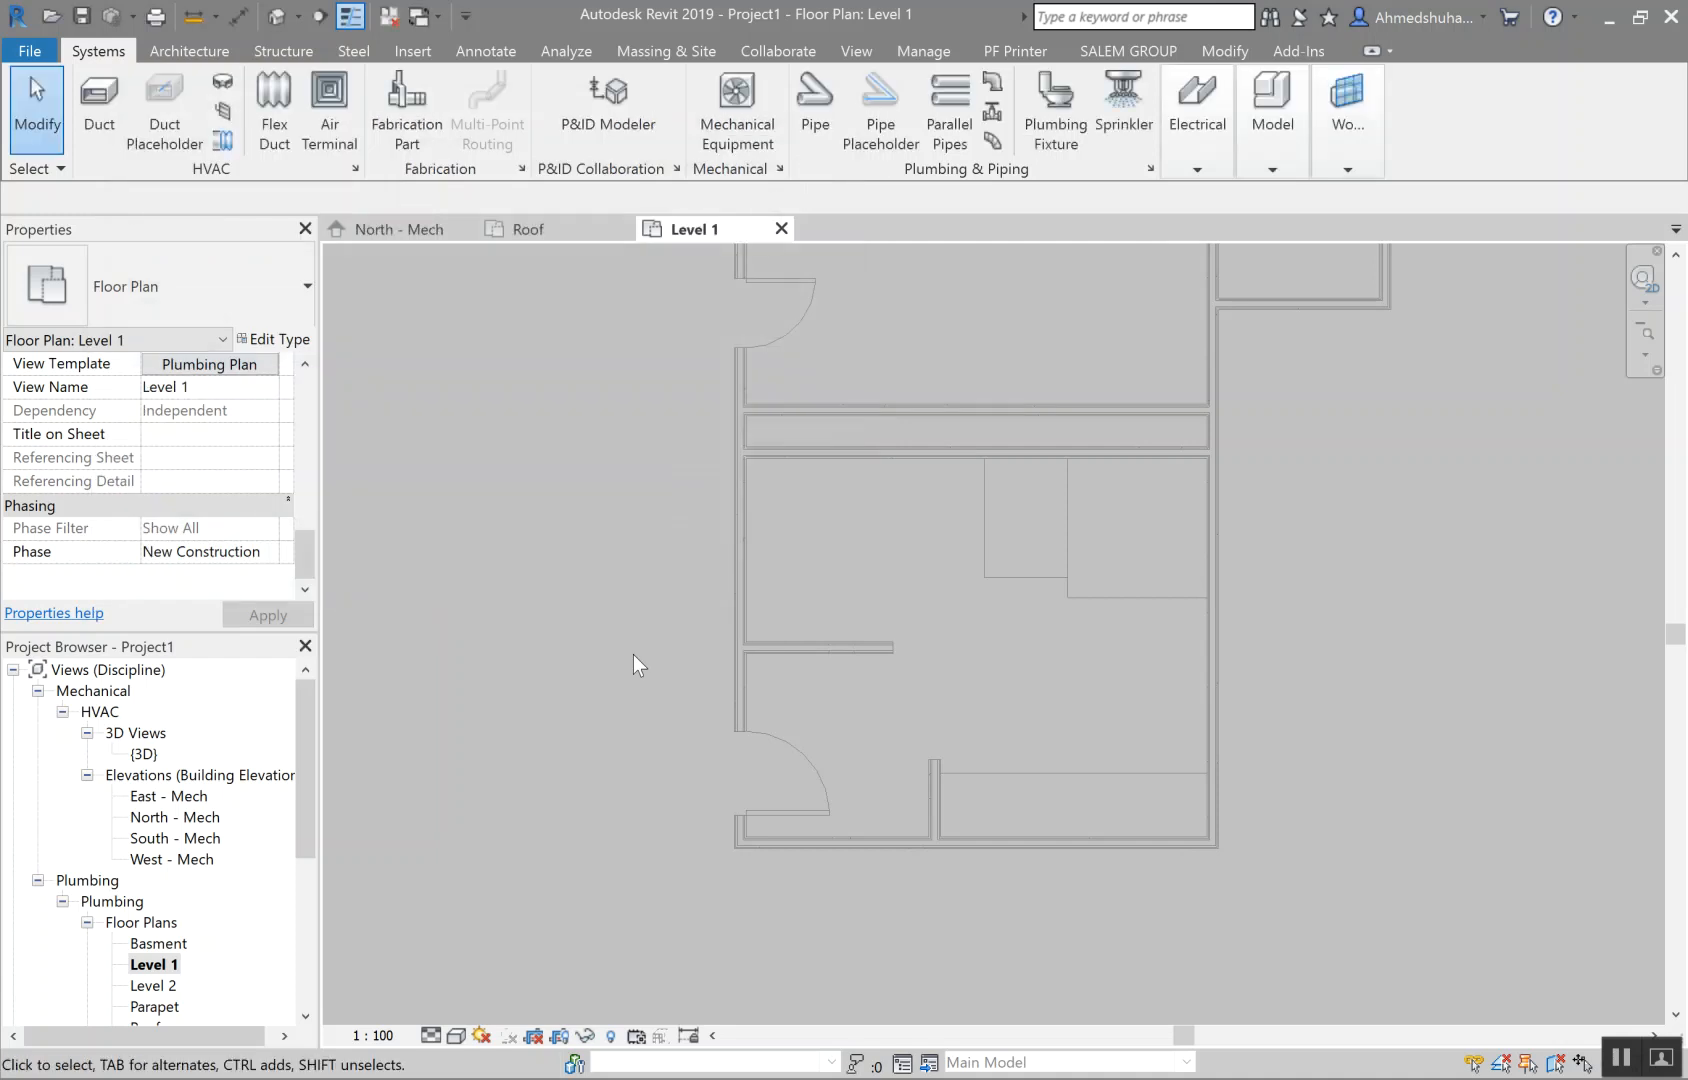
# Step: Turn on the visibility of the Hydronic filter in the Level 1 plan's visibility/graphic overrides
pyautogui.press('v')
pyautogui.press('g')
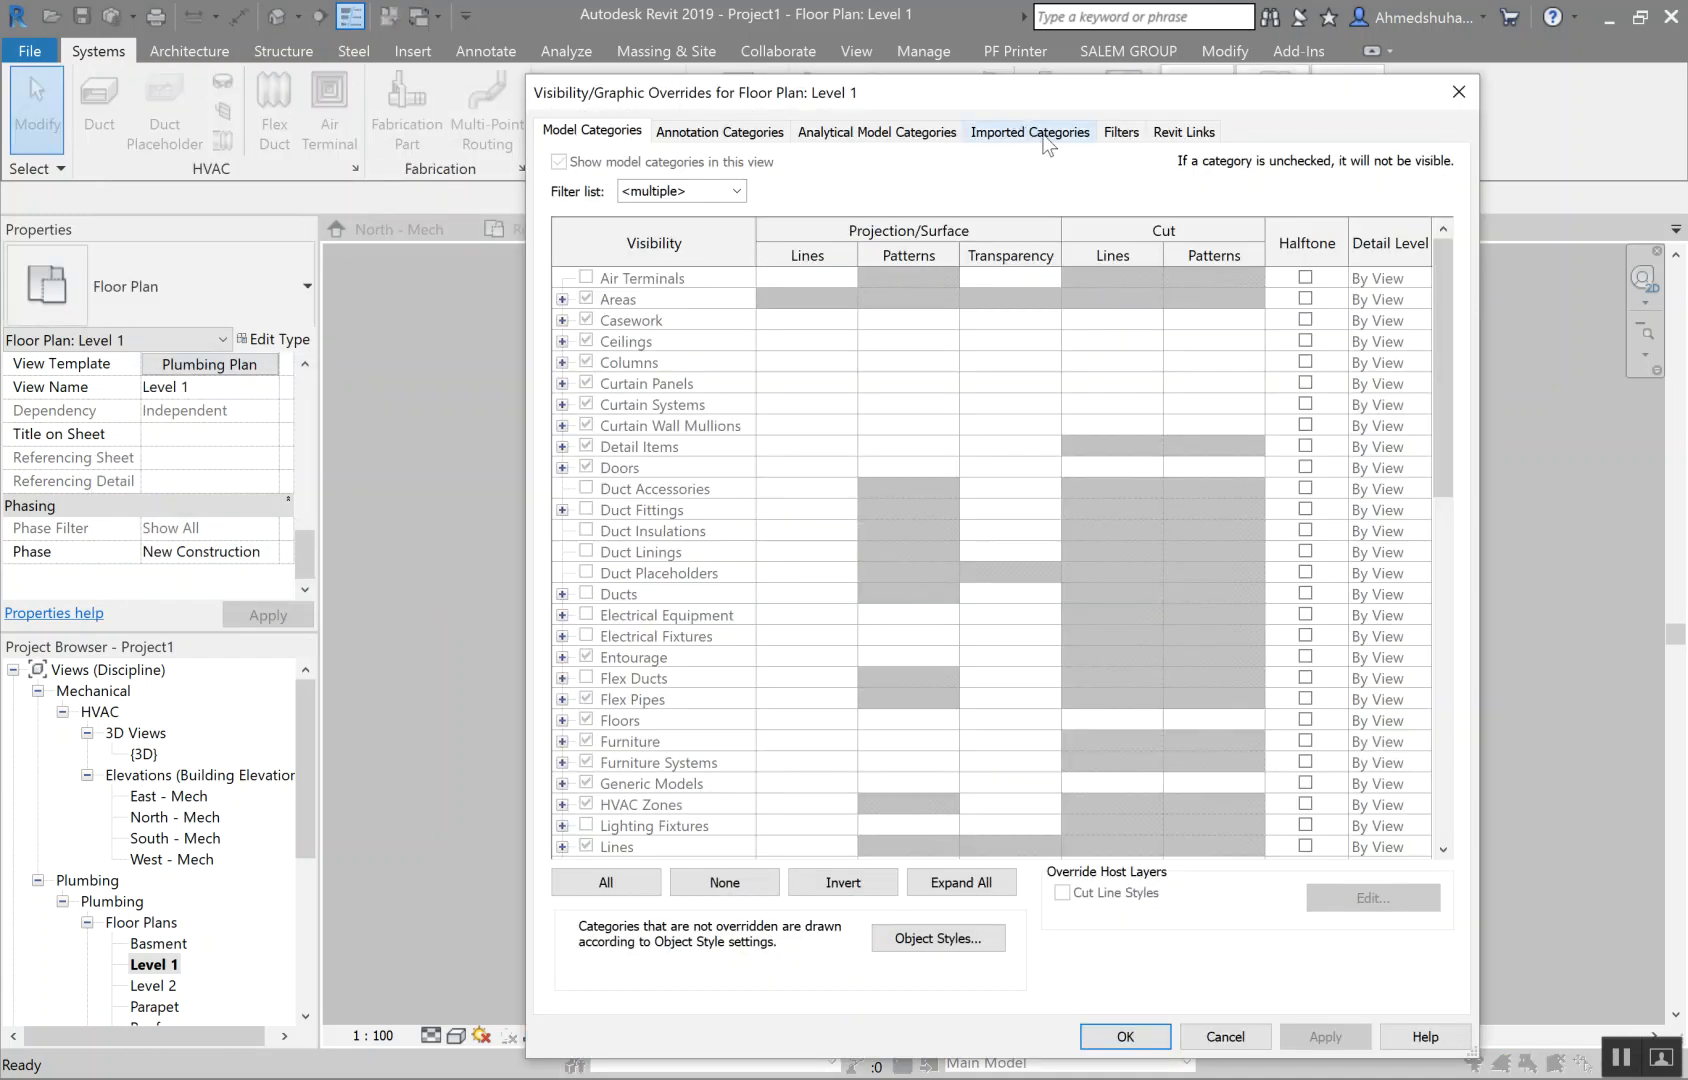
pyautogui.click(1120, 130)
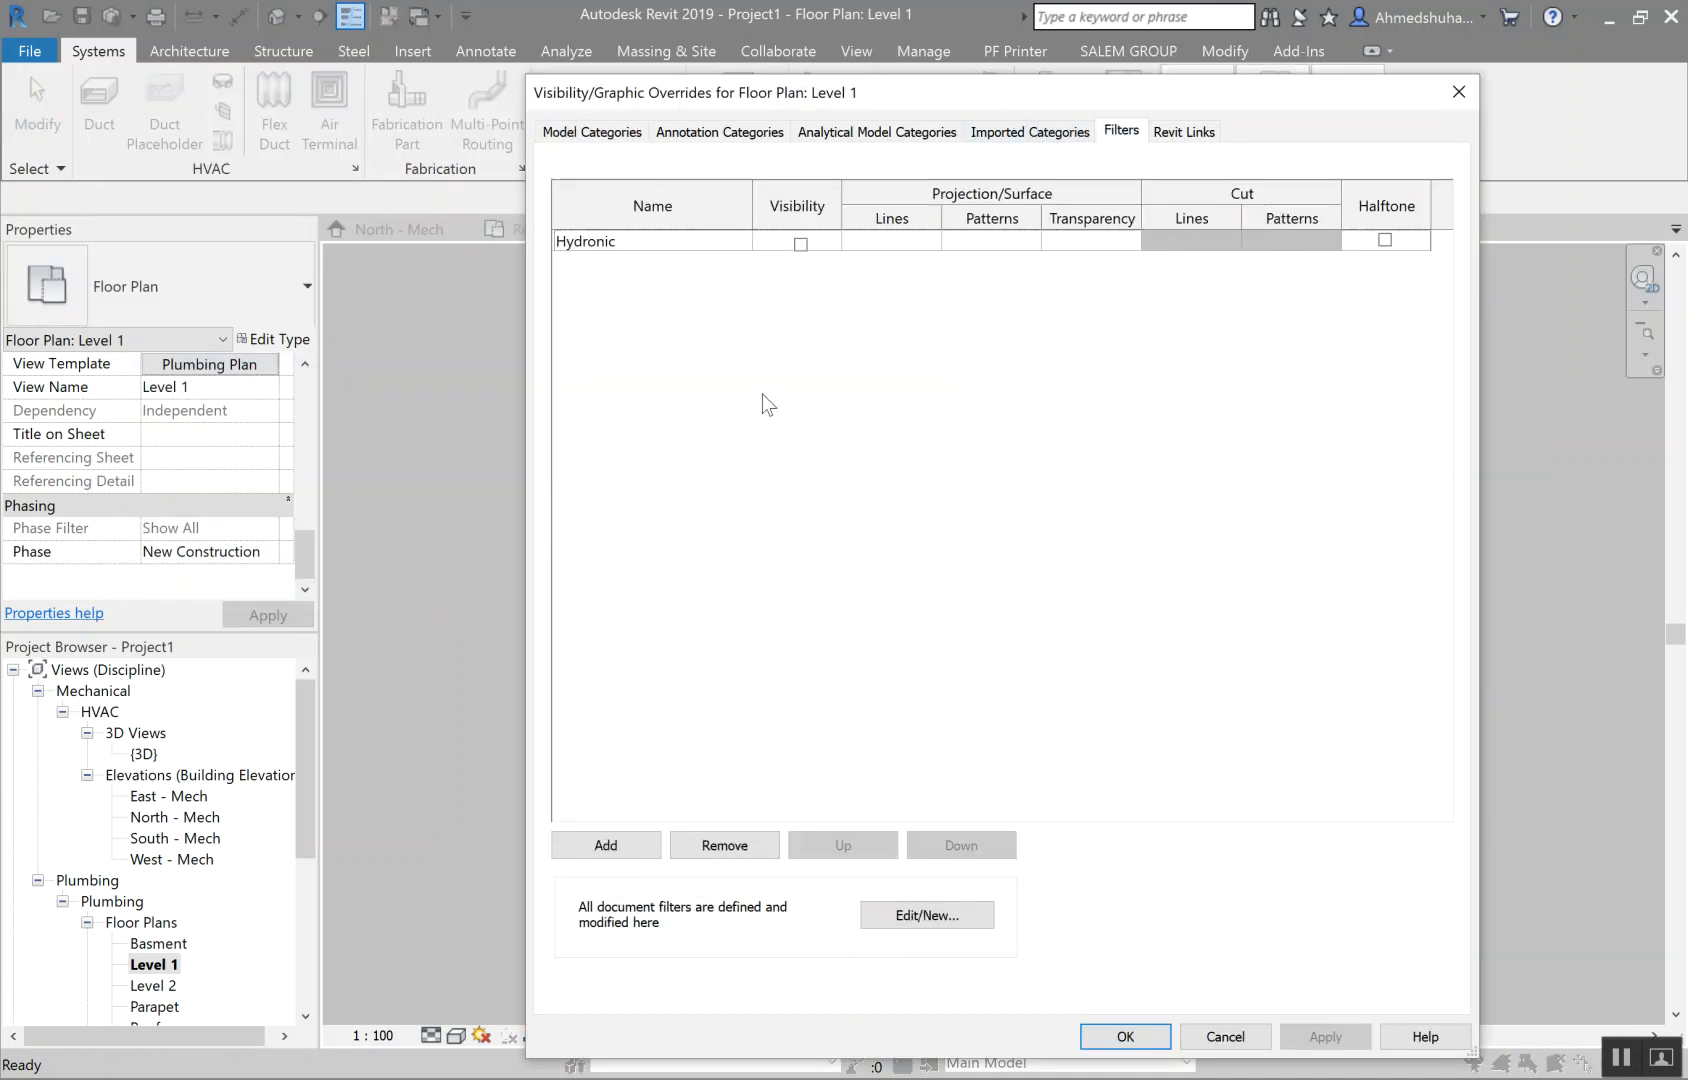
pyautogui.click(800, 244)
pyautogui.click(1125, 1036)
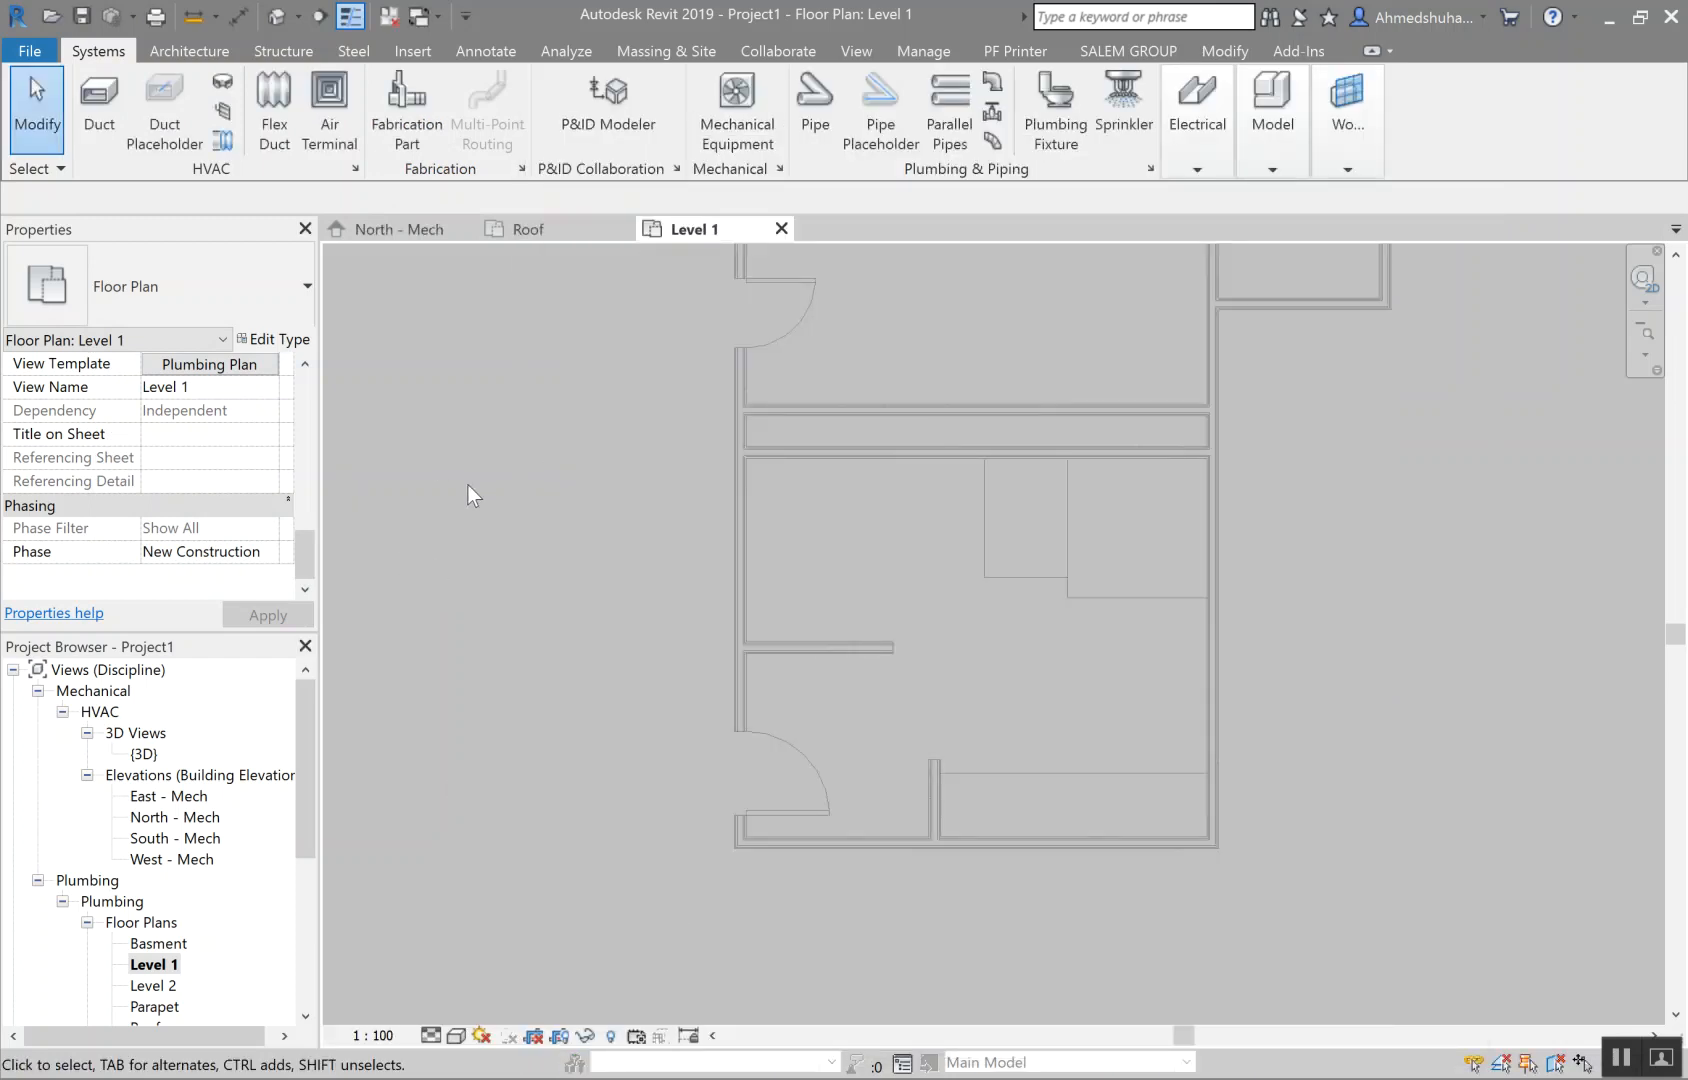
# Step: Draw a 4.000" PVC pipe outside the building's left wall, about 2300 mm horizontally, turning 90° downward at its right end
pyautogui.click(820, 101)
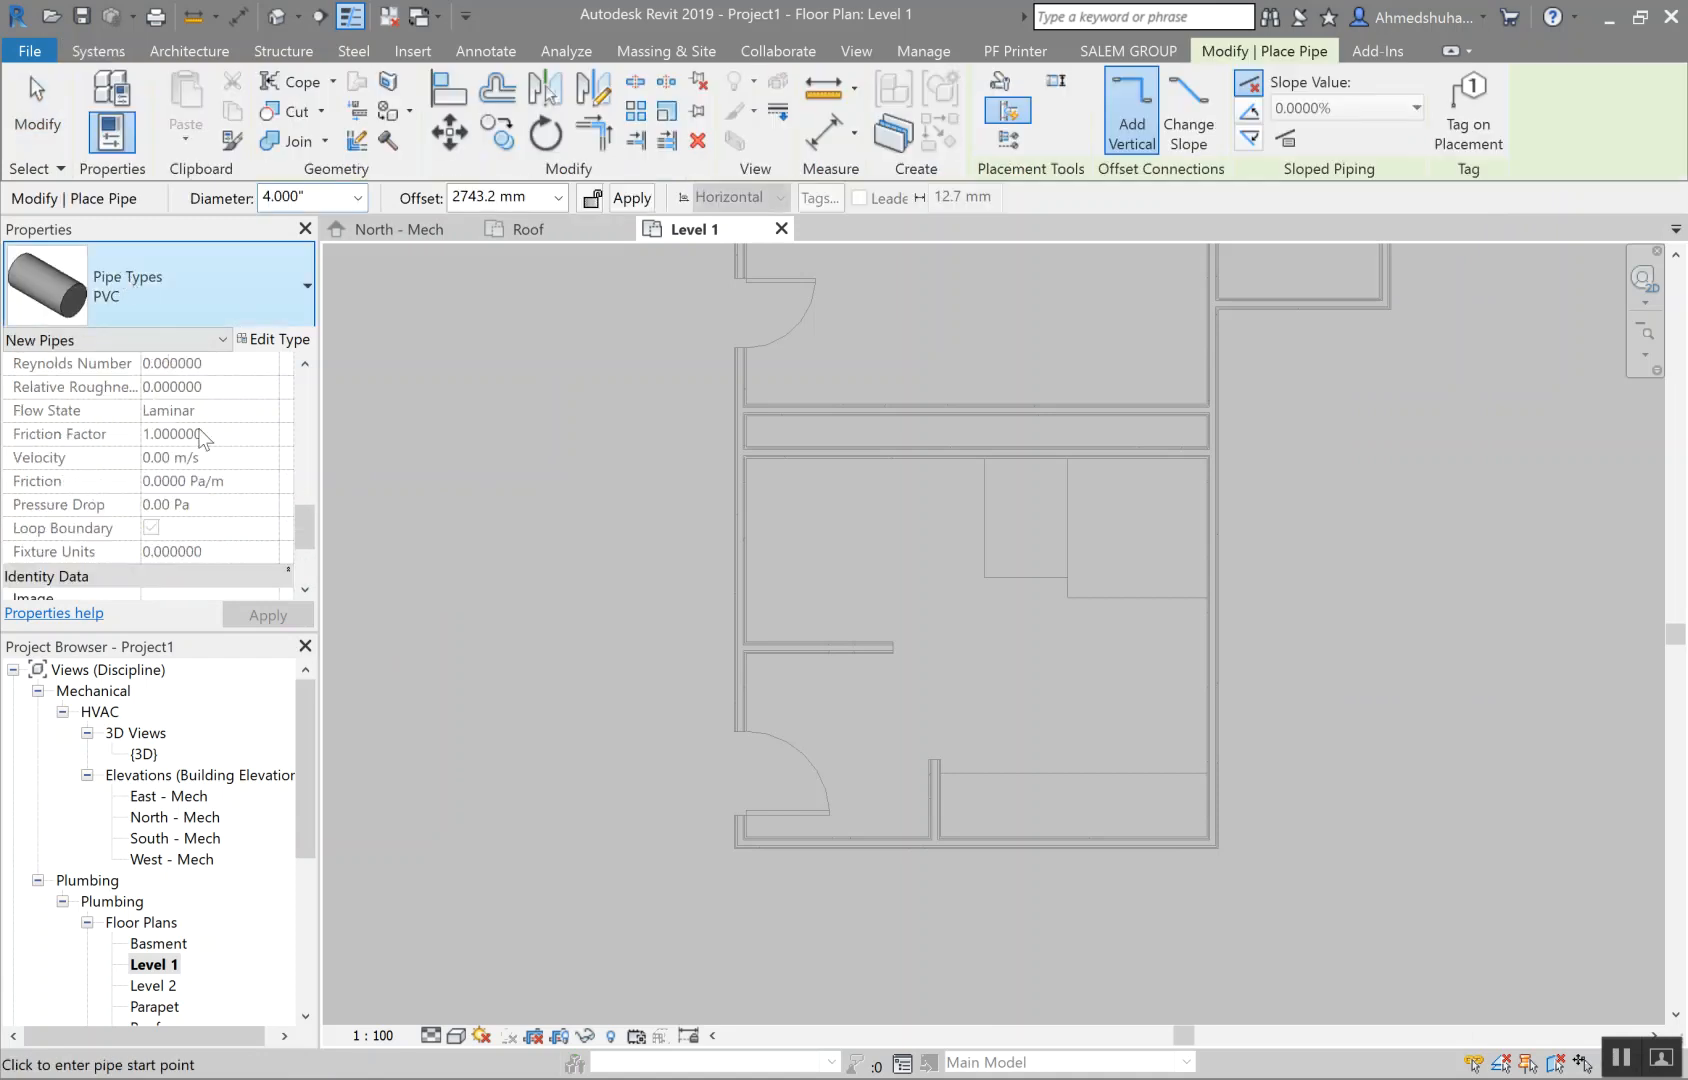
pyautogui.scroll(5, 186, 456)
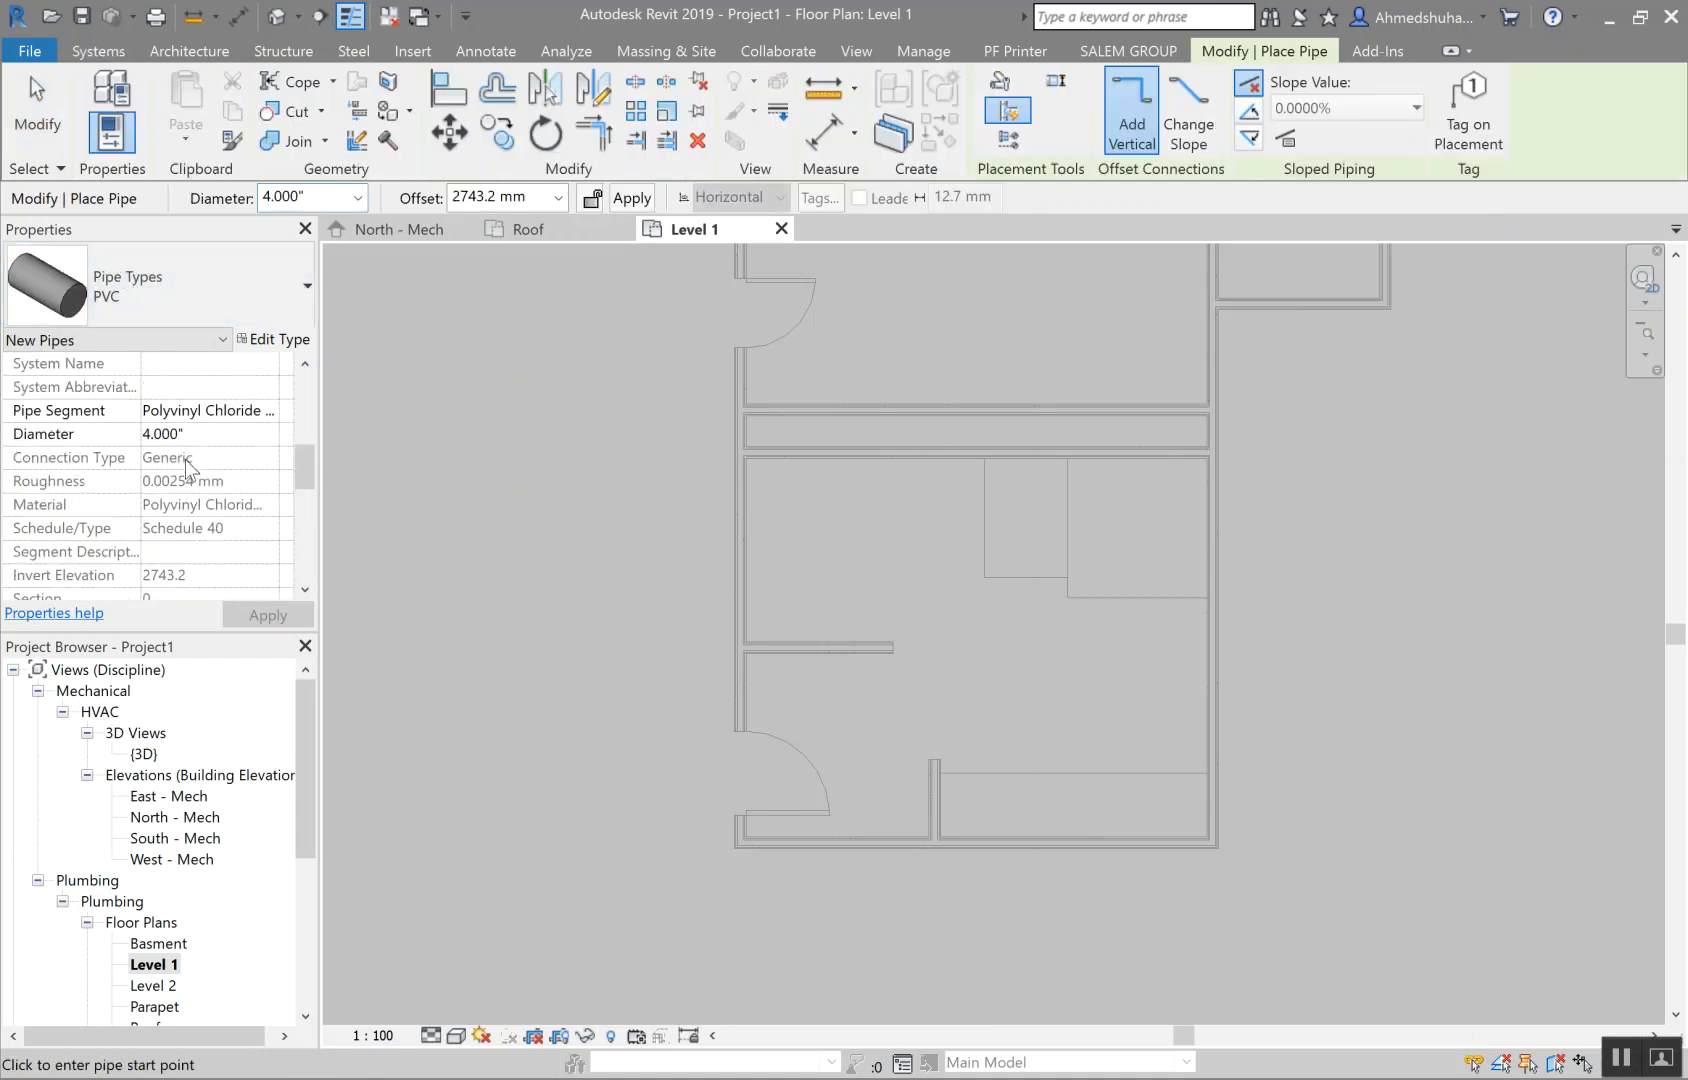
pyautogui.click(488, 491)
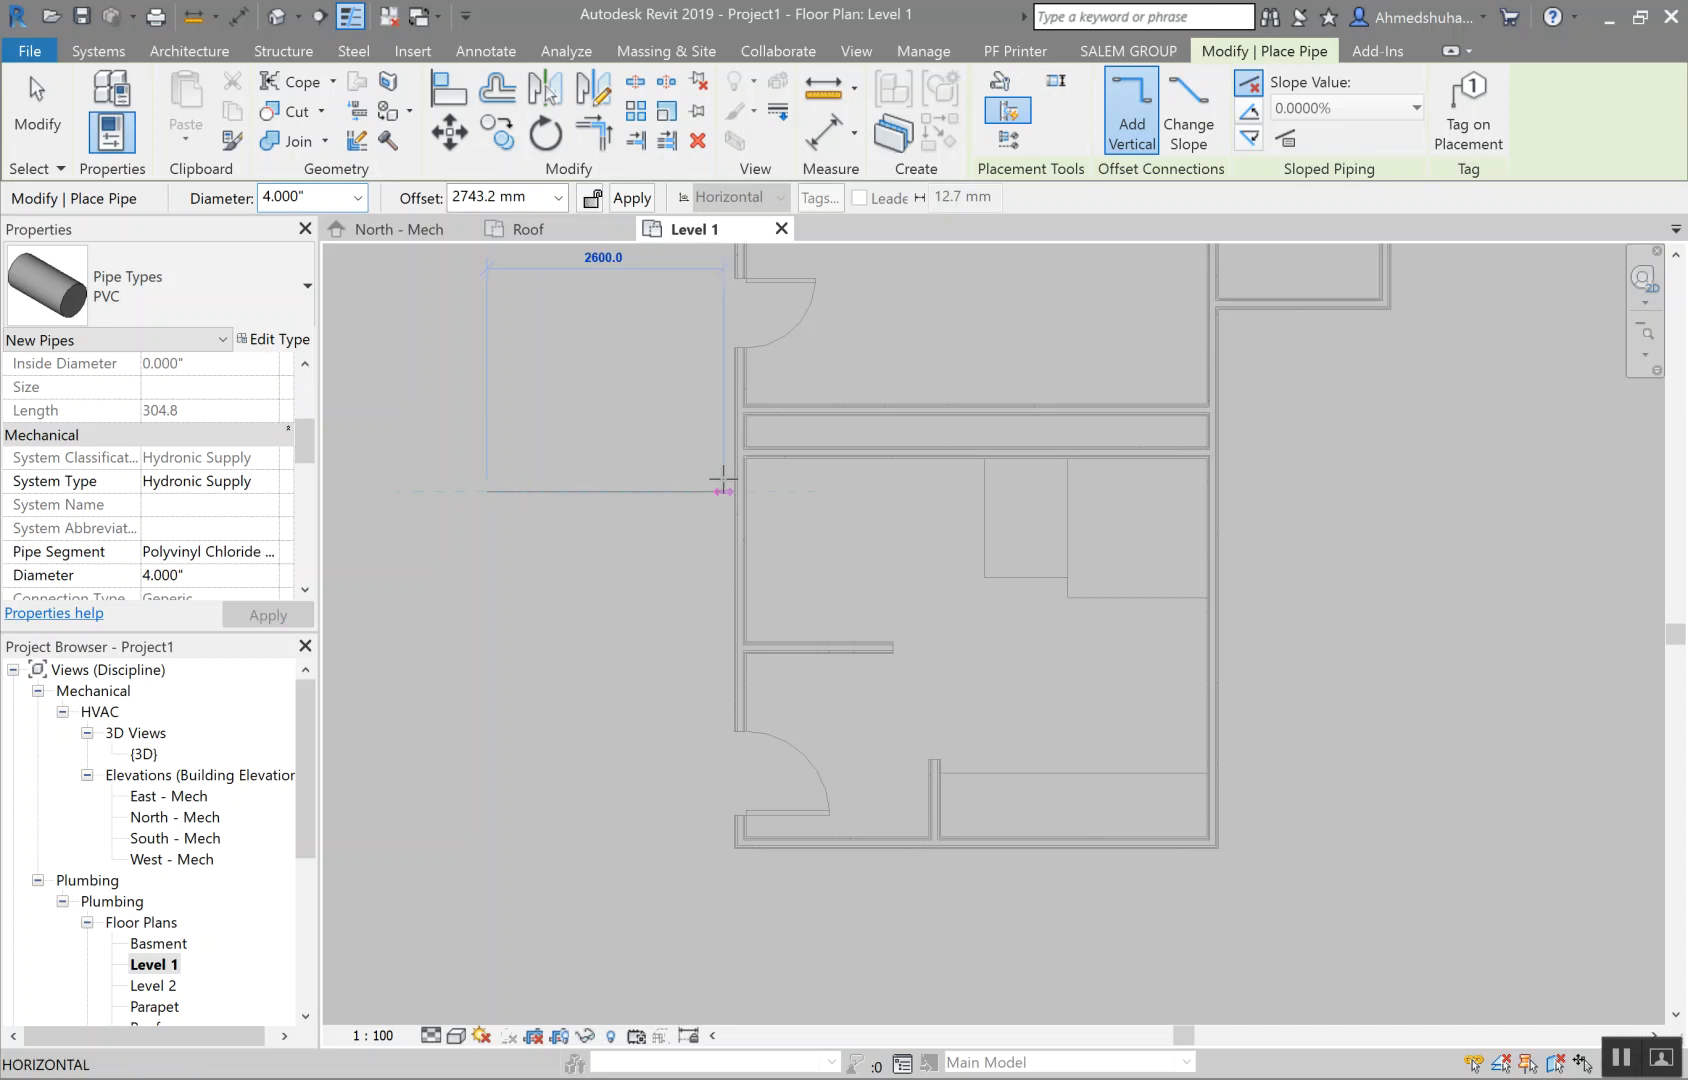
pyautogui.click(707, 630)
pyautogui.click(707, 628)
pyautogui.press('Escape')
pyautogui.press('Escape')
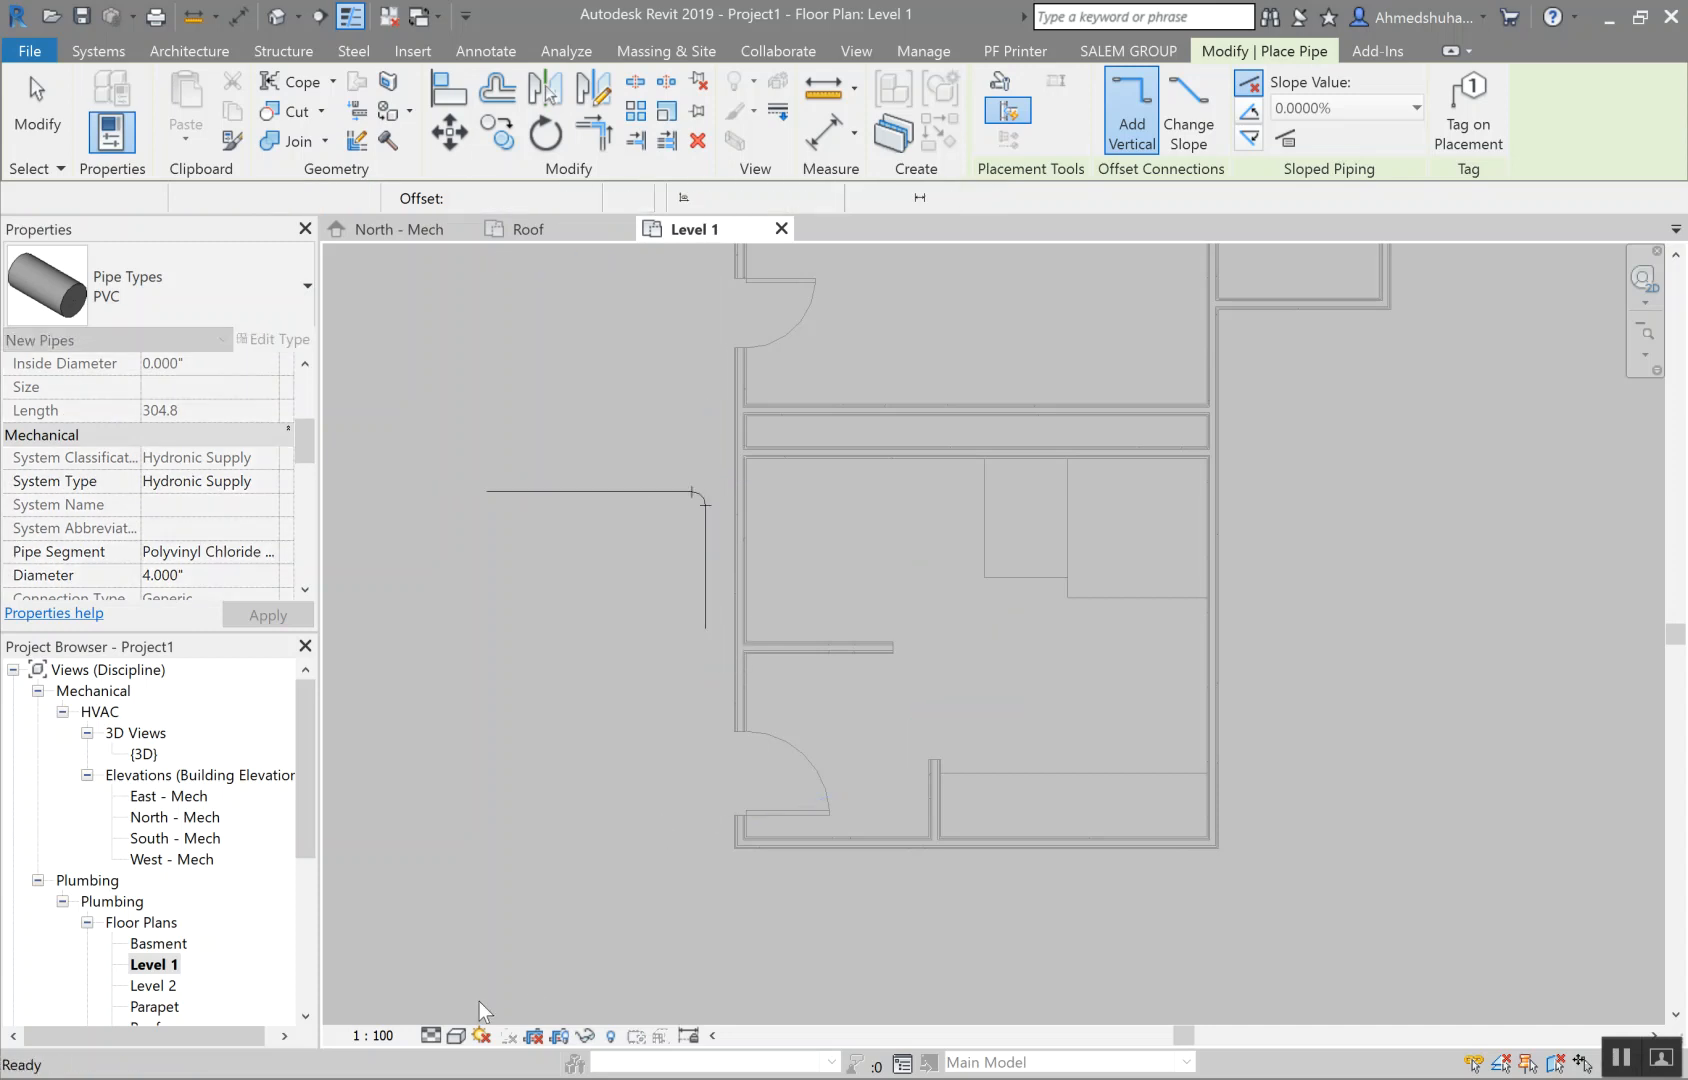
# Step: Exclude View Scale, Display Model and Detail Level from the Plumbing Plan view template
pyautogui.click(432, 1036)
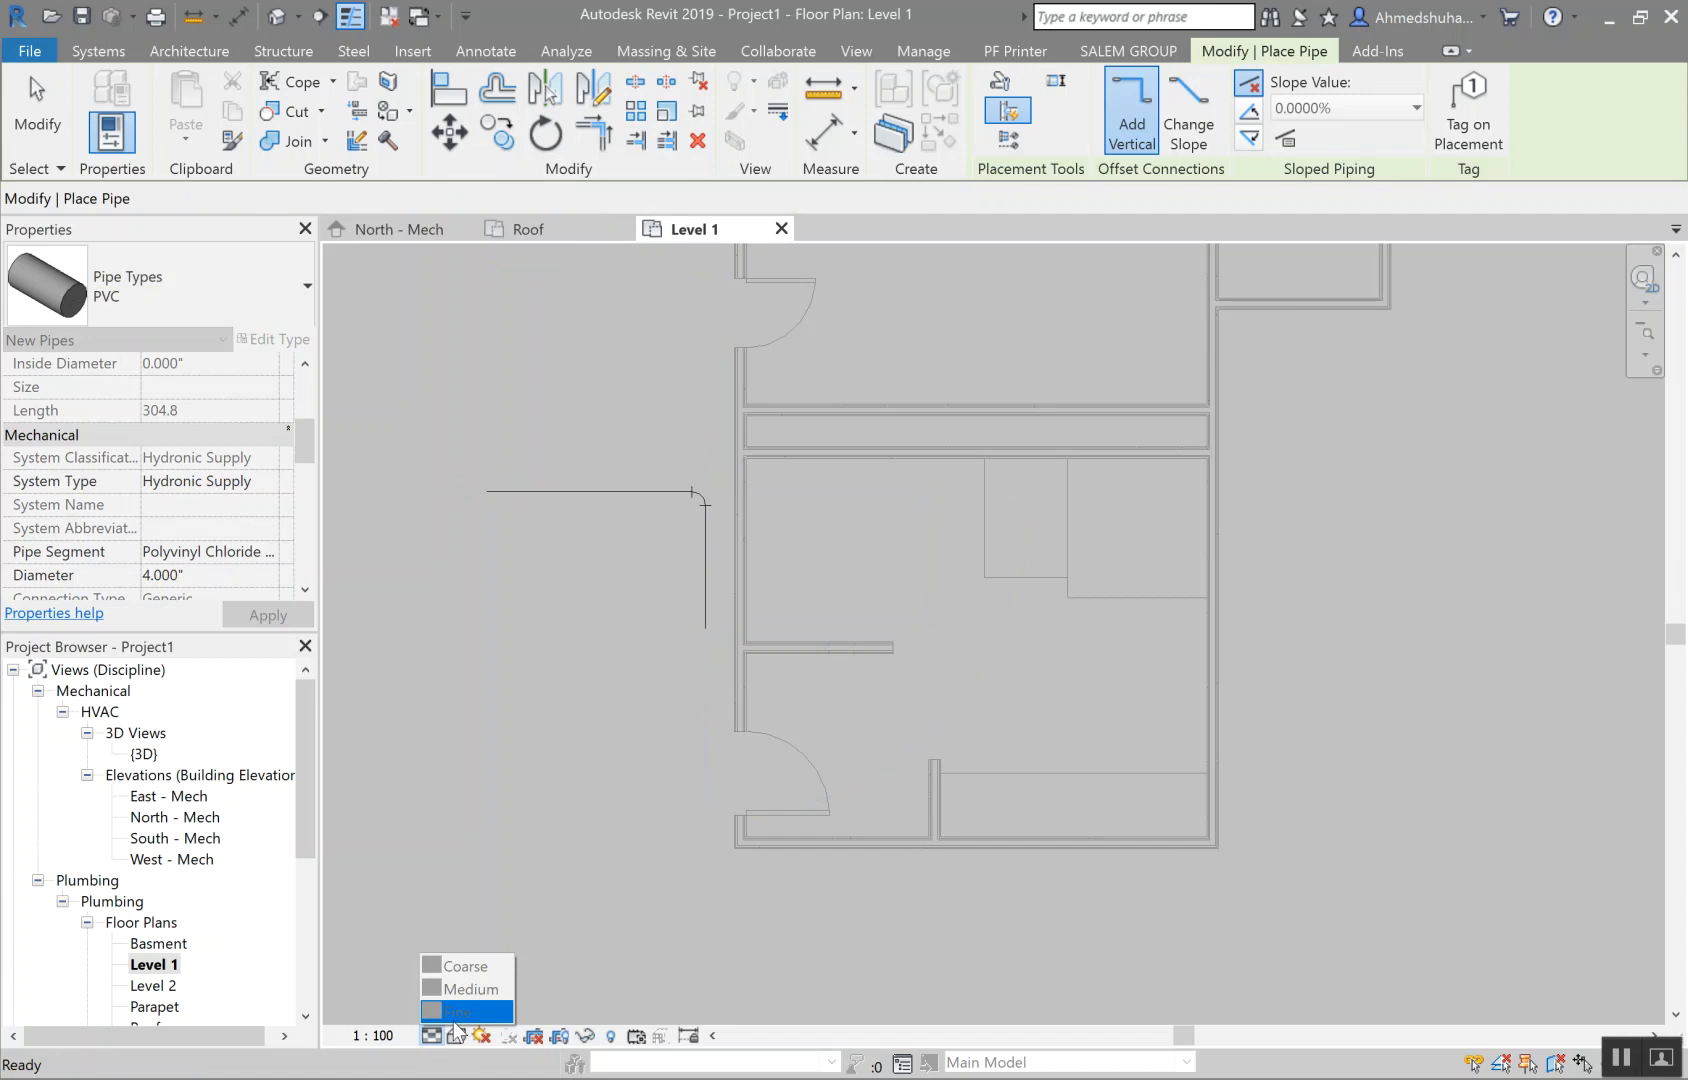
pyautogui.press('Escape')
pyautogui.press('Escape')
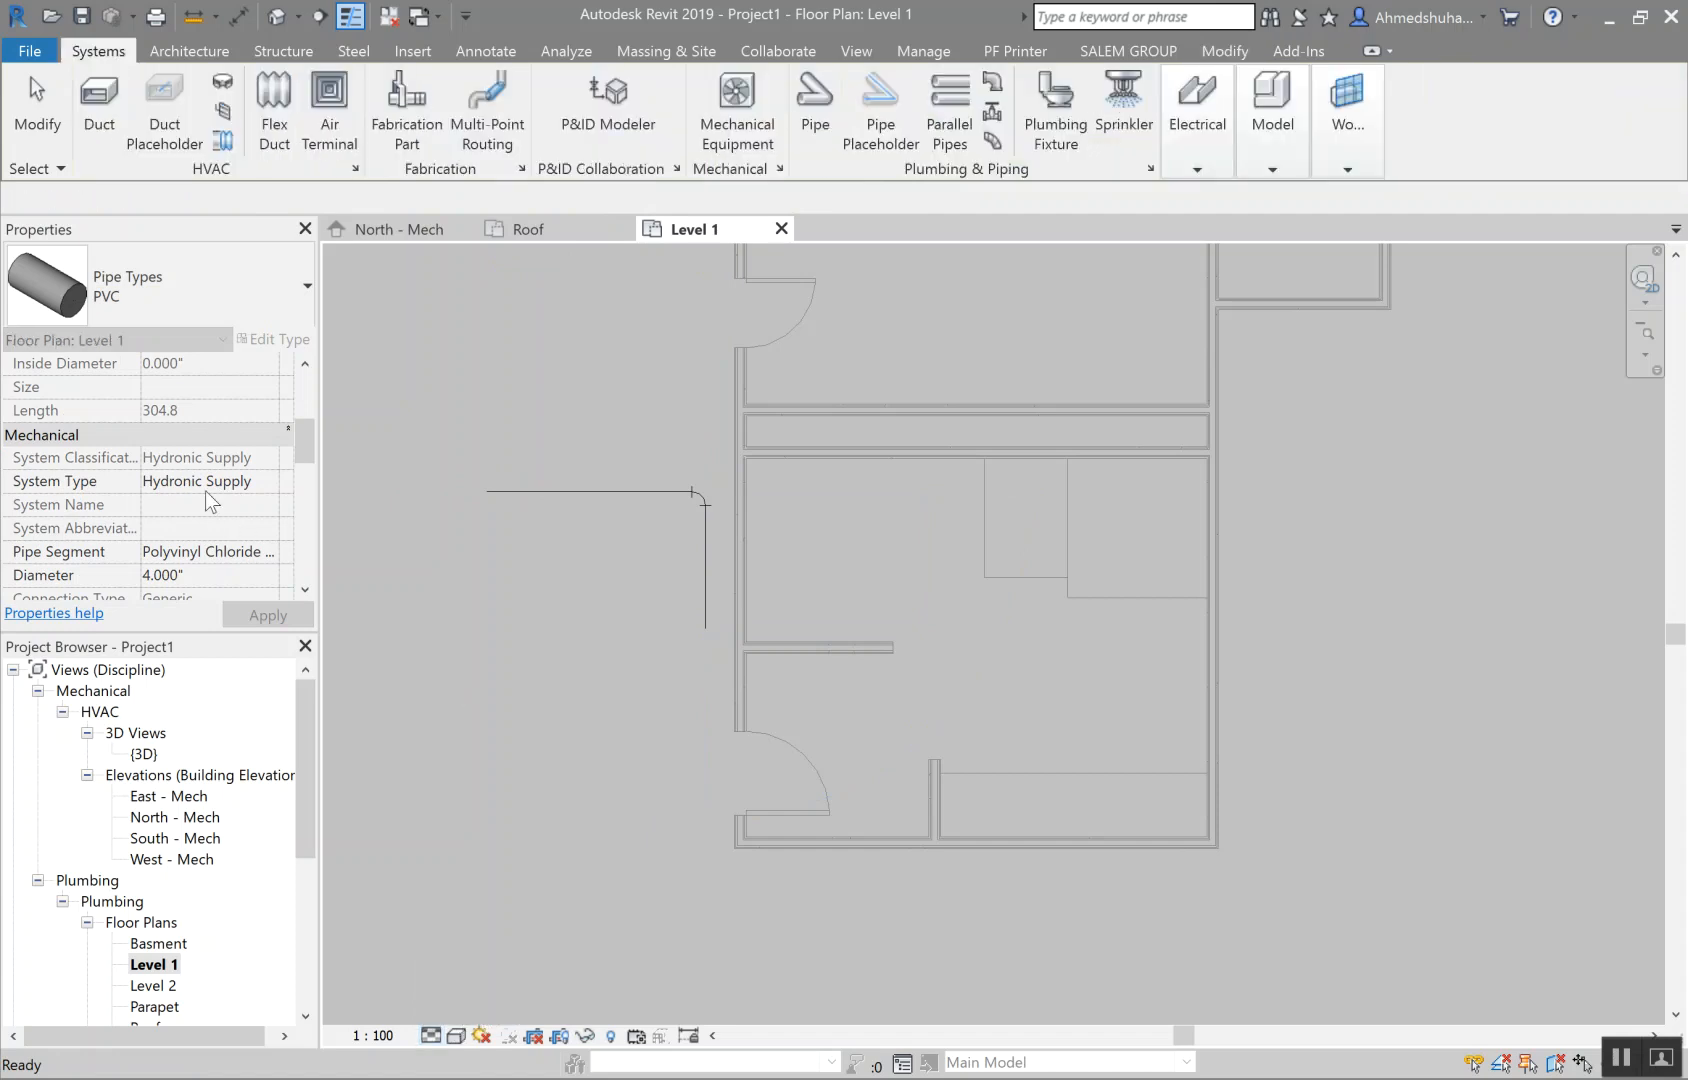
pyautogui.scroll(-2, 212, 491)
pyautogui.click(220, 388)
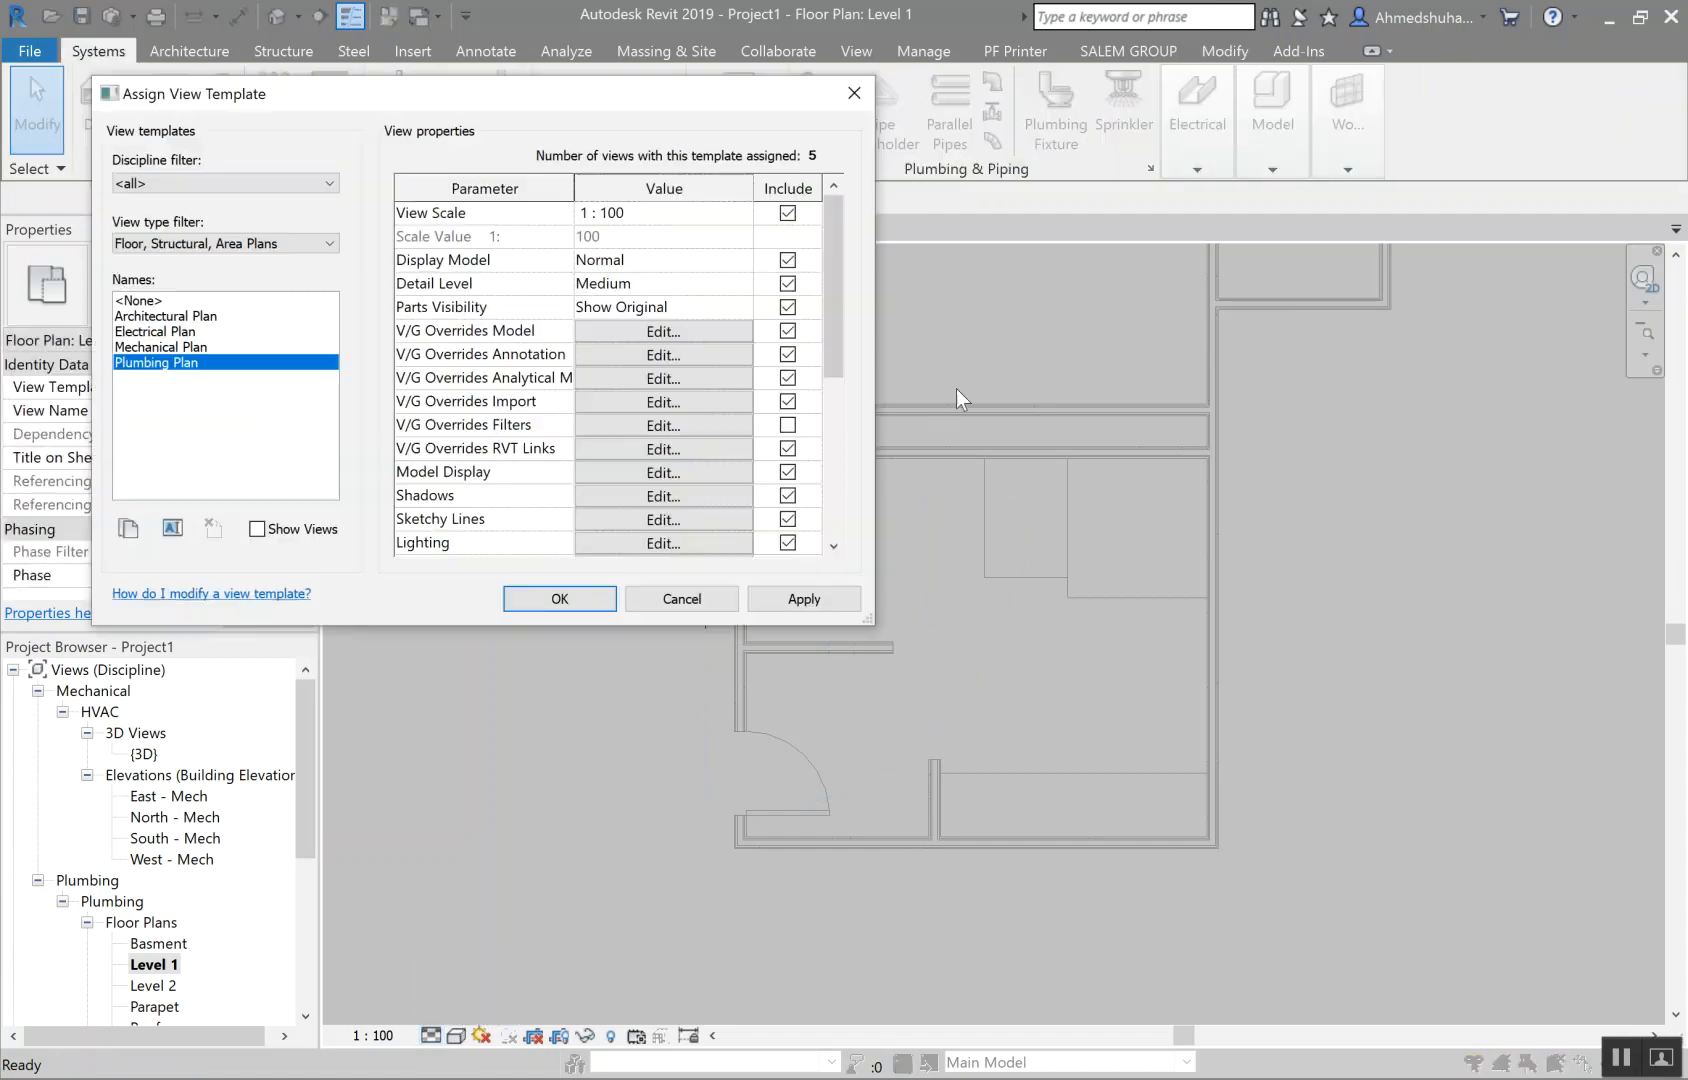
pyautogui.click(788, 212)
pyautogui.click(788, 259)
pyautogui.click(788, 283)
pyautogui.click(560, 599)
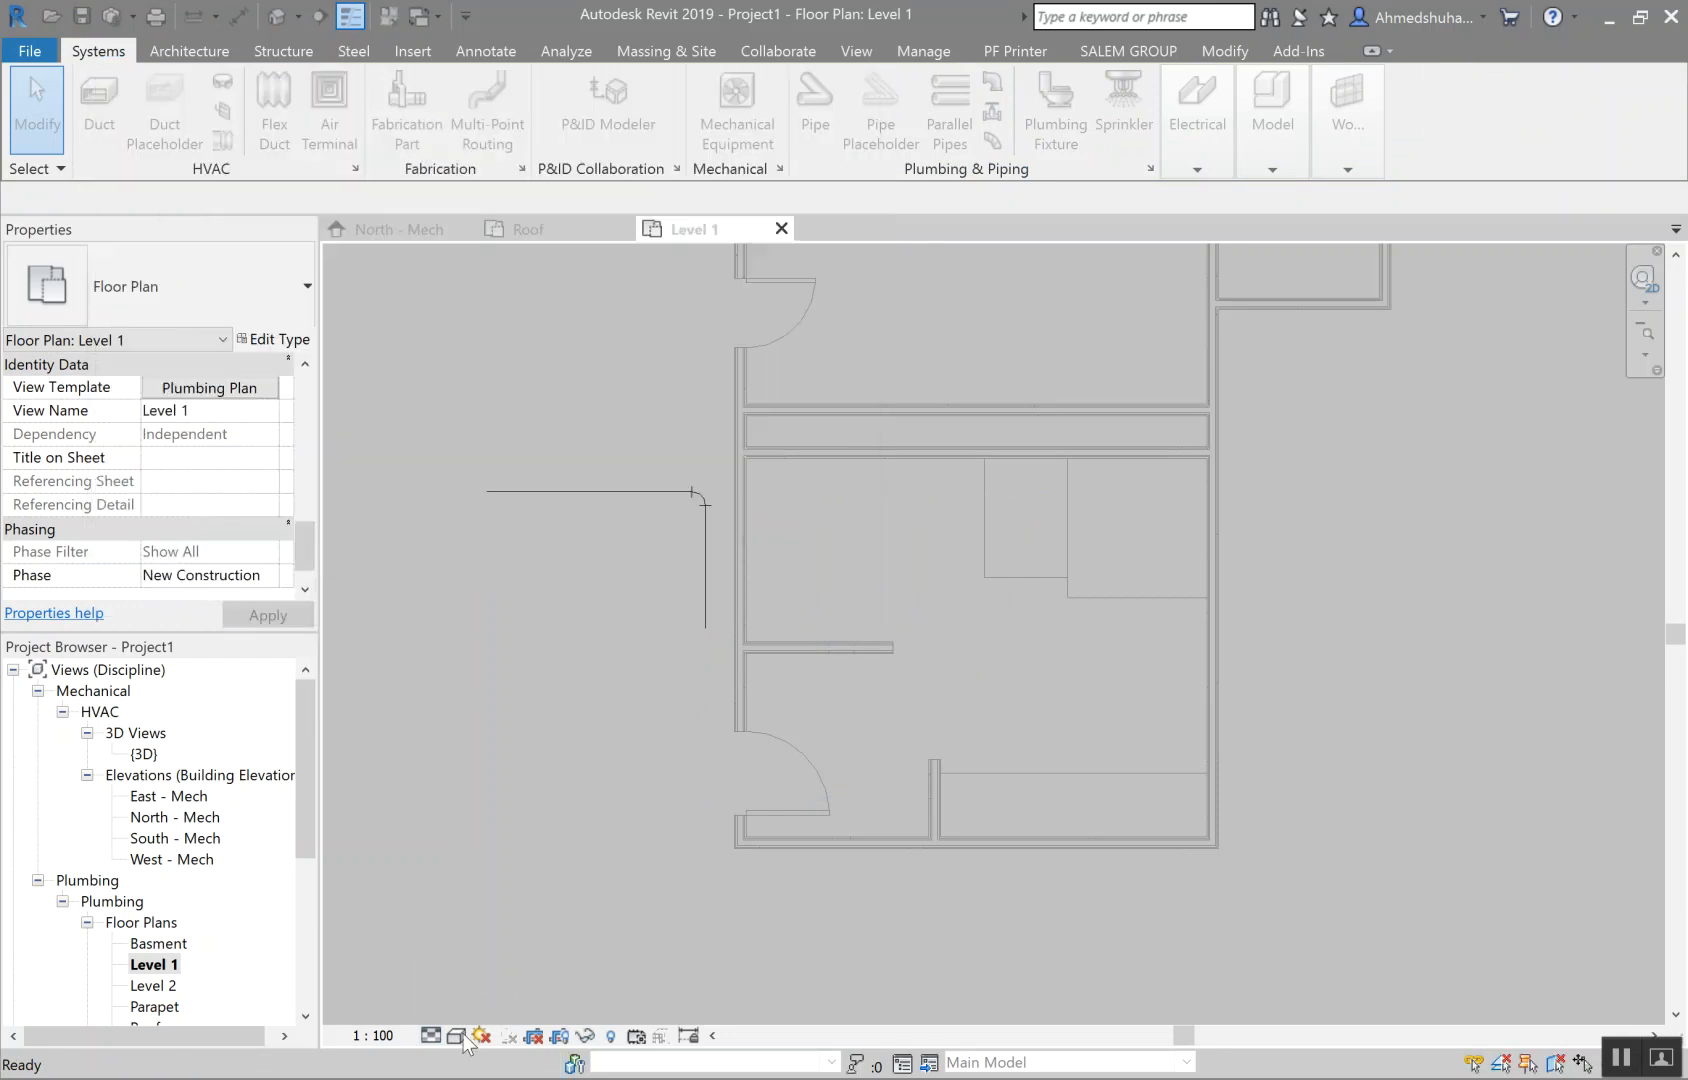
# Step: Set the detail level of the Level 1 plan to Fine
pyautogui.click(432, 1035)
pyautogui.click(462, 1012)
pyautogui.scroll(5, 707, 491)
pyautogui.moveTo(578, 591); pyautogui.dragTo(765, 588, button='middle')
pyautogui.scroll(-1, 555, 525)
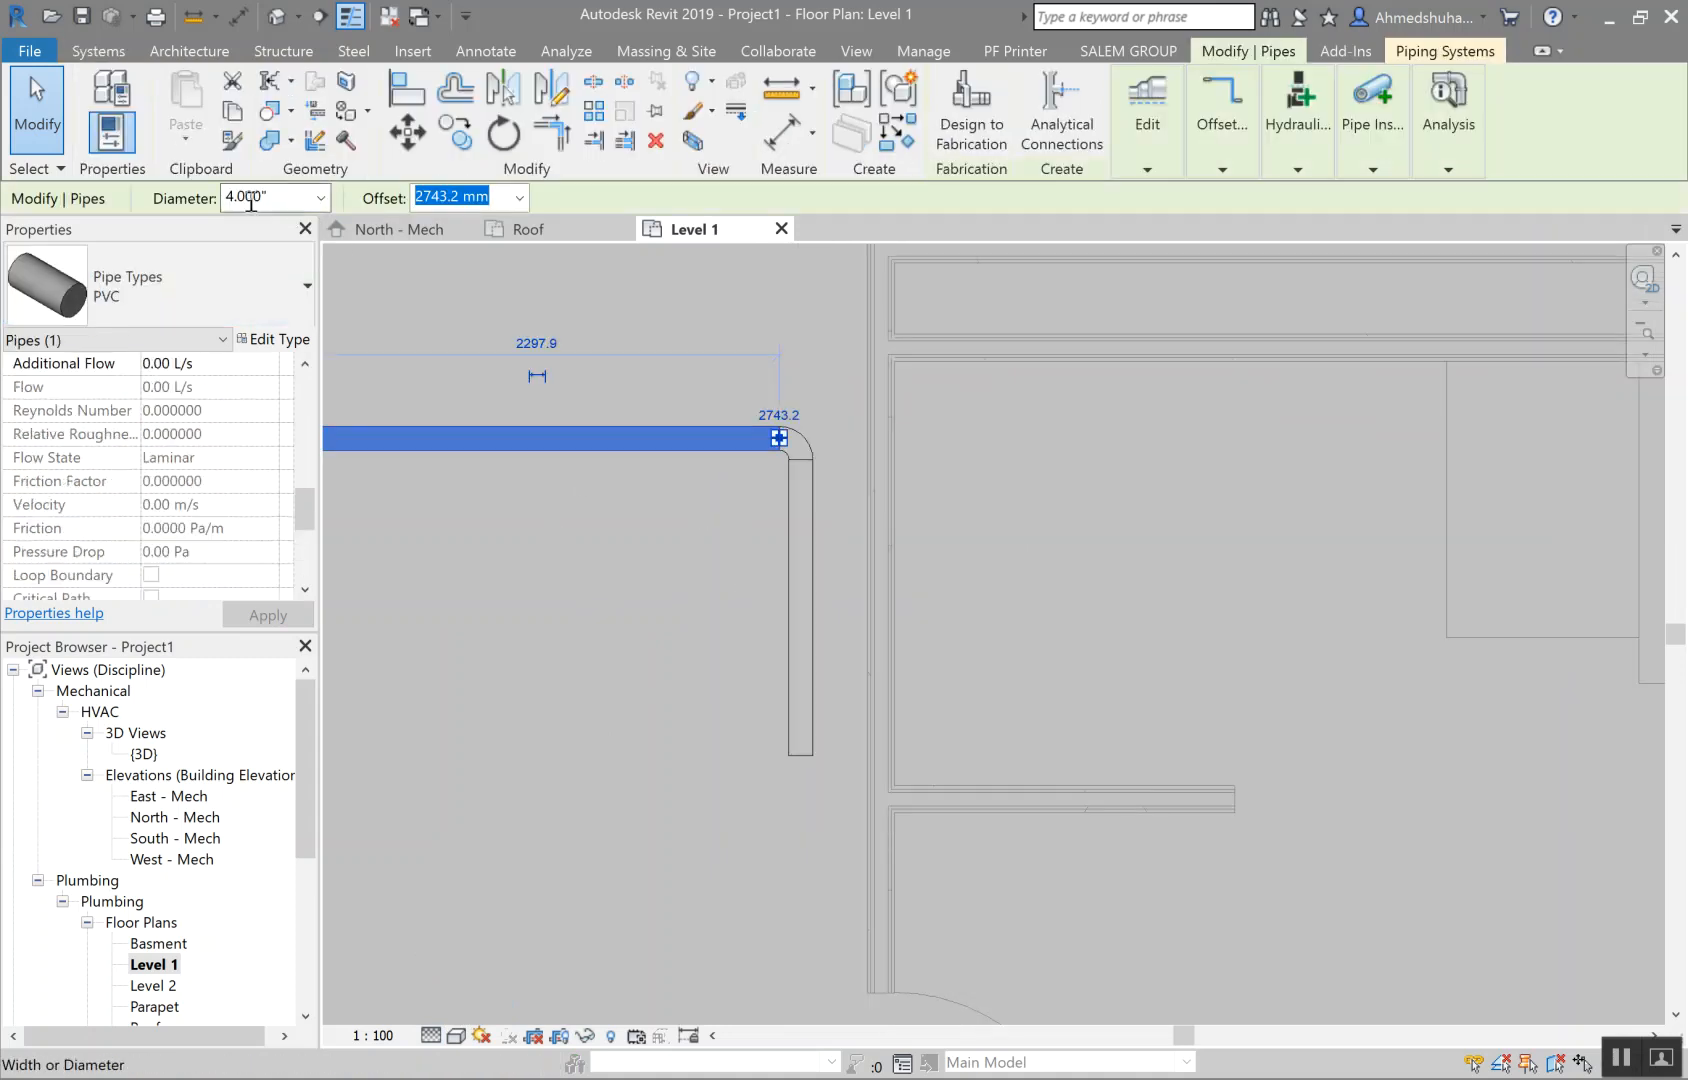
# Step: Check which elbow family is used at the corner of the 4.000" pipe run
pyautogui.scroll(4, 830, 400)
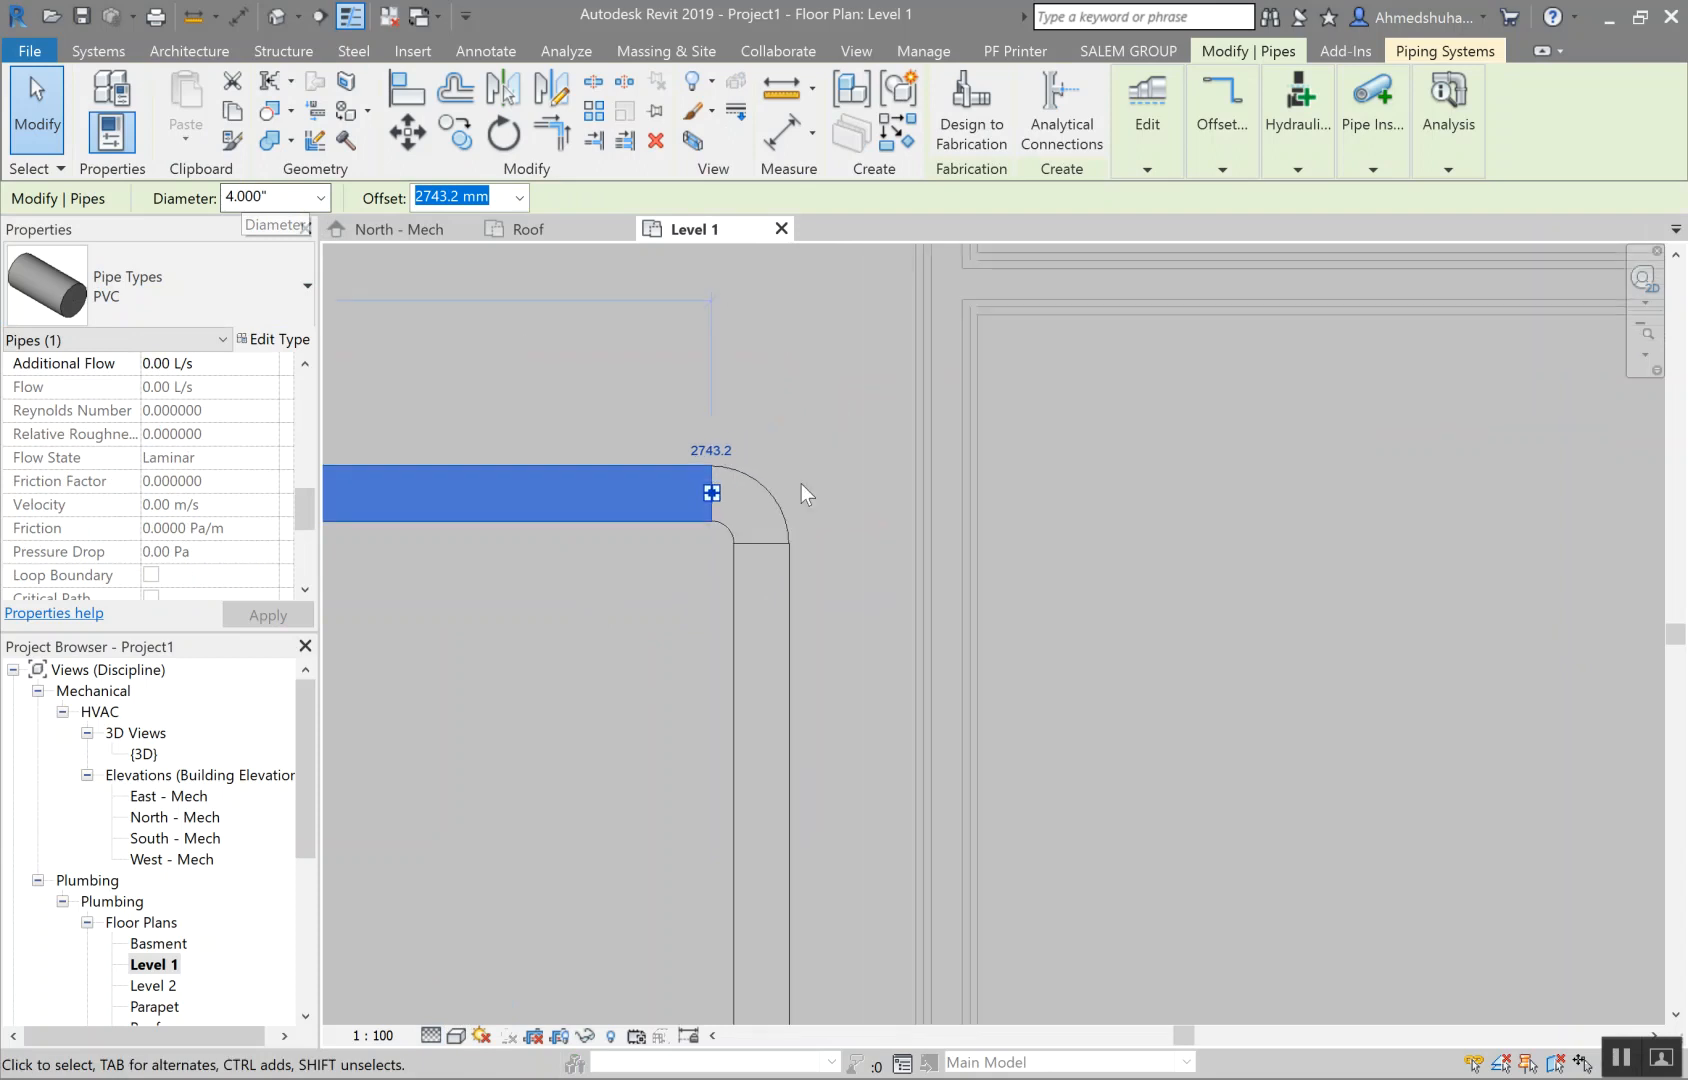
pyautogui.click(560, 741)
pyautogui.moveTo(560, 741); pyautogui.dragTo(855, 400)
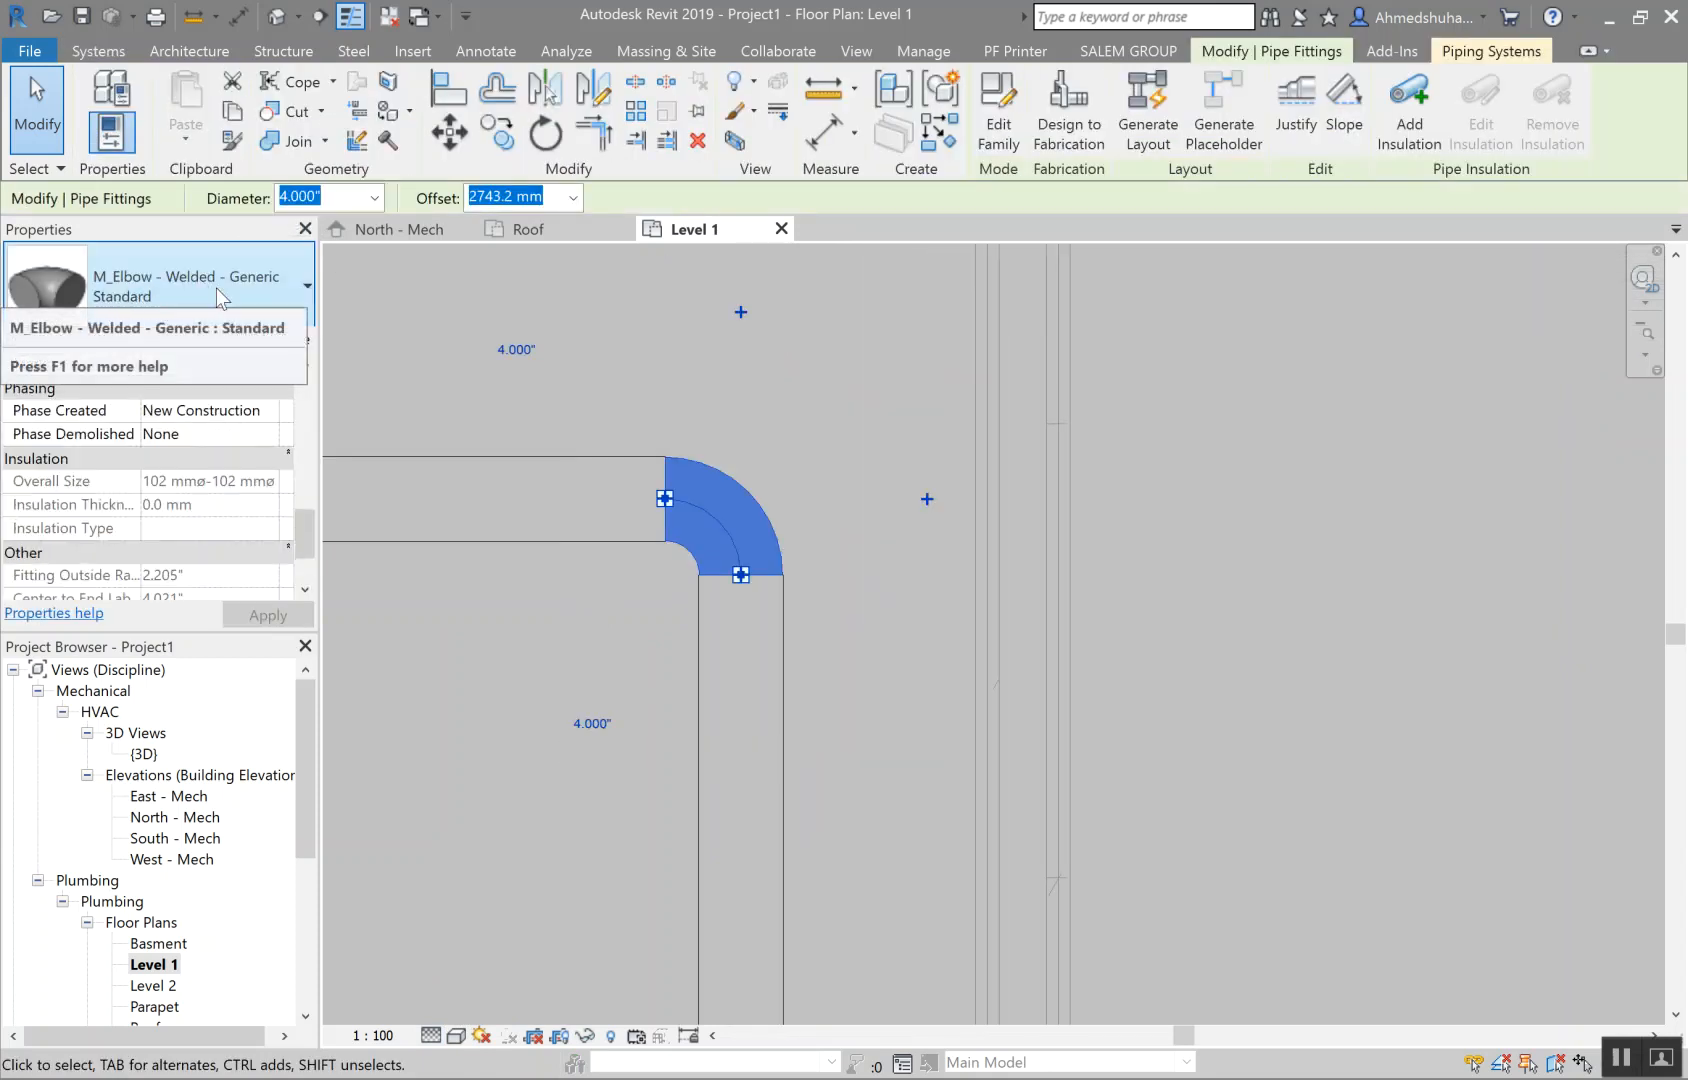
pyautogui.scroll(-5, 580, 598)
pyautogui.click(598, 603)
pyautogui.scroll(-4, 601, 601)
pyautogui.moveTo(570, 651); pyautogui.dragTo(791, 531, button='middle')
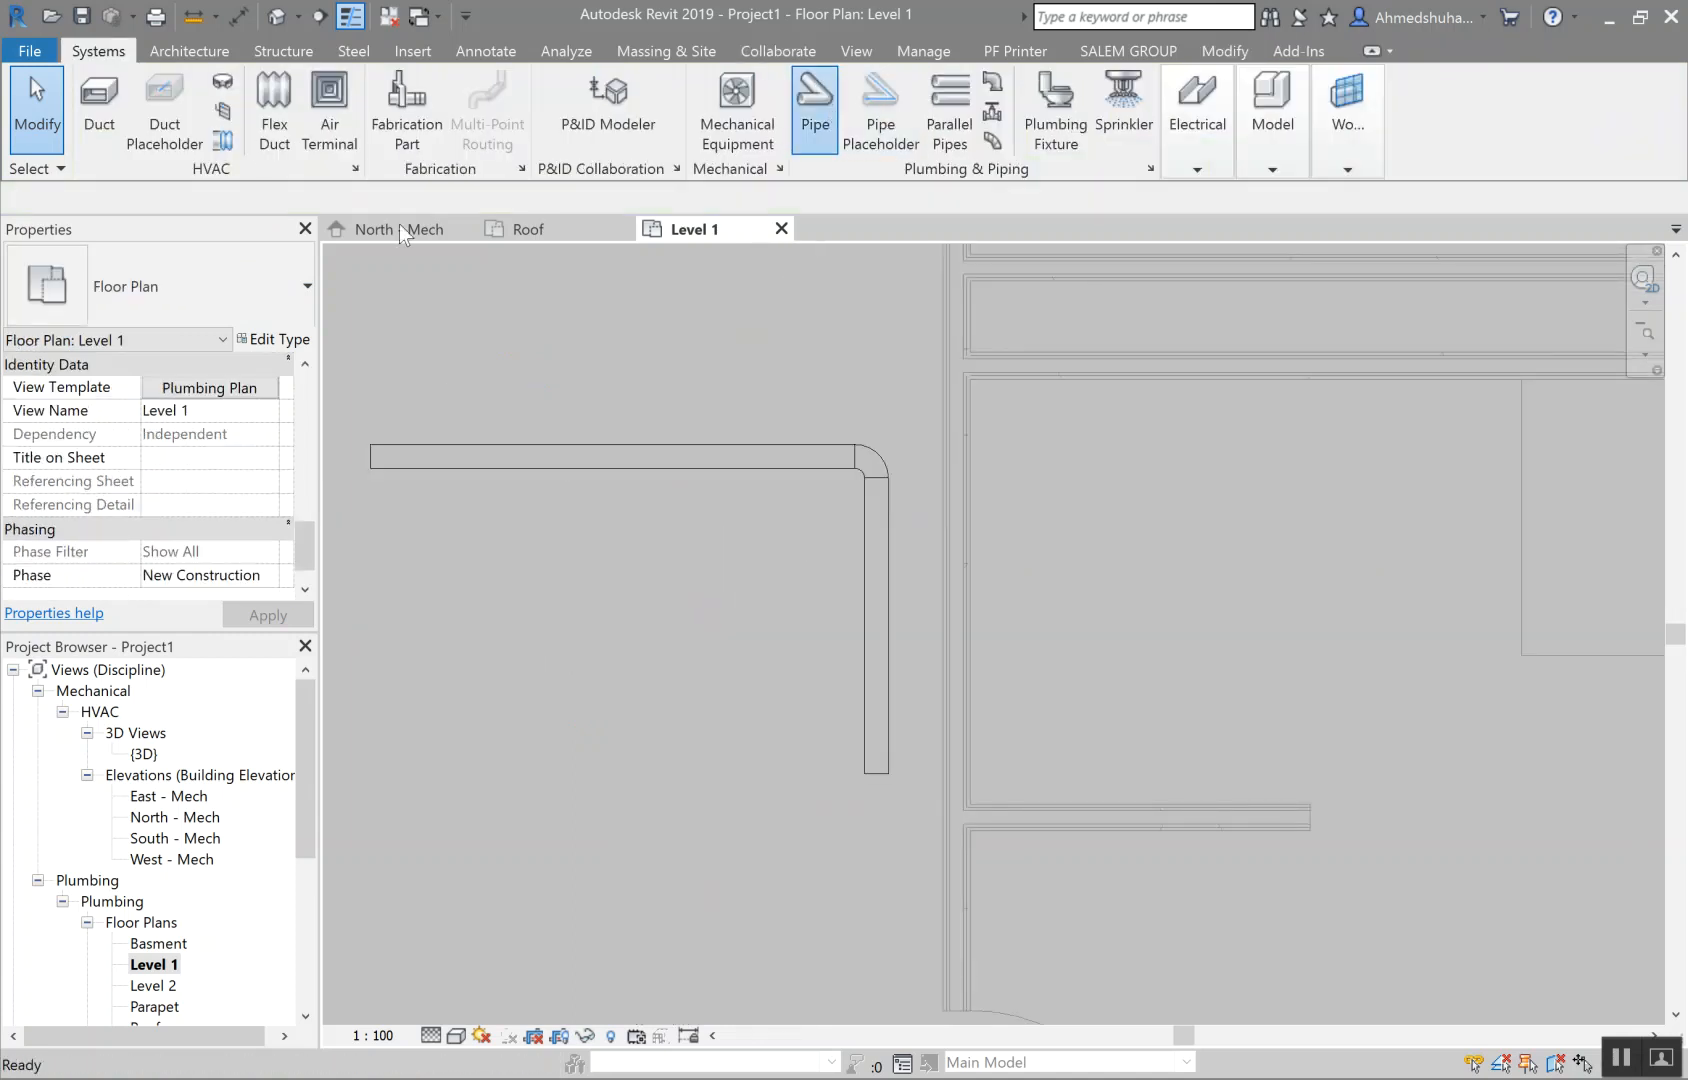
# Step: Draw a 1.500" PVC pipe inside the larger run, horizontal first, turning 90° downward for about 700 mm
pyautogui.press('p')
pyautogui.press('i')
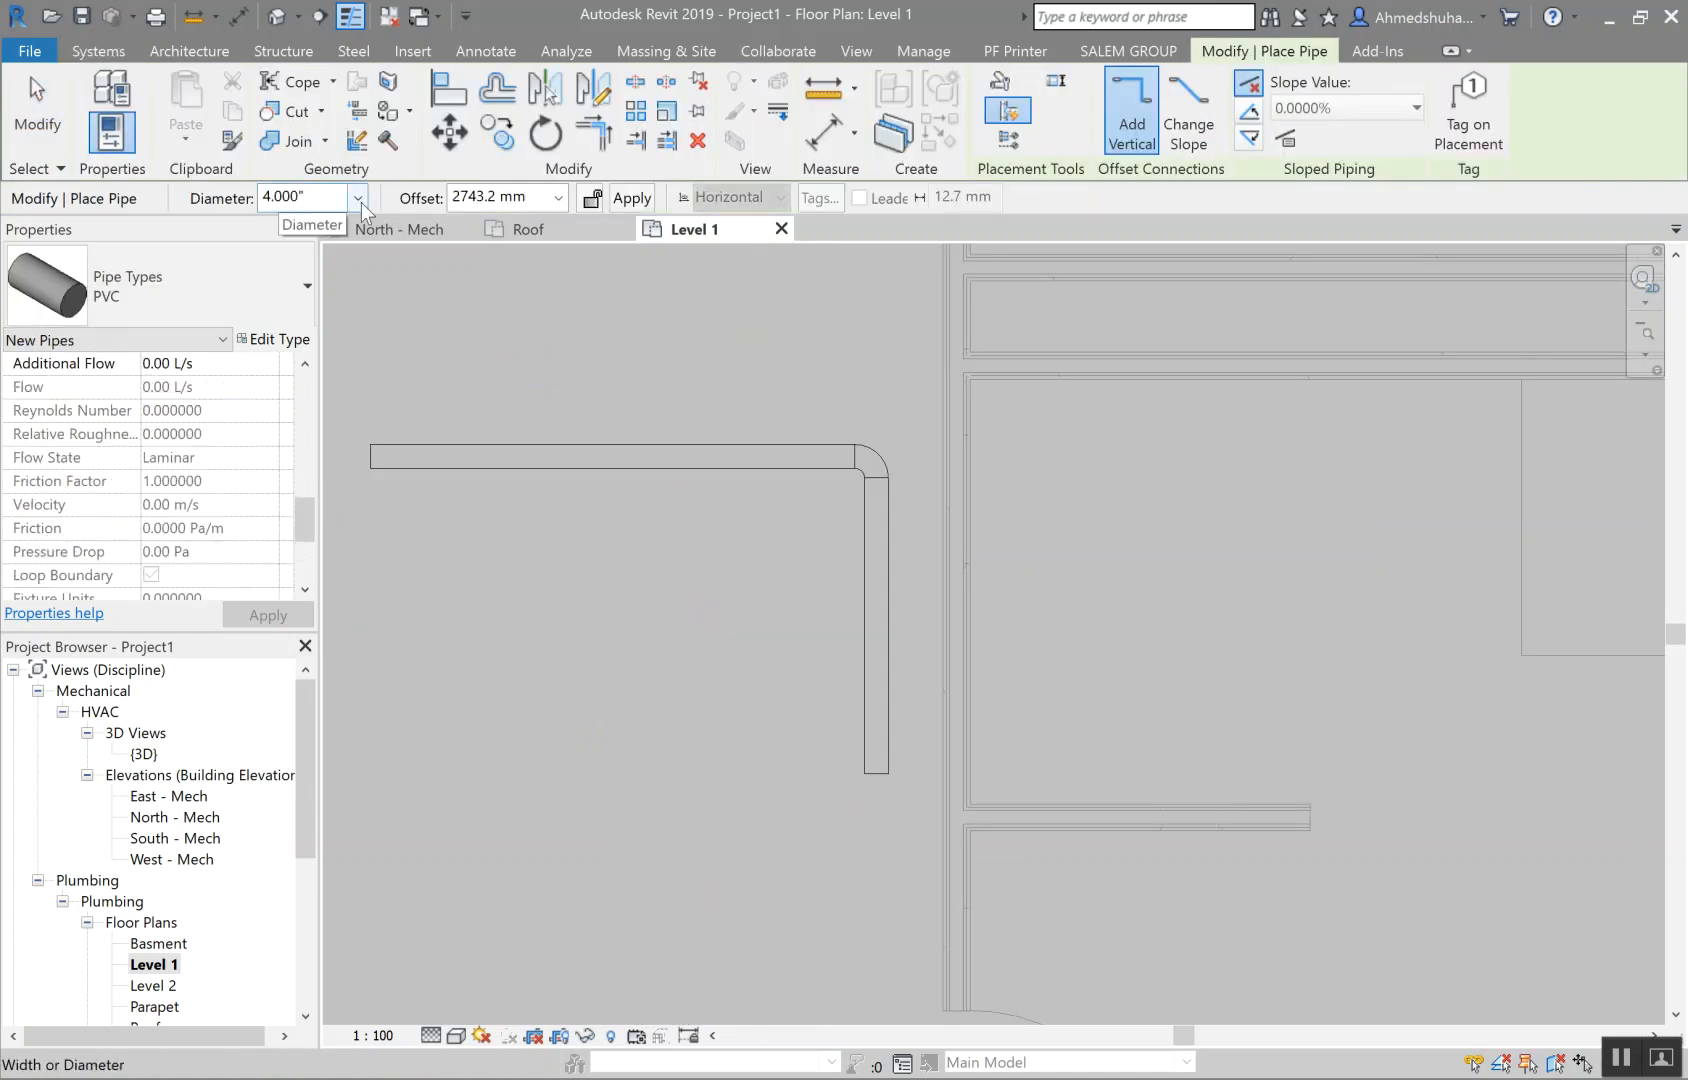
pyautogui.click(358, 198)
pyautogui.click(299, 298)
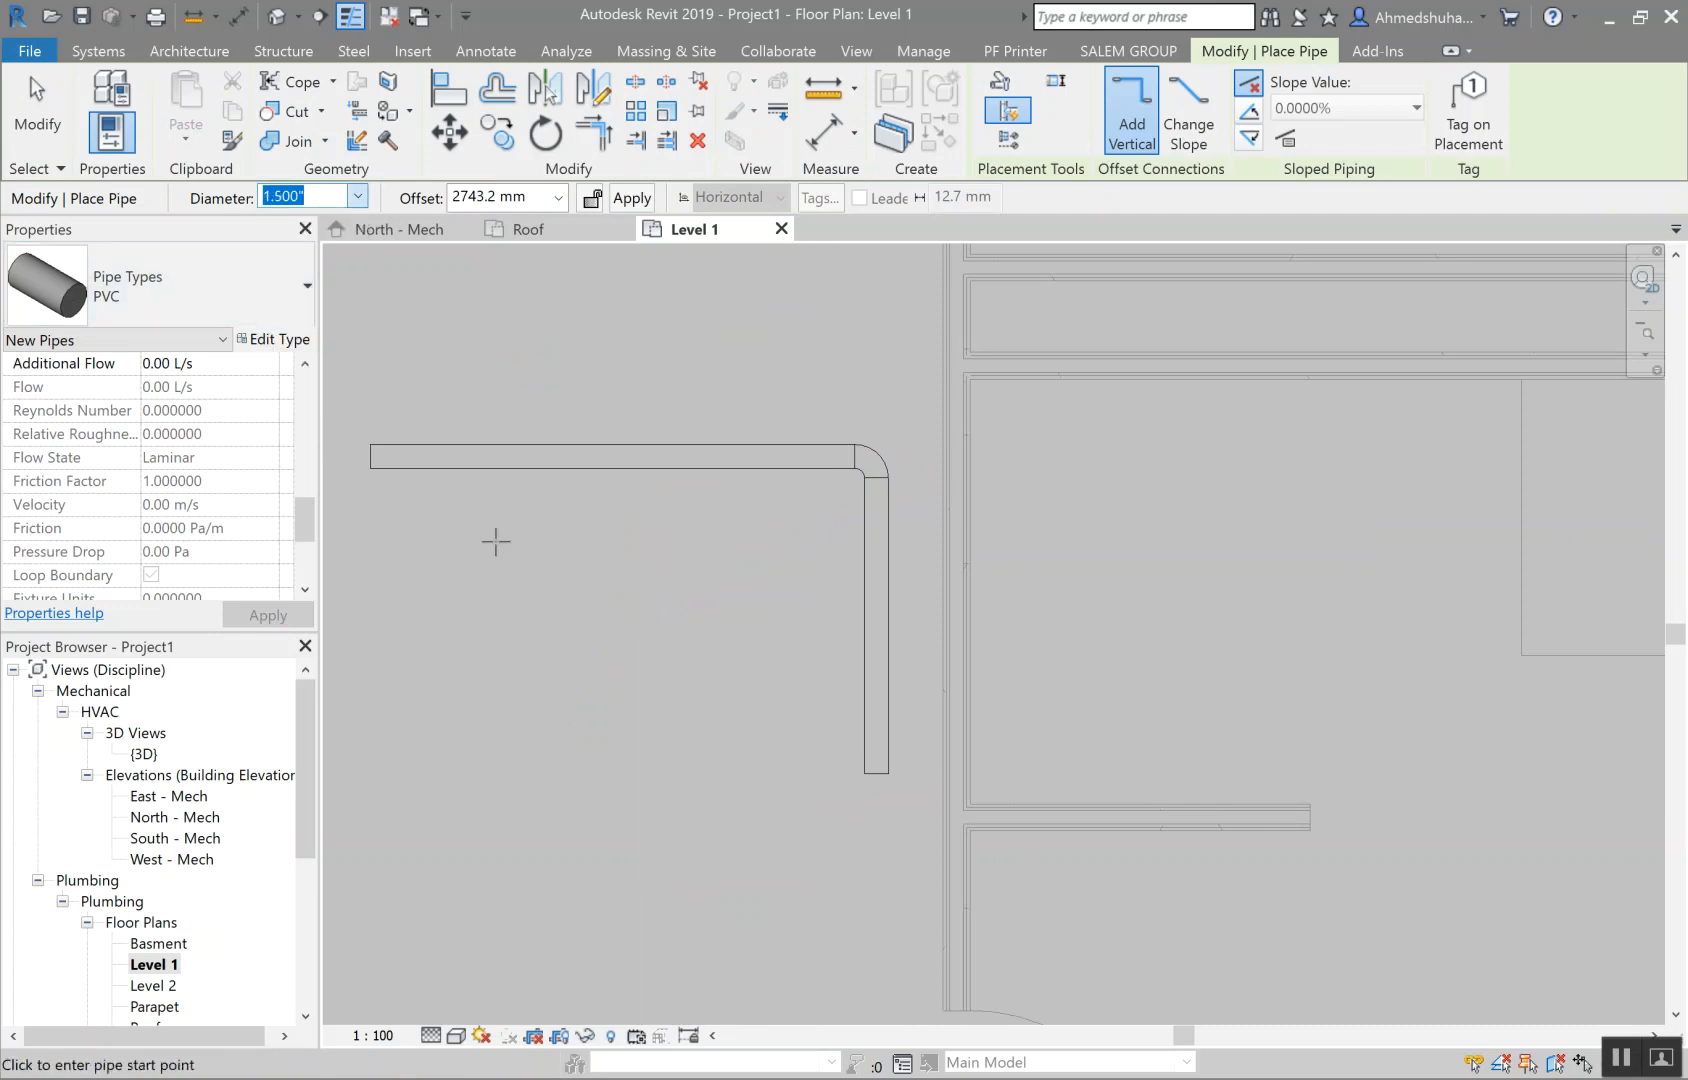
pyautogui.click(405, 541)
pyautogui.click(742, 540)
pyautogui.click(742, 690)
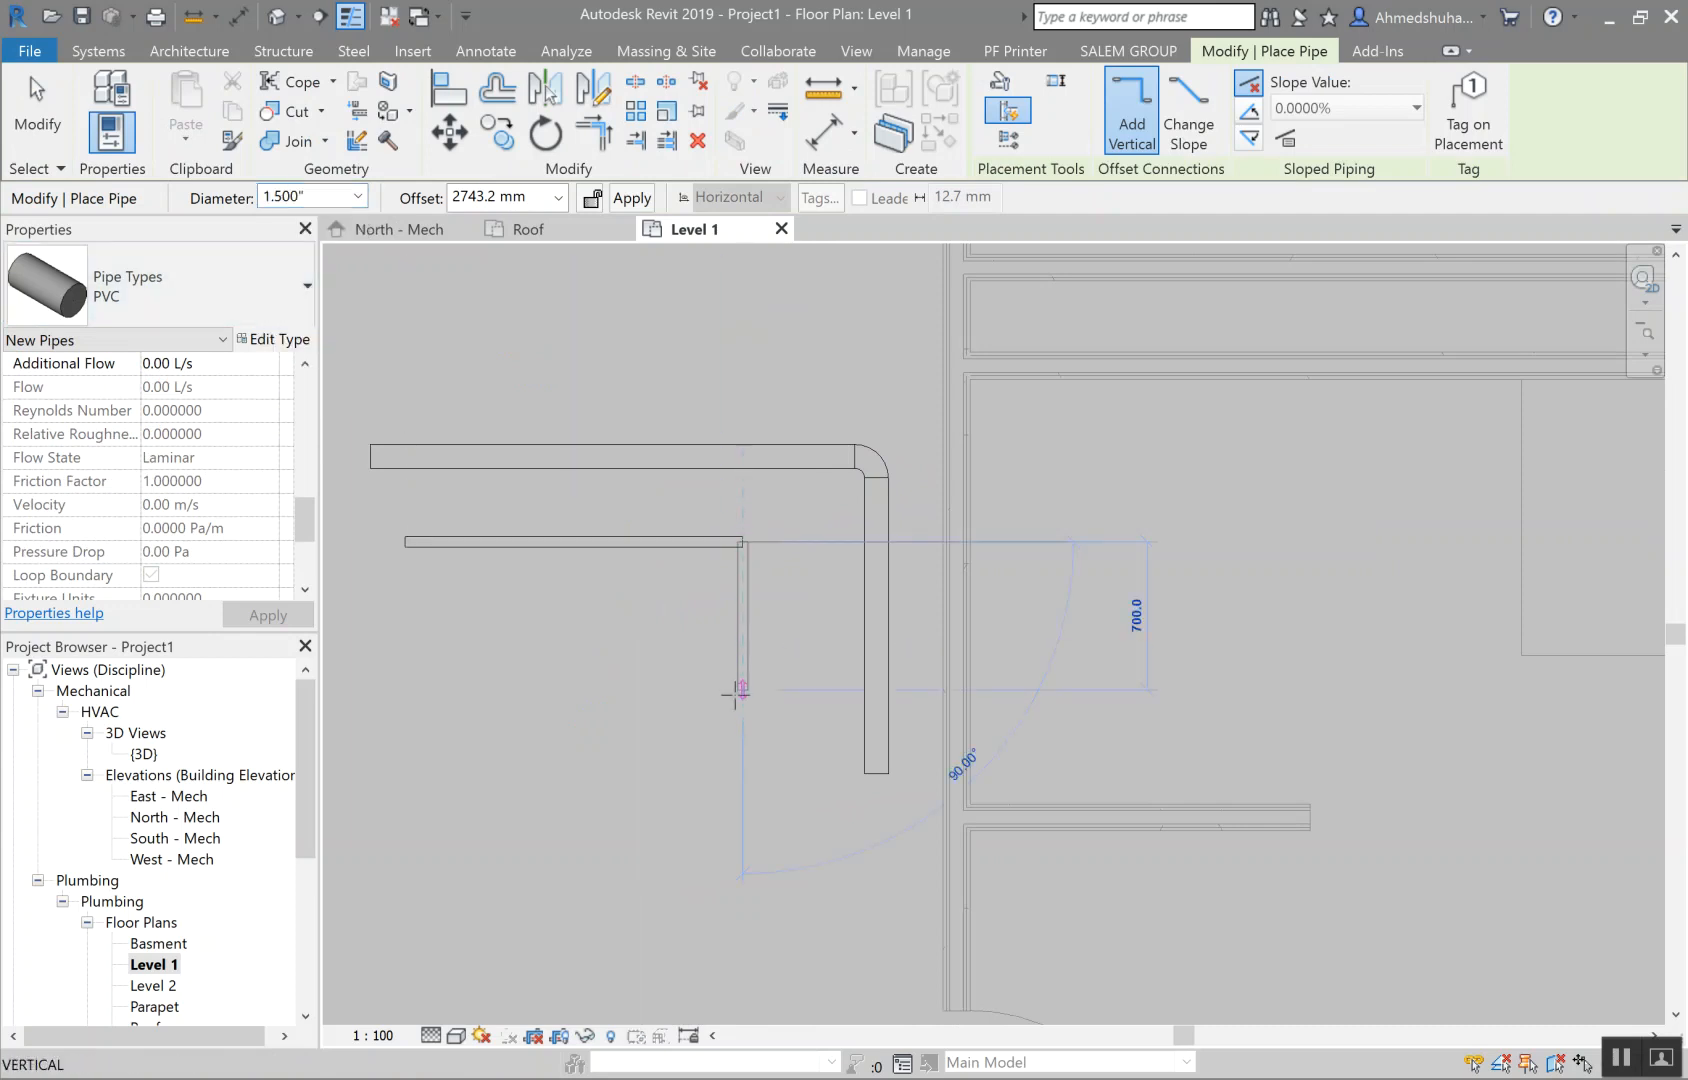
pyautogui.press('Escape')
# Step: Check which elbow family is used at the corner of the 1.500" pipe run
pyautogui.scroll(3, 721, 564)
pyautogui.press('Escape')
pyautogui.moveTo(690, 598); pyautogui.dragTo(878, 430)
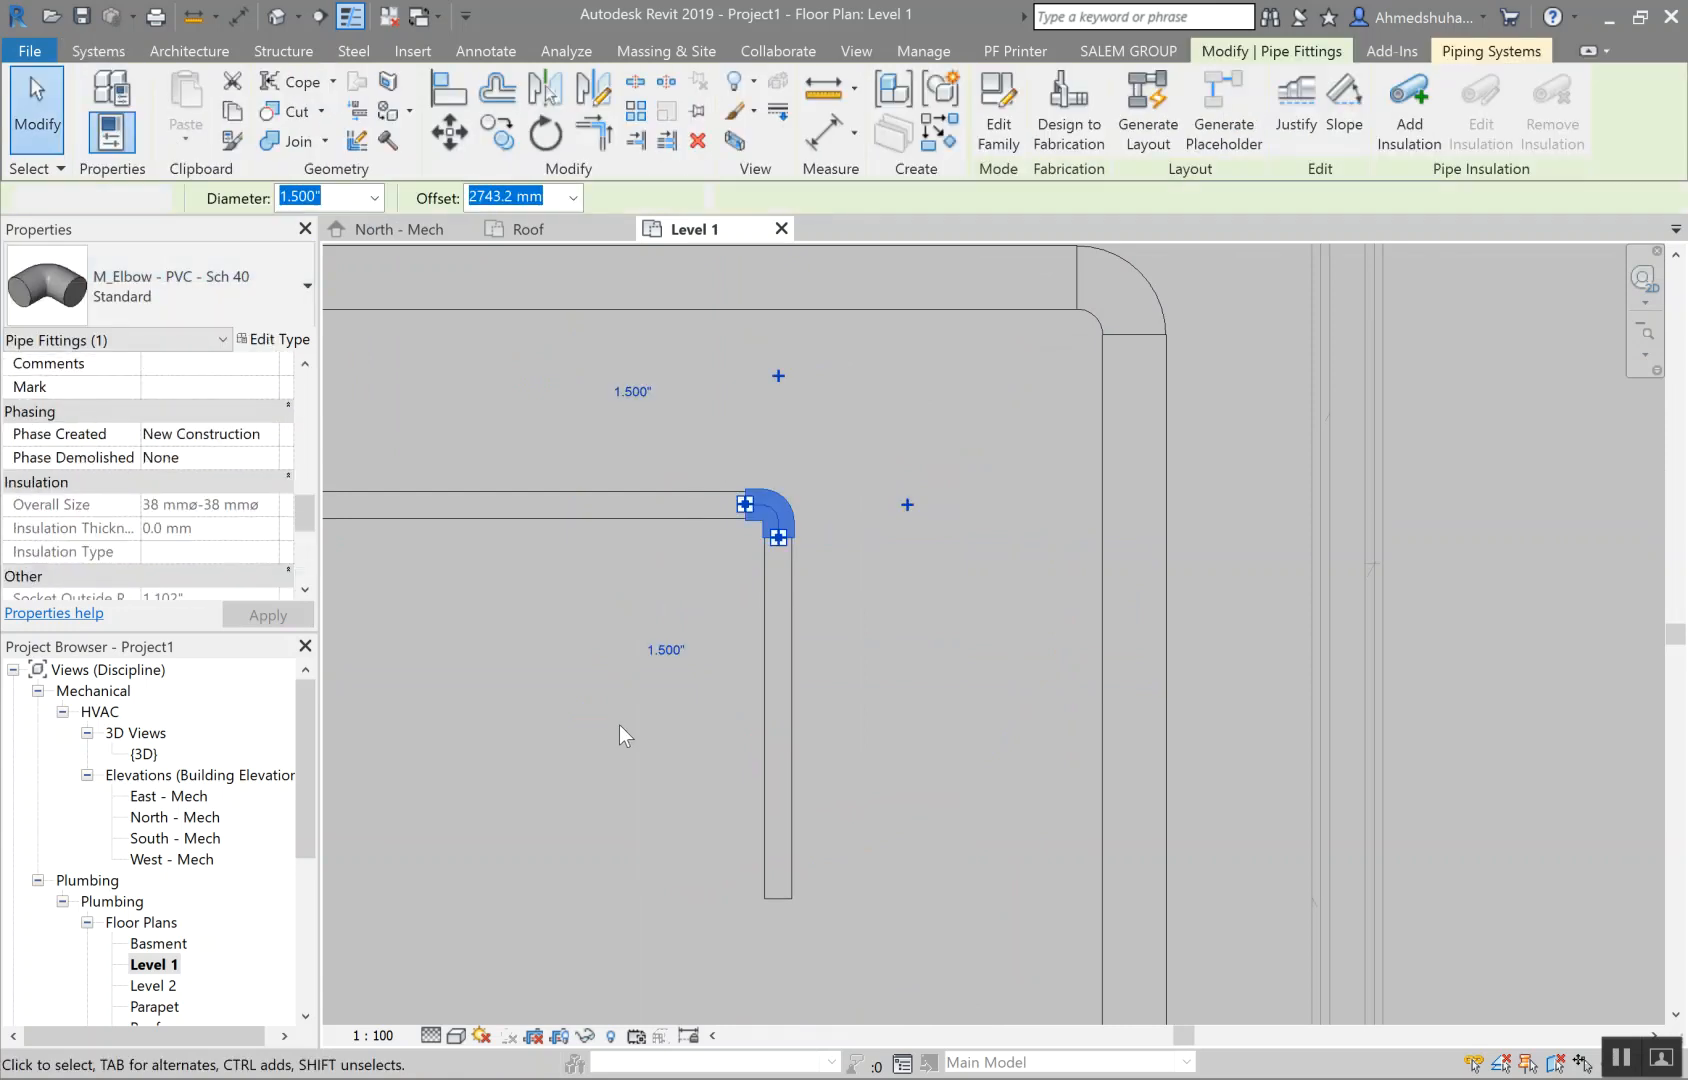
pyautogui.press('Escape')
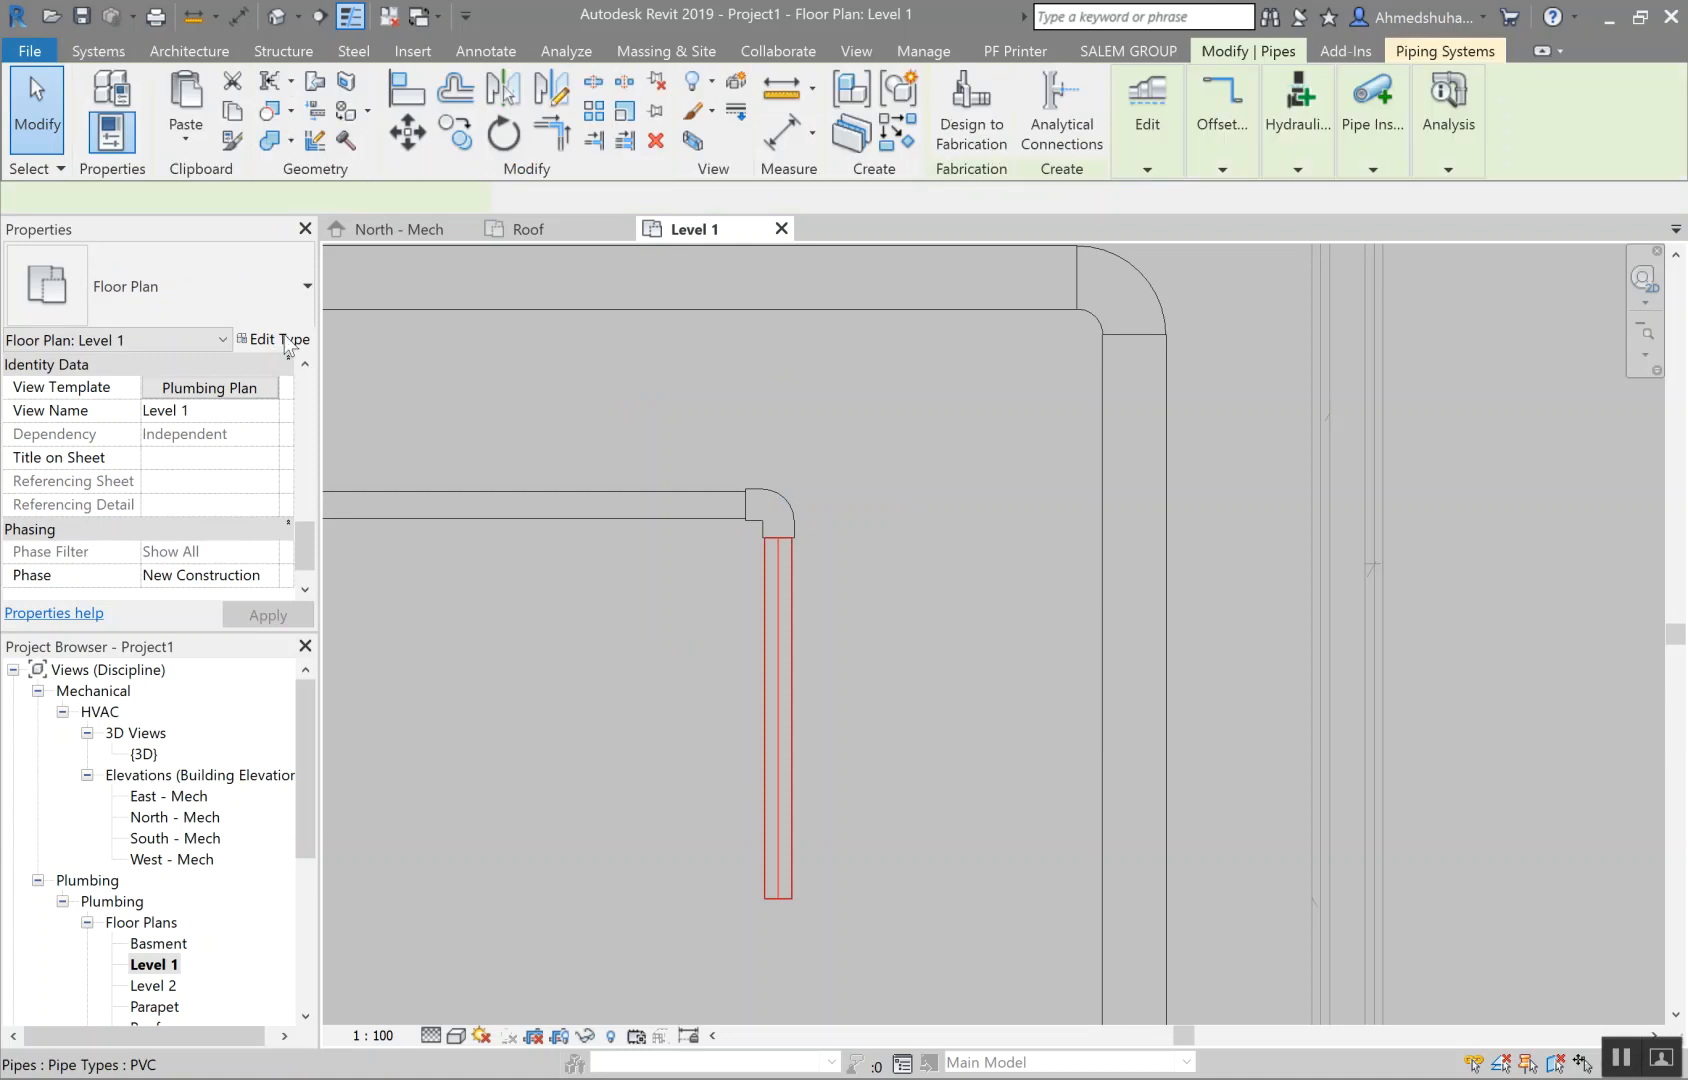
# Step: Review the elbow size ranges in the PVC pipe type's routing preferences
pyautogui.click(298, 344)
pyautogui.click(680, 284)
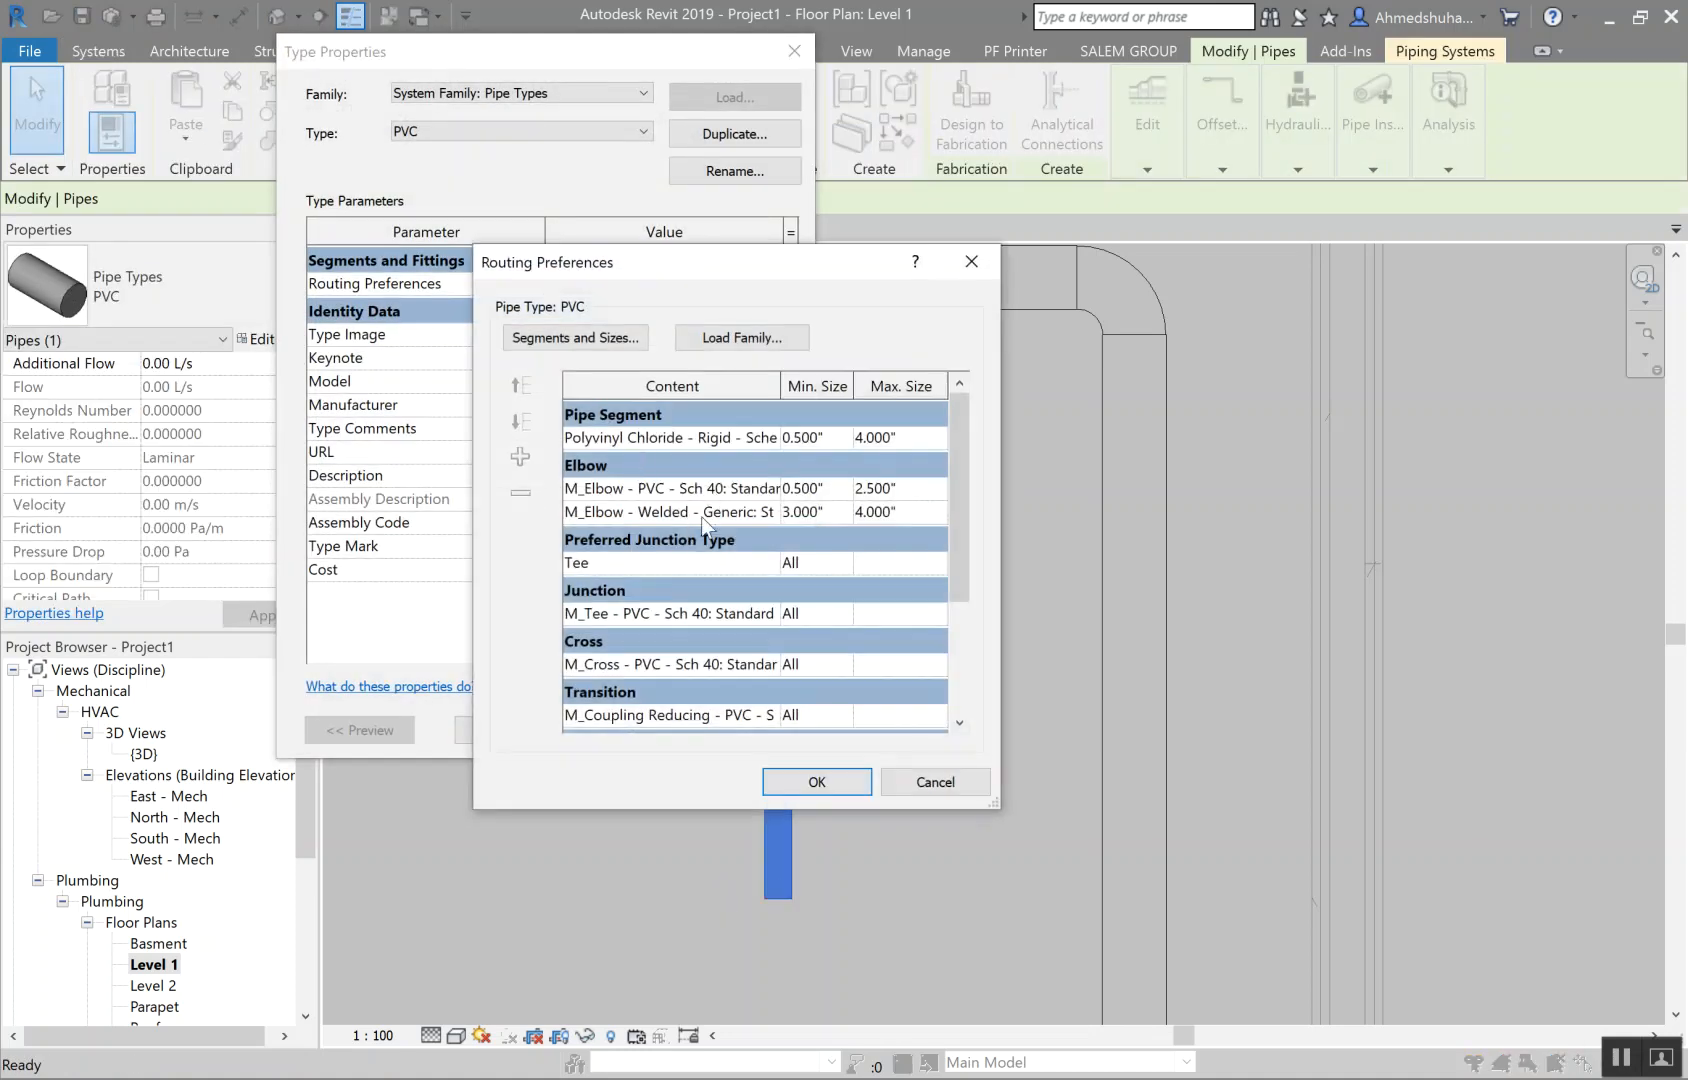
pyautogui.click(846, 490)
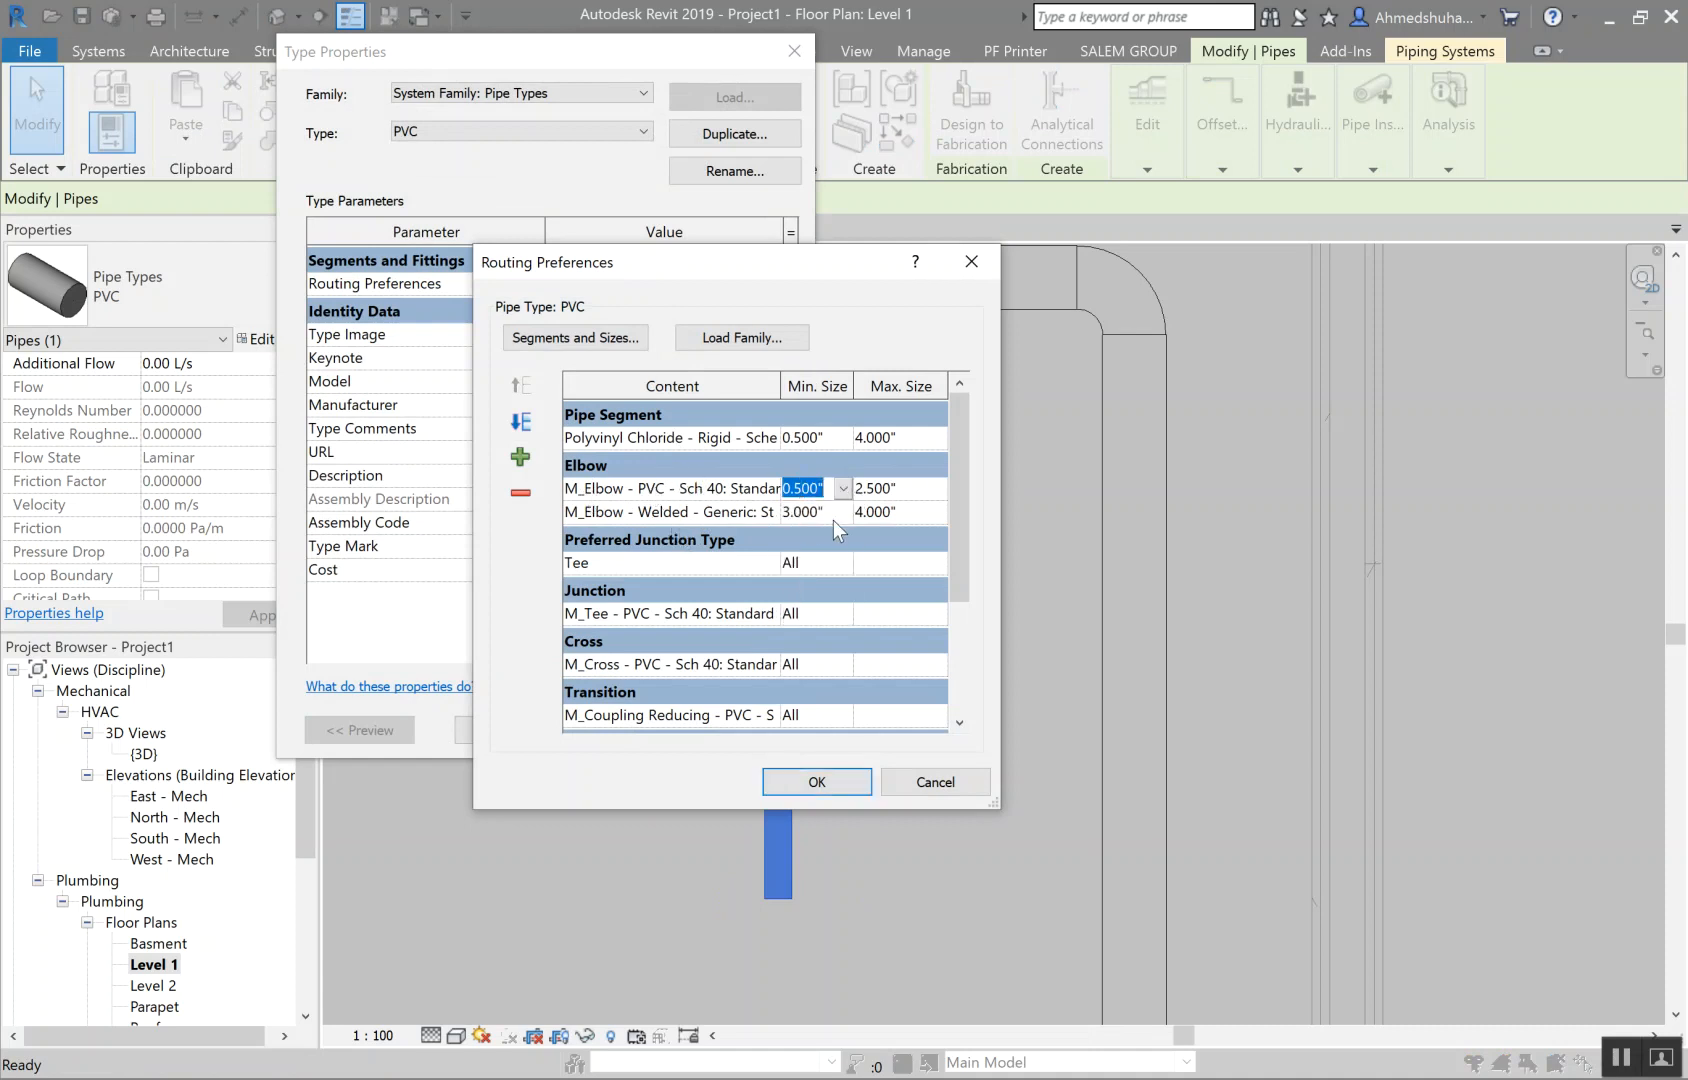
pyautogui.click(815, 781)
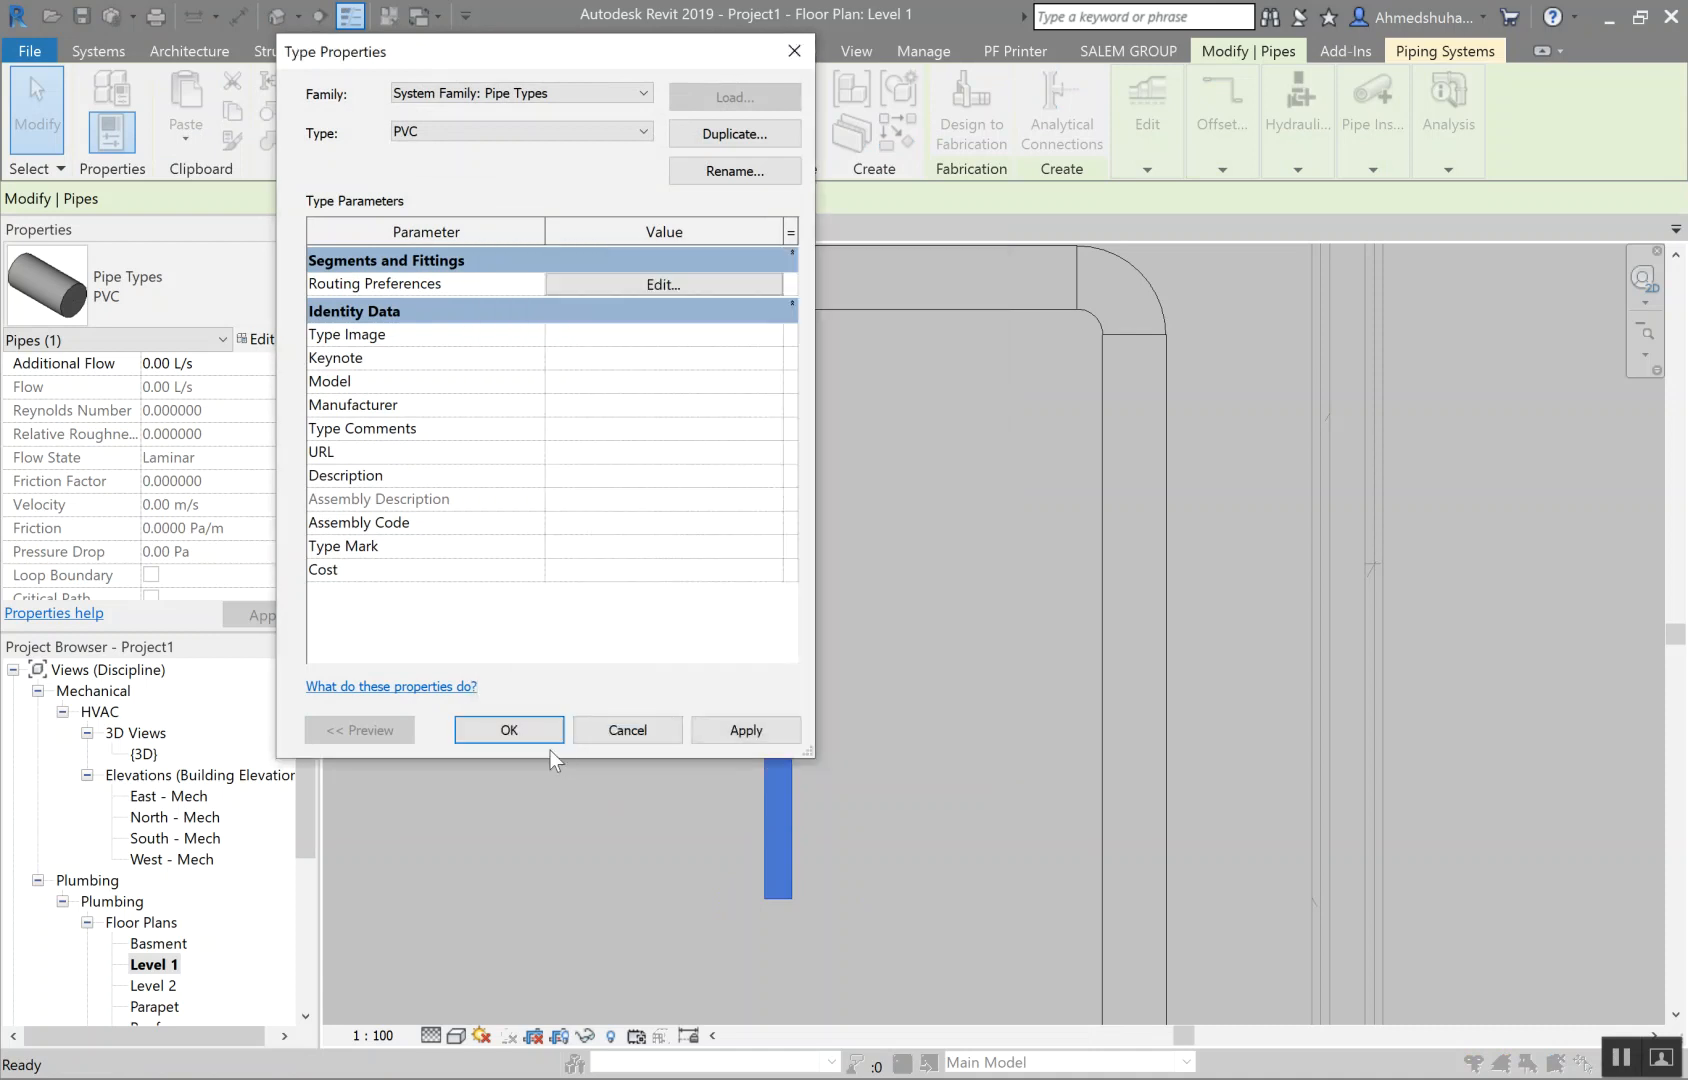
pyautogui.click(512, 731)
pyautogui.scroll(-3, 732, 666)
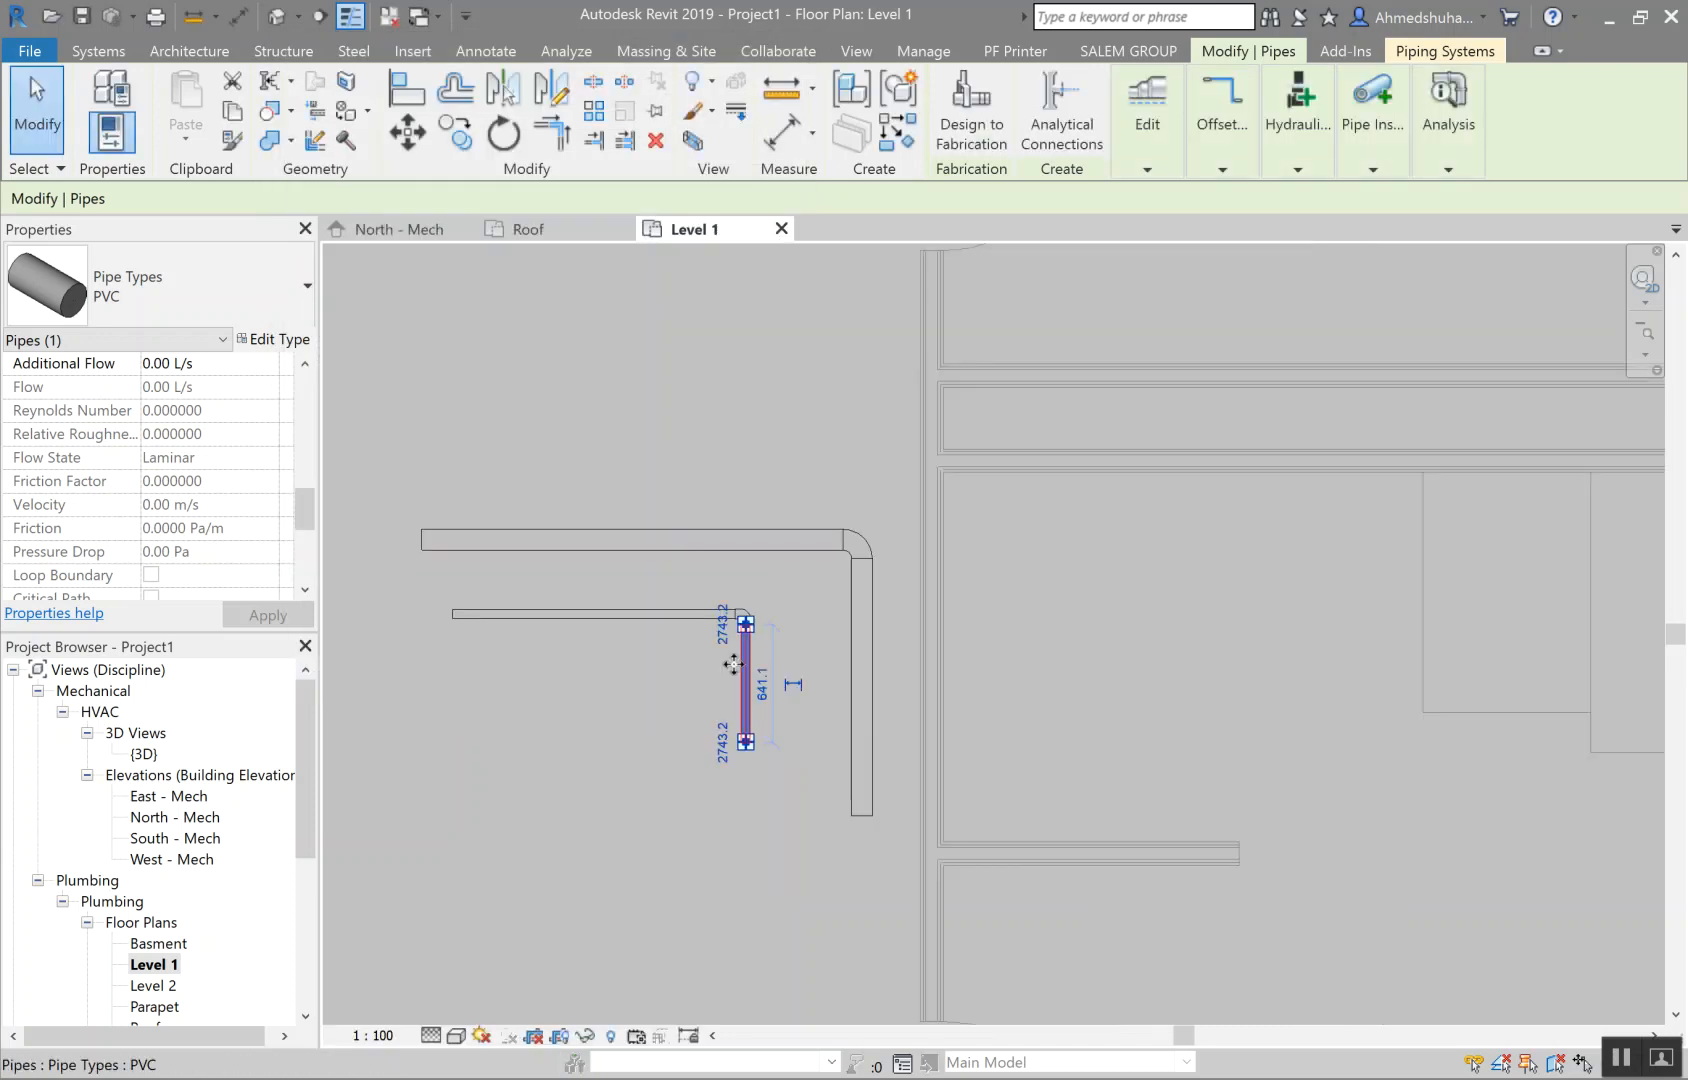
pyautogui.press('p')
pyautogui.press('i')
pyautogui.press('Escape')
pyautogui.press('Escape')
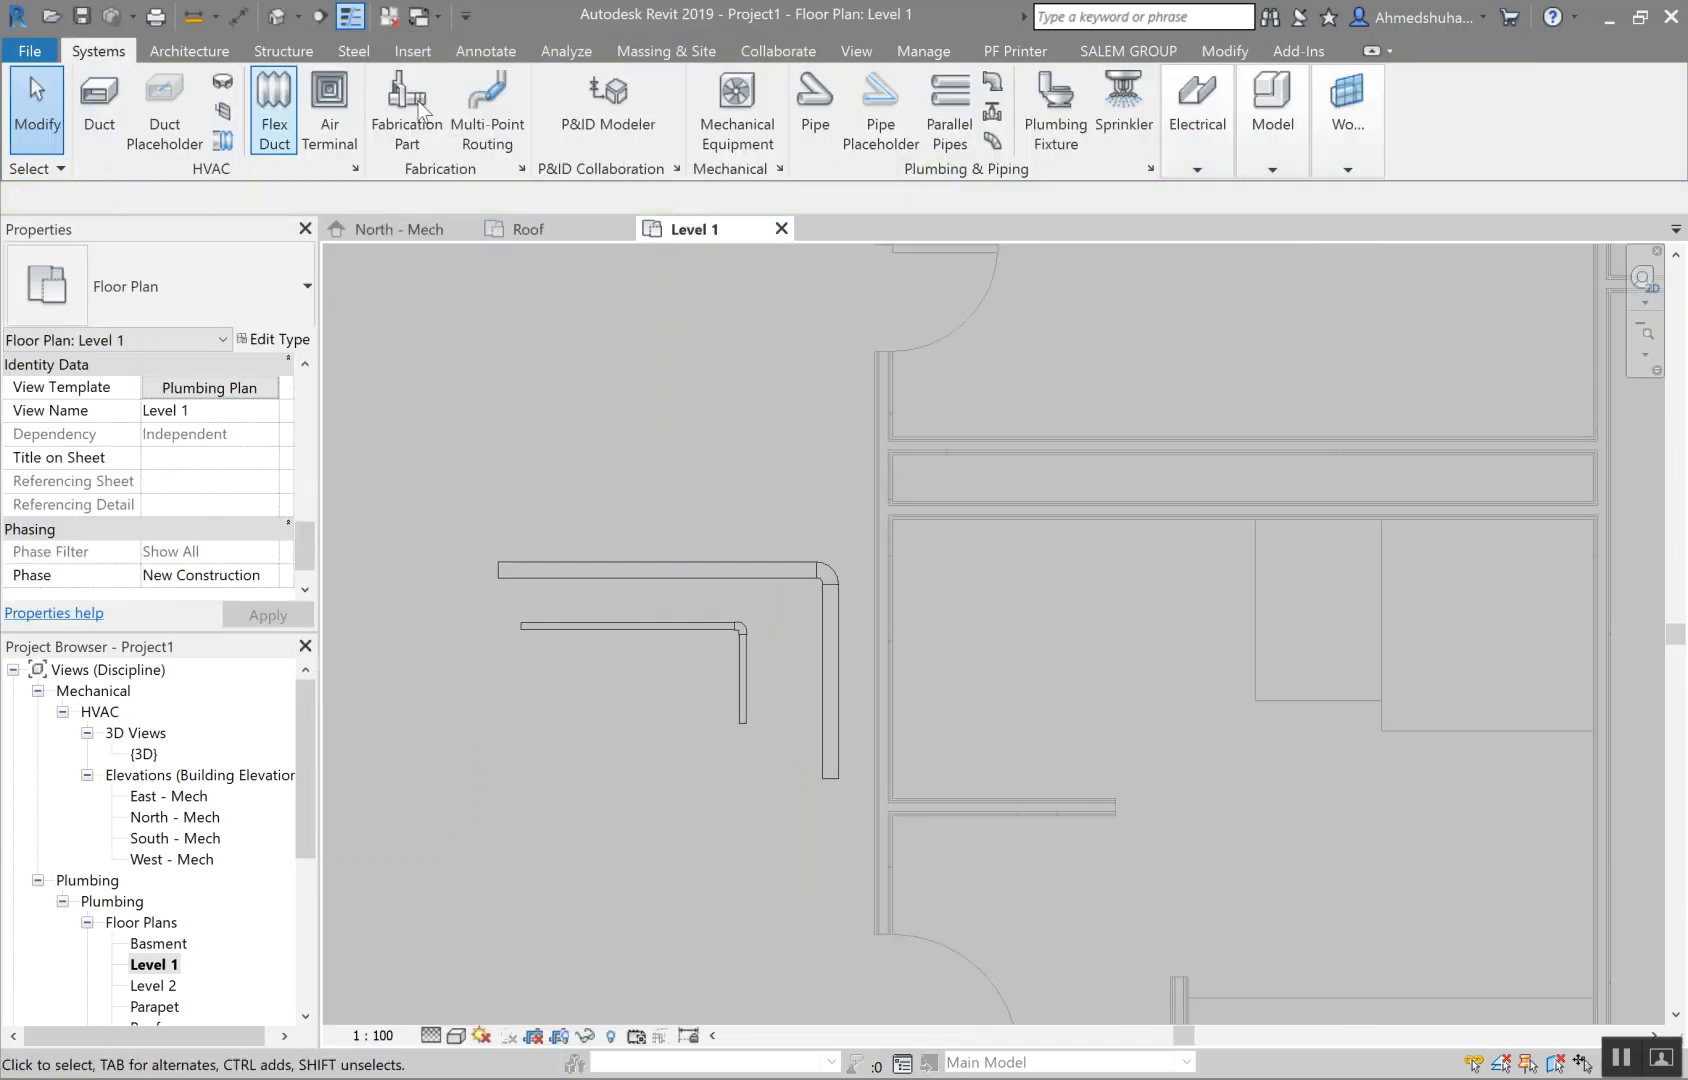
# Step: Start a new 1.500" PVC pipe and set its system type to Domestic Cold Water
pyautogui.click(810, 122)
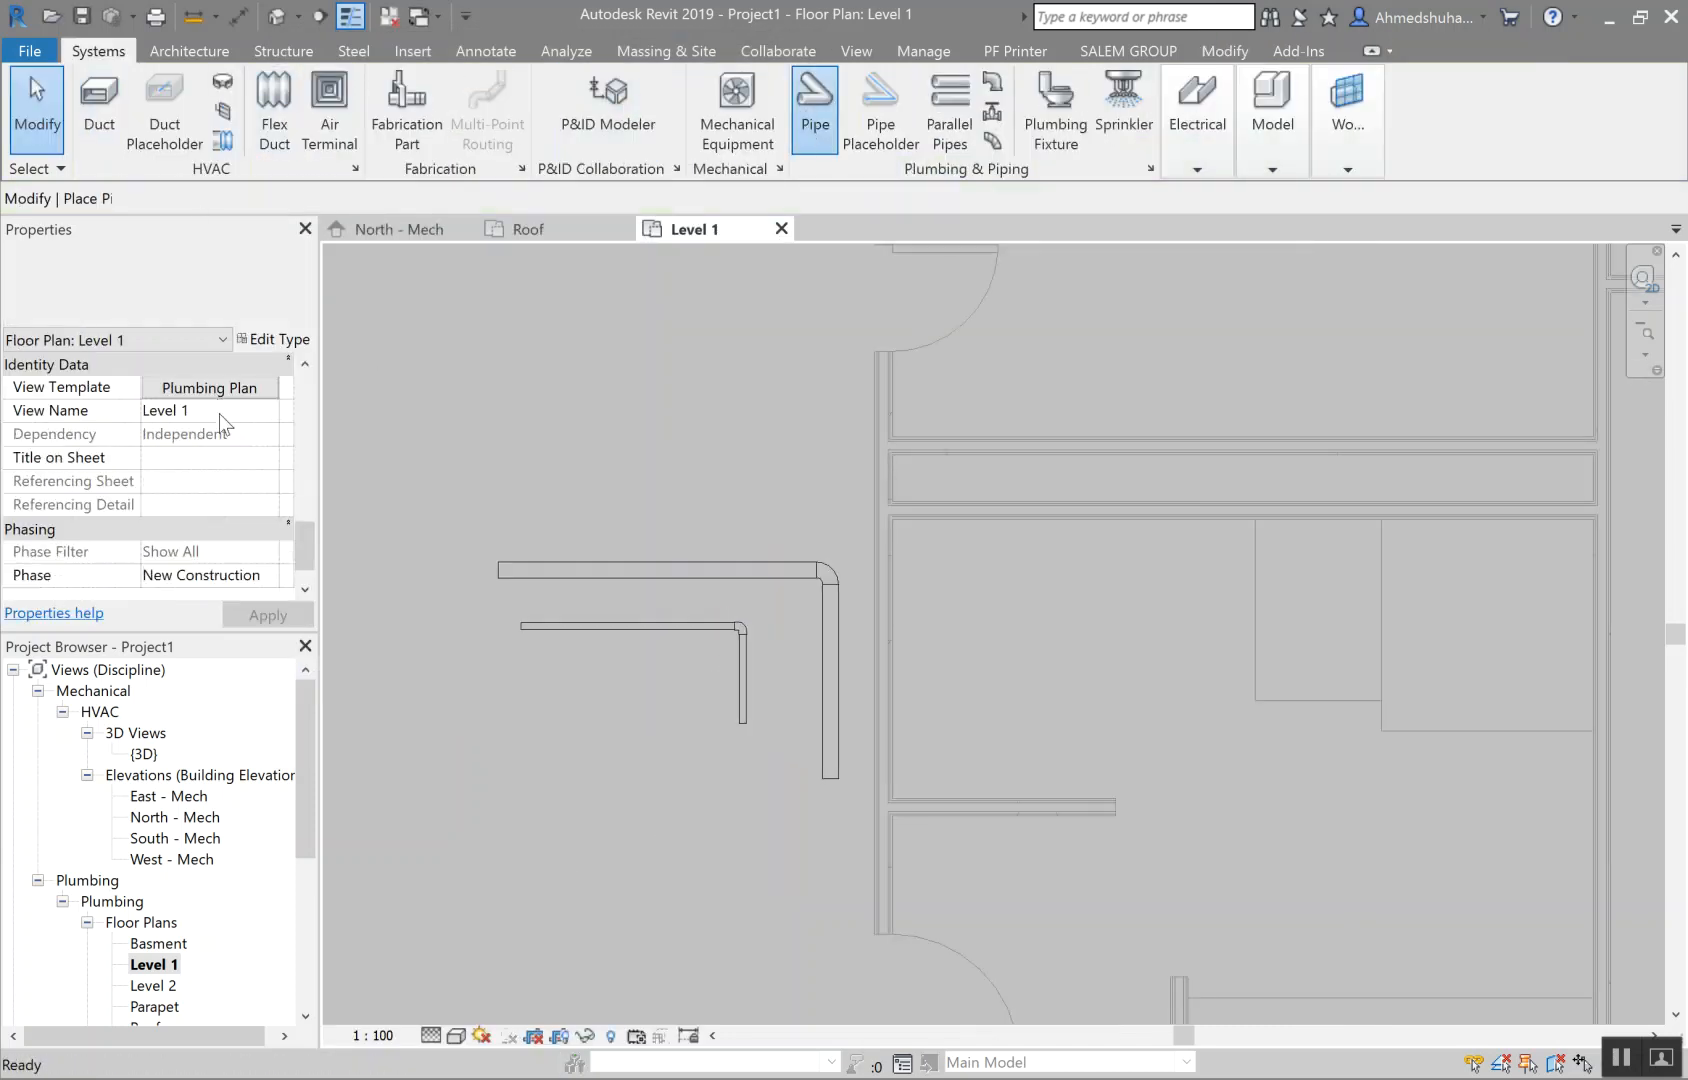
pyautogui.scroll(-3, 226, 447)
pyautogui.scroll(5, 229, 442)
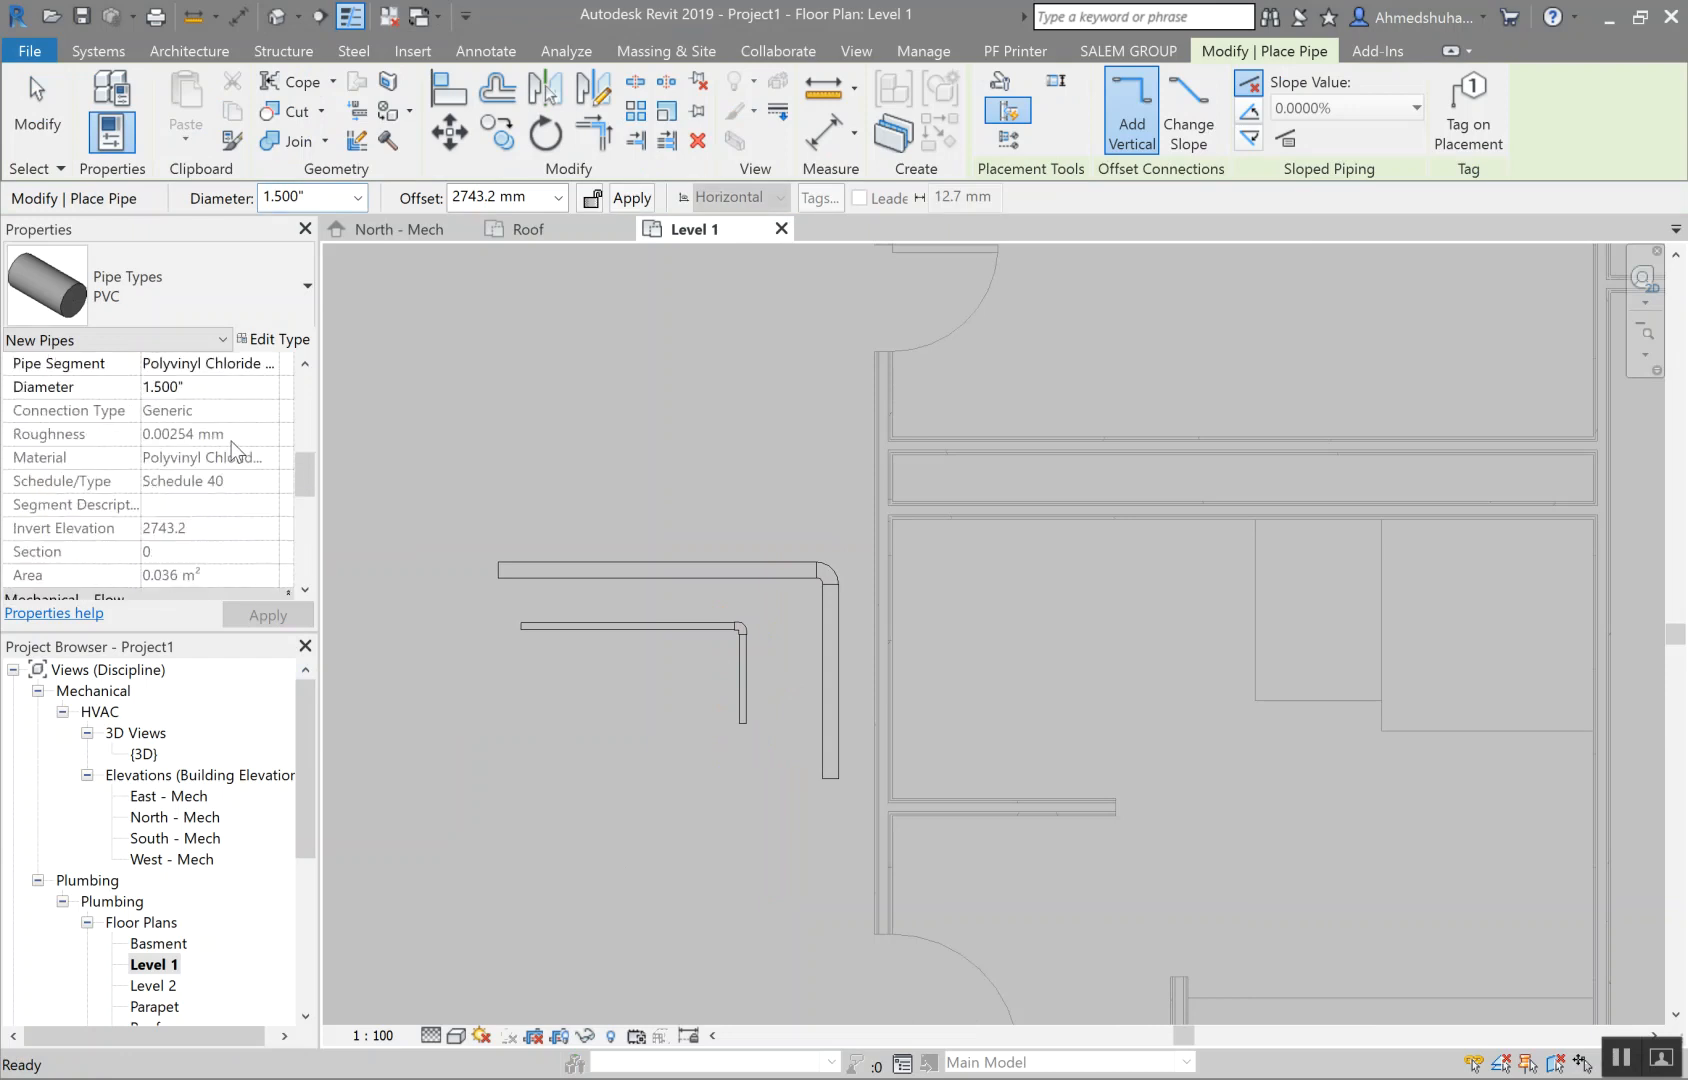
pyautogui.click(262, 408)
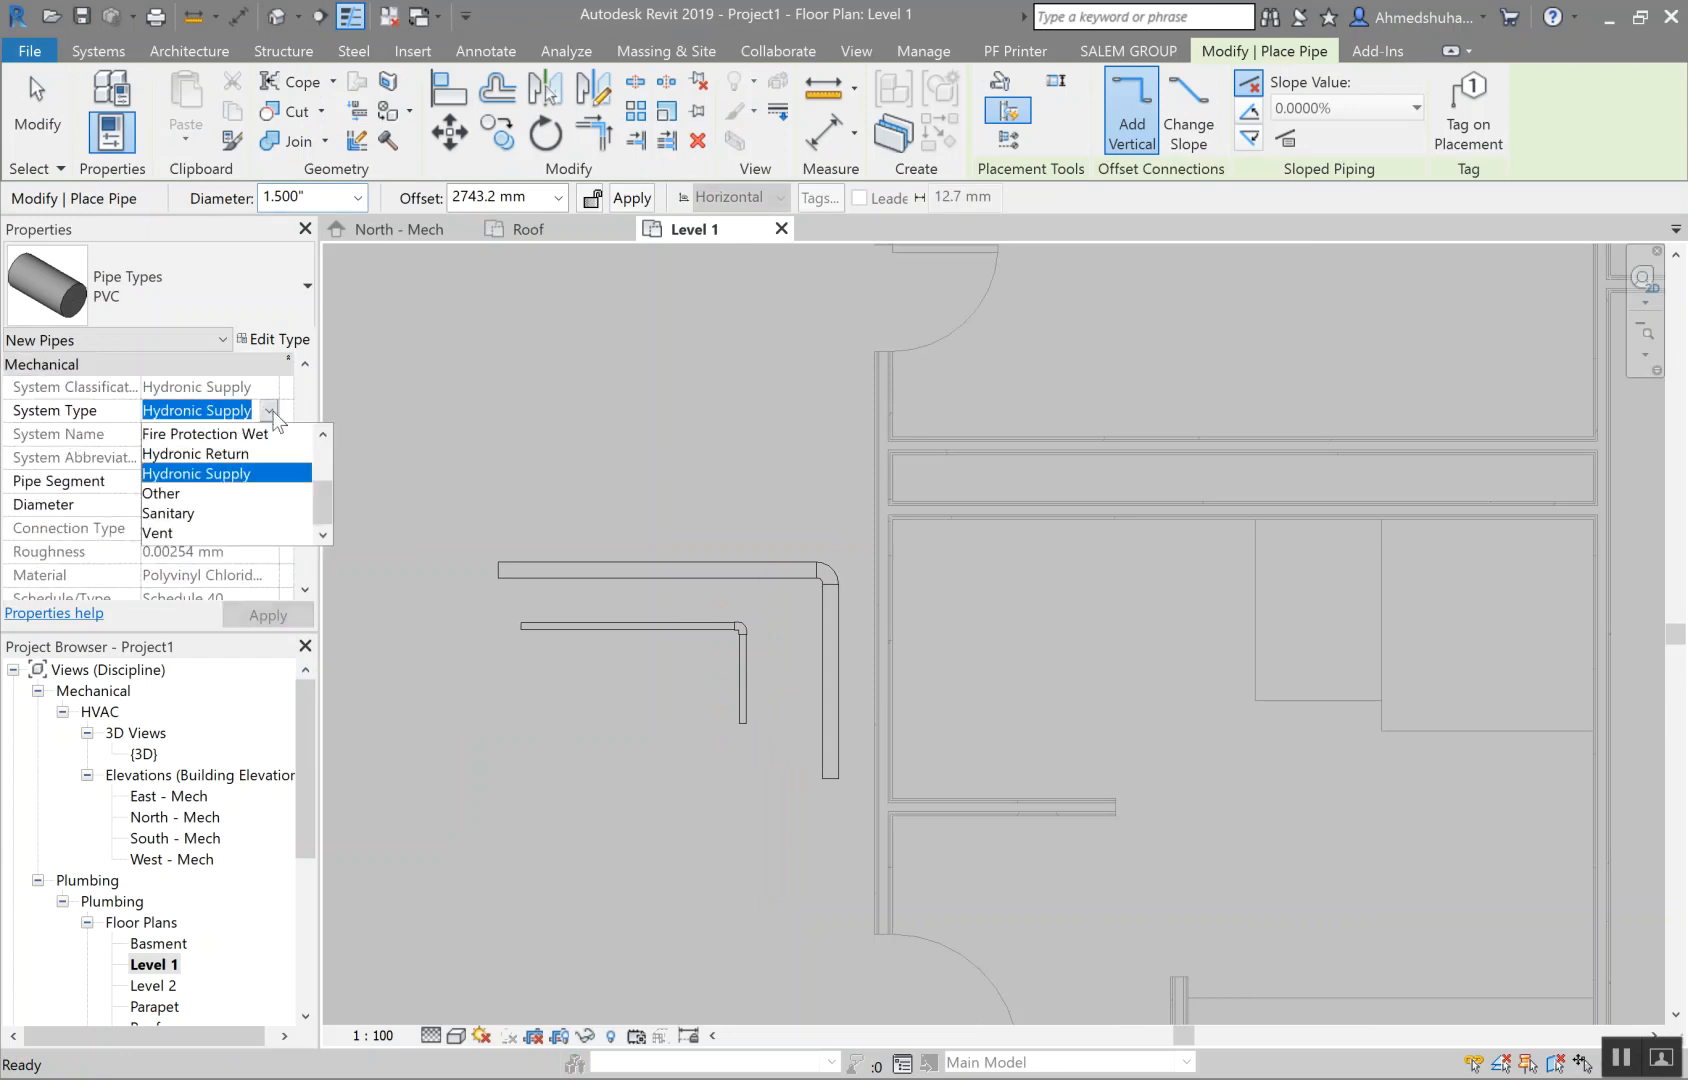
pyautogui.scroll(1, 226, 472)
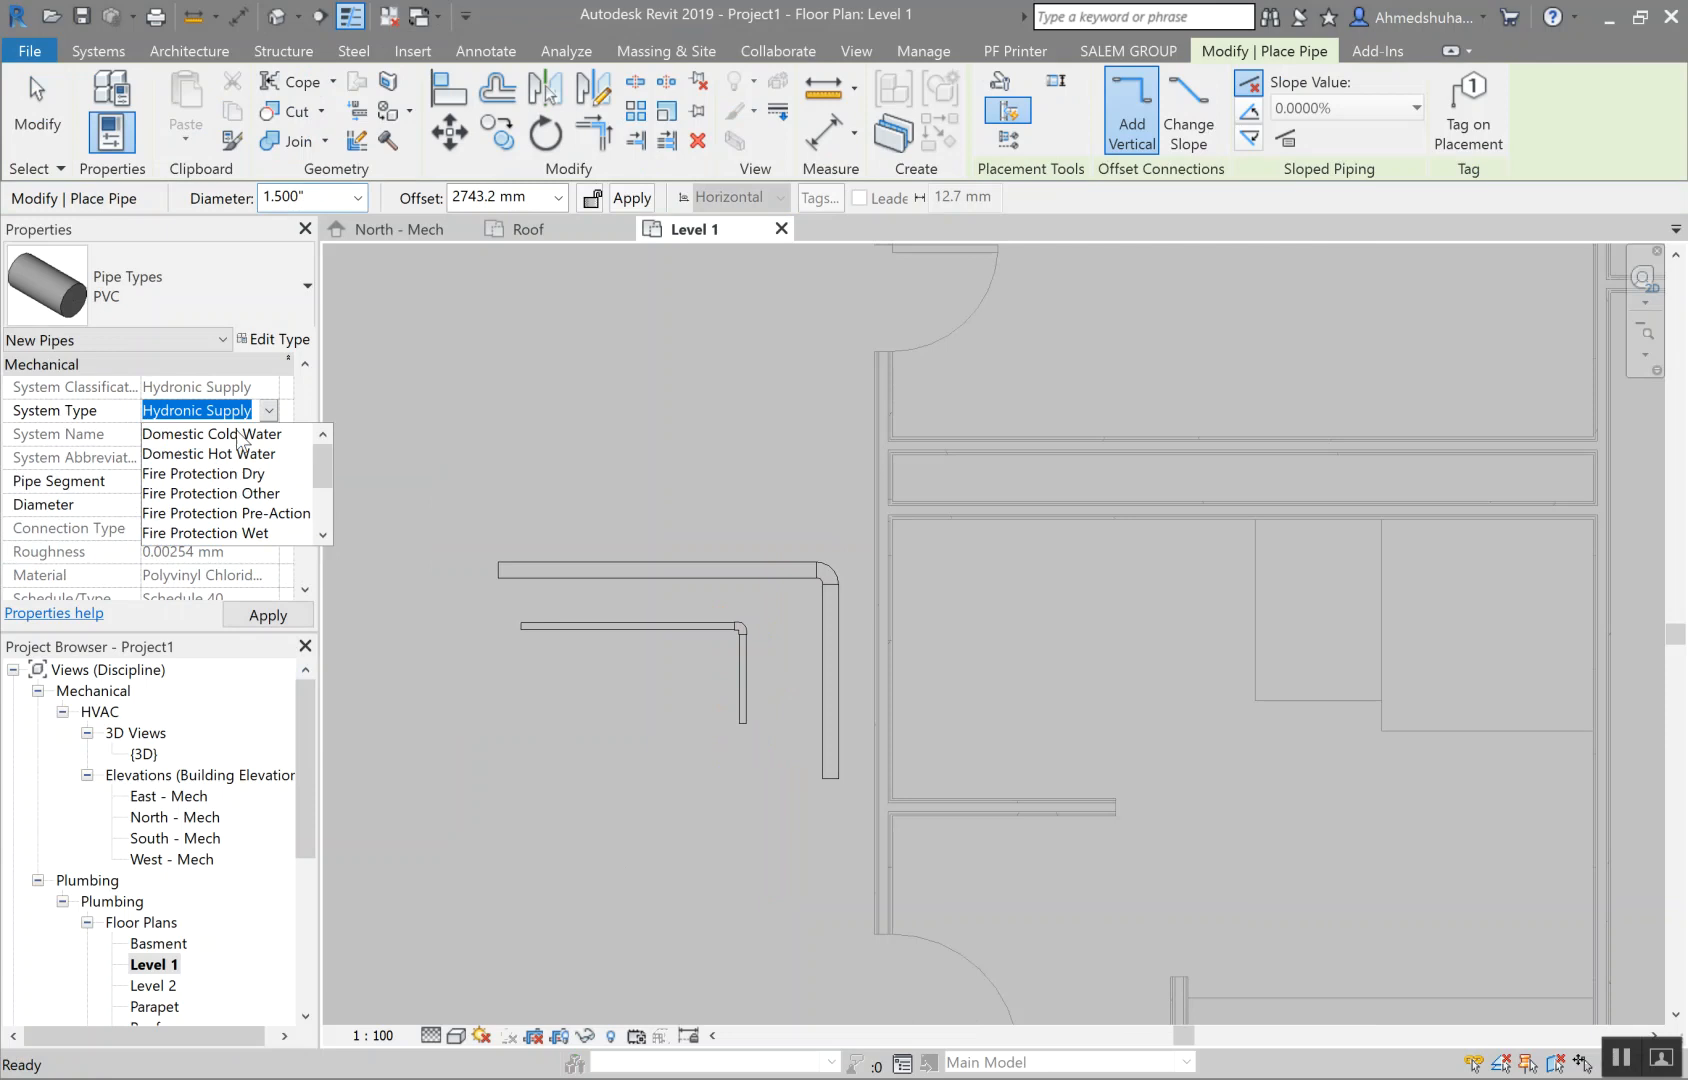
pyautogui.scroll(-2, 232, 472)
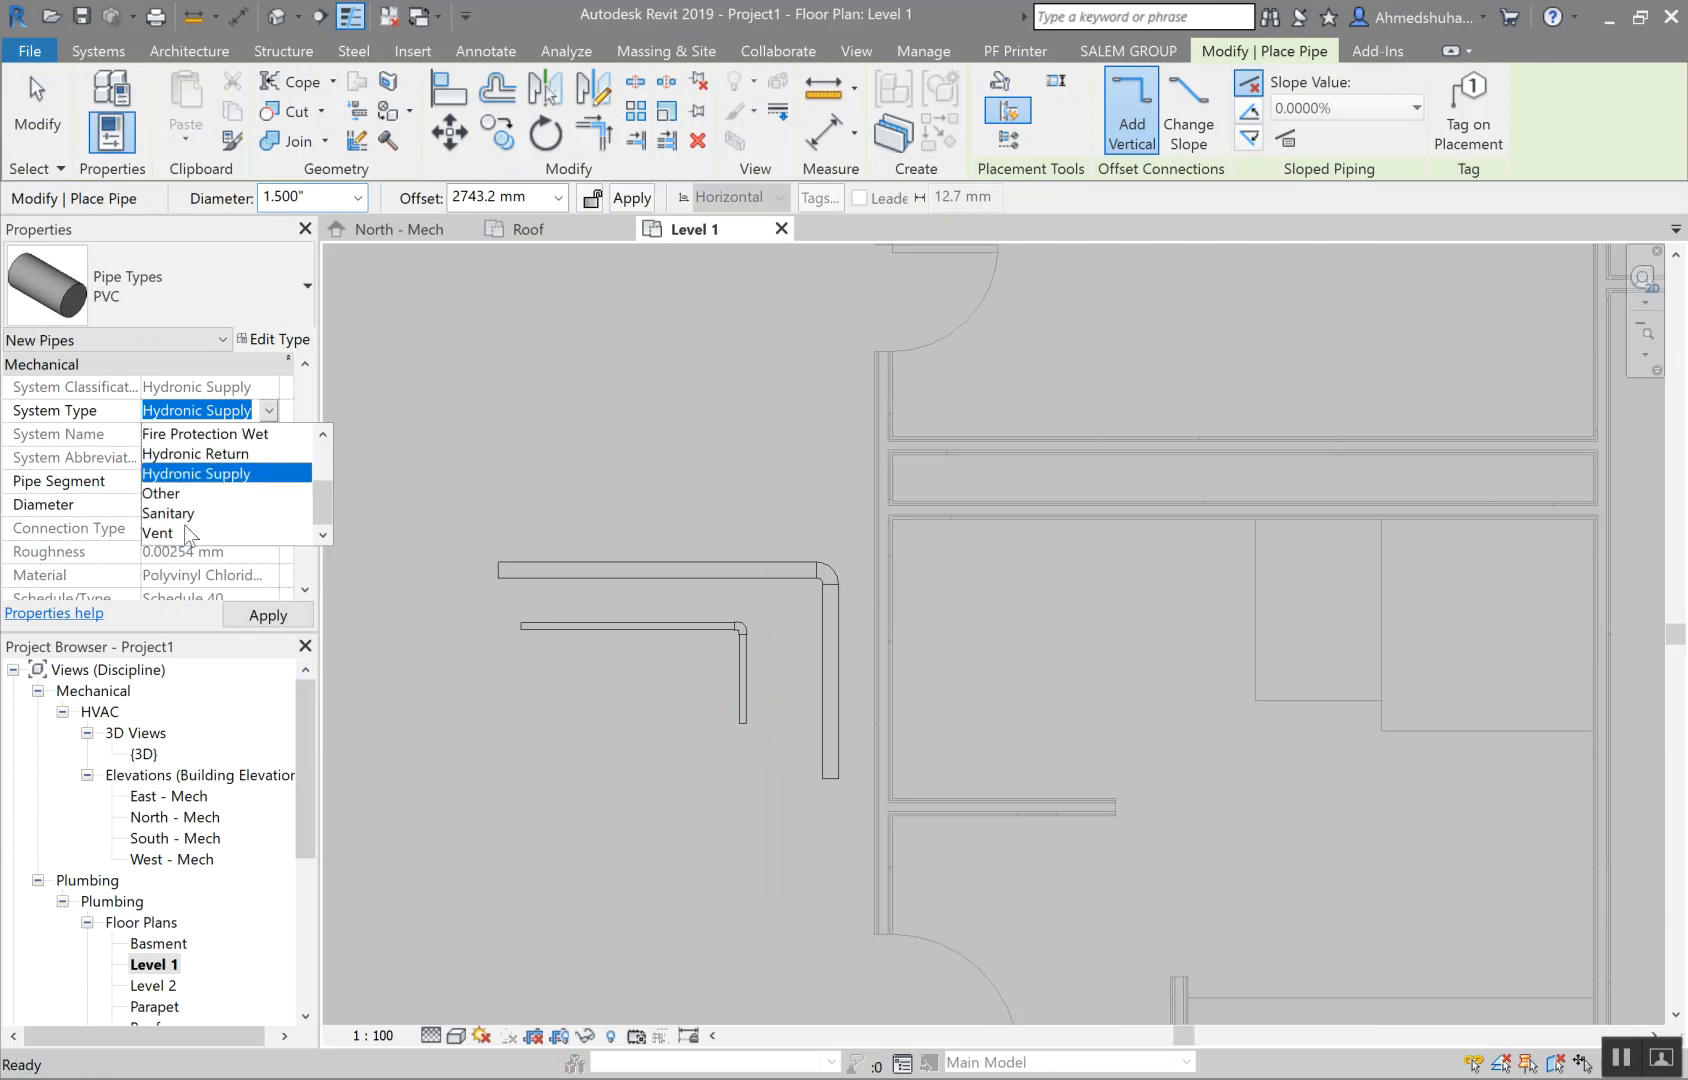
pyautogui.scroll(2, 204, 468)
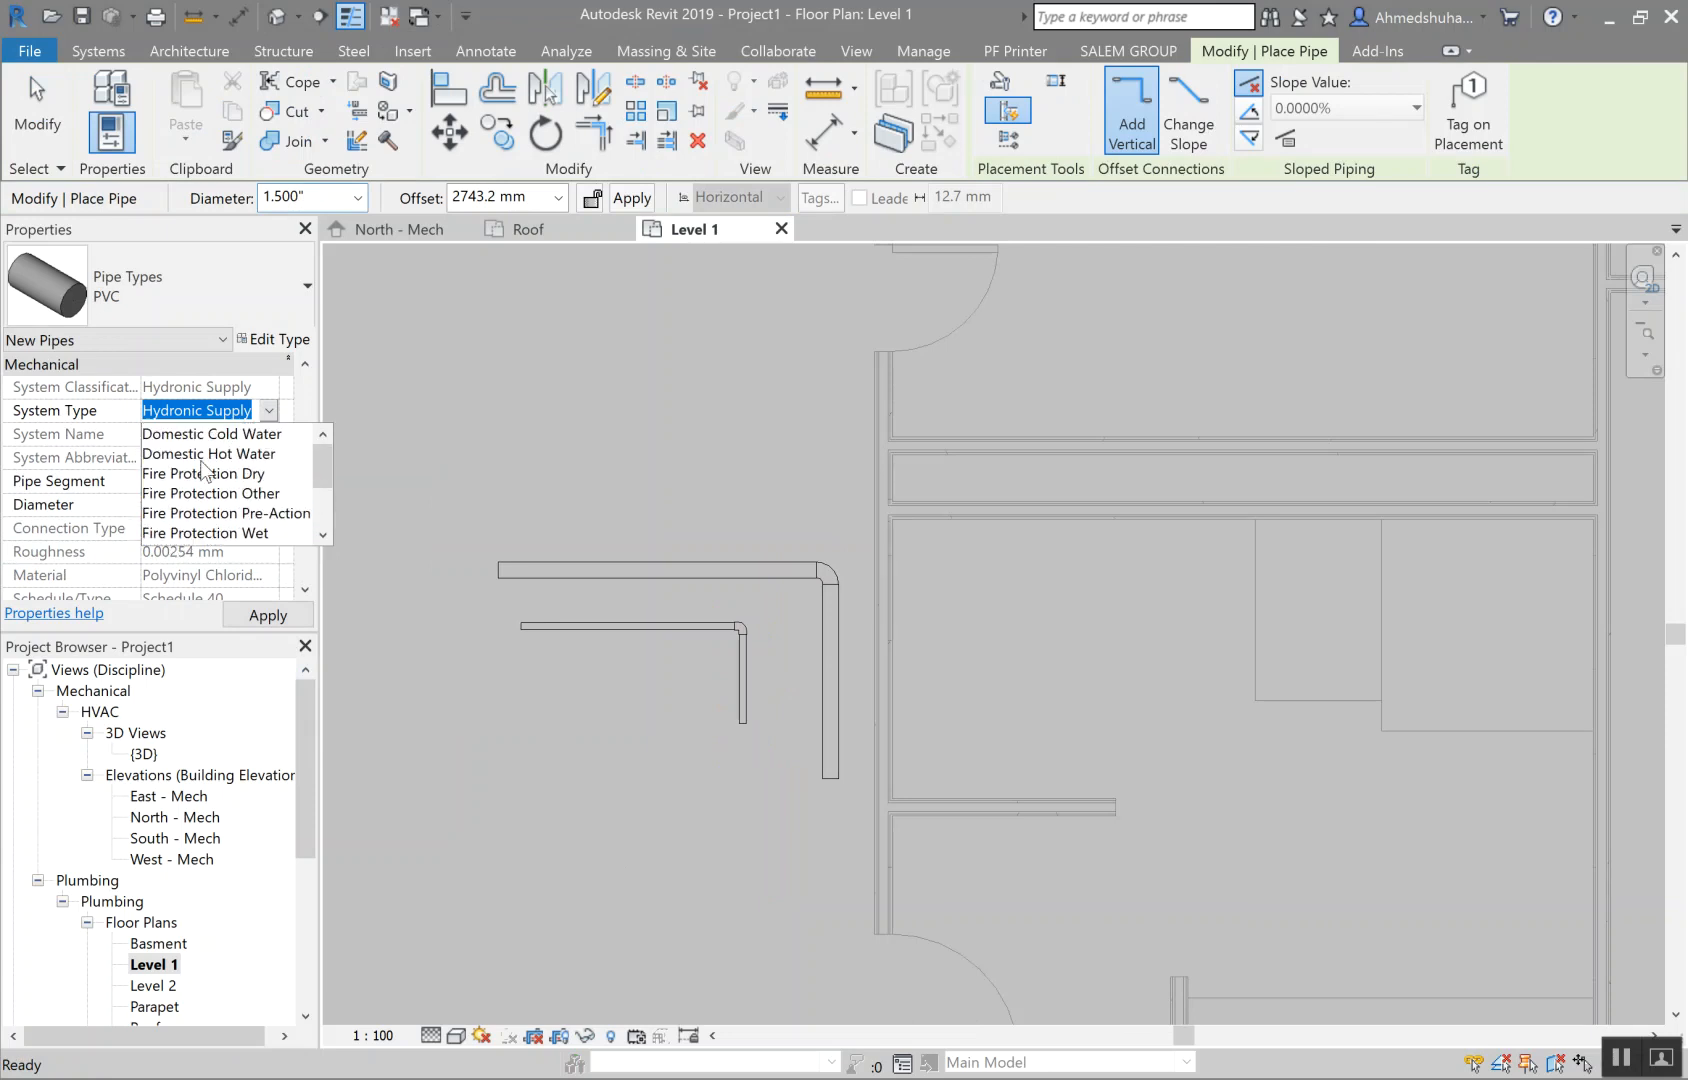
pyautogui.click(204, 436)
# Step: Draw a Domestic Cold Water pipe above the existing runs, horizontal first, turning 90° downward
pyautogui.click(462, 371)
pyautogui.click(708, 368)
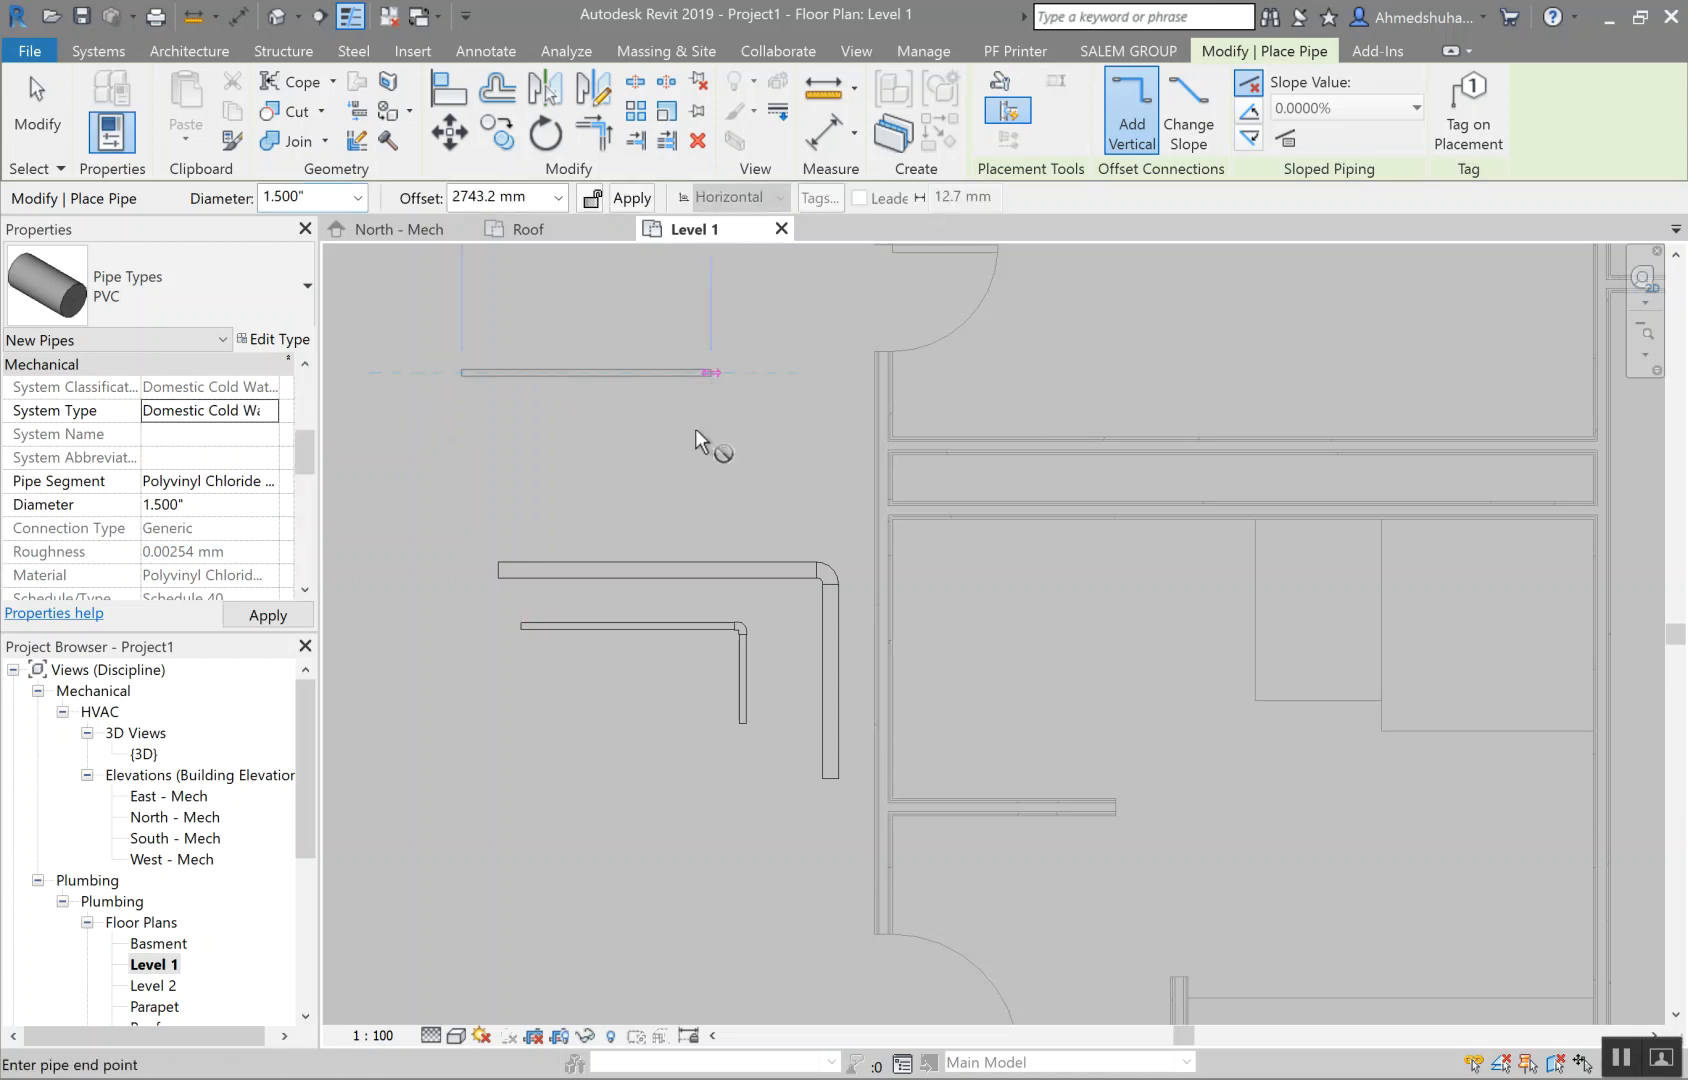
pyautogui.click(715, 517)
pyautogui.press('Escape')
pyautogui.scroll(4, 752, 395)
pyautogui.press('Escape')
# Step: Delete all three test pipe runs, including their elbows, from the Level 1 plan
pyautogui.scroll(-6, 690, 593)
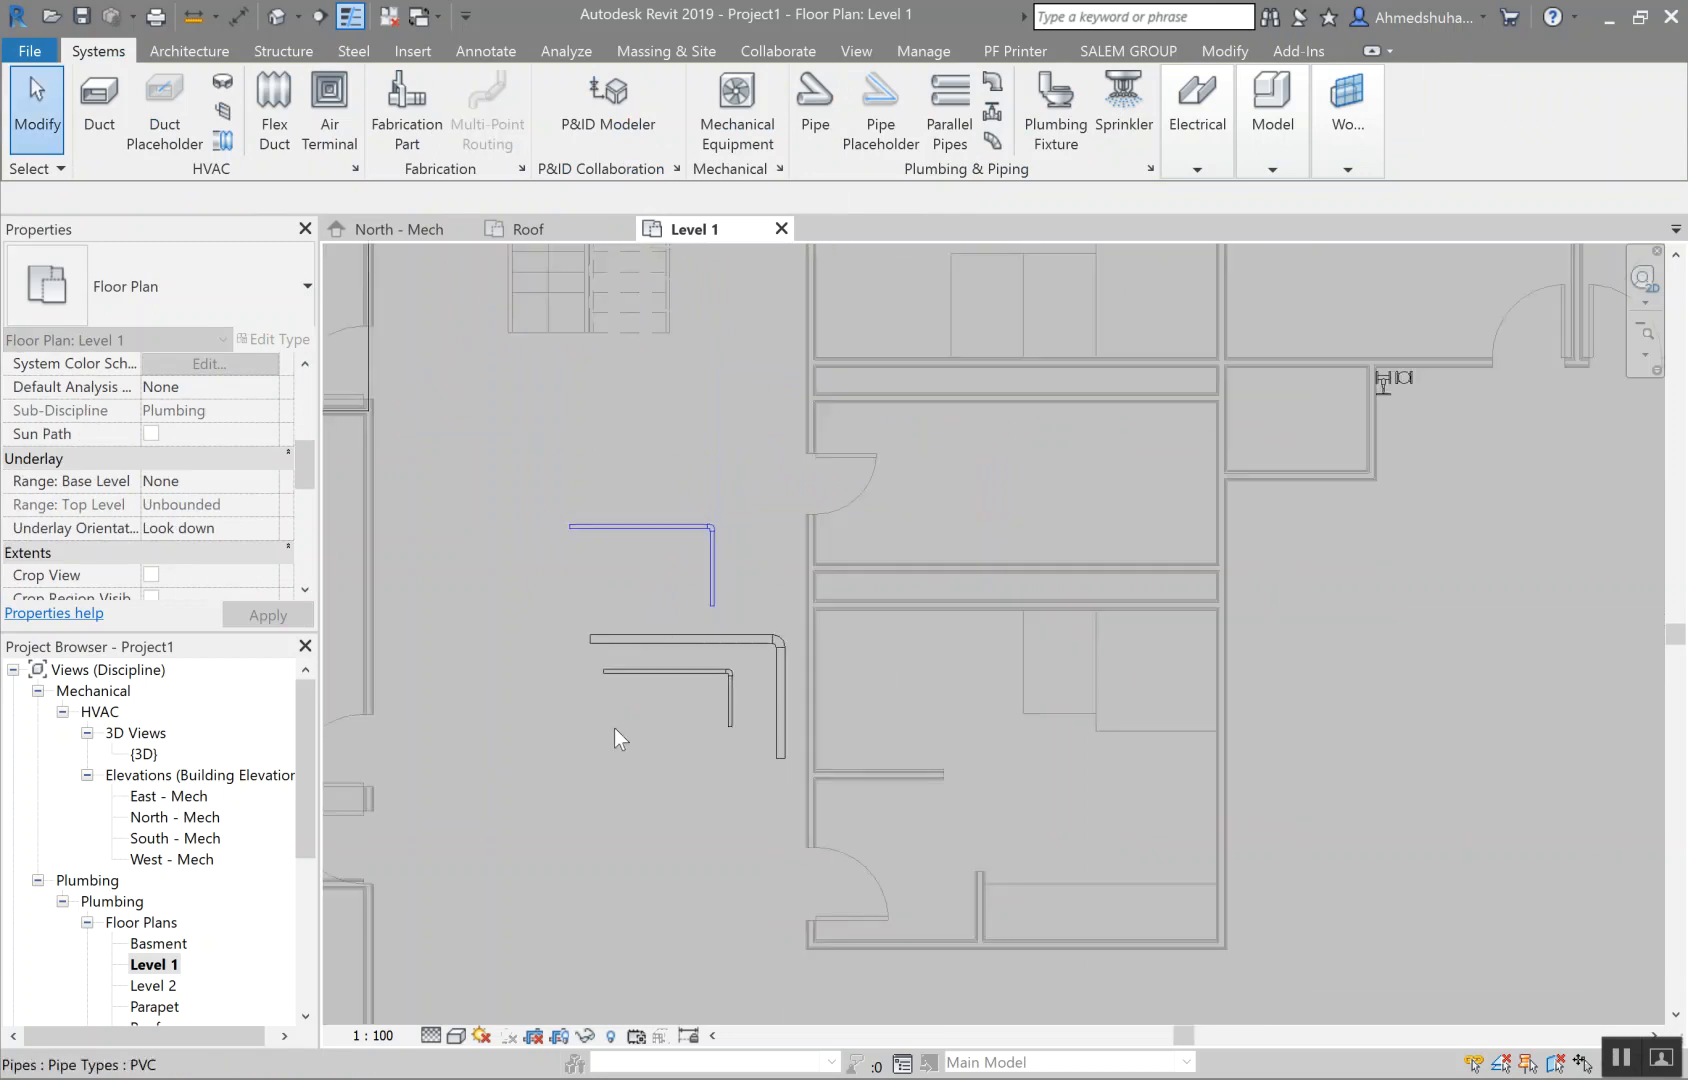
pyautogui.moveTo(546, 818); pyautogui.dragTo(800, 398)
pyautogui.press('Delete')
# Step: Turn off the visibility of the Hydronic filter in the Level 1 plan's visibility/graphic overrides
pyautogui.press('g')
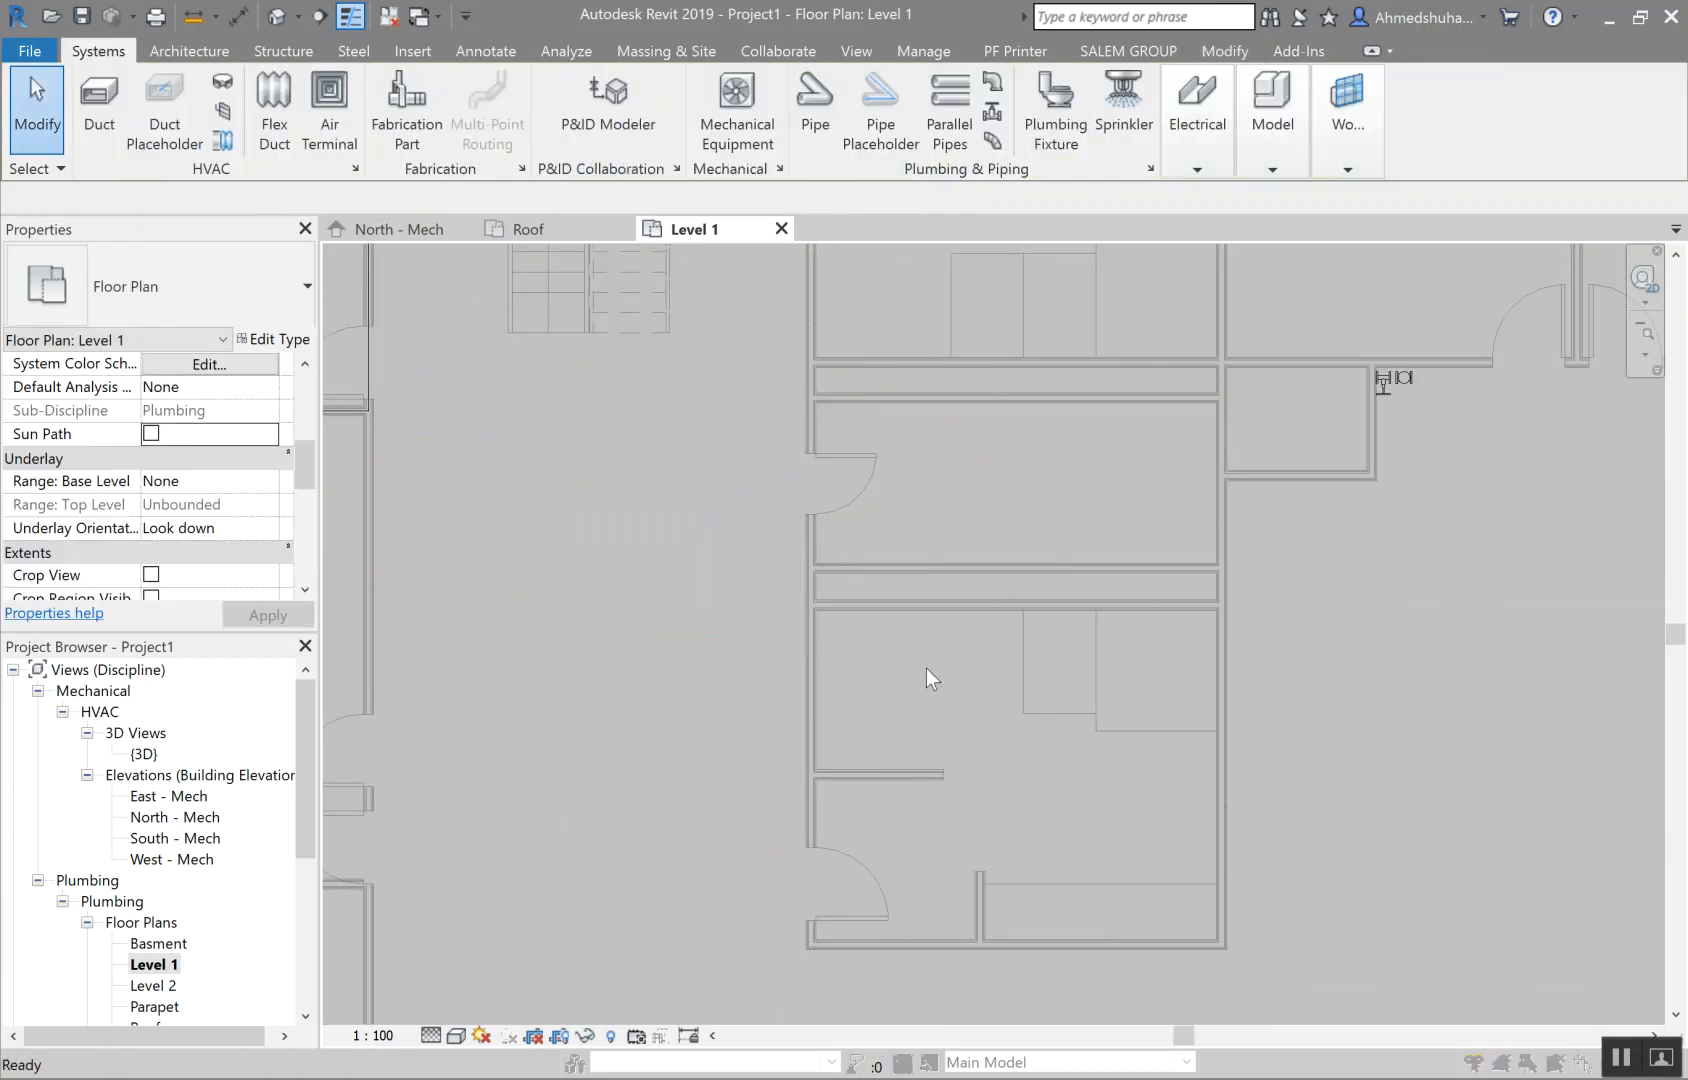
pyautogui.click(1118, 132)
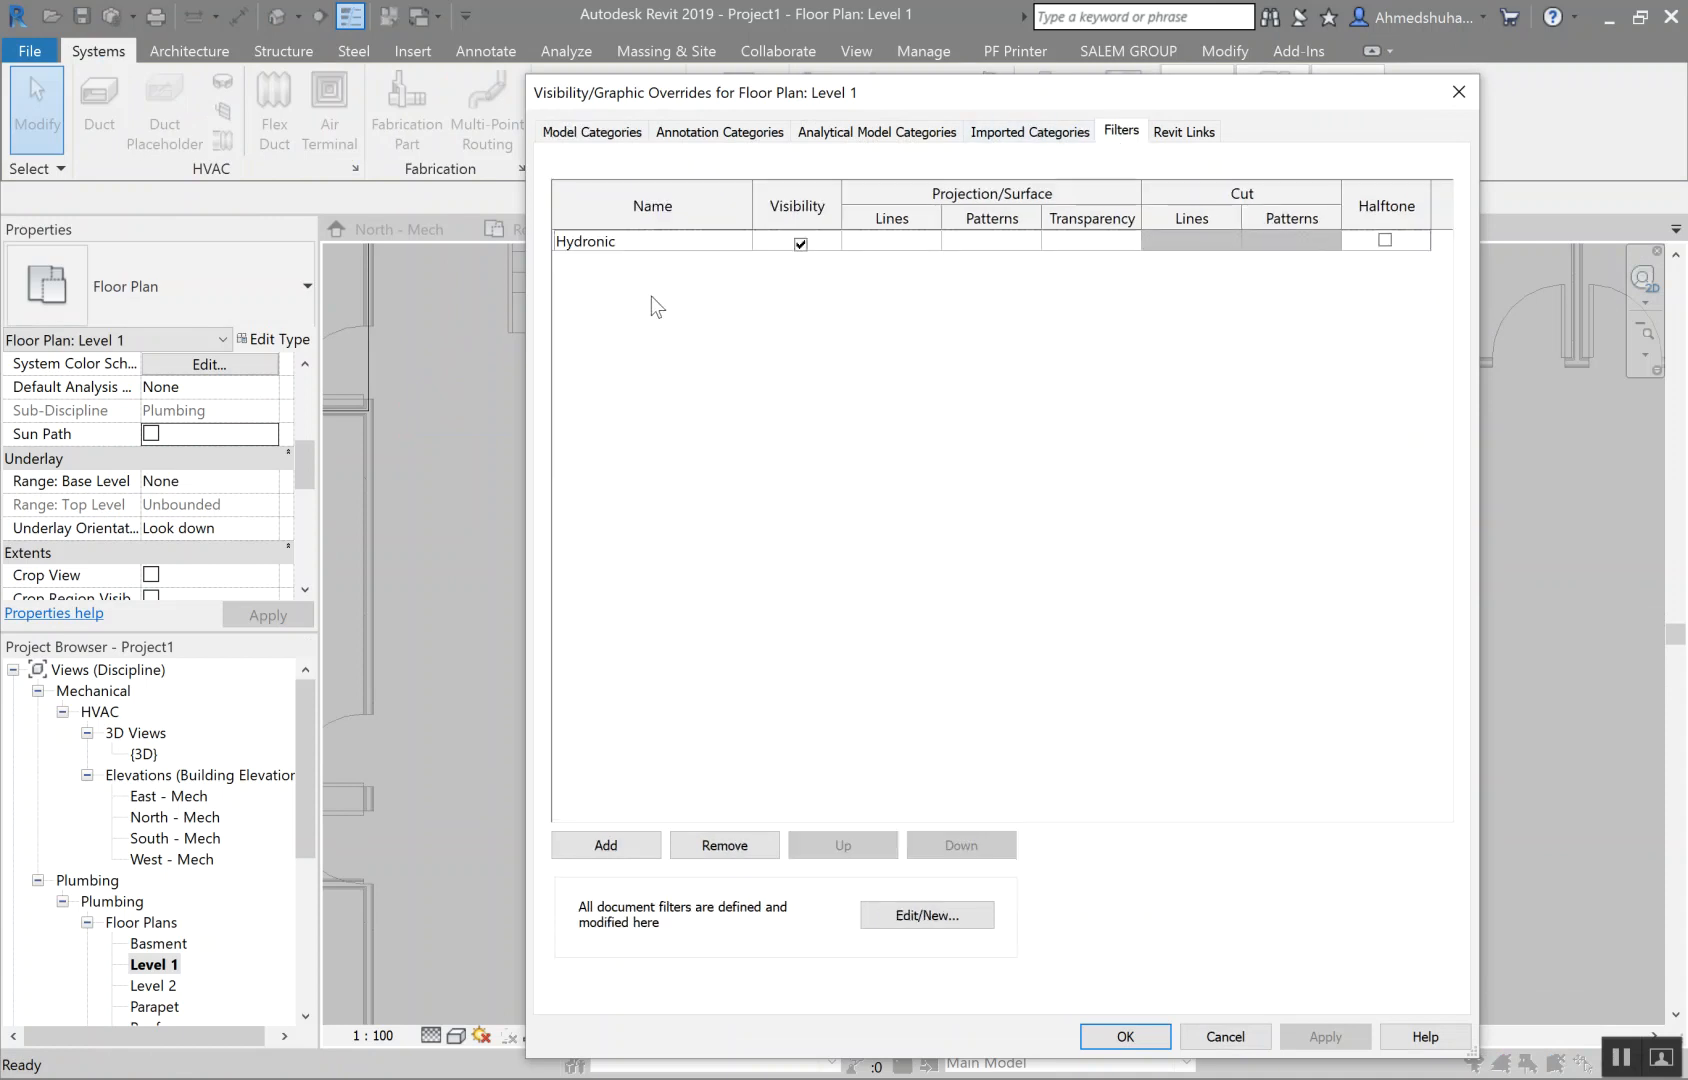
pyautogui.click(800, 243)
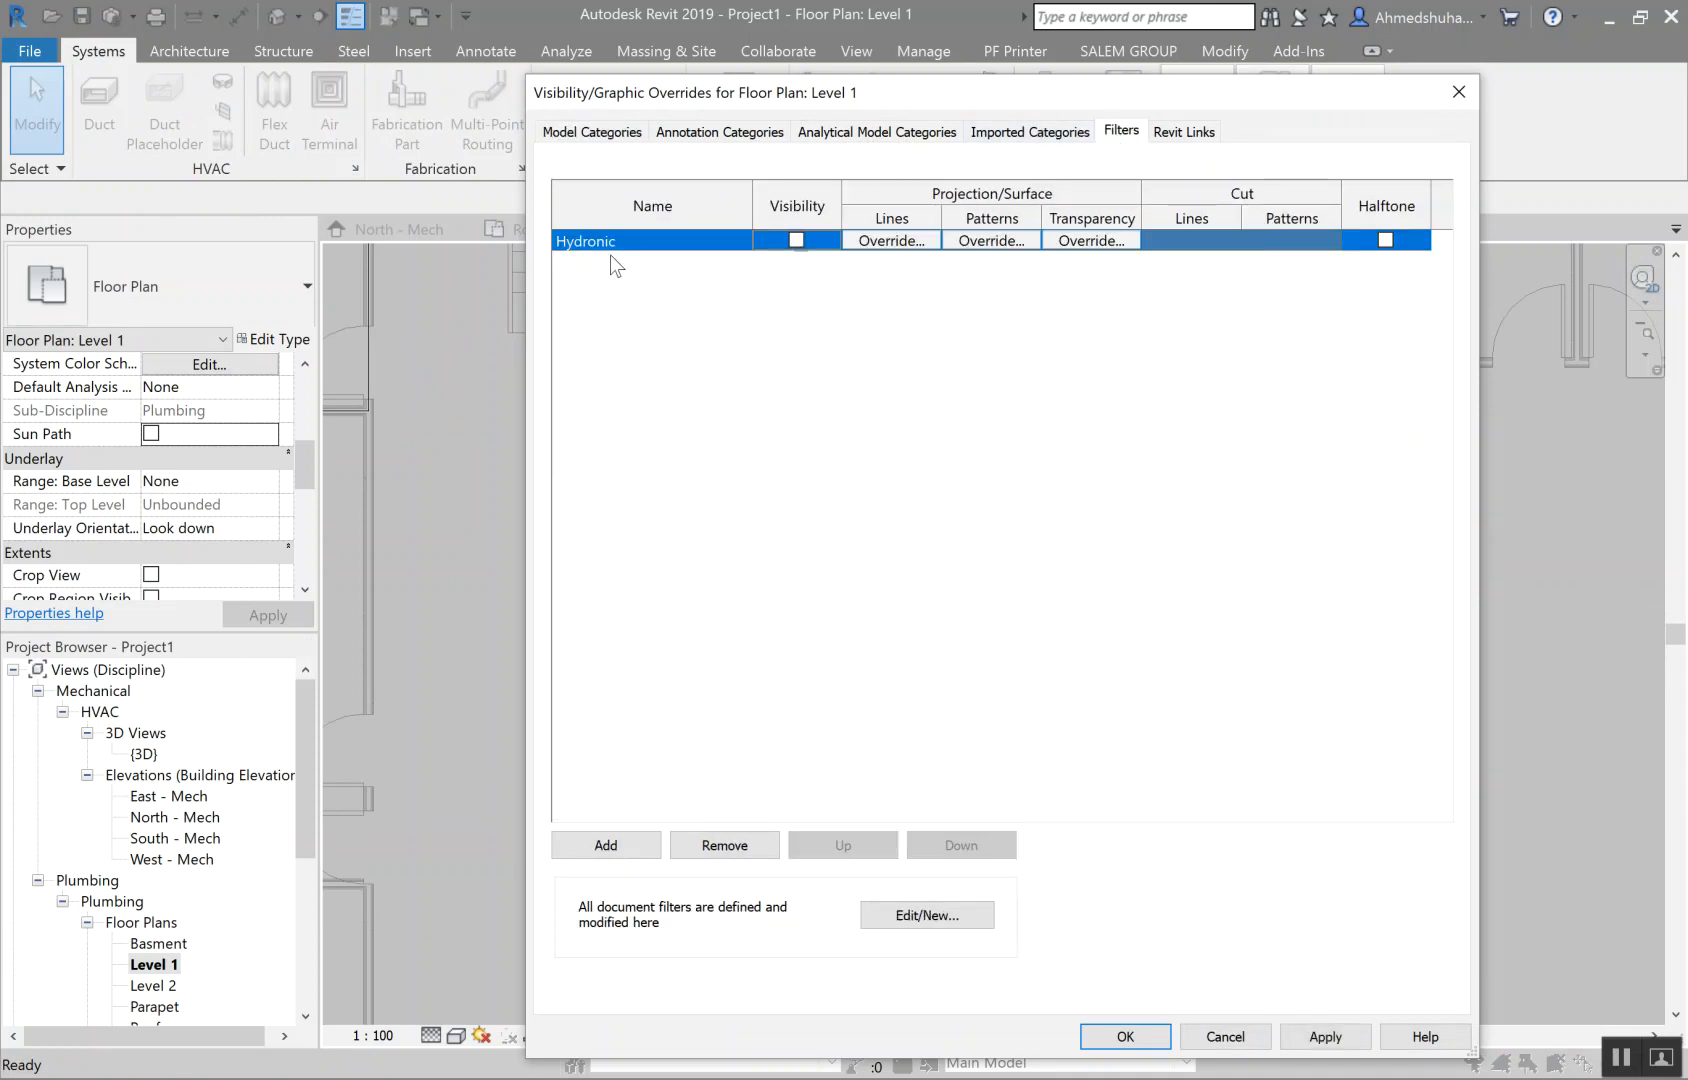
# Step: Create a new rule-based view filter named FW
pyautogui.click(925, 916)
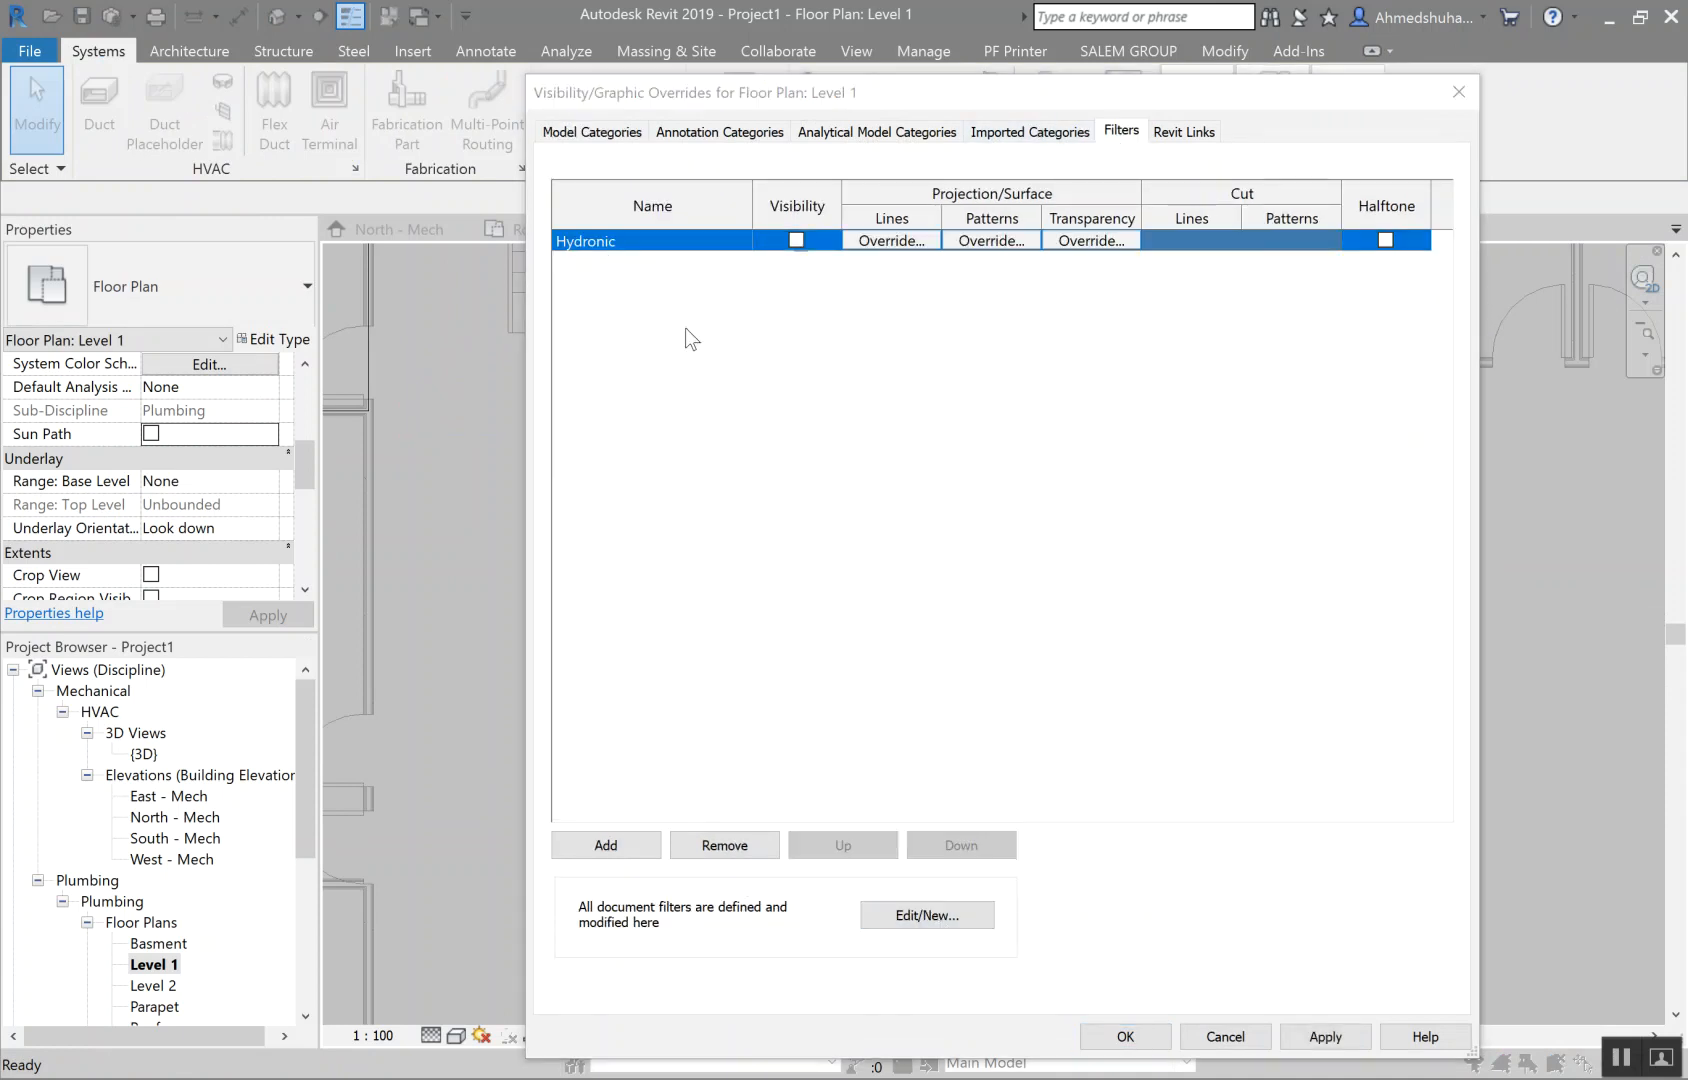
pyautogui.click(347, 578)
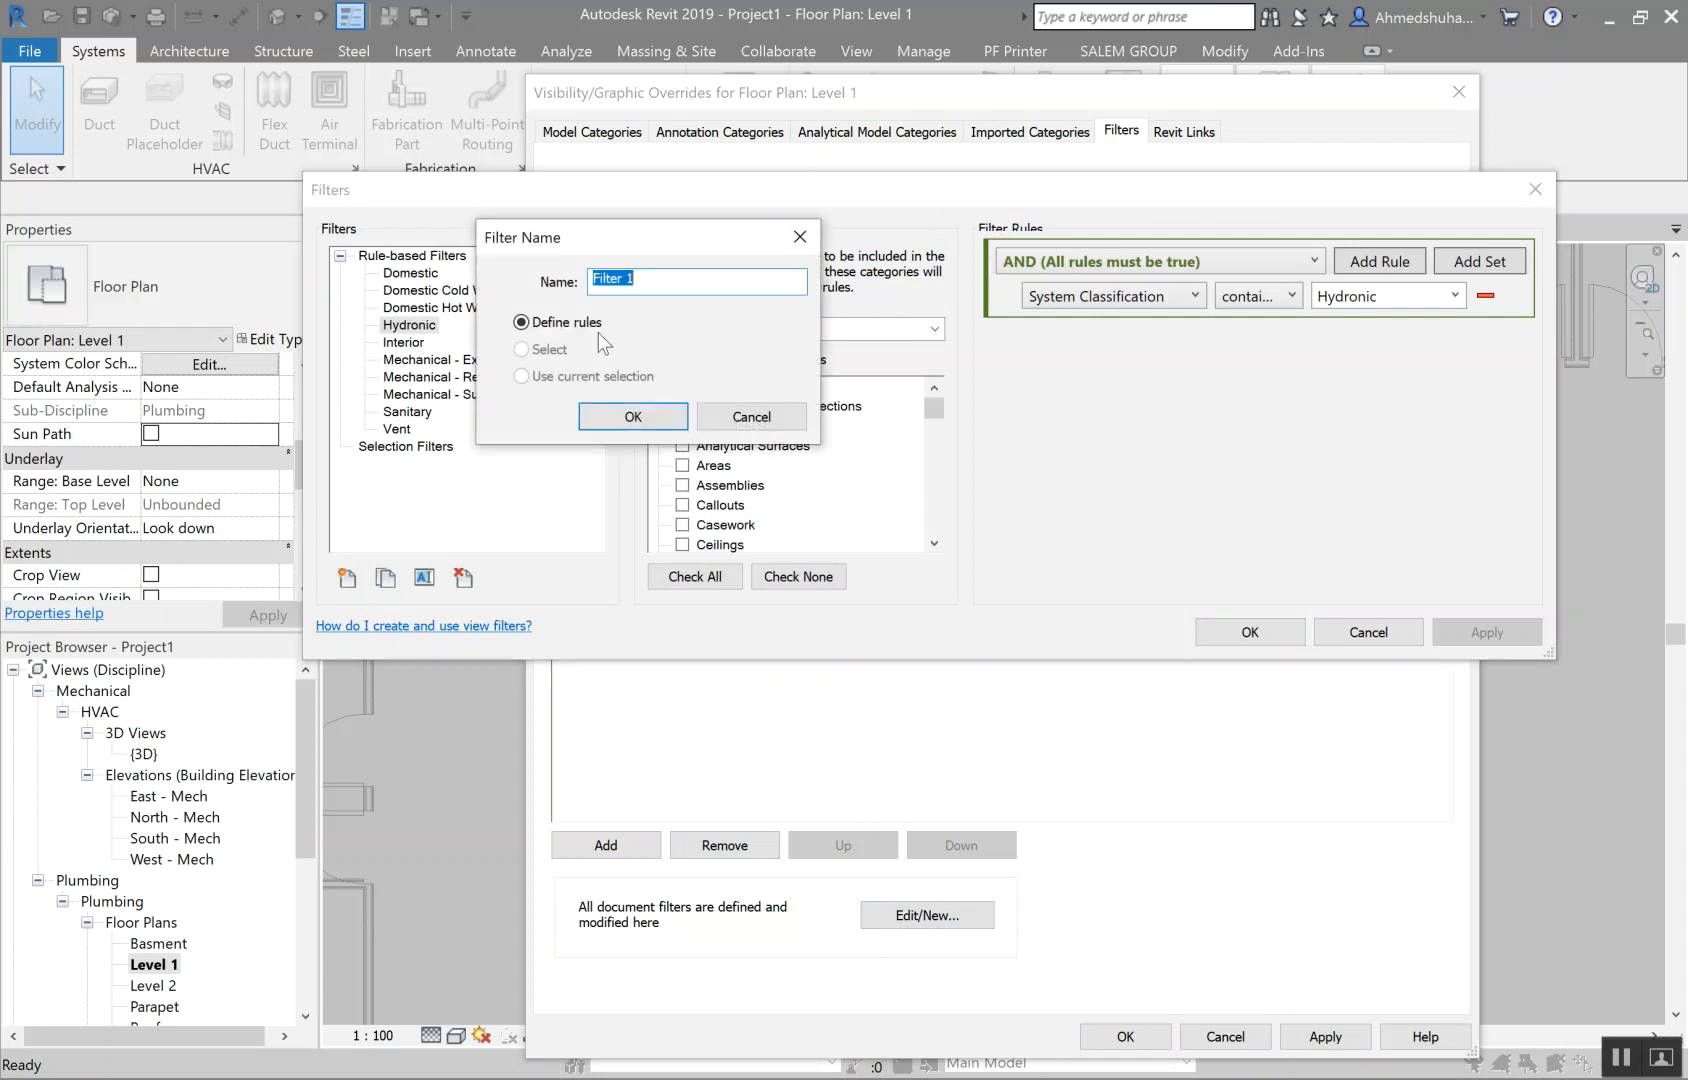
pyautogui.write('FW')
pyautogui.click(616, 414)
# Step: Include Pipe Accessories, Pipe Fittings, Pipe Insulations, Pipe Placeholders and Pipes as categories of the FW filter
pyautogui.scroll(-3, 743, 478)
pyautogui.scroll(-6, 742, 485)
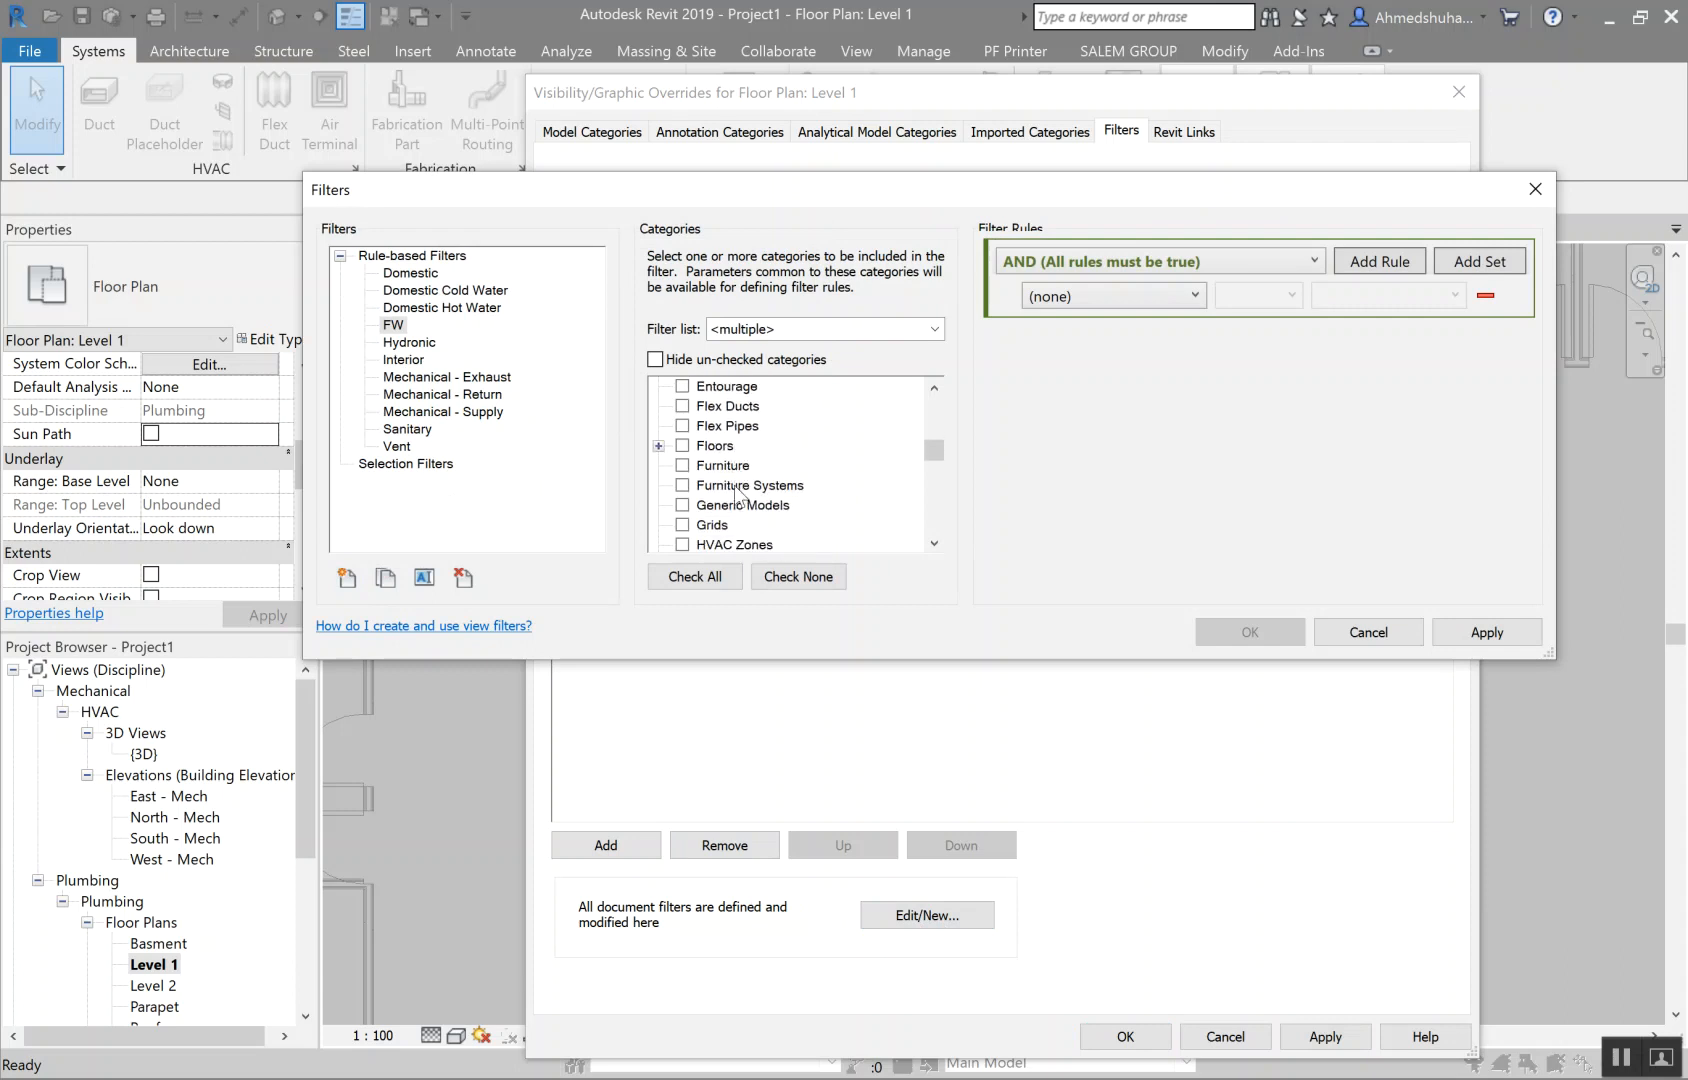
pyautogui.scroll(-5, 742, 492)
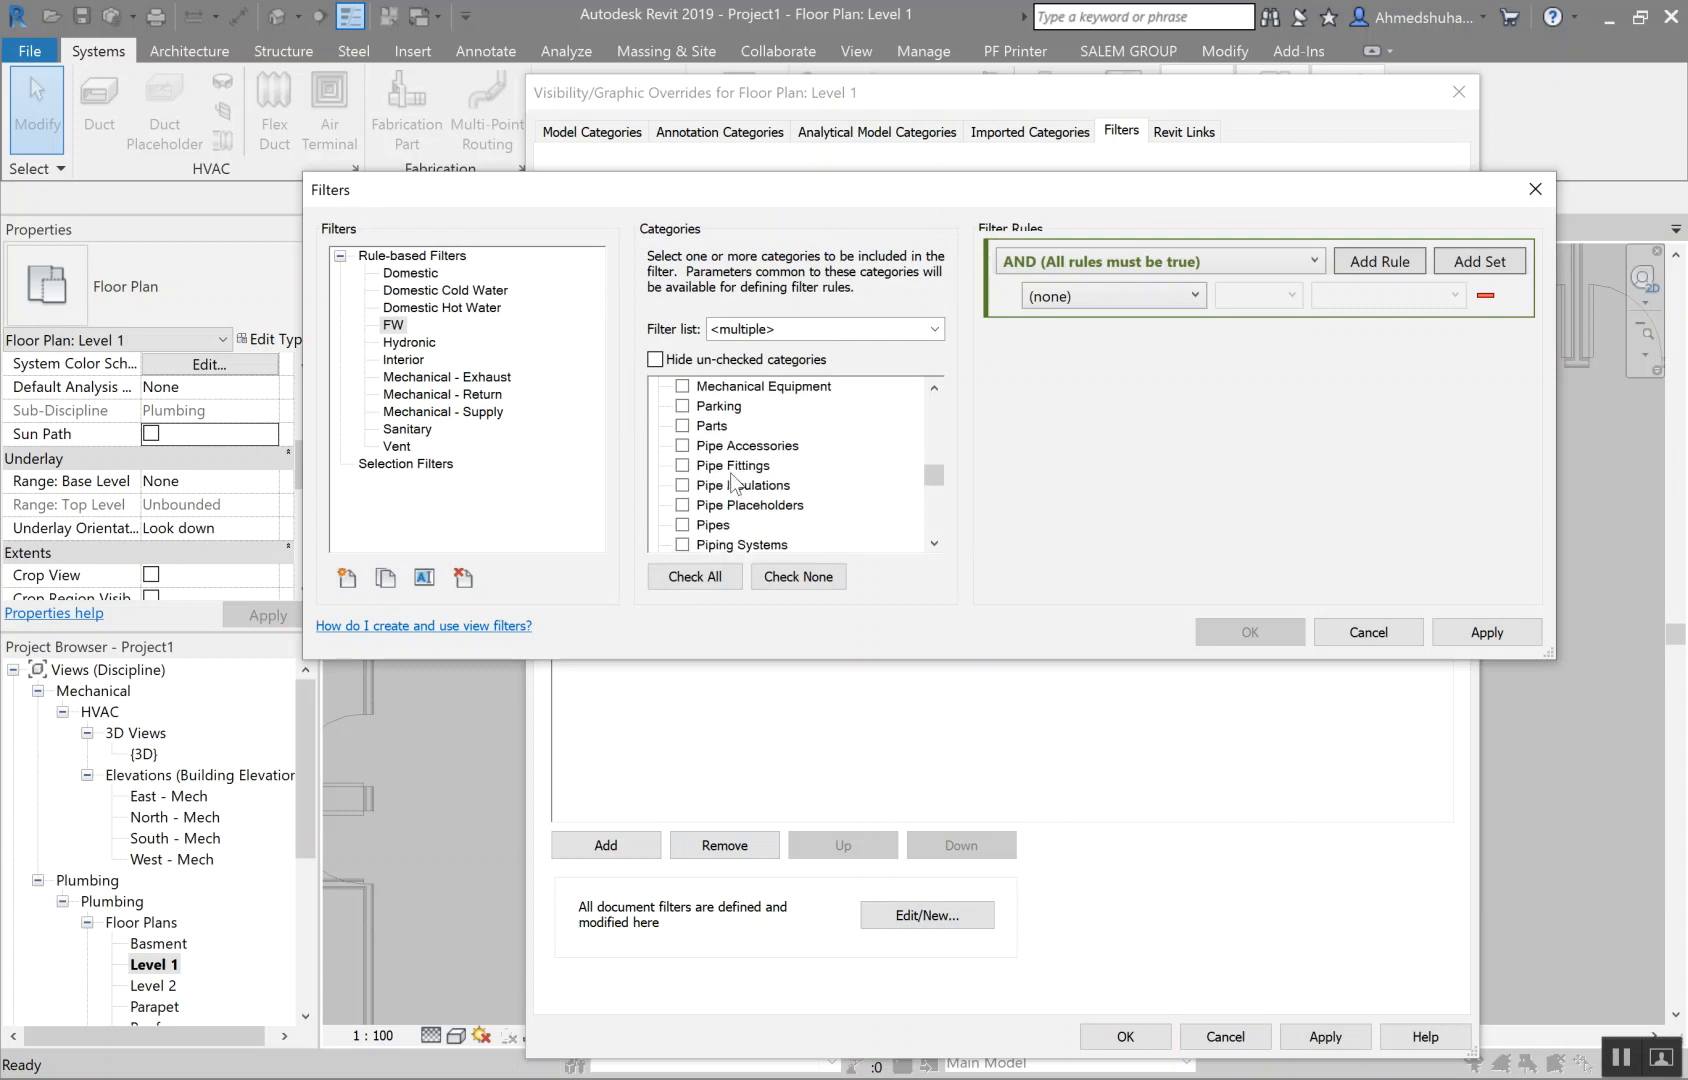
pyautogui.click(745, 447)
pyautogui.keyDown('shift'); pyautogui.click(705, 527); pyautogui.keyUp('shift')
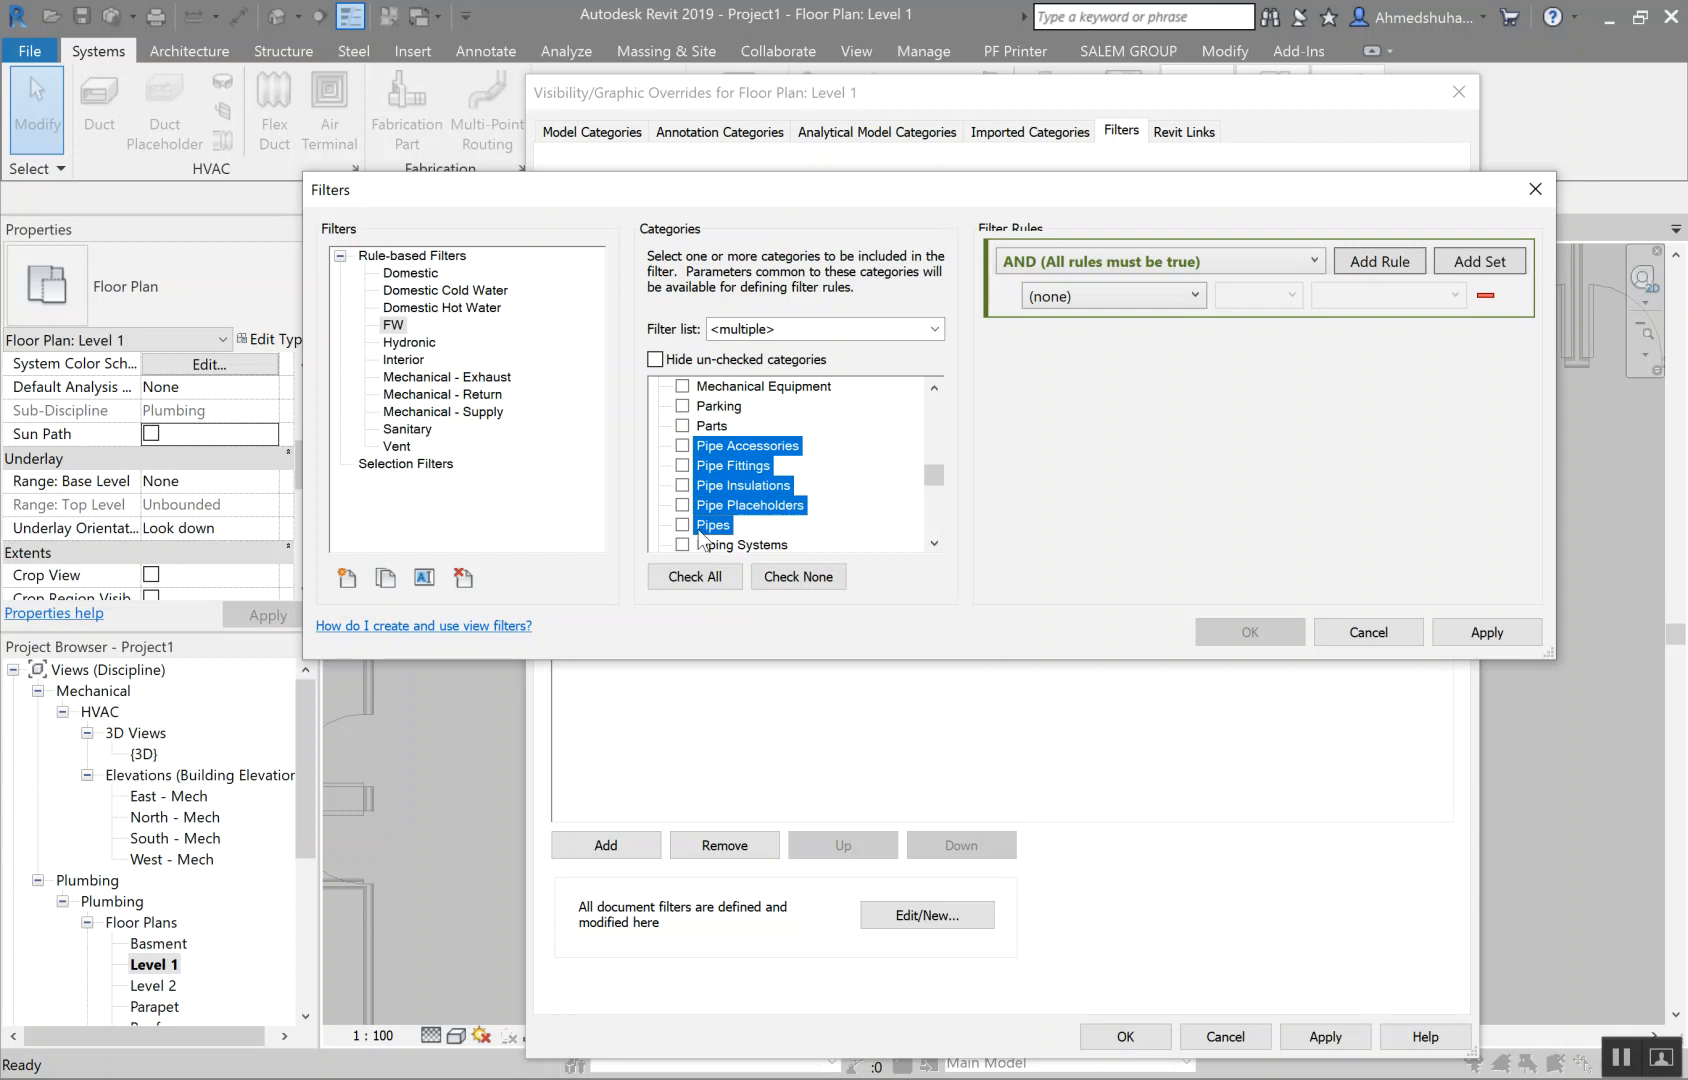
pyautogui.click(683, 526)
pyautogui.scroll(-1, 812, 515)
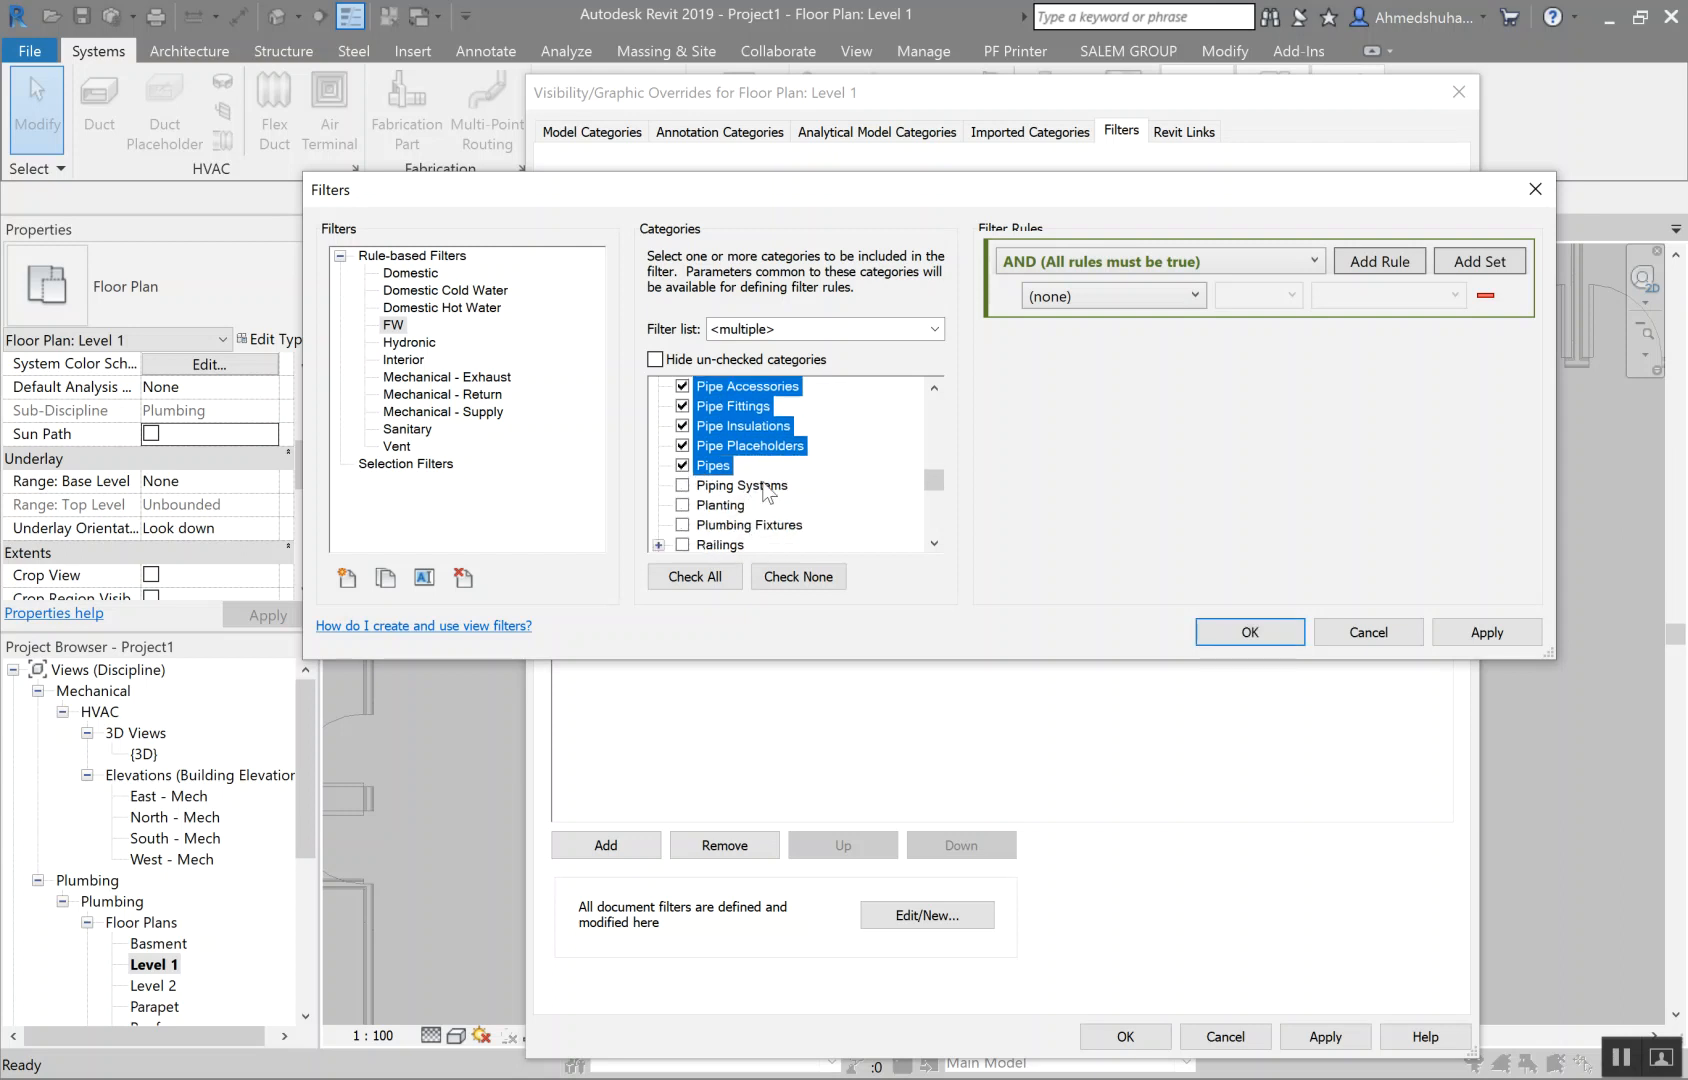
pyautogui.click(766, 485)
# Step: Define the FW filter rule as System Type equals Fire Protection Wet and accept the filter
pyautogui.click(1162, 298)
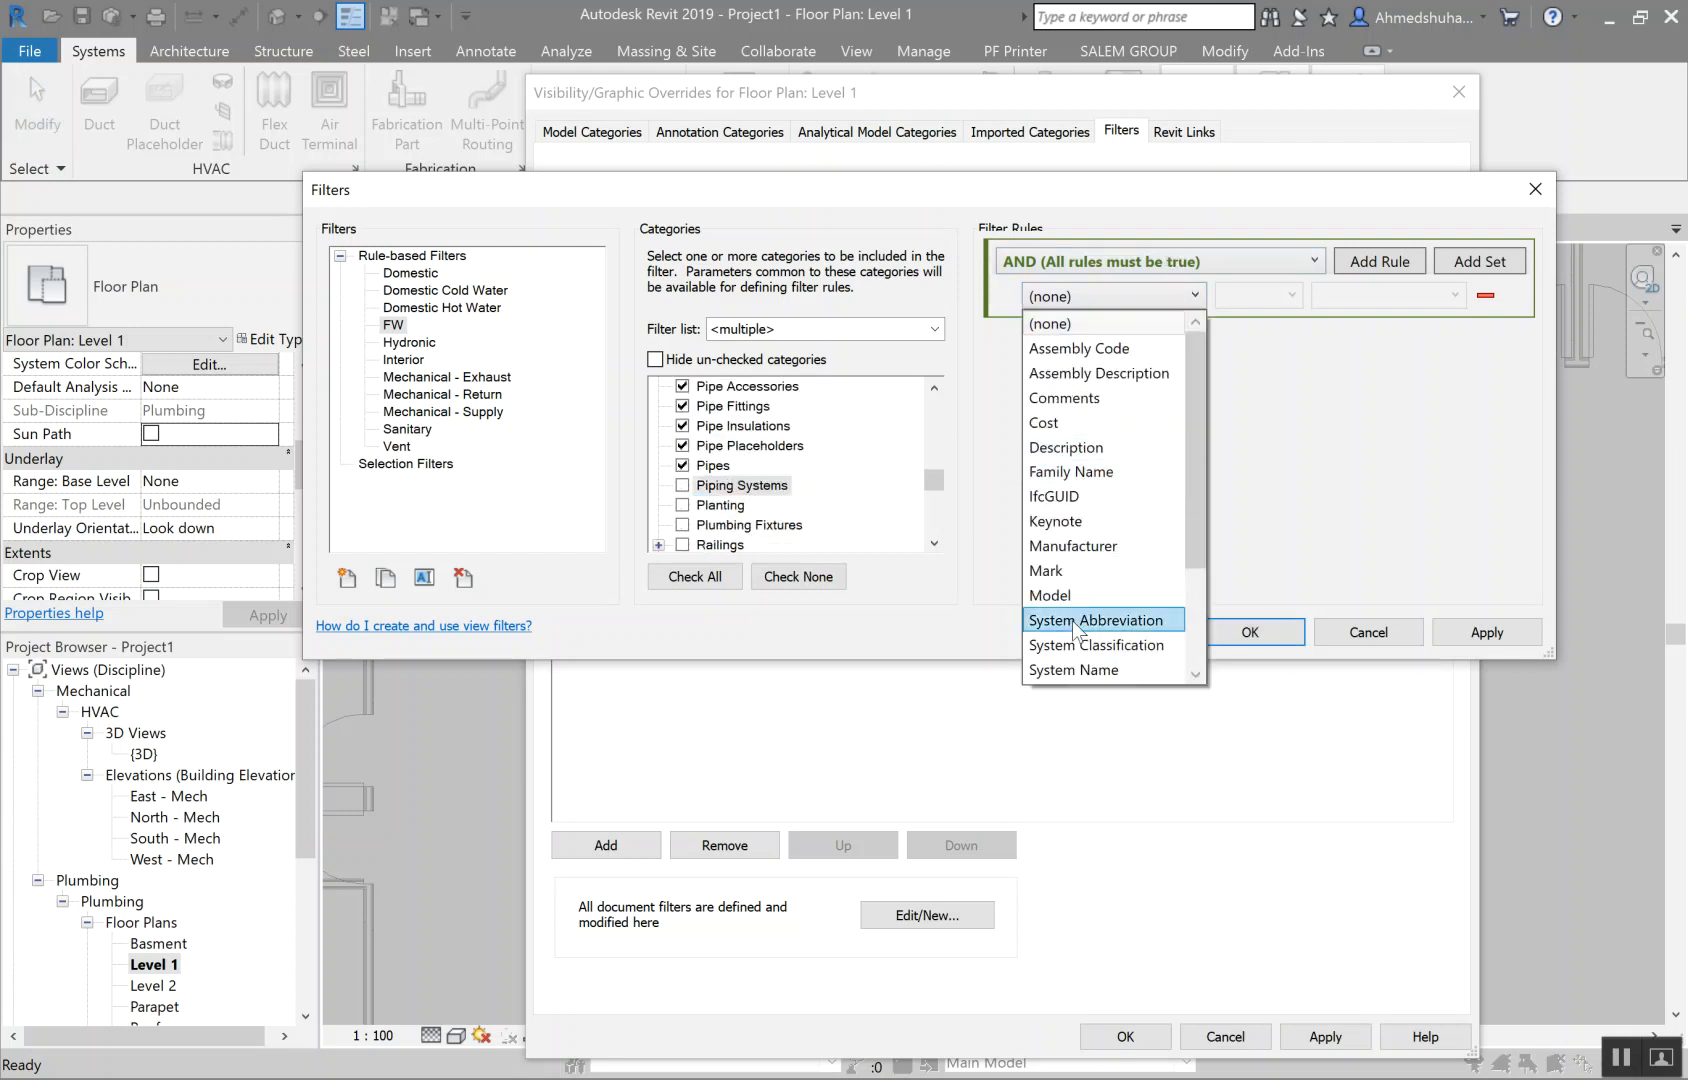
pyautogui.scroll(-2, 1076, 630)
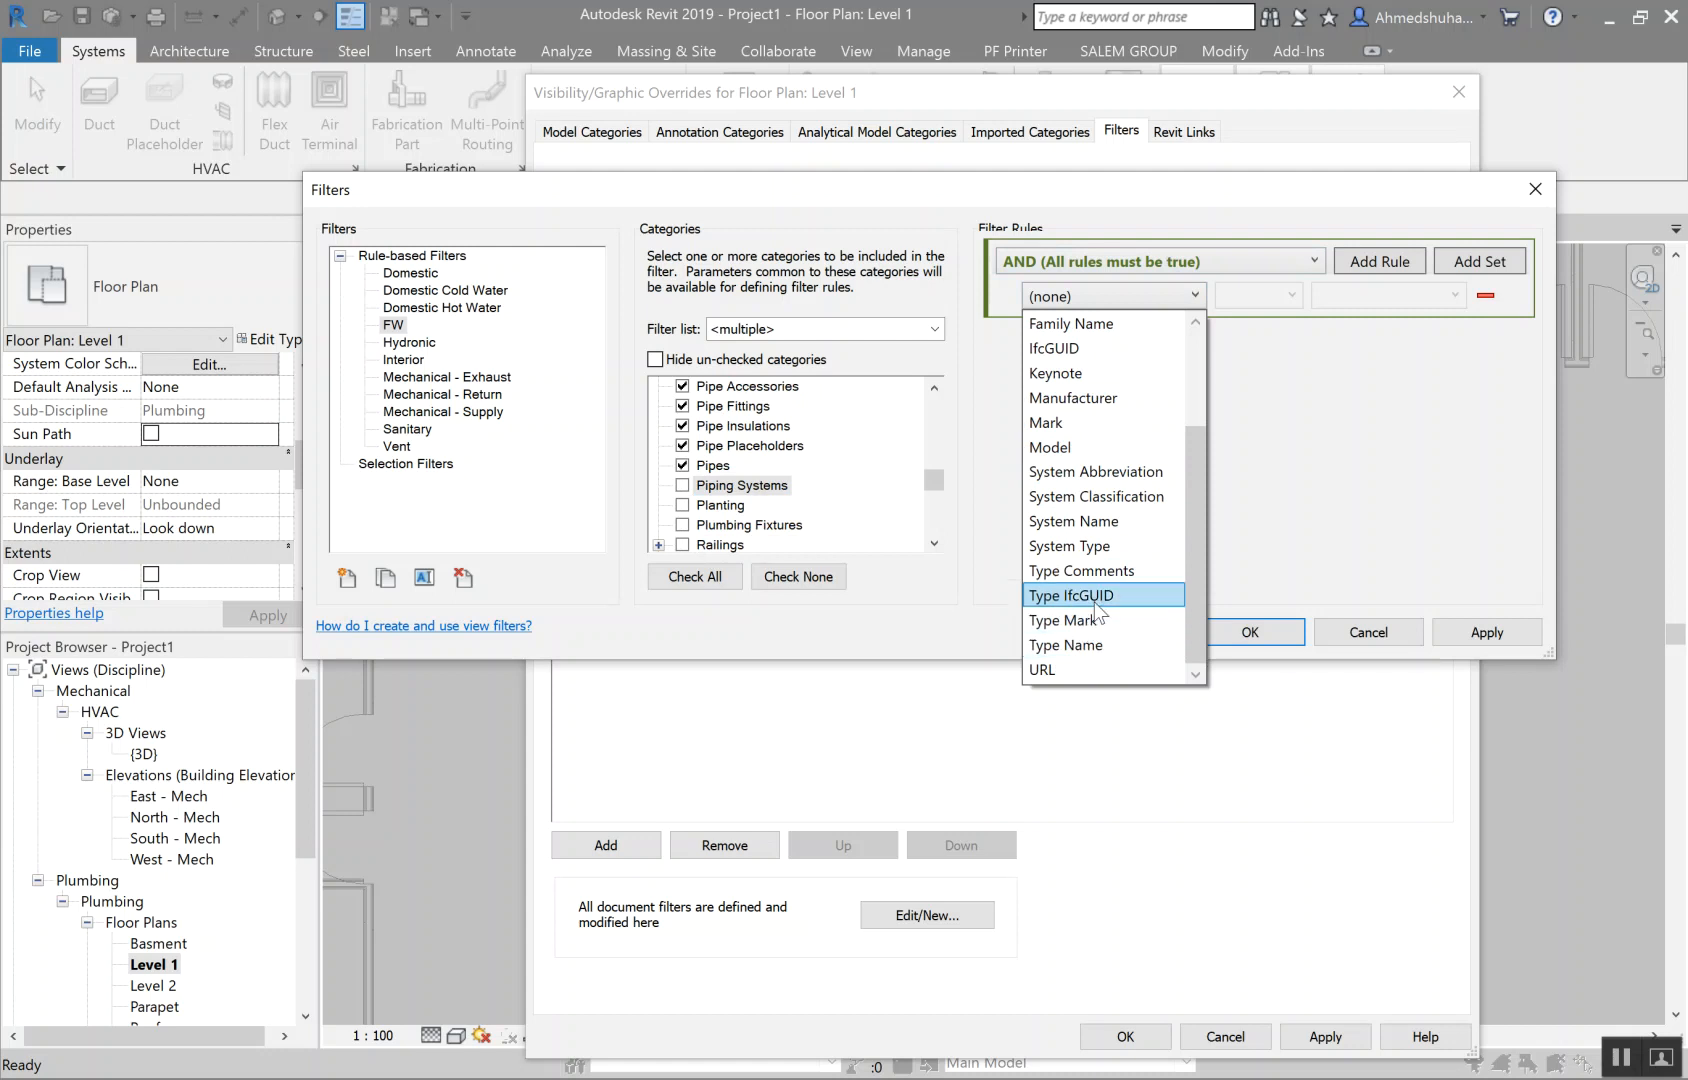
pyautogui.click(1098, 546)
pyautogui.click(1285, 305)
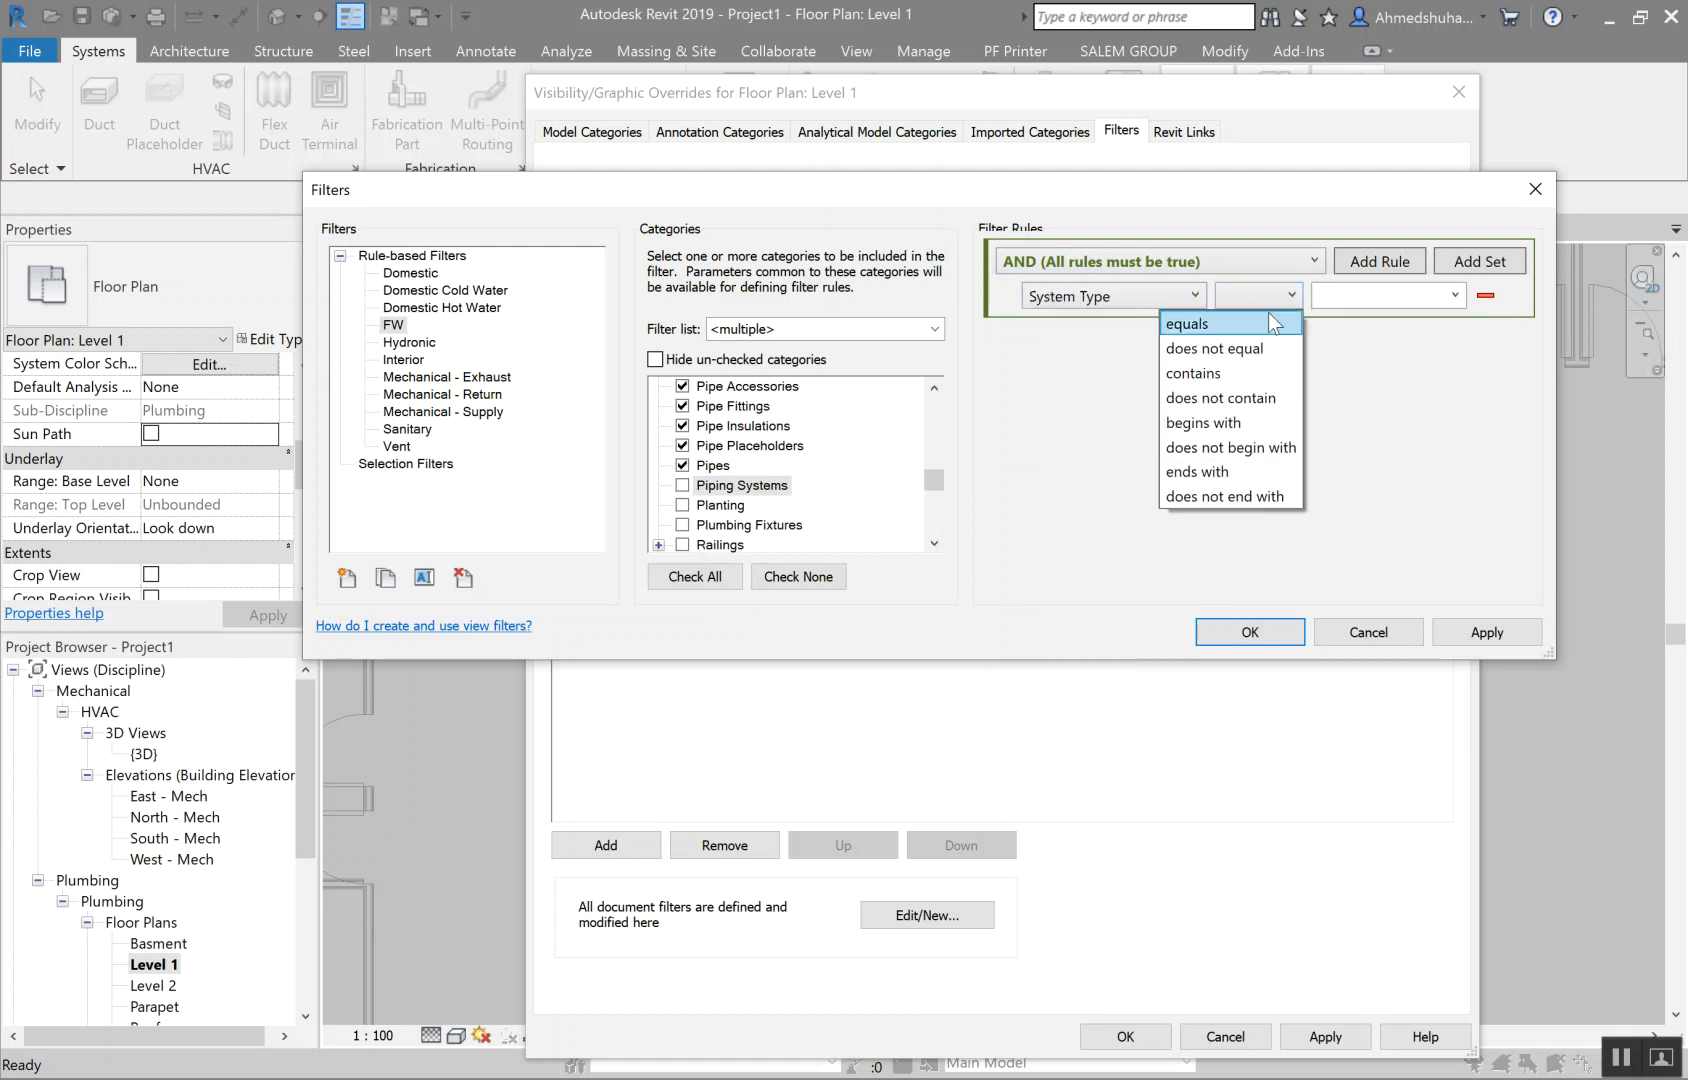
pyautogui.click(1262, 323)
pyautogui.click(1379, 297)
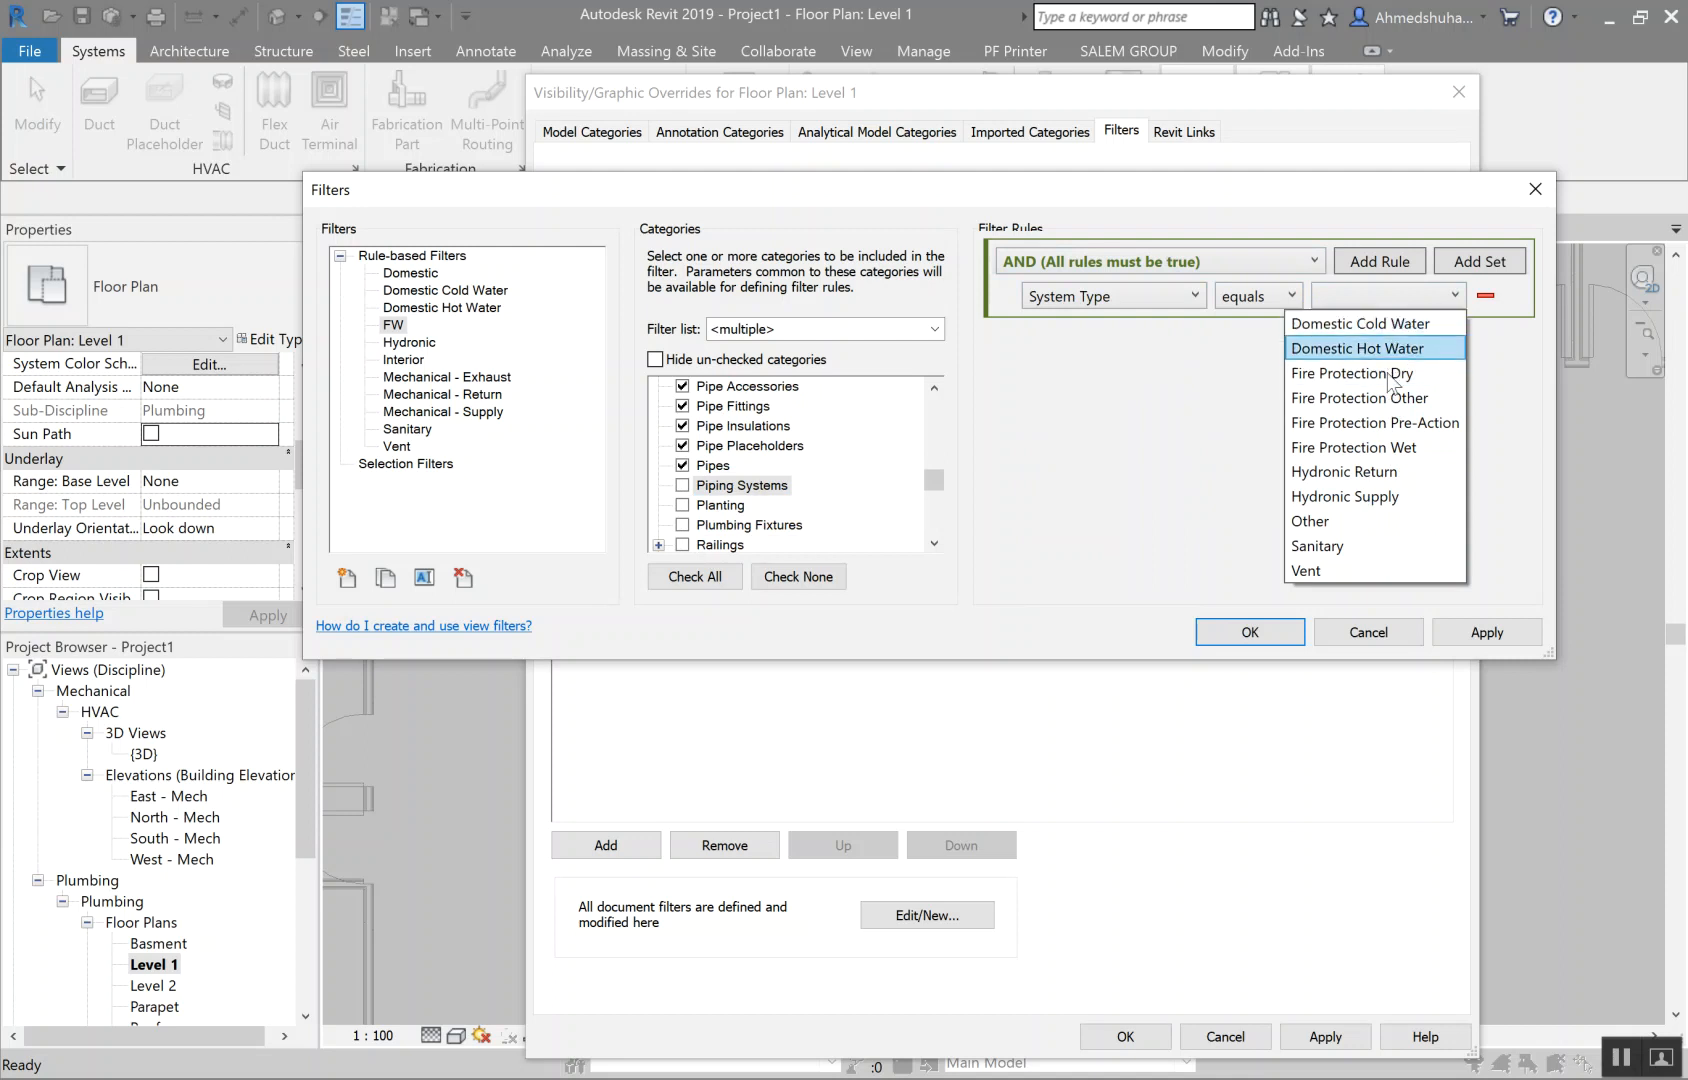
pyautogui.click(1360, 447)
pyautogui.click(1222, 640)
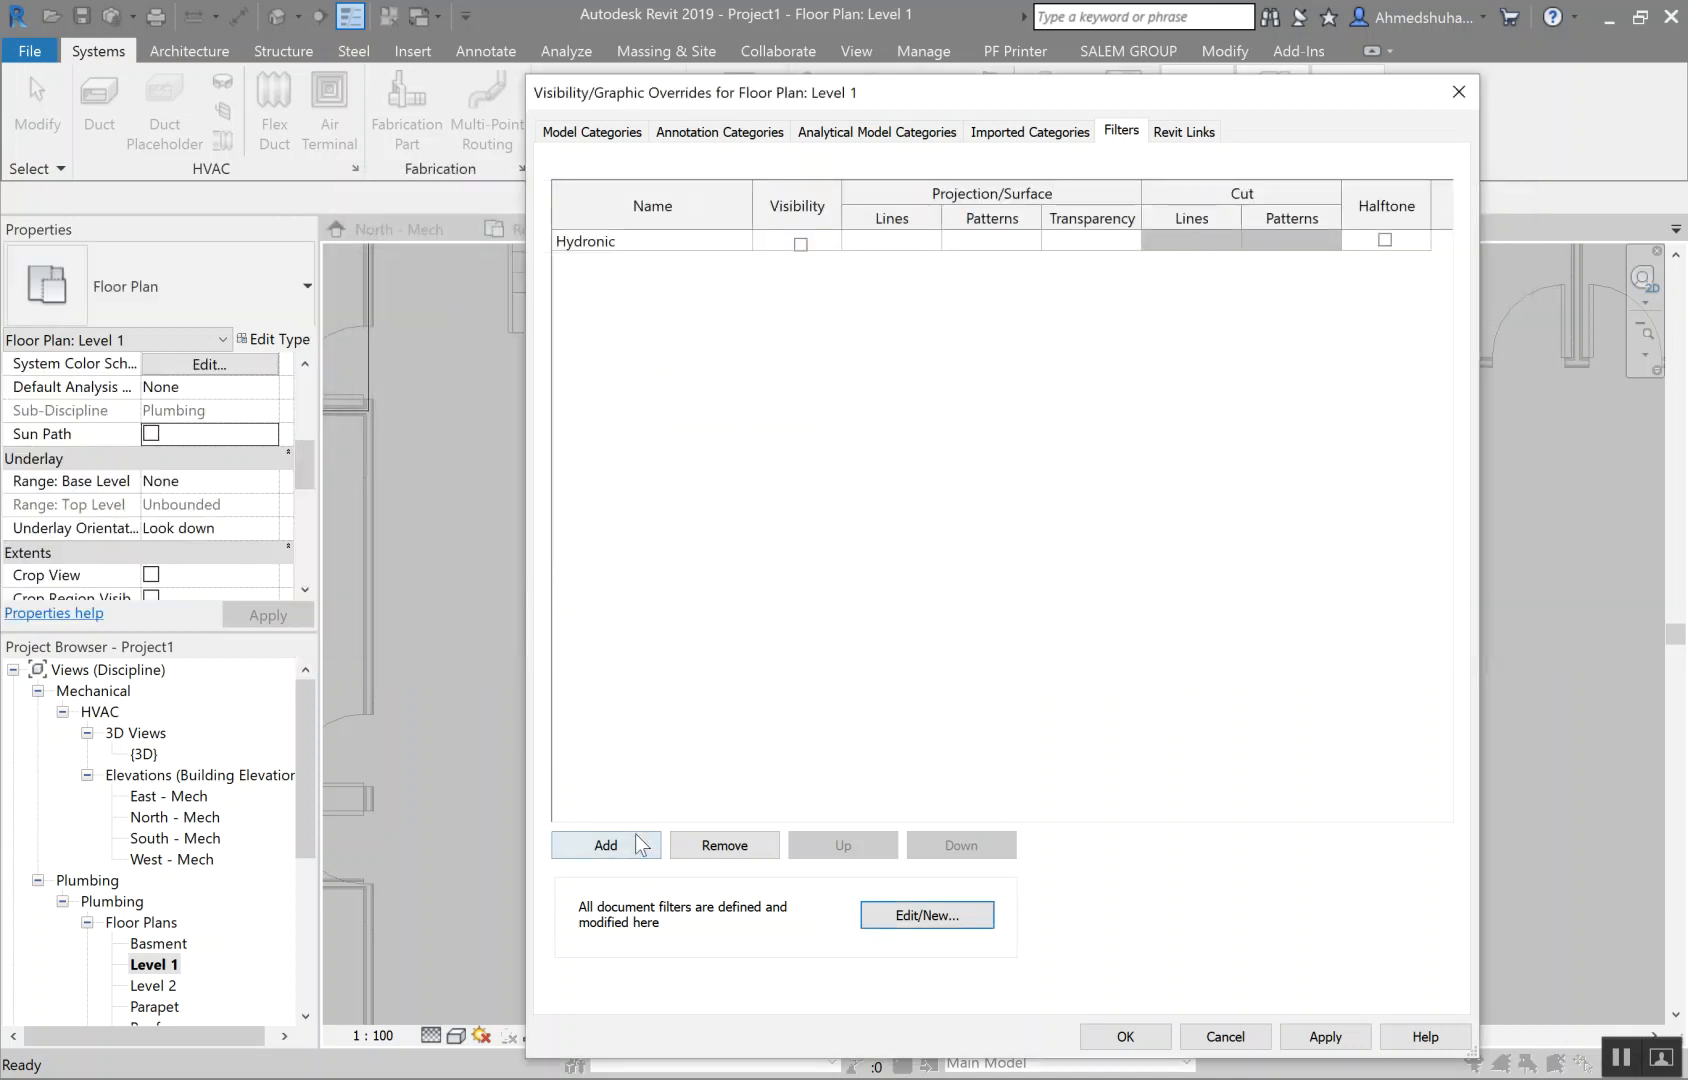
# Step: Add the FW filter to the Level 1 overrides, turn off its visibility and apply the overrides
pyautogui.click(643, 843)
pyautogui.click(875, 518)
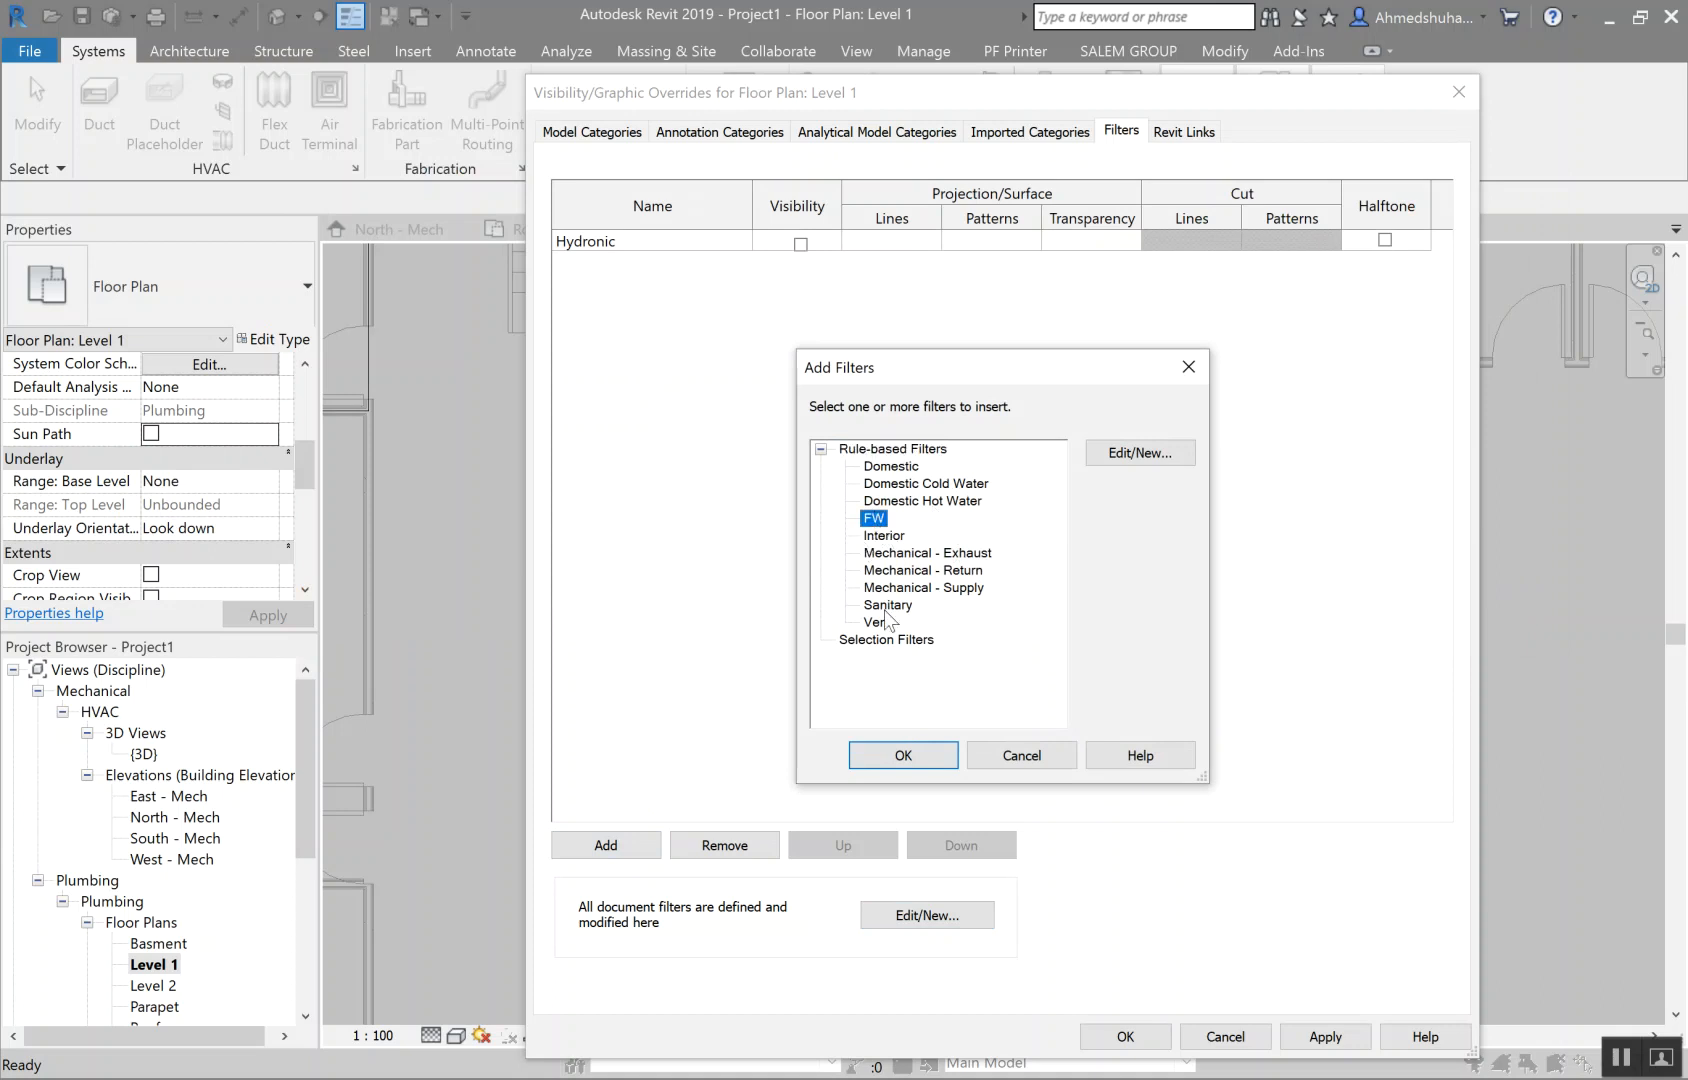
pyautogui.click(902, 755)
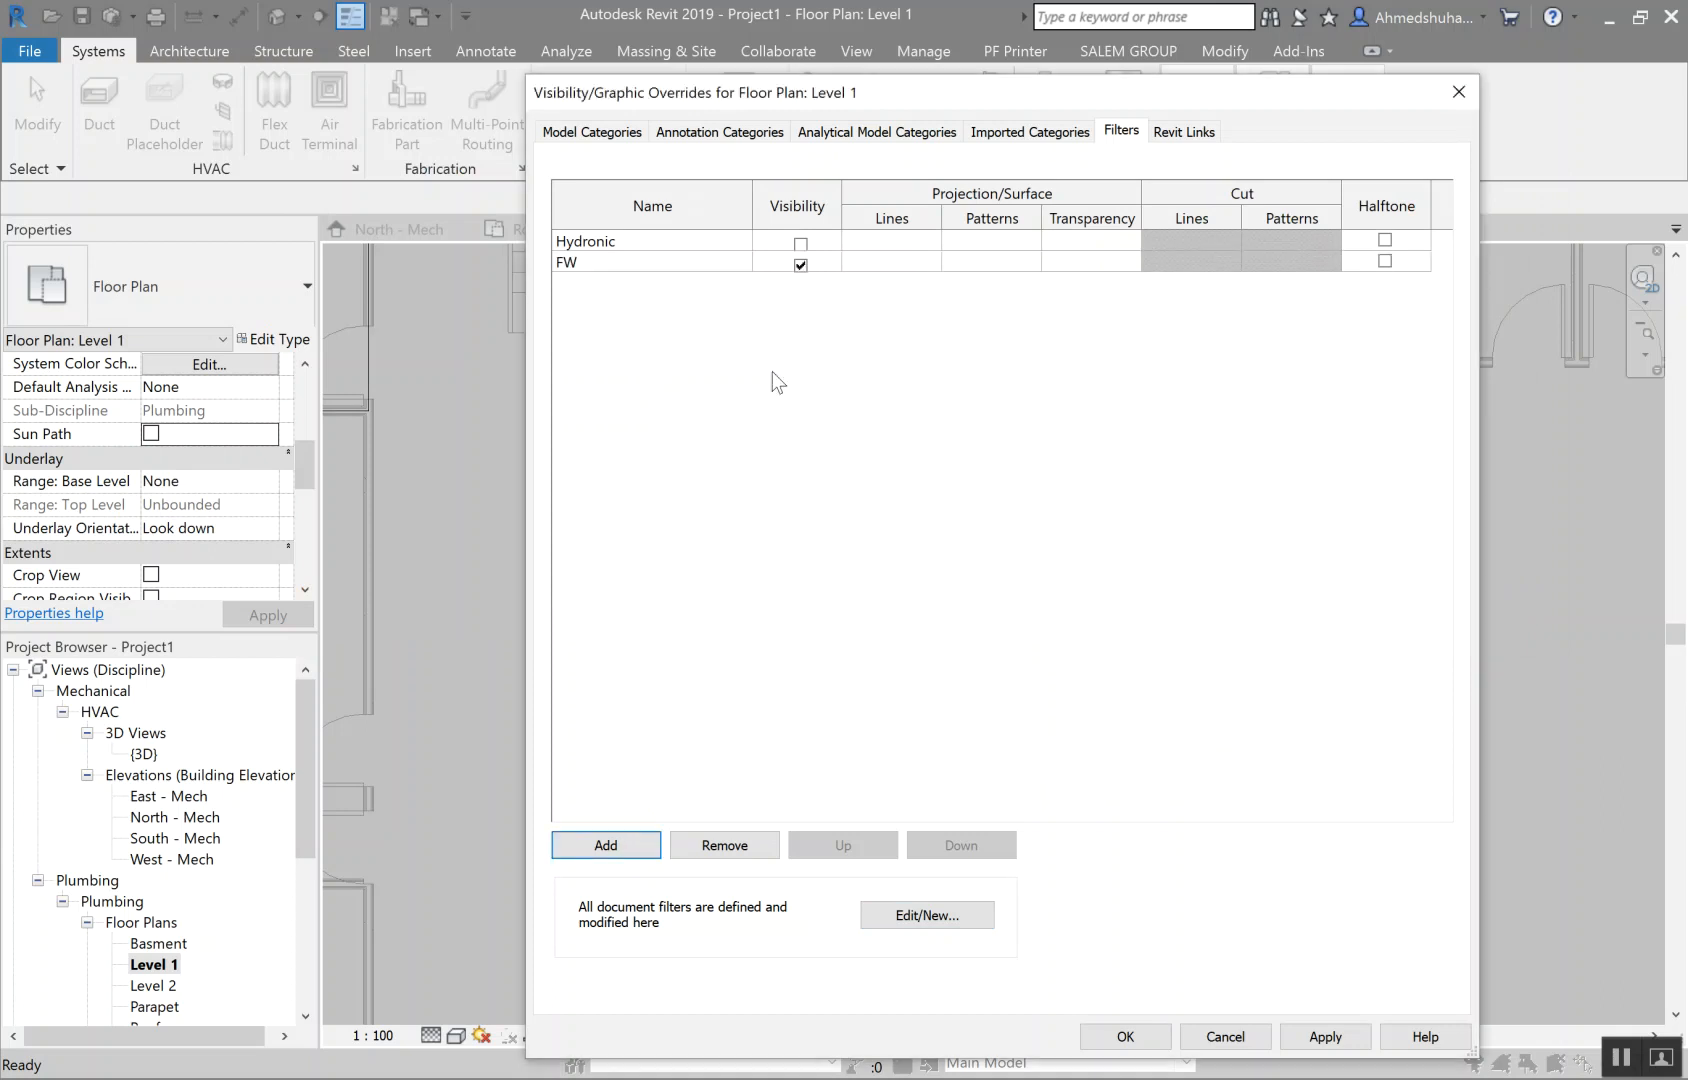
pyautogui.click(808, 265)
pyautogui.click(626, 243)
pyautogui.click(622, 263)
pyautogui.click(622, 246)
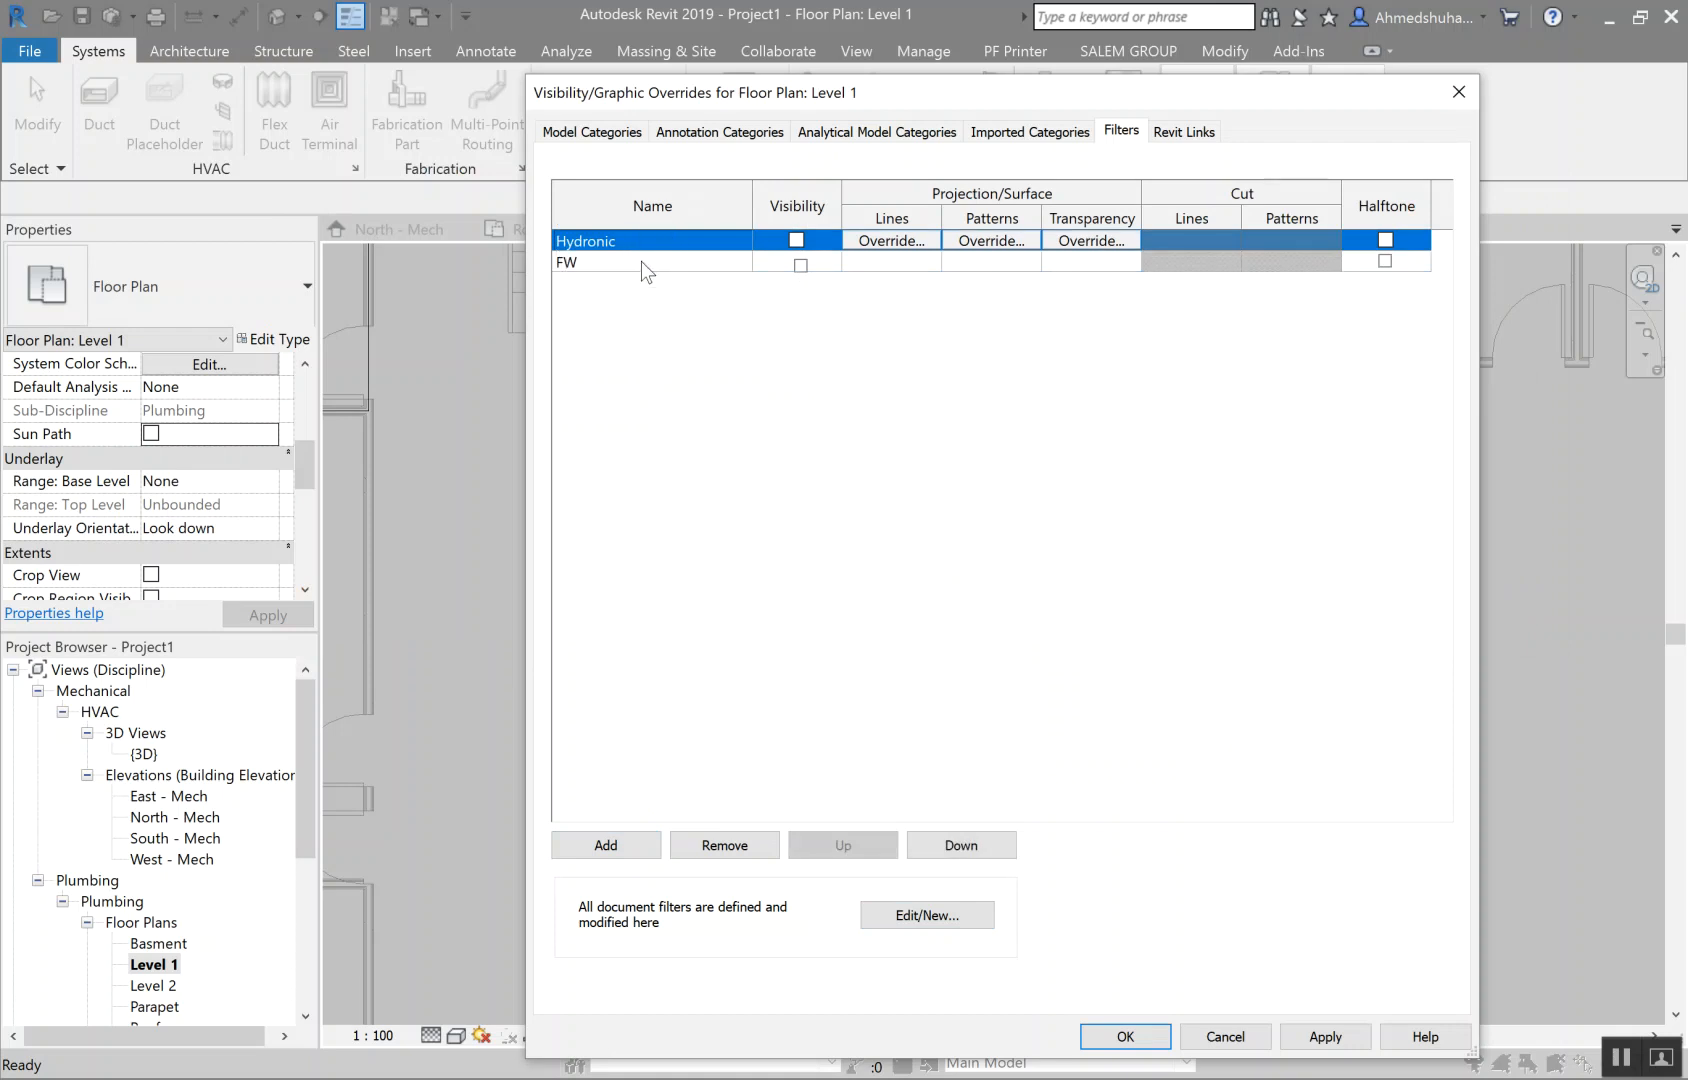
pyautogui.click(641, 261)
pyautogui.click(1126, 1037)
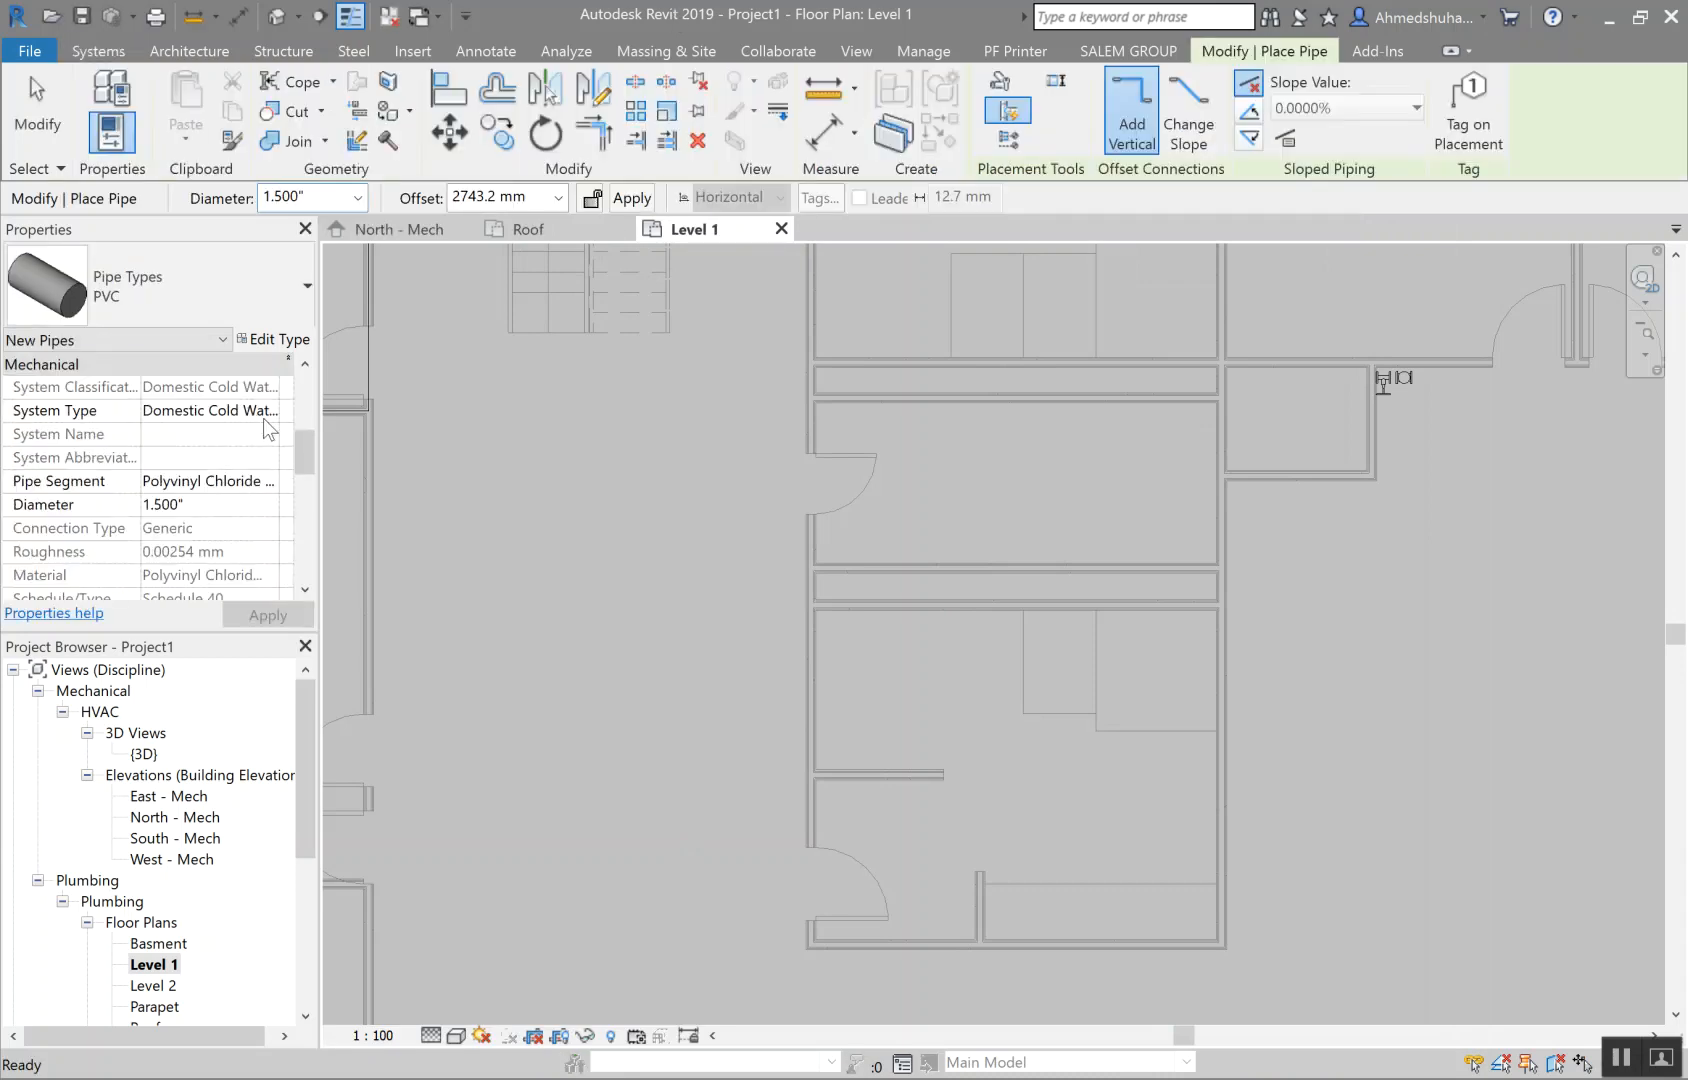
# Step: Draw a 1.500" PVC pipe with system type Fire Protection Wet in the Level 1 plan to test the filter
pyautogui.click(265, 418)
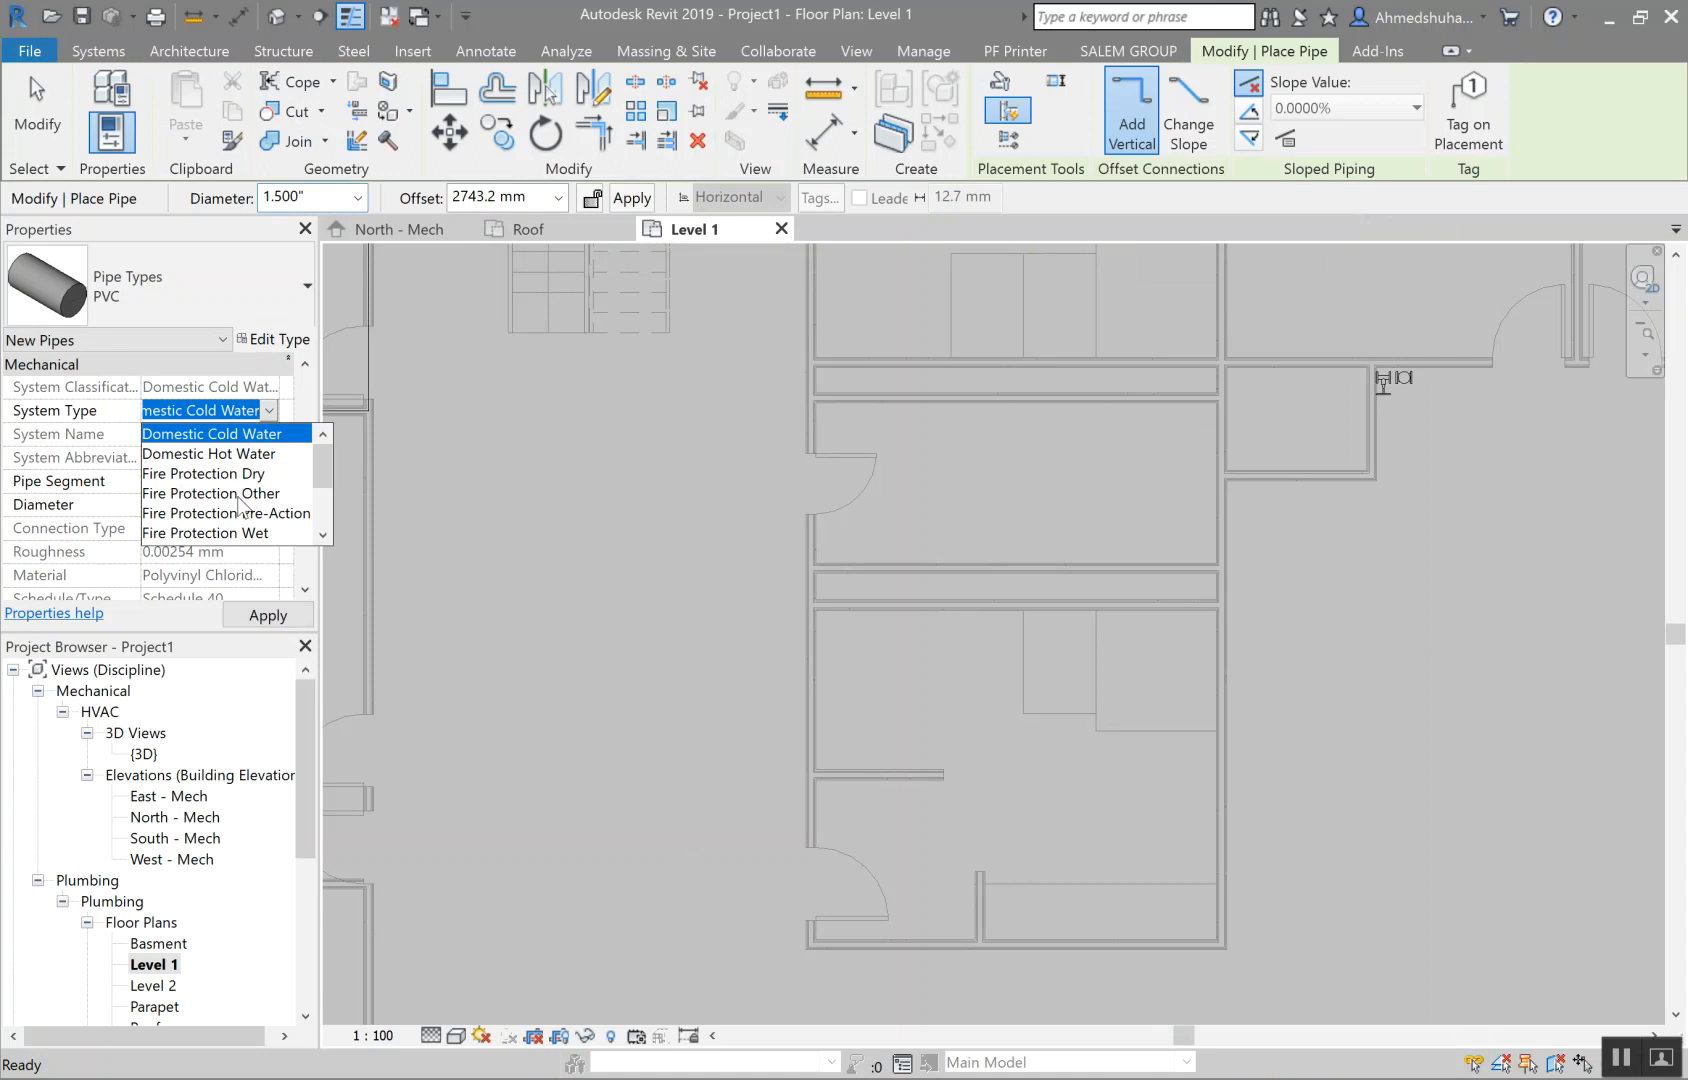
pyautogui.click(247, 535)
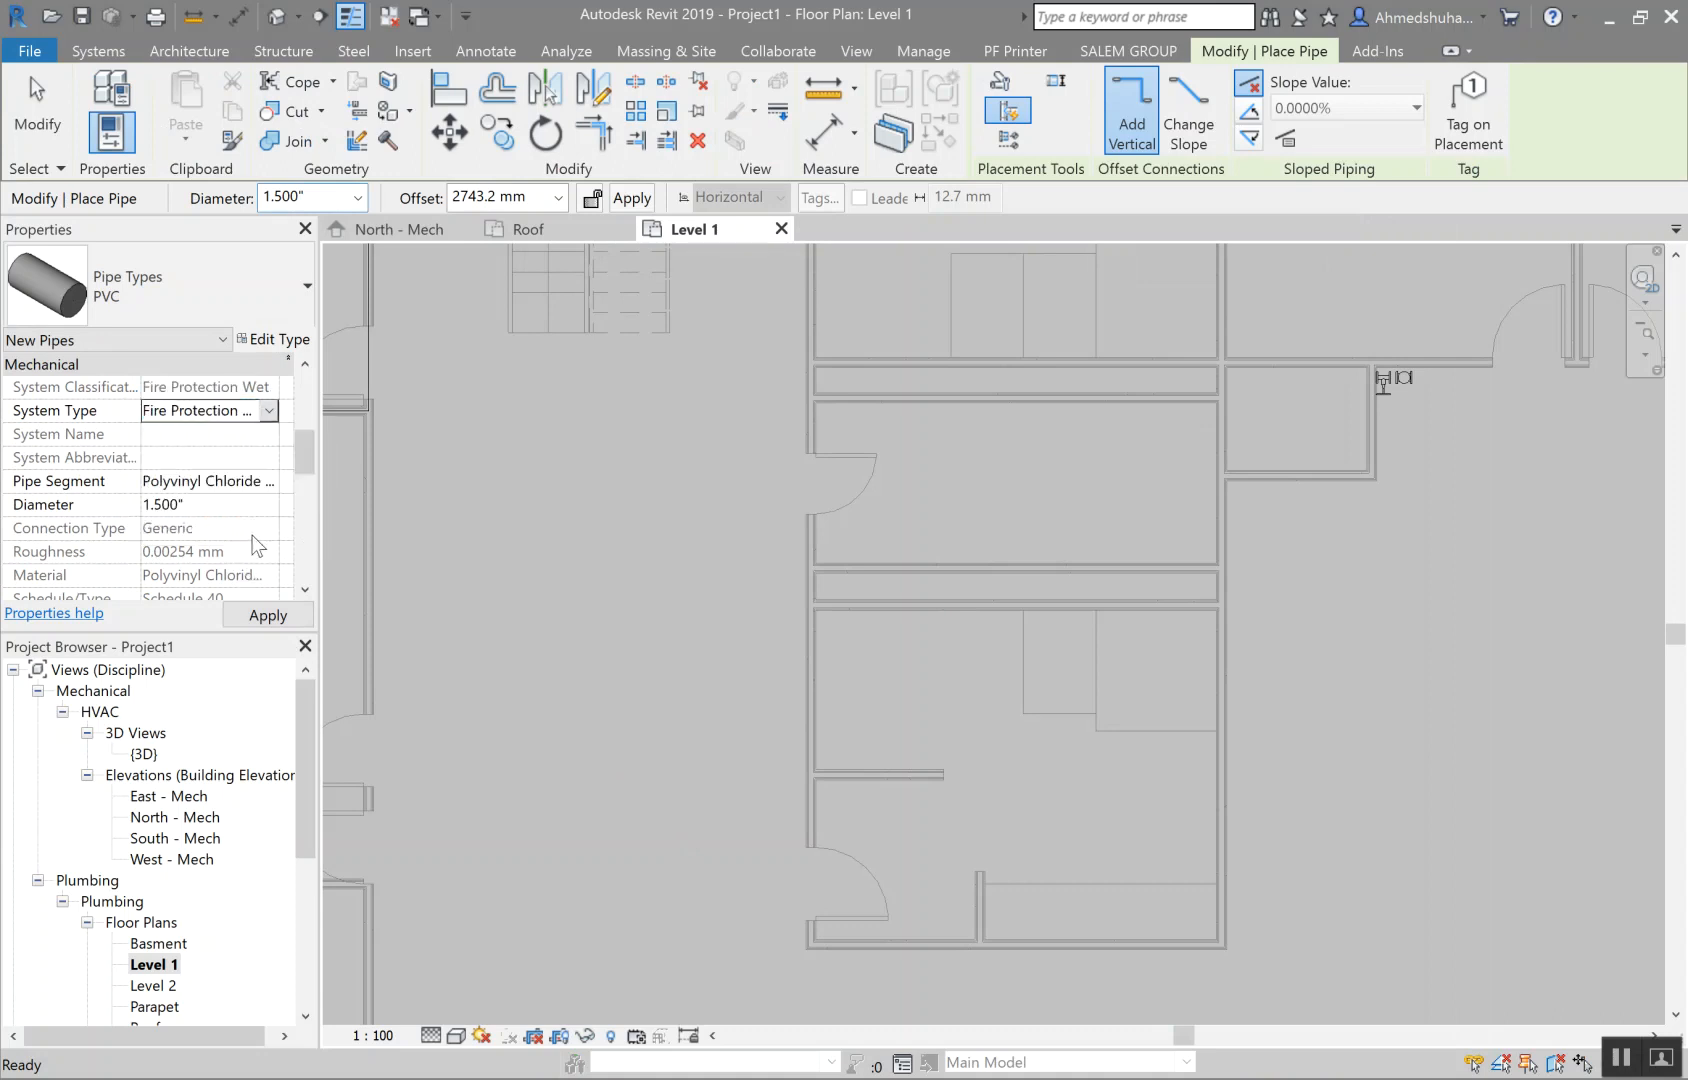
pyautogui.click(676, 502)
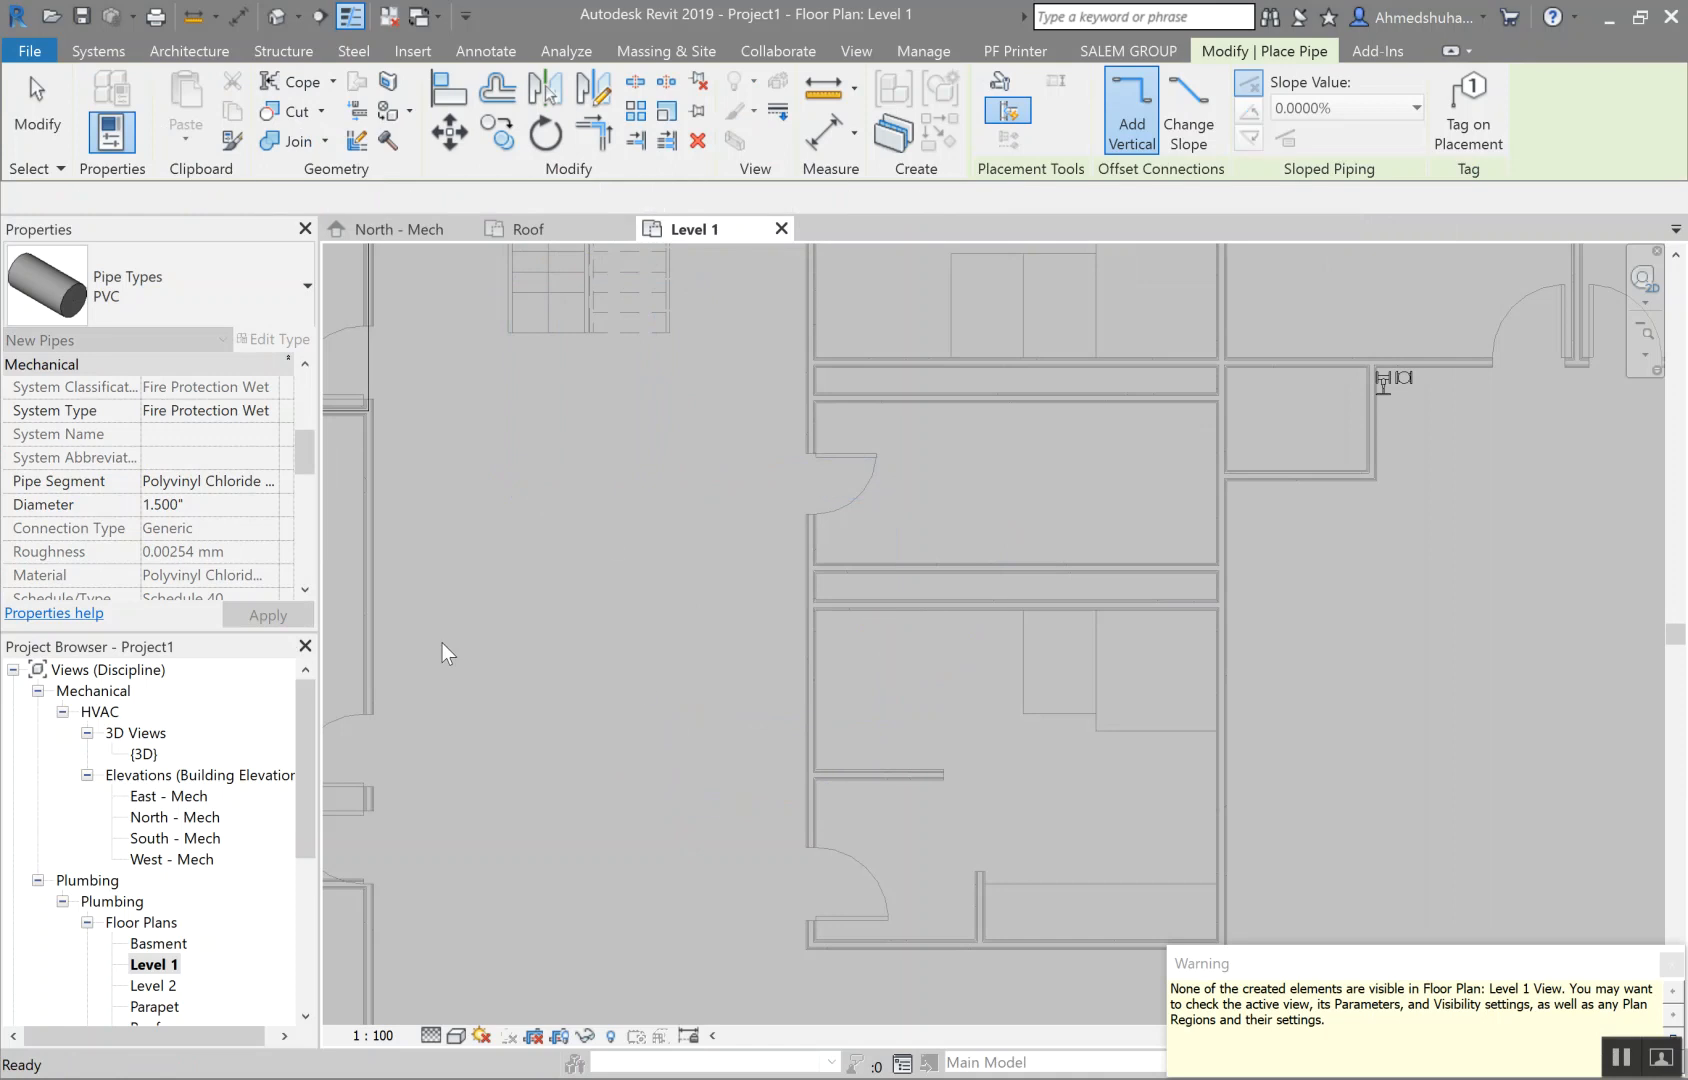
pyautogui.press('Escape')
pyautogui.press('Escape')
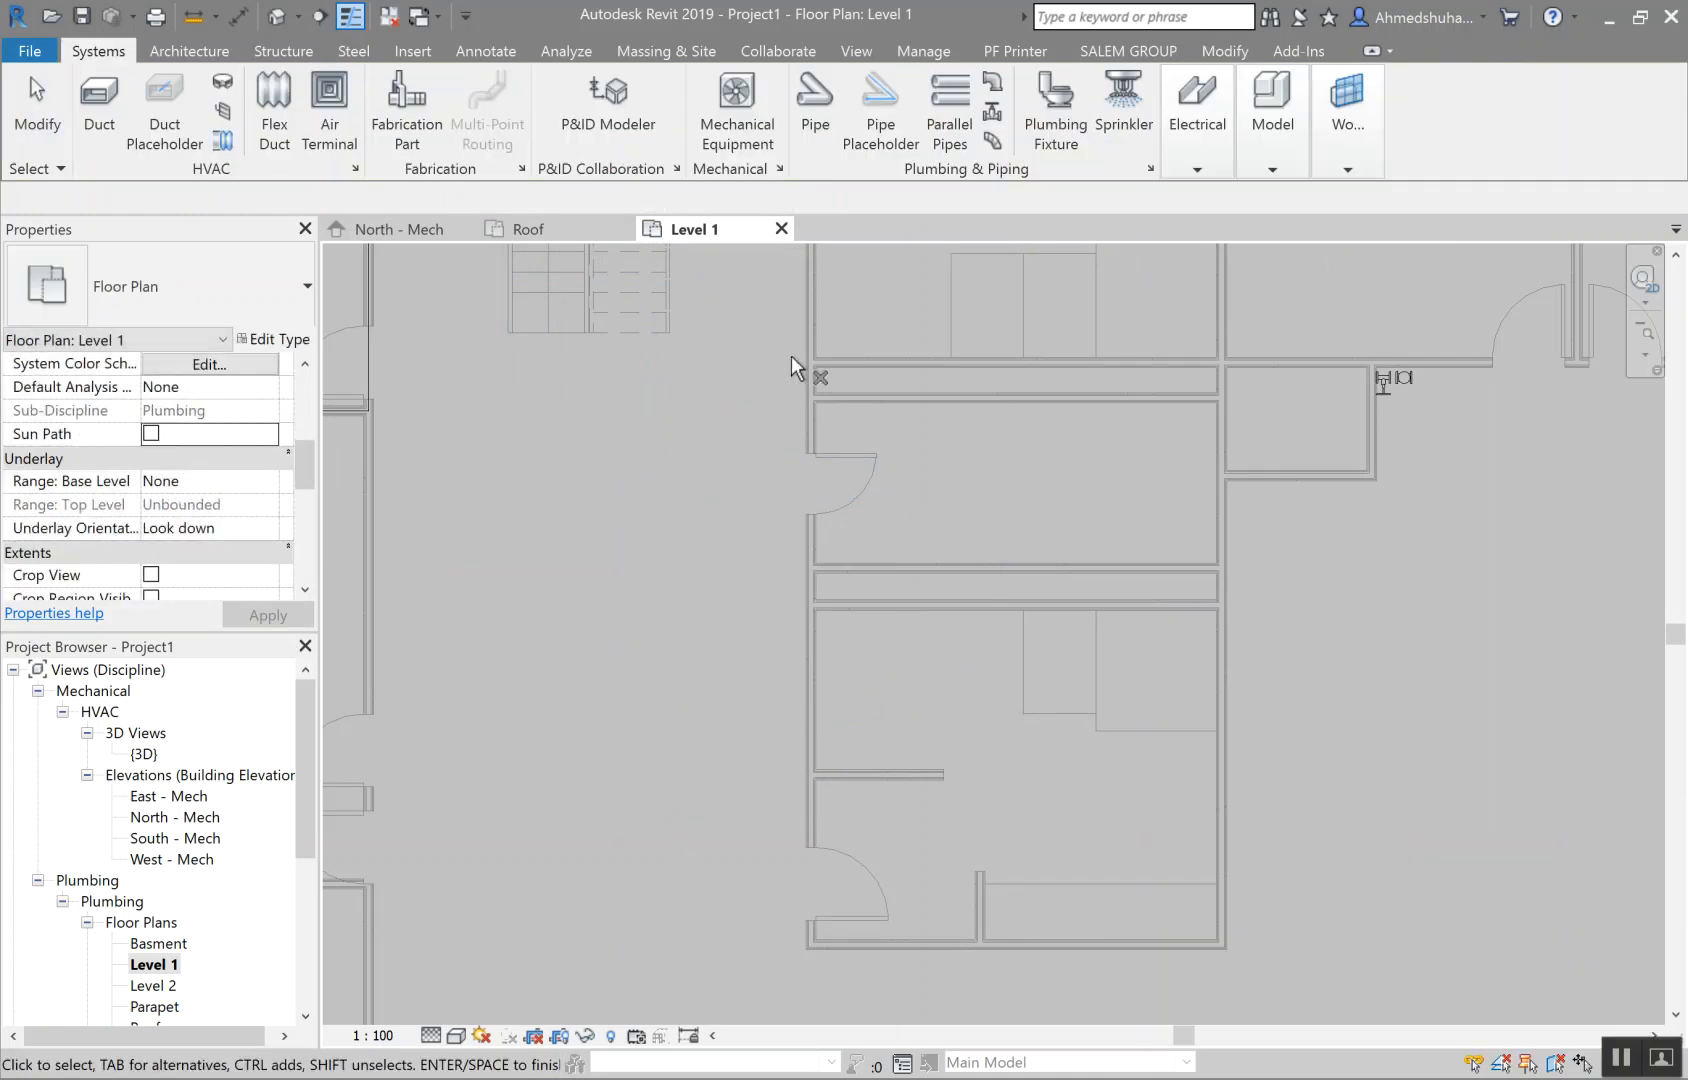
# Step: Start placing a plumbing fixture, agree to load a family and browse to the US Metric library's Plumbing > MEP folder
pyautogui.scroll(-2, 1232, 831)
pyautogui.scroll(3, 1203, 875)
pyautogui.moveTo(1203, 869); pyautogui.dragTo(1128, 851, button='middle')
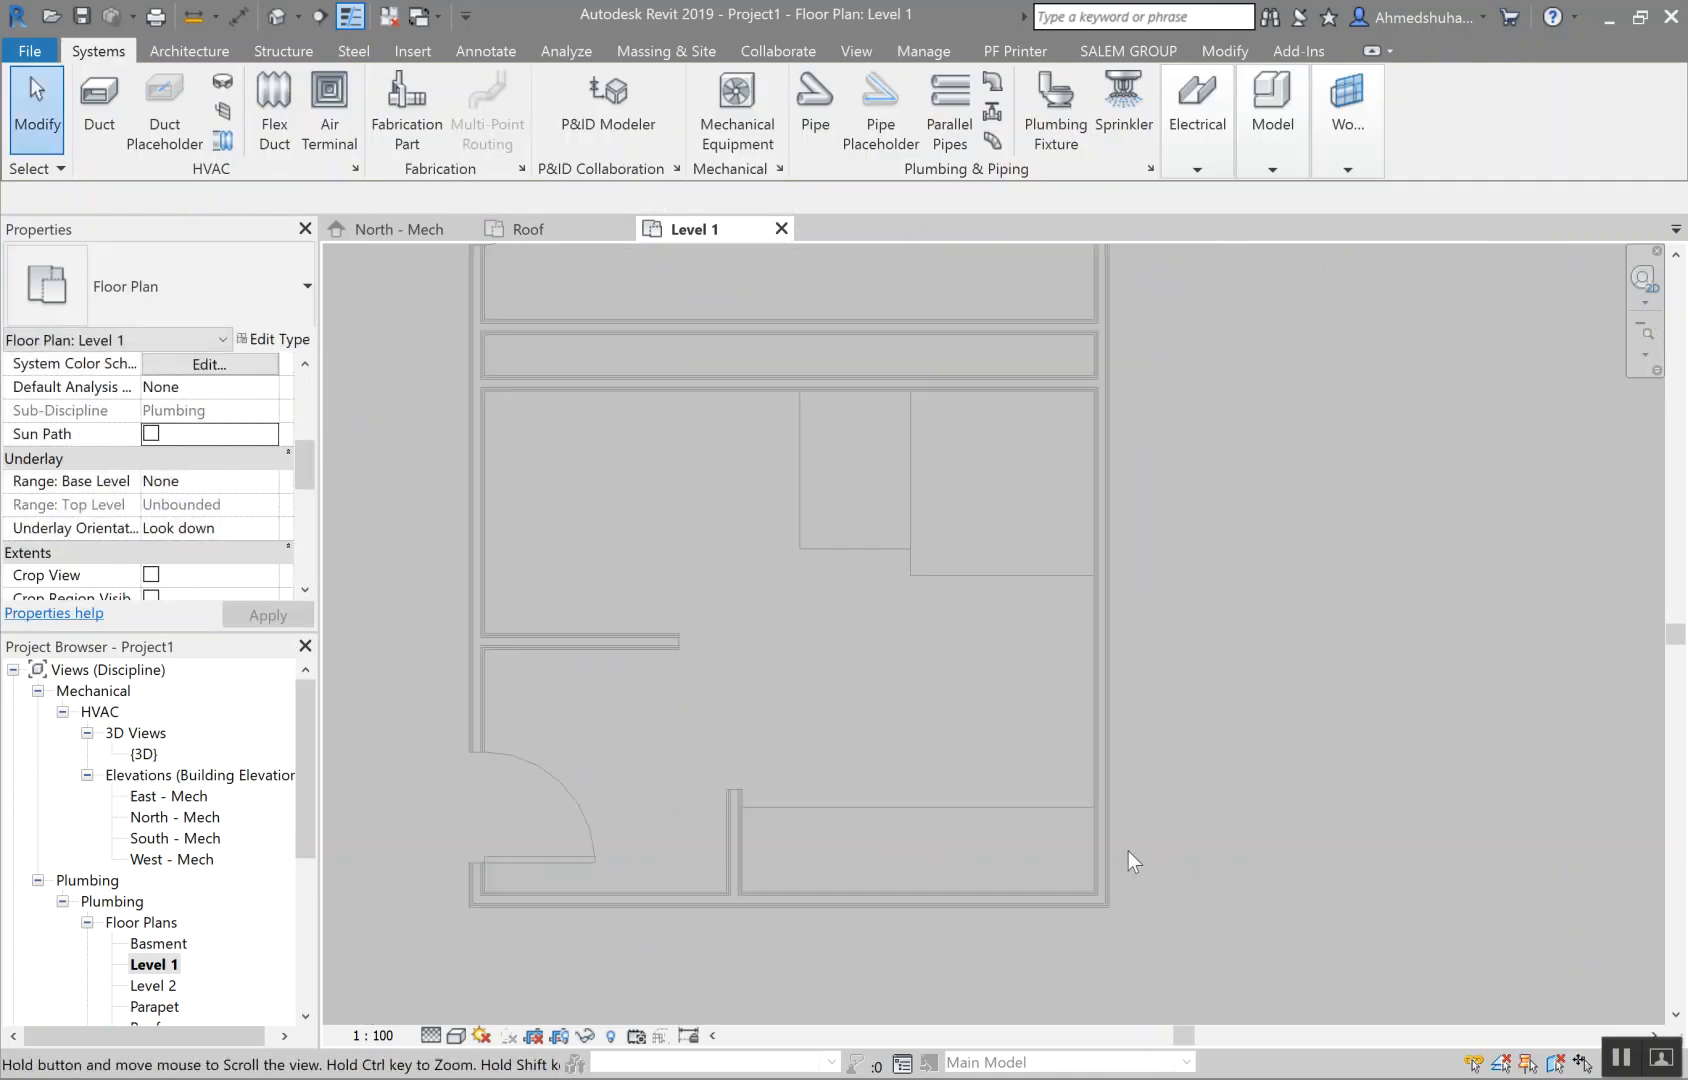
pyautogui.click(1070, 108)
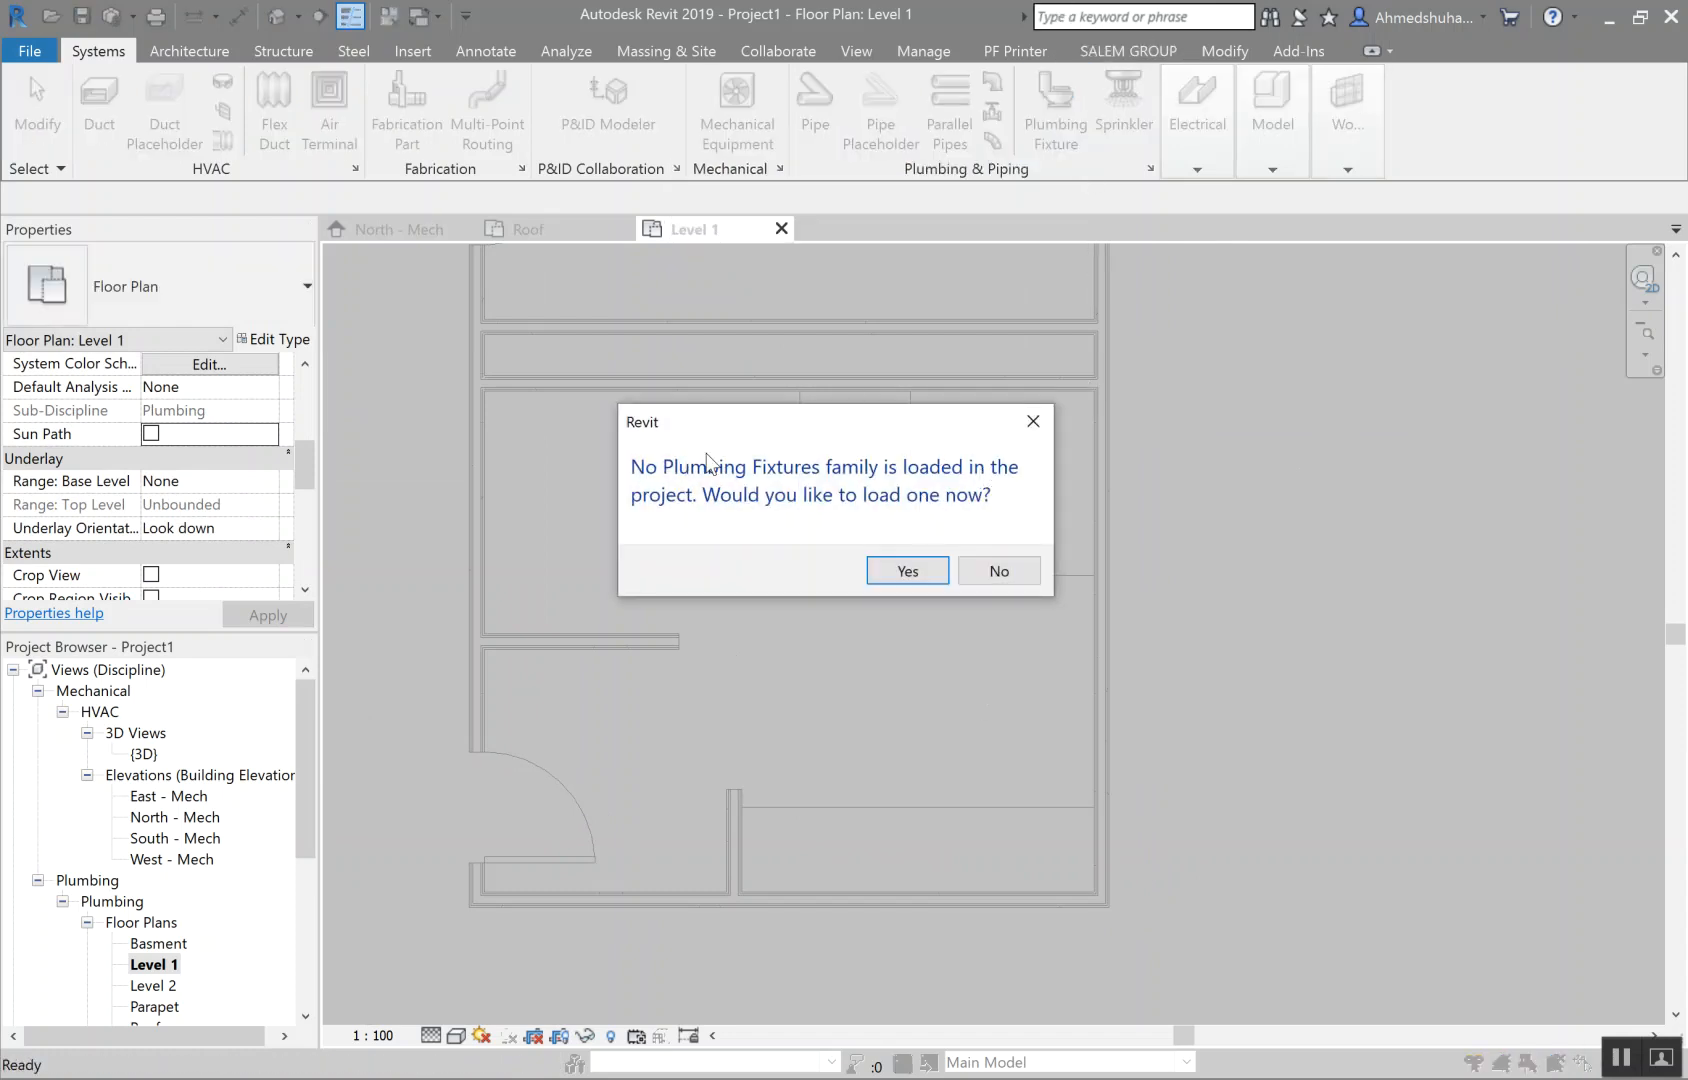
pyautogui.click(907, 571)
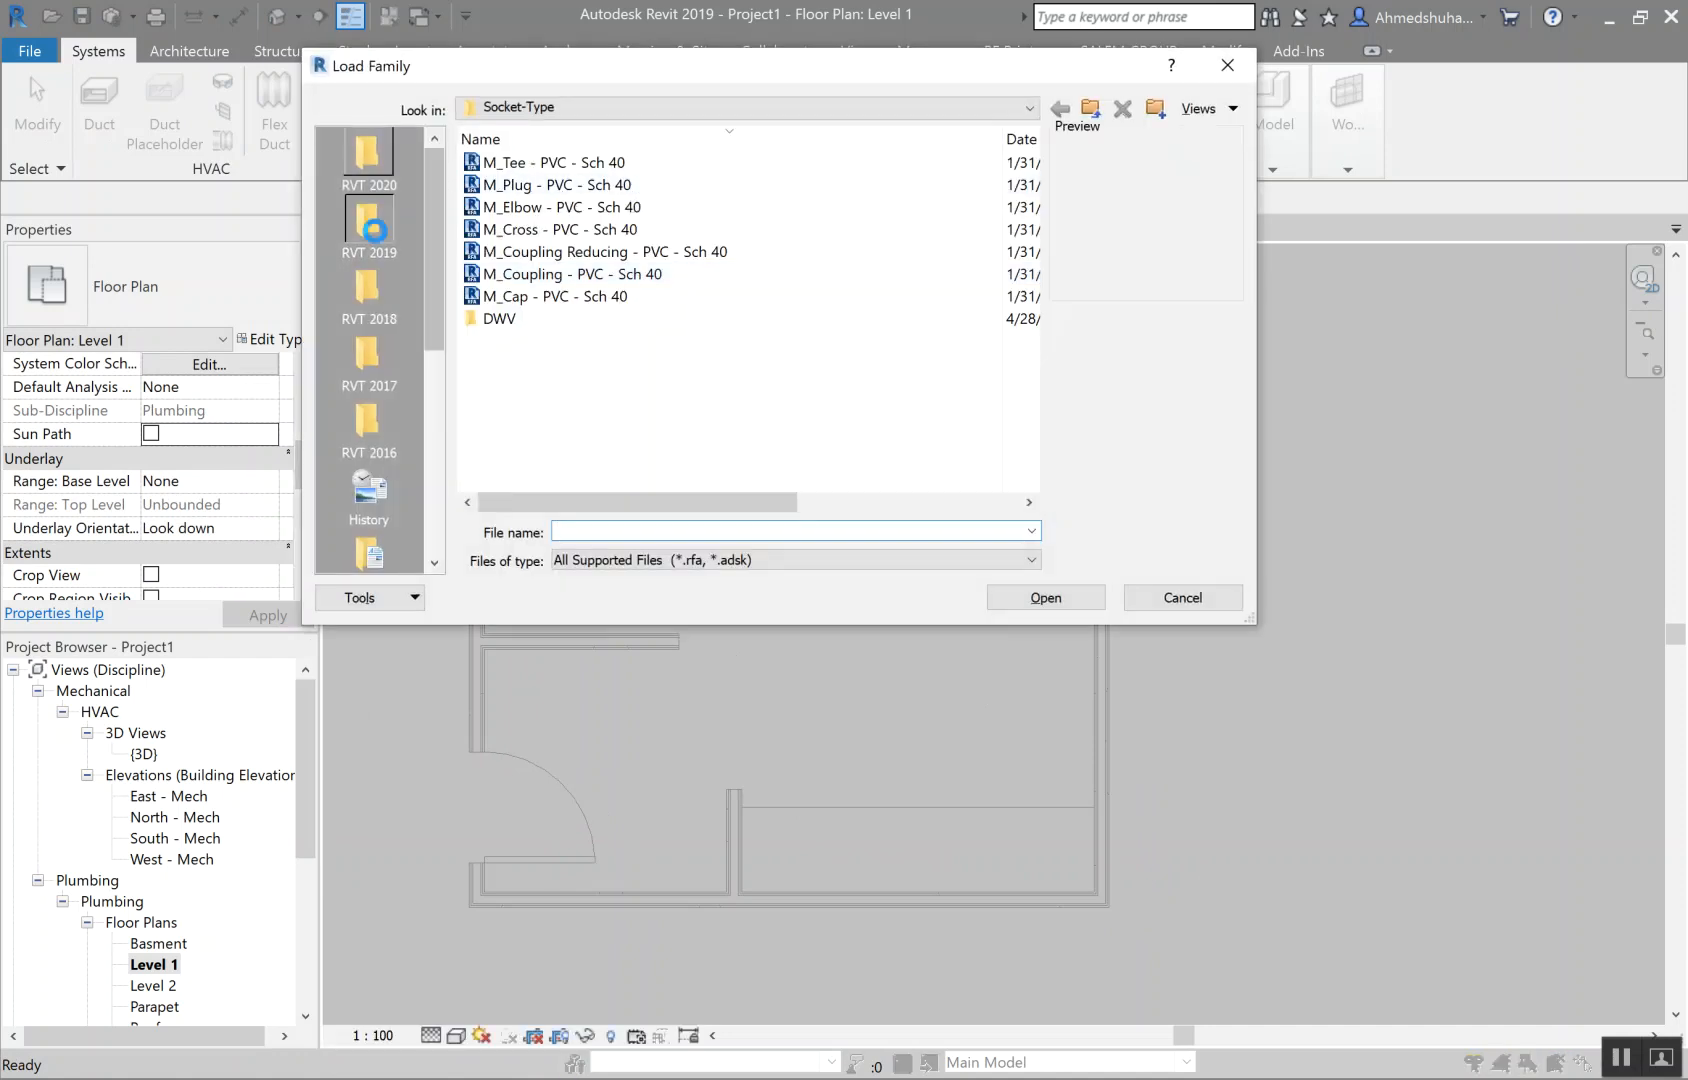
pyautogui.doubleClick(540, 207)
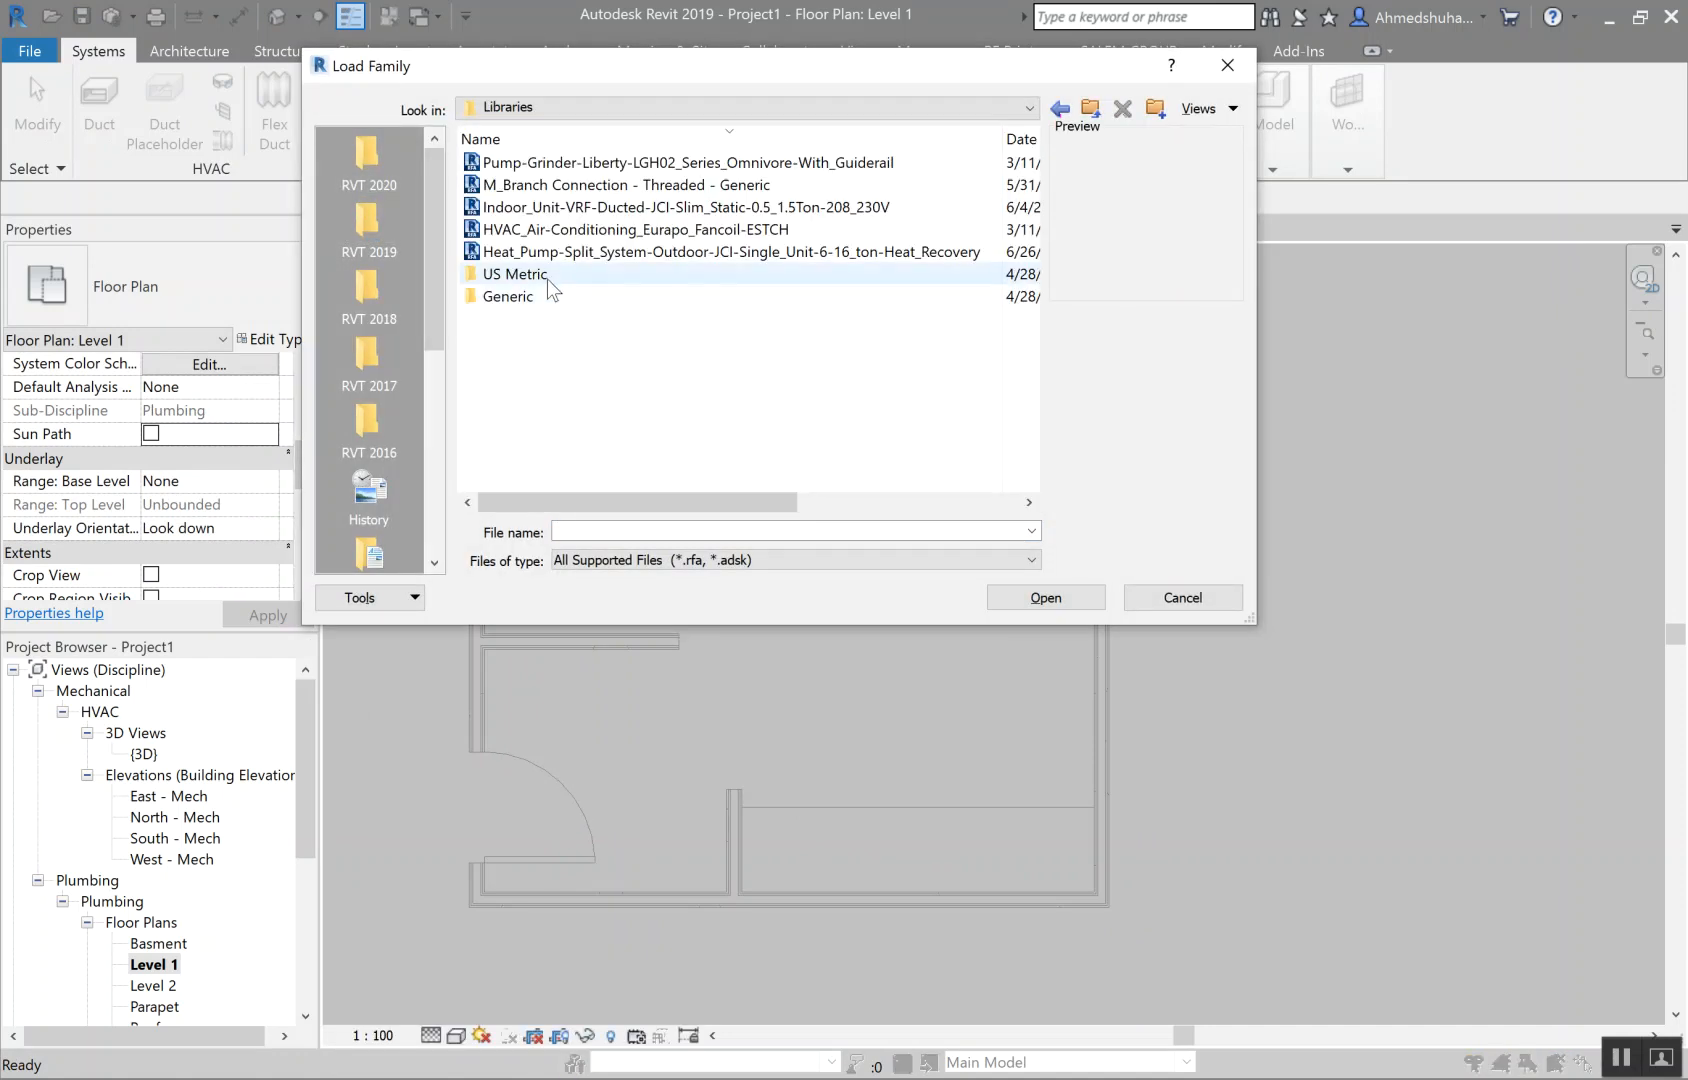
pyautogui.doubleClick(547, 280)
pyautogui.click(592, 208)
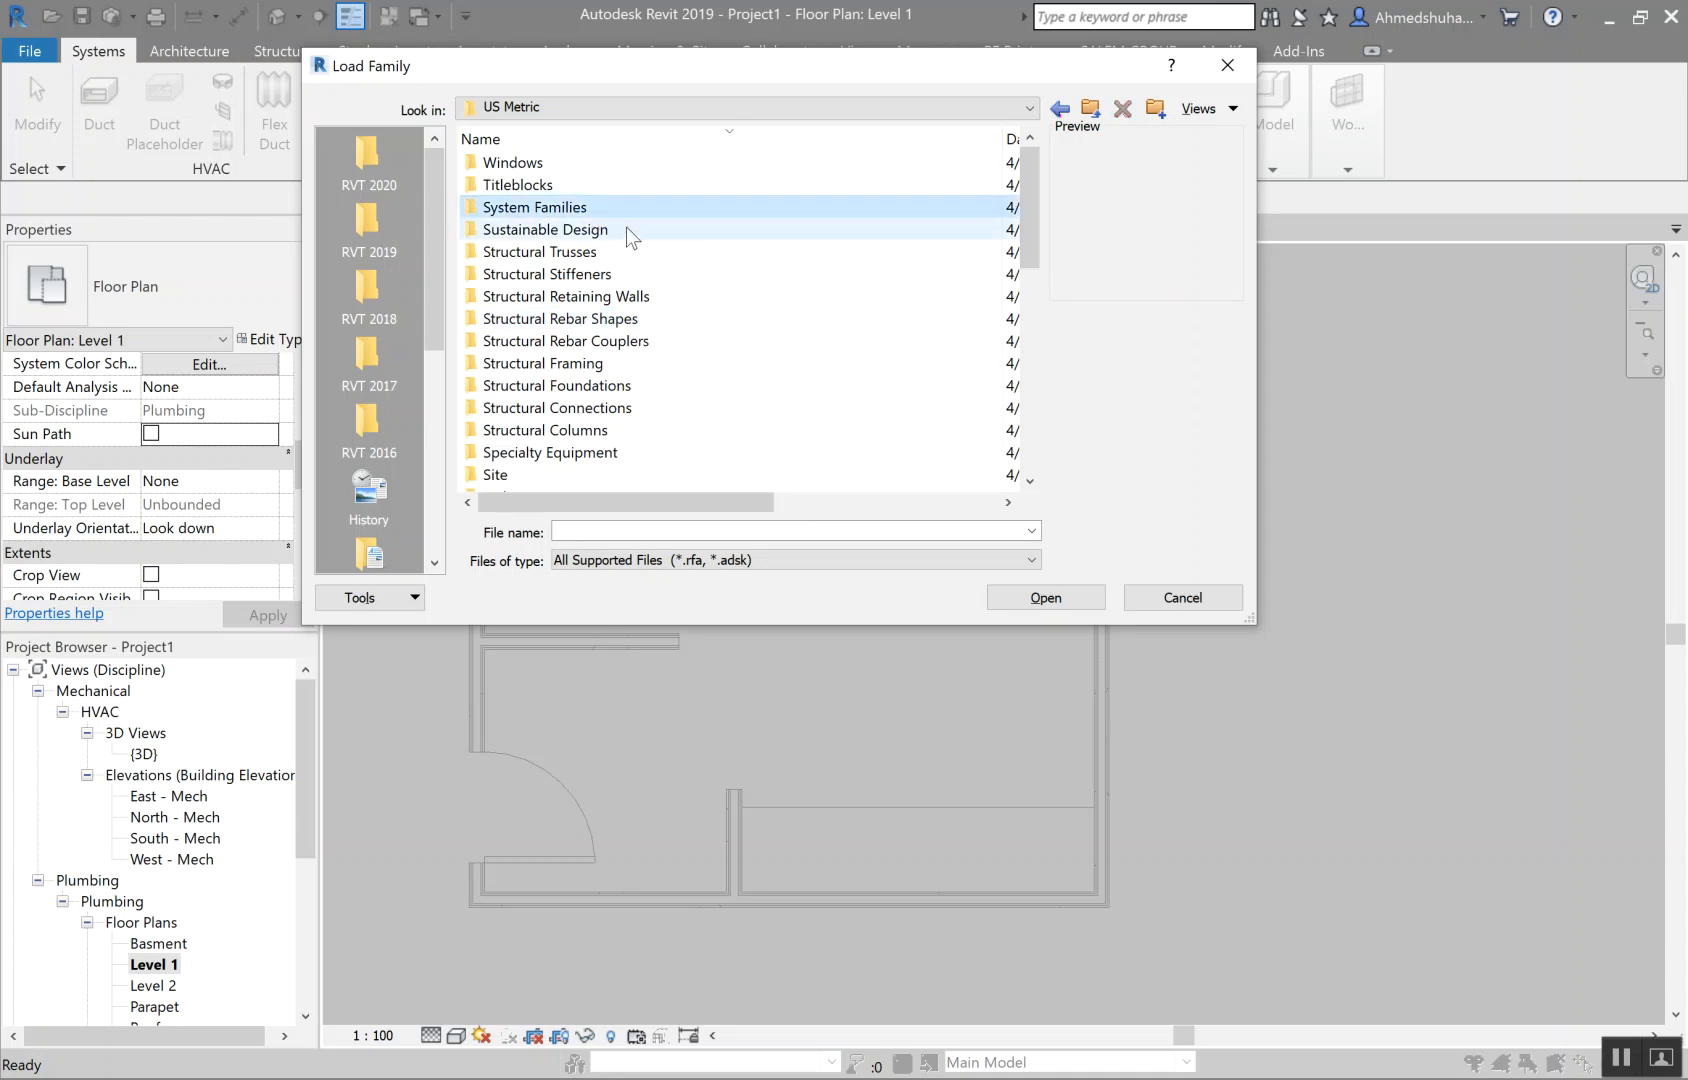
pyautogui.press('p')
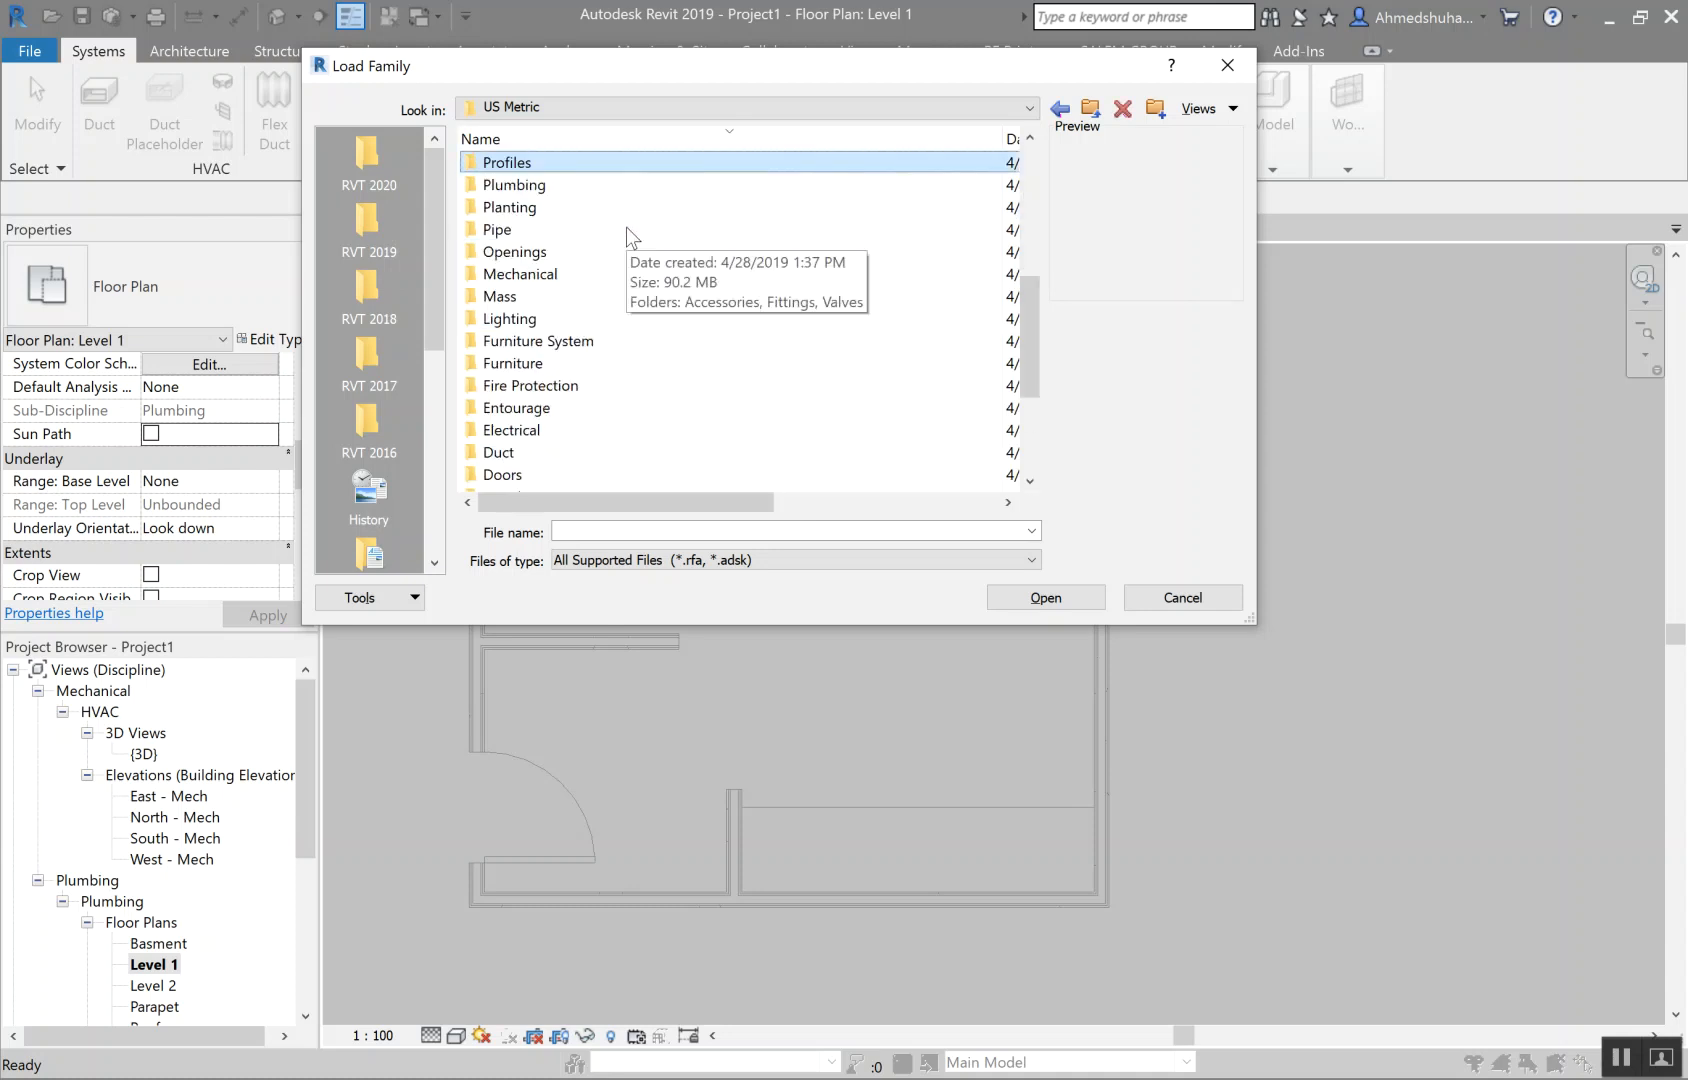
pyautogui.doubleClick(550, 189)
pyautogui.doubleClick(546, 162)
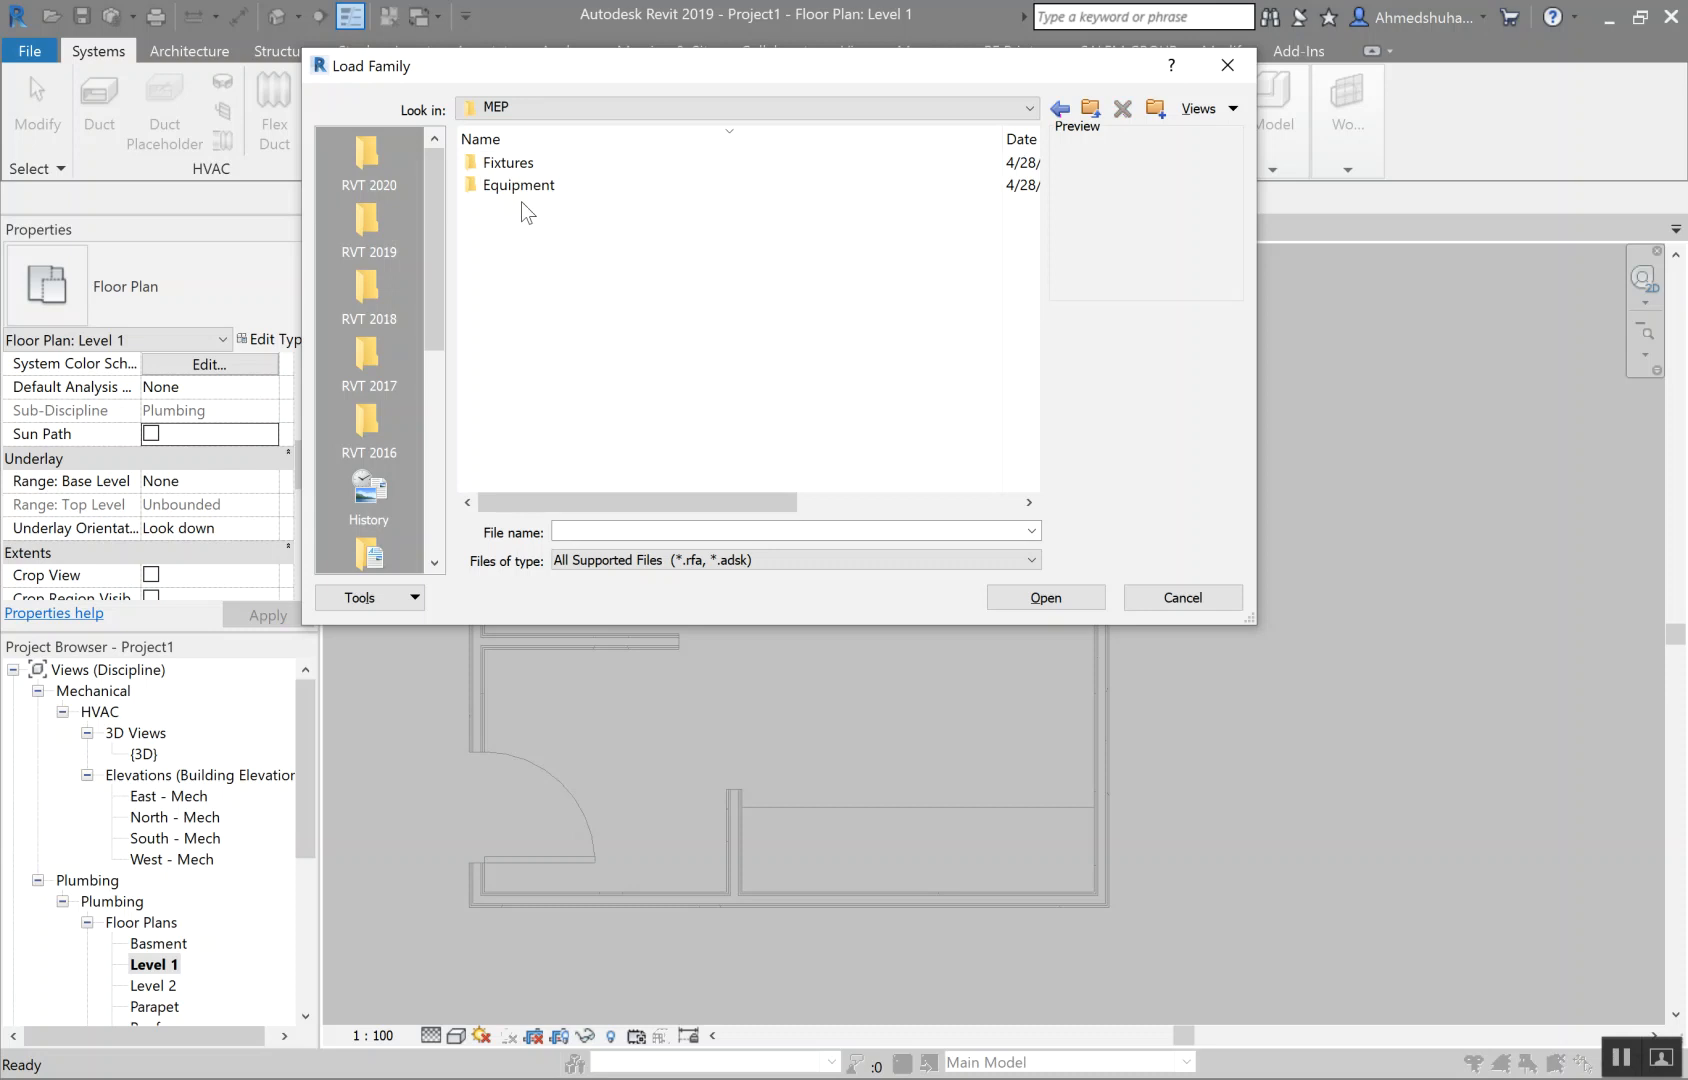
# Step: Examine the contents of the Equipment folder and return to the MEP folder
pyautogui.click(527, 164)
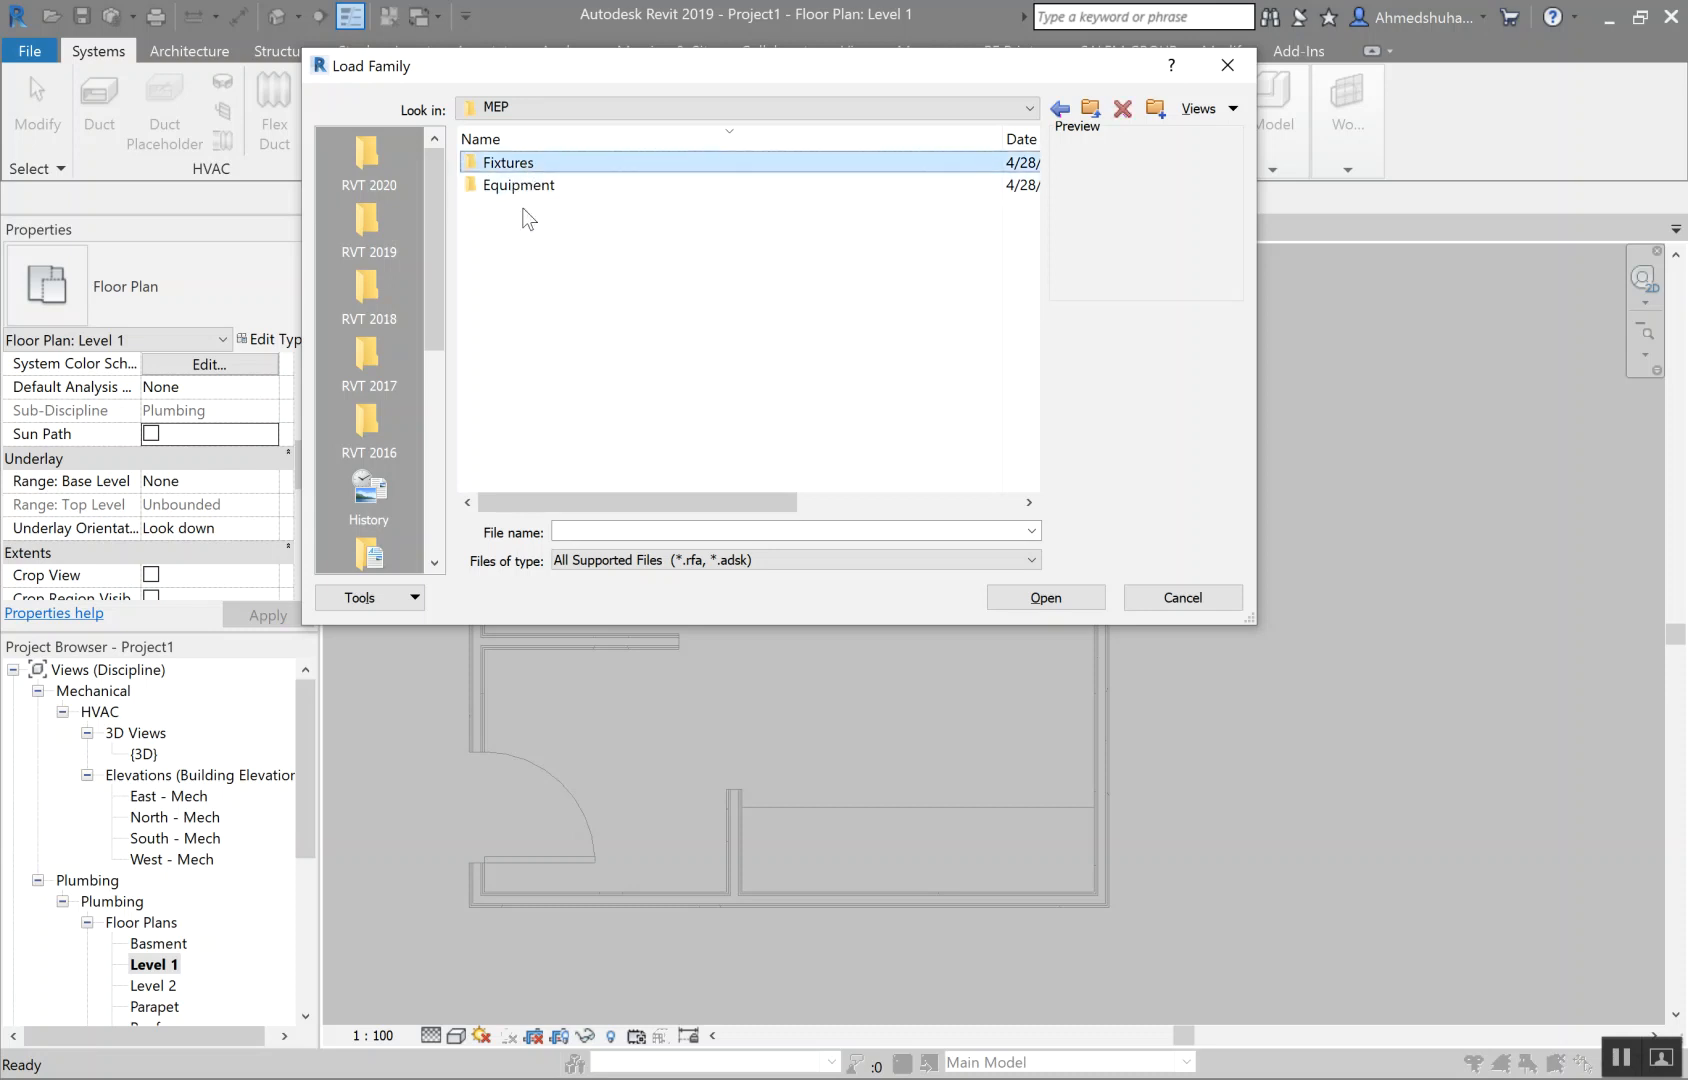
pyautogui.click(526, 187)
pyautogui.click(527, 169)
pyautogui.click(527, 187)
pyautogui.doubleClick(527, 188)
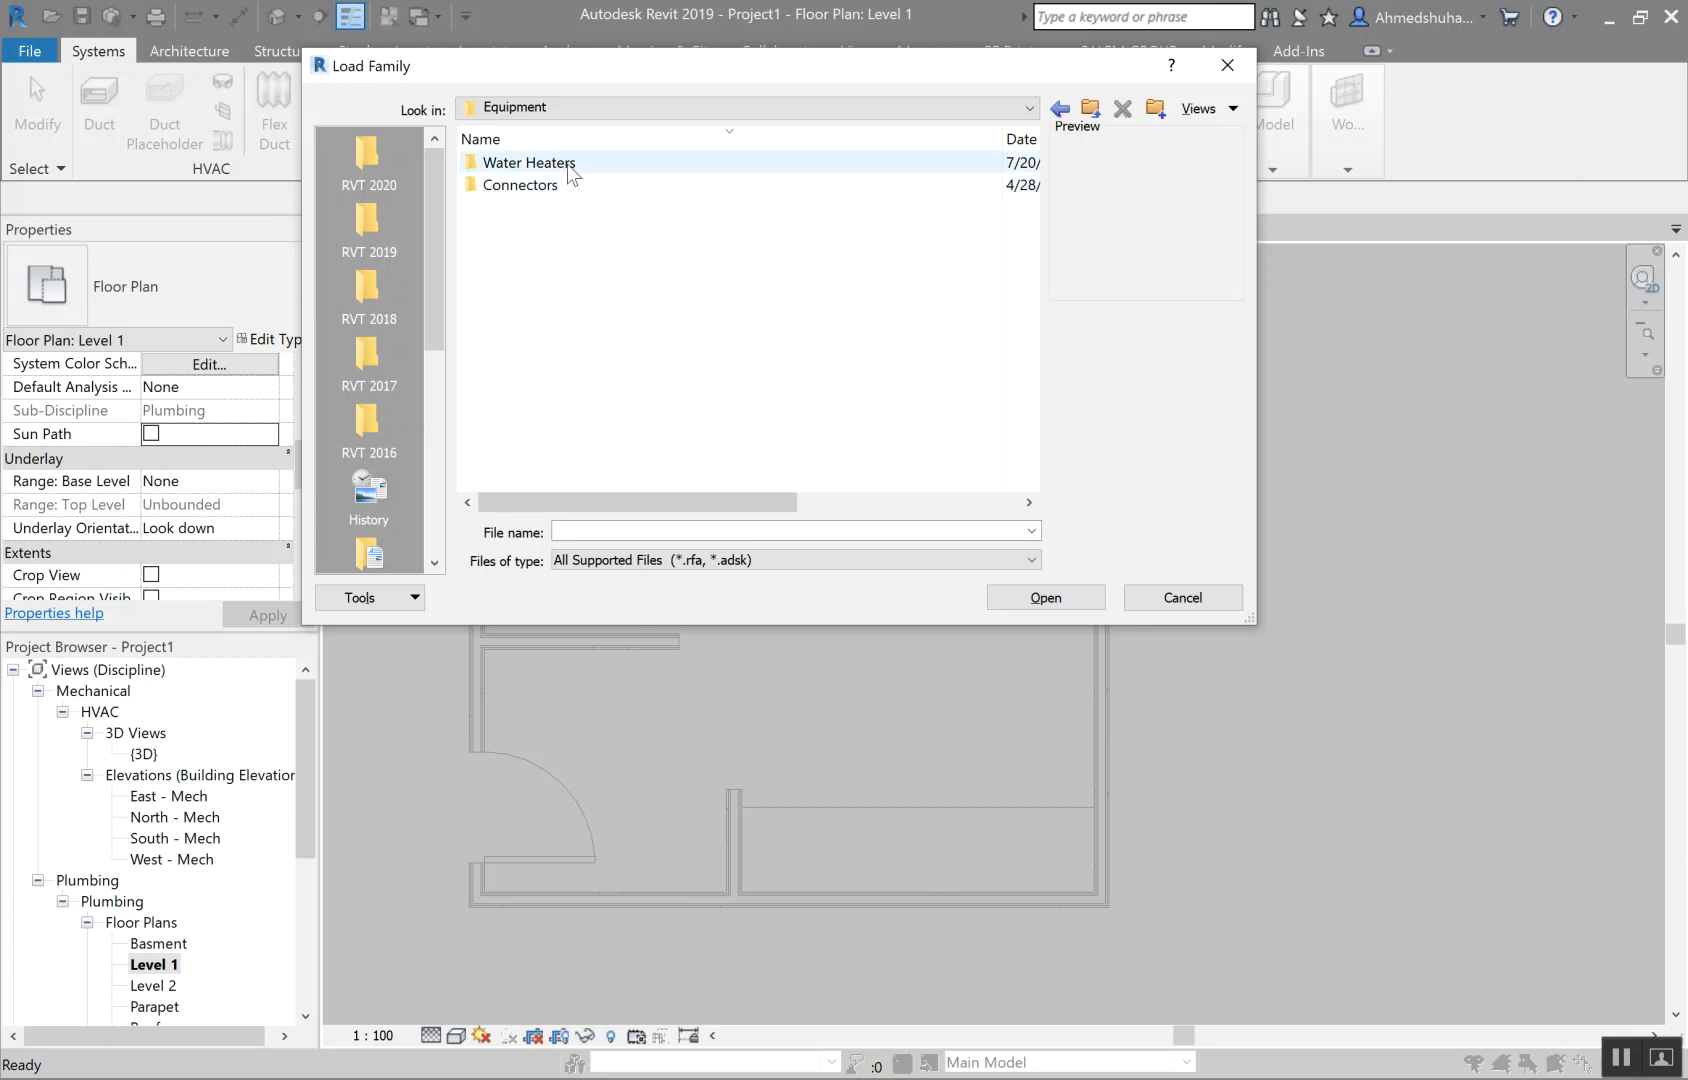
pyautogui.click(569, 165)
pyautogui.click(1092, 108)
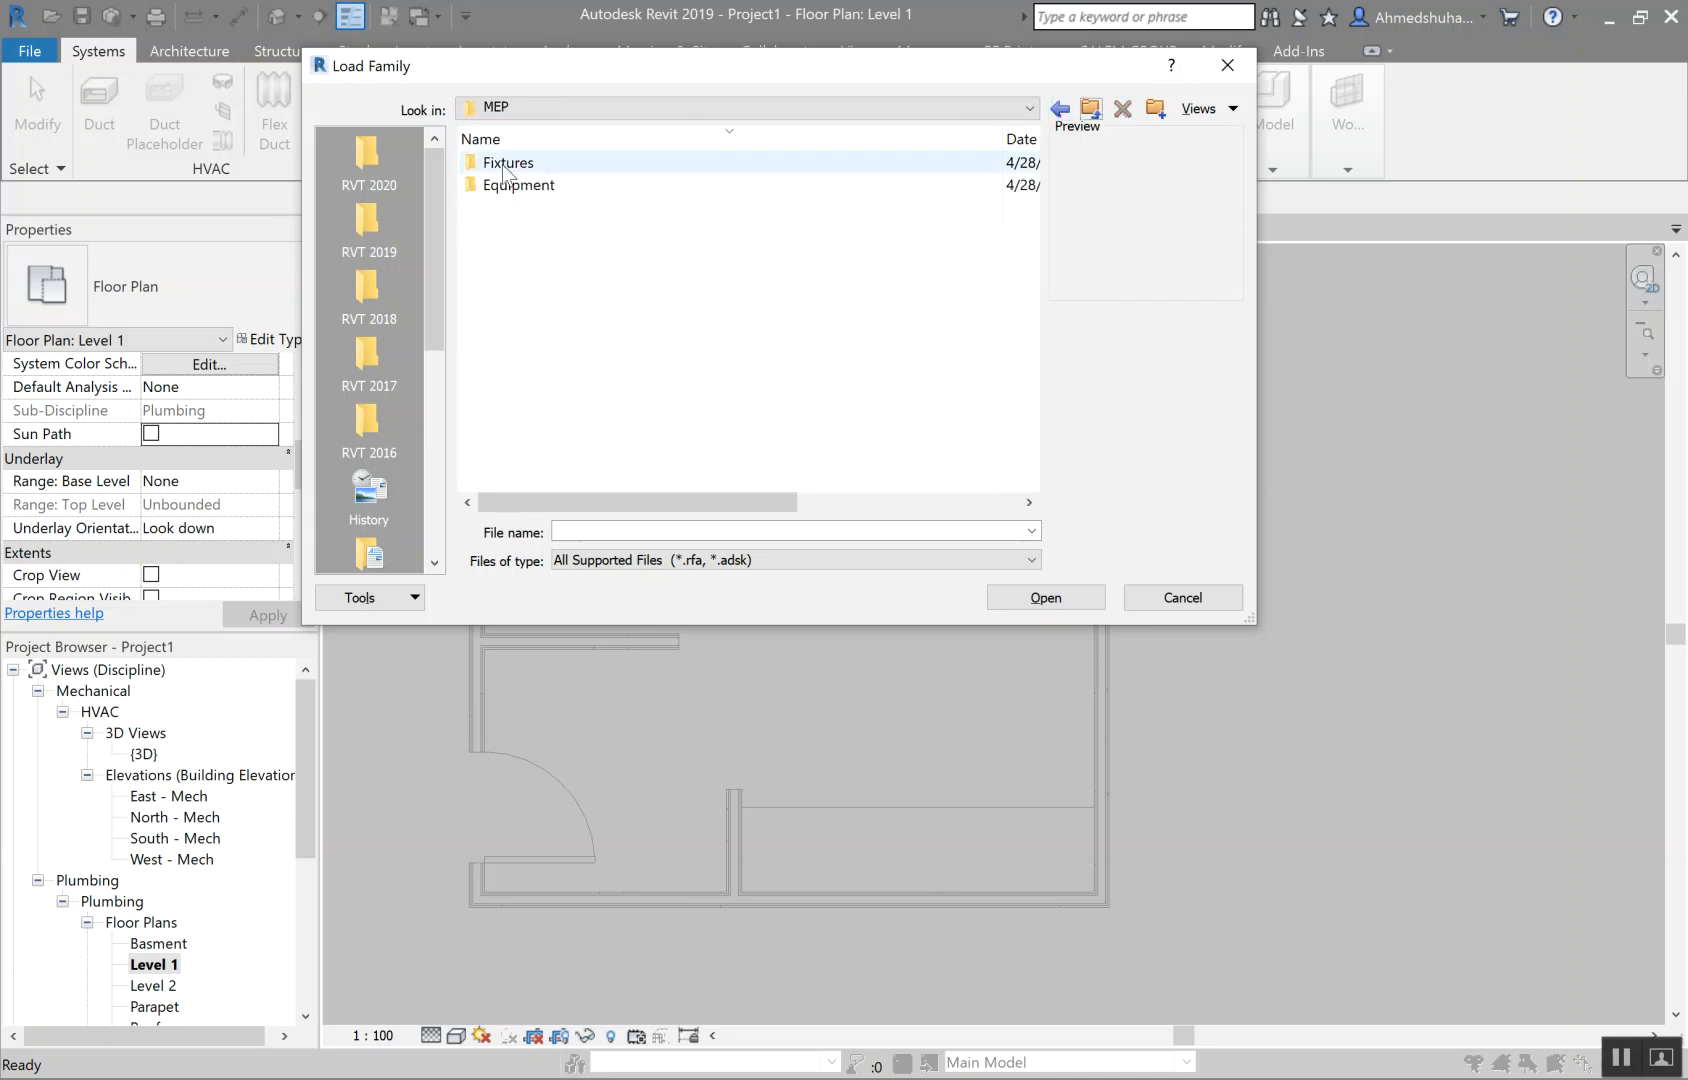
# Step: Load the M_Water Closet - Flush Tank family from the Water Closets folder of the Fixtures library
pyautogui.doubleClick(495, 163)
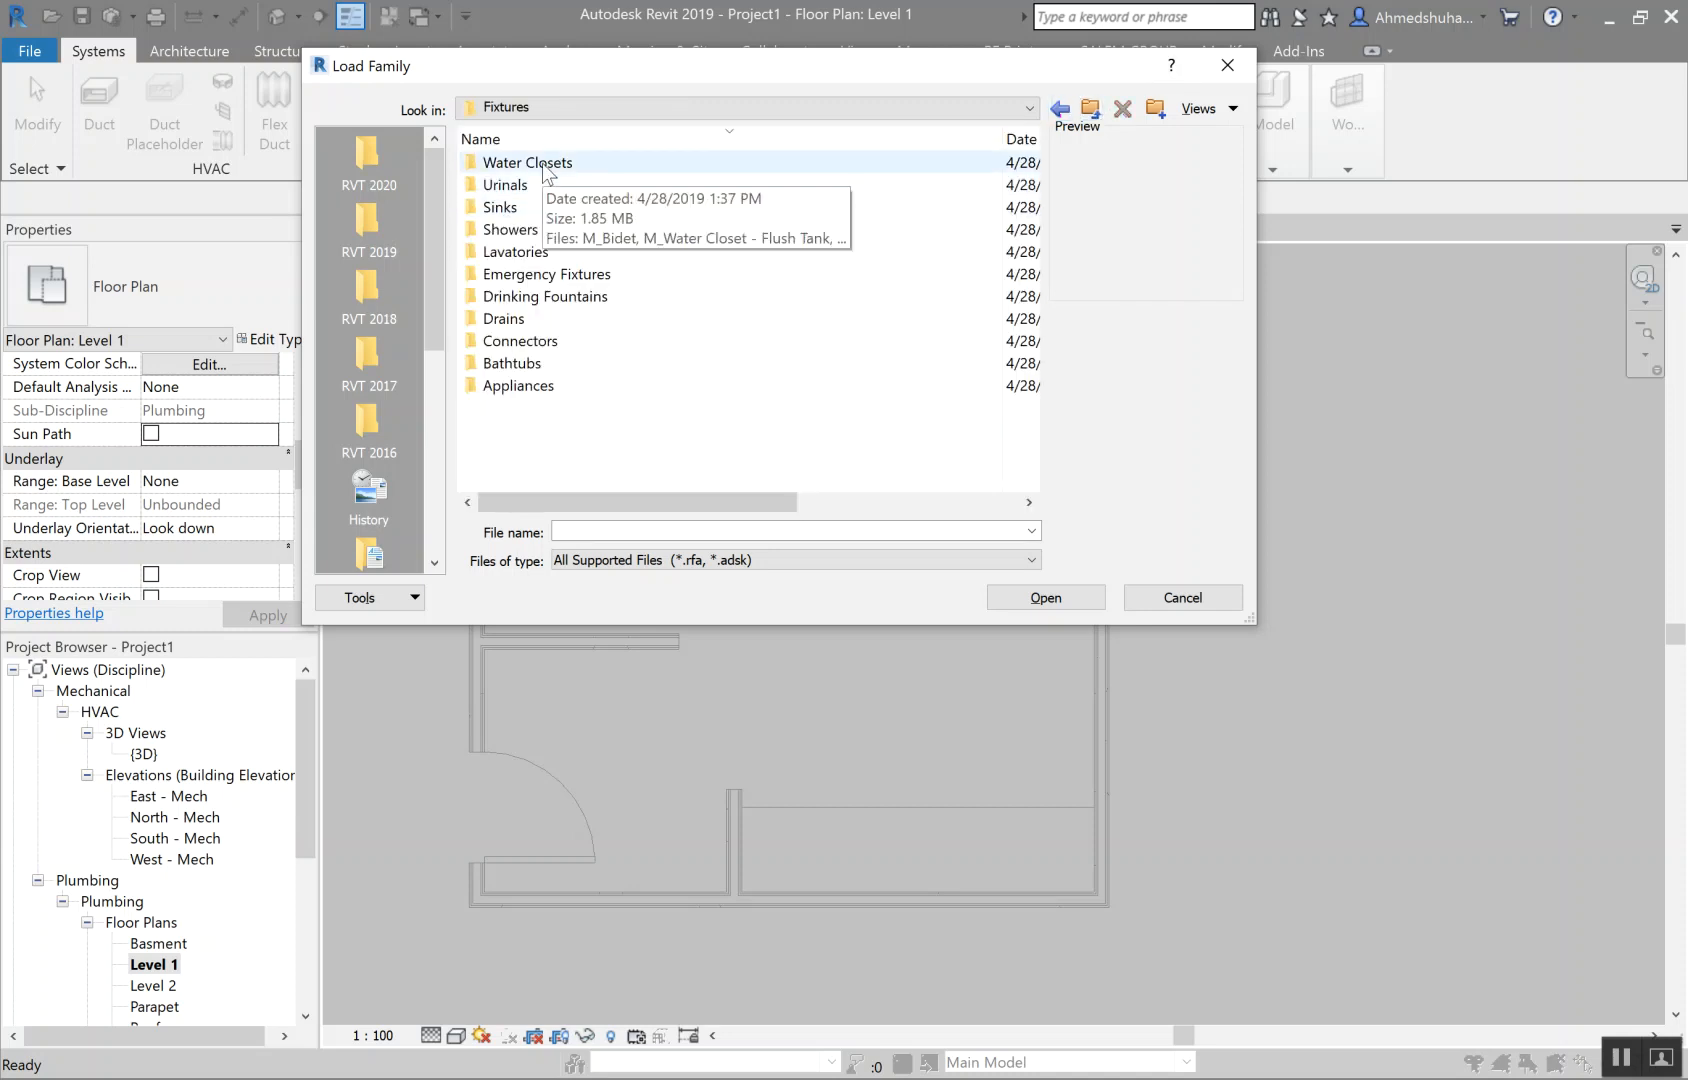
pyautogui.doubleClick(547, 166)
pyautogui.click(563, 166)
pyautogui.click(555, 207)
pyautogui.click(553, 253)
pyautogui.click(598, 232)
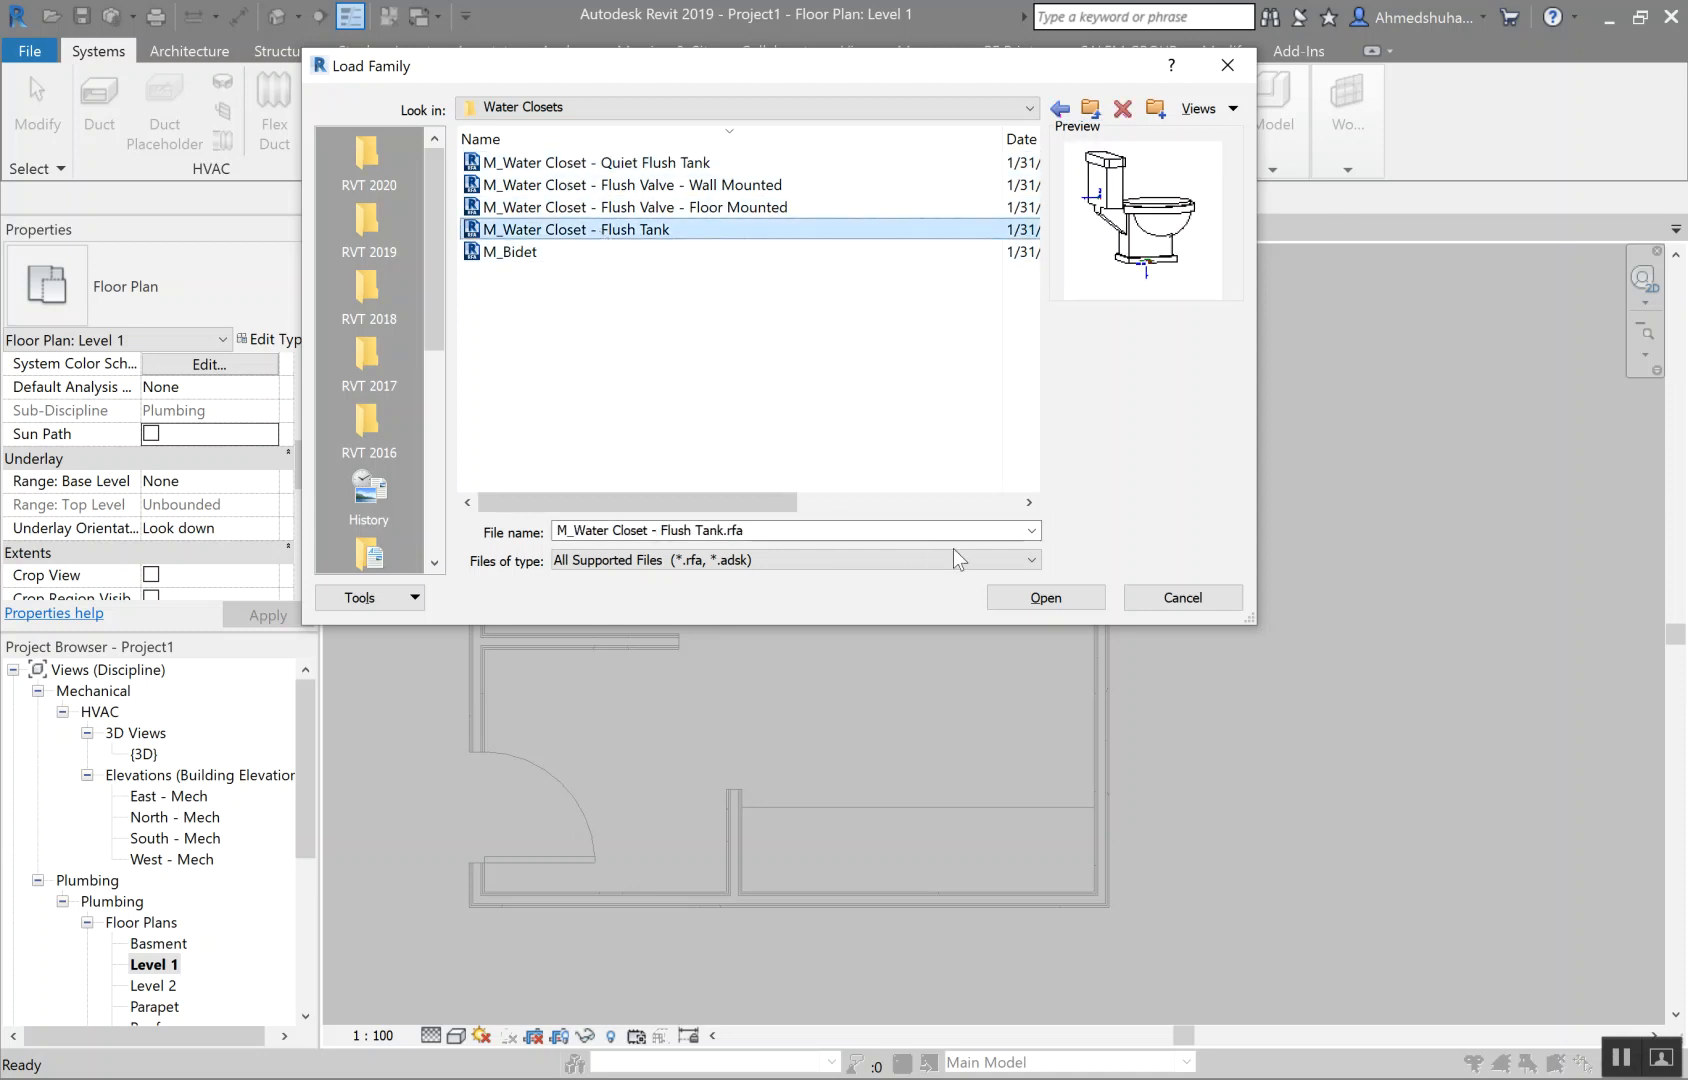
pyautogui.click(1023, 605)
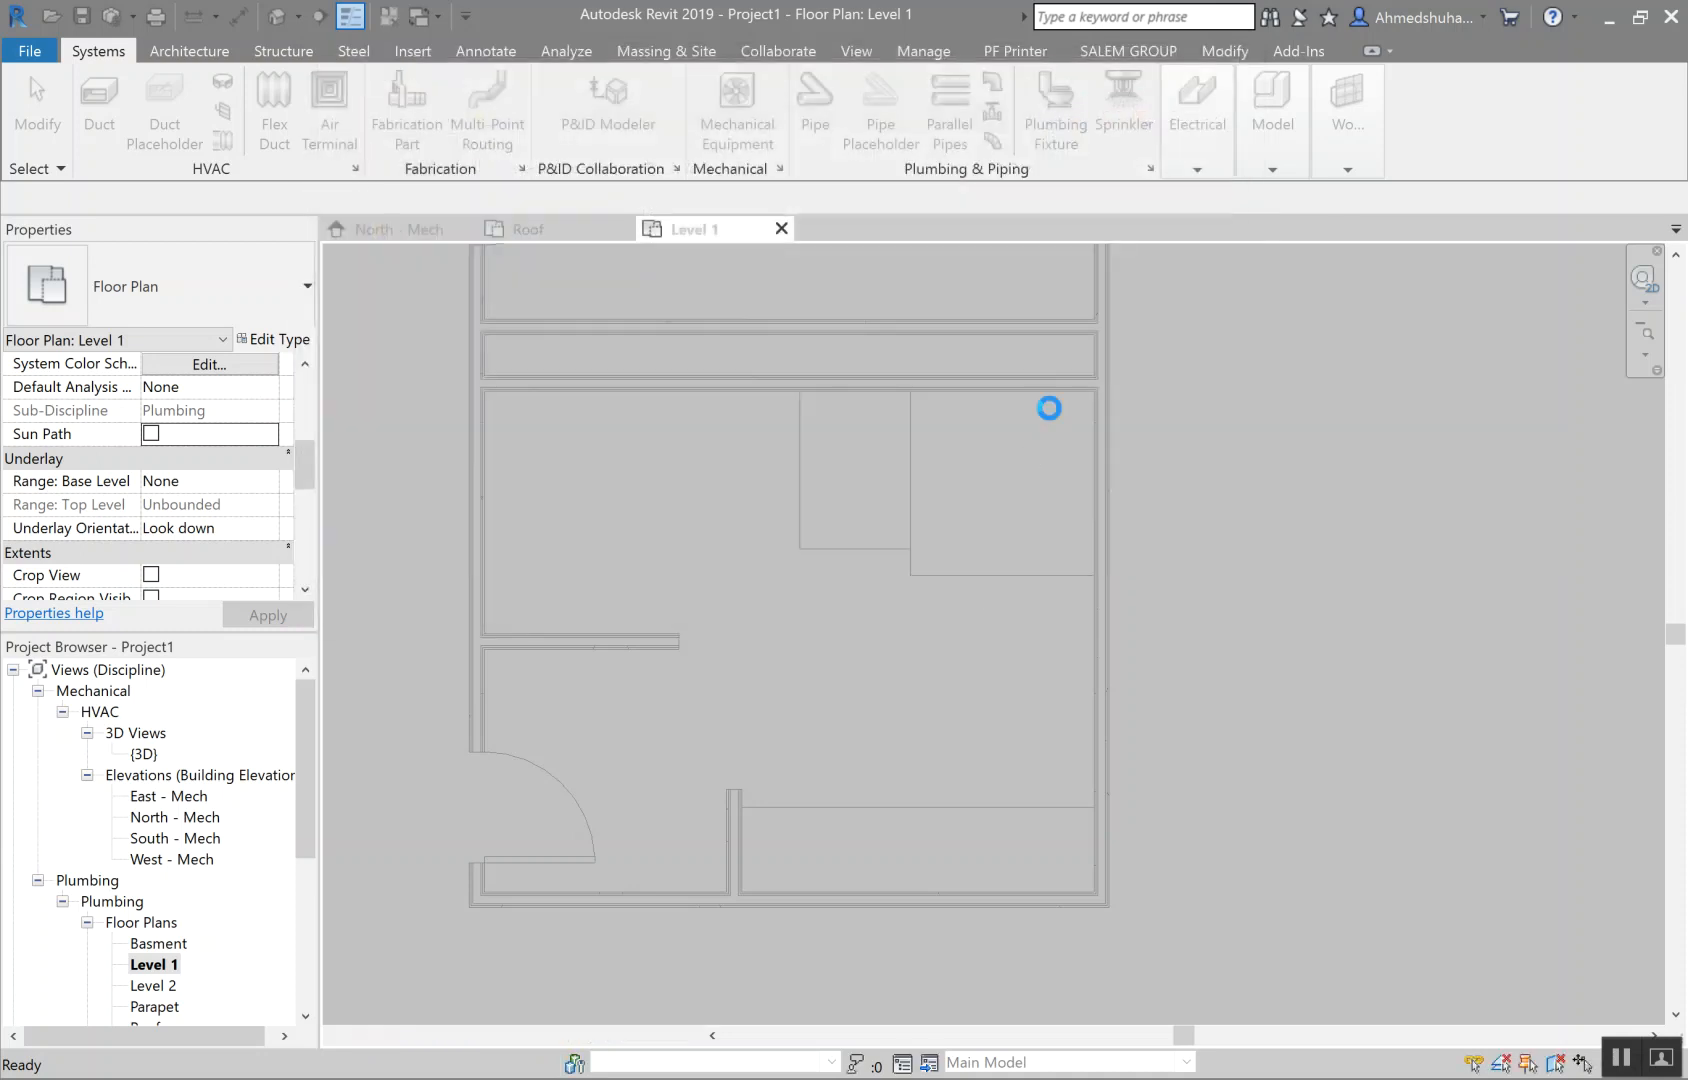
# Step: Rotate the flush tank water closet and place it against the upper wall of the restroom's corner stall on Level 1
pyautogui.scroll(3, 1025, 407)
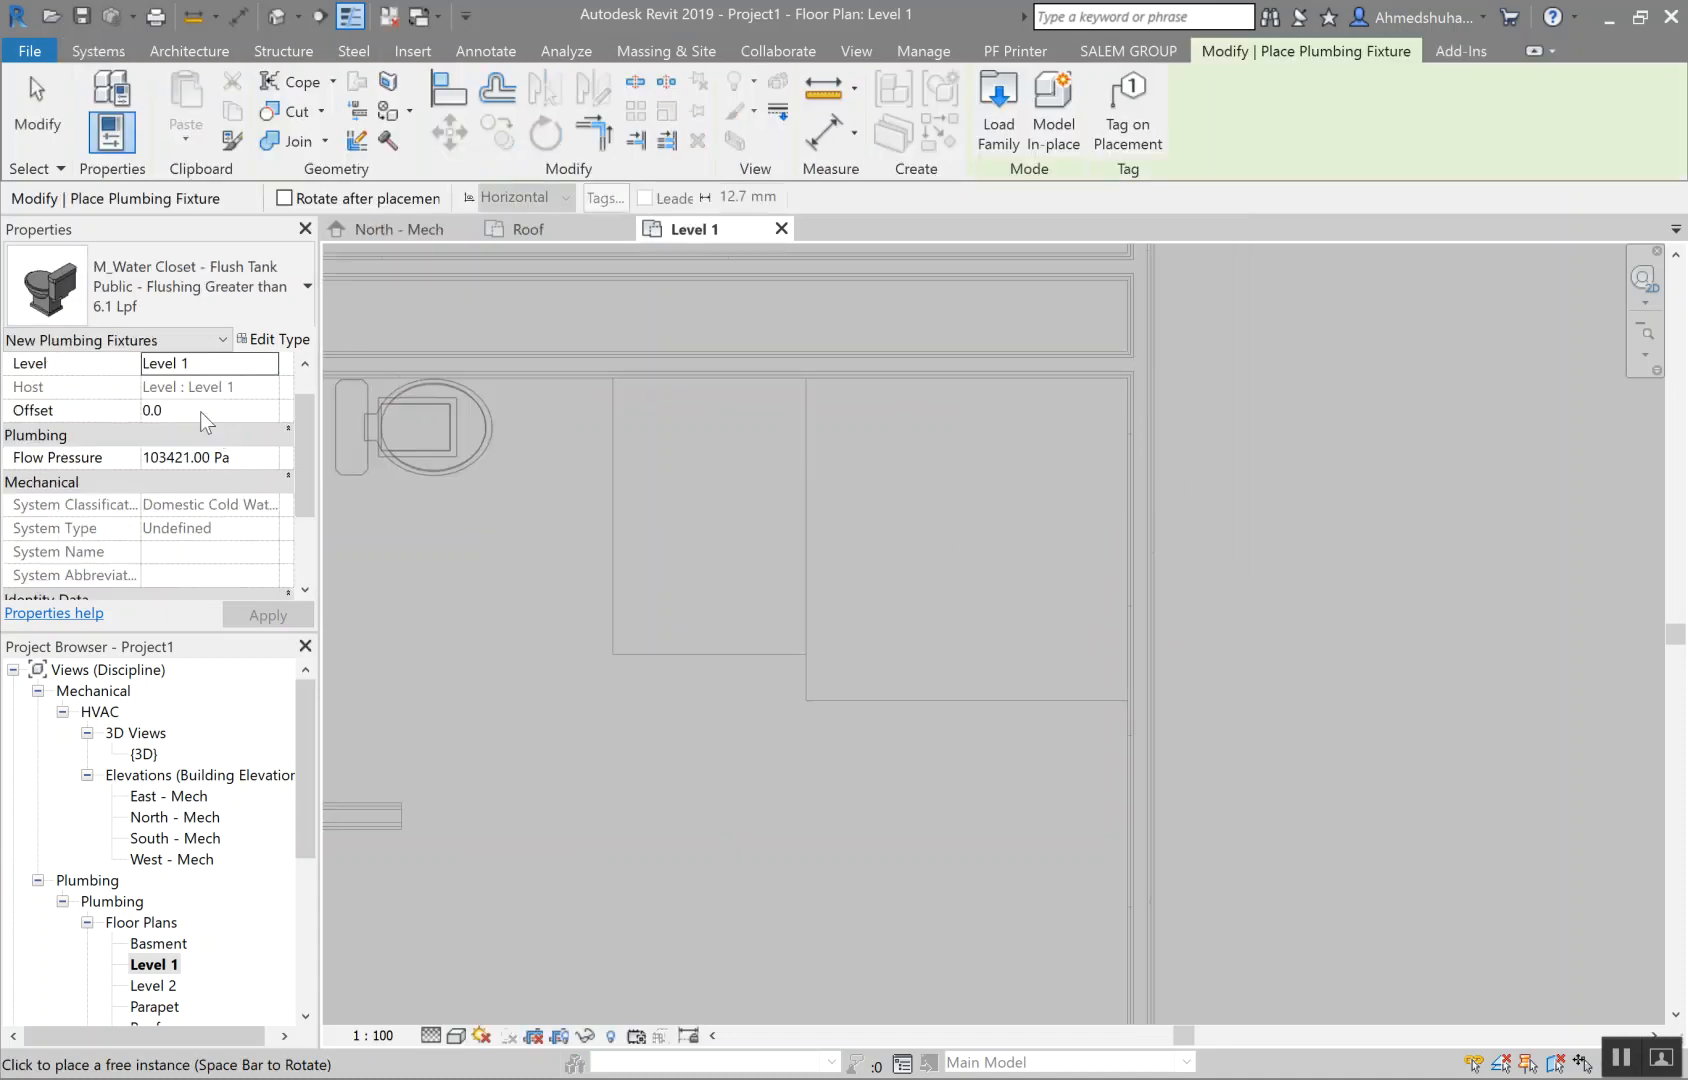
pyautogui.press('space')
pyautogui.press('space')
pyautogui.press('space')
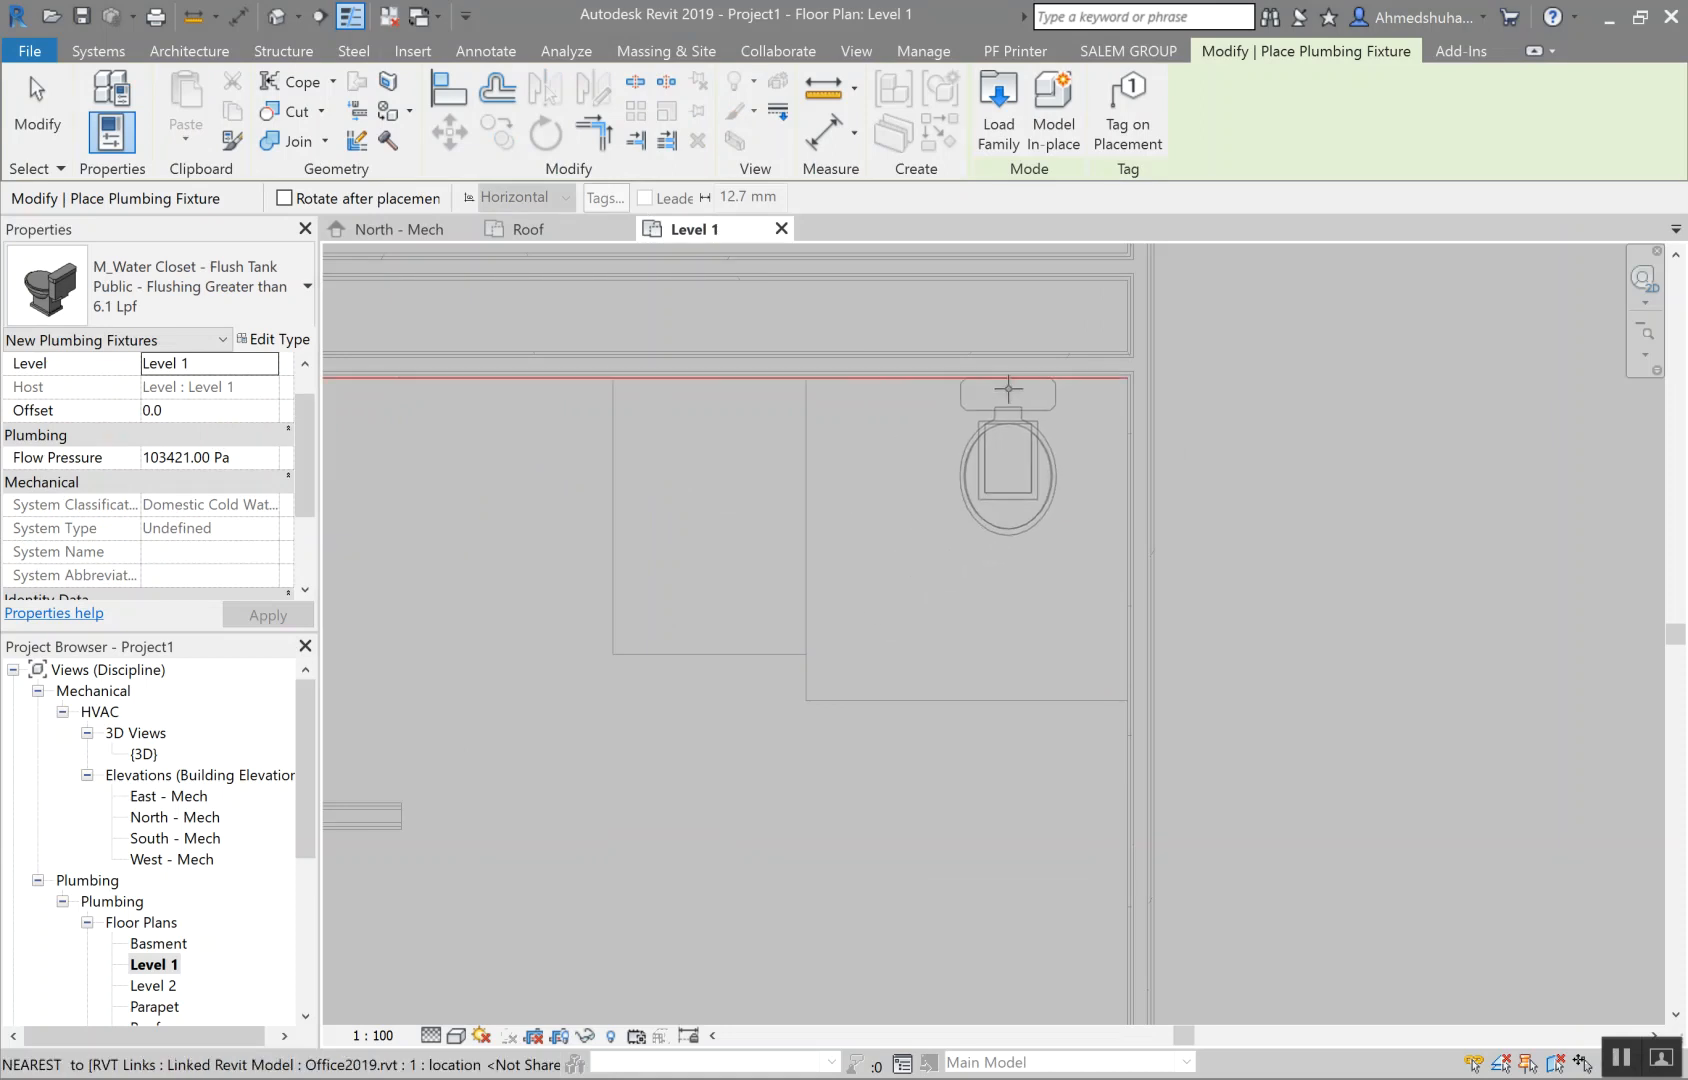
pyautogui.click(964, 487)
pyautogui.press('Escape')
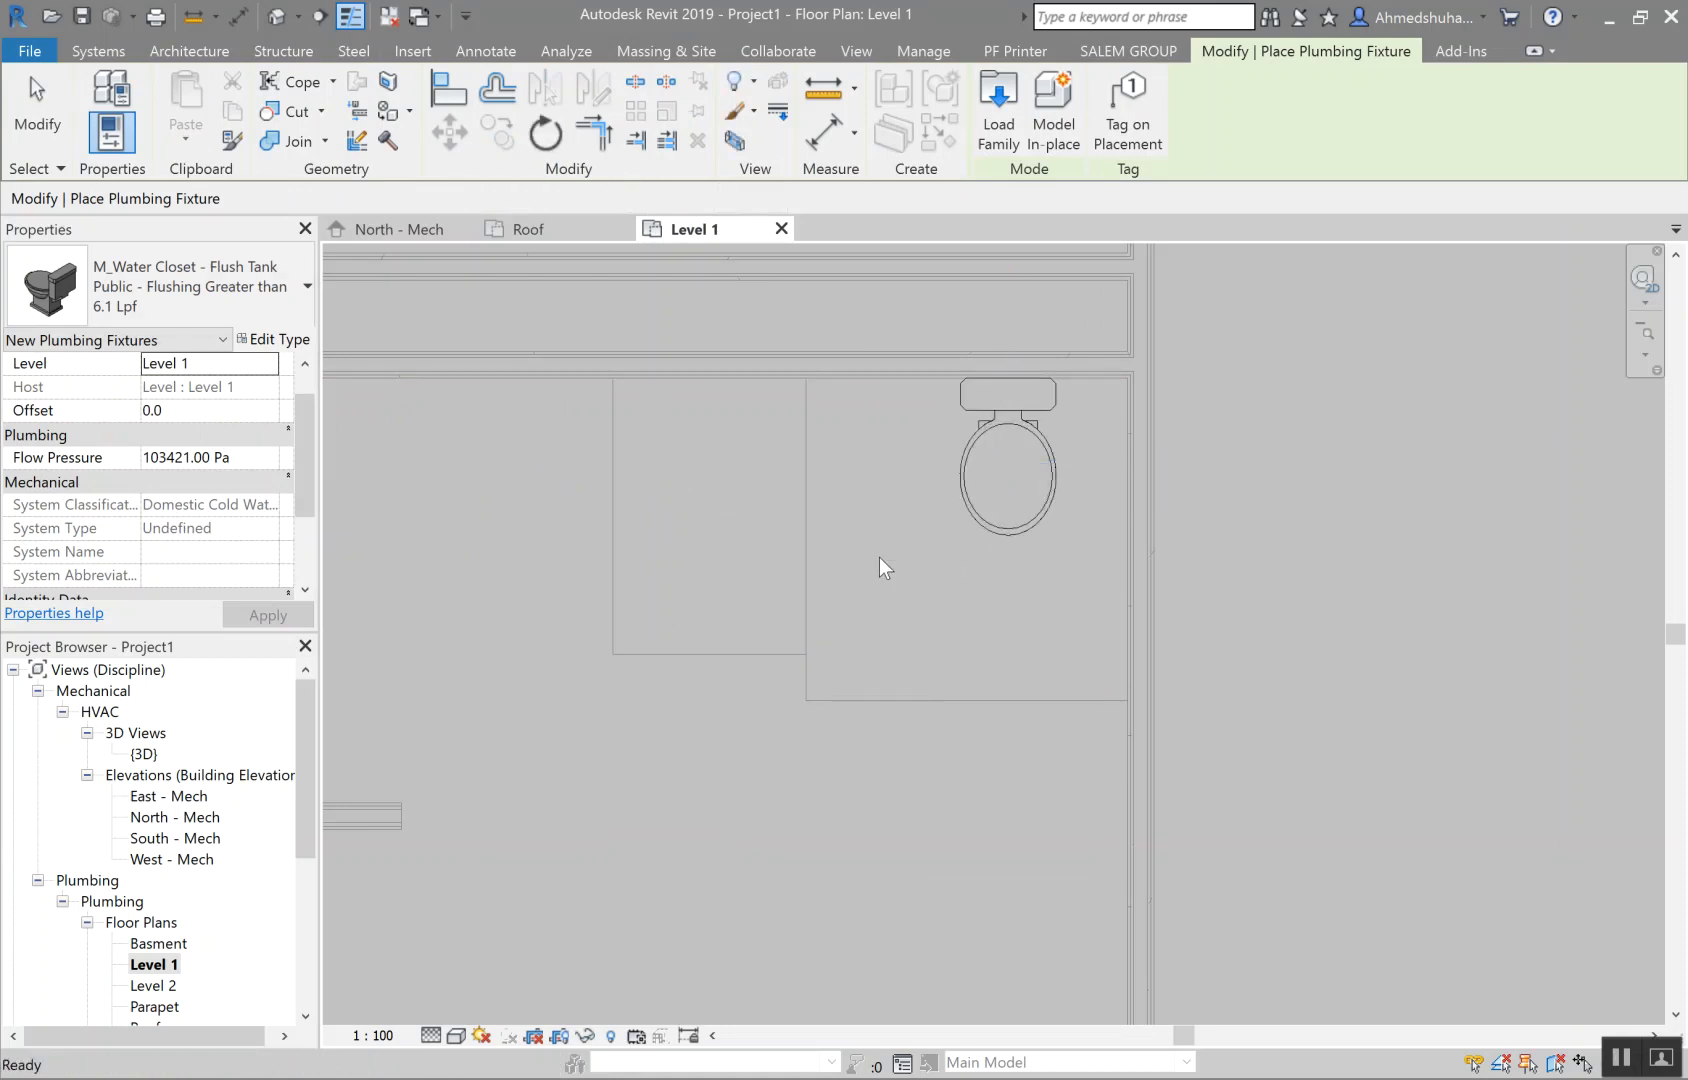
pyautogui.press('Escape')
# Step: Load the M_Urinal - Wall Hung family from the Urinals folder as another plumbing fixture
pyautogui.scroll(-3, 1005, 560)
pyautogui.moveTo(968, 578); pyautogui.dragTo(920, 666, button='middle')
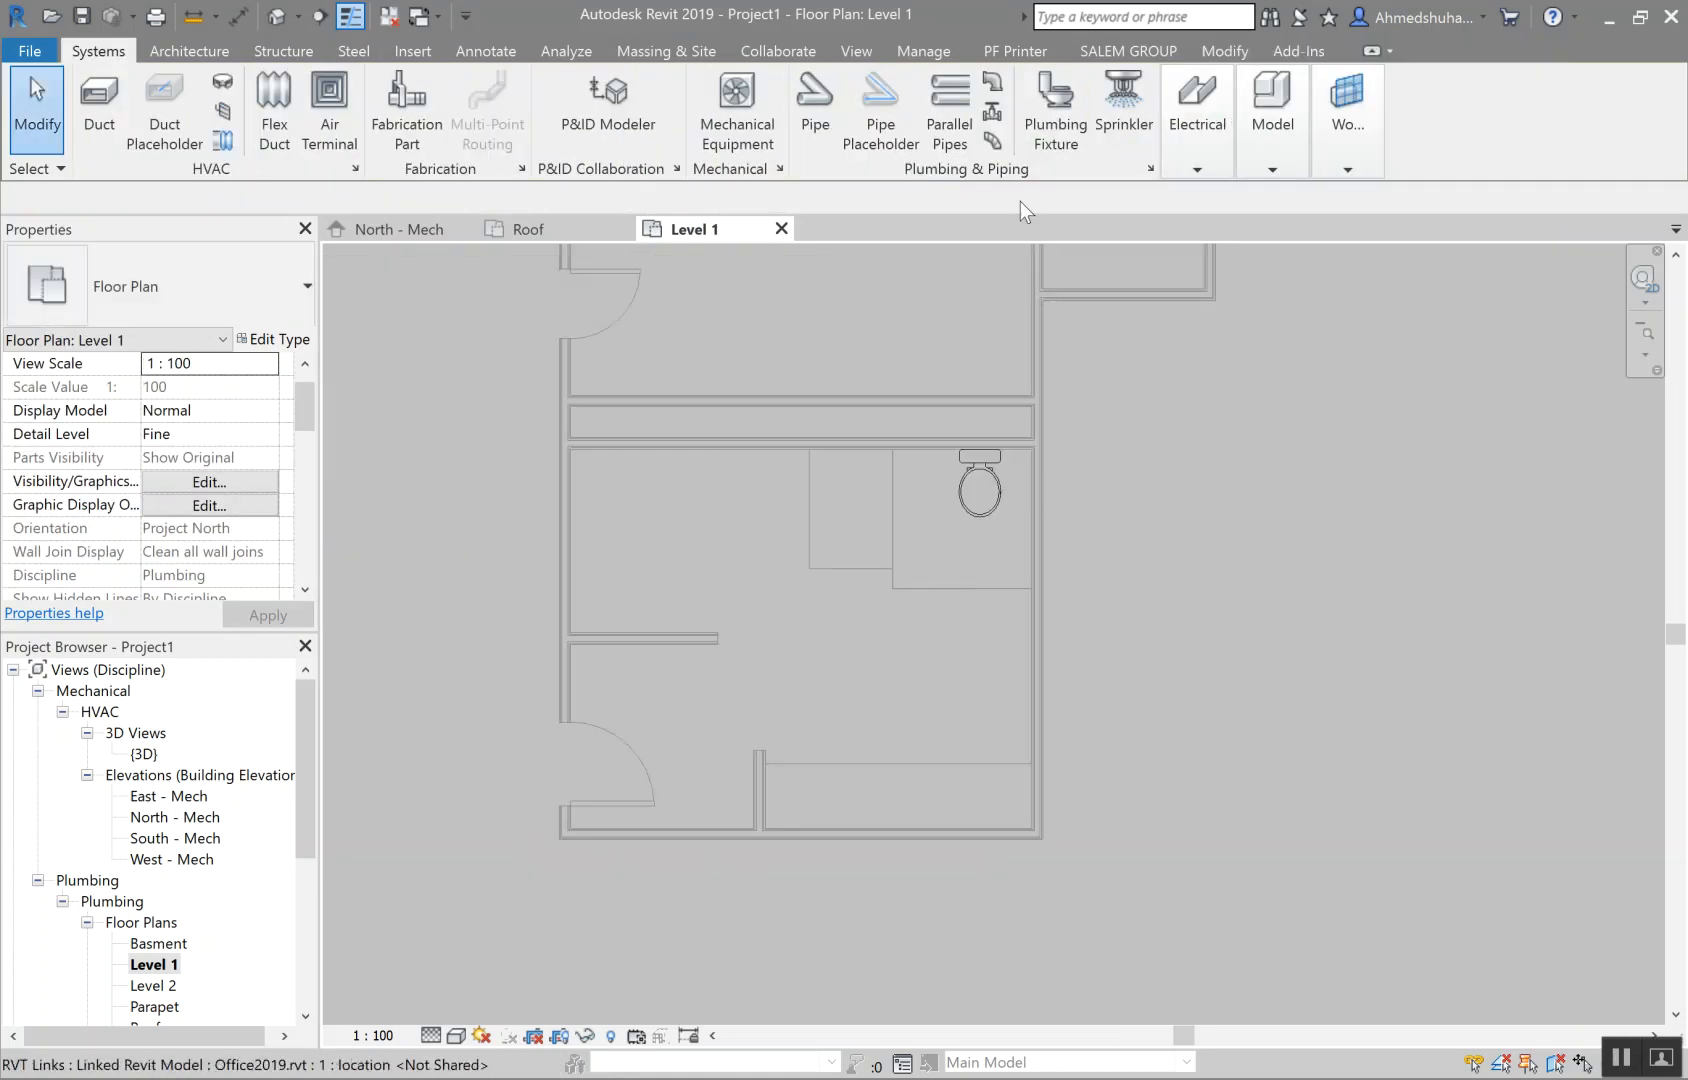
pyautogui.click(1055, 108)
pyautogui.click(989, 108)
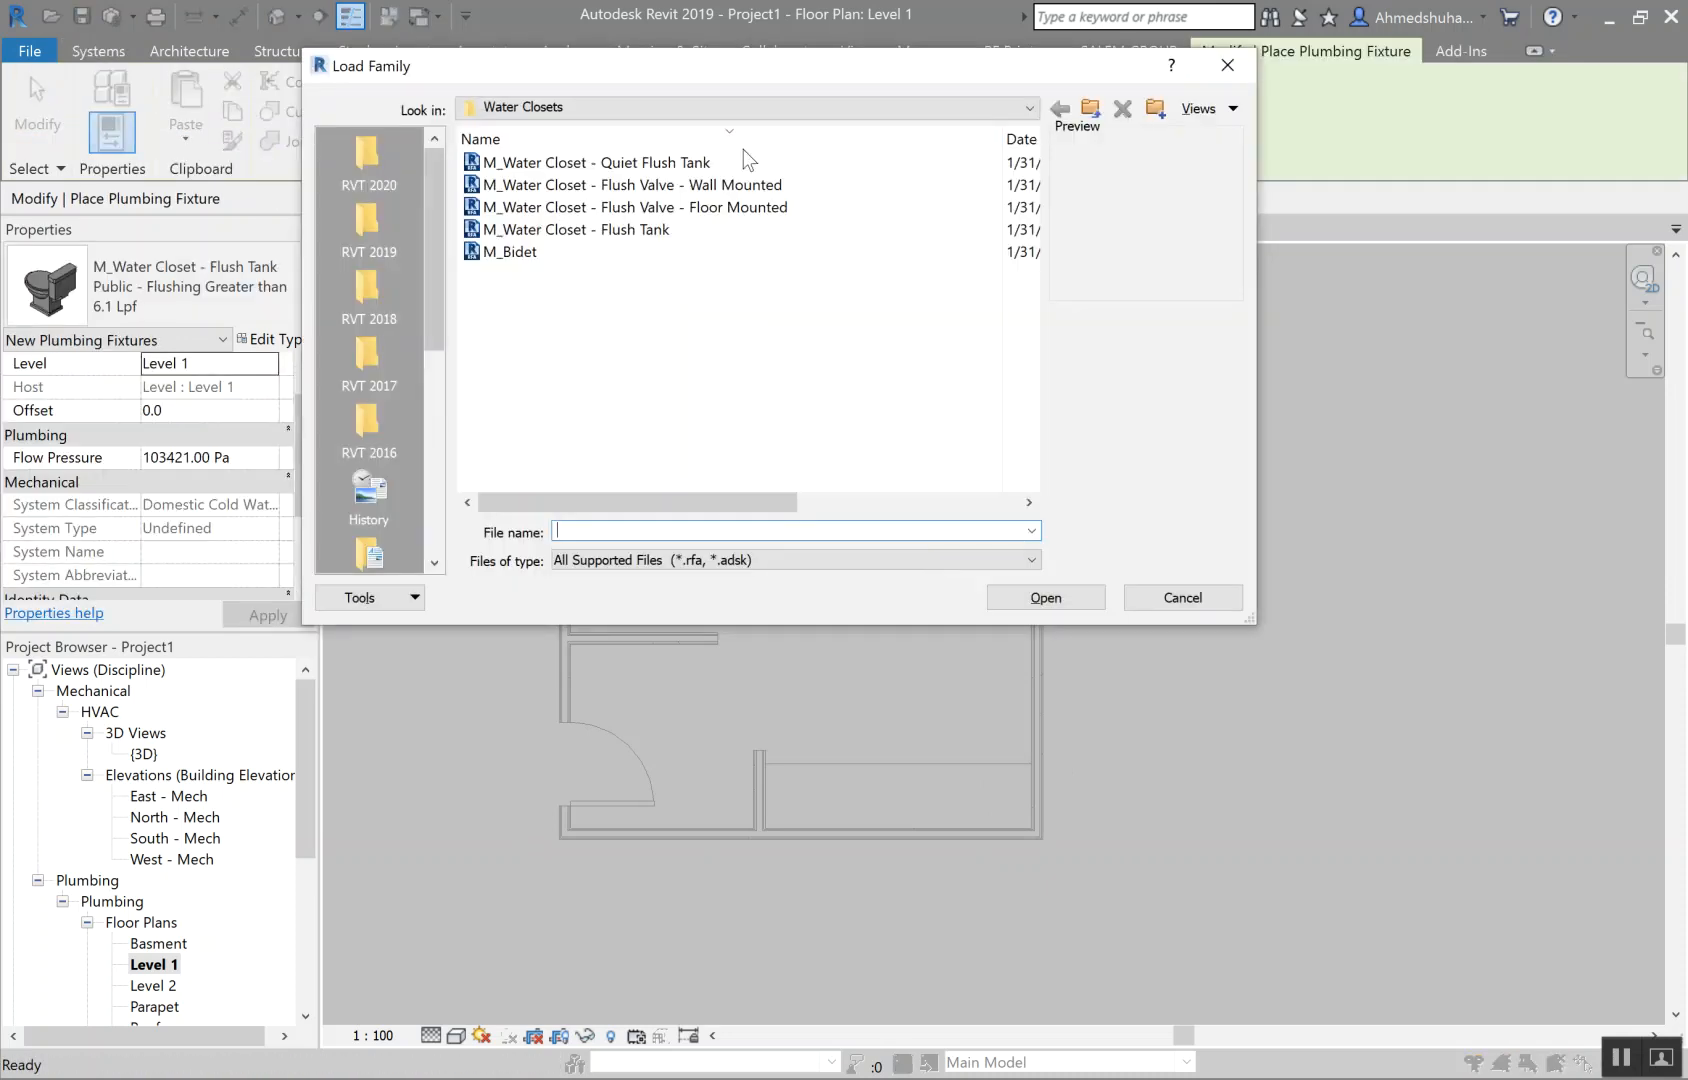
pyautogui.click(1083, 118)
pyautogui.doubleClick(564, 193)
pyautogui.click(567, 208)
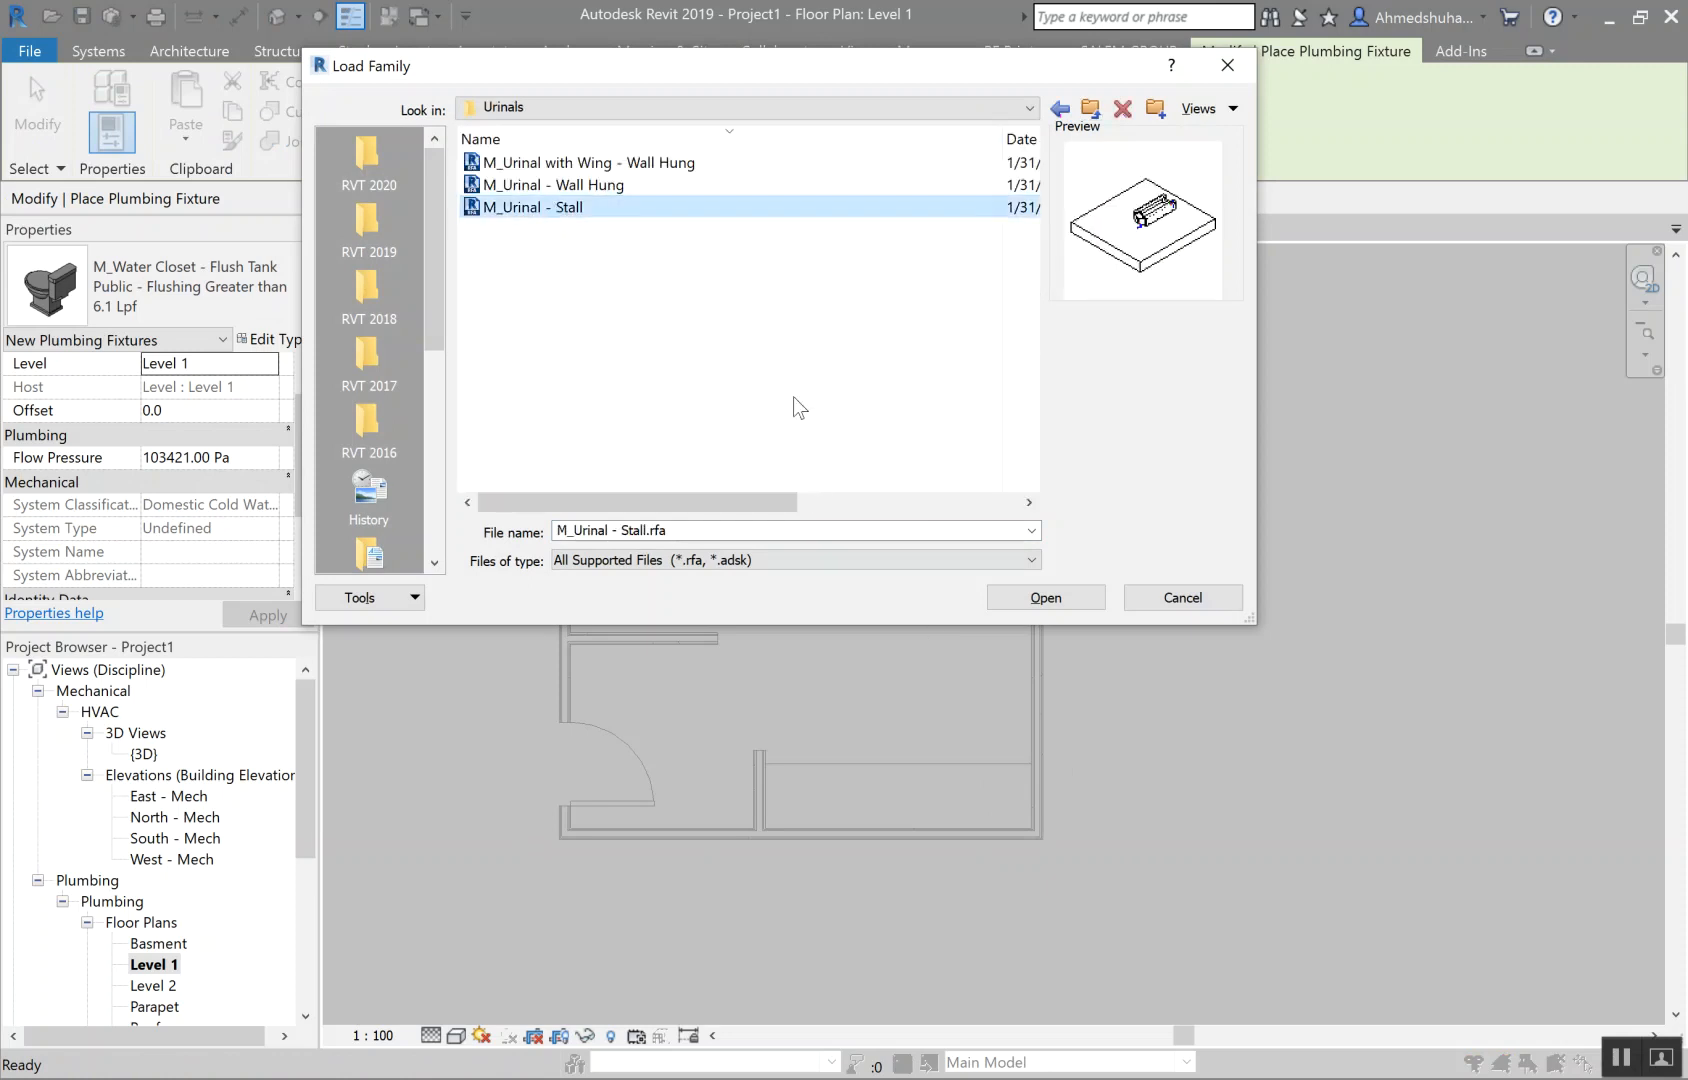
pyautogui.click(585, 185)
pyautogui.click(1096, 604)
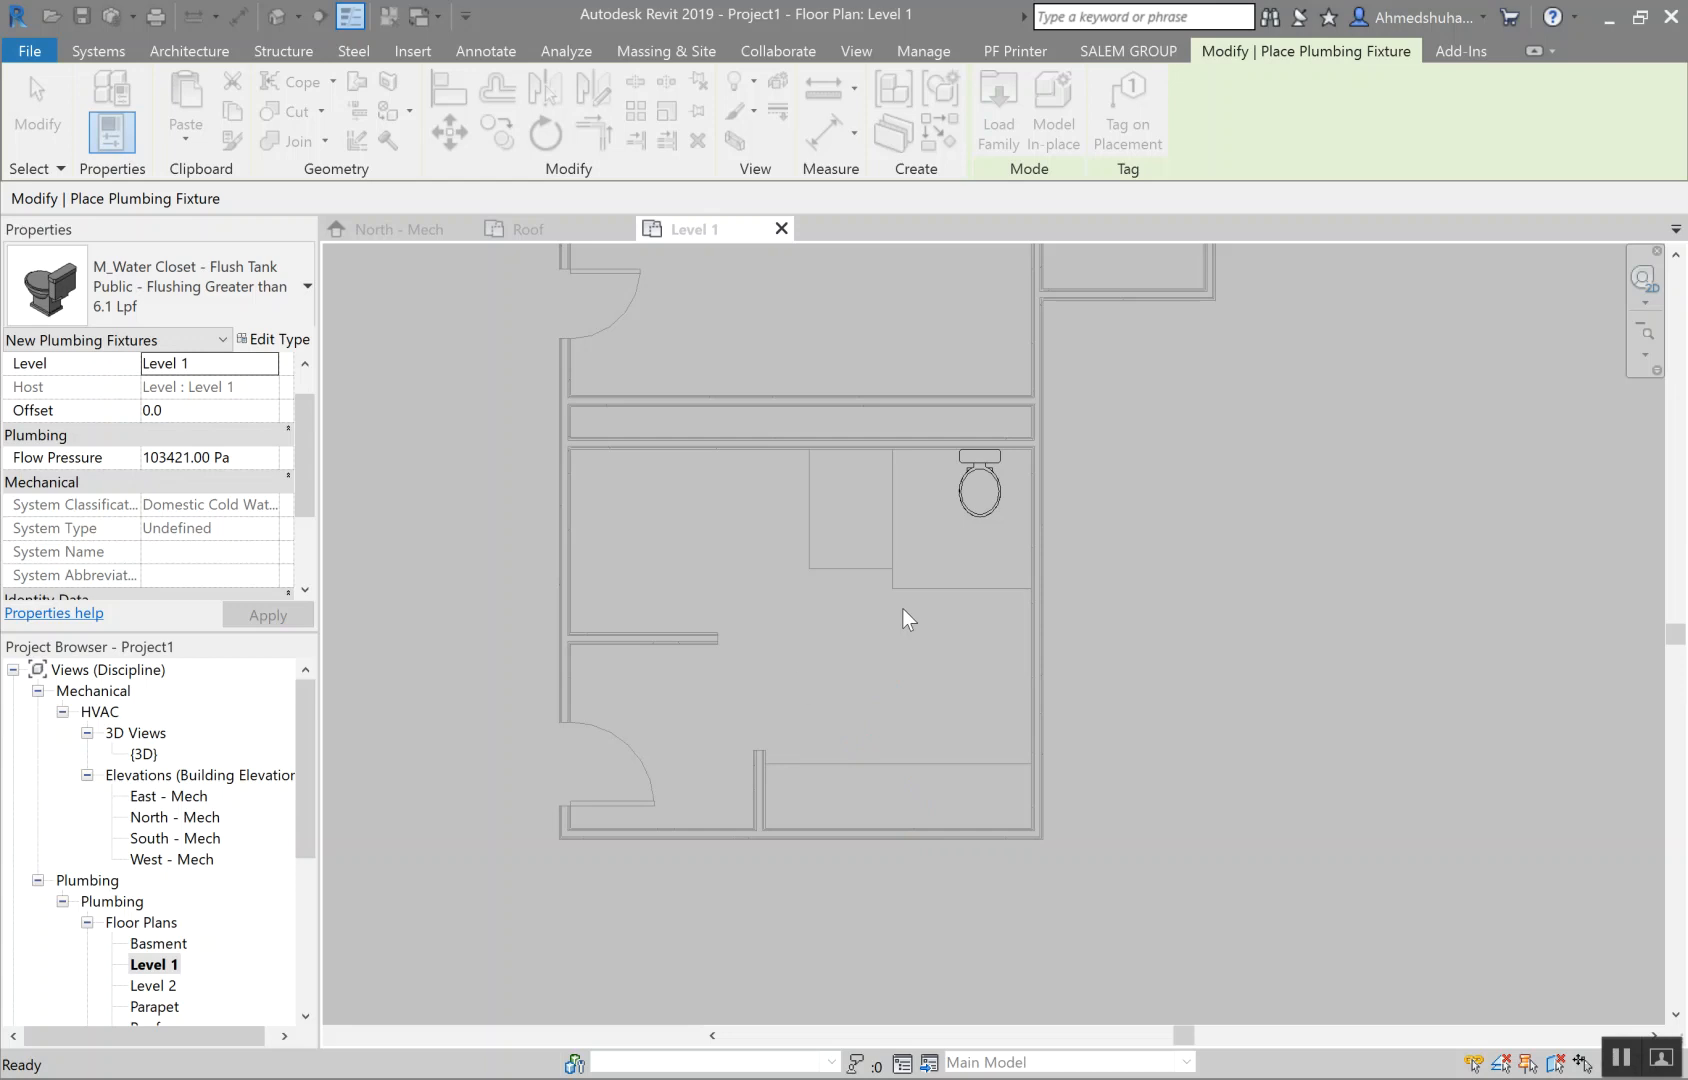
# Step: Place the 20 mm Flush Valve wall-hung urinal on the vertical face of the restroom's lower wall
pyautogui.scroll(3, 923, 818)
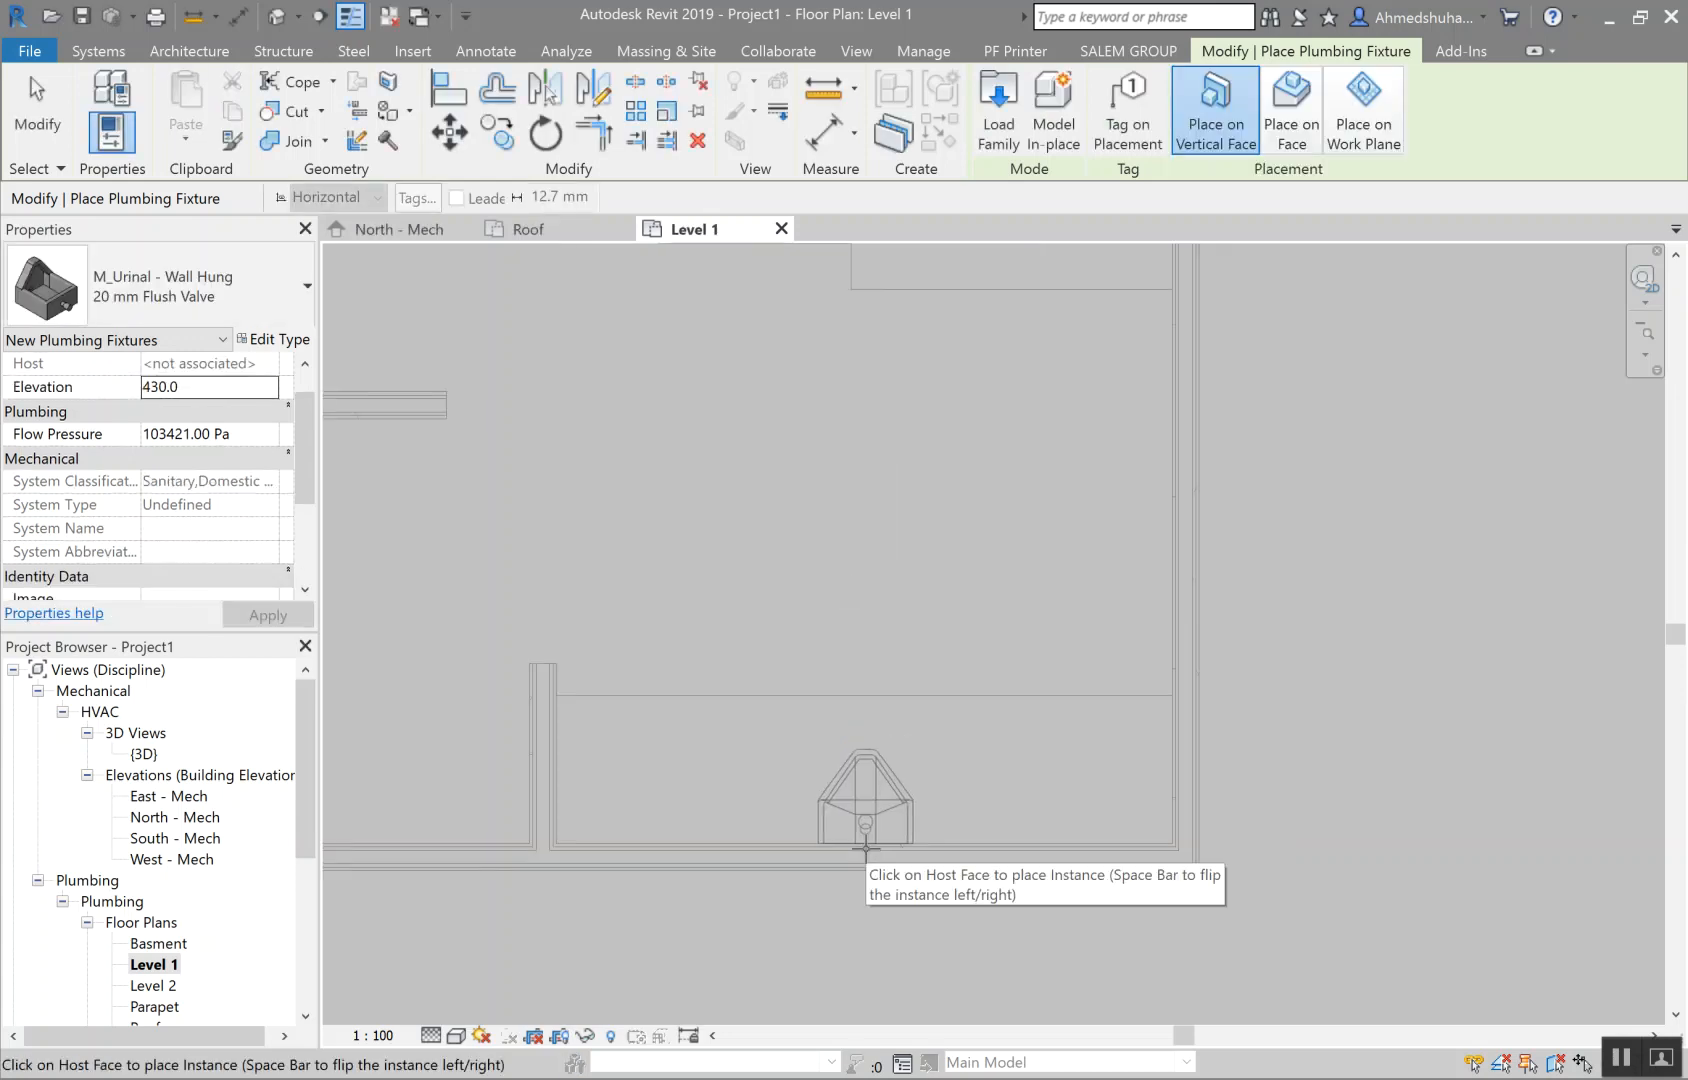
pyautogui.scroll(-2, 860, 844)
pyautogui.scroll(3, 858, 843)
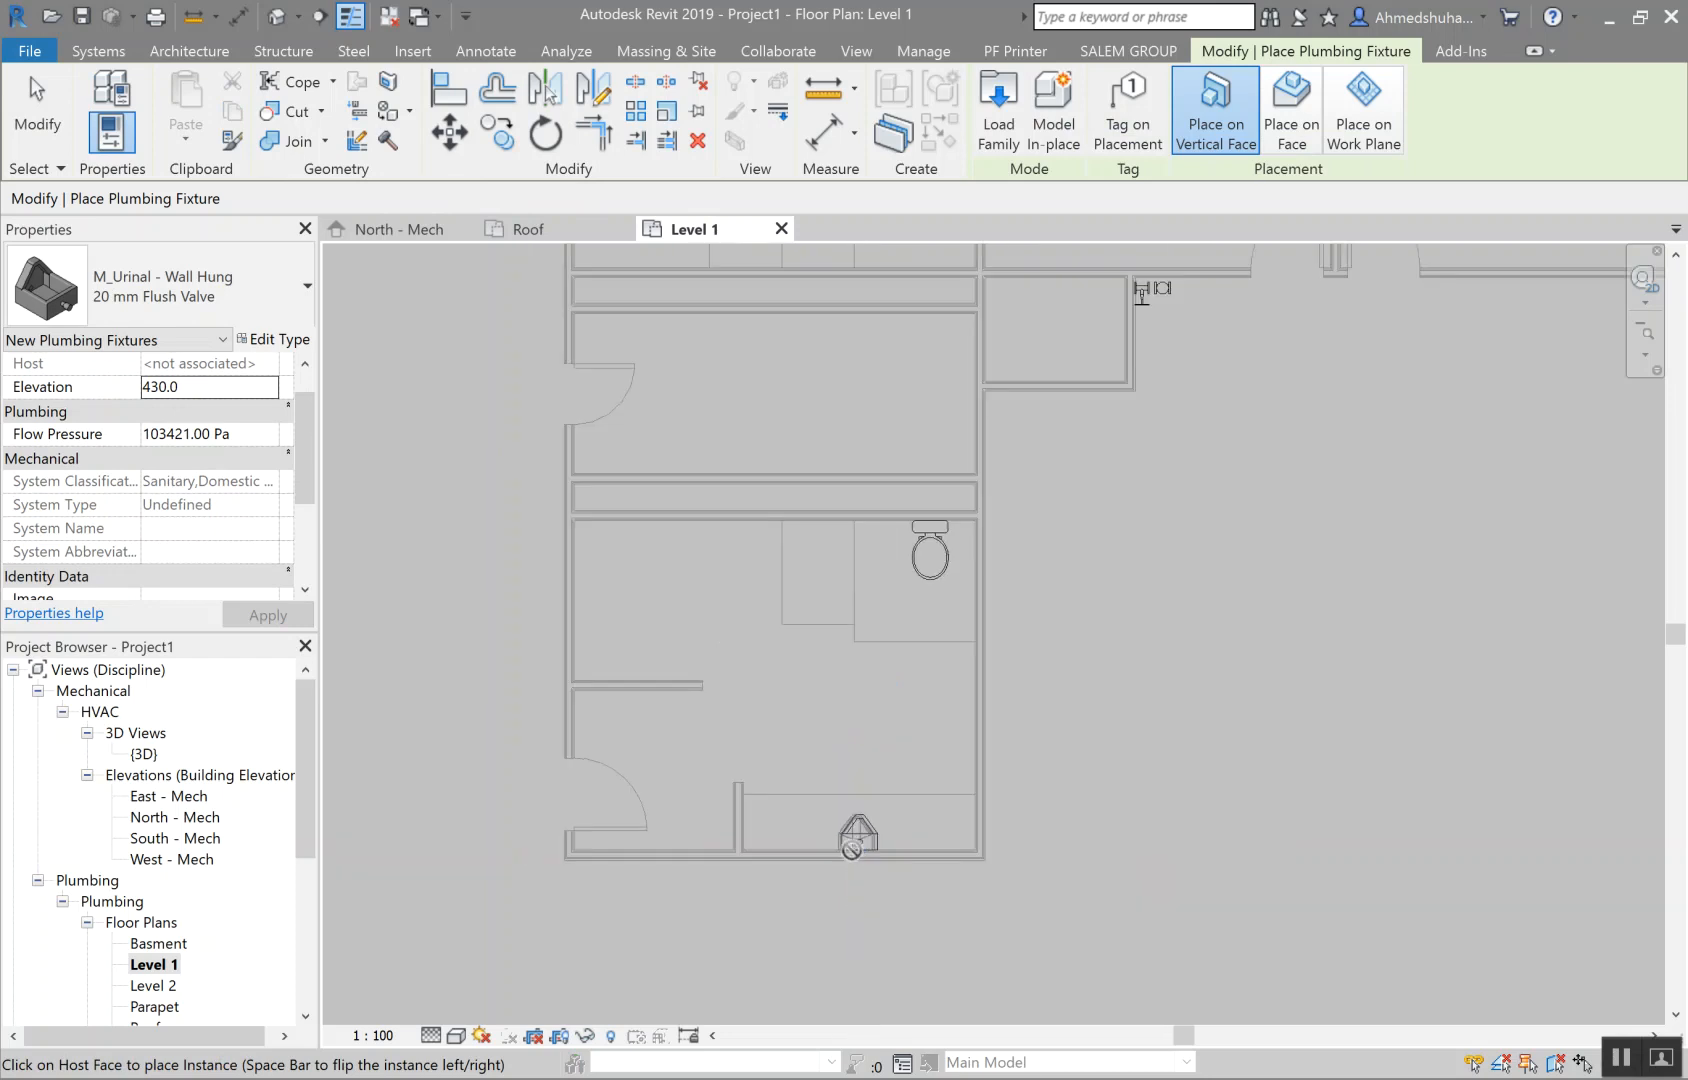
pyautogui.click(862, 841)
pyautogui.press('Escape')
pyautogui.press('Escape')
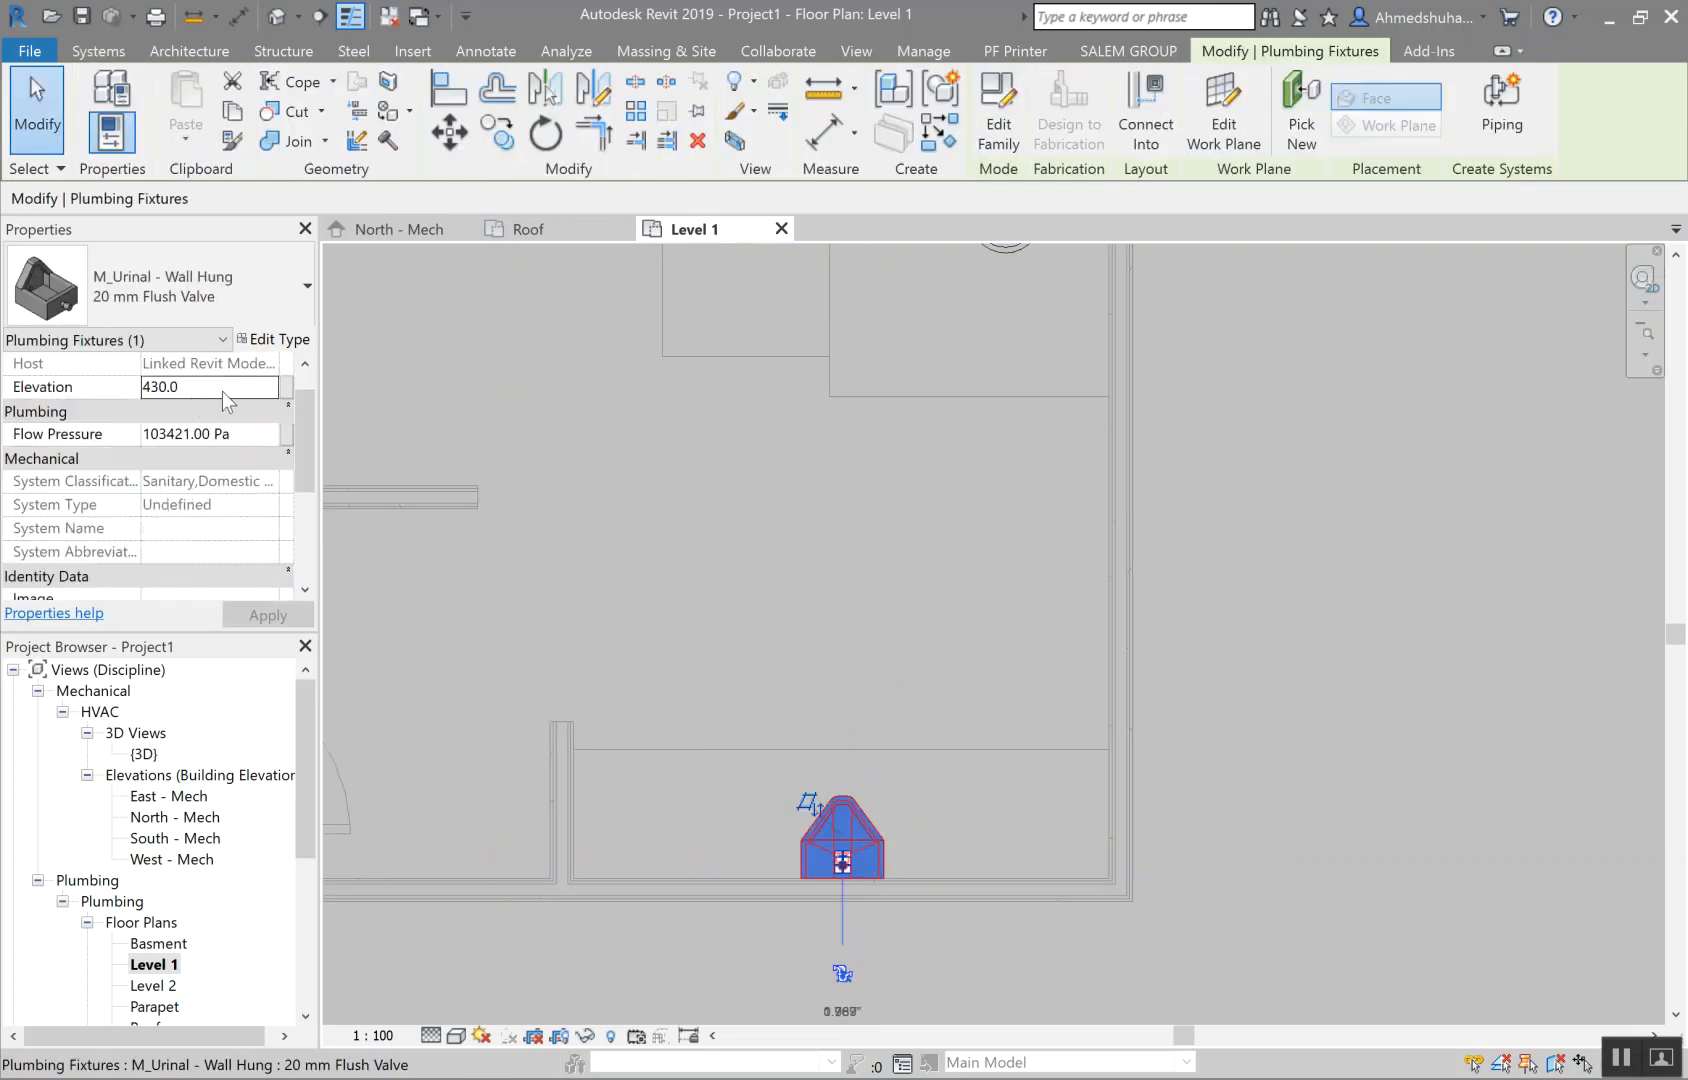
pyautogui.click(746, 588)
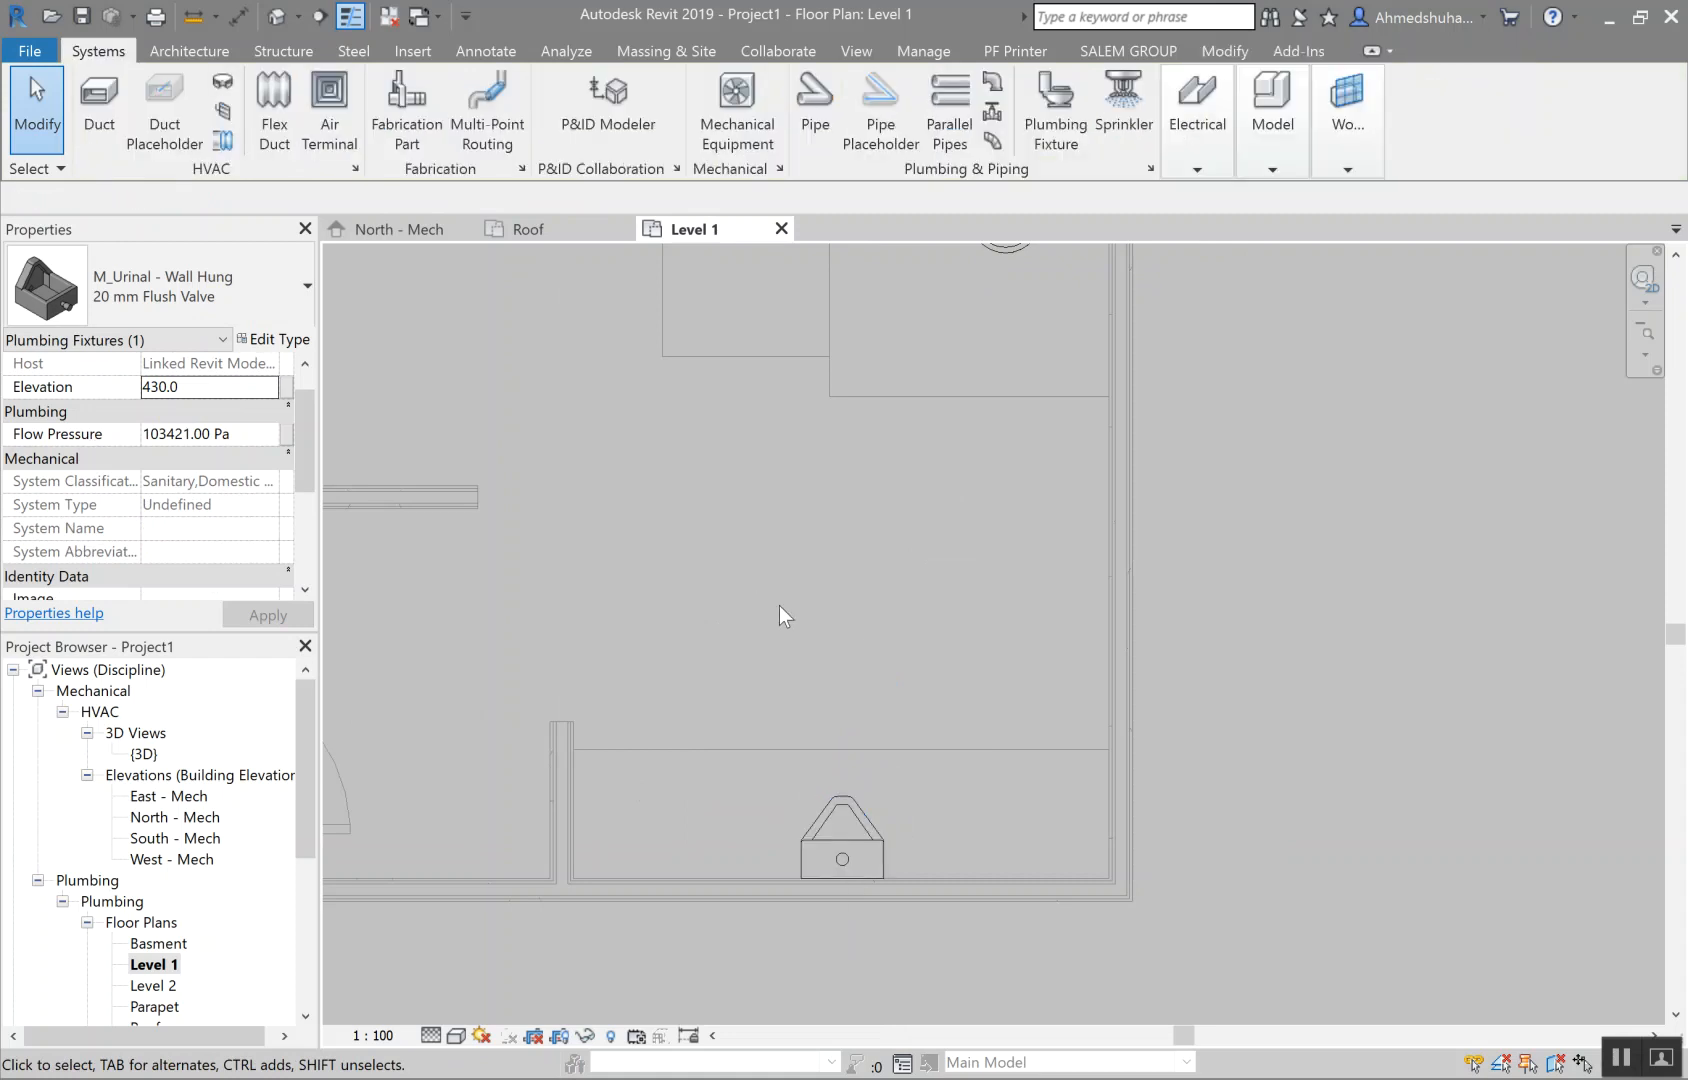
# Step: Load the M_Lavatory - Oval family from the Lavatories folder as another plumbing fixture
pyautogui.scroll(-2, 790, 608)
pyautogui.press('p')
pyautogui.press('f')
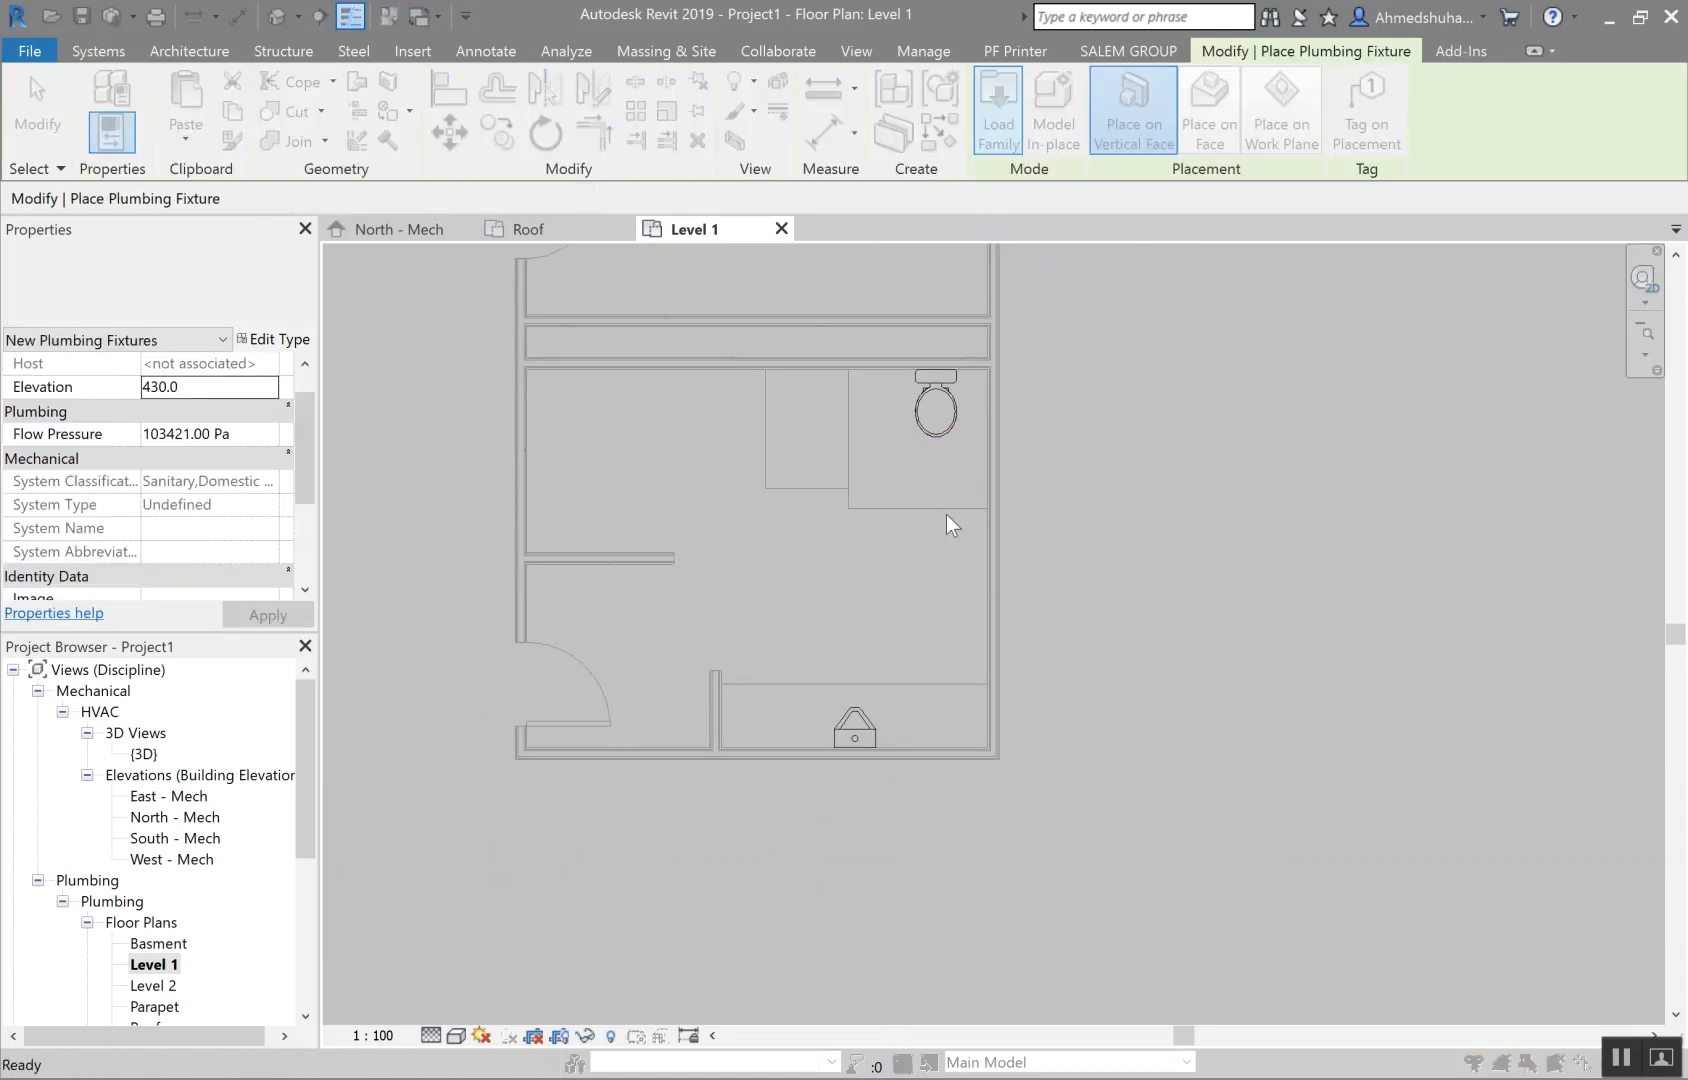
pyautogui.click(1090, 108)
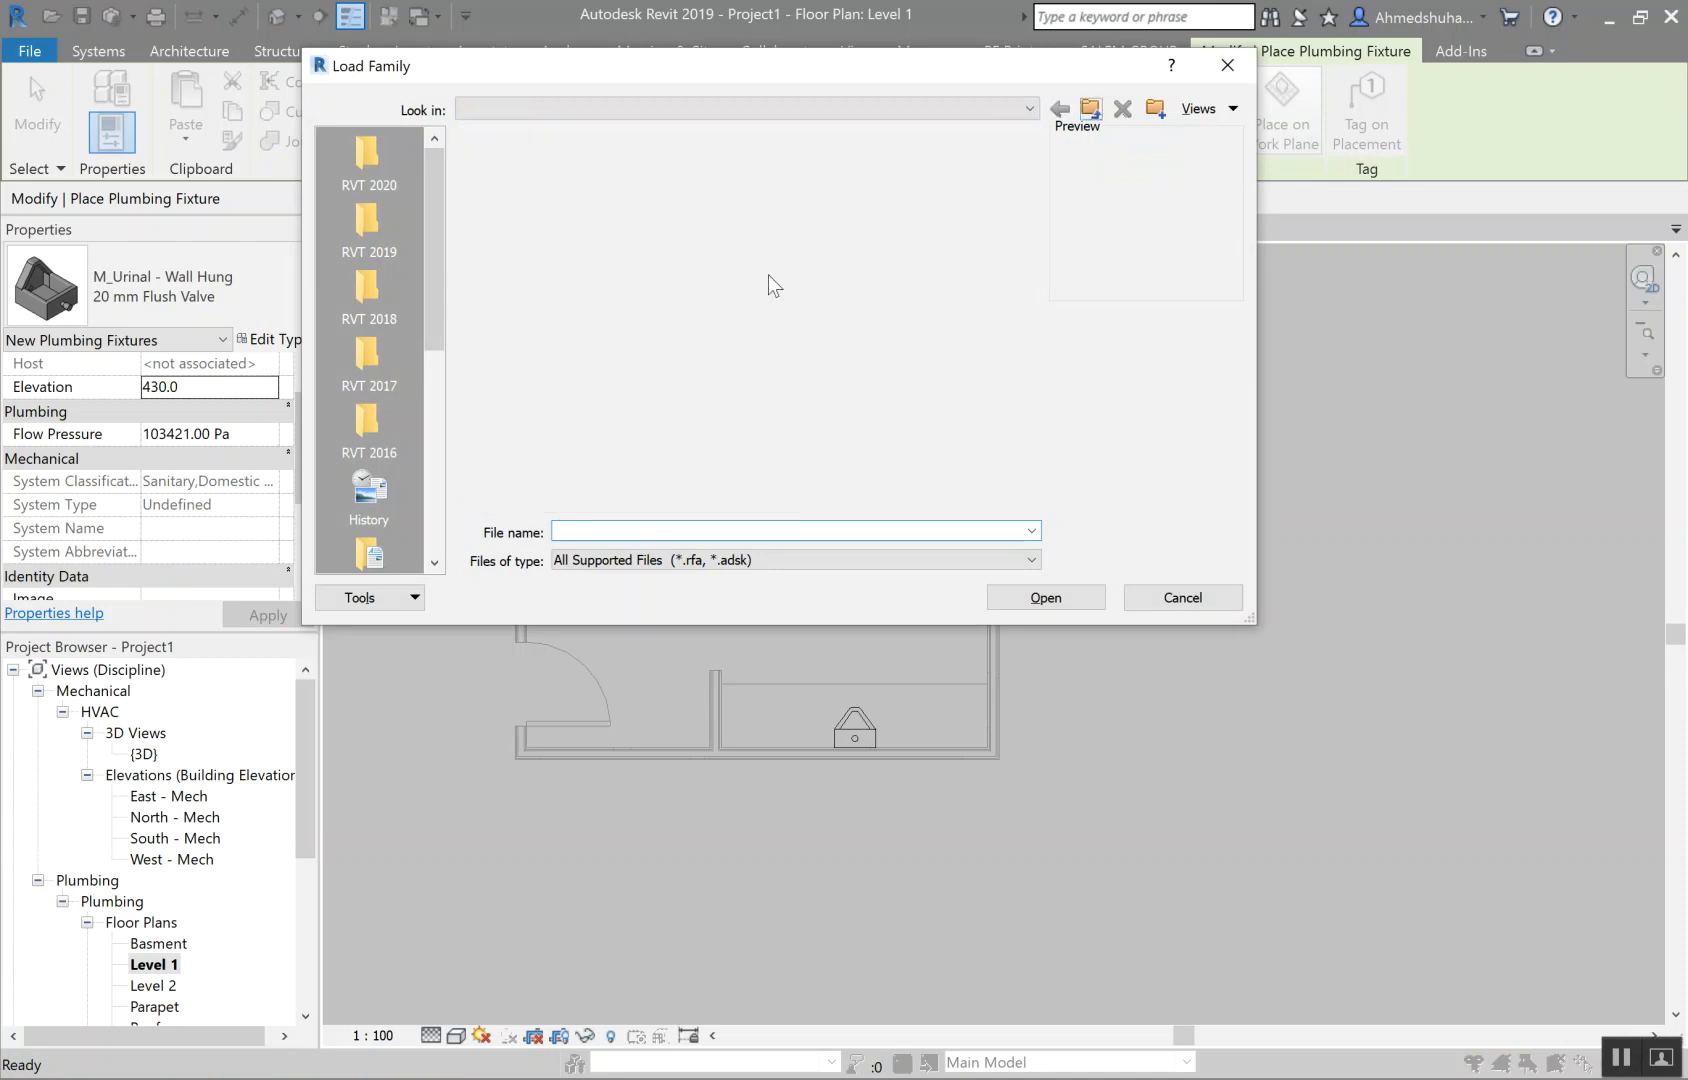
pyautogui.doubleClick(546, 257)
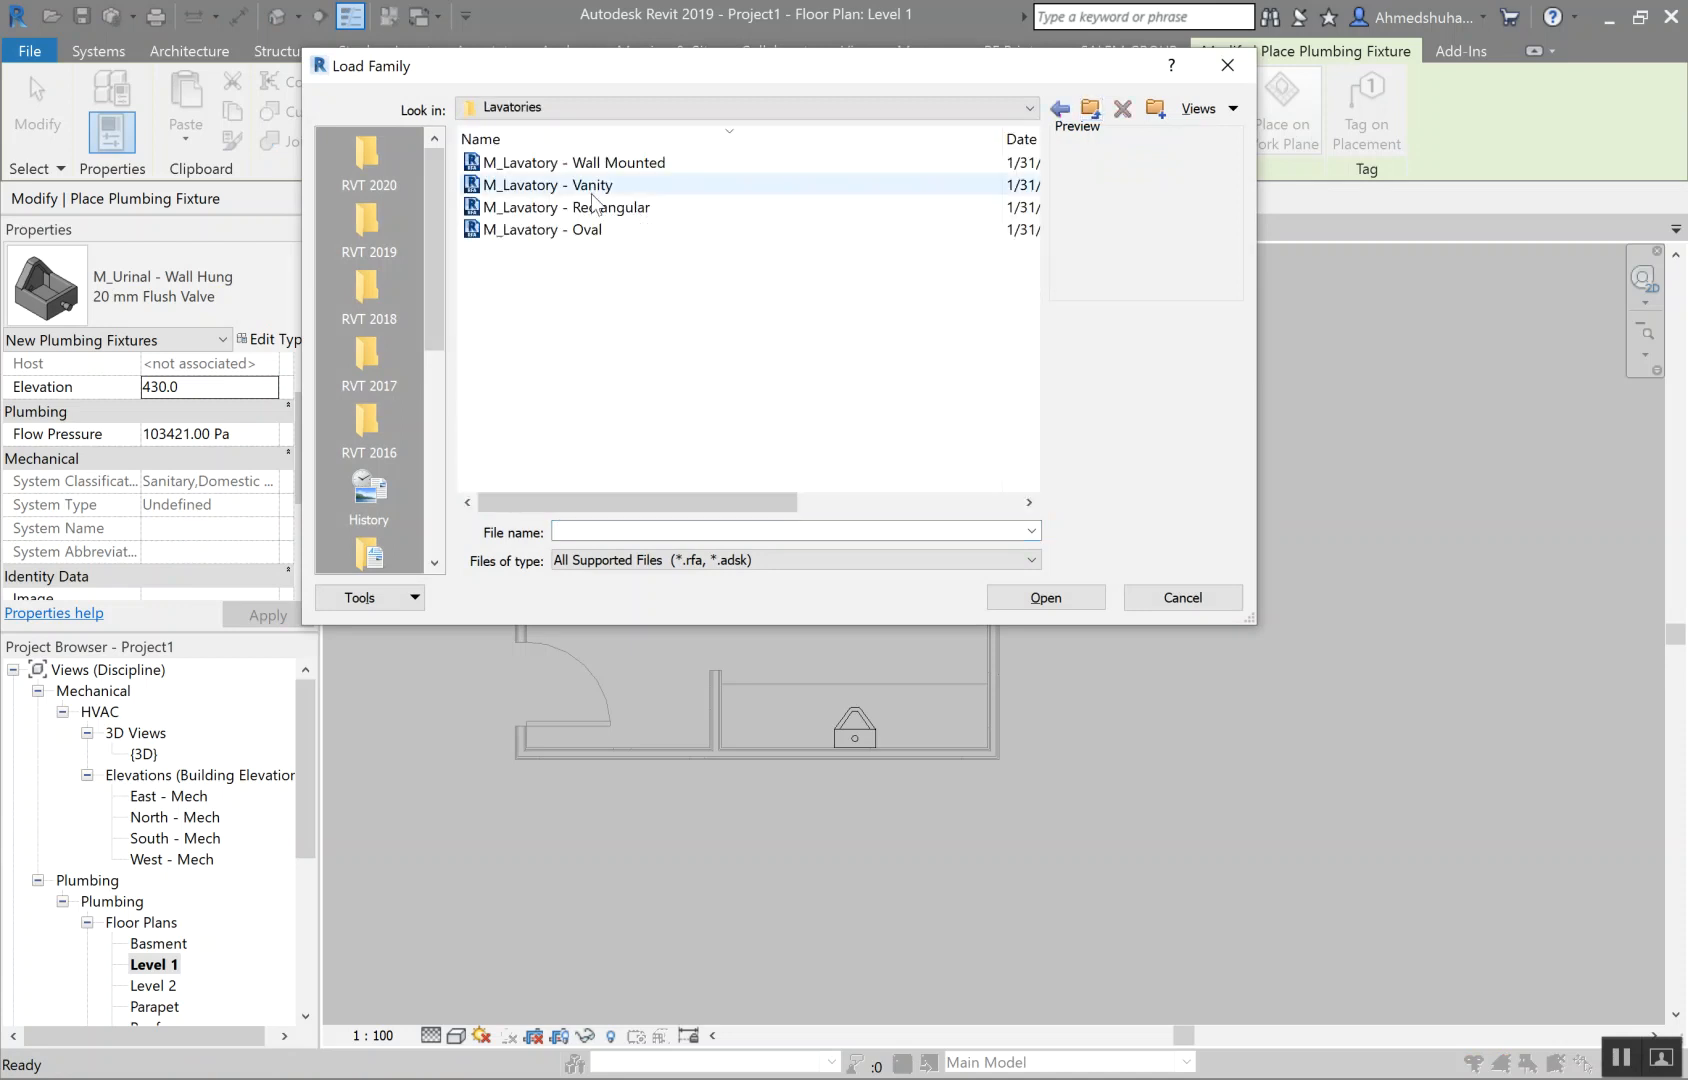
pyautogui.click(580, 185)
pyautogui.click(582, 207)
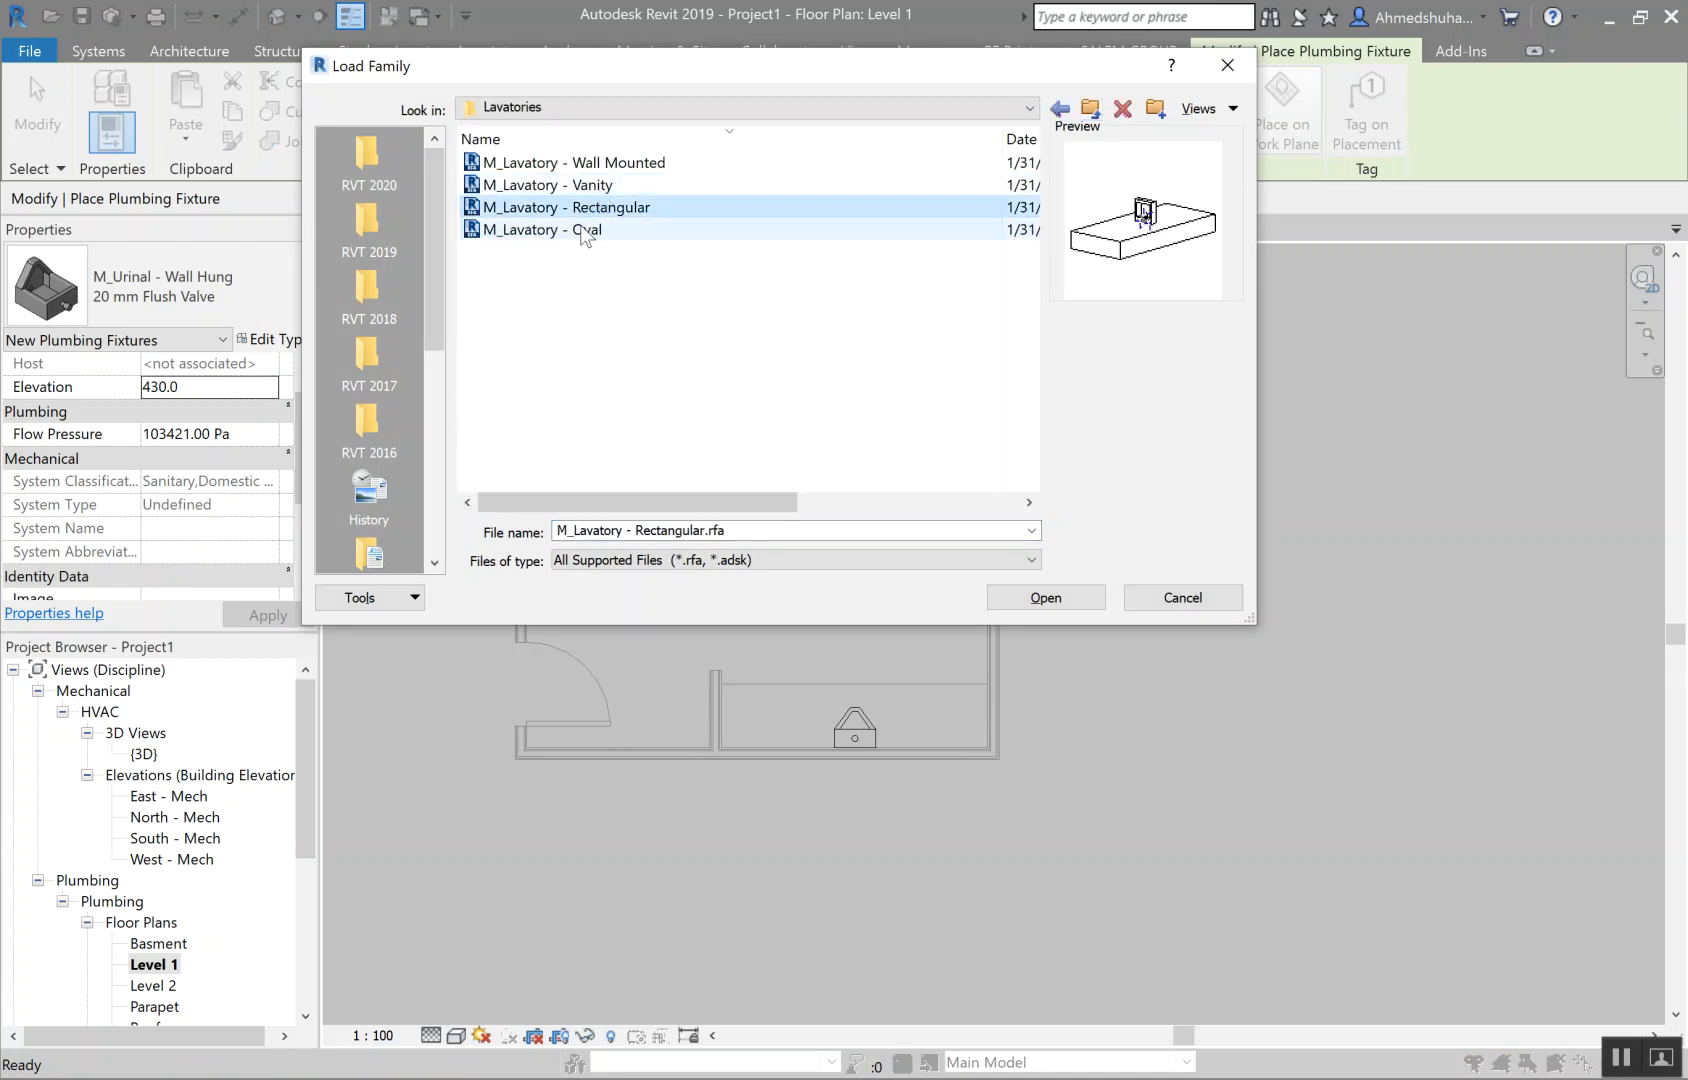
pyautogui.click(586, 230)
pyautogui.click(1004, 595)
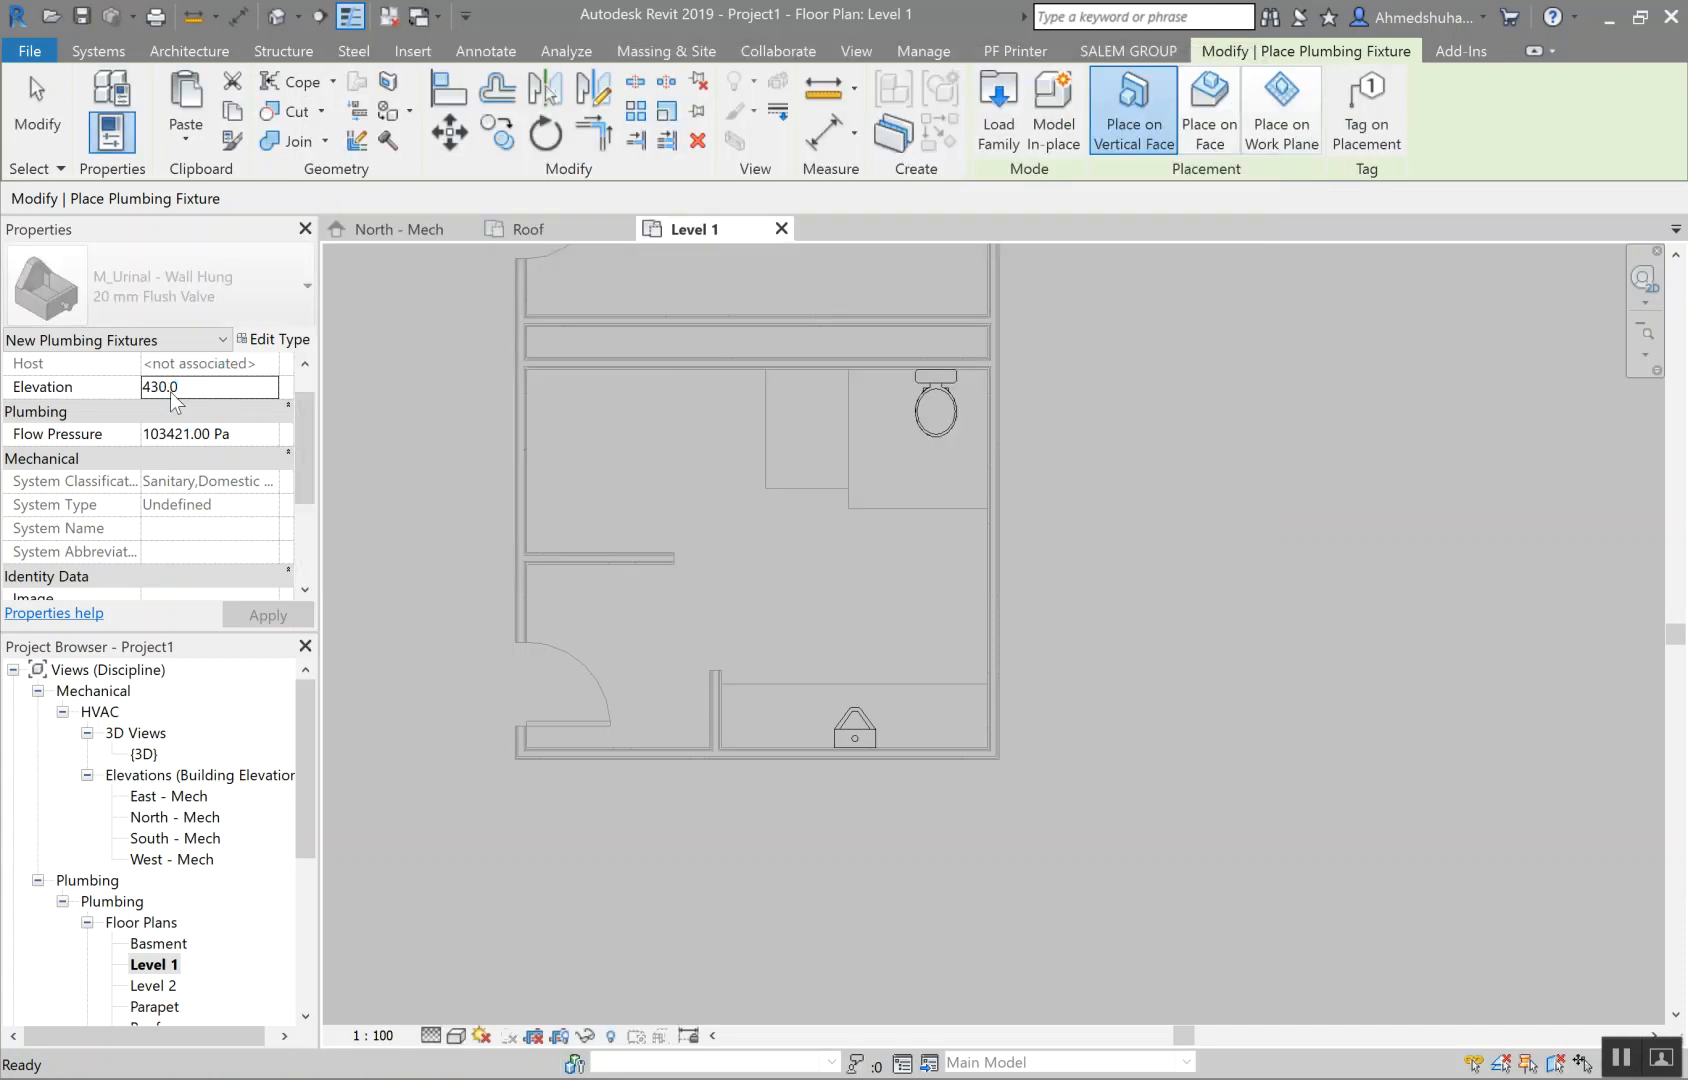
# Step: Place the 535 mmx485 mm - Public oval lavatory on the restroom's right wall, just below the water closet stall
pyautogui.click(206, 385)
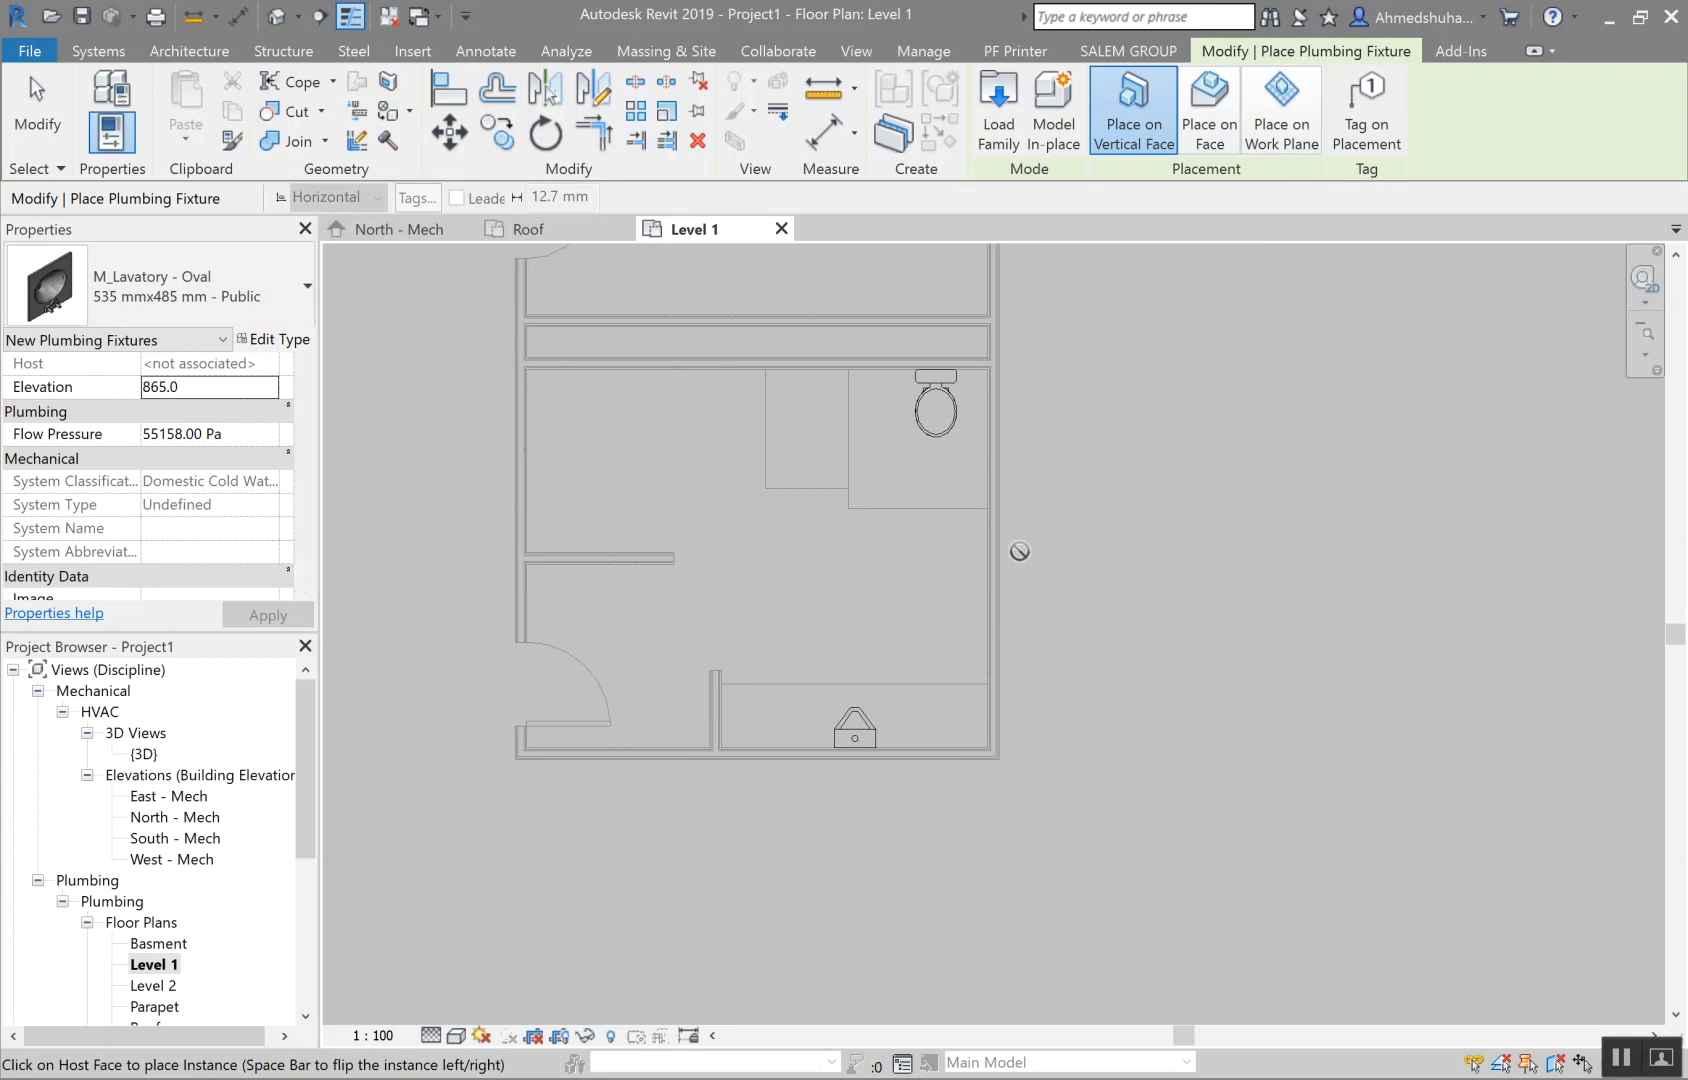
pyautogui.scroll(5, 1005, 550)
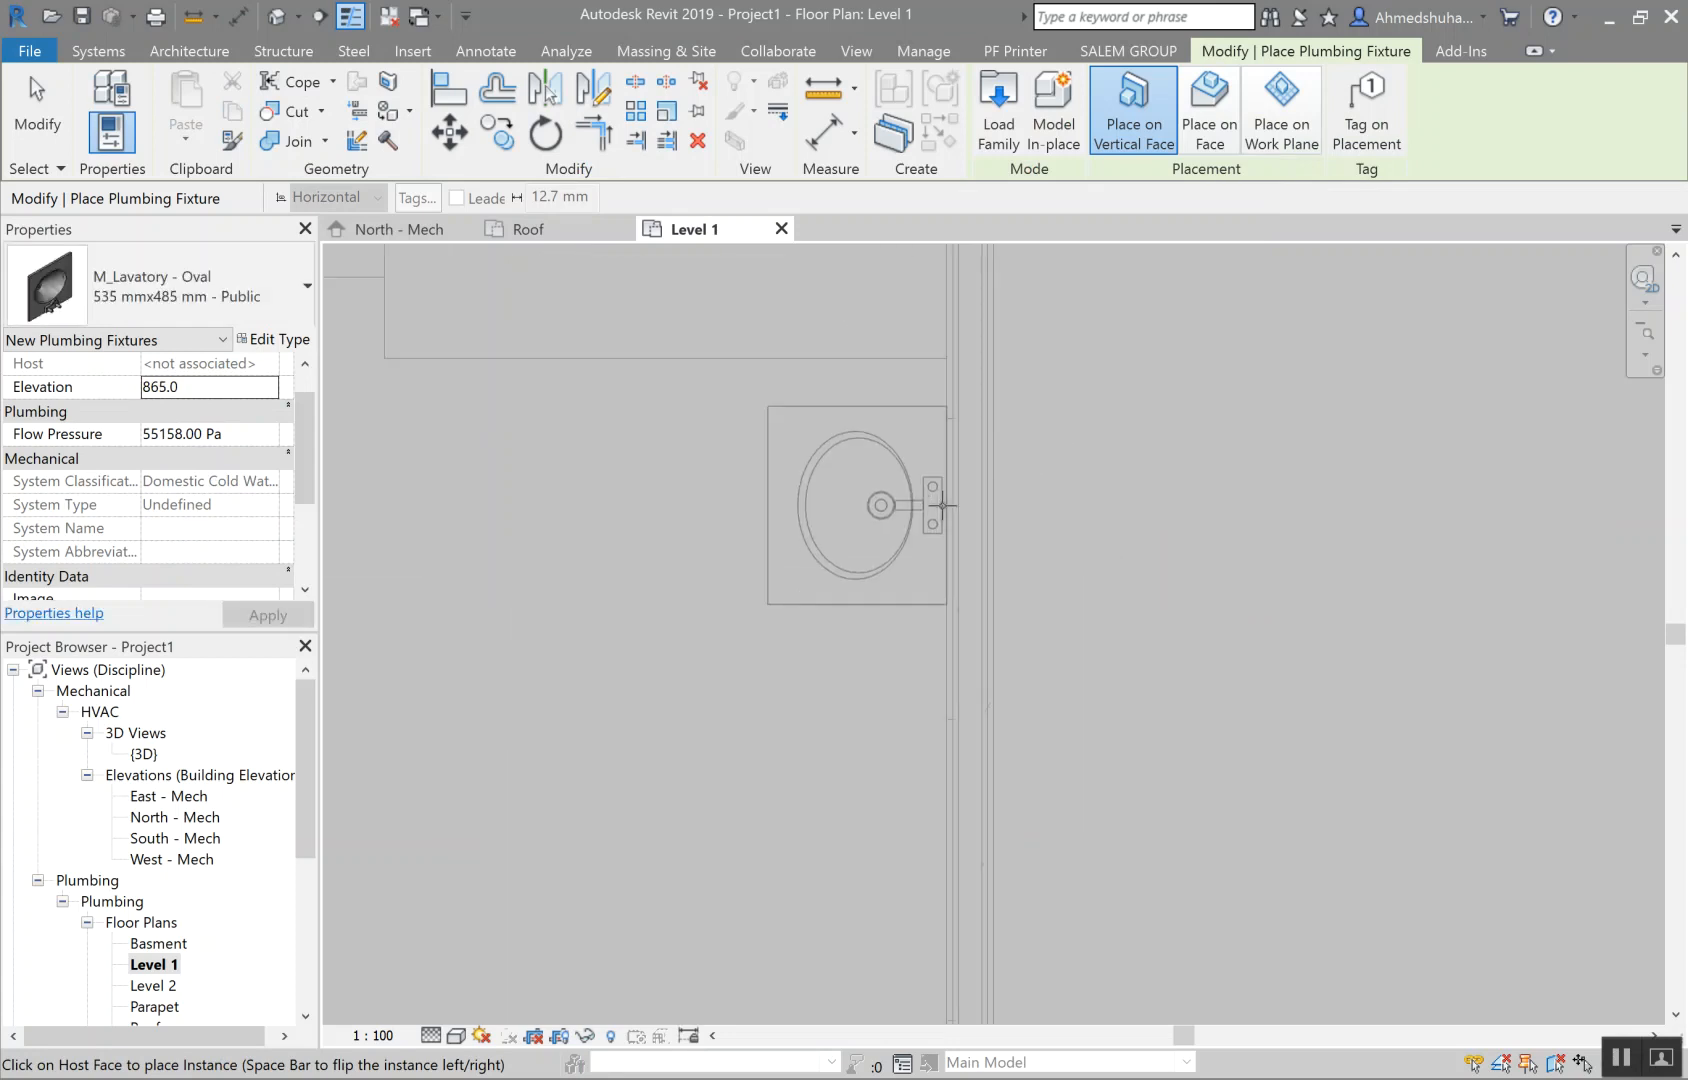
pyautogui.click(942, 505)
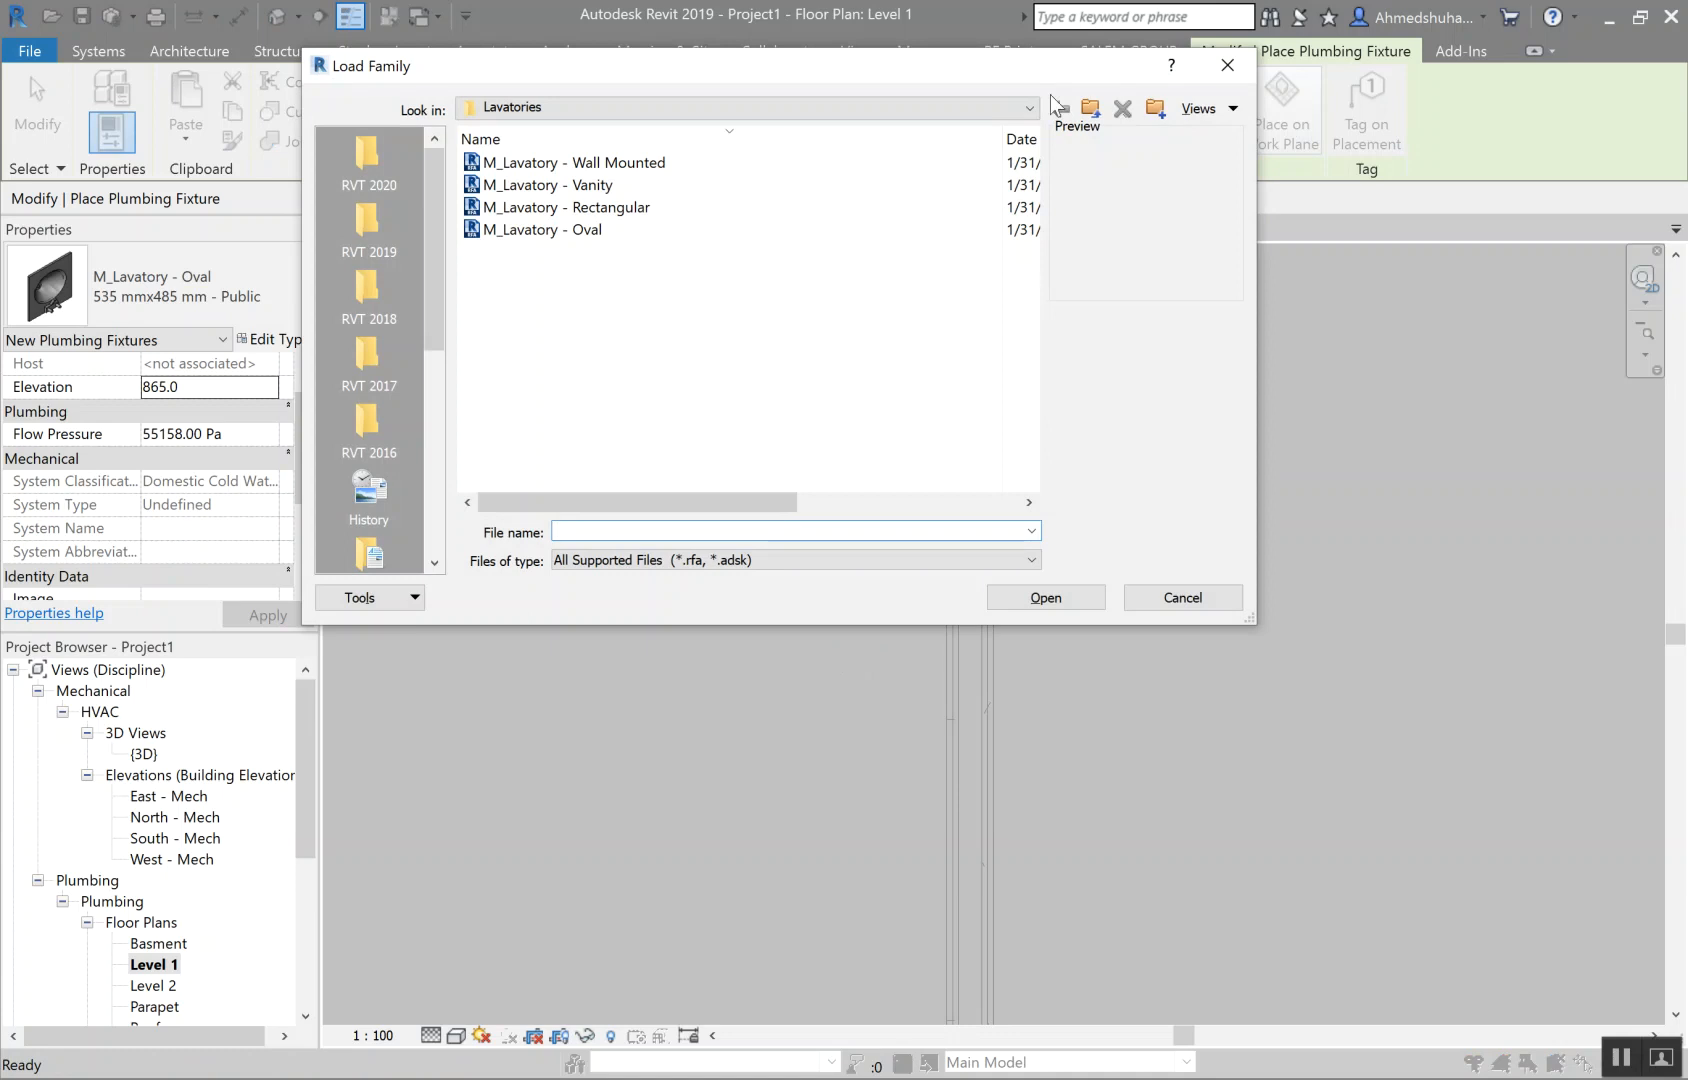
# Step: Load the M_Bath Tub - Maestro family from the Bathtubs folder as another plumbing fixture
pyautogui.click(1101, 117)
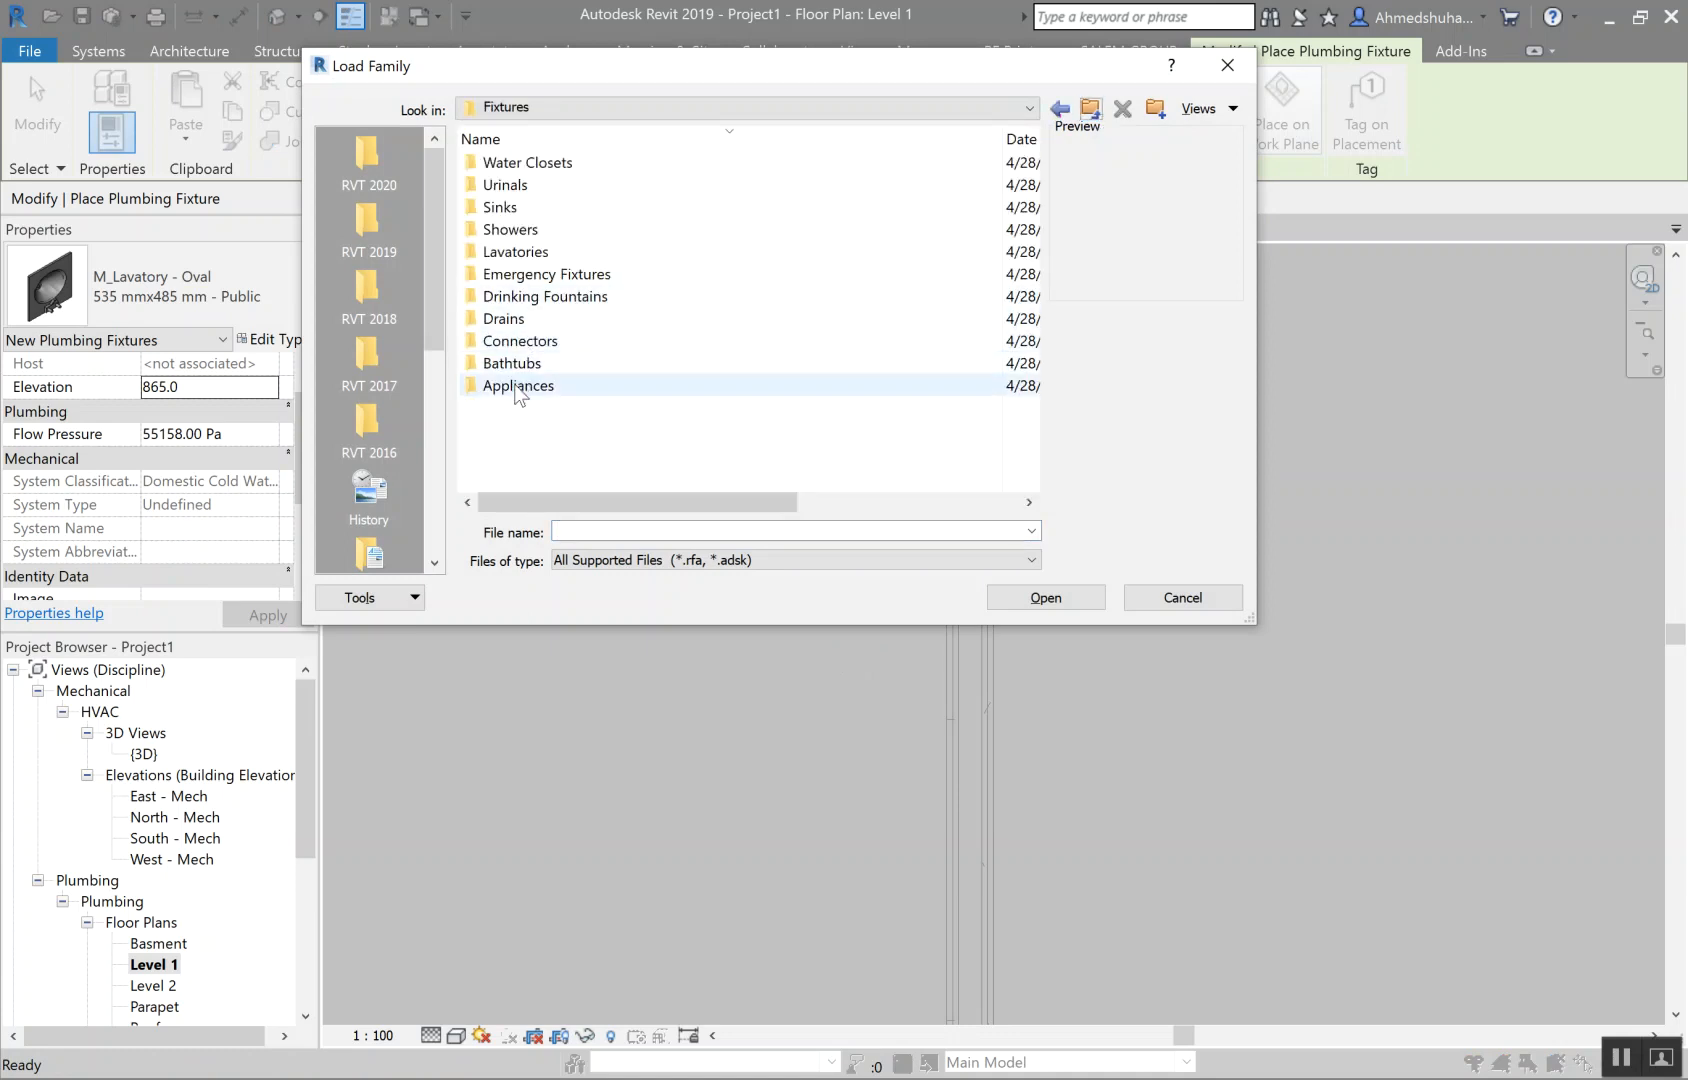
pyautogui.doubleClick(520, 362)
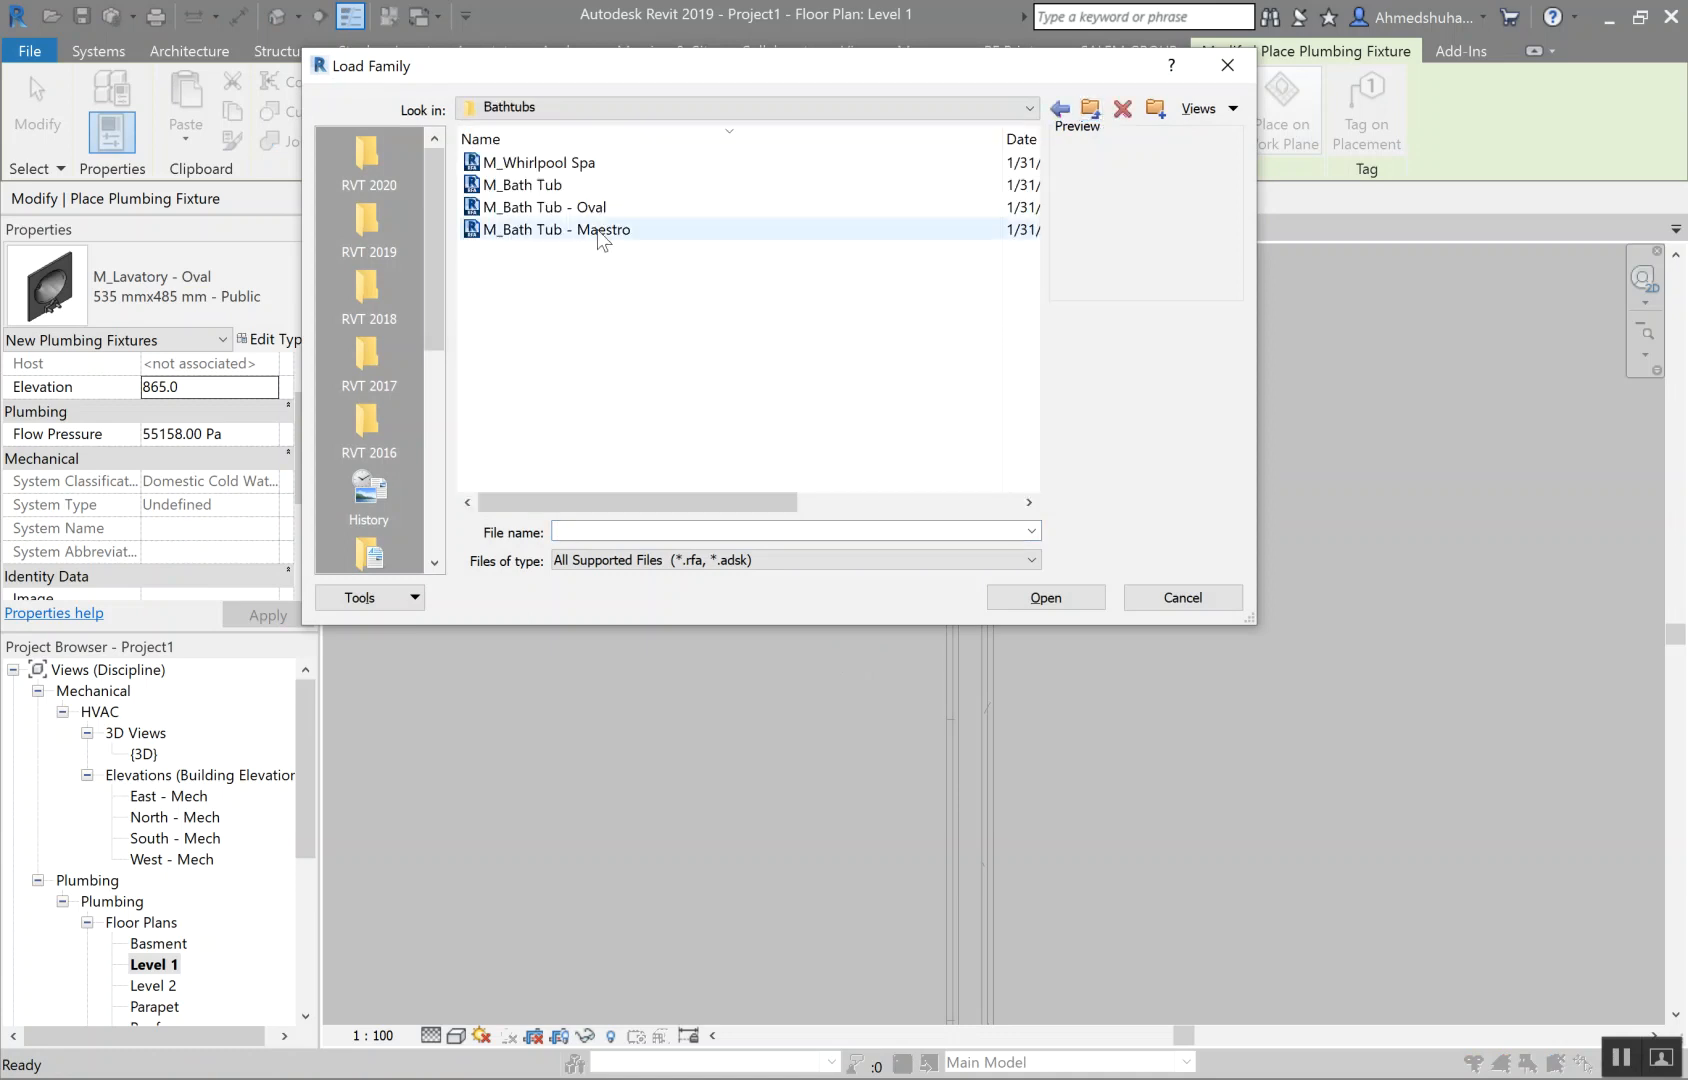
pyautogui.click(703, 230)
pyautogui.press('Up')
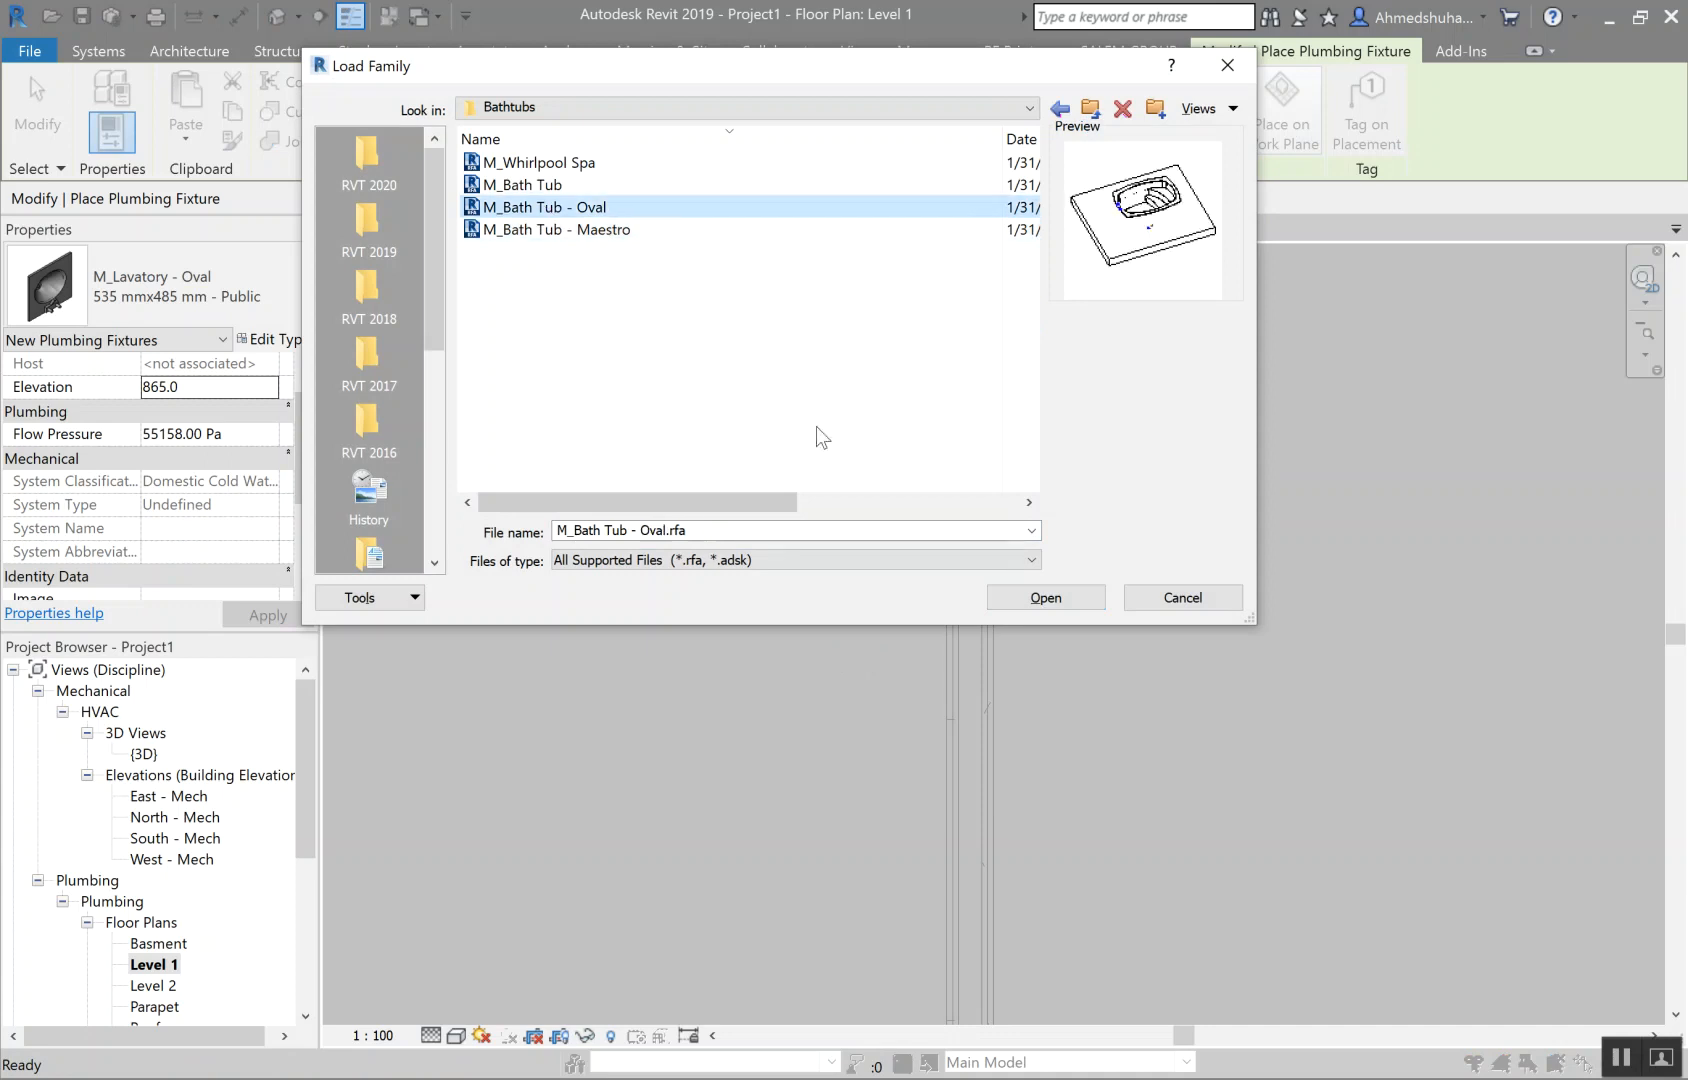
pyautogui.press('Down')
pyautogui.click(1045, 598)
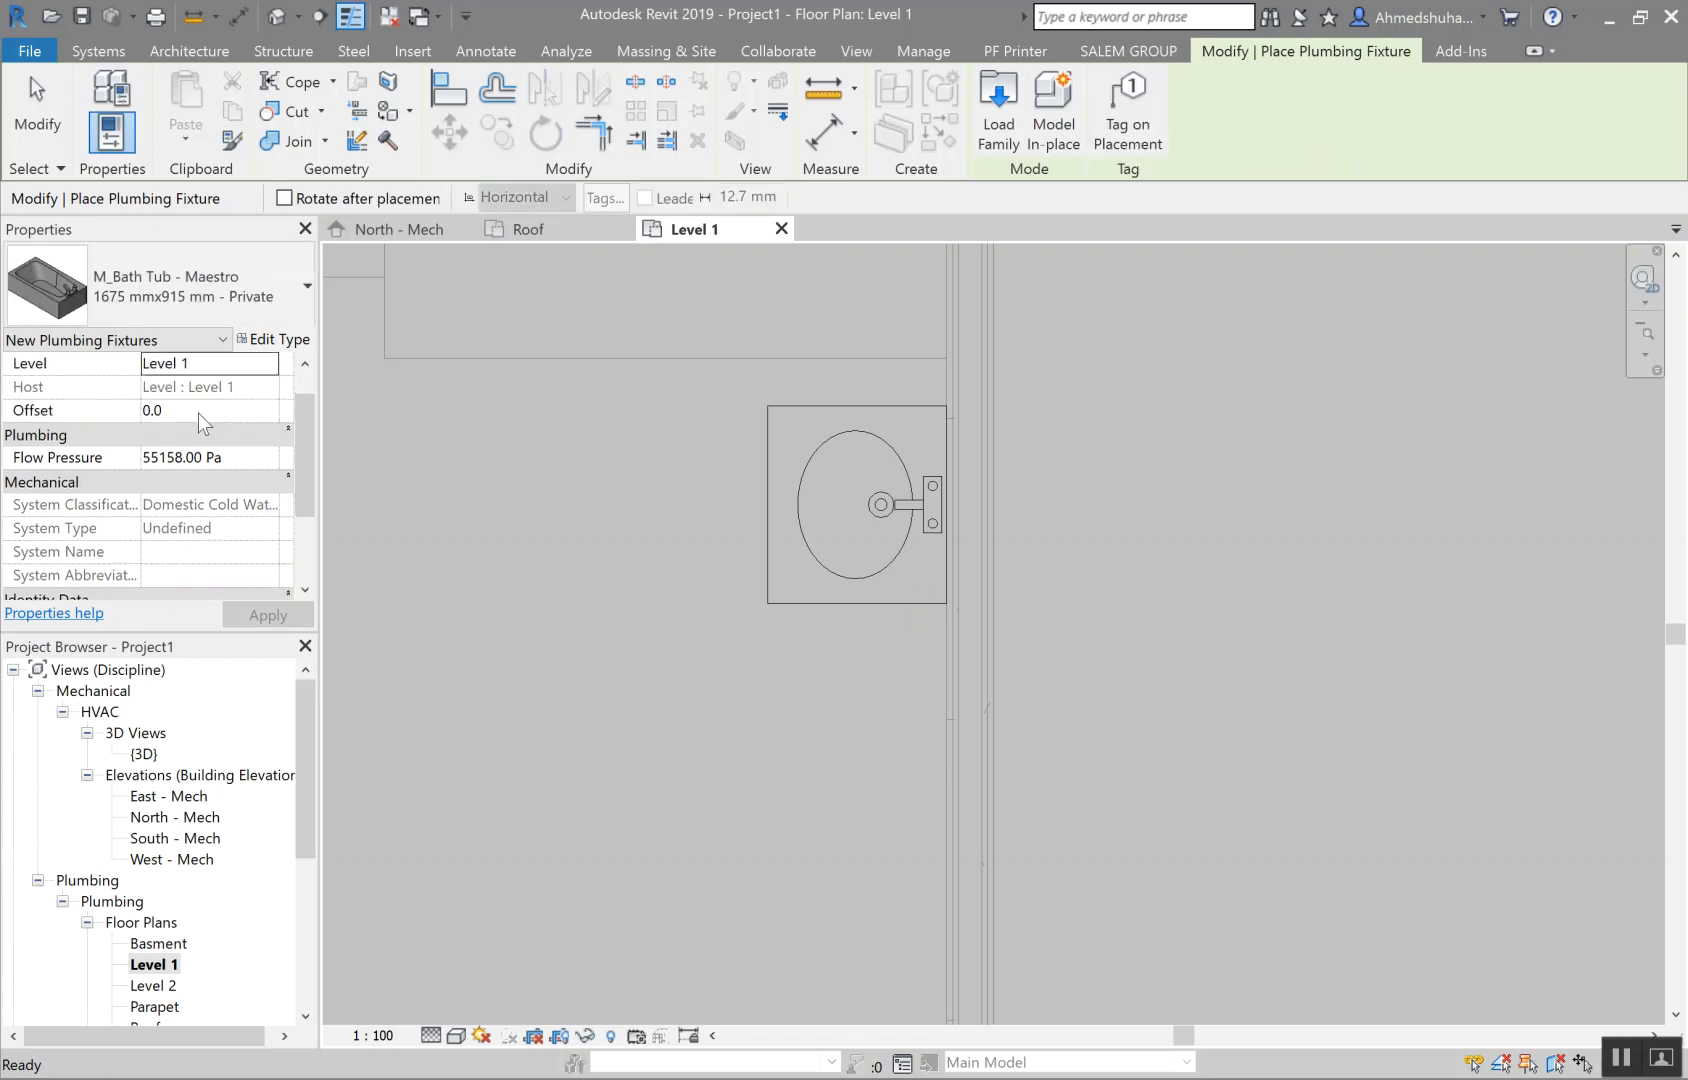
# Step: Place the 1675 mmx915 mm - Private bathtub upright in the restroom's left corner, with its faucet end against the short partition
pyautogui.scroll(-5, 721, 574)
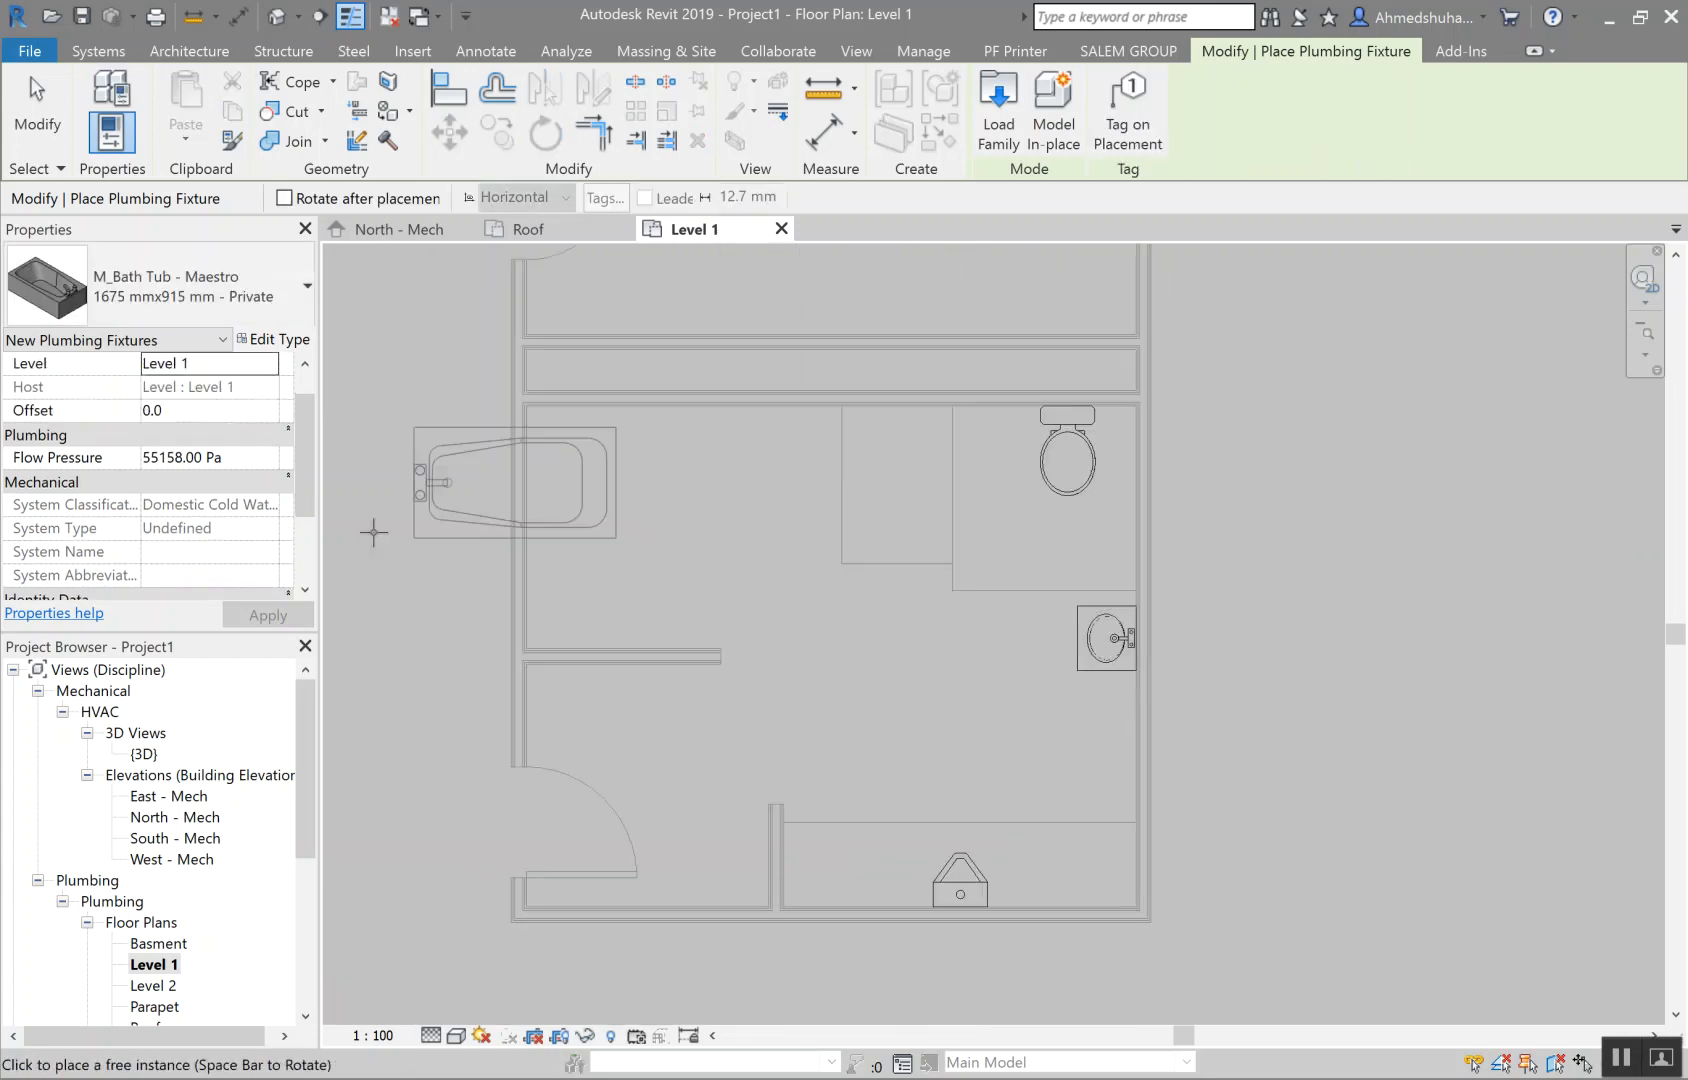
pyautogui.scroll(4, 561, 600)
pyautogui.press('space')
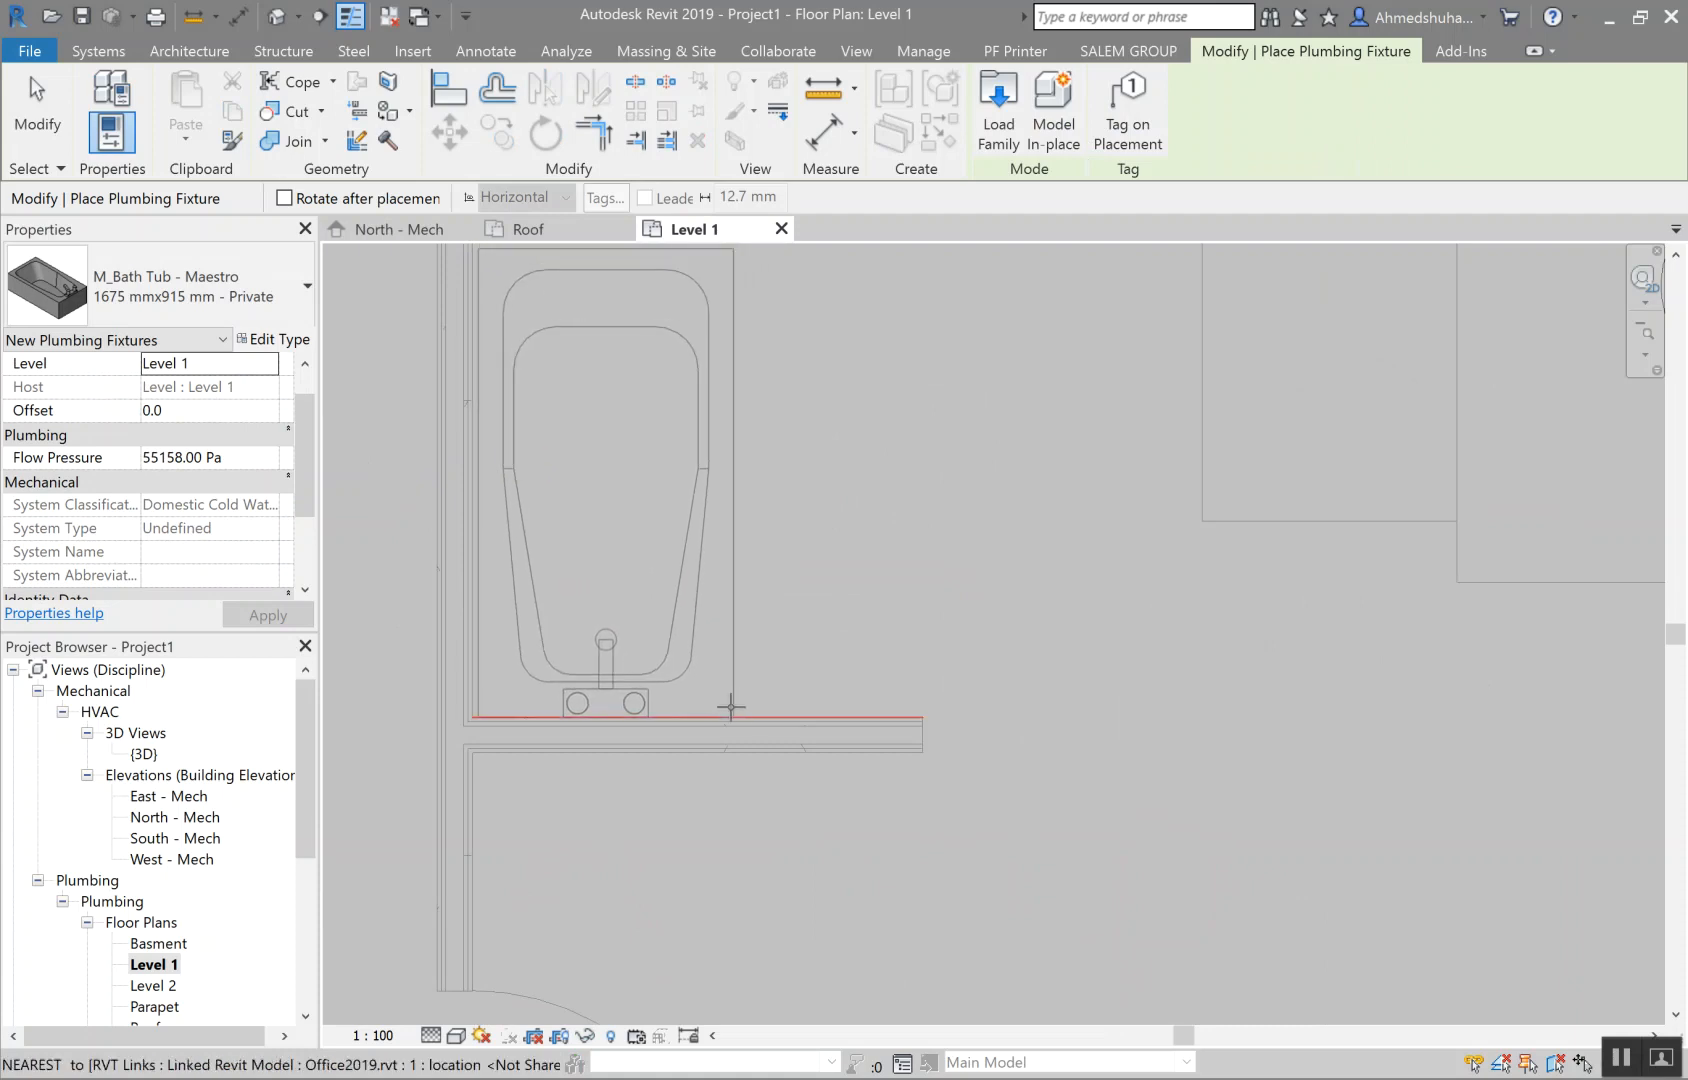
pyautogui.click(897, 682)
pyautogui.scroll(-4, 897, 682)
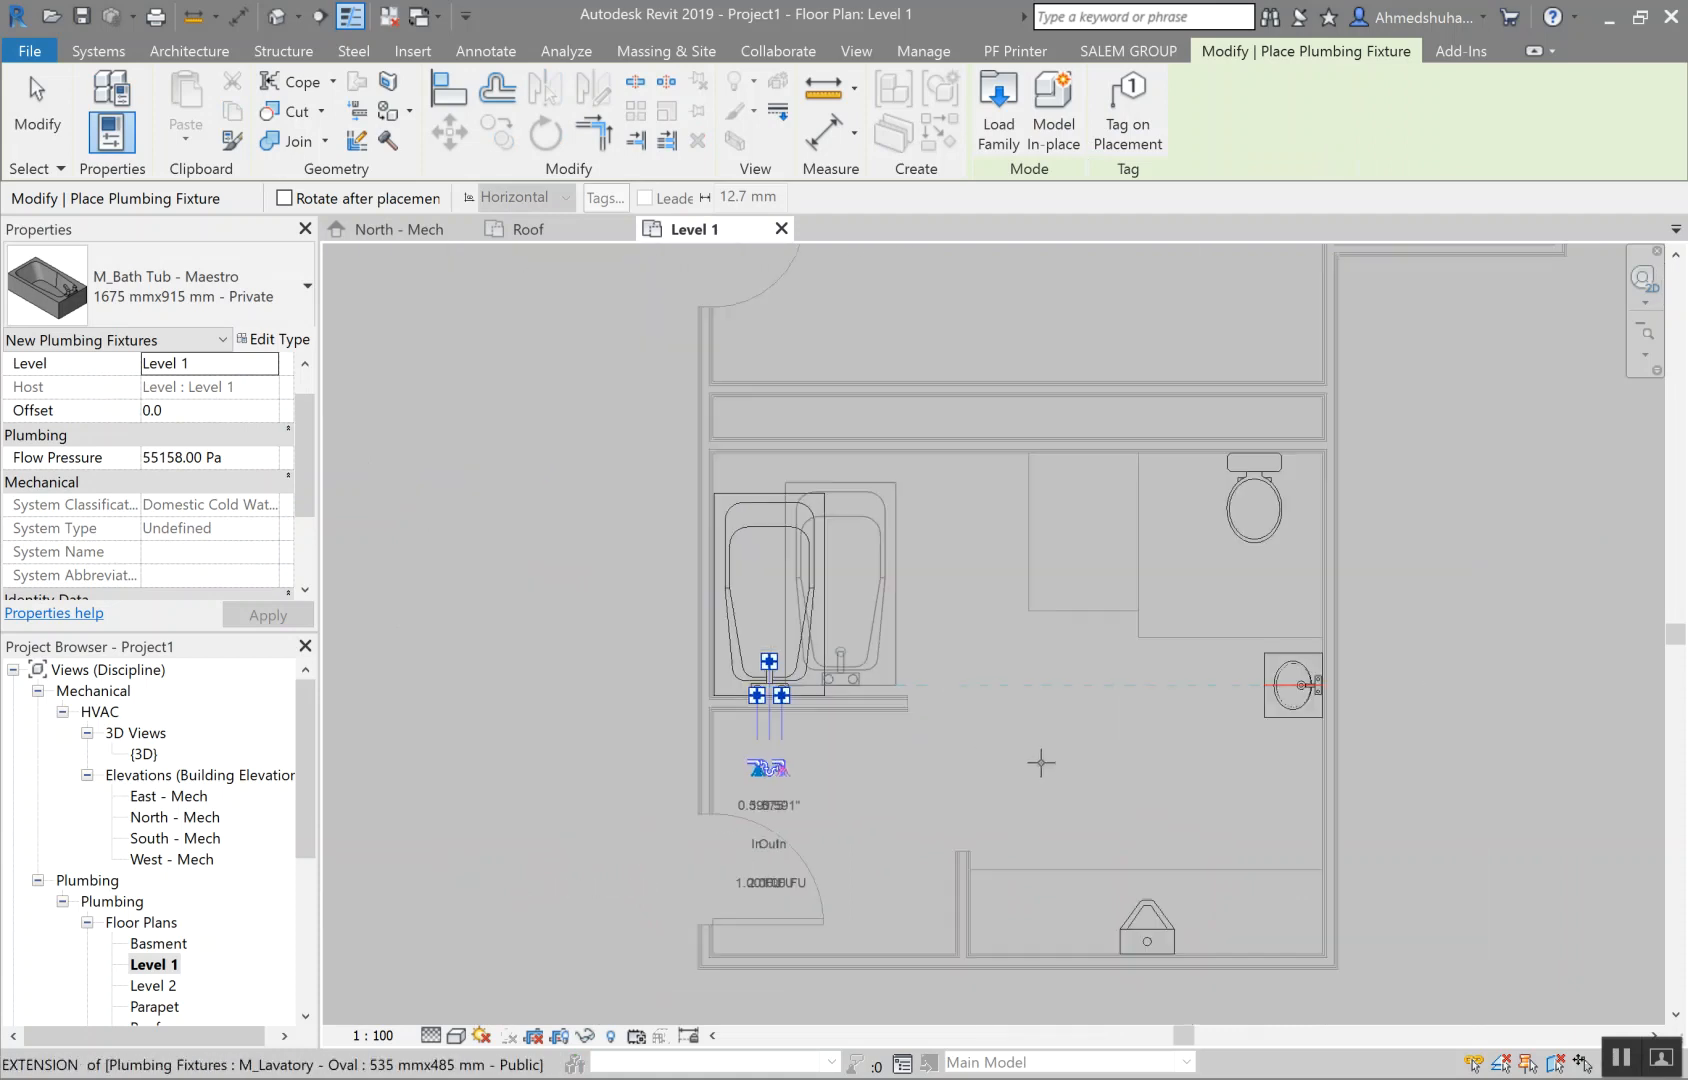
pyautogui.press('Escape')
pyautogui.press('Escape')
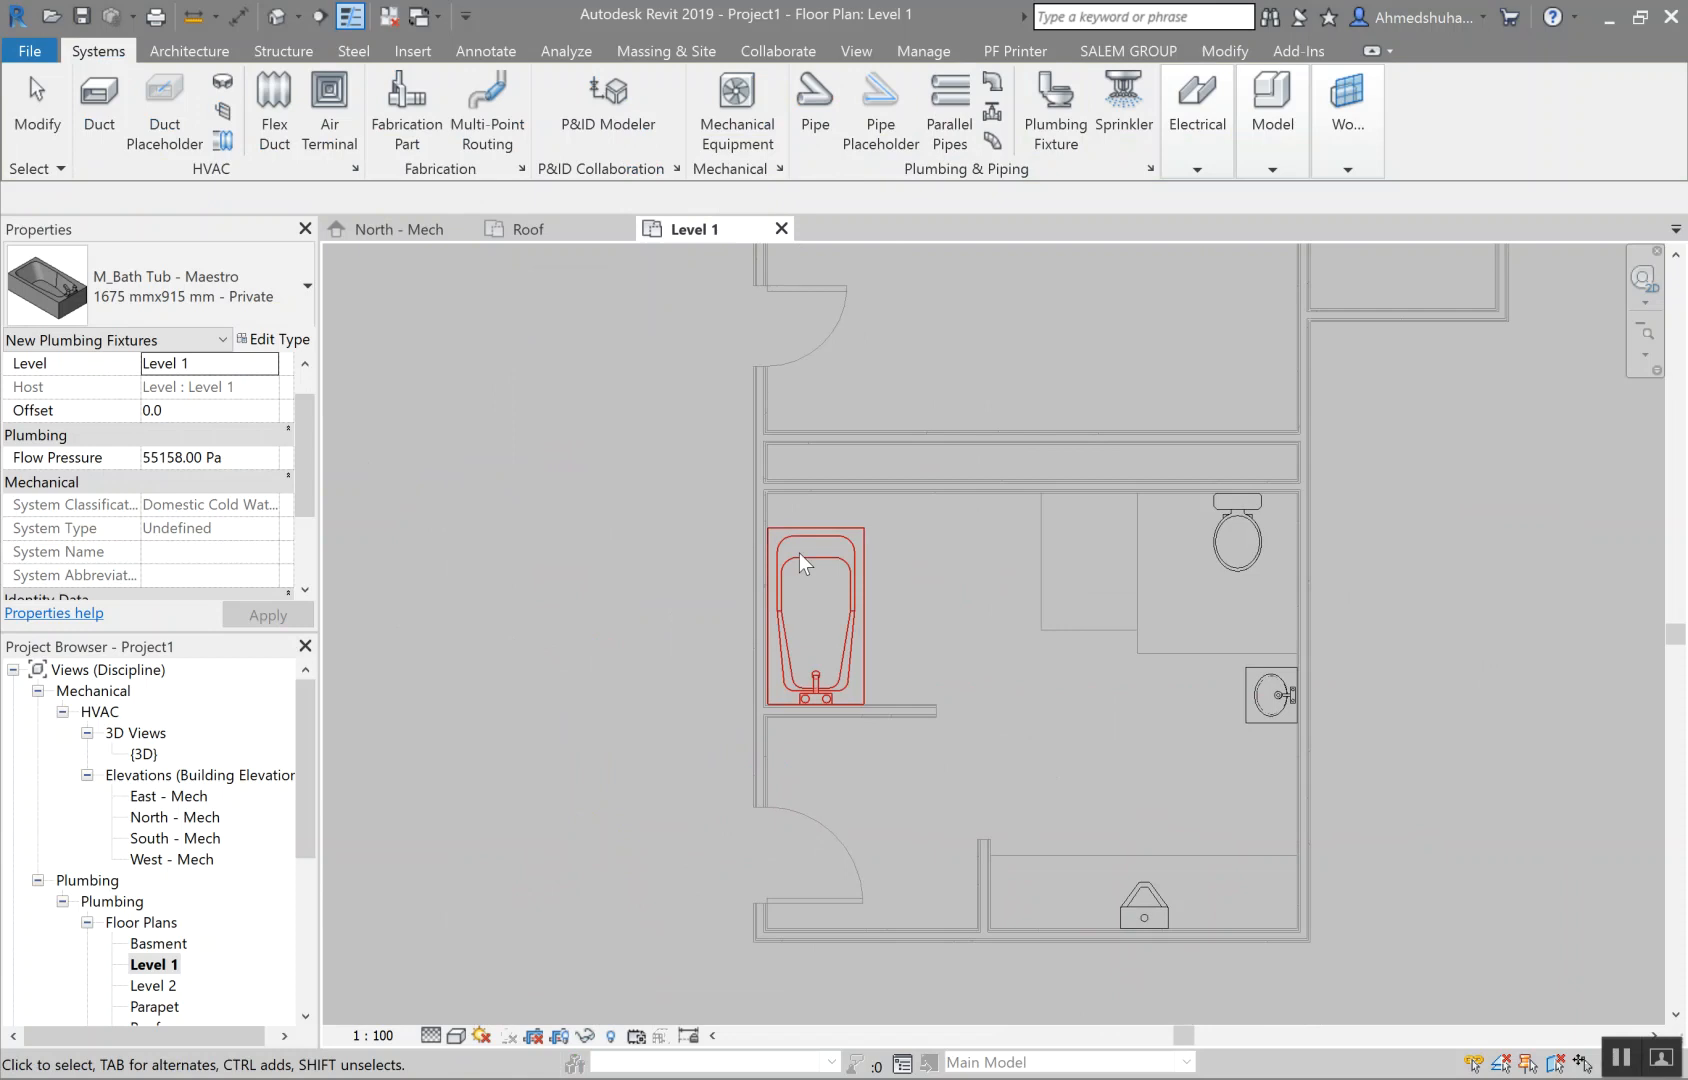
# Step: Review the loaded plumbing fixture types available for the placed bathtub
pyautogui.scroll(2, 850, 548)
pyautogui.click(909, 586)
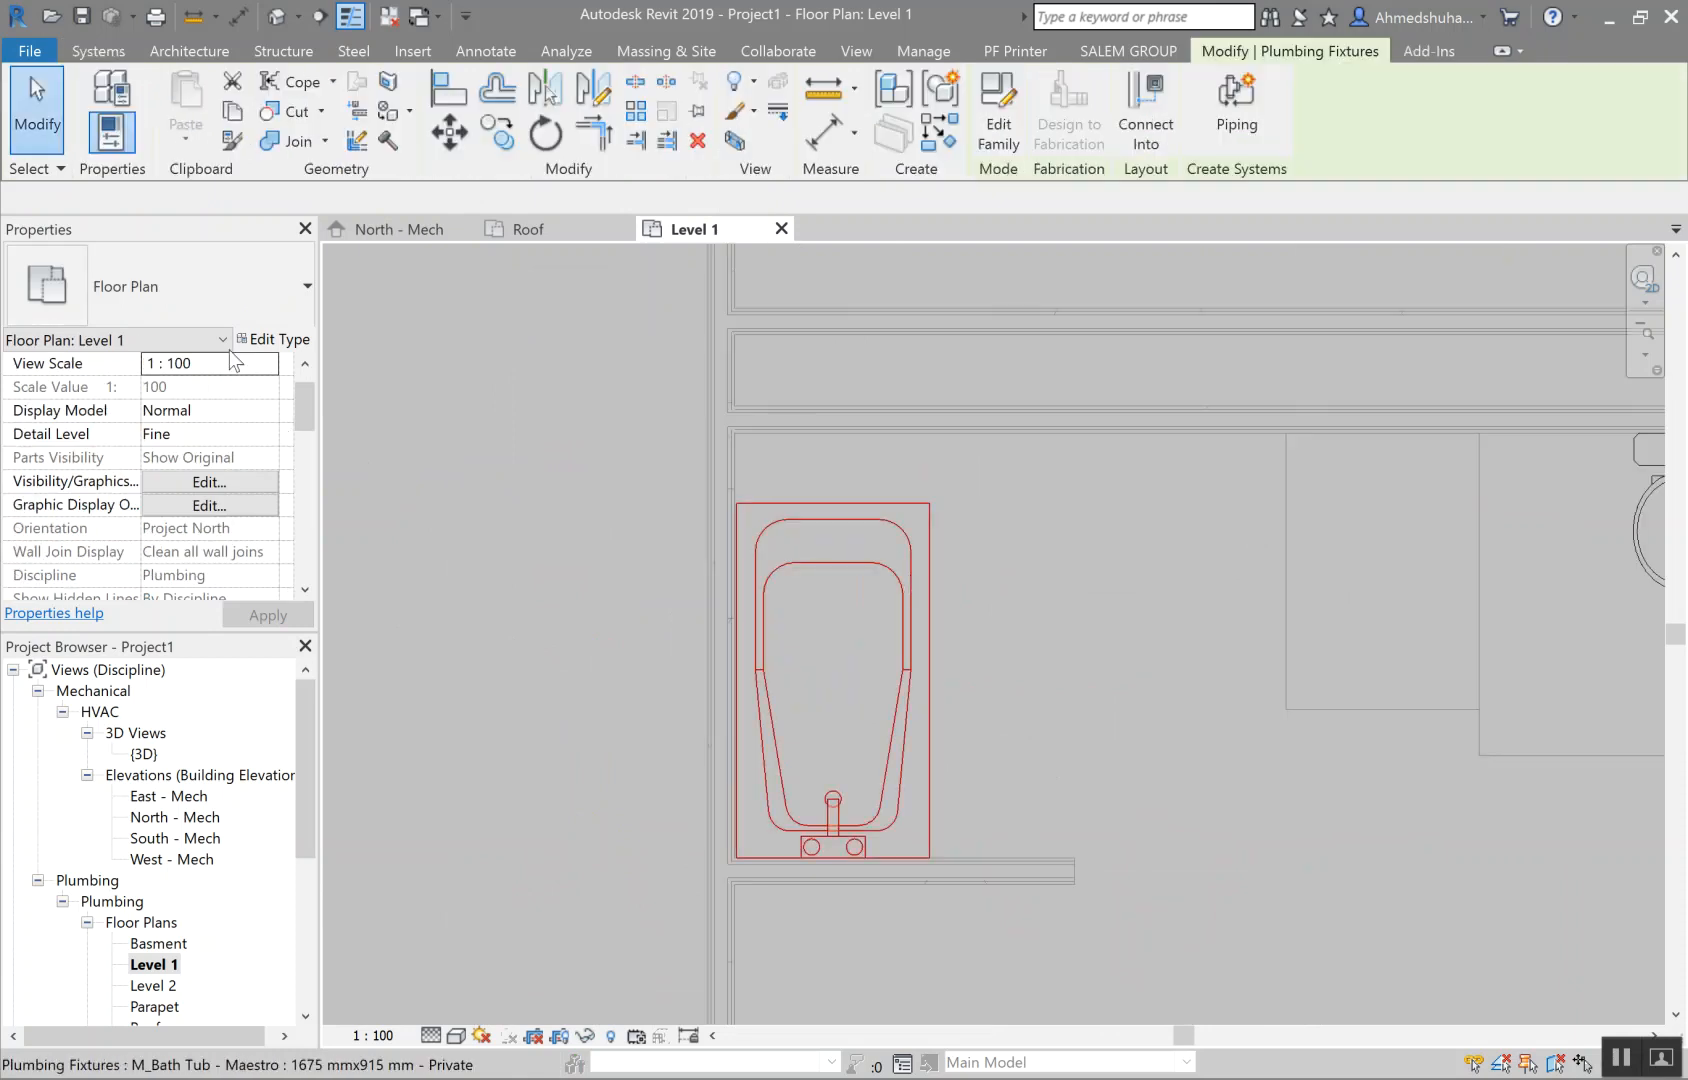
pyautogui.click(206, 285)
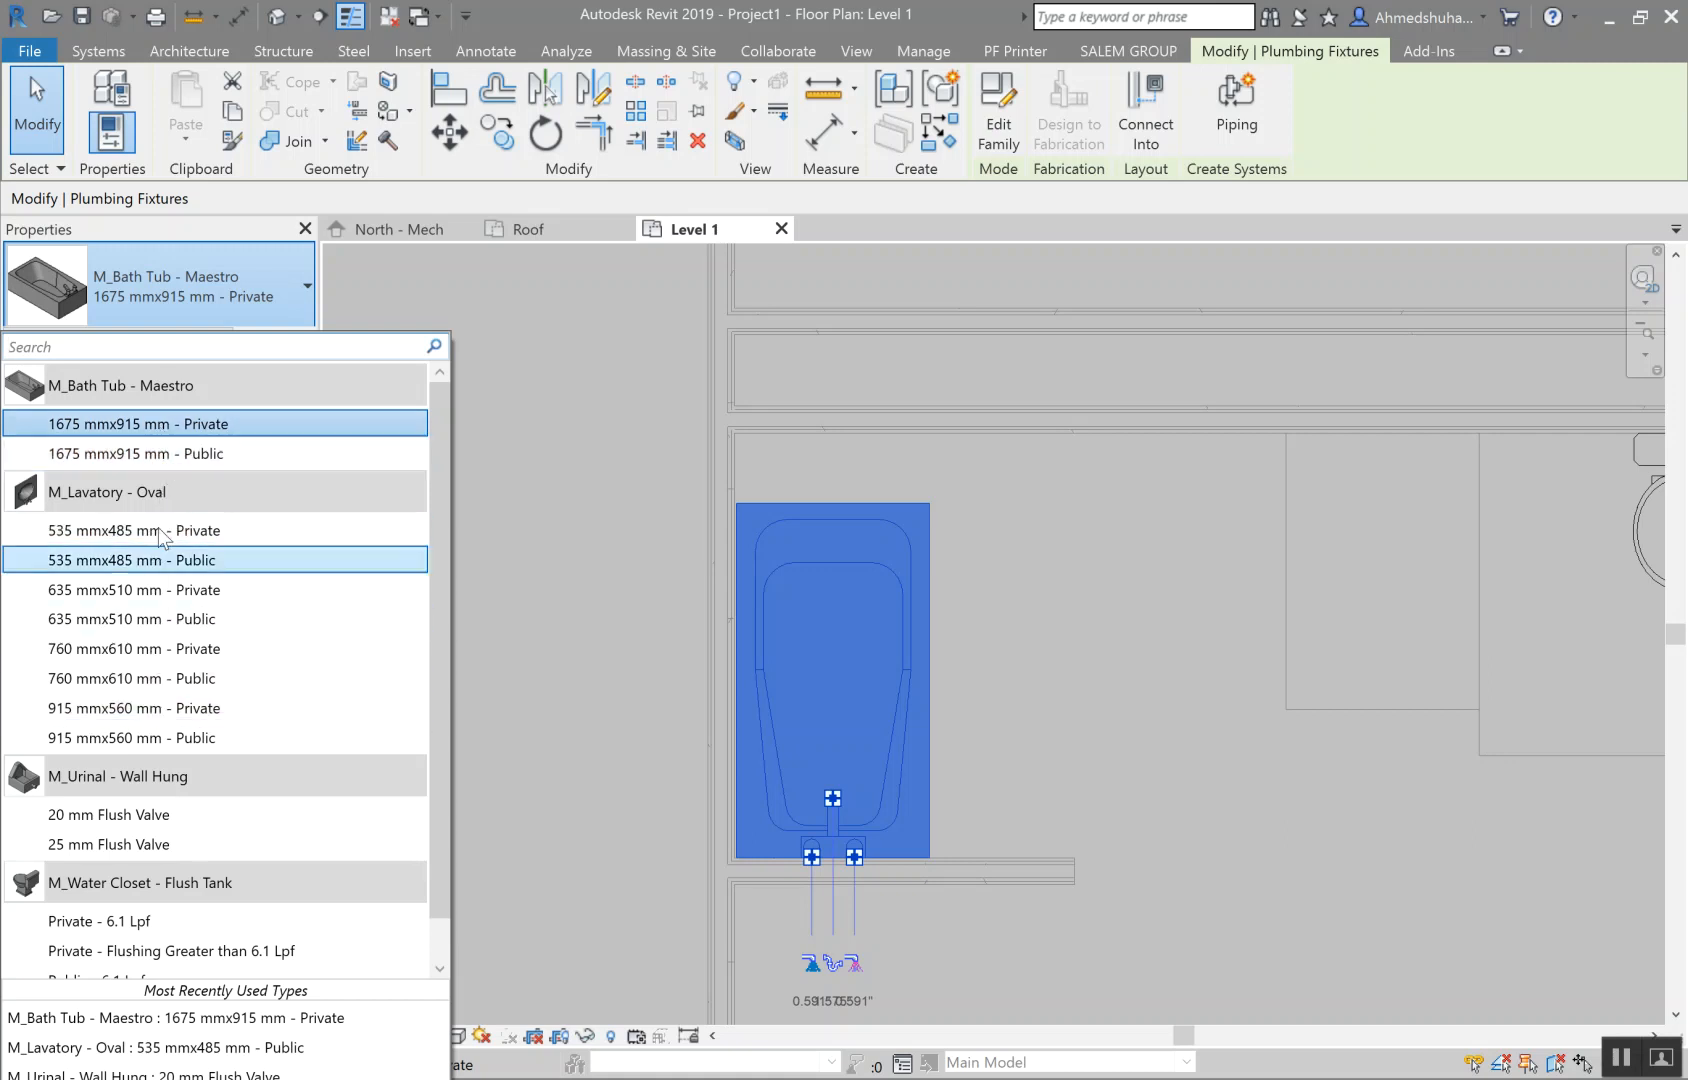
pyautogui.scroll(-1, 160, 690)
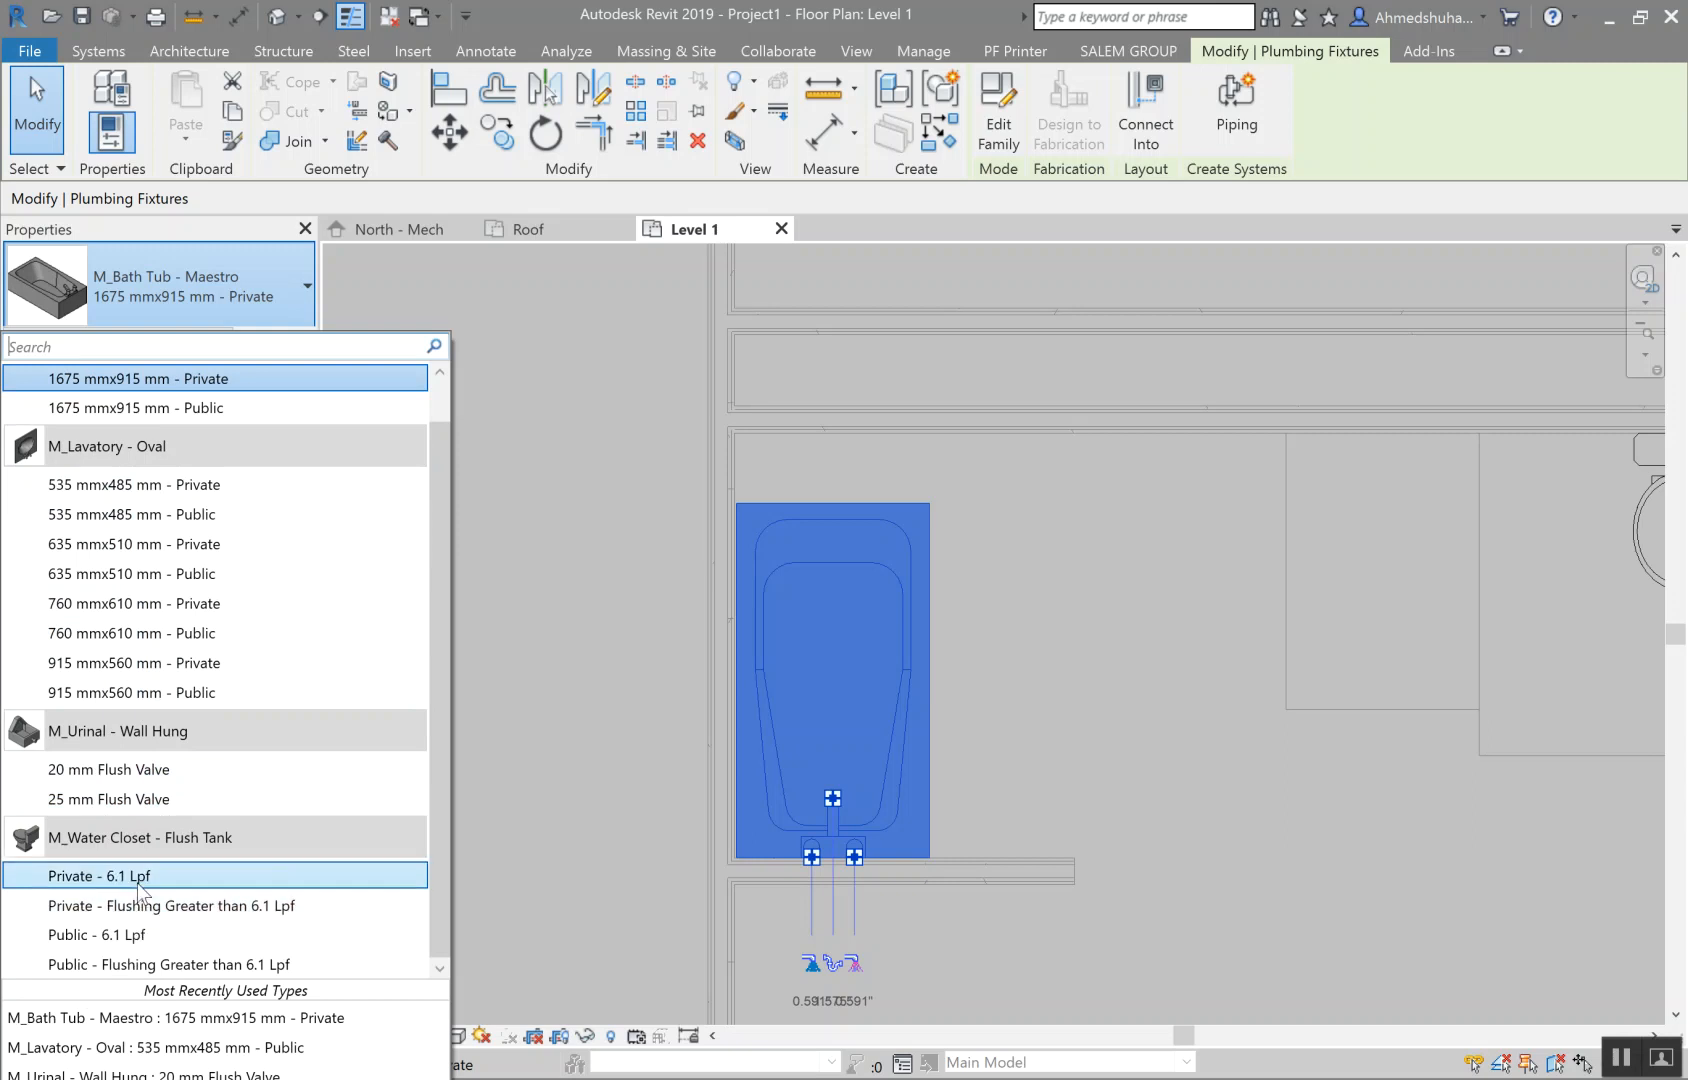
pyautogui.scroll(-4, 1066, 636)
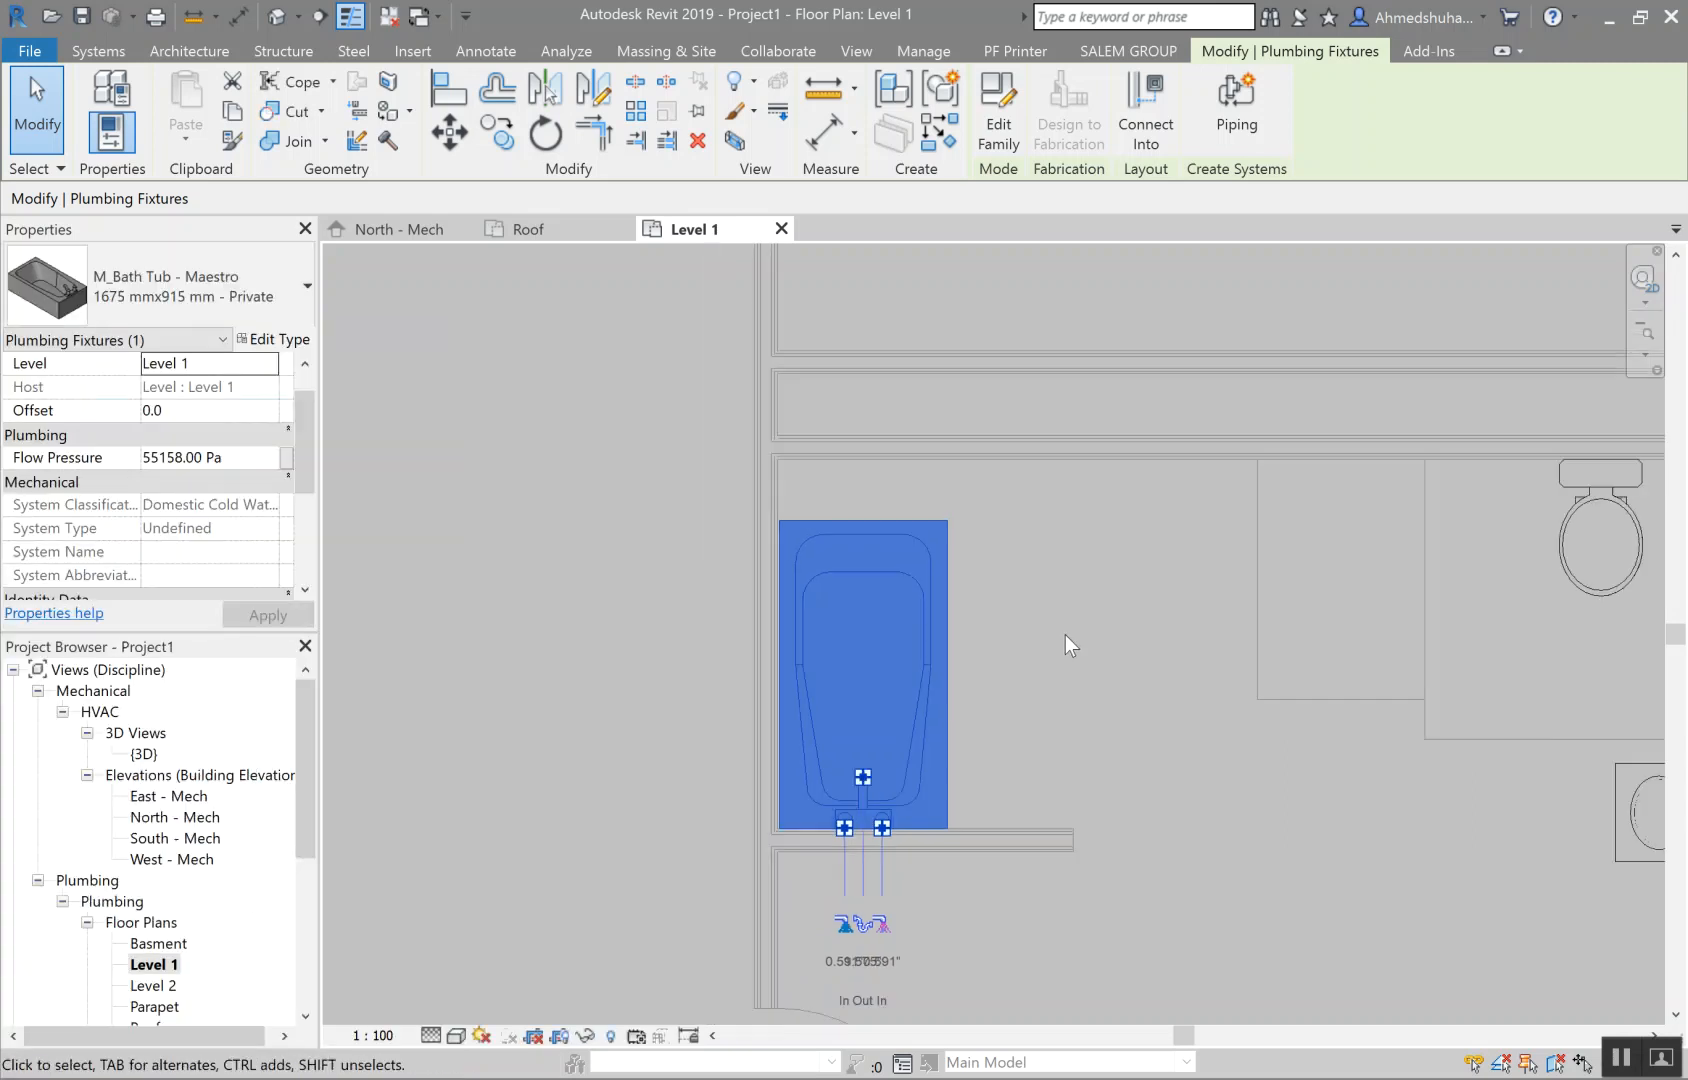
pyautogui.moveTo(1188, 814); pyautogui.dragTo(1032, 726, button='middle')
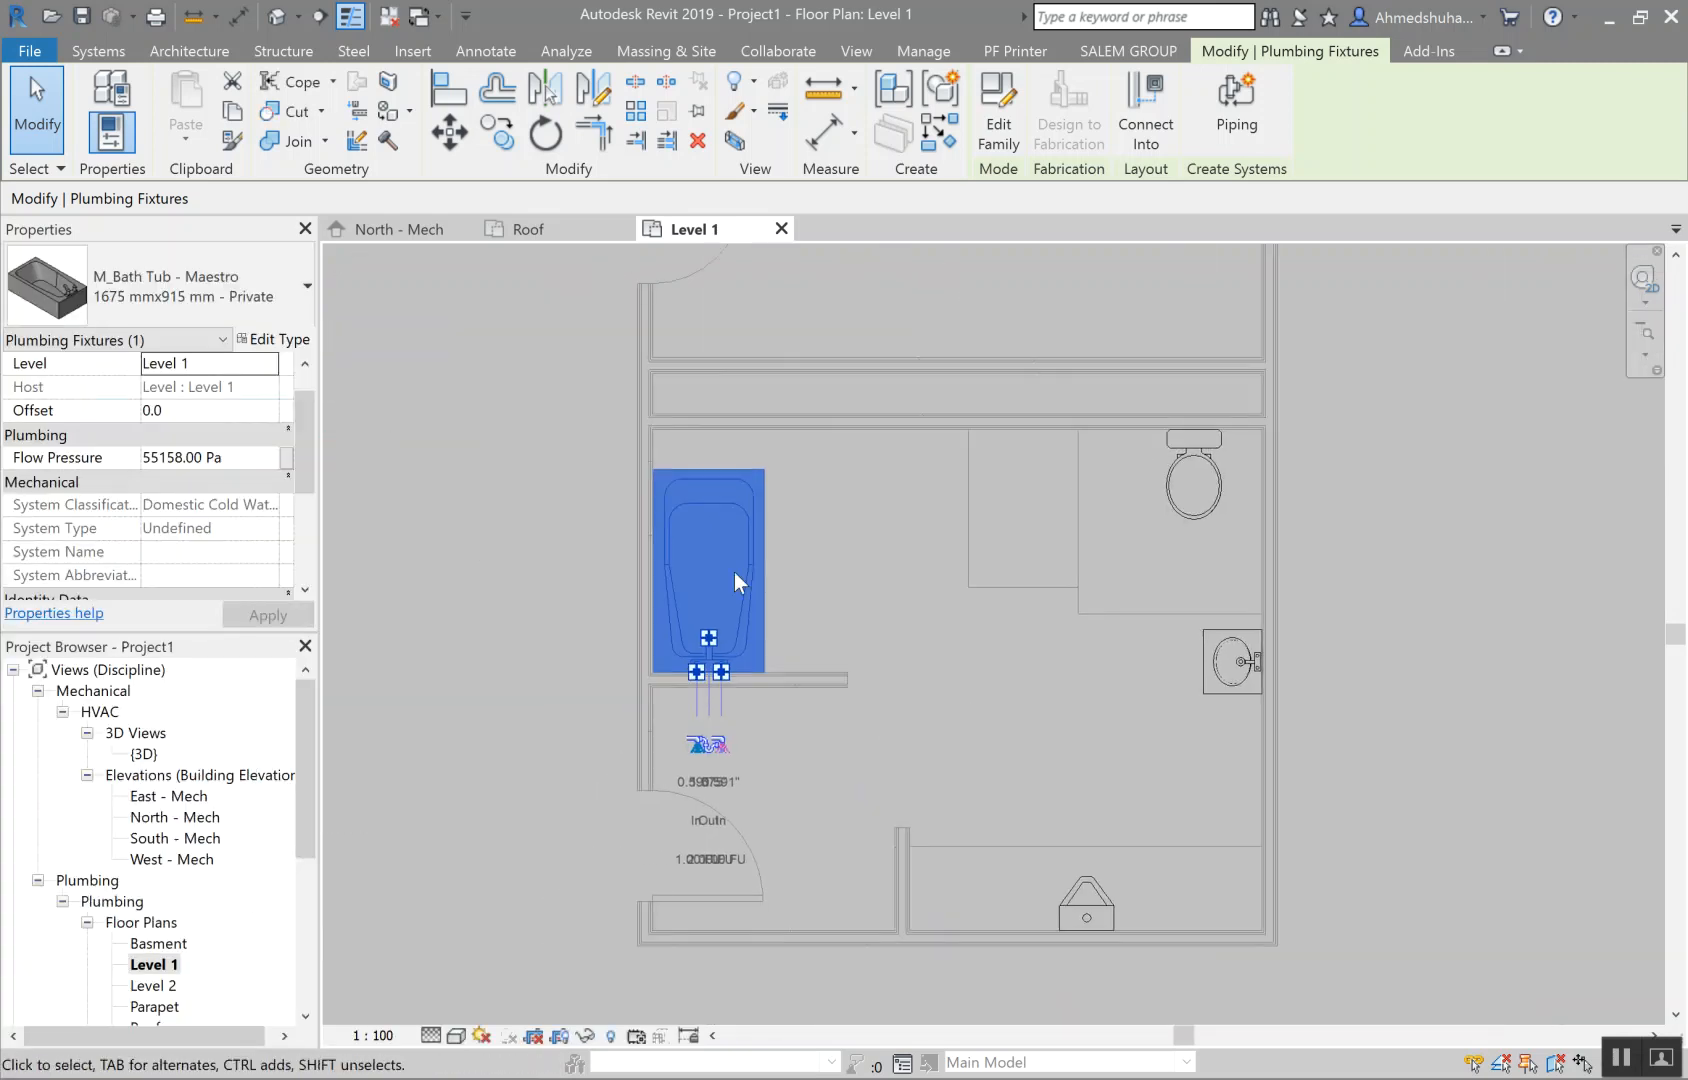
# Step: Align the bathtub's left edge with the inner face of the restroom's left wall
pyautogui.click(632, 609)
pyautogui.scroll(3, 632, 609)
pyautogui.scroll(4, 666, 651)
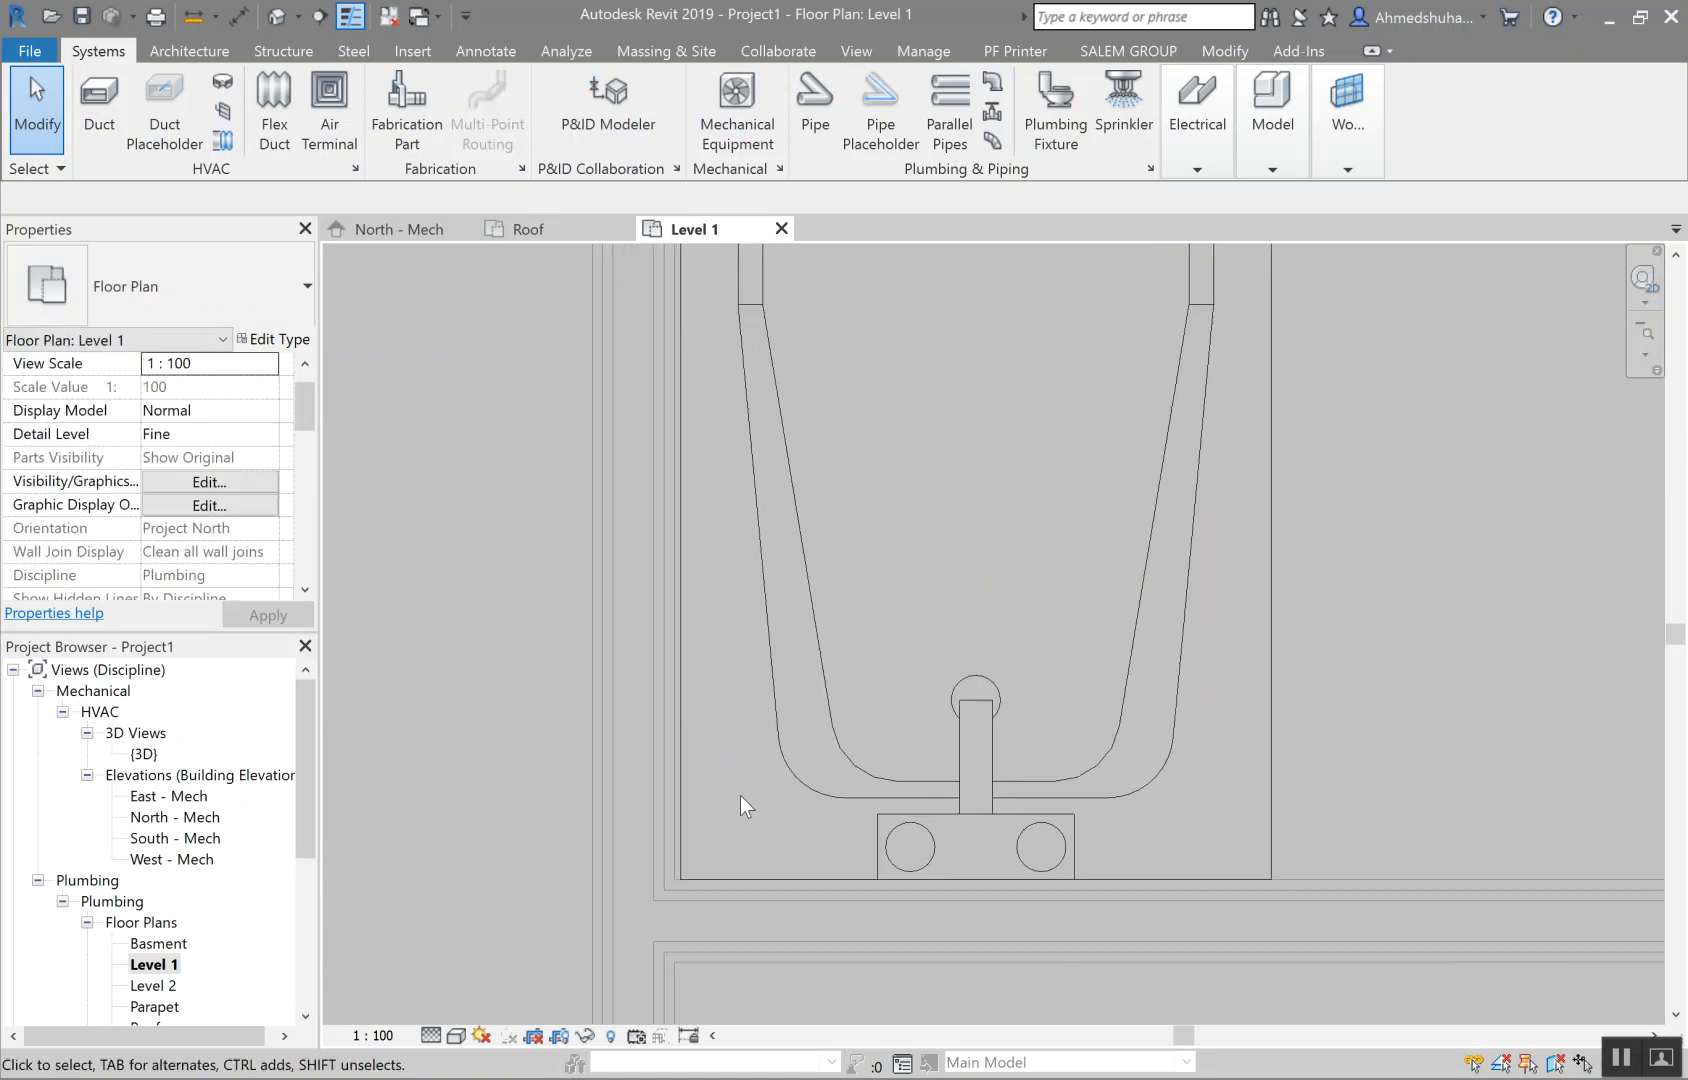
pyautogui.click(768, 549)
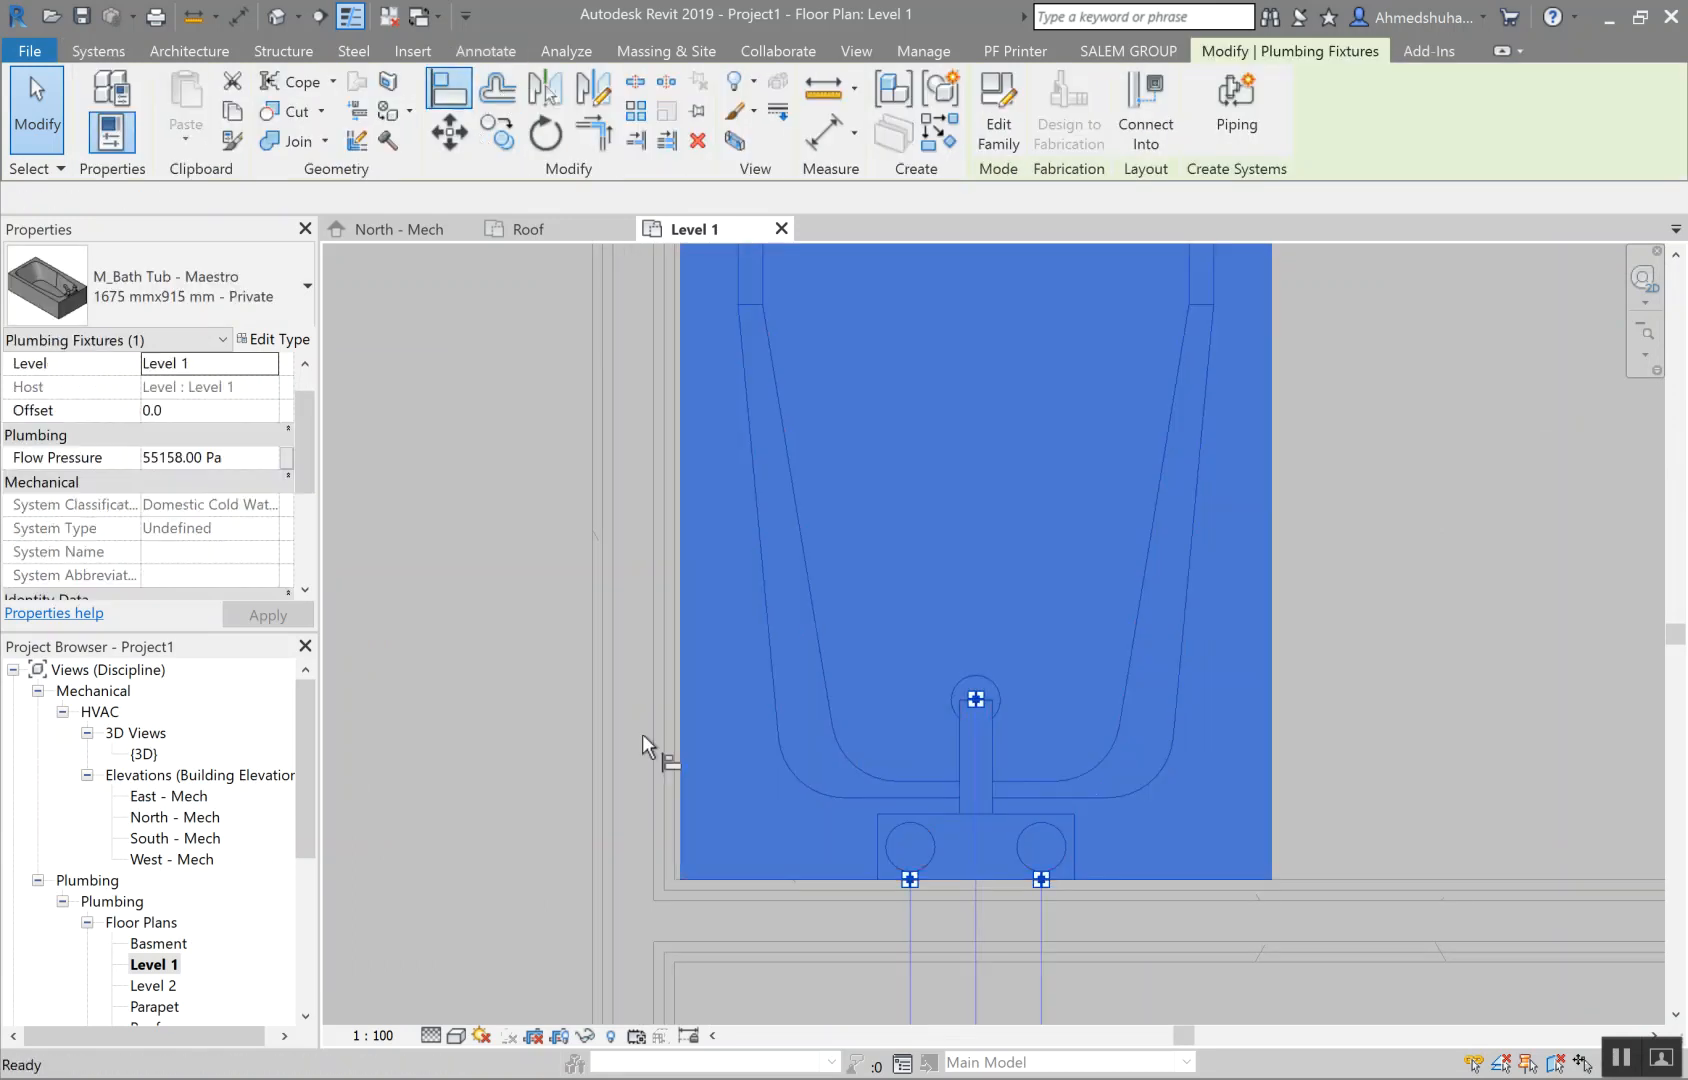
pyautogui.press('a')
pyautogui.press('l')
pyautogui.click(663, 790)
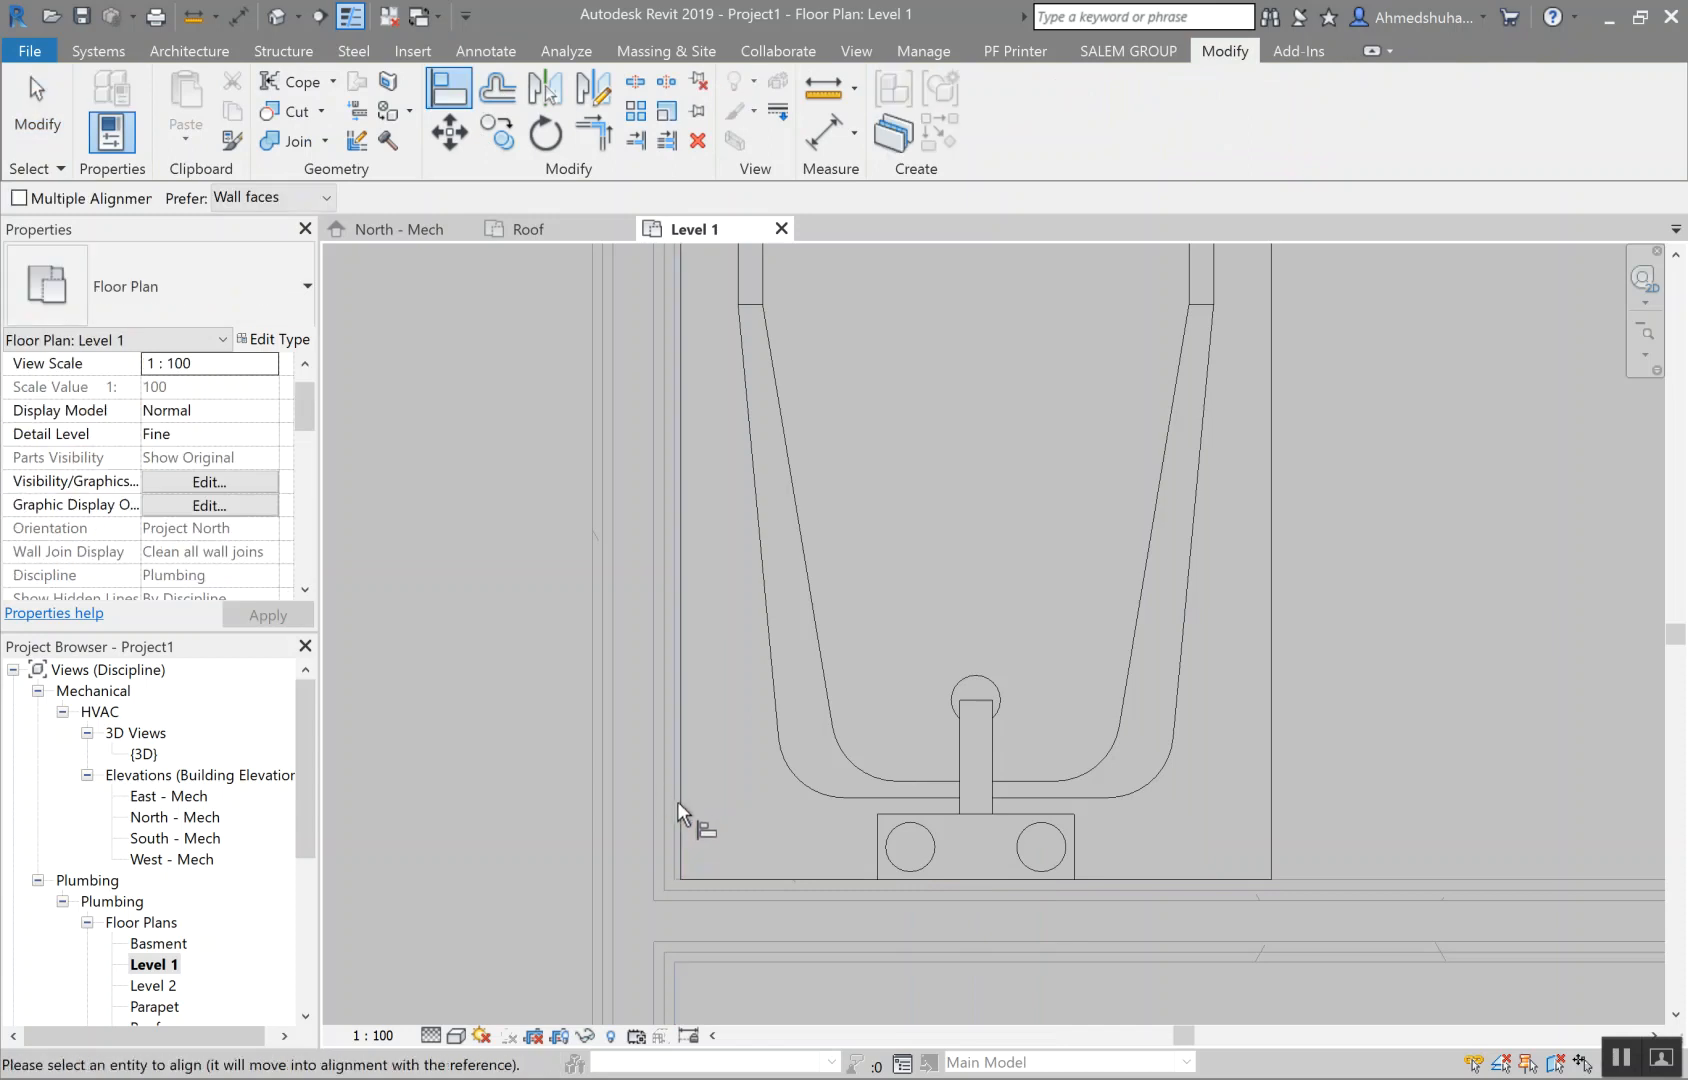
pyautogui.click(703, 840)
# Step: Align the bathtub's faucet-end edge with the upper face of the short partition and finish the Align command
pyautogui.click(1350, 877)
pyautogui.click(1246, 868)
pyautogui.scroll(-4, 1283, 785)
pyautogui.moveTo(1455, 829); pyautogui.dragTo(1000, 793, button='middle')
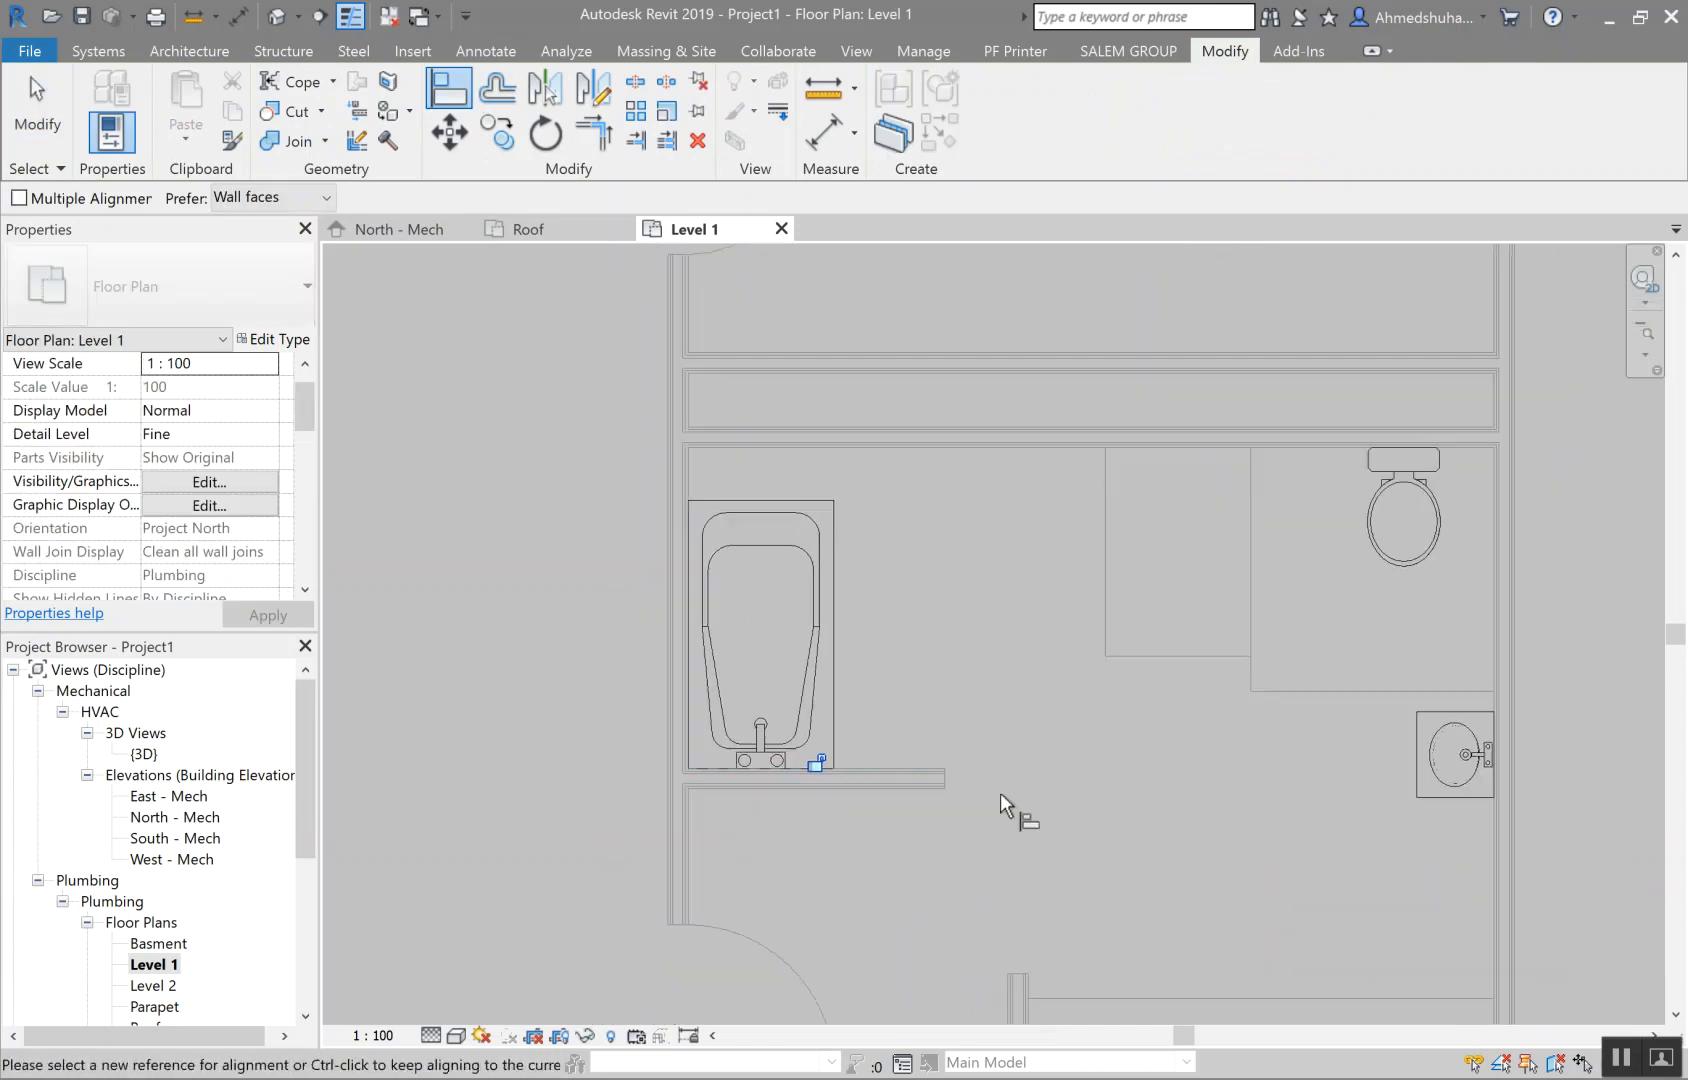
pyautogui.press('Escape')
pyautogui.press('Escape')
pyautogui.scroll(-2, 1200, 766)
pyautogui.moveTo(1306, 806); pyautogui.dragTo(1078, 705, button='middle')
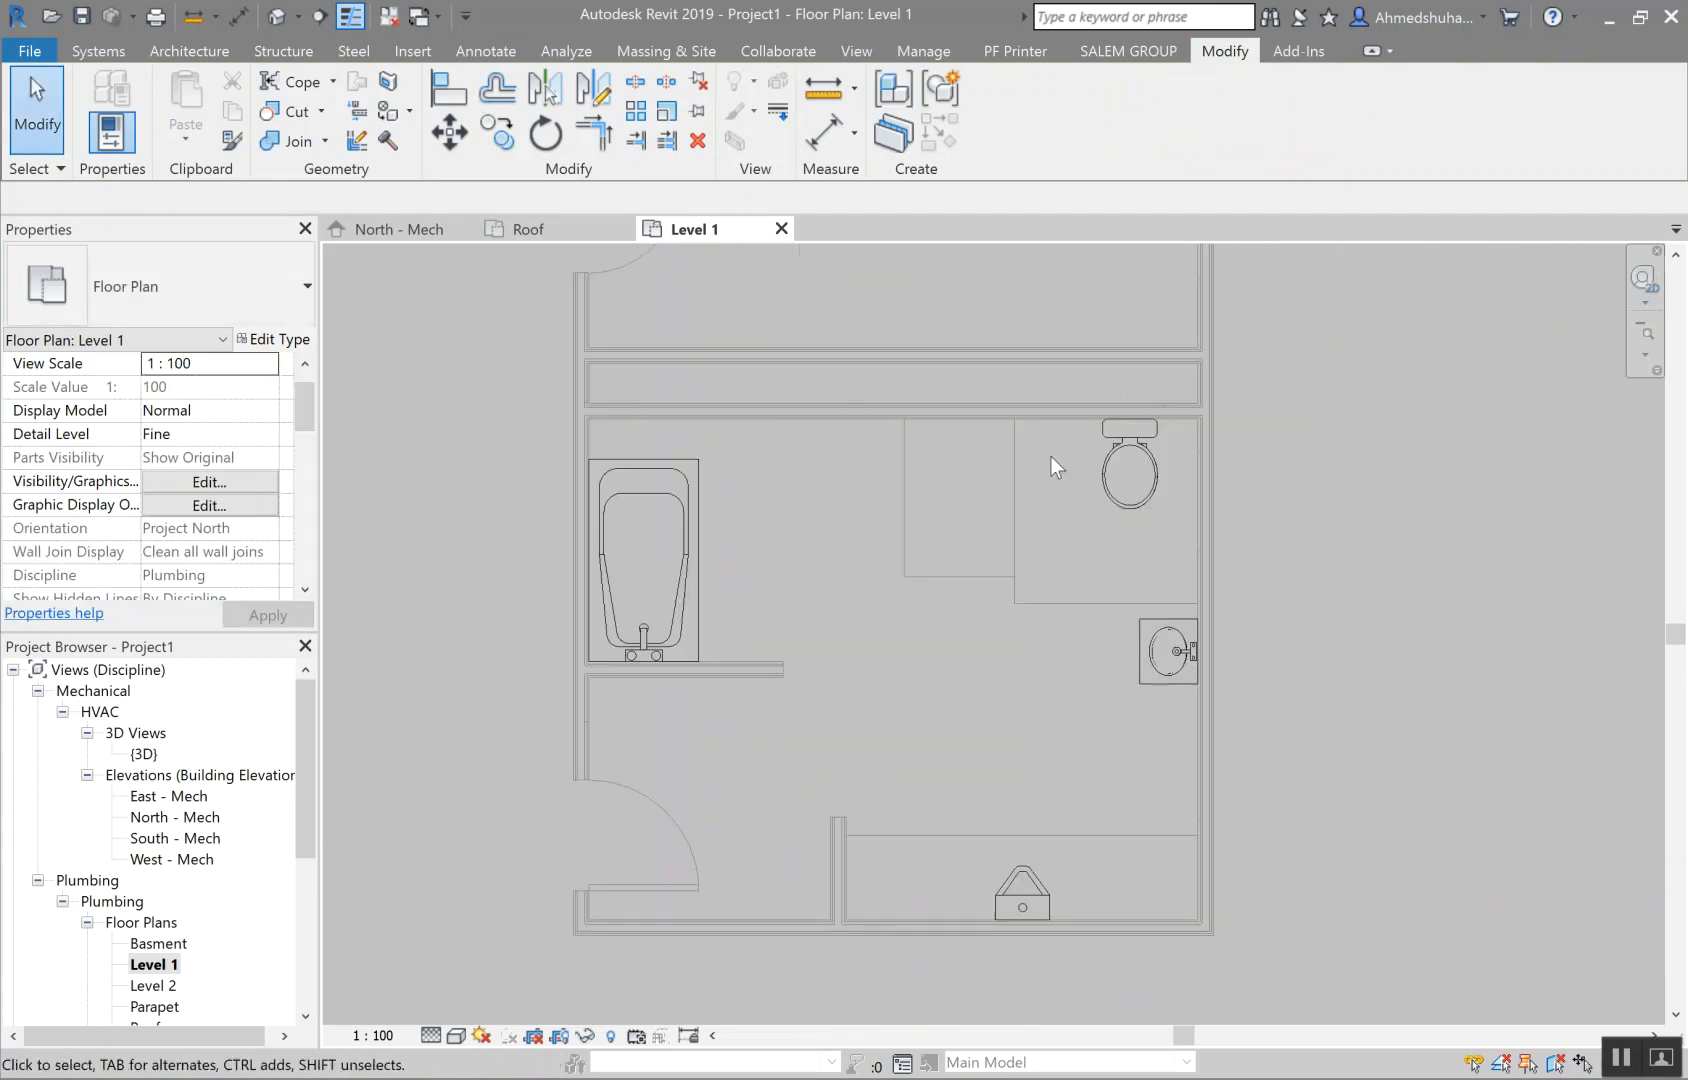
# Step: Load the M_Floor Drain - Rectangular family from the Drains folder as another plumbing fixture
pyautogui.scroll(2, 915, 435)
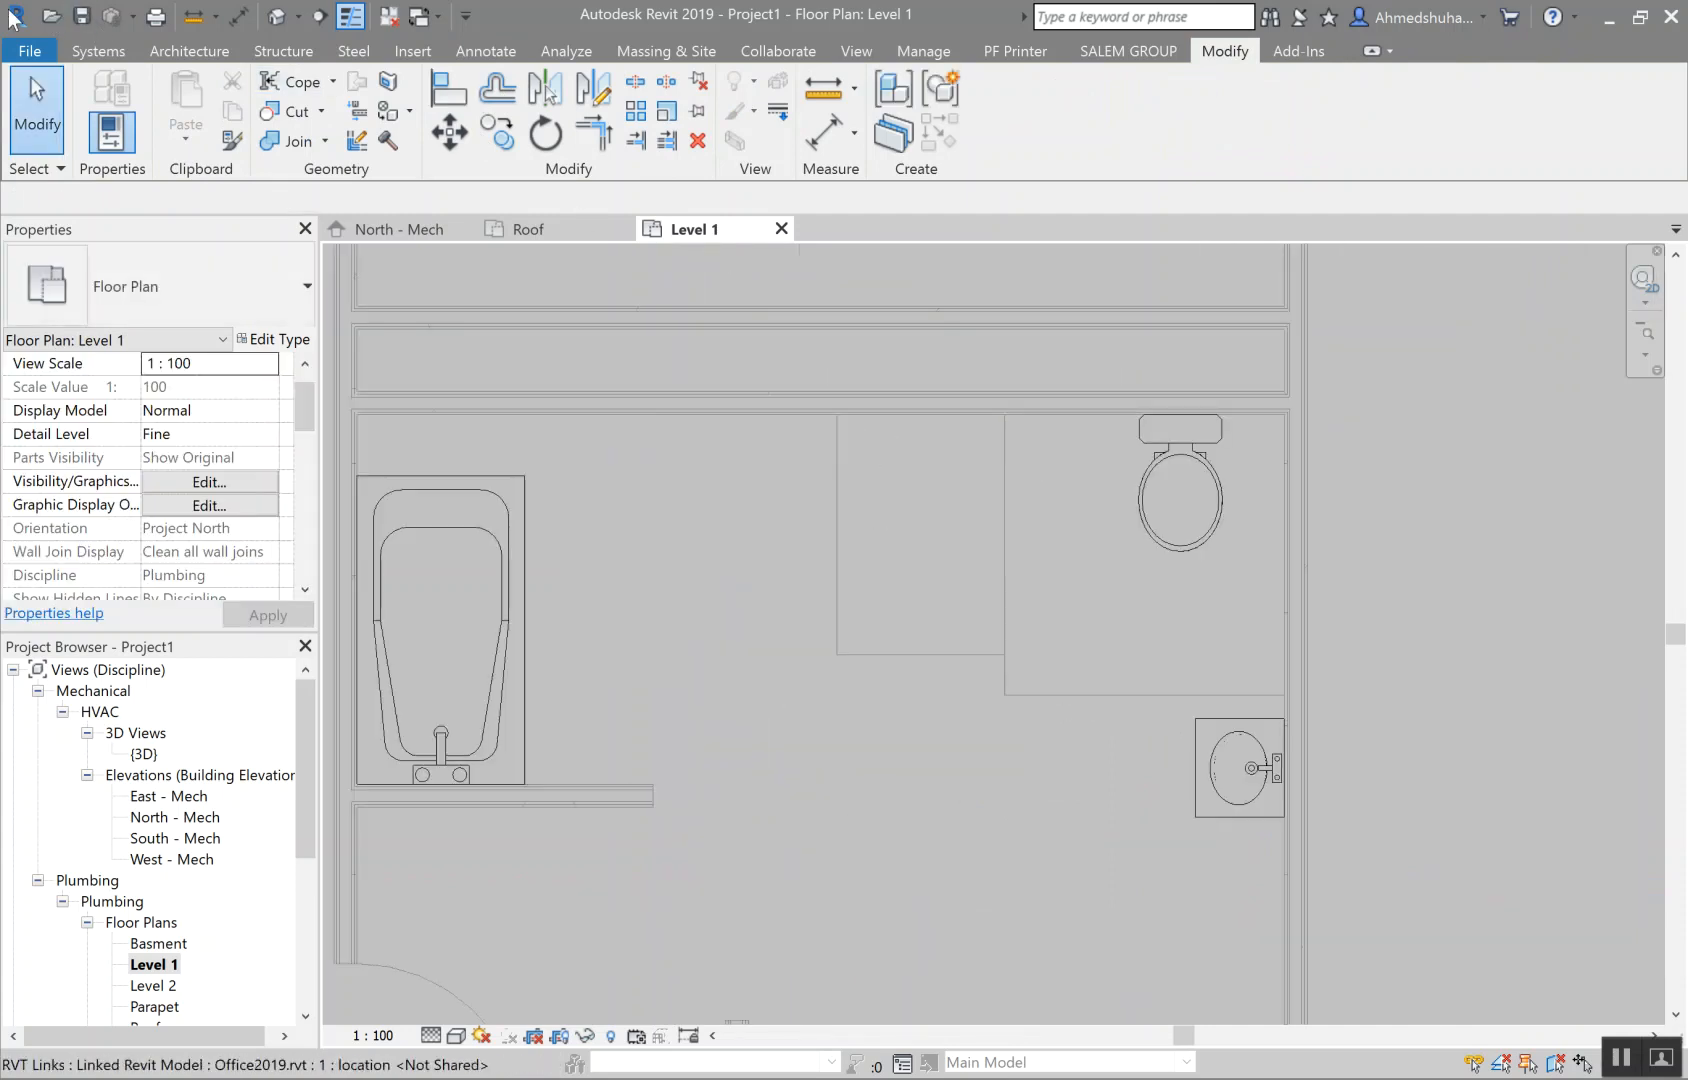
pyautogui.click(96, 51)
pyautogui.click(1054, 108)
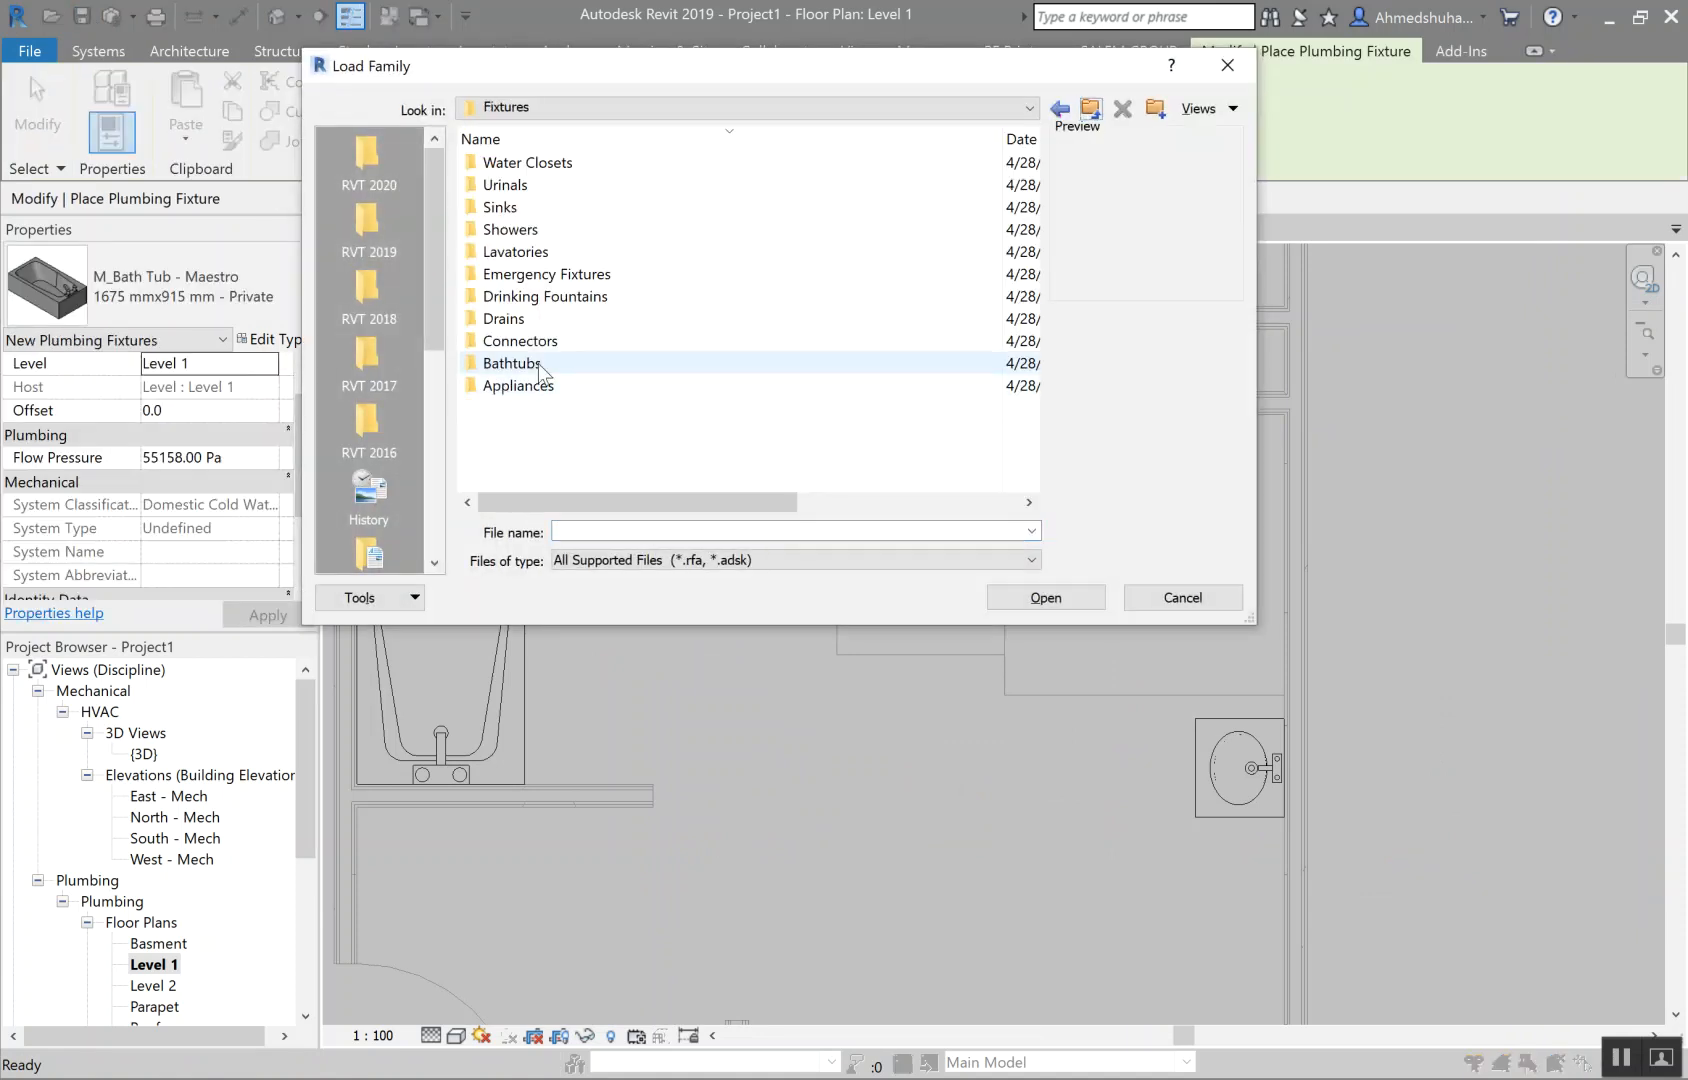
pyautogui.click(540, 318)
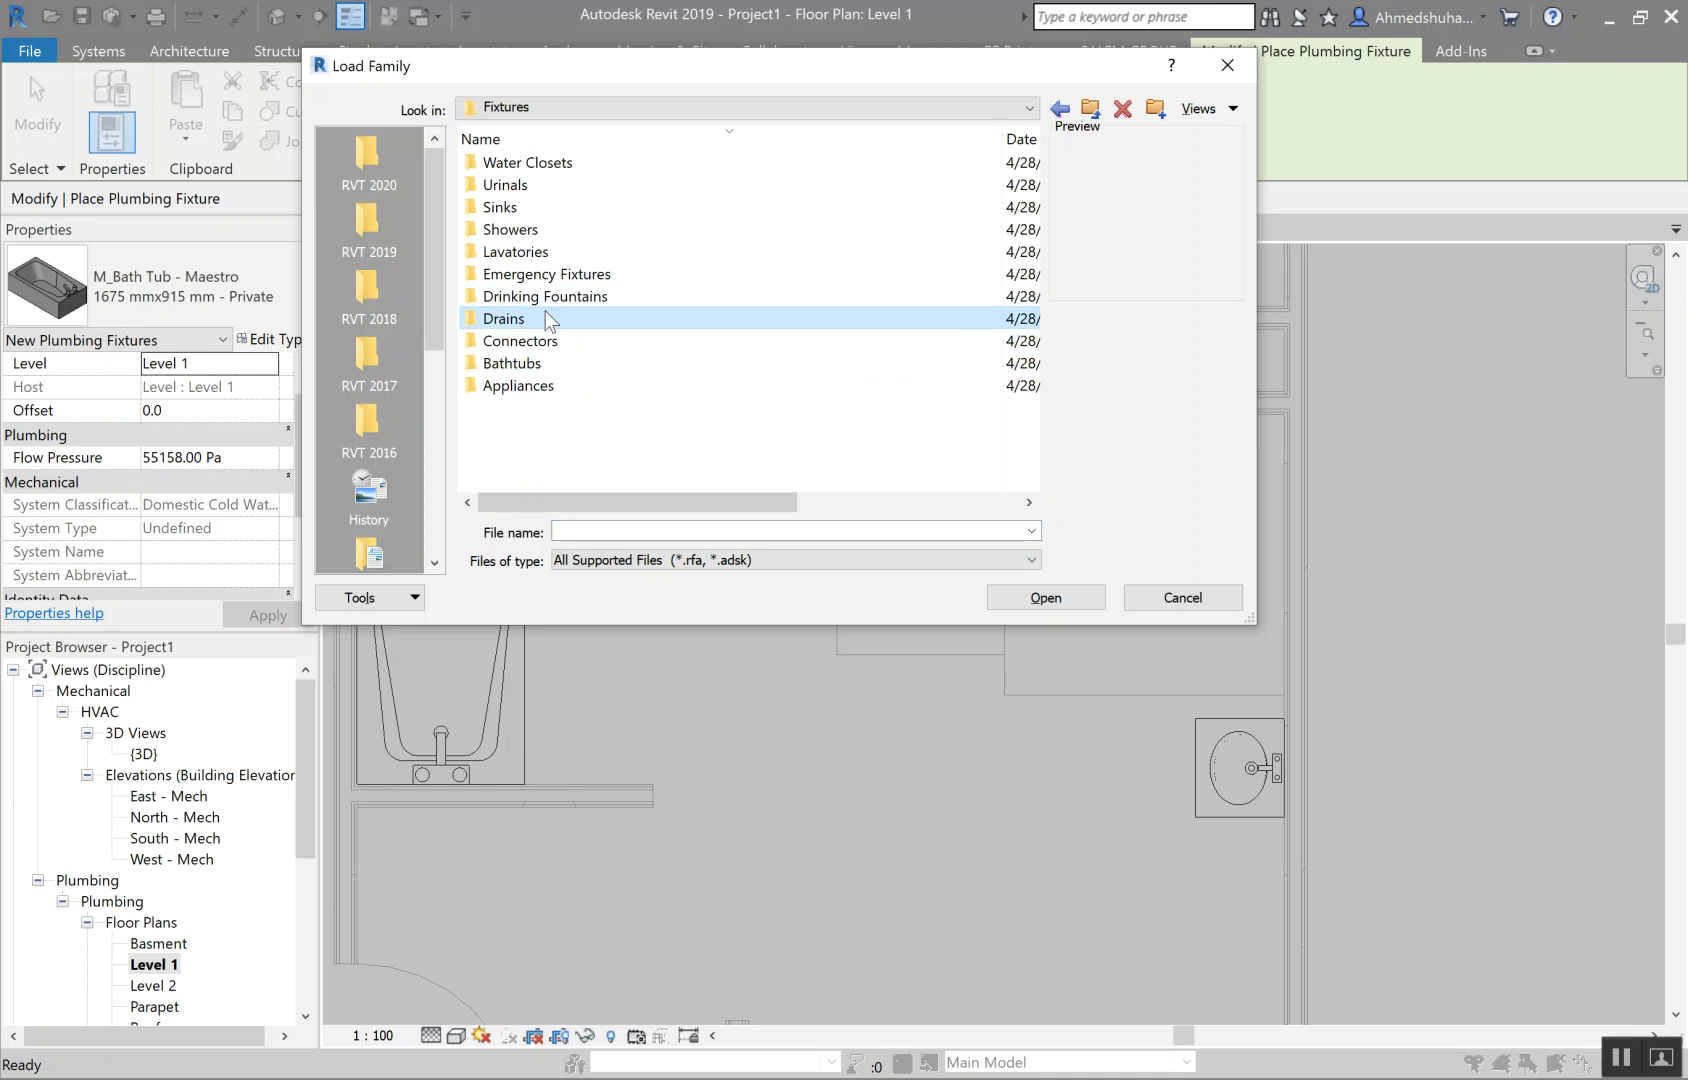
pyautogui.doubleClick(545, 313)
pyautogui.click(520, 204)
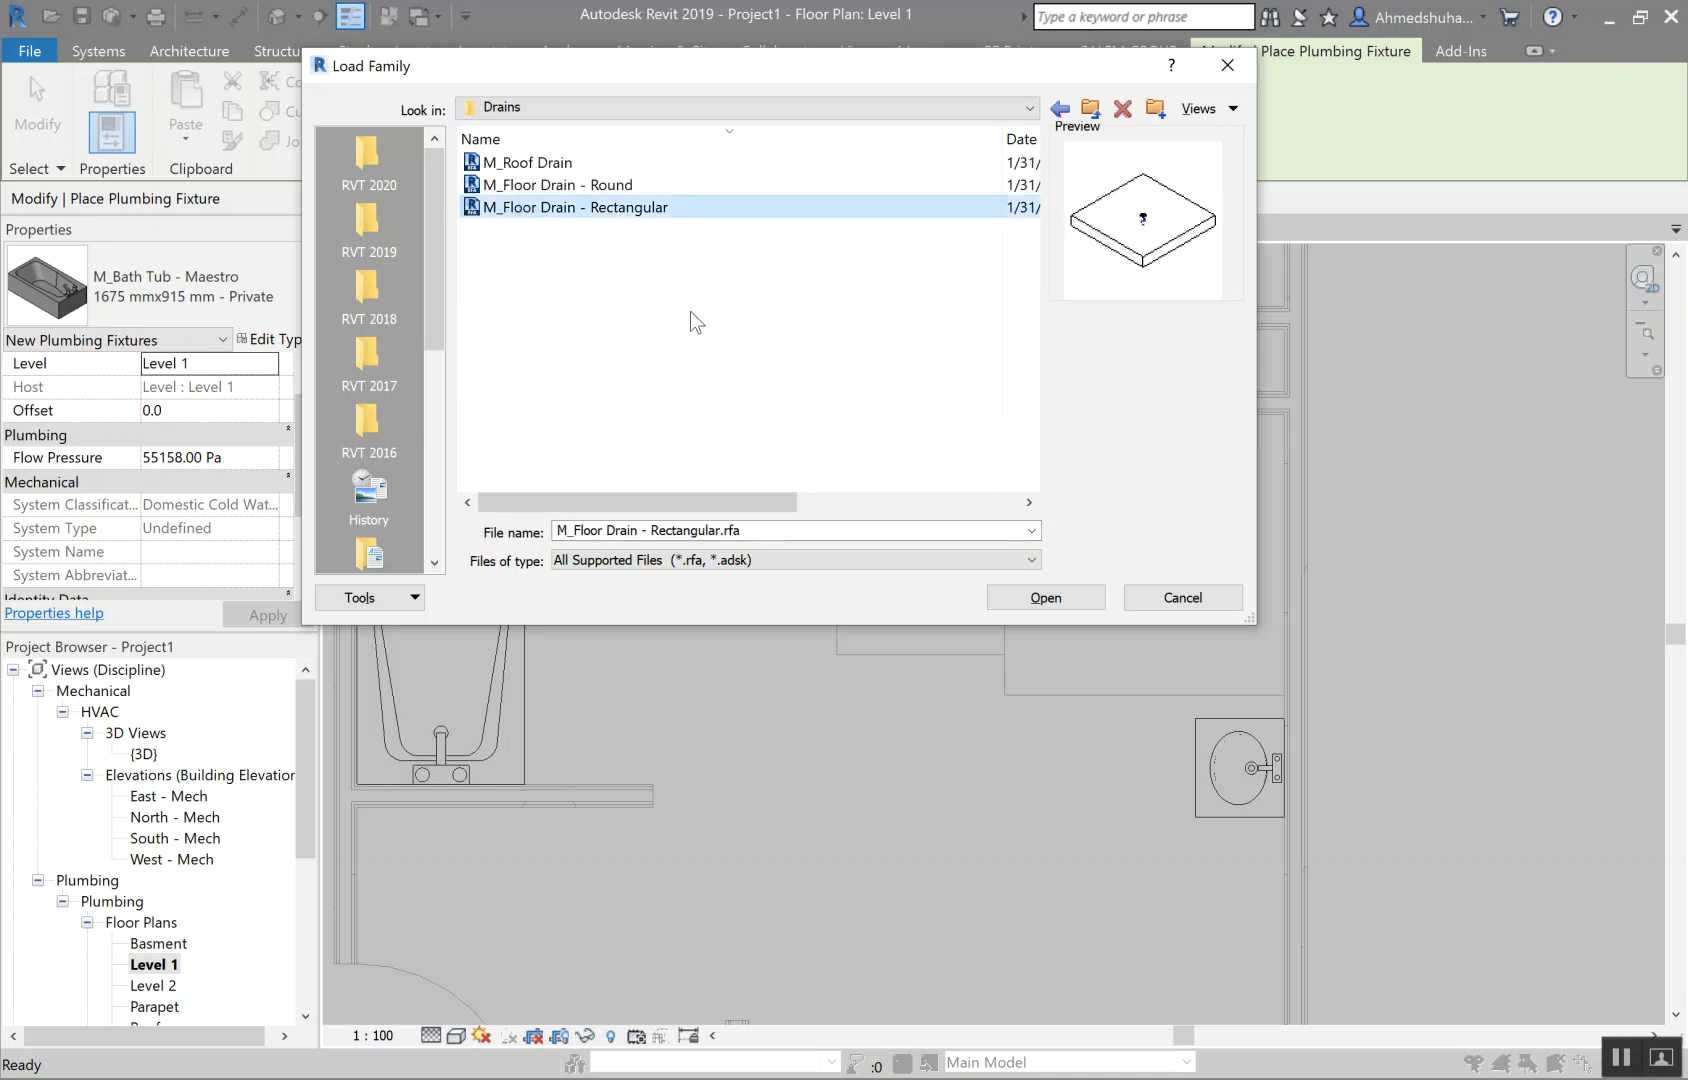
pyautogui.click(1070, 597)
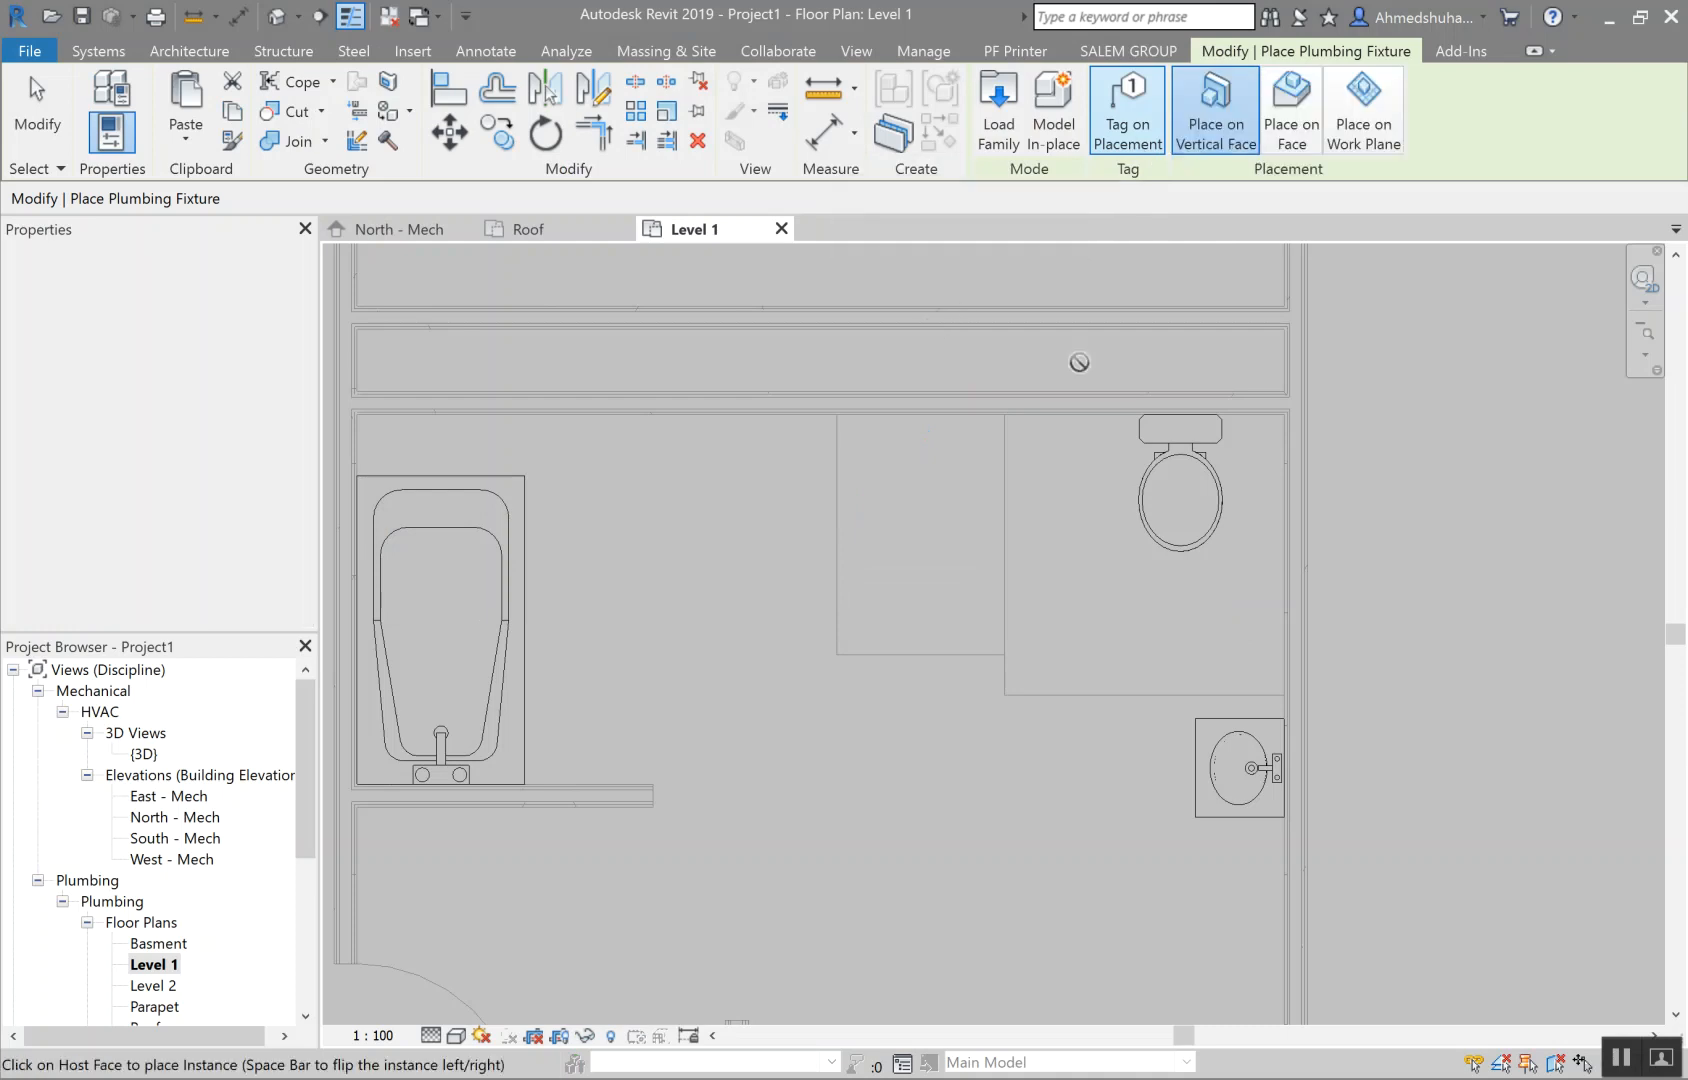
# Step: Place the 125 mmx125 mm Strainer - 50 mm Drain on the floor face left of the water closet stall, using Place on Face
pyautogui.click(1241, 148)
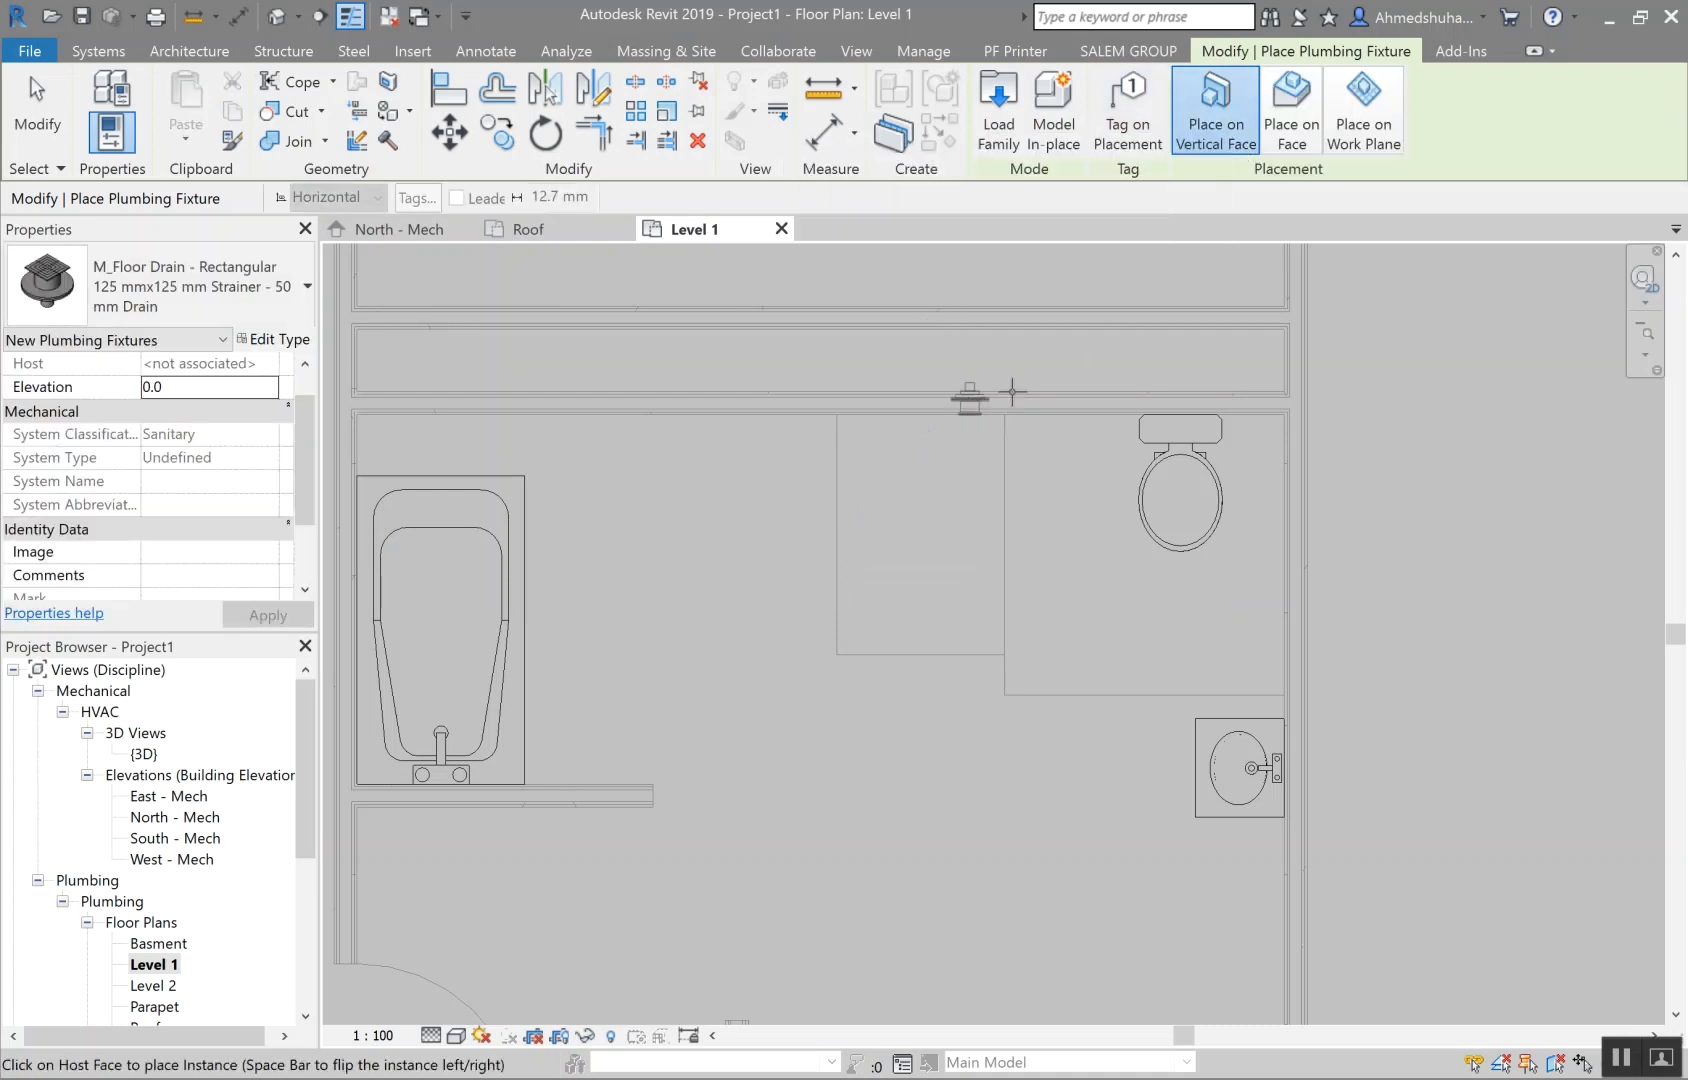
pyautogui.click(1292, 128)
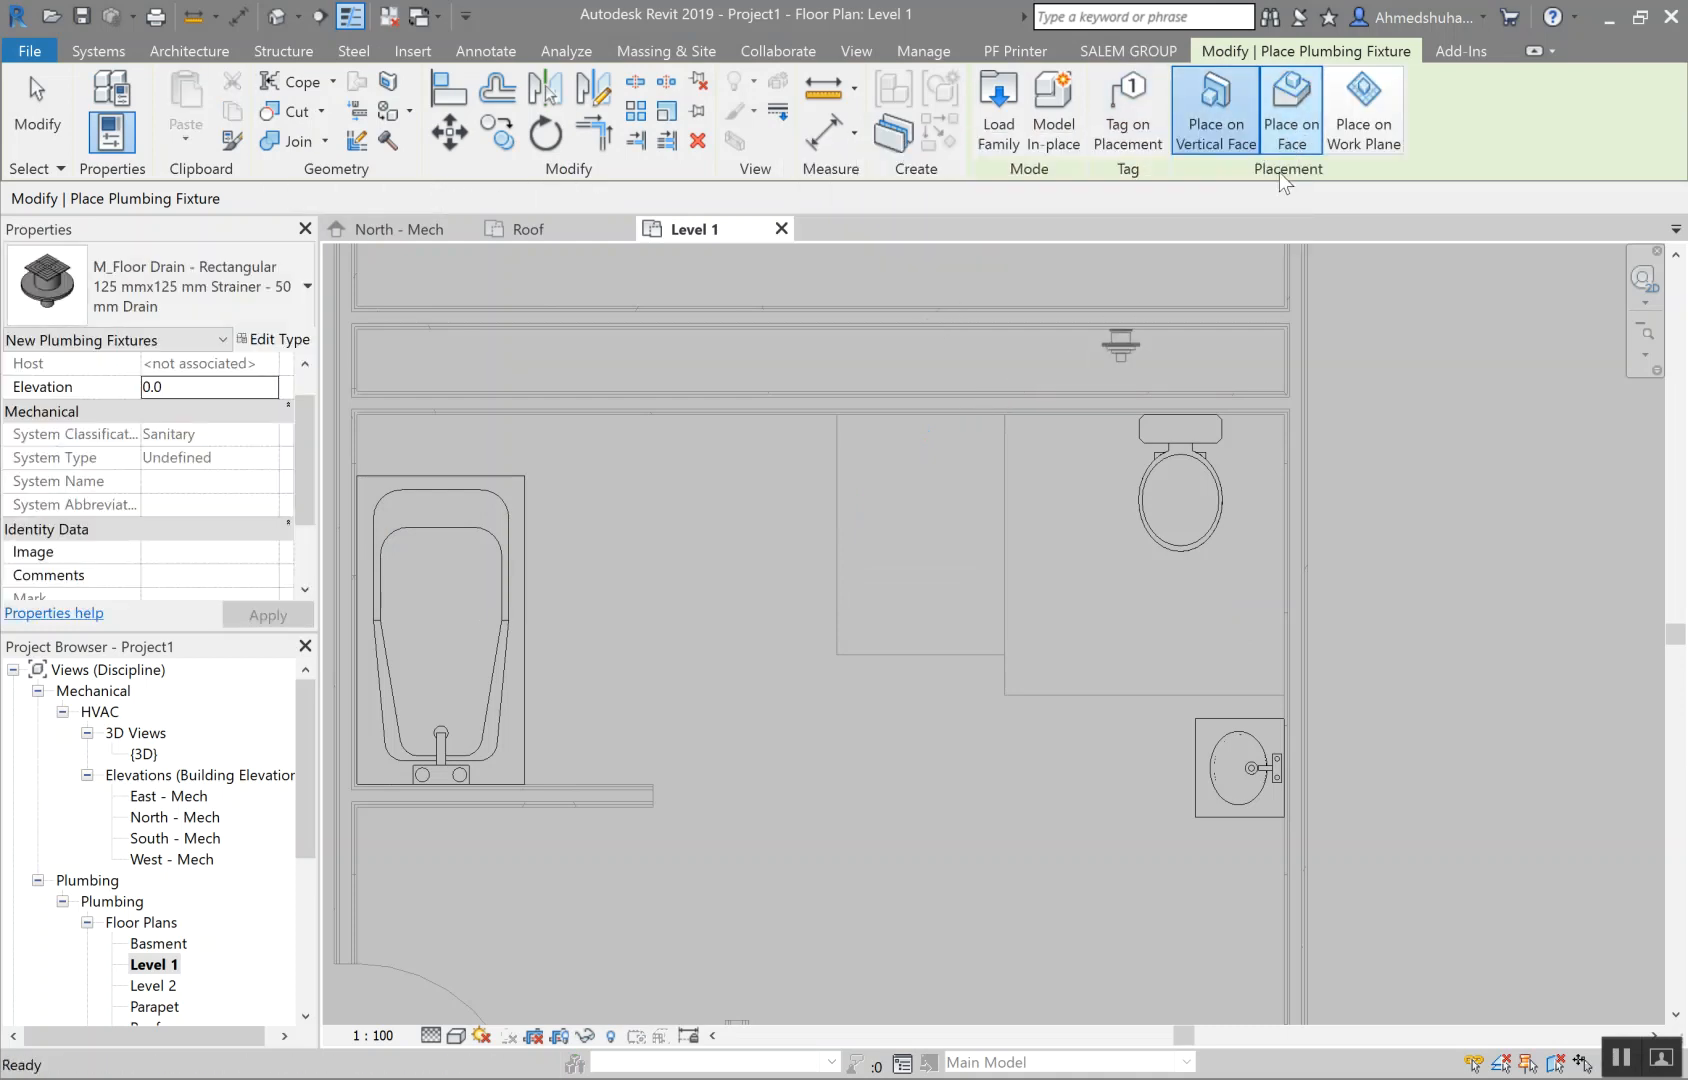
pyautogui.click(916, 494)
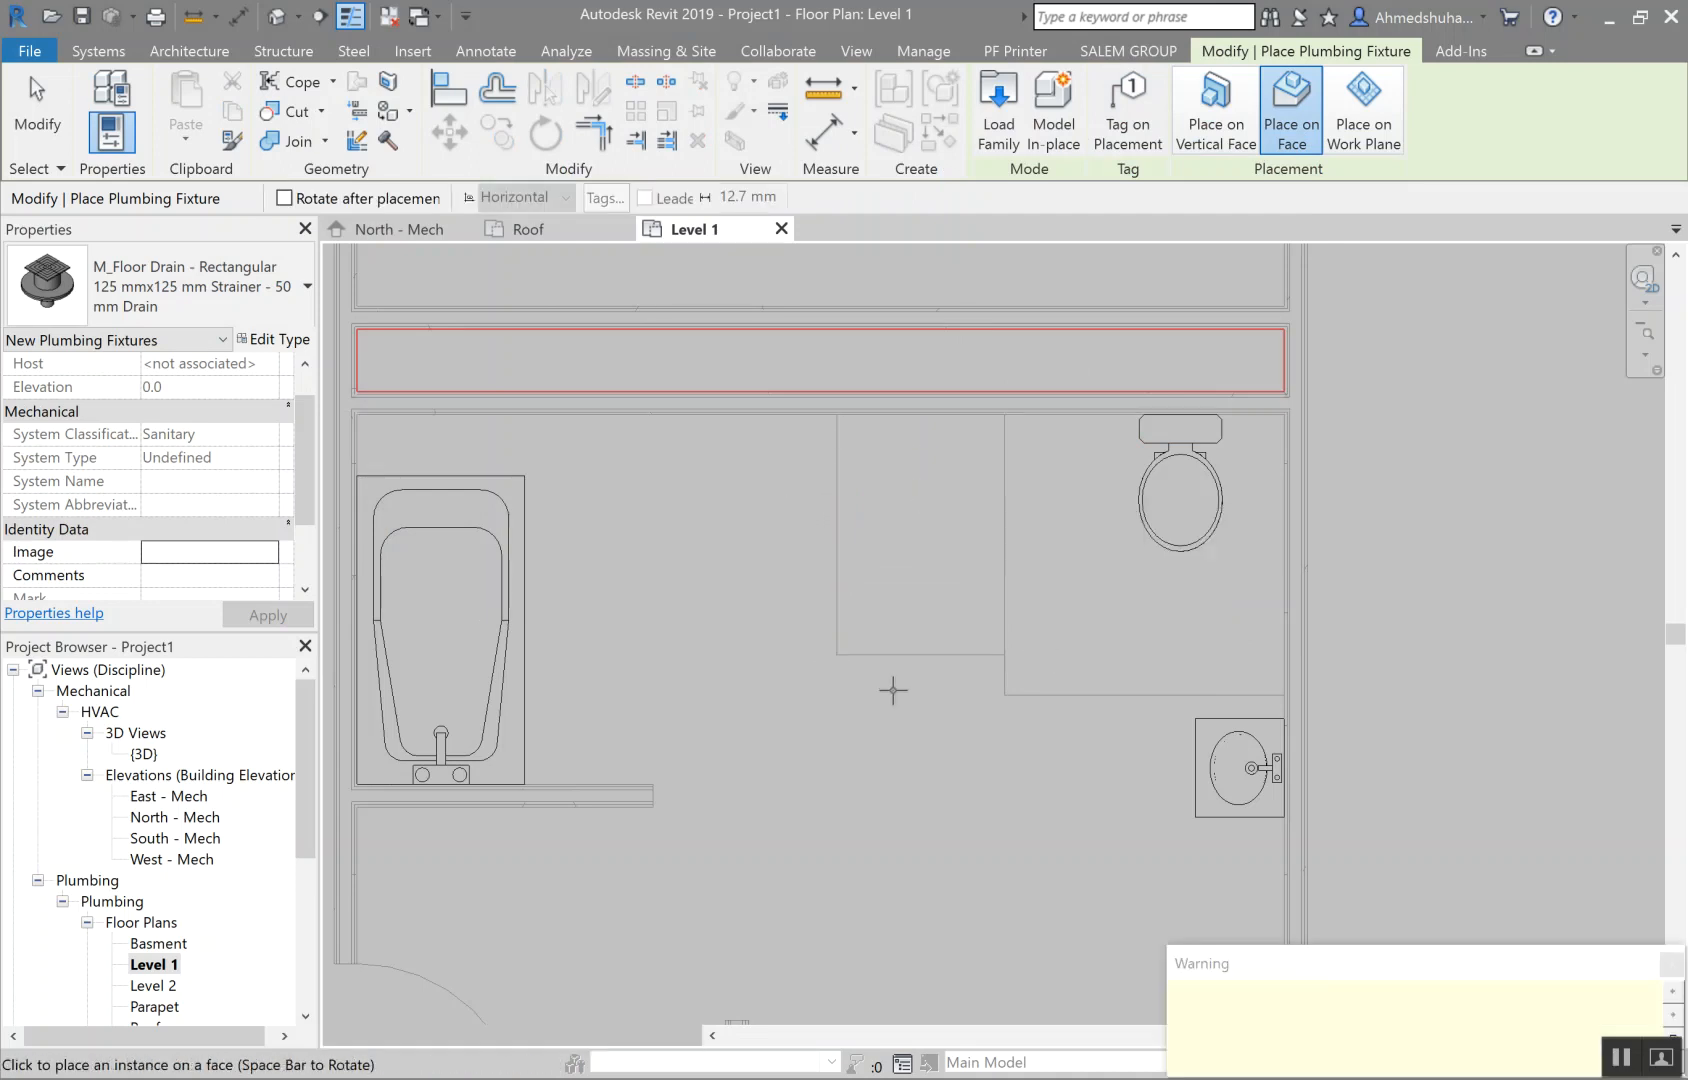
pyautogui.press('Escape')
pyautogui.press('Escape')
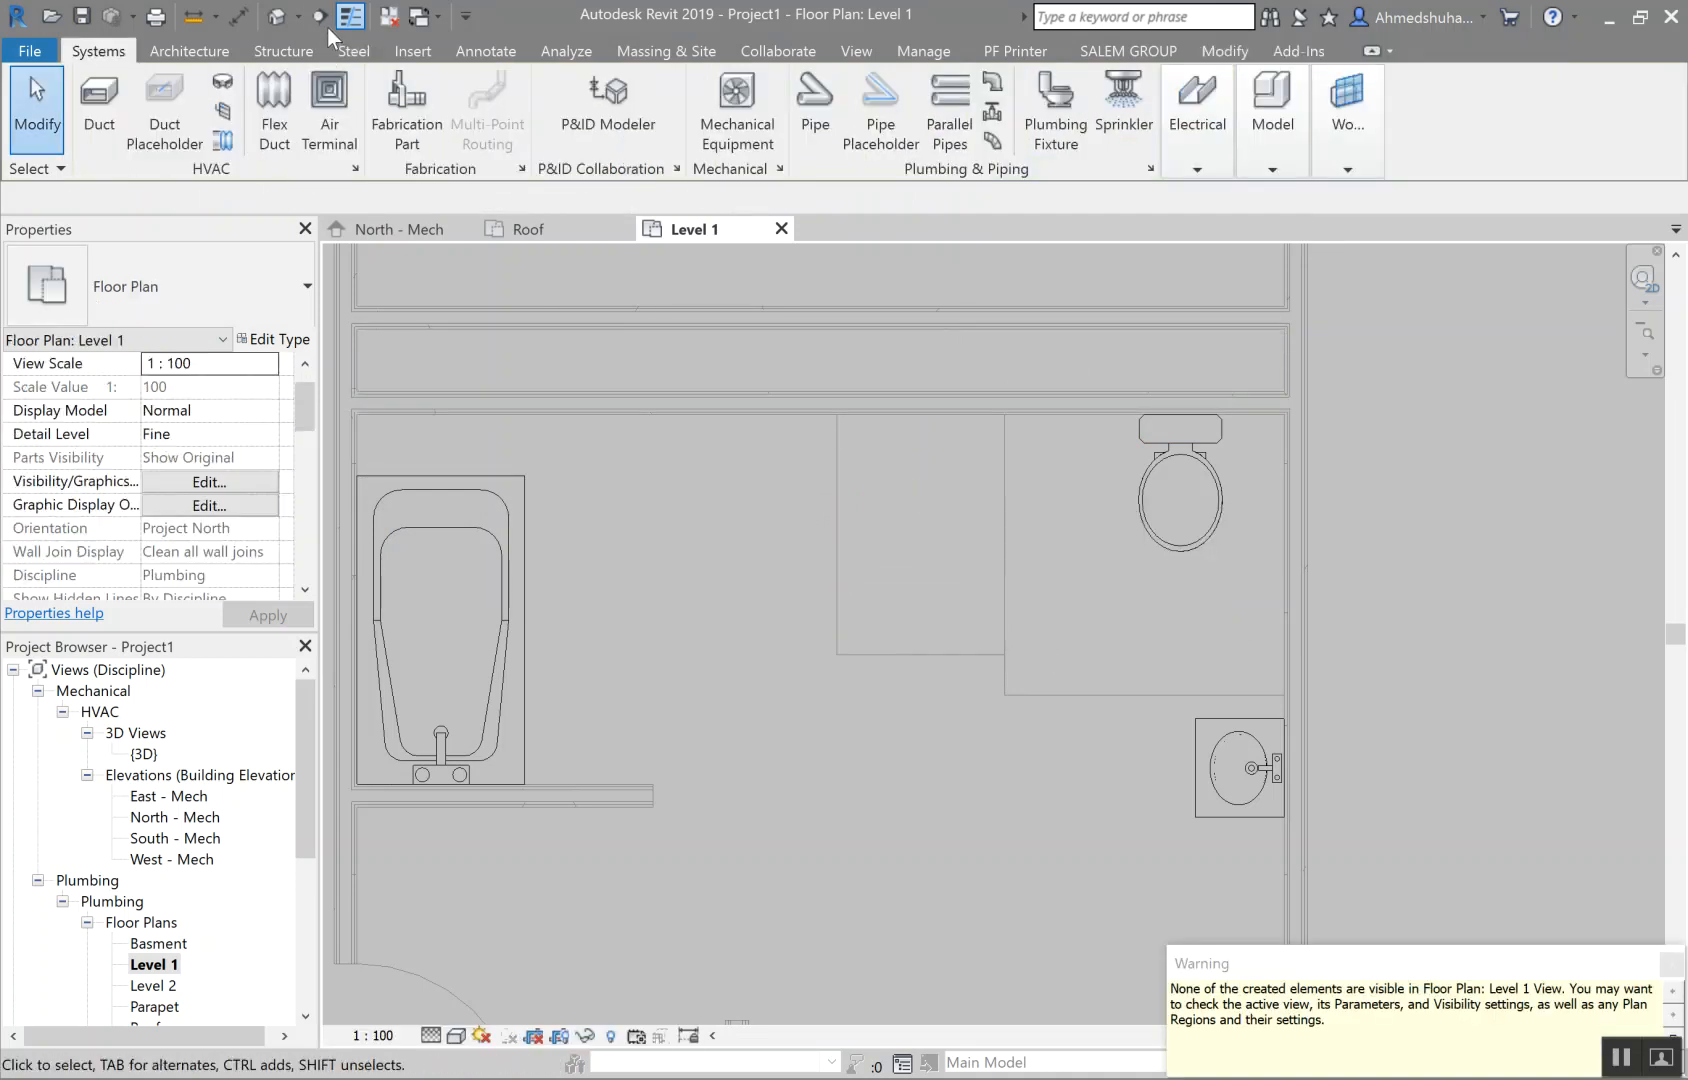
# Step: Draw a horizontal section through the floor drain between the bathtub and water closet, and pull its far clip in near the restroom's upper wall
pyautogui.press('s')
pyautogui.press('e')
pyautogui.click(769, 561)
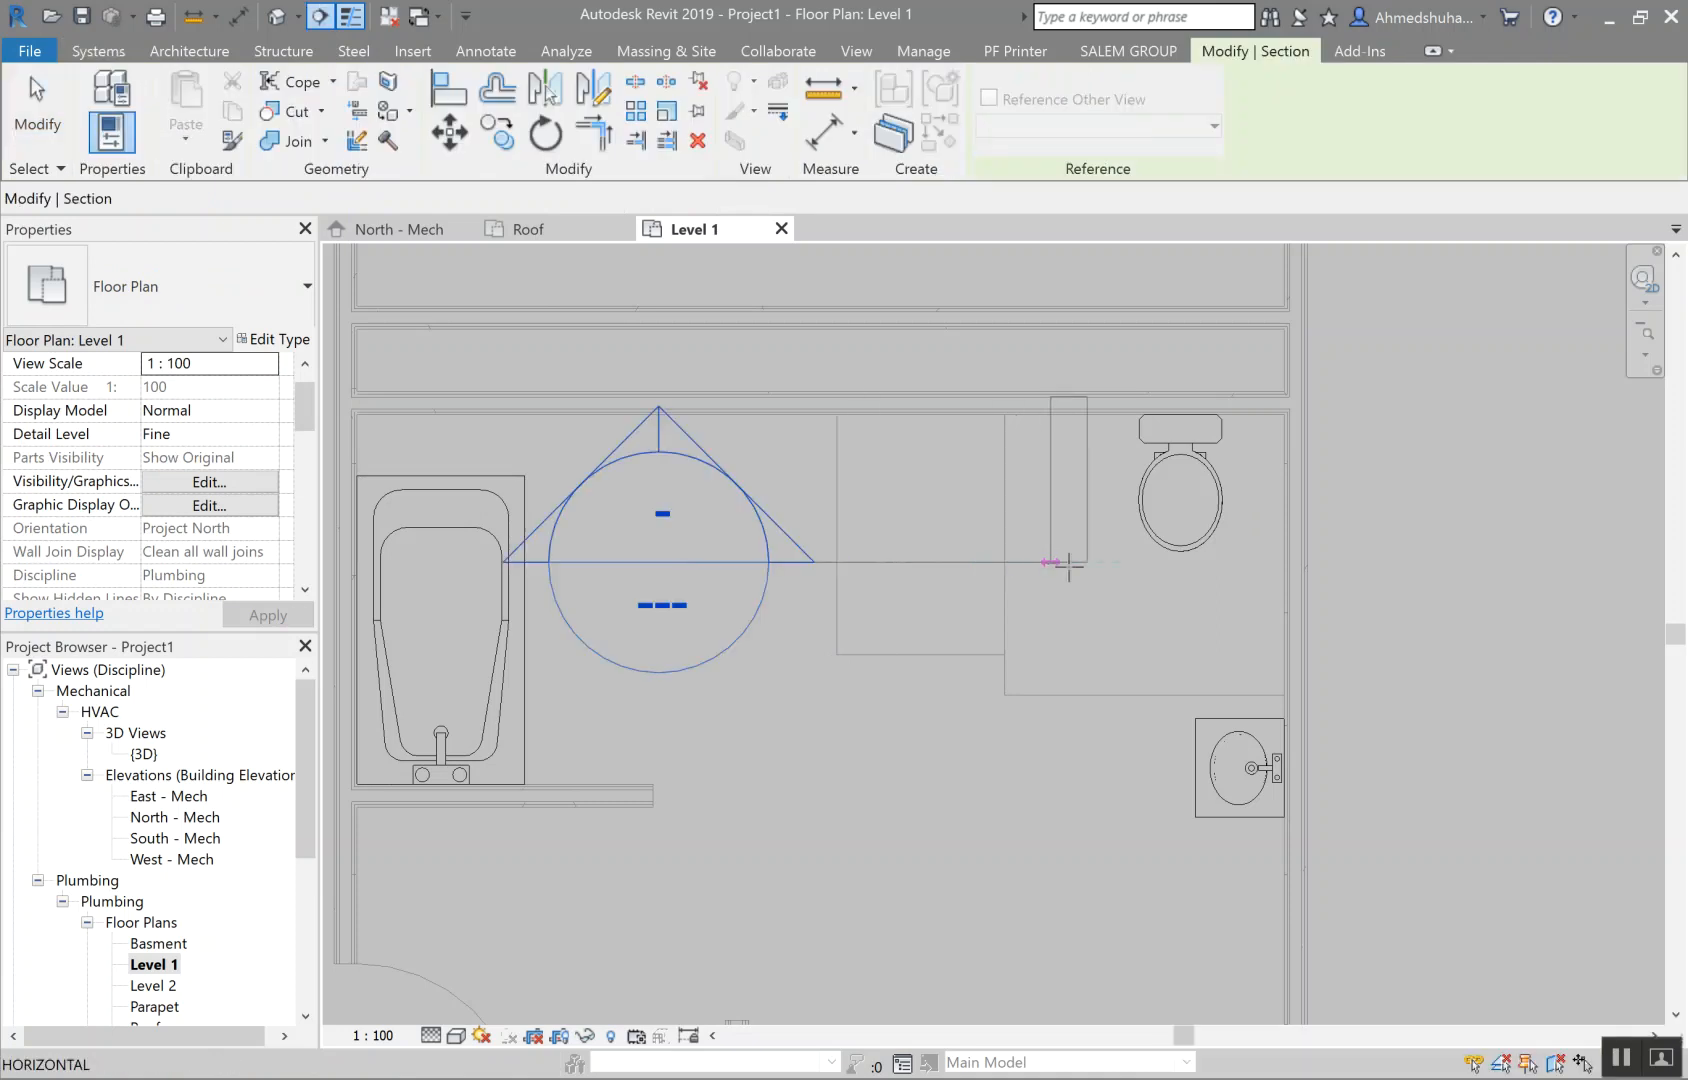
pyautogui.click(1064, 562)
pyautogui.press('Escape')
pyautogui.scroll(-4, 996, 410)
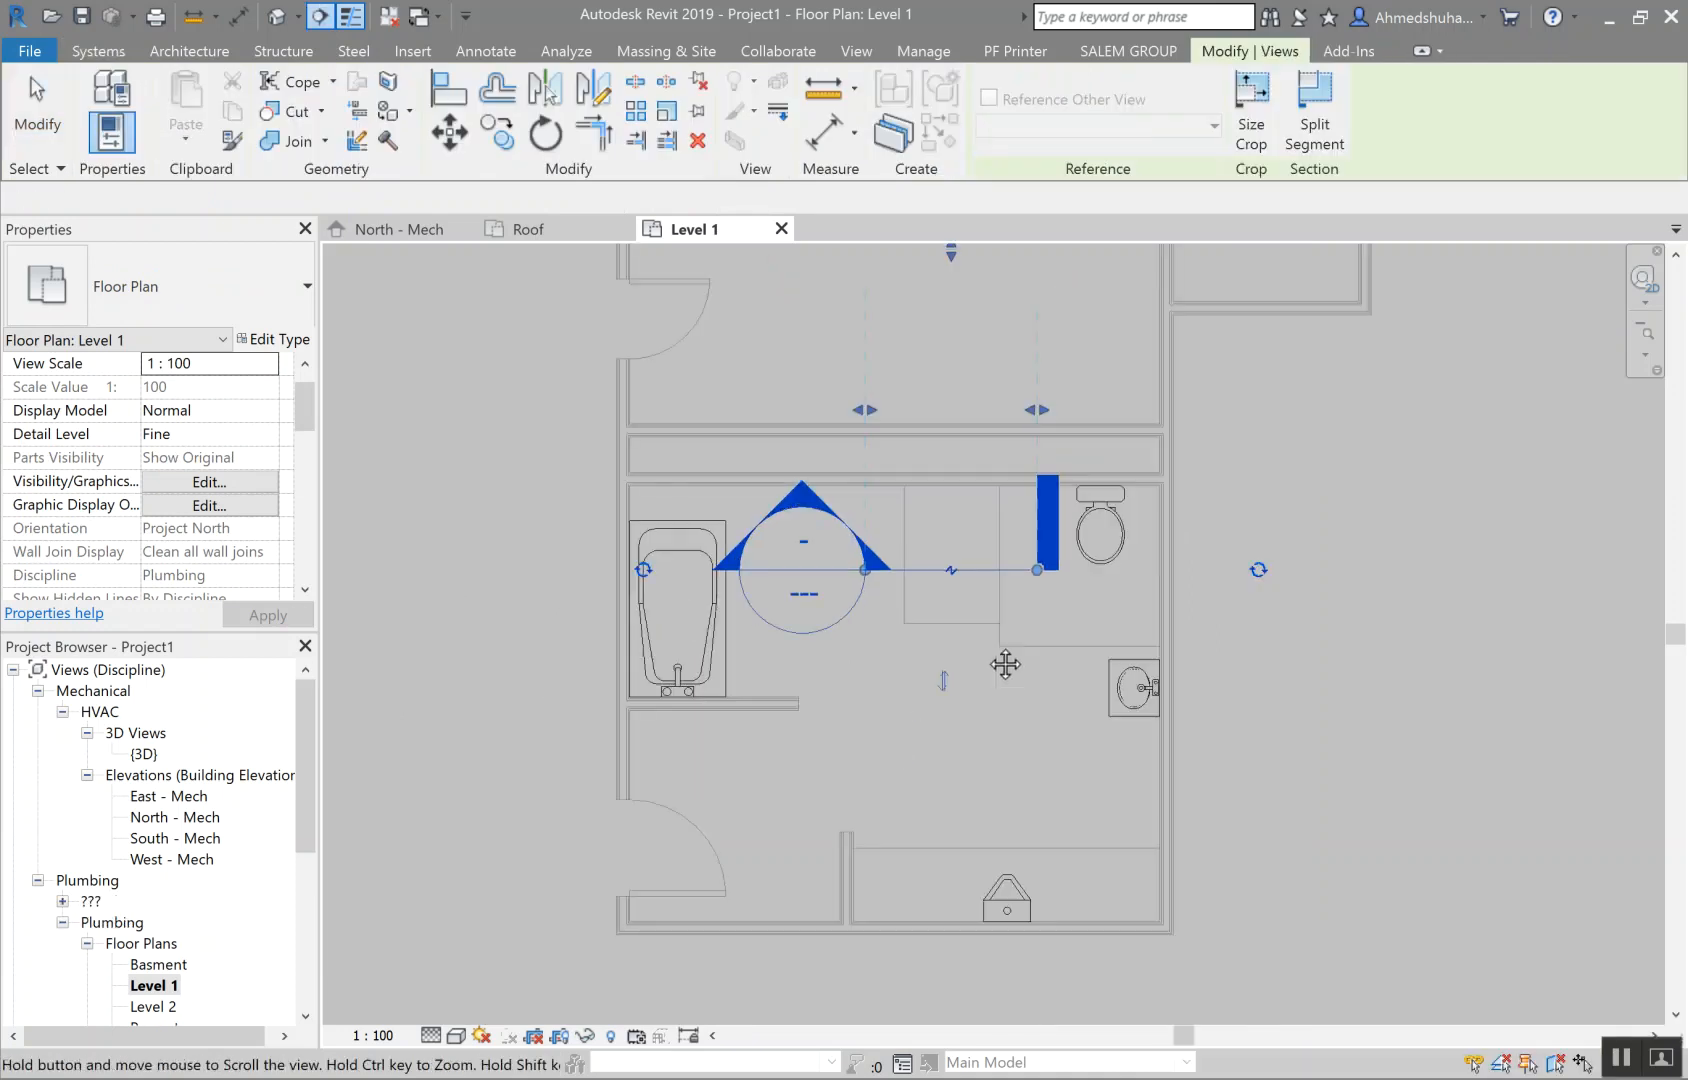
pyautogui.scroll(2, 1006, 663)
pyautogui.moveTo(926, 652); pyautogui.dragTo(927, 636)
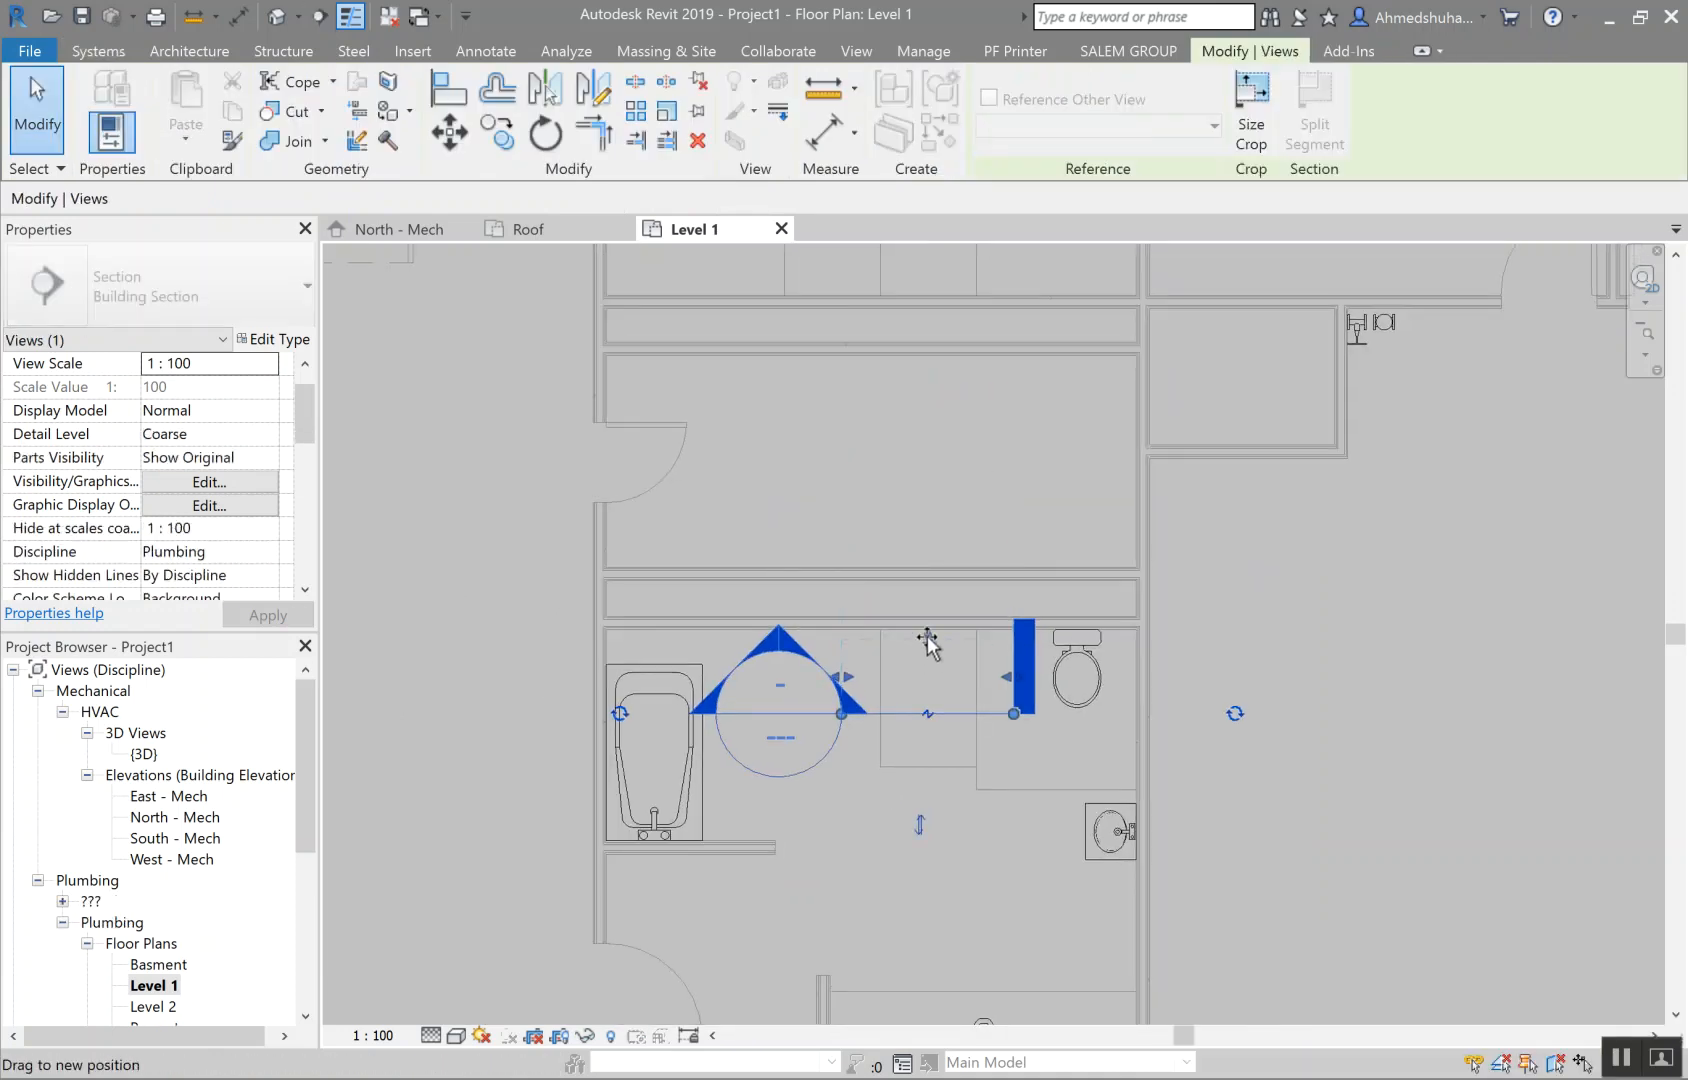
pyautogui.click(857, 820)
# Step: Open the new section view, check the floor drain's position relative to Level 1 and the slab, and return to the Level 1 plan
pyautogui.doubleClick(797, 651)
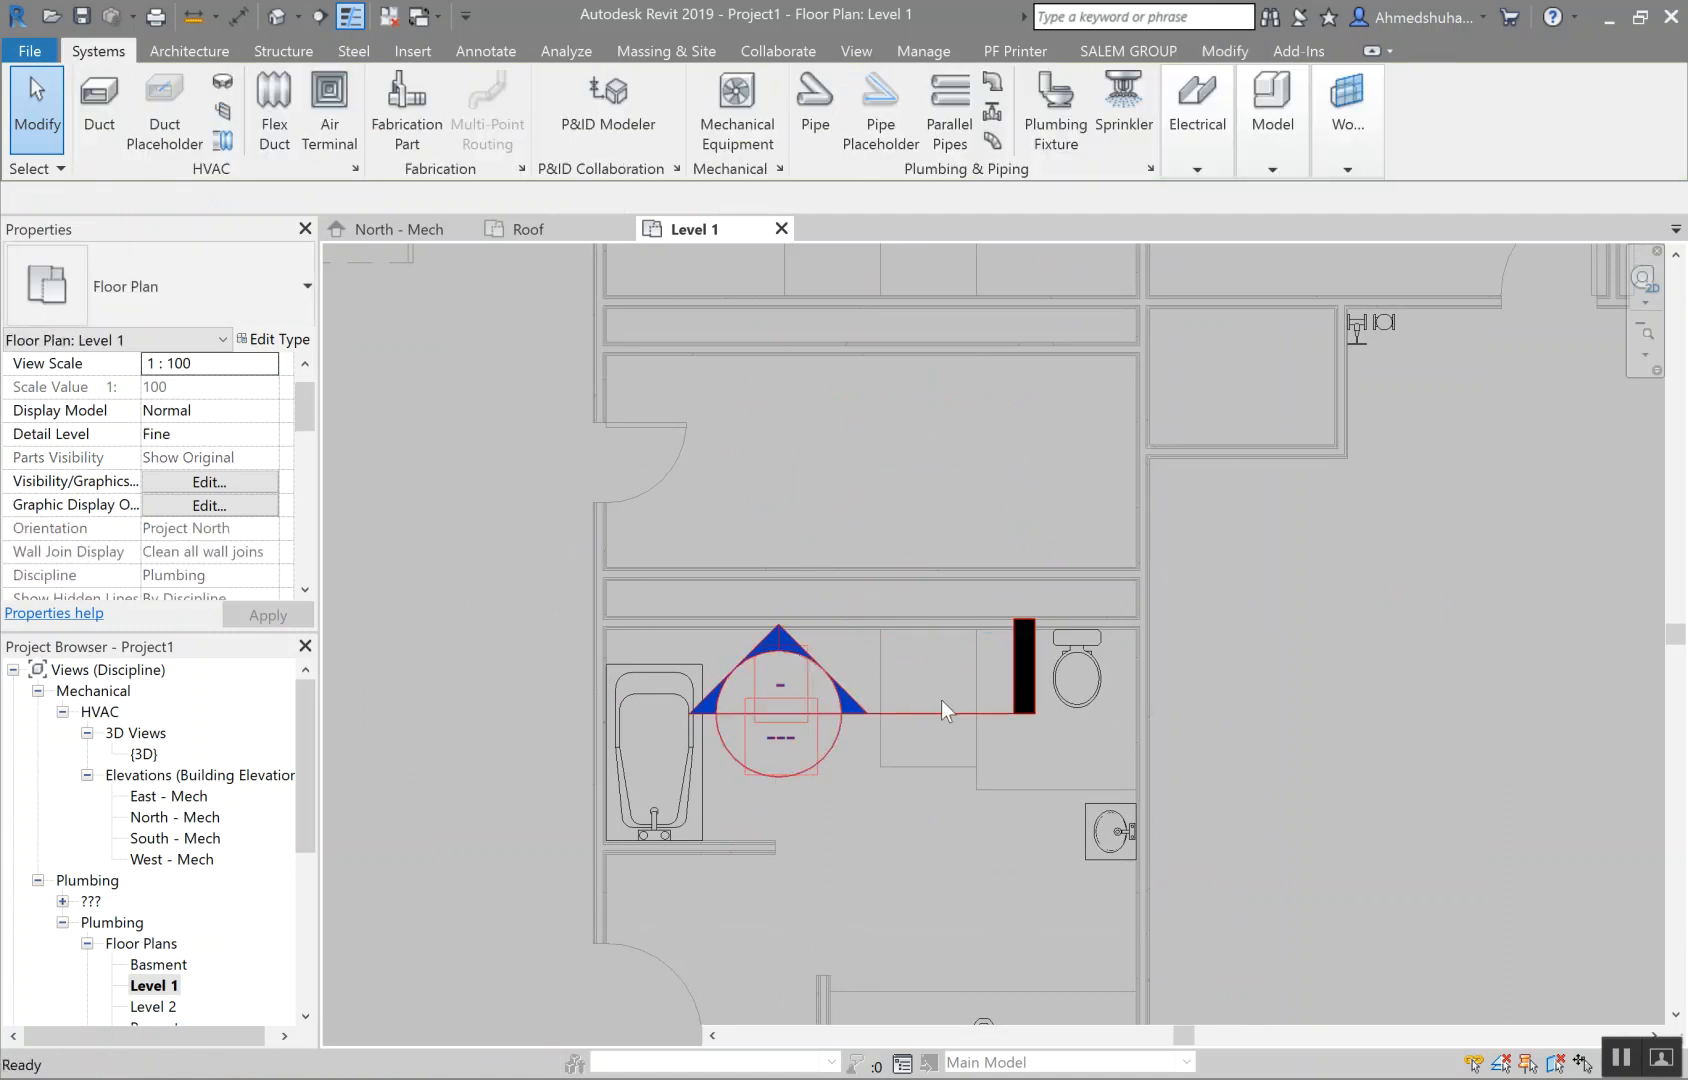
pyautogui.scroll(3, 986, 789)
pyautogui.scroll(4, 986, 789)
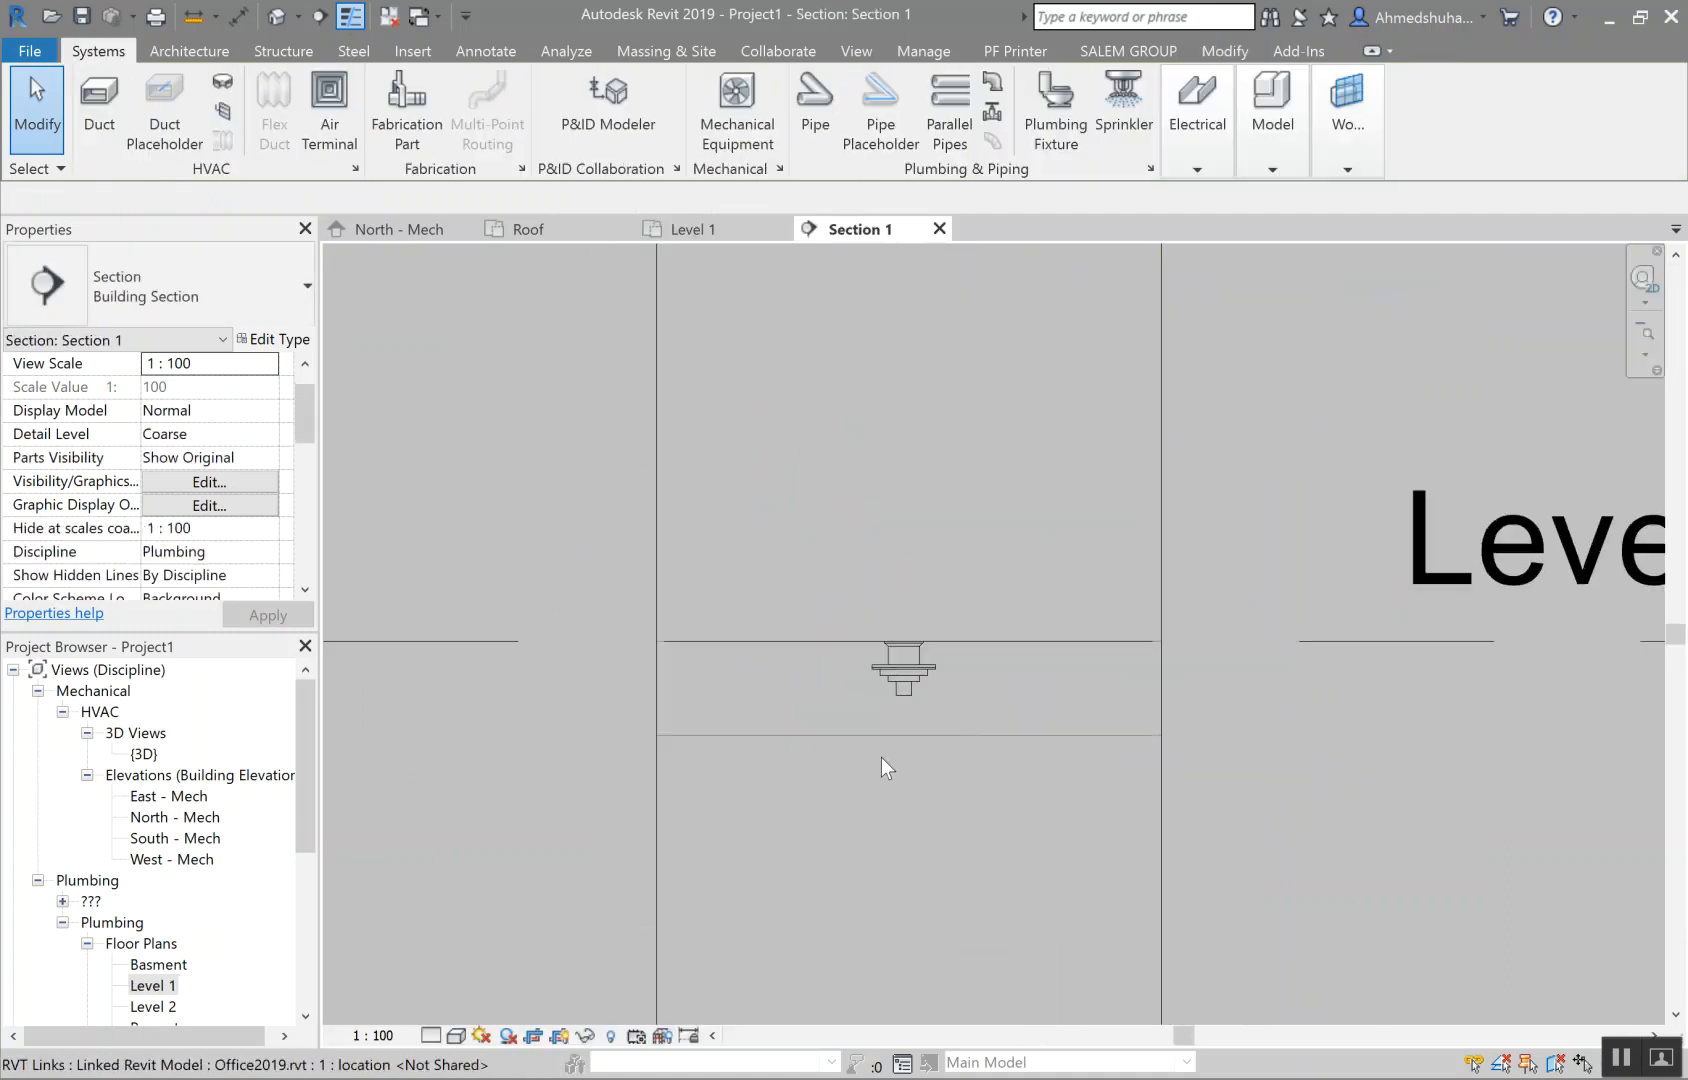
pyautogui.moveTo(775, 834); pyautogui.dragTo(1029, 510)
pyautogui.scroll(-6, 1029, 510)
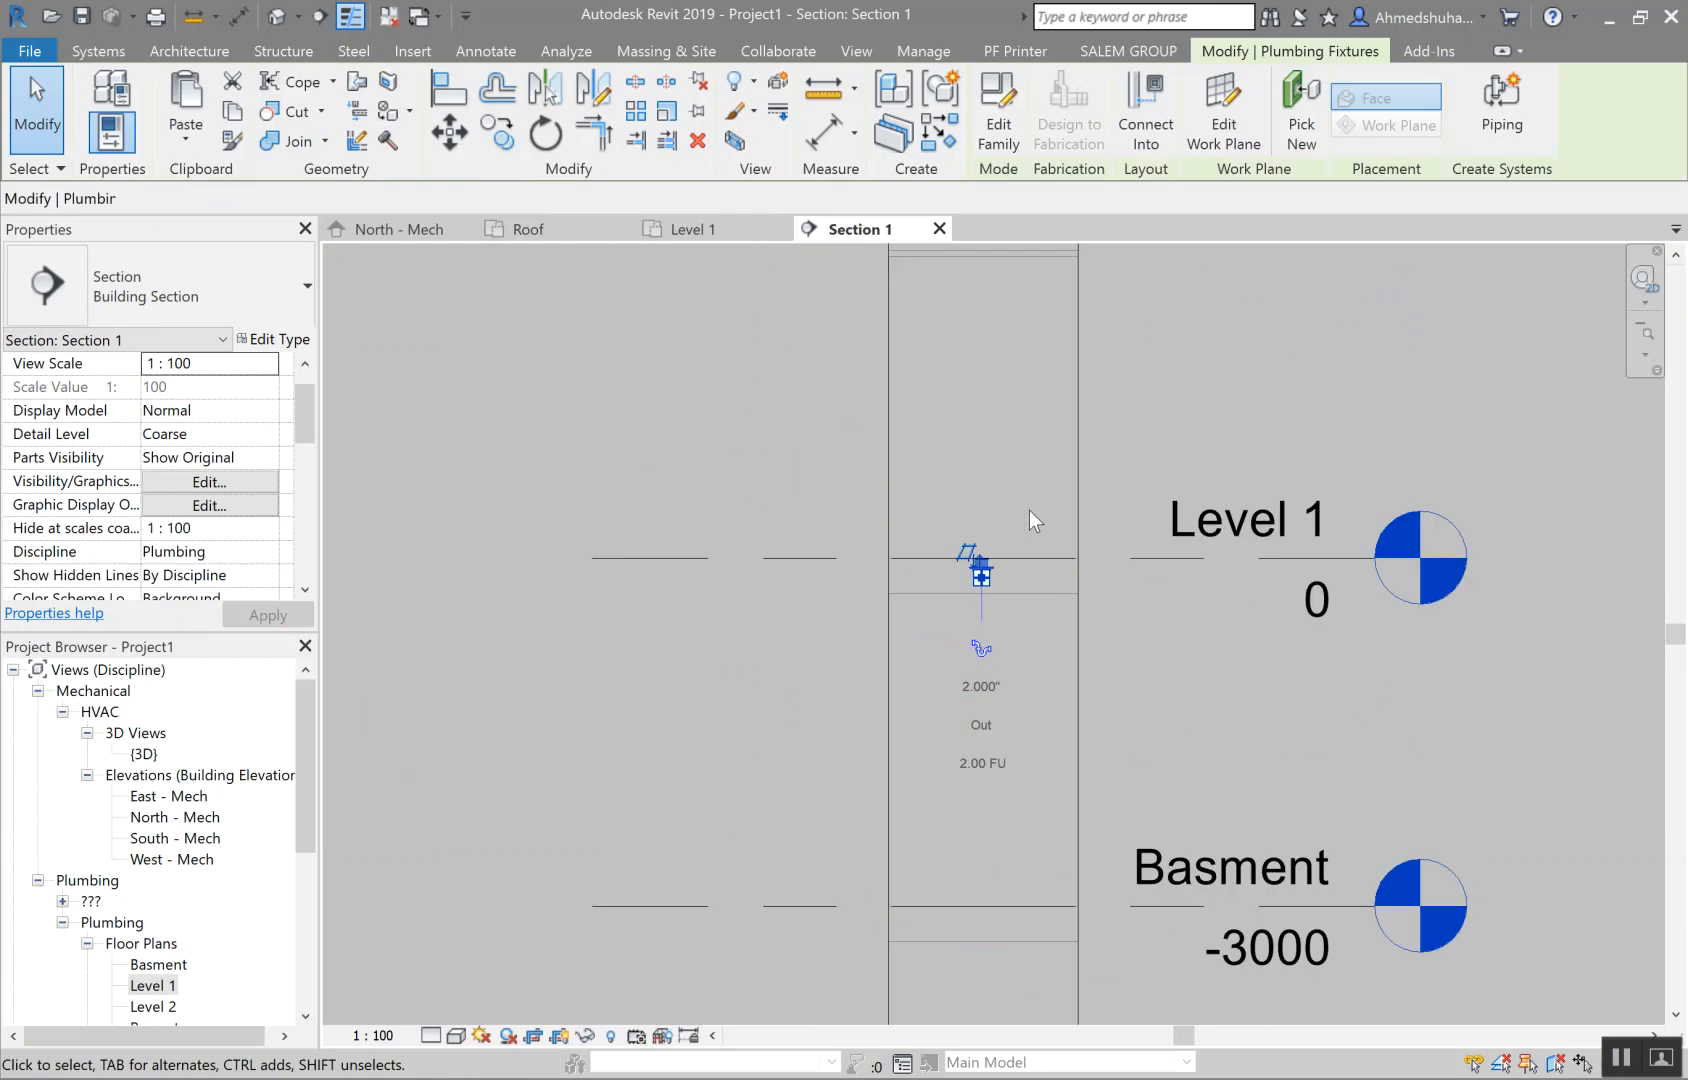
pyautogui.scroll(-1, 1034, 526)
pyautogui.scroll(4, 1064, 600)
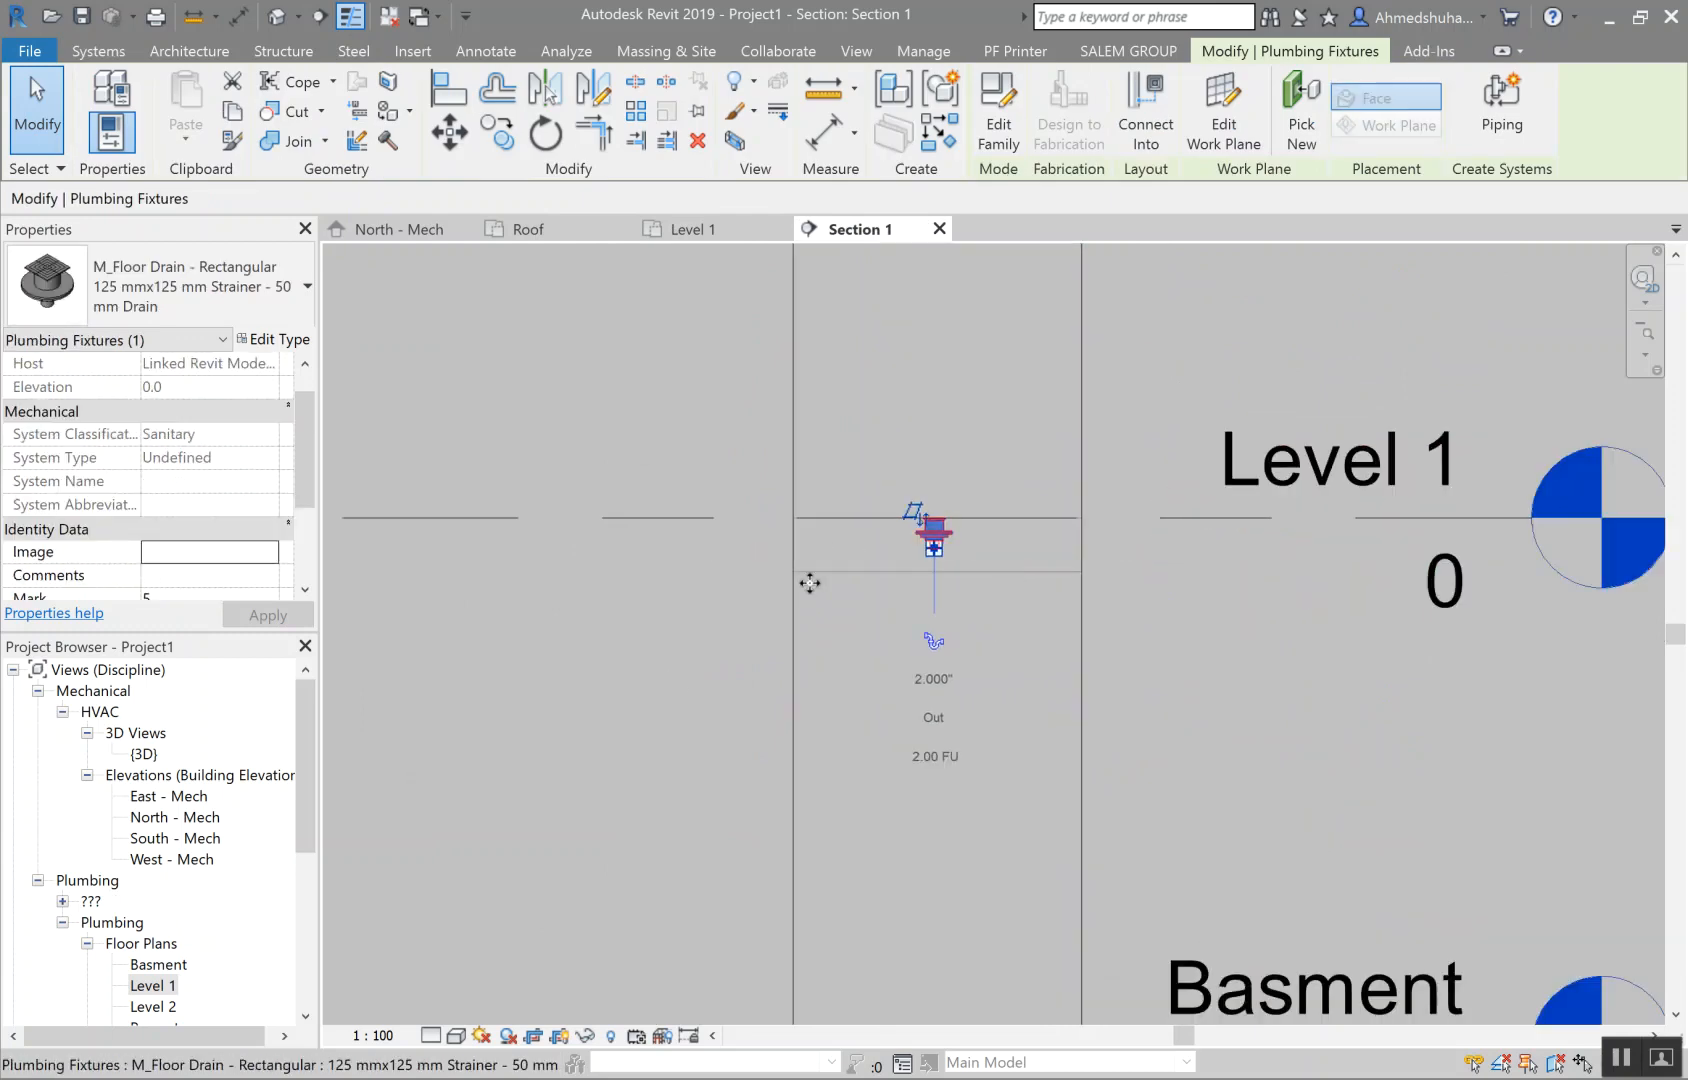
pyautogui.click(669, 676)
pyautogui.click(688, 237)
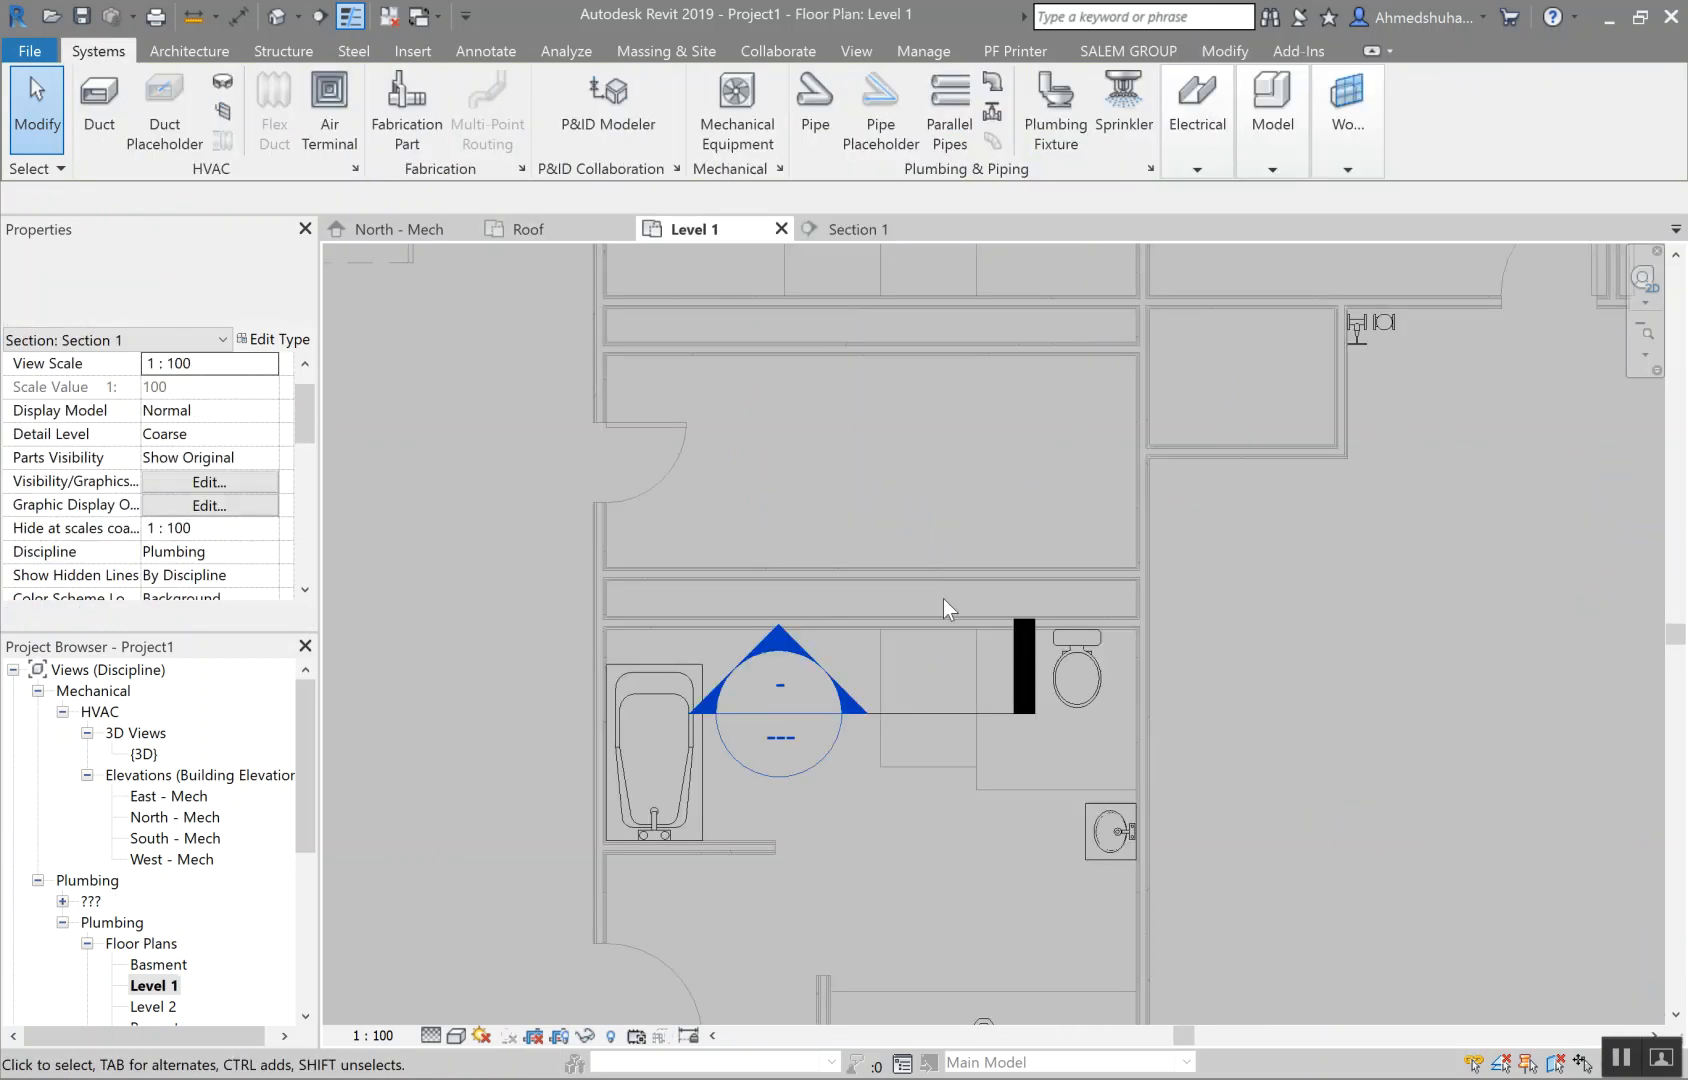
# Step: Exclude View Range from the Plumbing Plan view template so the Level 1 plan controls its own range
pyautogui.scroll(1, 943, 657)
pyautogui.moveTo(938, 711); pyautogui.dragTo(932, 615, button='middle')
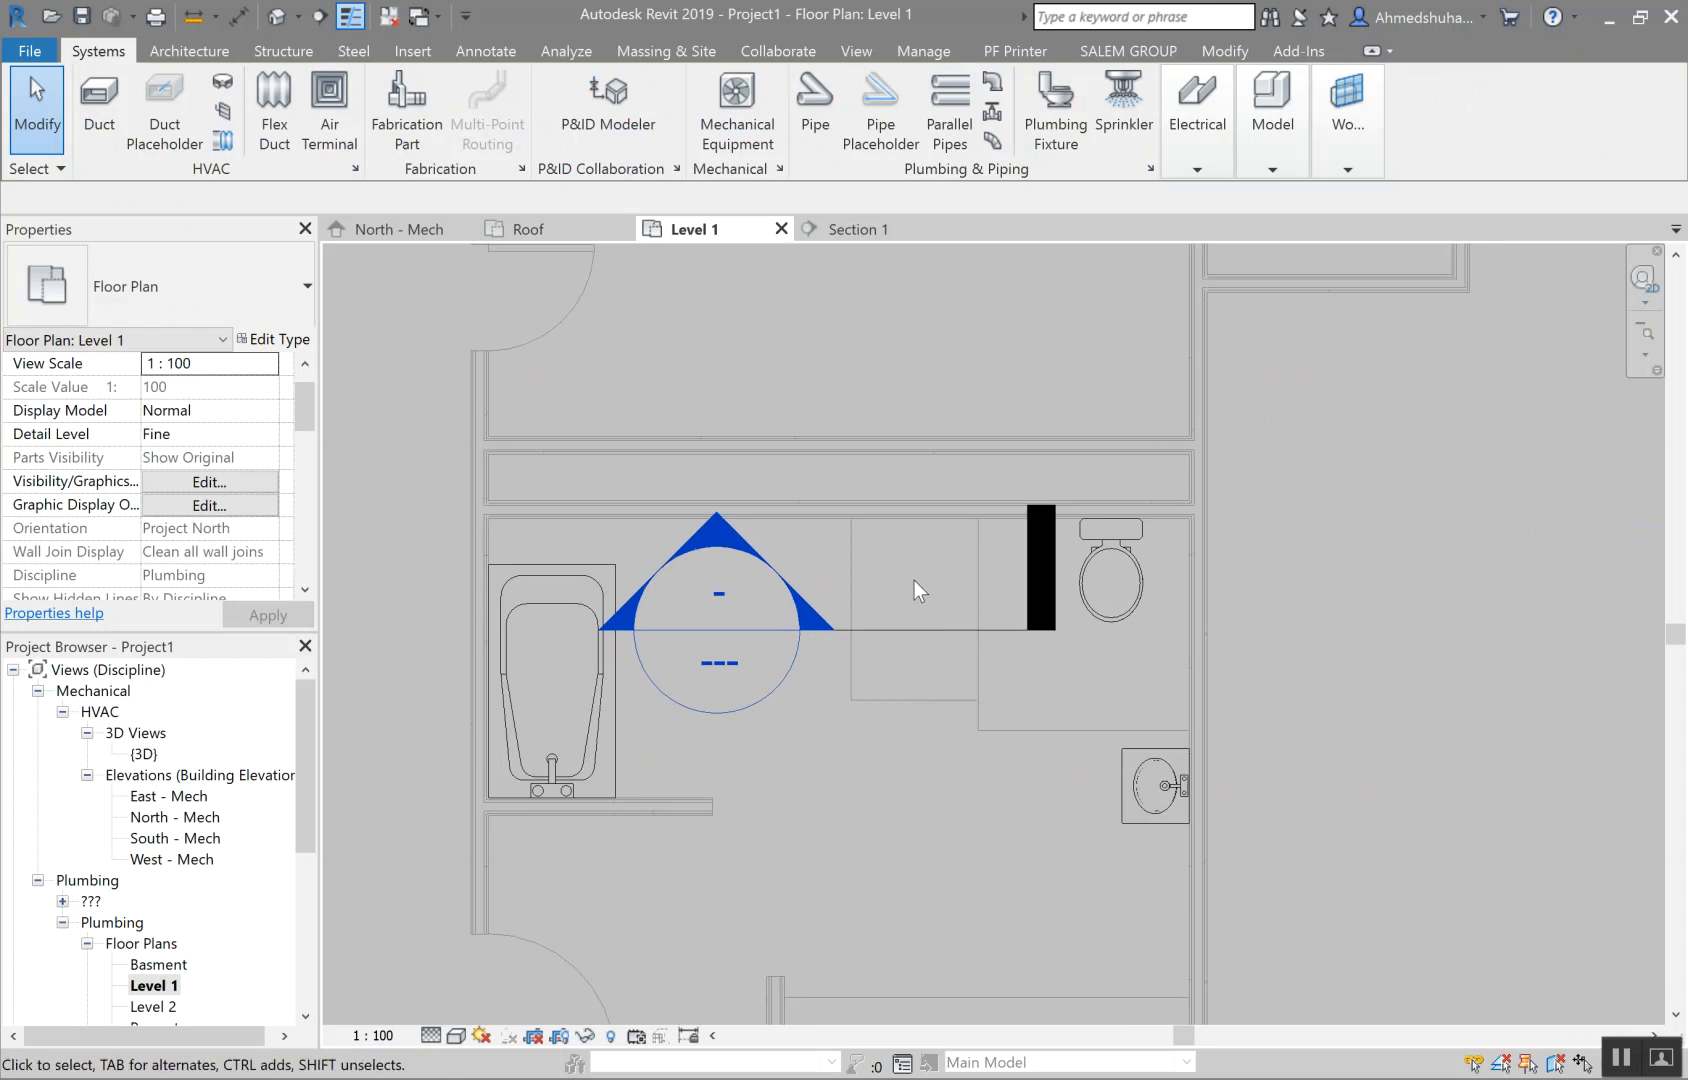
pyautogui.scroll(-5, 132, 487)
pyautogui.scroll(-3, 175, 505)
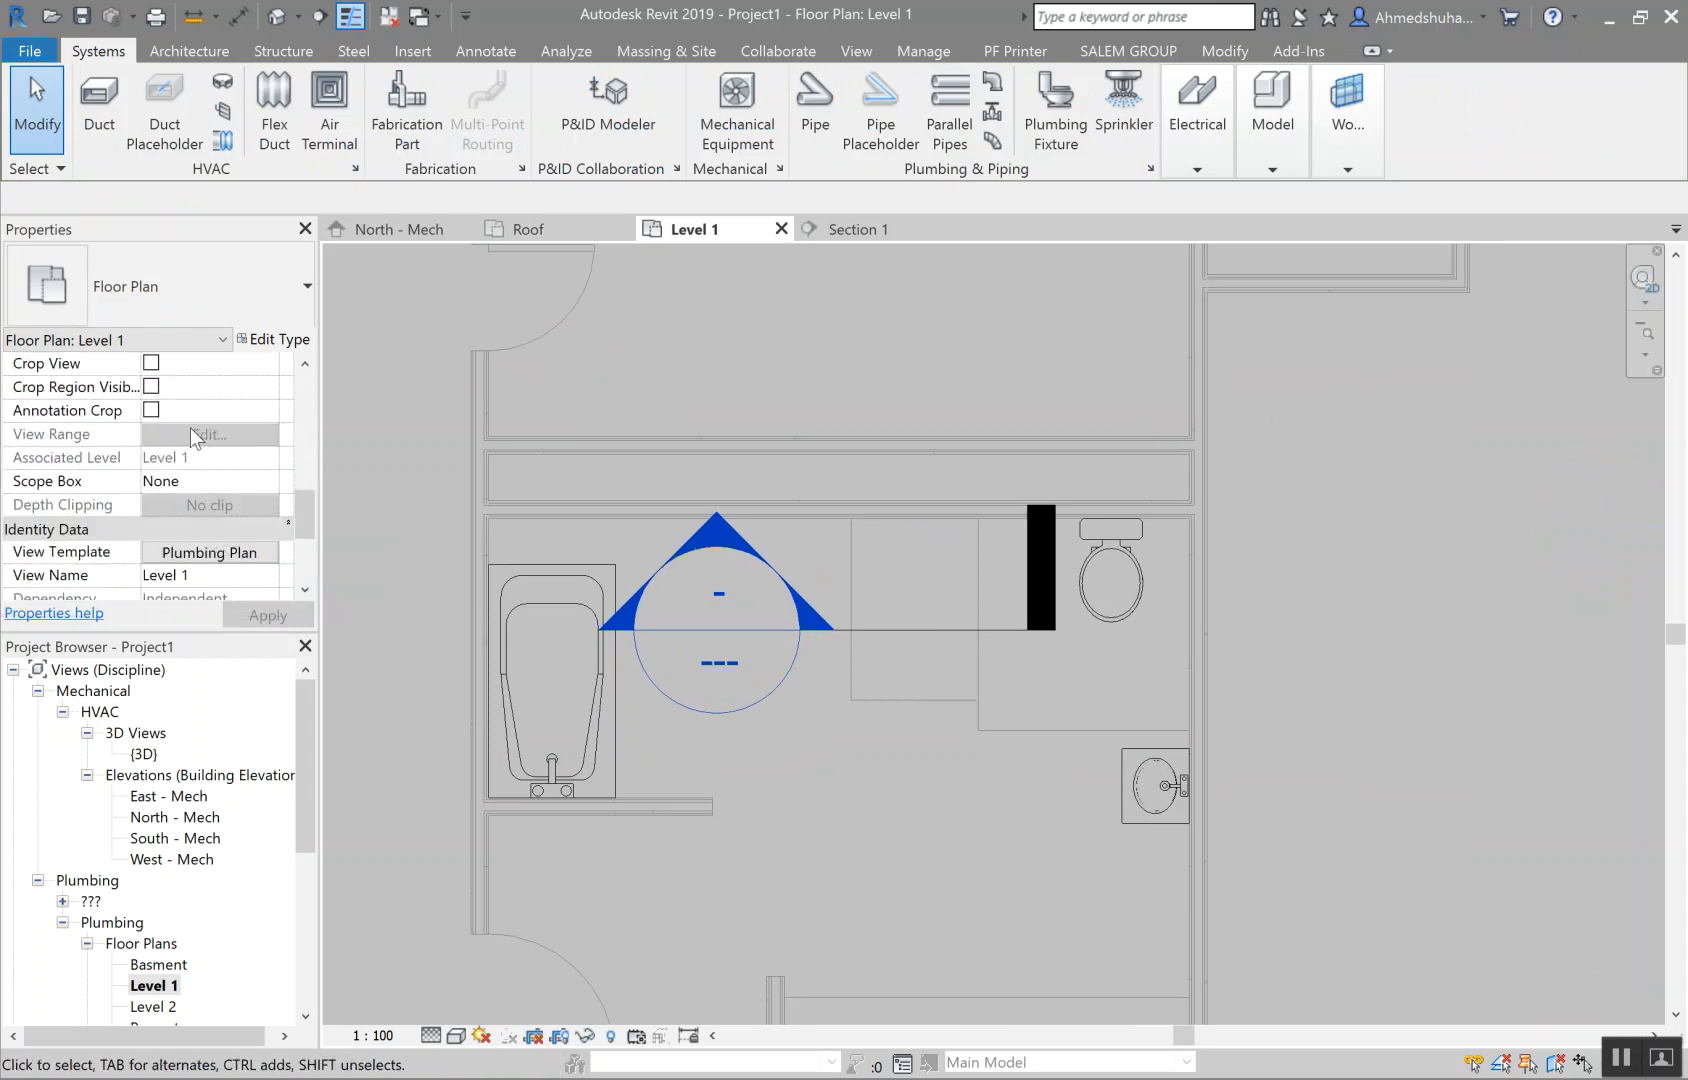
pyautogui.click(228, 553)
pyautogui.scroll(-1, 814, 473)
pyautogui.click(787, 472)
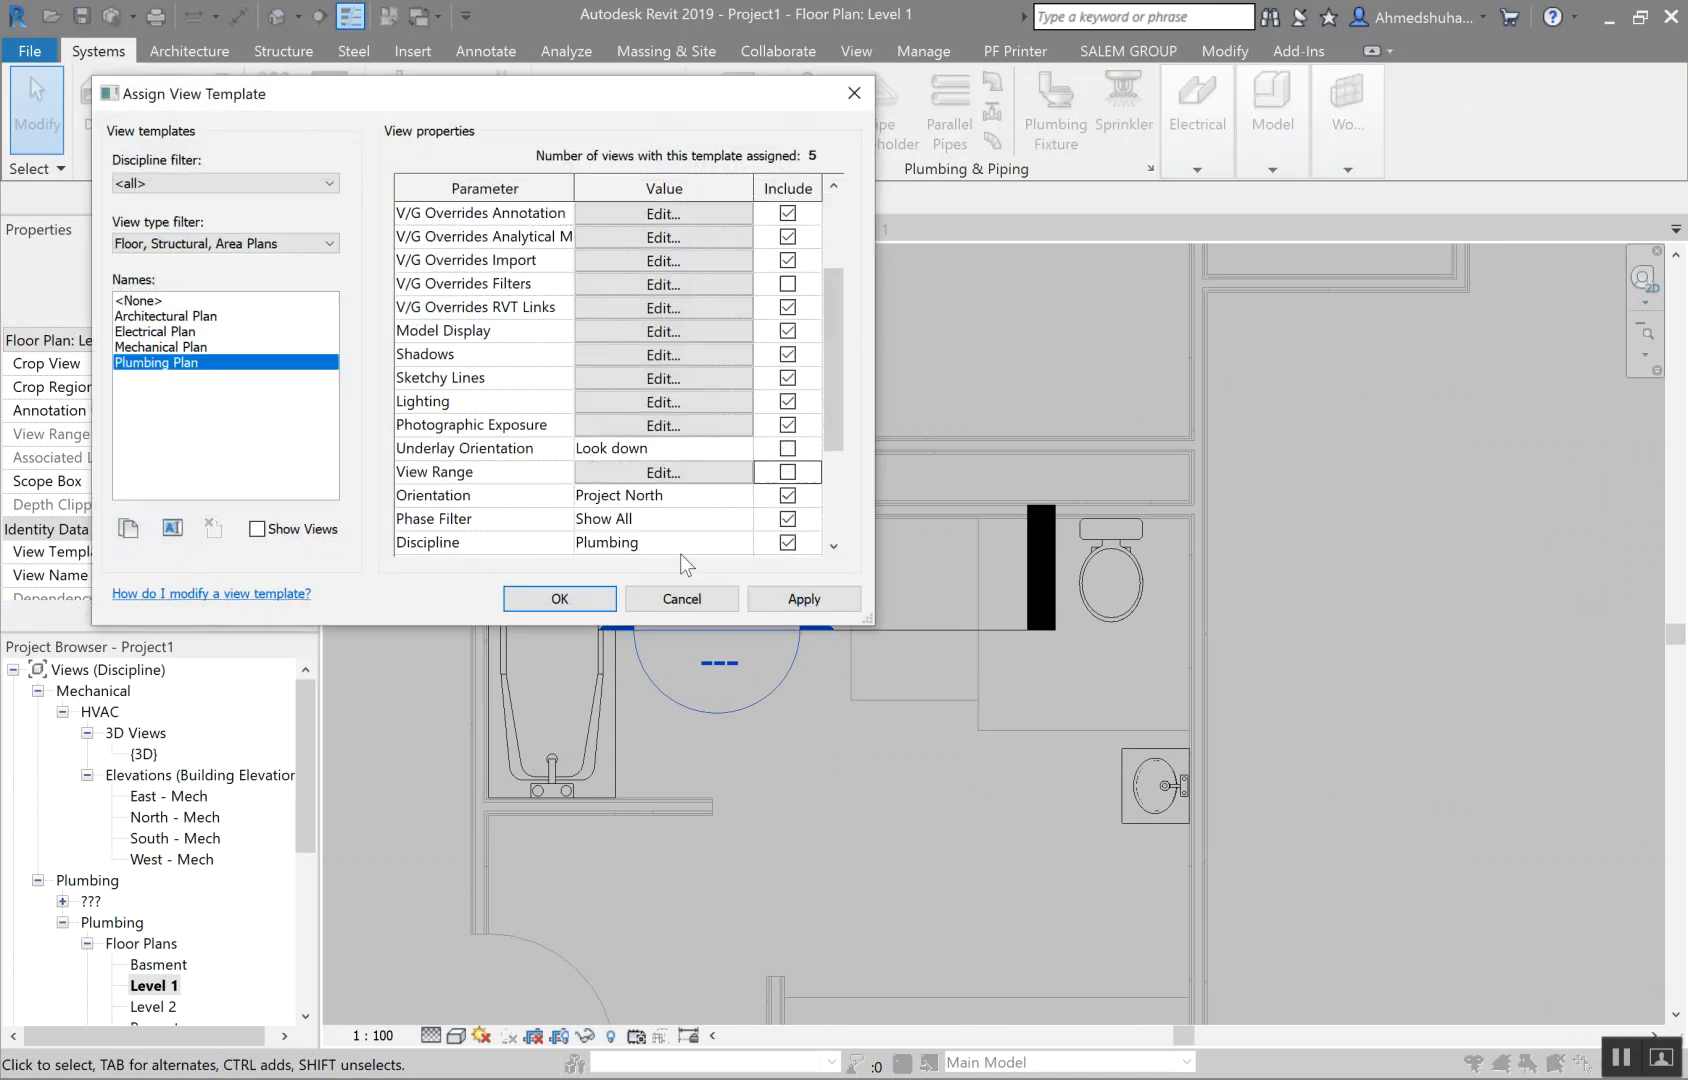
pyautogui.click(557, 604)
# Step: Give the Level 1 plan's View Depth a negative level offset so it reaches below the floor and shows the floor drain
pyautogui.click(209, 434)
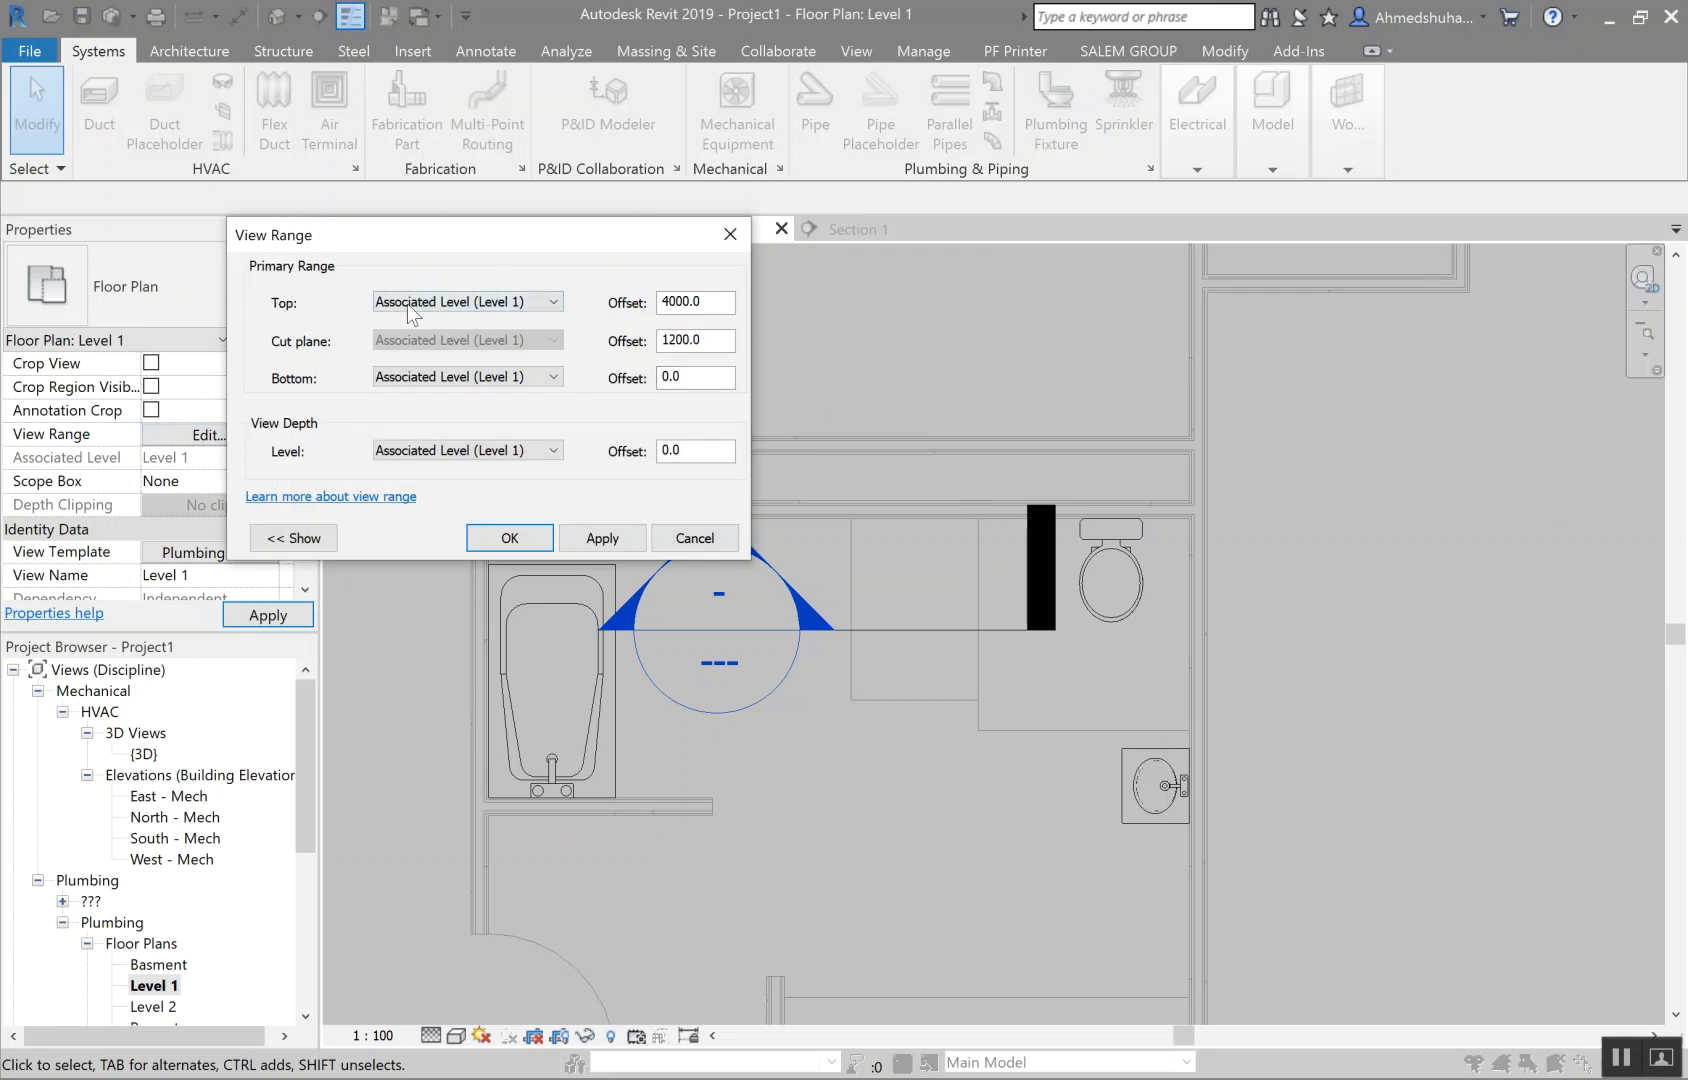
pyautogui.click(728, 302)
pyautogui.doubleClick(710, 316)
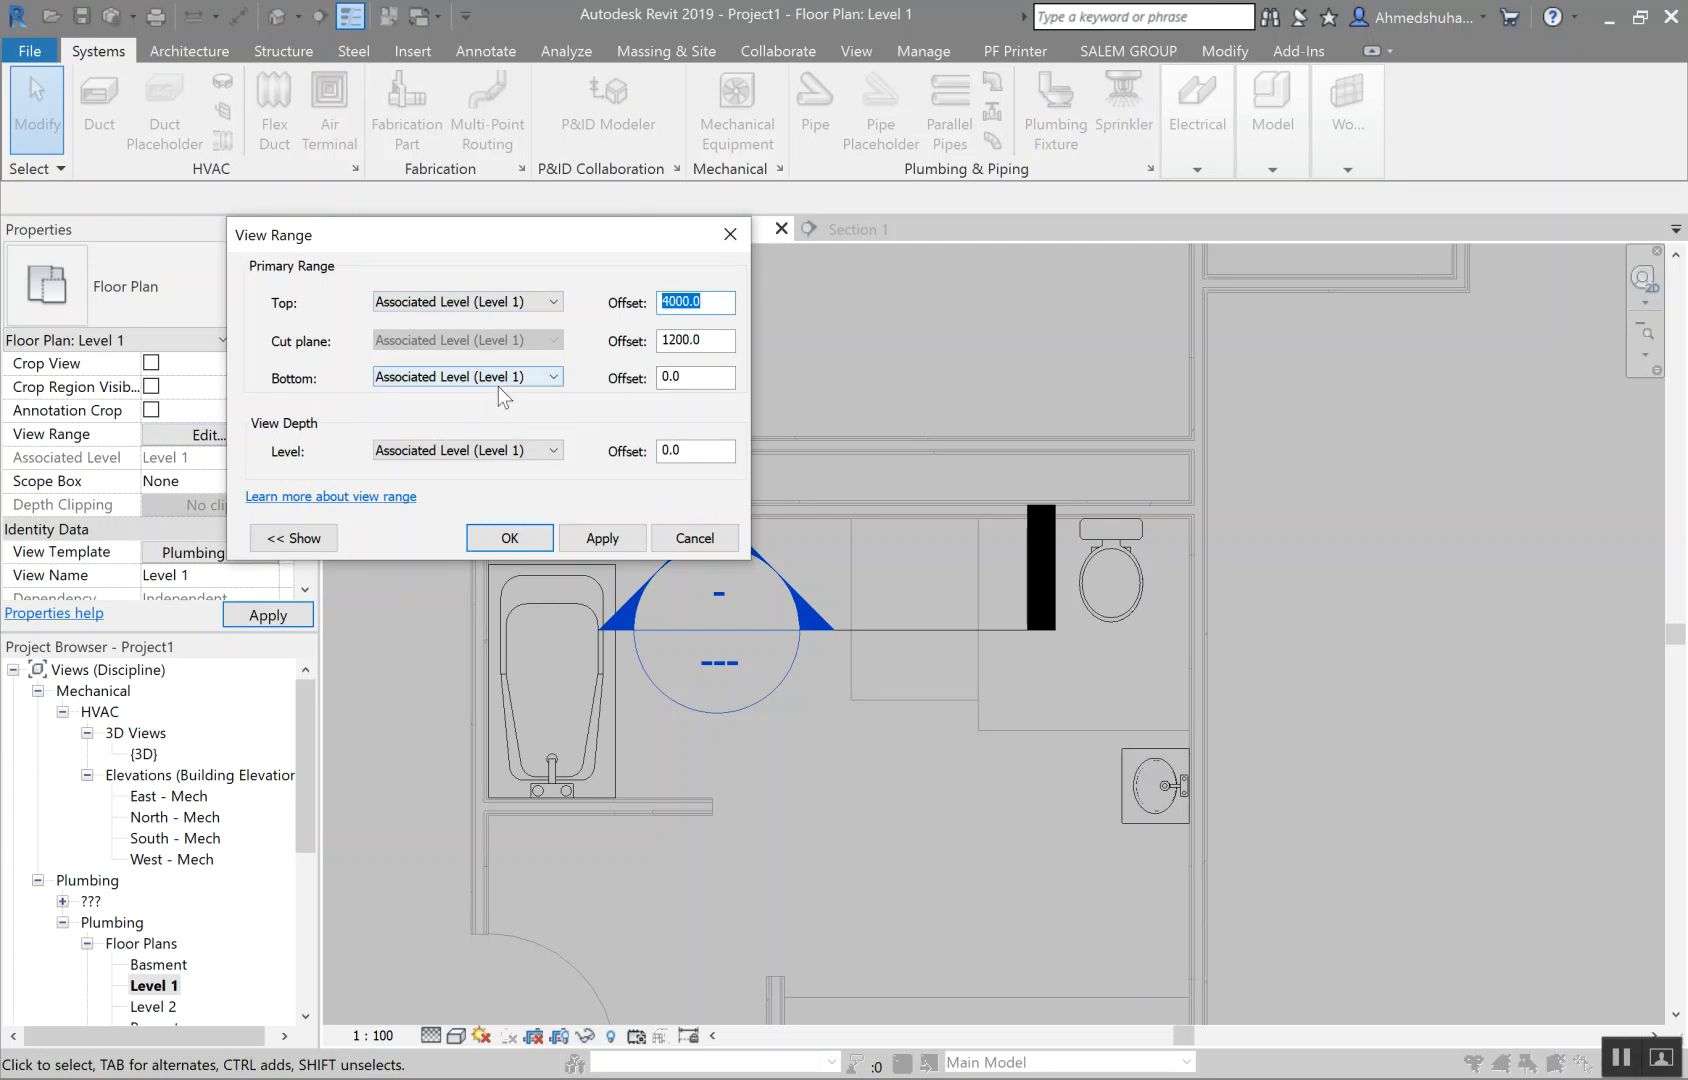
pyautogui.click(662, 452)
pyautogui.doubleClick(665, 451)
pyautogui.write('-1')
pyautogui.click(512, 537)
pyautogui.scroll(3, 874, 586)
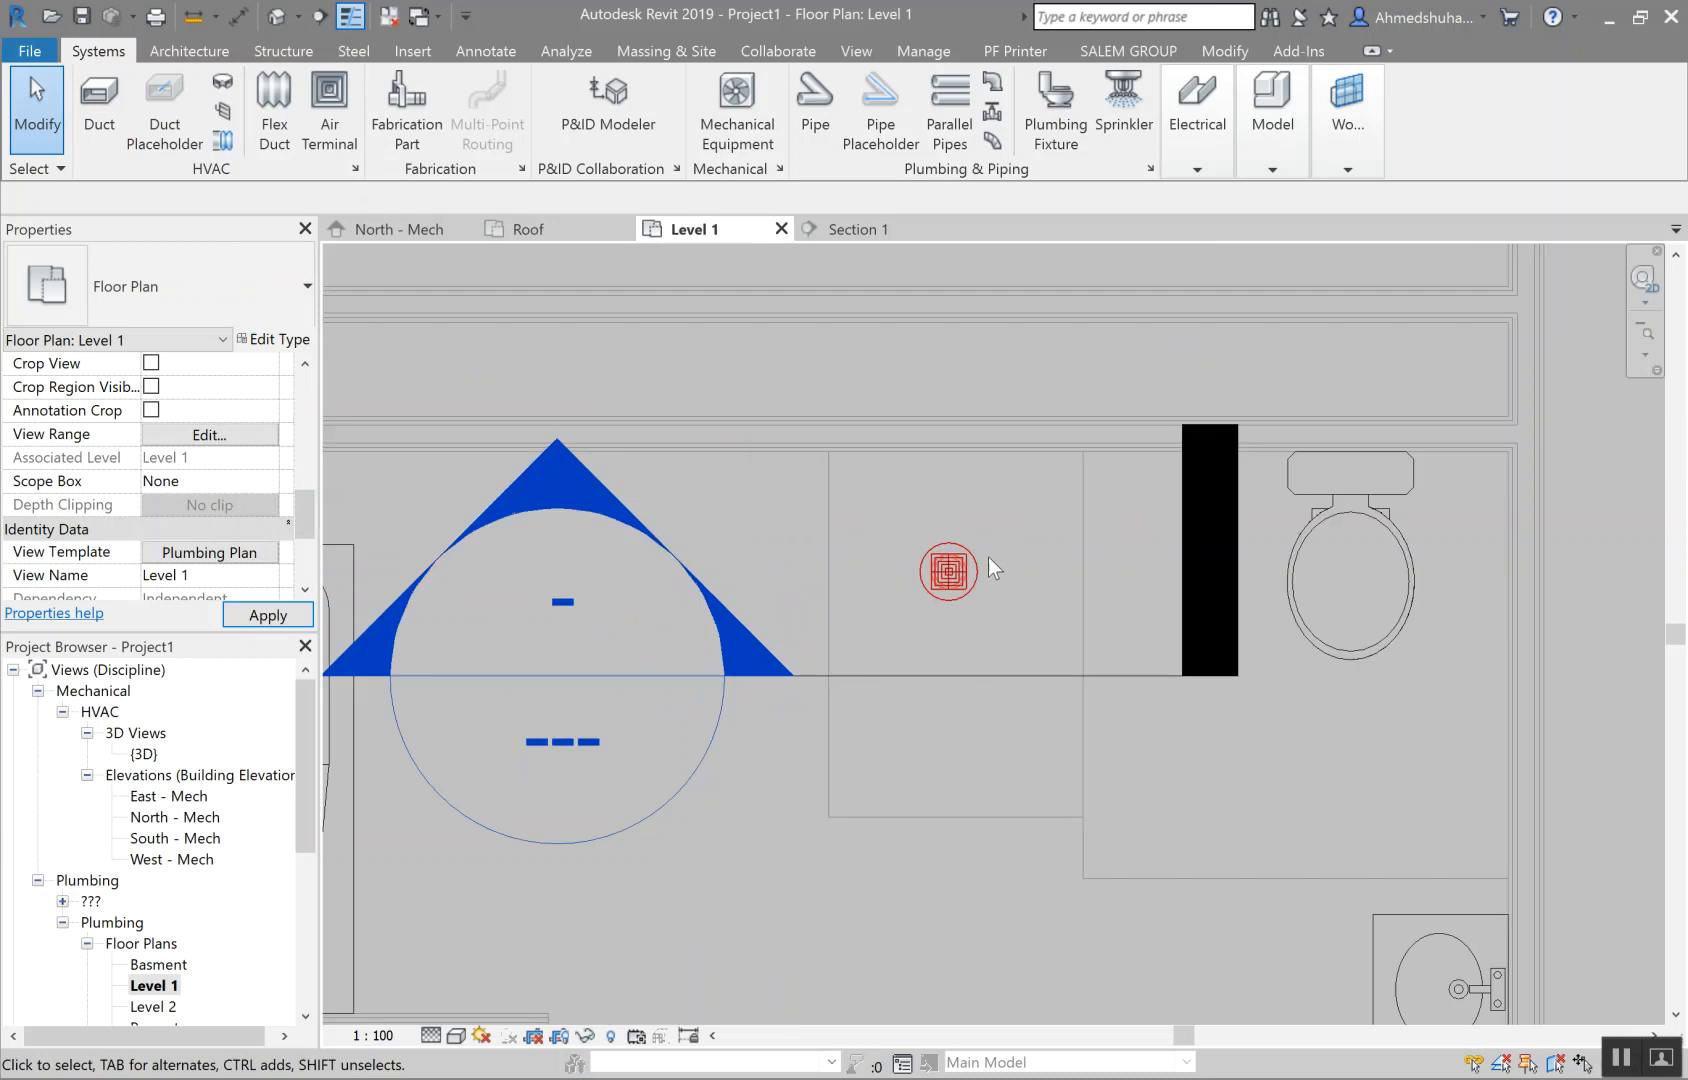
# Step: Look over the restroom fixtures on the plan, and select the wall-hung urinal to check its connector sizes
pyautogui.scroll(-5, 960, 590)
pyautogui.moveTo(987, 700); pyautogui.dragTo(722, 597, button='middle')
pyautogui.scroll(-1, 853, 702)
pyautogui.moveTo(920, 769); pyautogui.dragTo(1083, 697, button='middle')
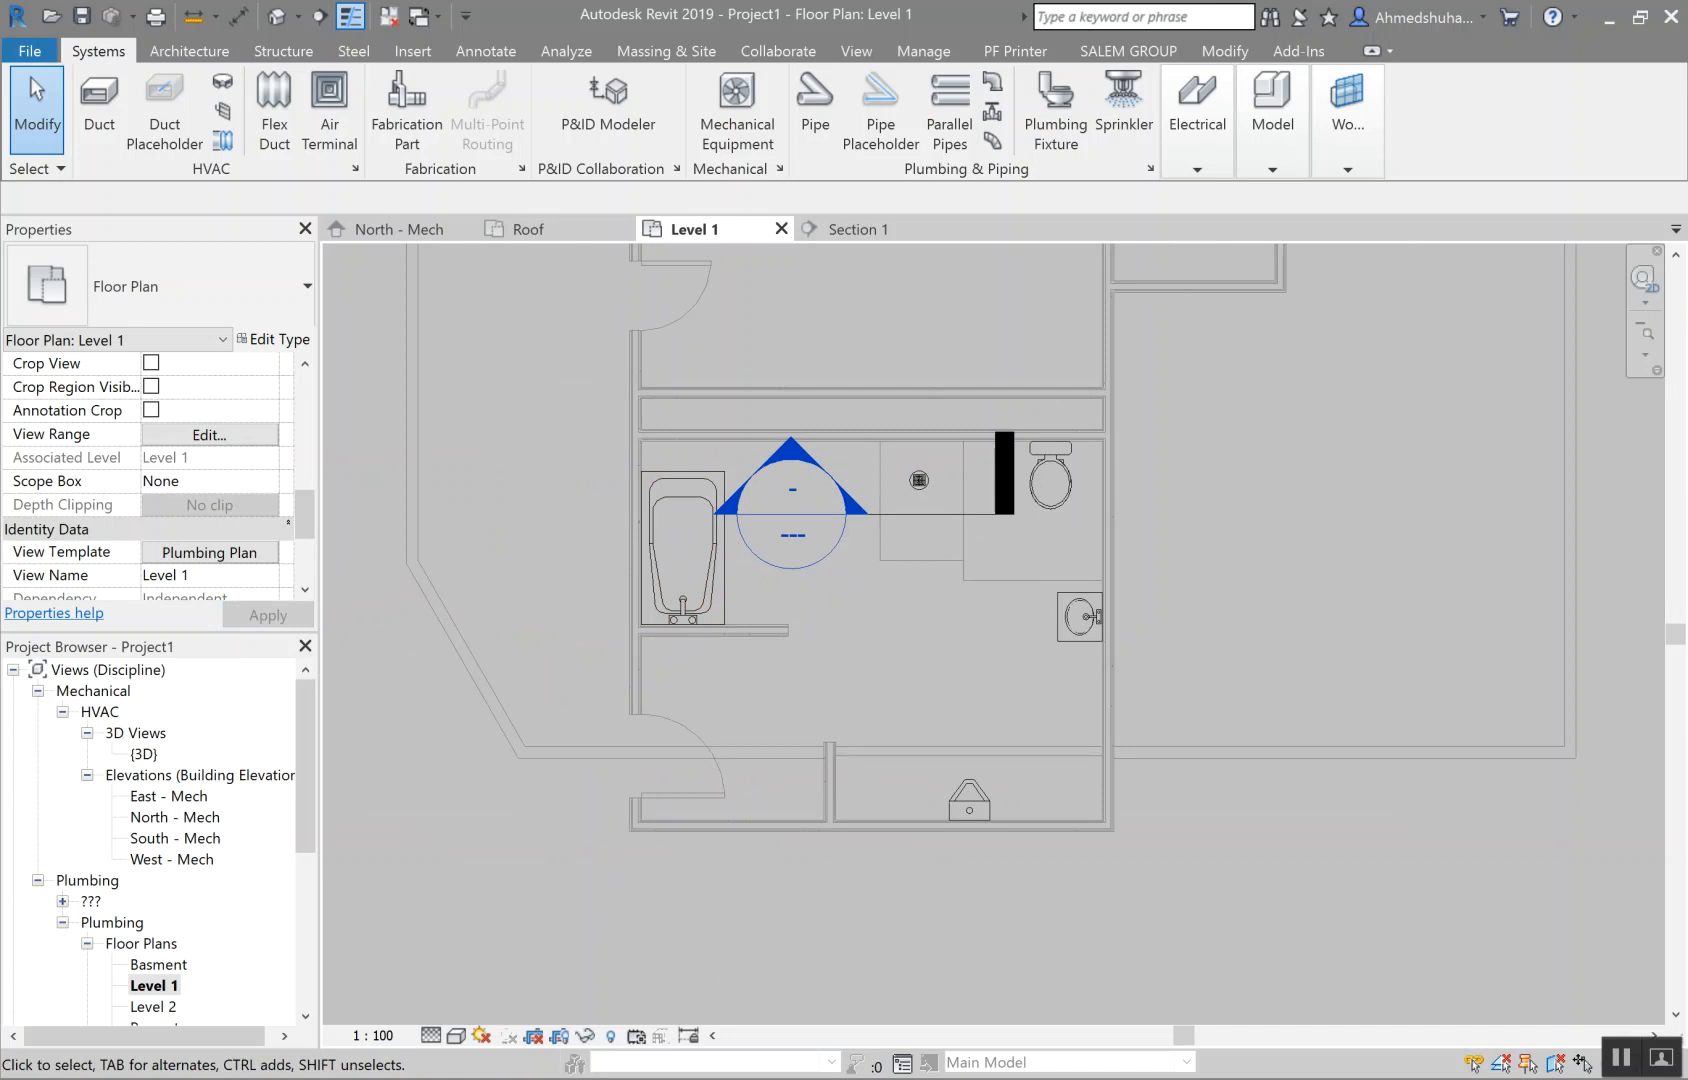
pyautogui.scroll(3, 980, 460)
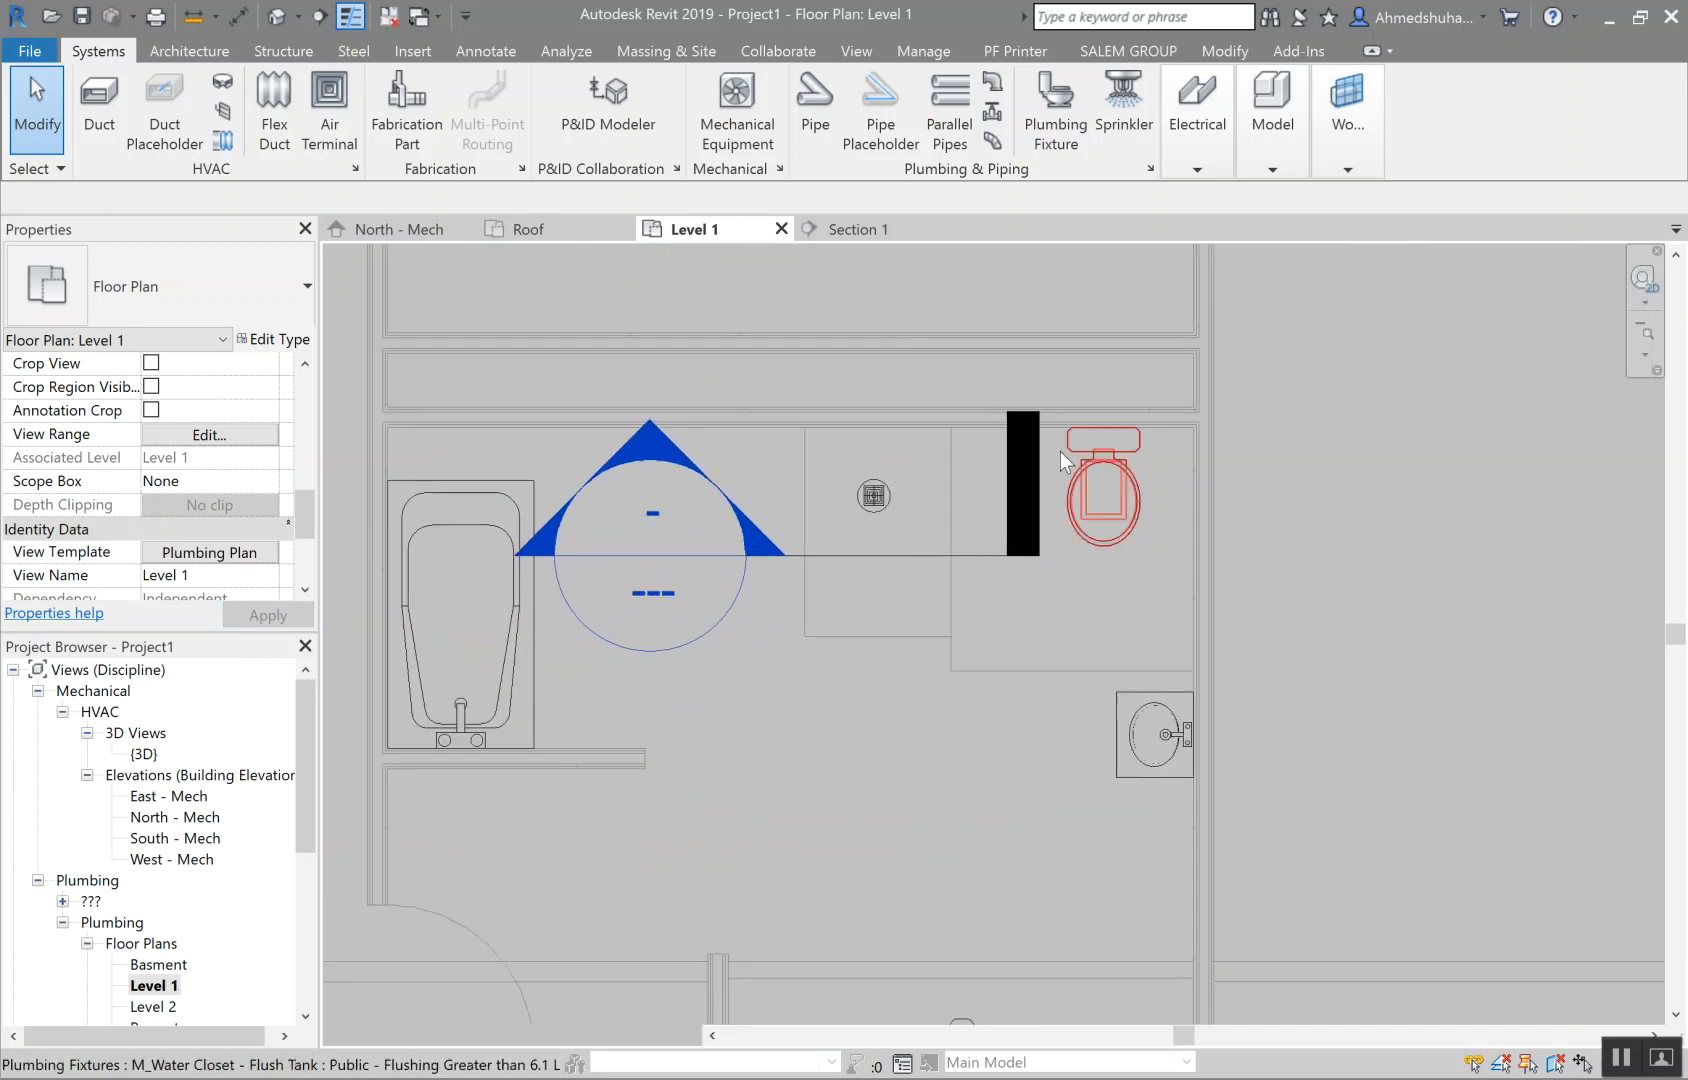
pyautogui.scroll(-2, 1106, 496)
pyautogui.moveTo(1121, 618); pyautogui.dragTo(1043, 535, button='middle')
pyautogui.scroll(4, 943, 885)
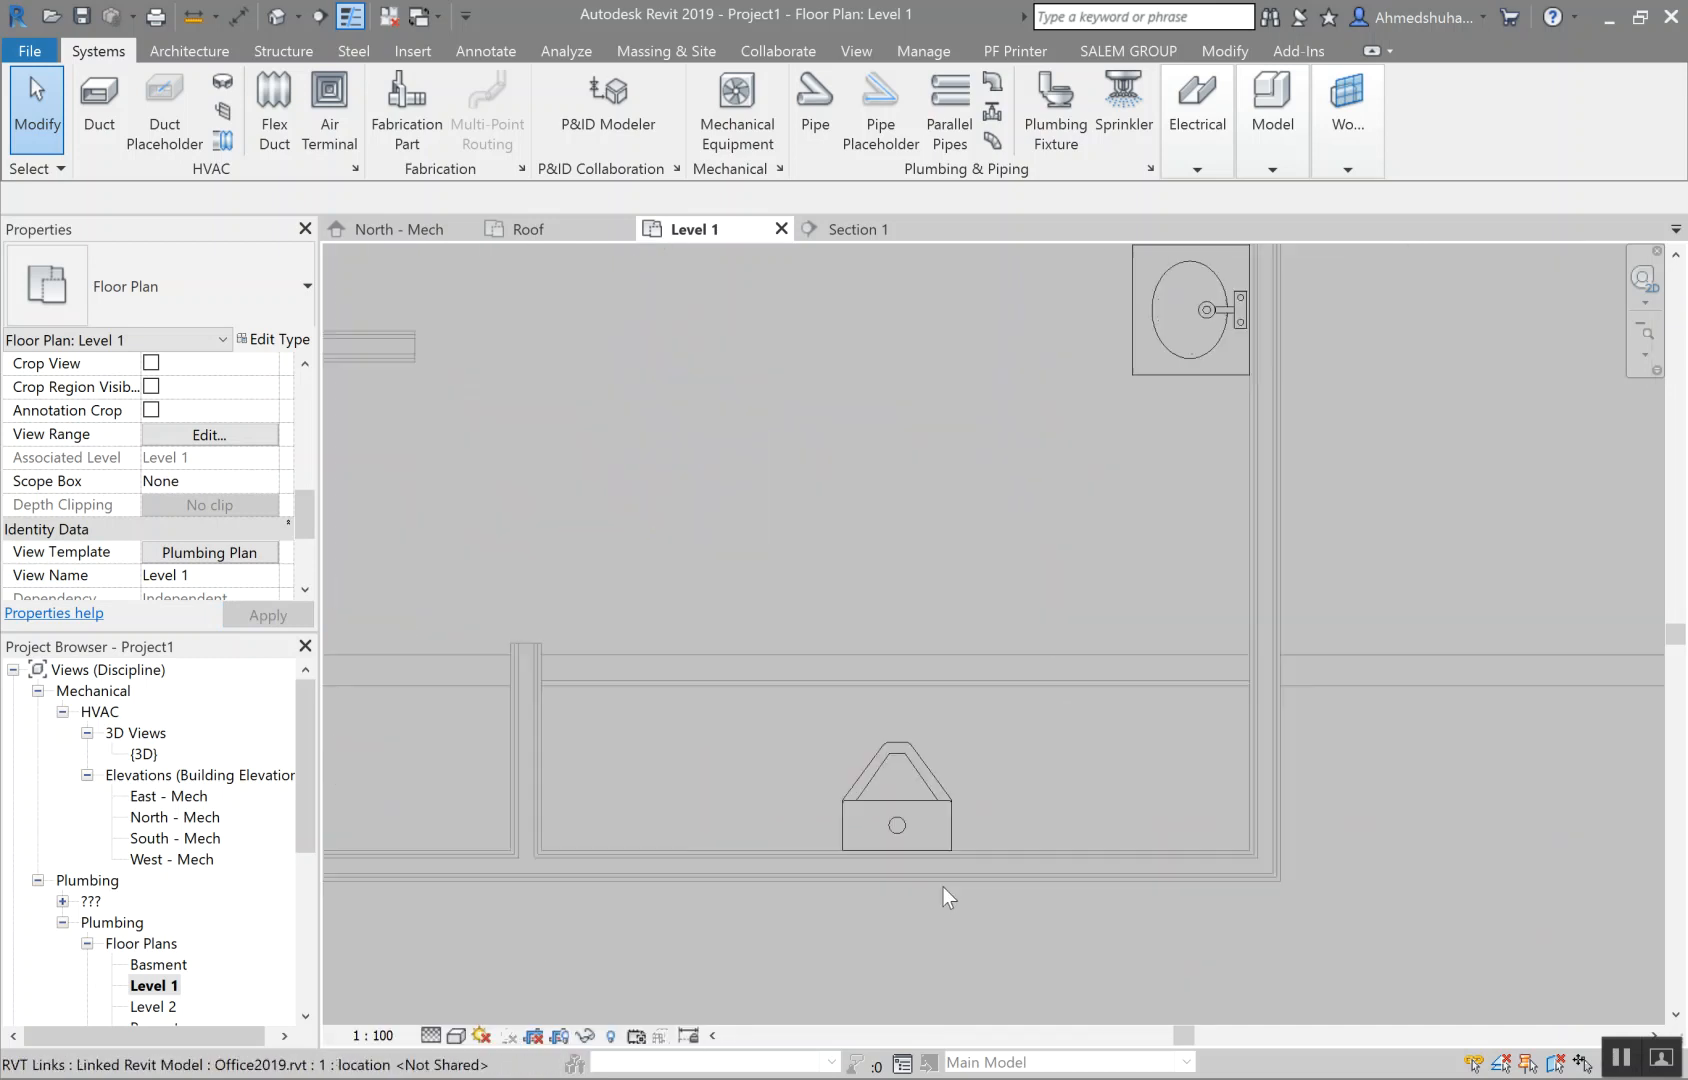
pyautogui.click(851, 748)
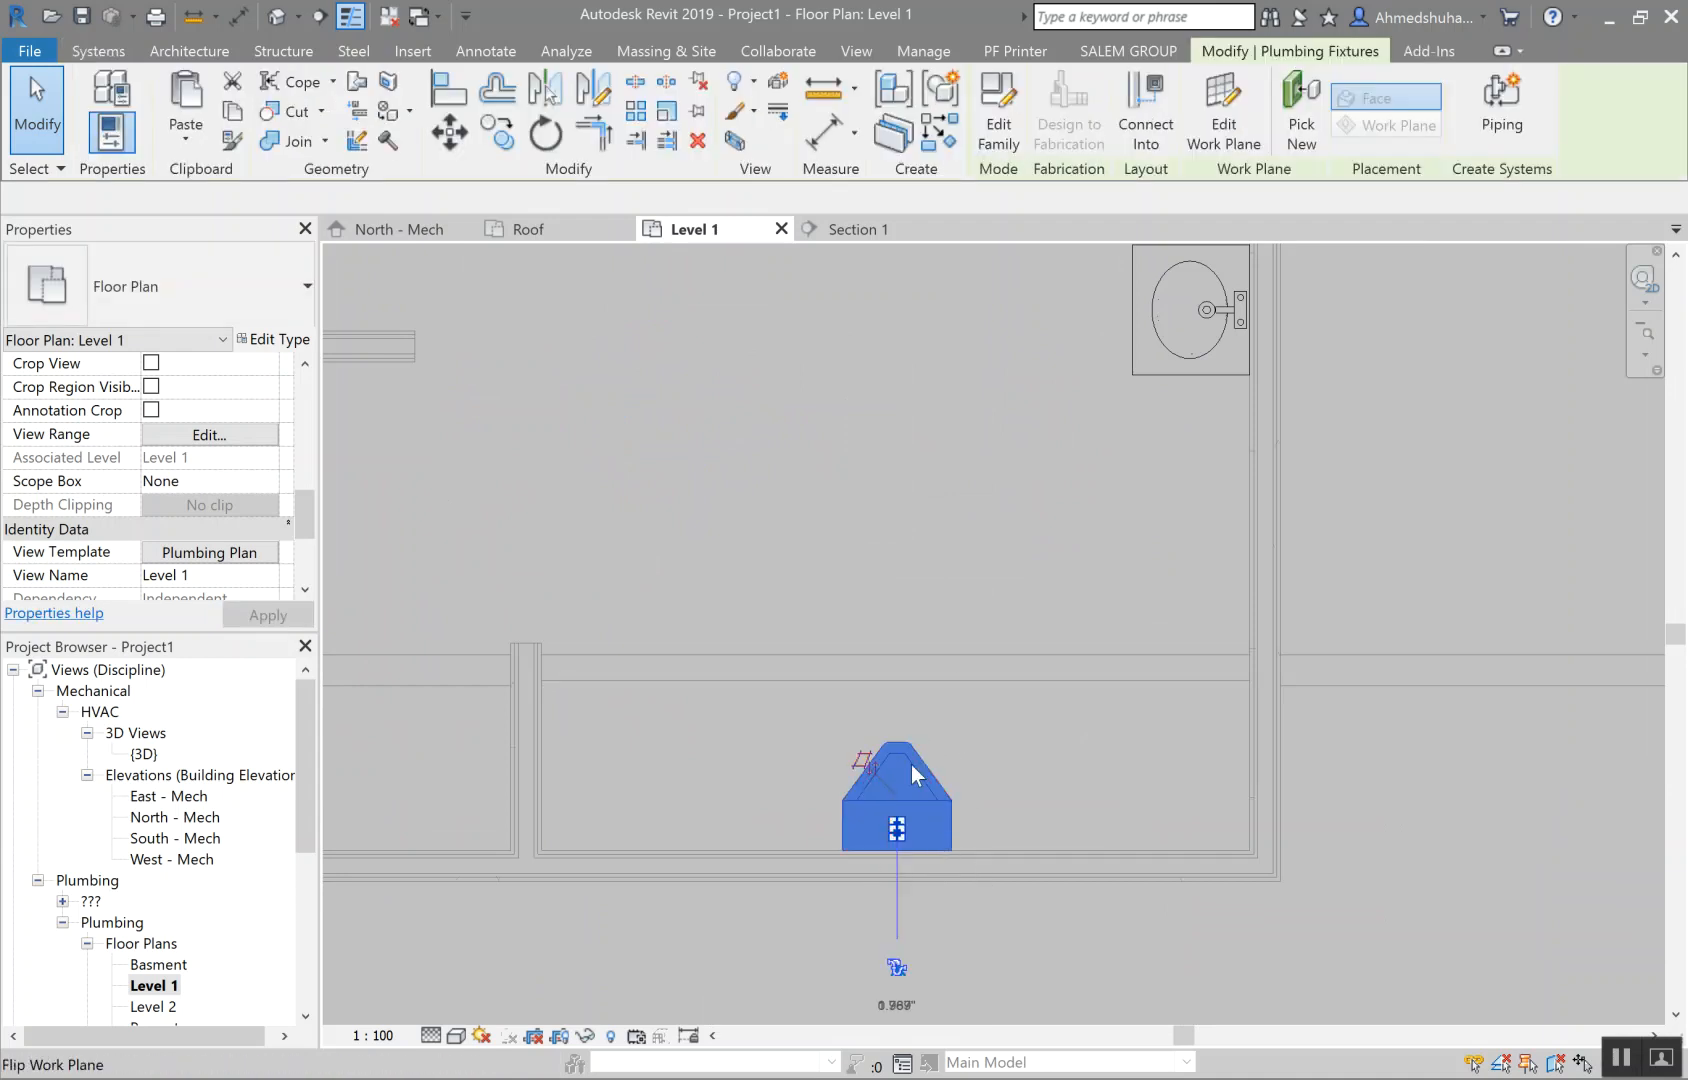
pyautogui.scroll(-2, 911, 764)
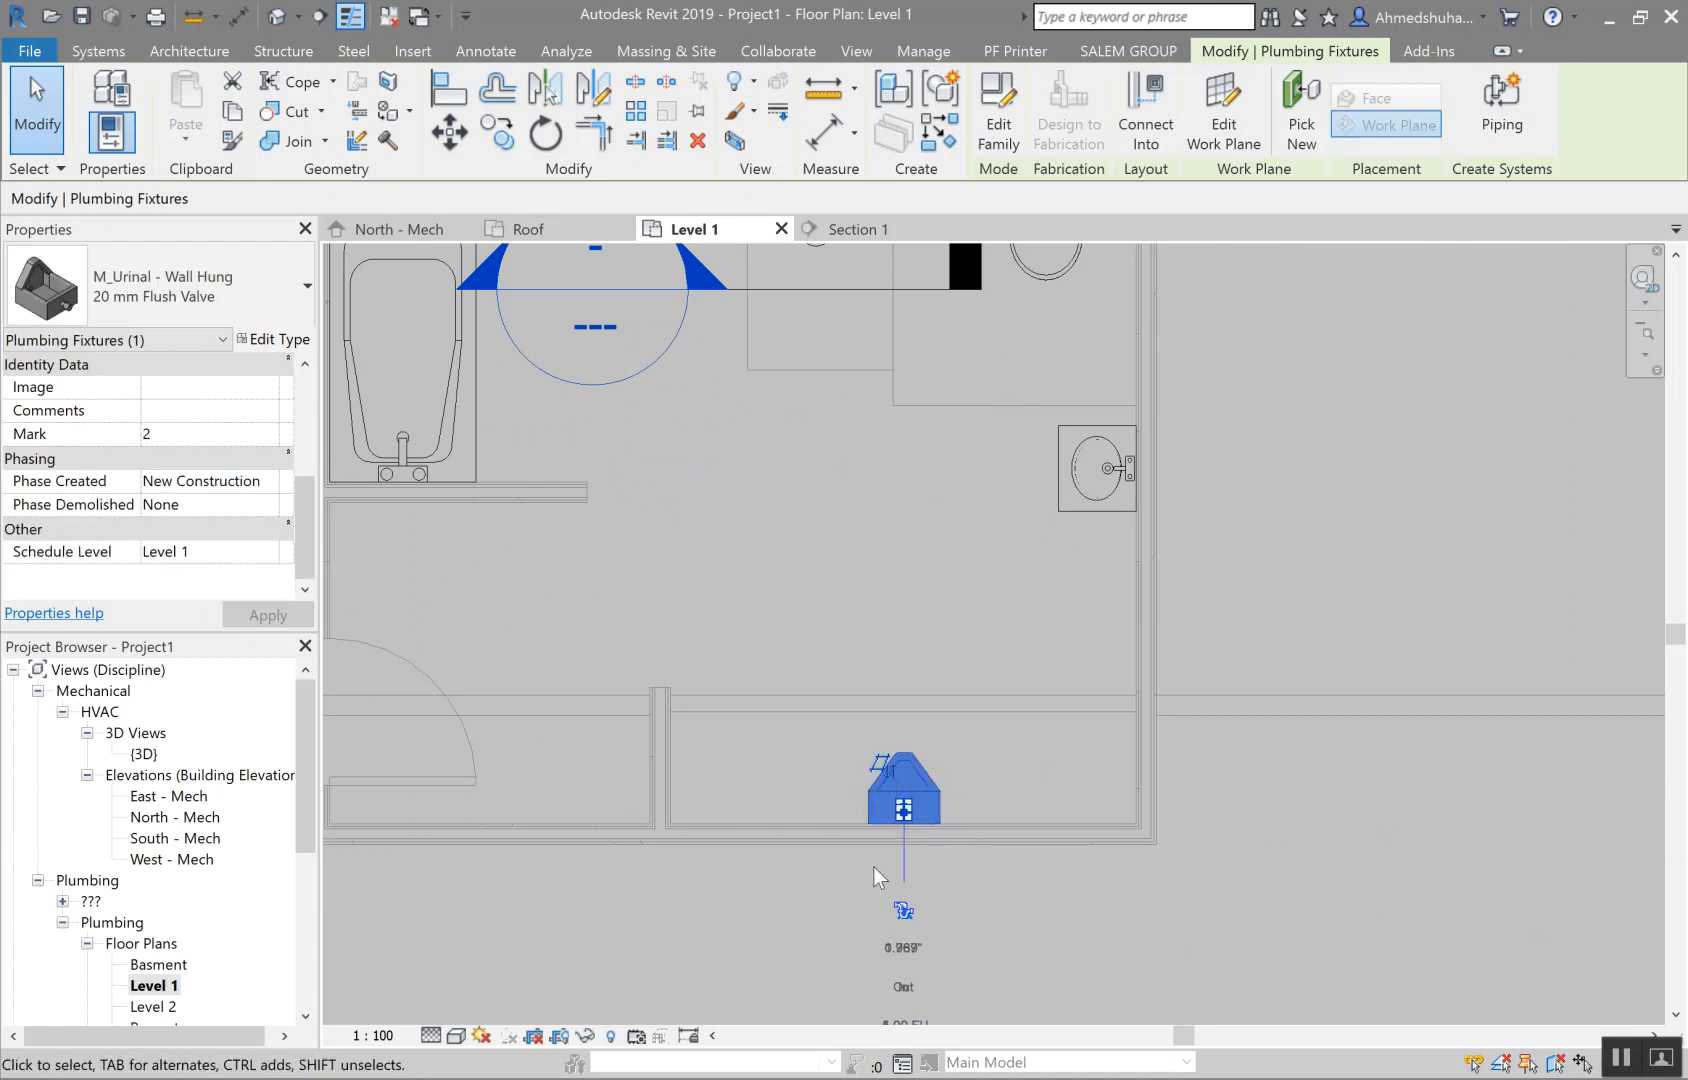
# Step: Set the wall-hung urinal type's Sanitary Diameter to 2" and Cold Water Diameter to 0.75"
pyautogui.click(298, 342)
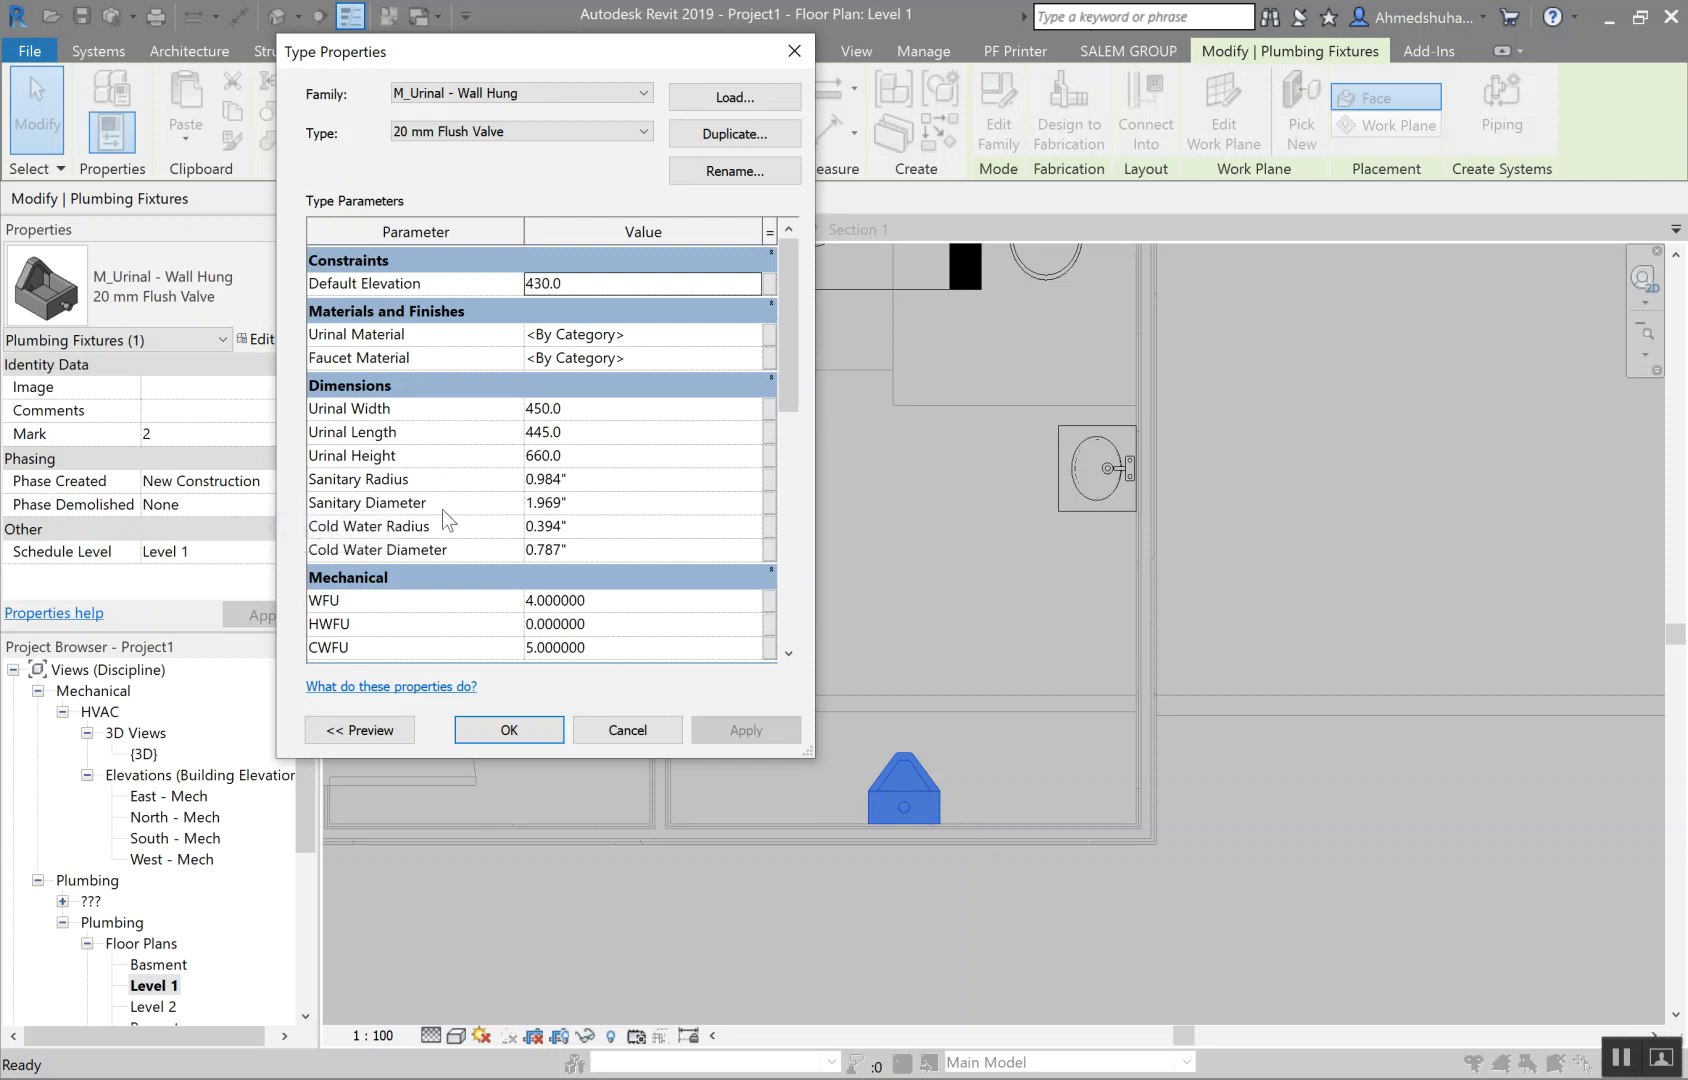
pyautogui.click(583, 504)
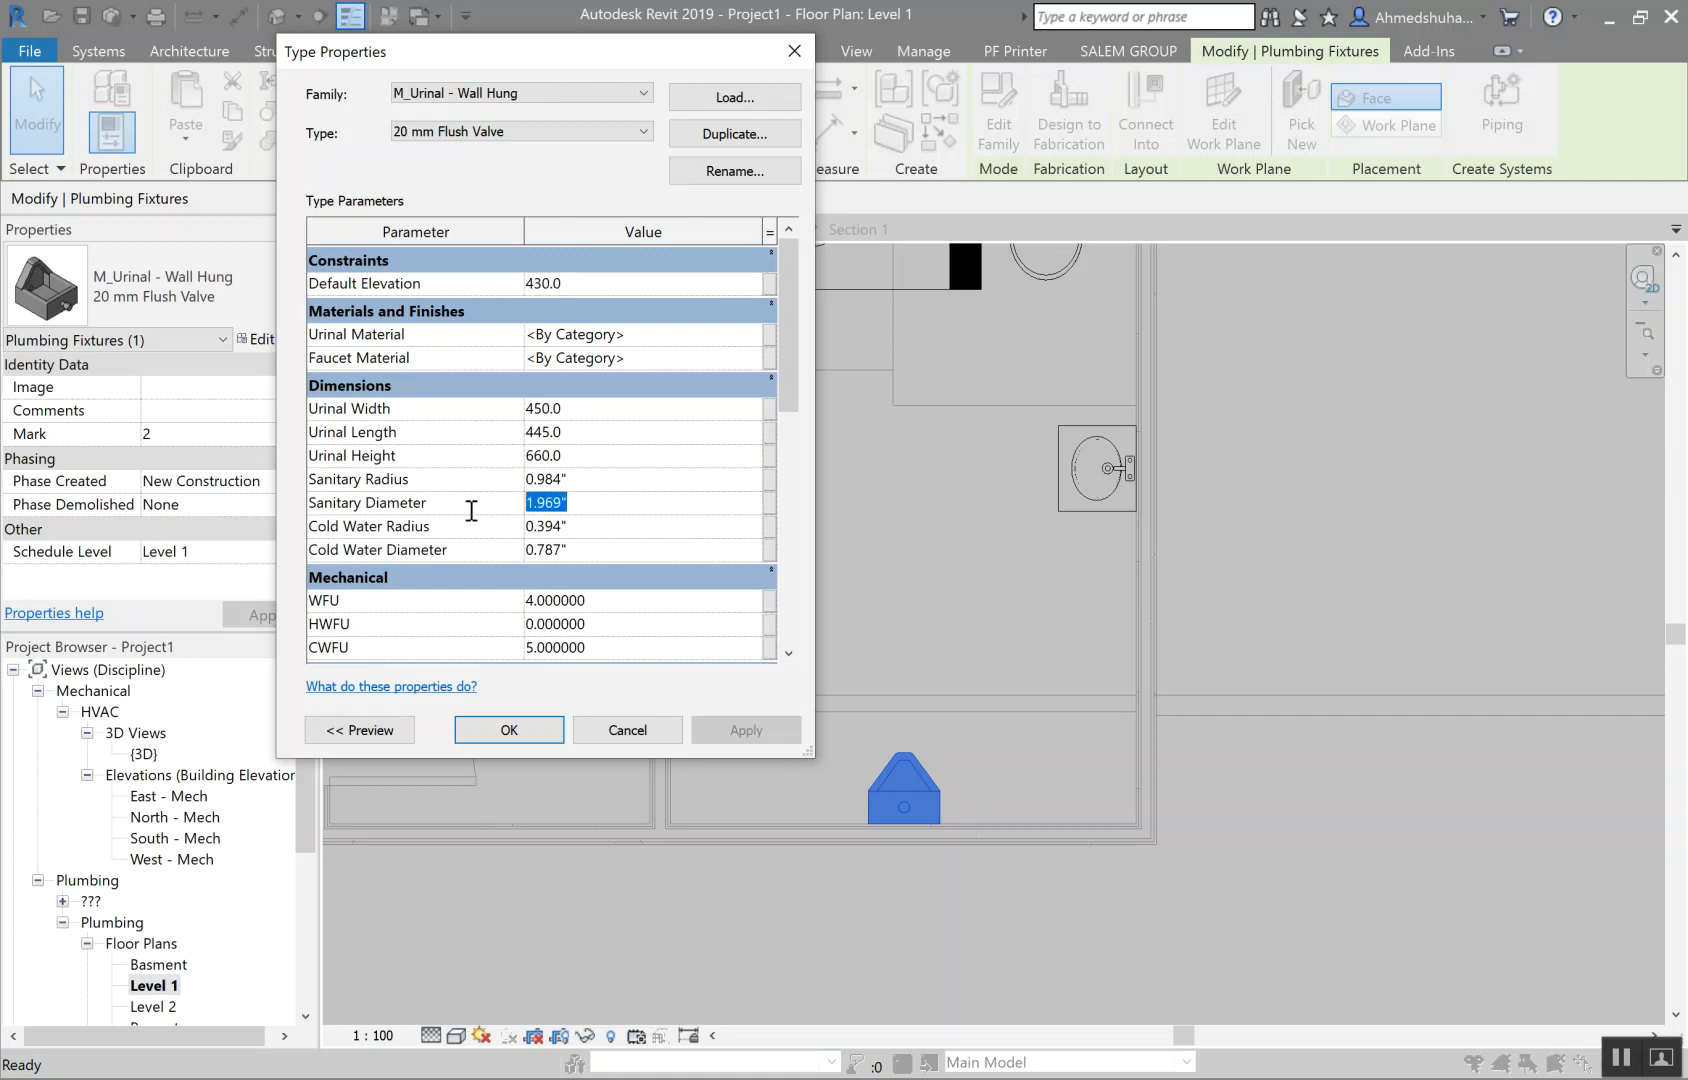
pyautogui.write('2')
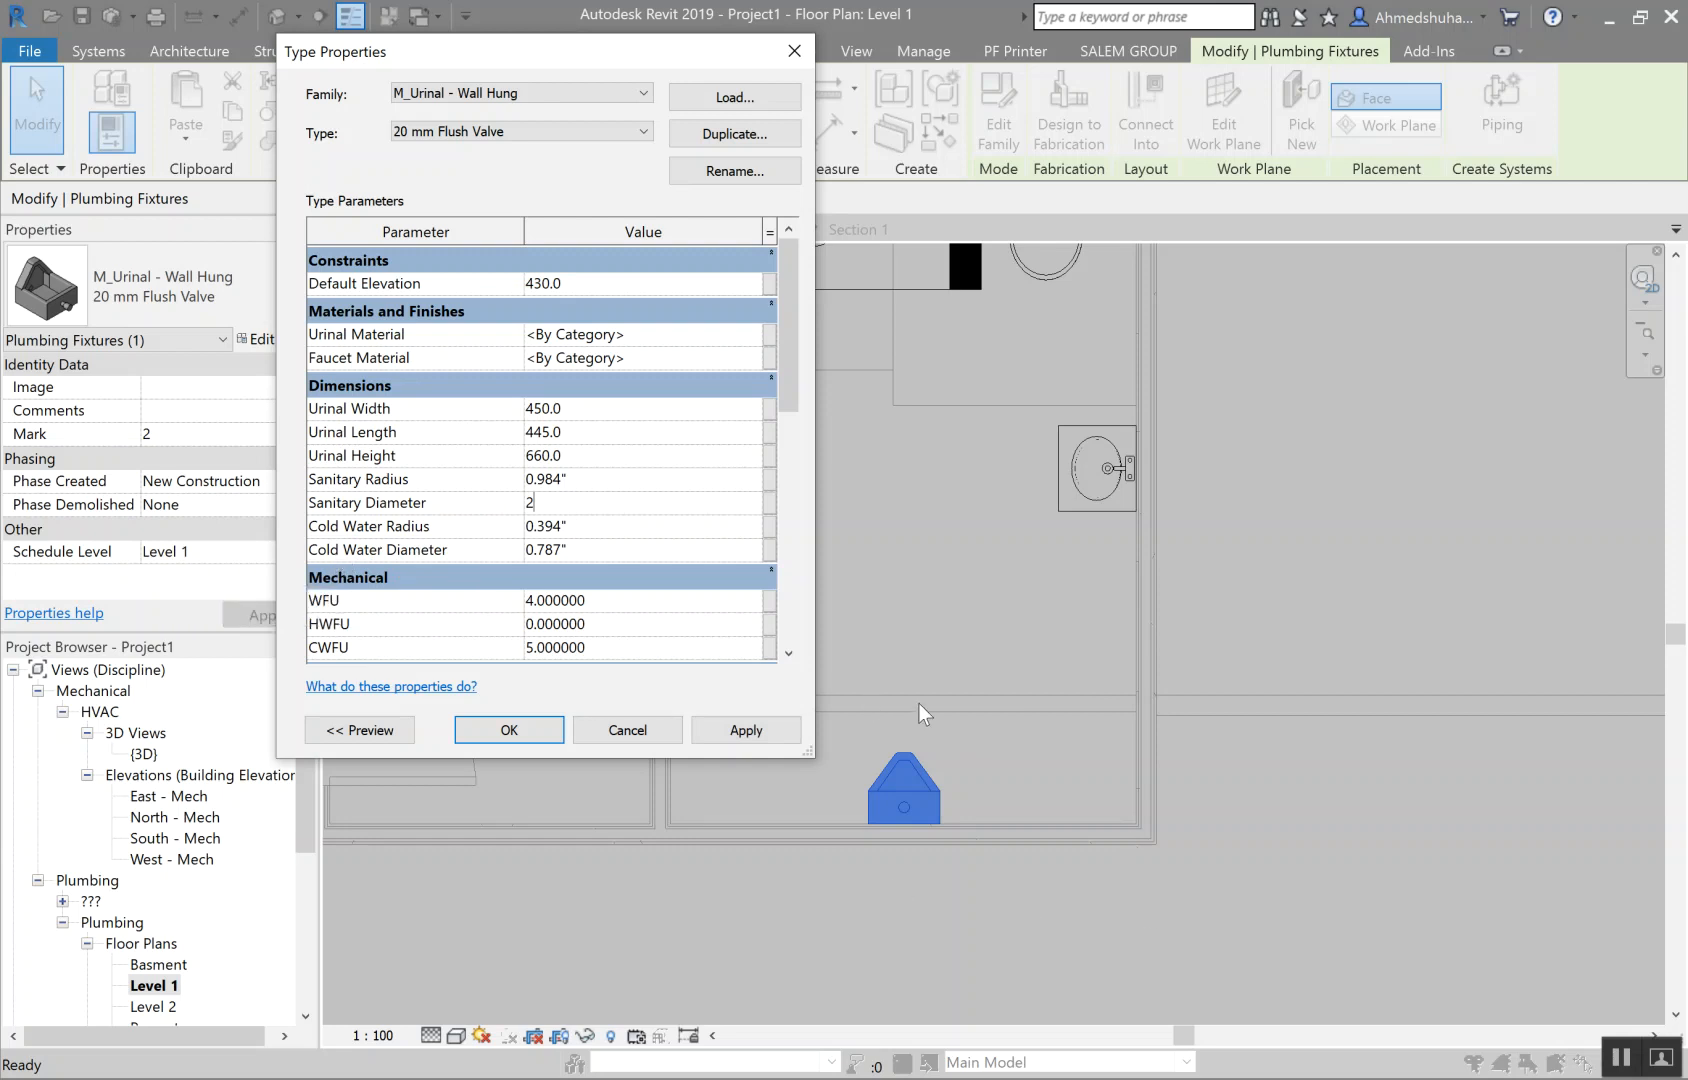
pyautogui.click(593, 549)
pyautogui.write('0')
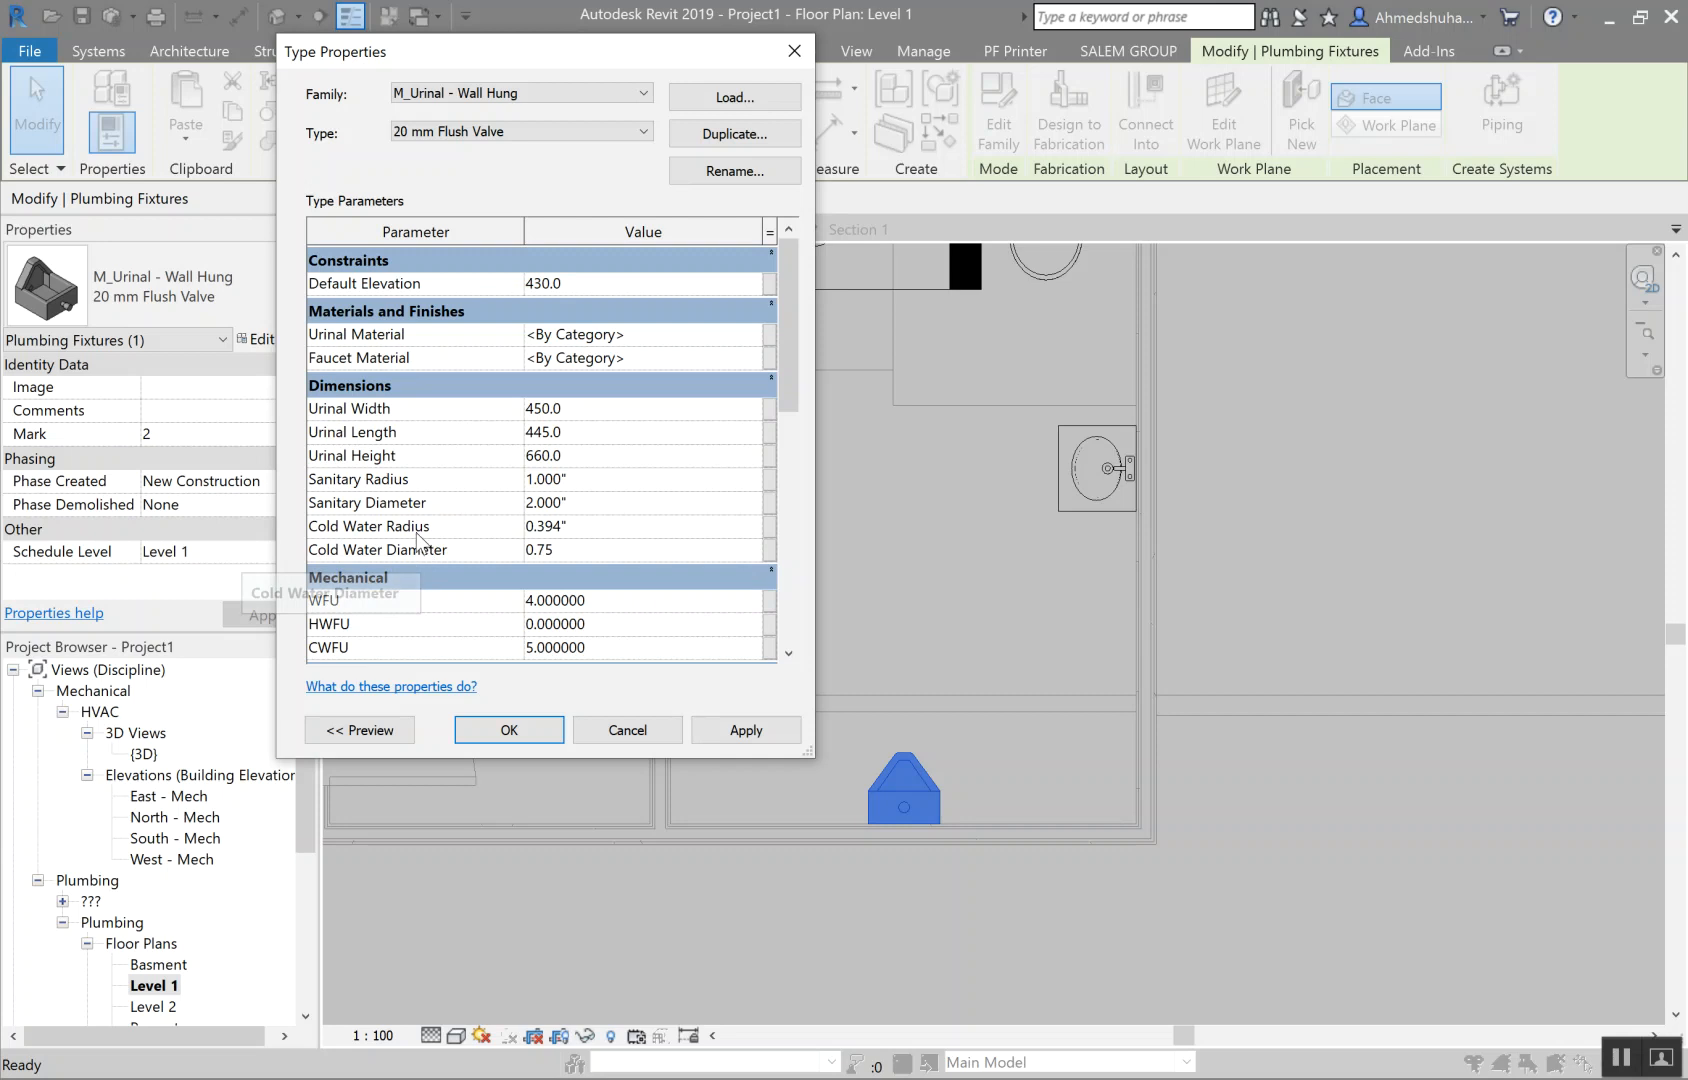
pyautogui.click(594, 486)
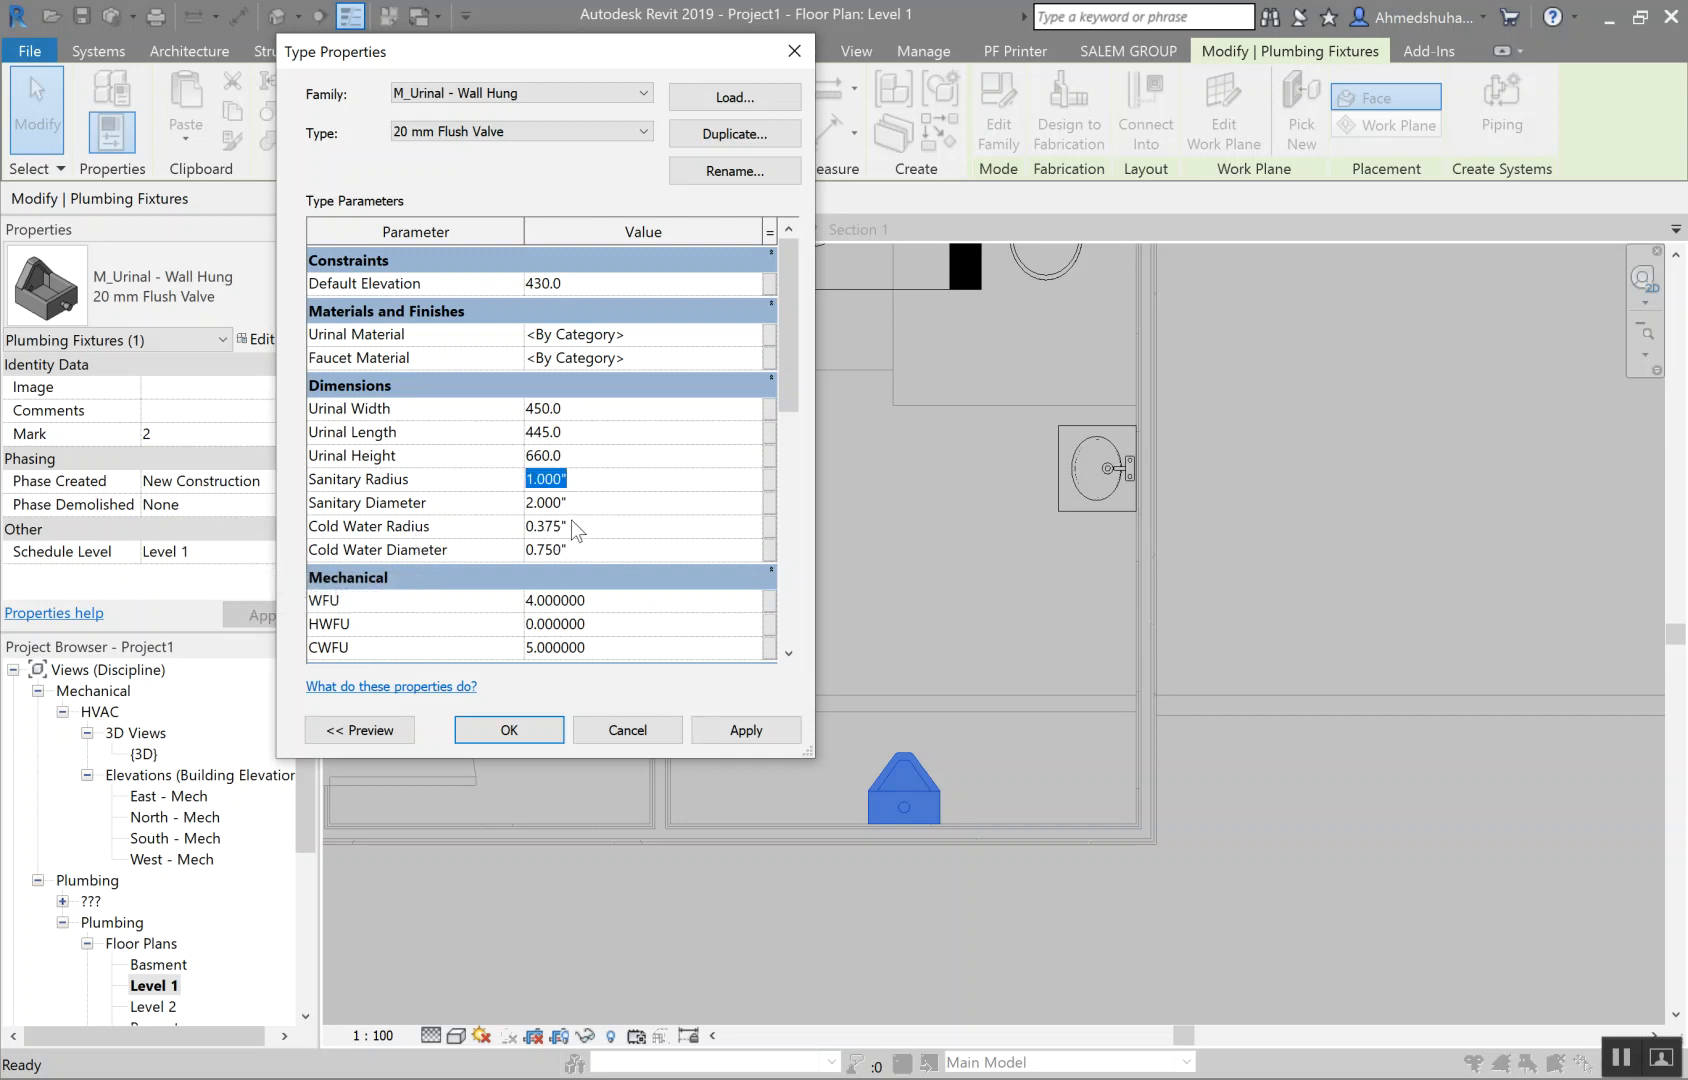
pyautogui.click(572, 521)
pyautogui.moveTo(566, 529); pyautogui.dragTo(519, 547)
pyautogui.click(507, 731)
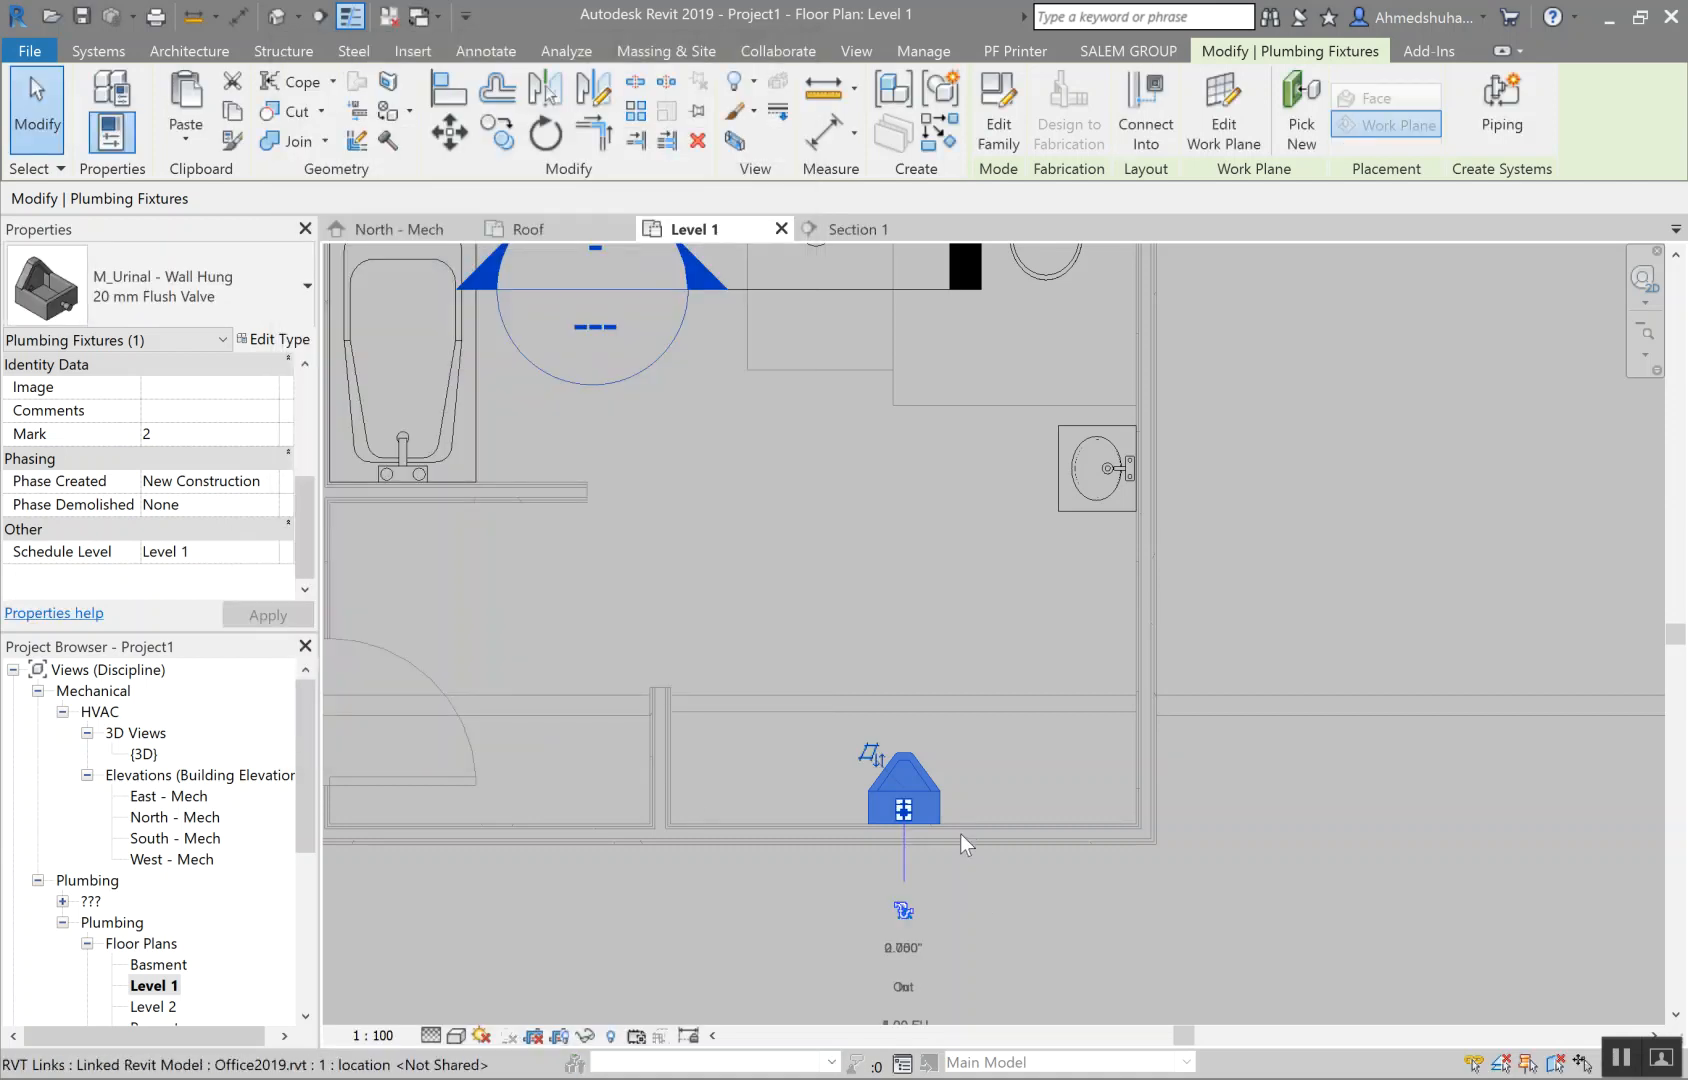
pyautogui.scroll(3, 960, 833)
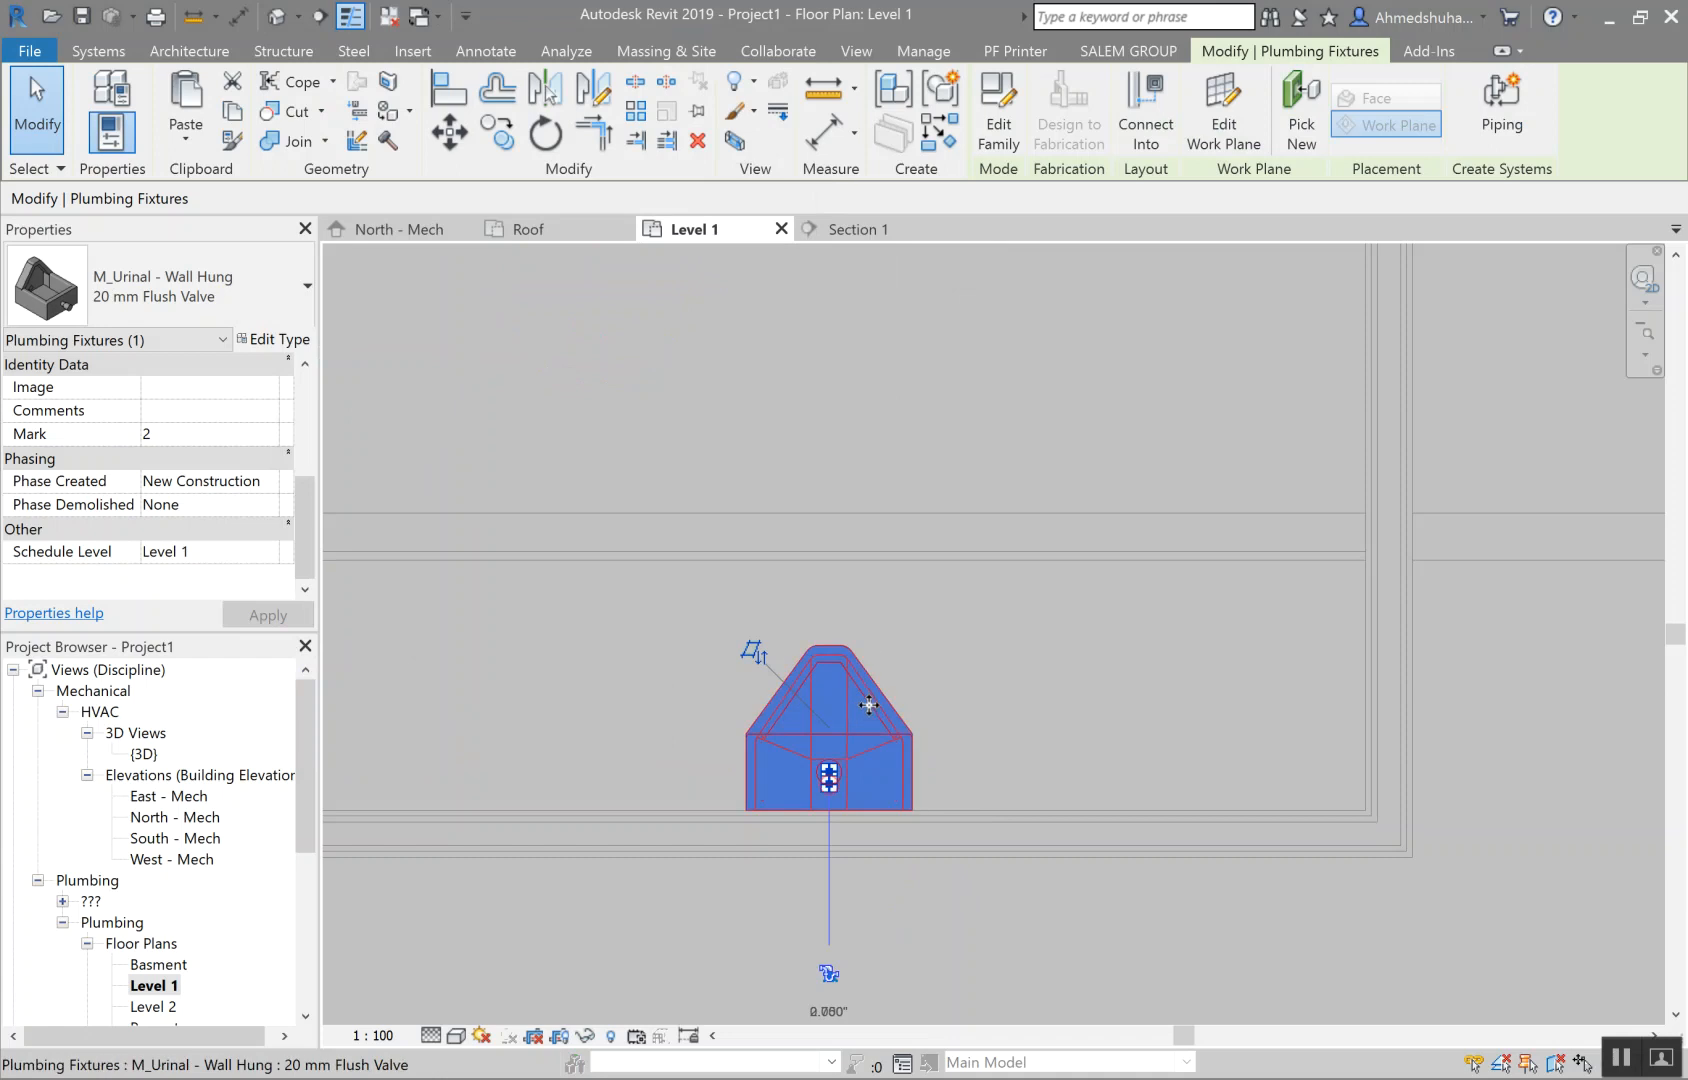
pyautogui.scroll(-2, 867, 700)
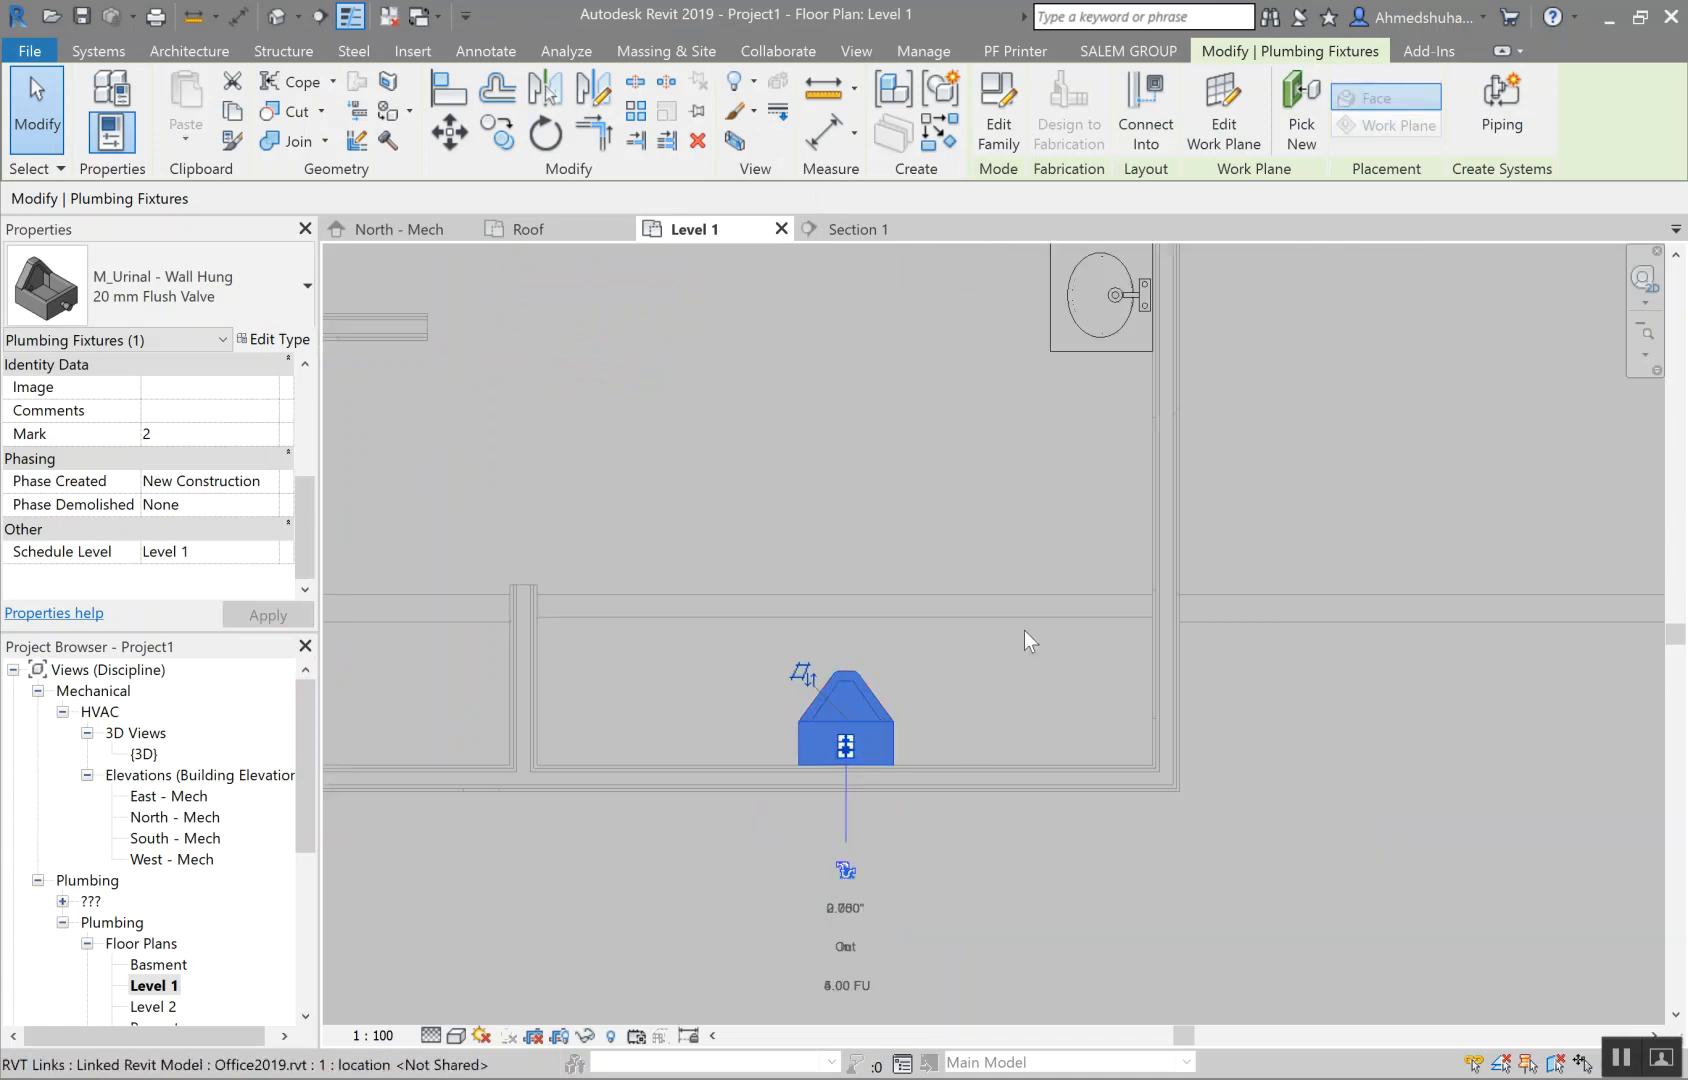
# Step: Edit the oval lavatory's type and set its Sanitary Diameter to 1.25"
pyautogui.scroll(-1, 1023, 632)
pyautogui.scroll(3, 909, 667)
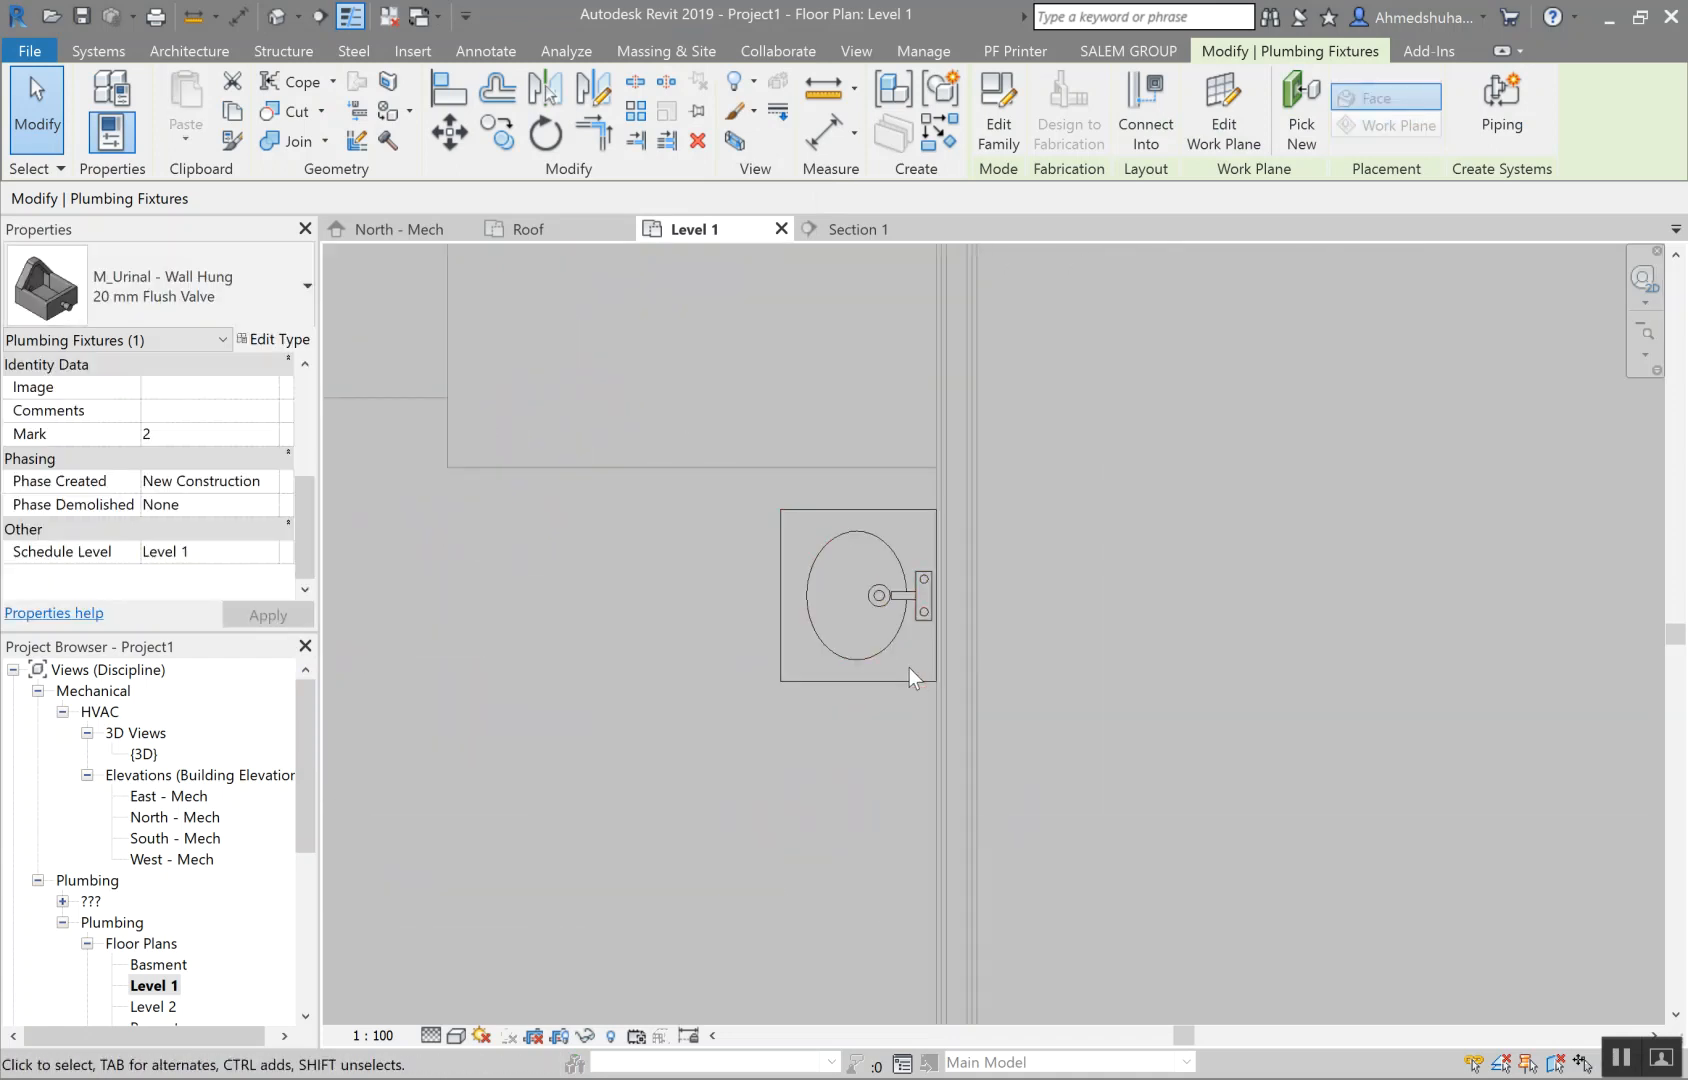
pyautogui.click(288, 344)
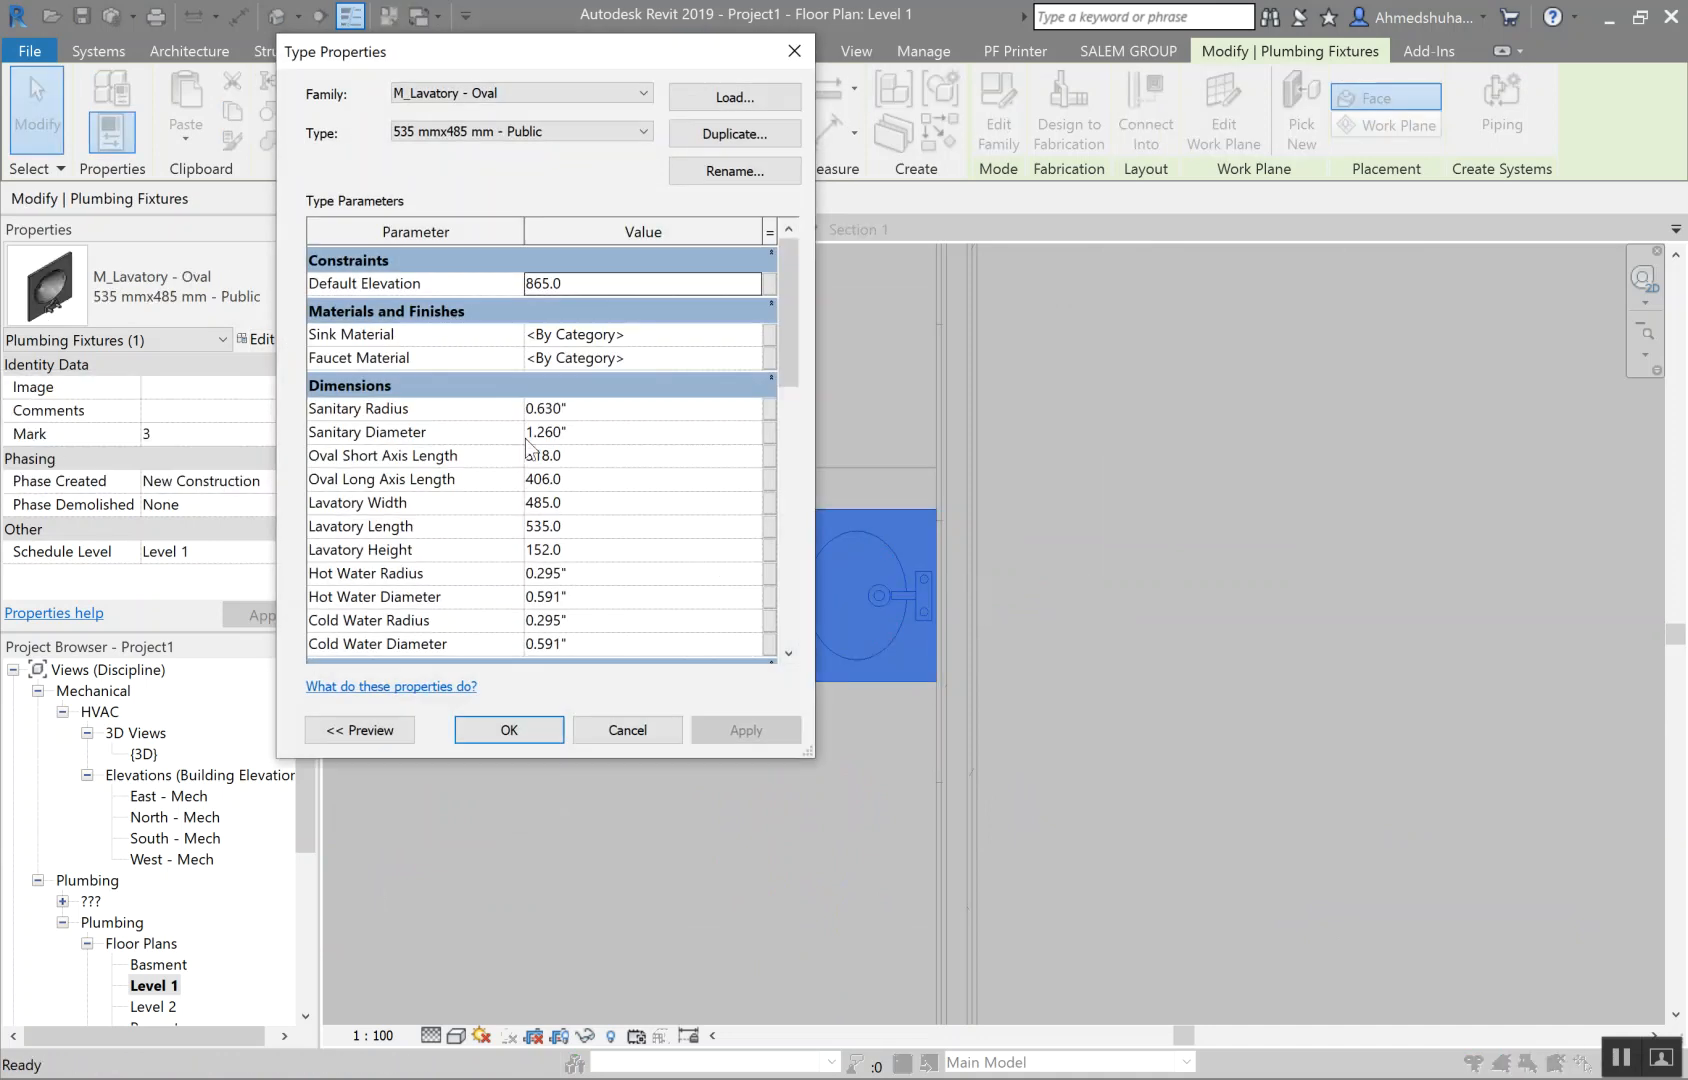
pyautogui.click(588, 431)
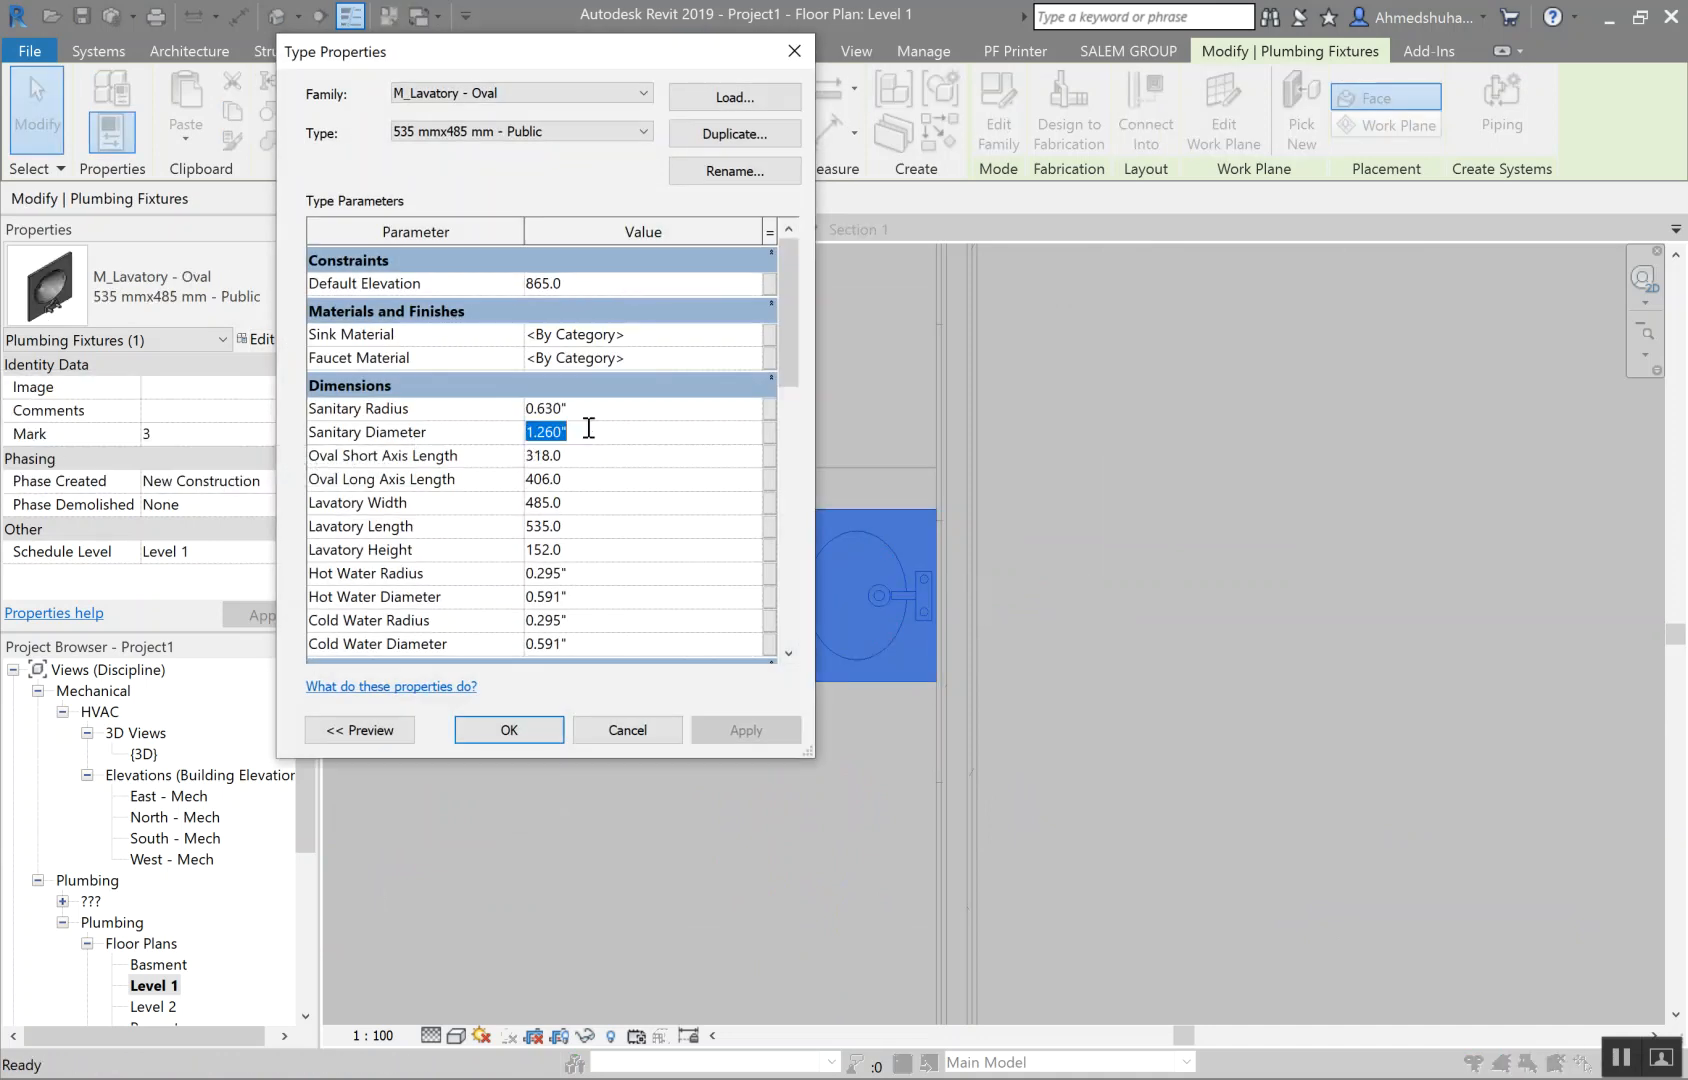
pyautogui.write('1.')
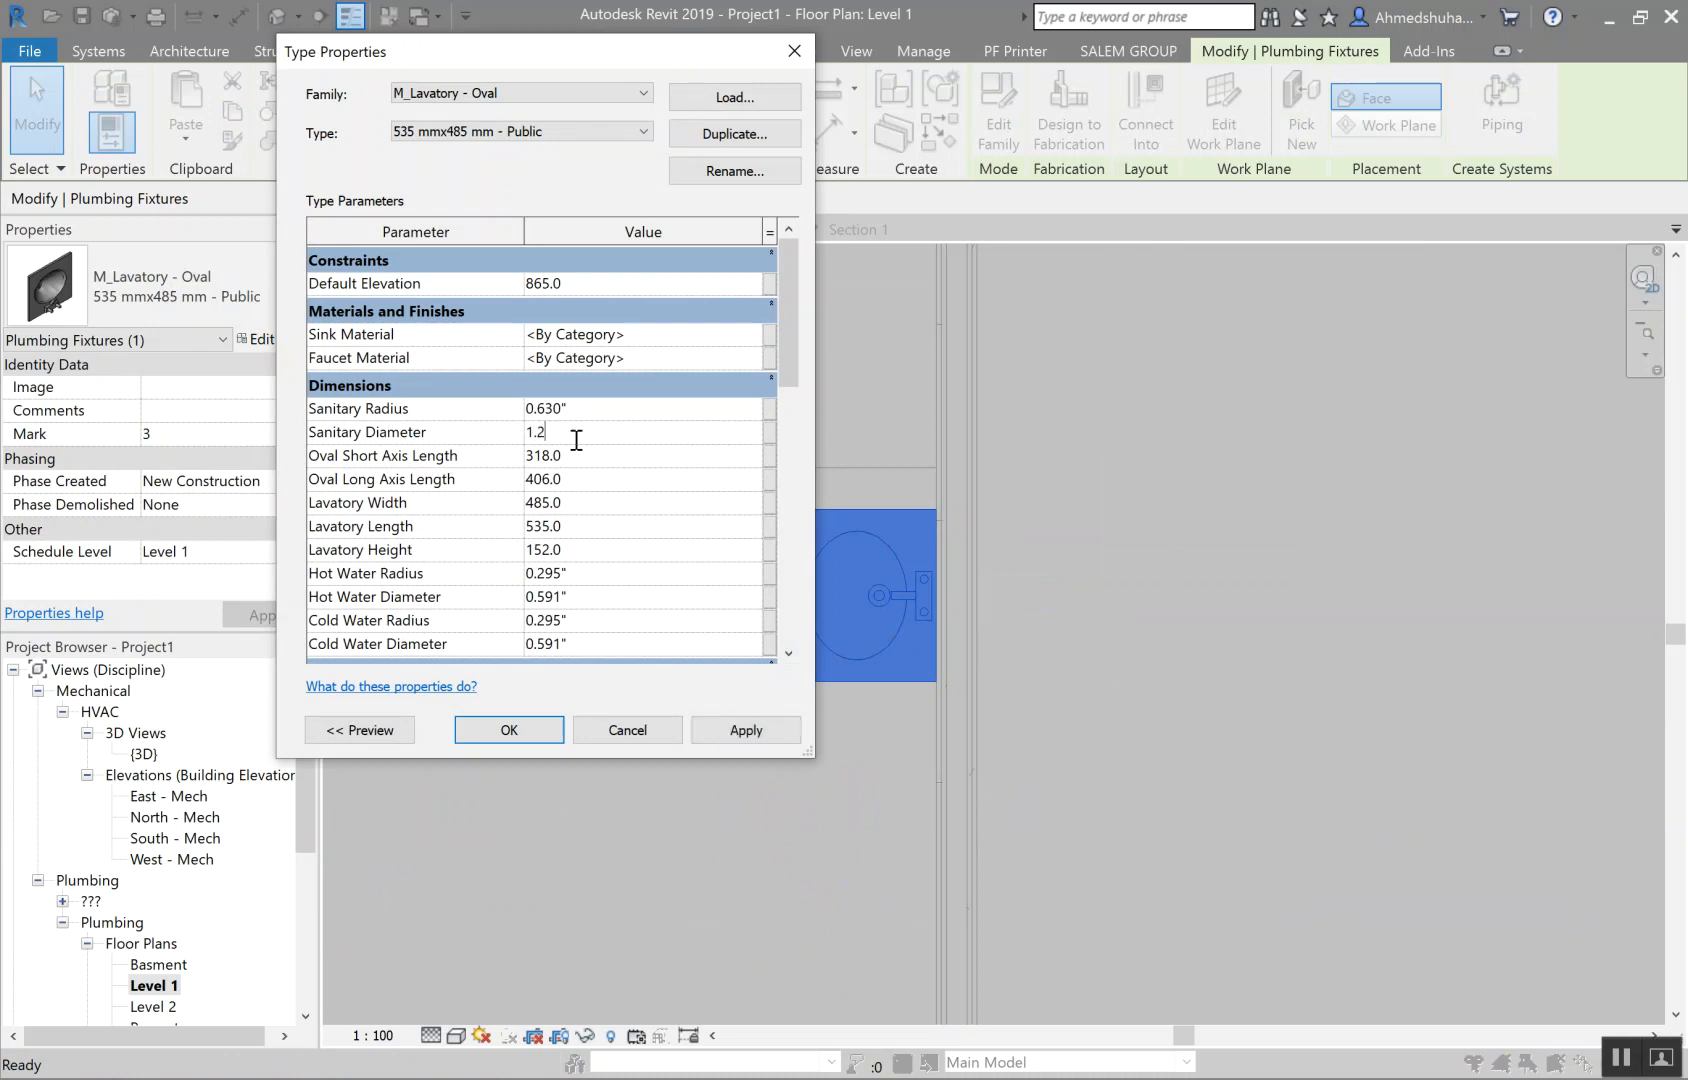
pyautogui.click(617, 524)
pyautogui.click(373, 569)
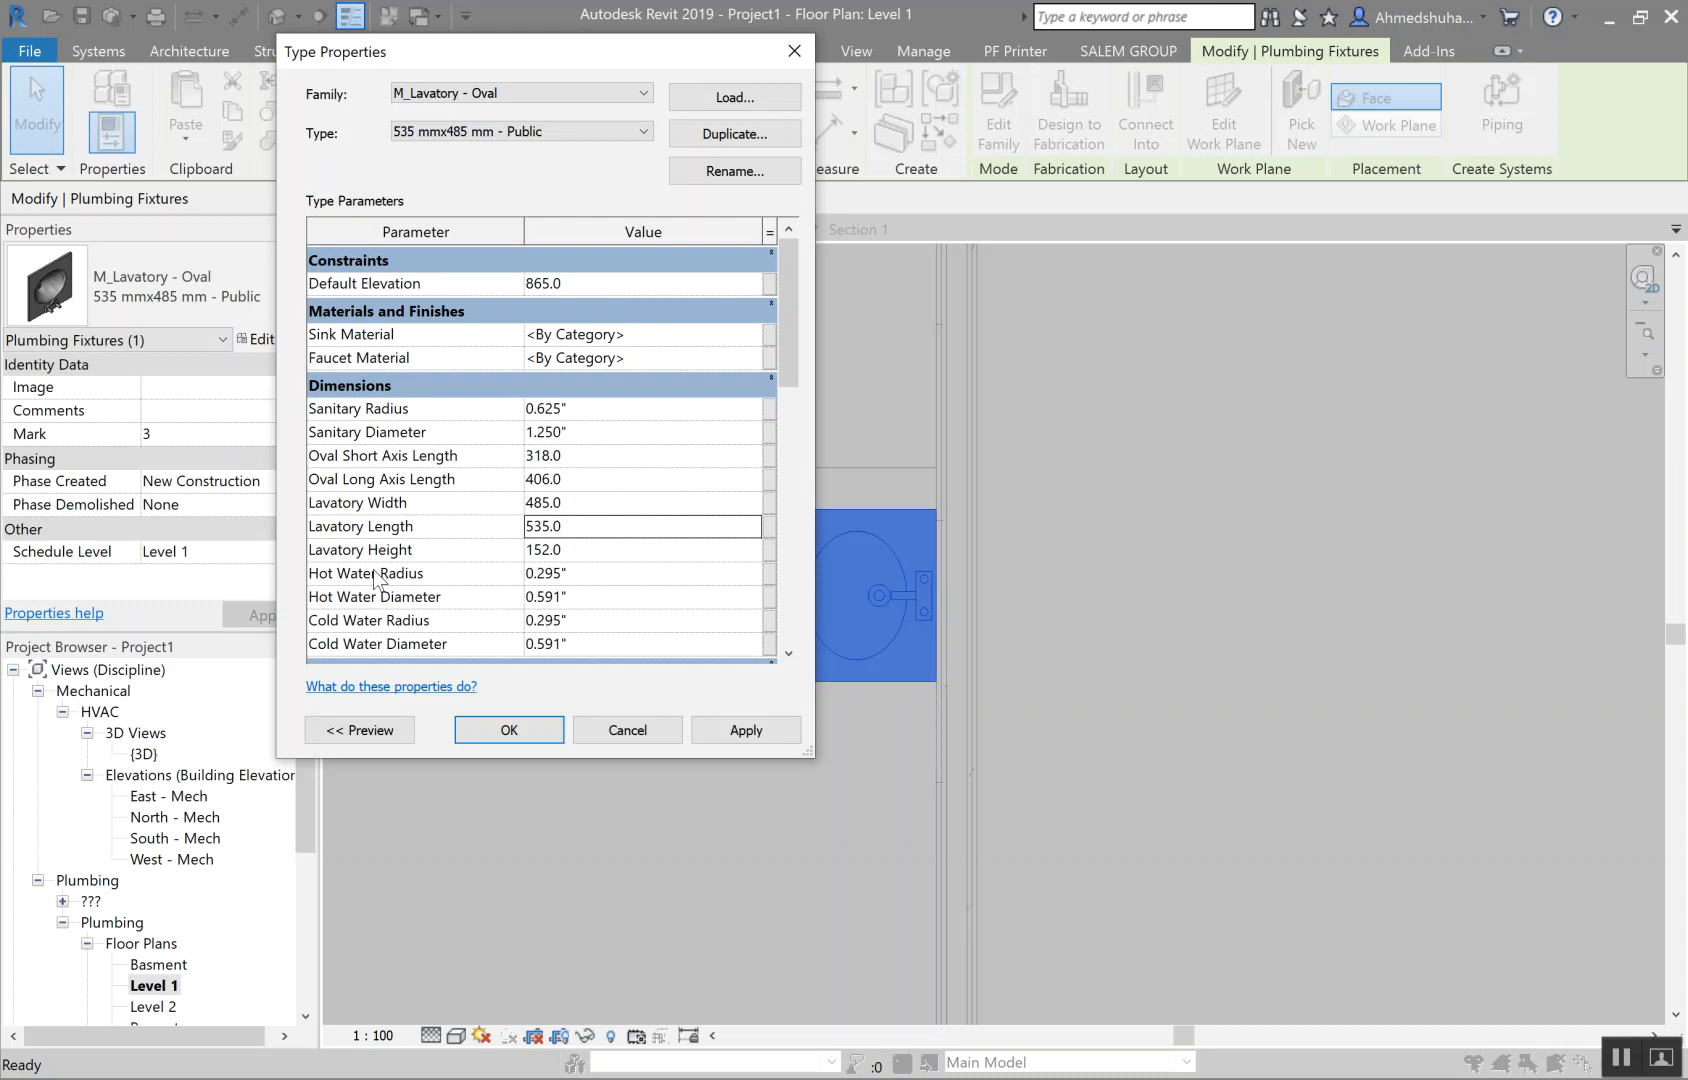
# Step: Set the lavatory type's Hot Water Diameter and Cold Water Diameter to 0.5" each and apply the type changes
pyautogui.click(588, 598)
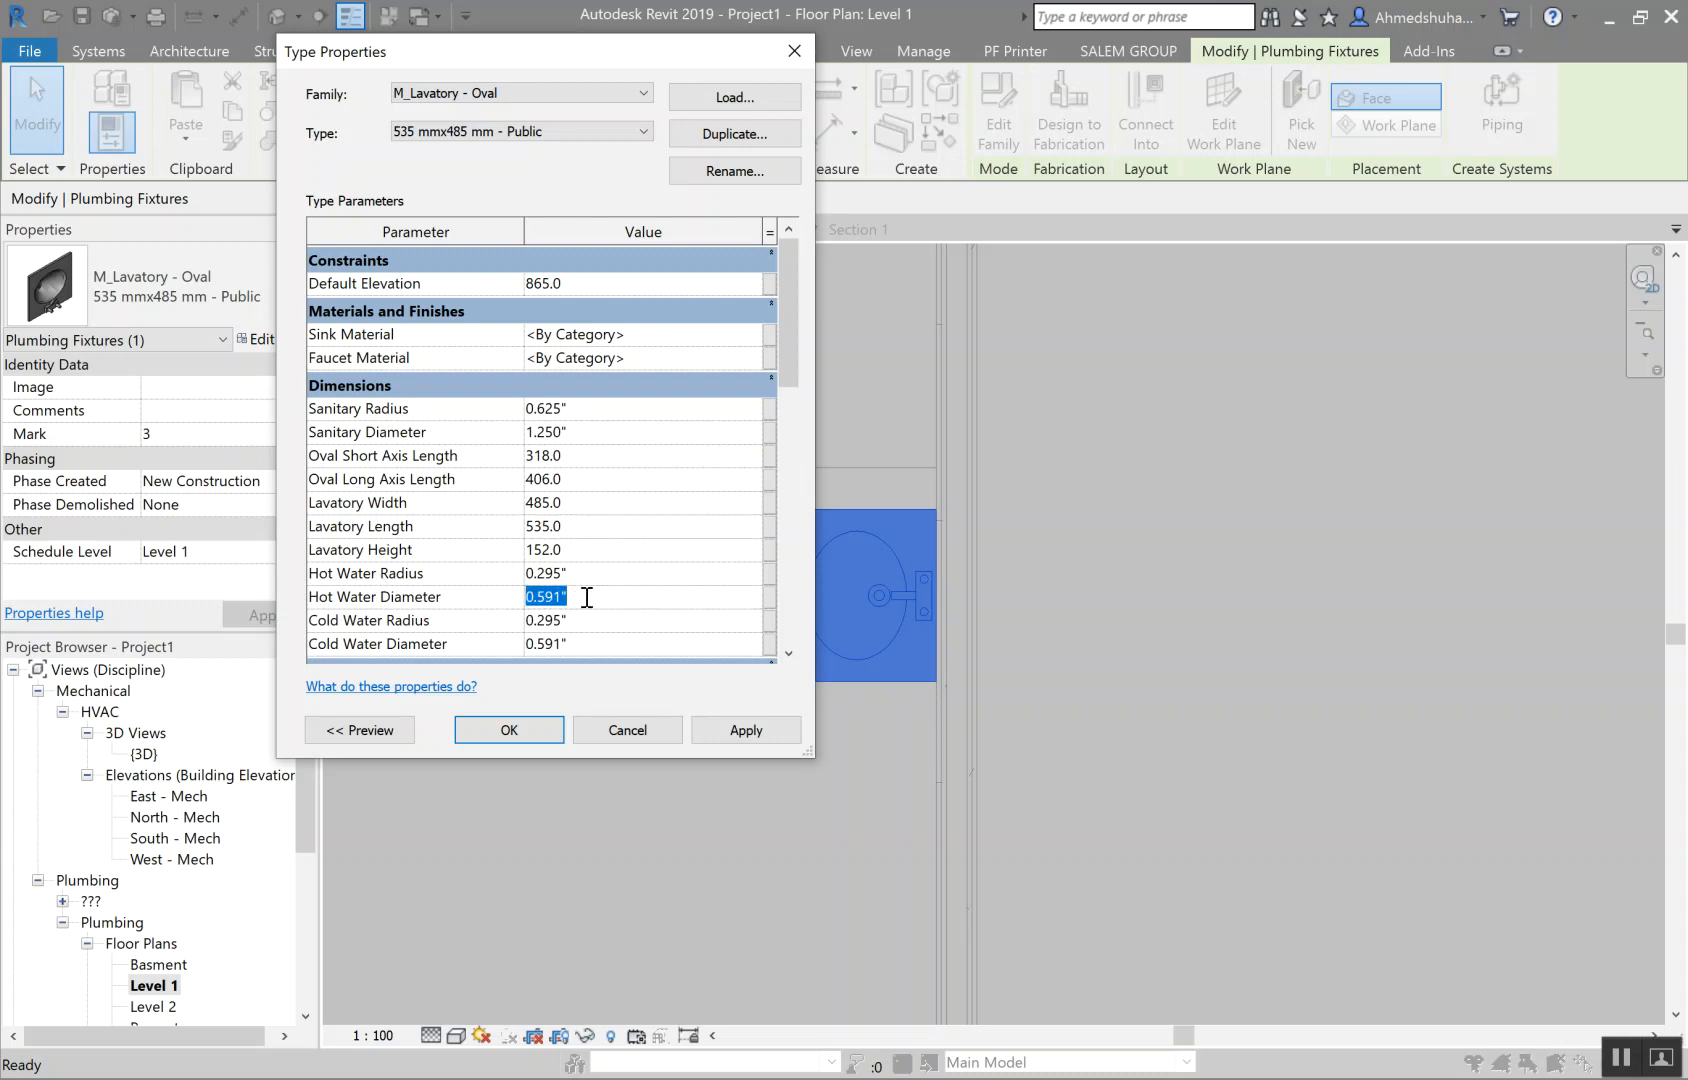
pyautogui.write('0.5')
pyautogui.click(616, 645)
pyautogui.write('0.')
pyautogui.click(582, 502)
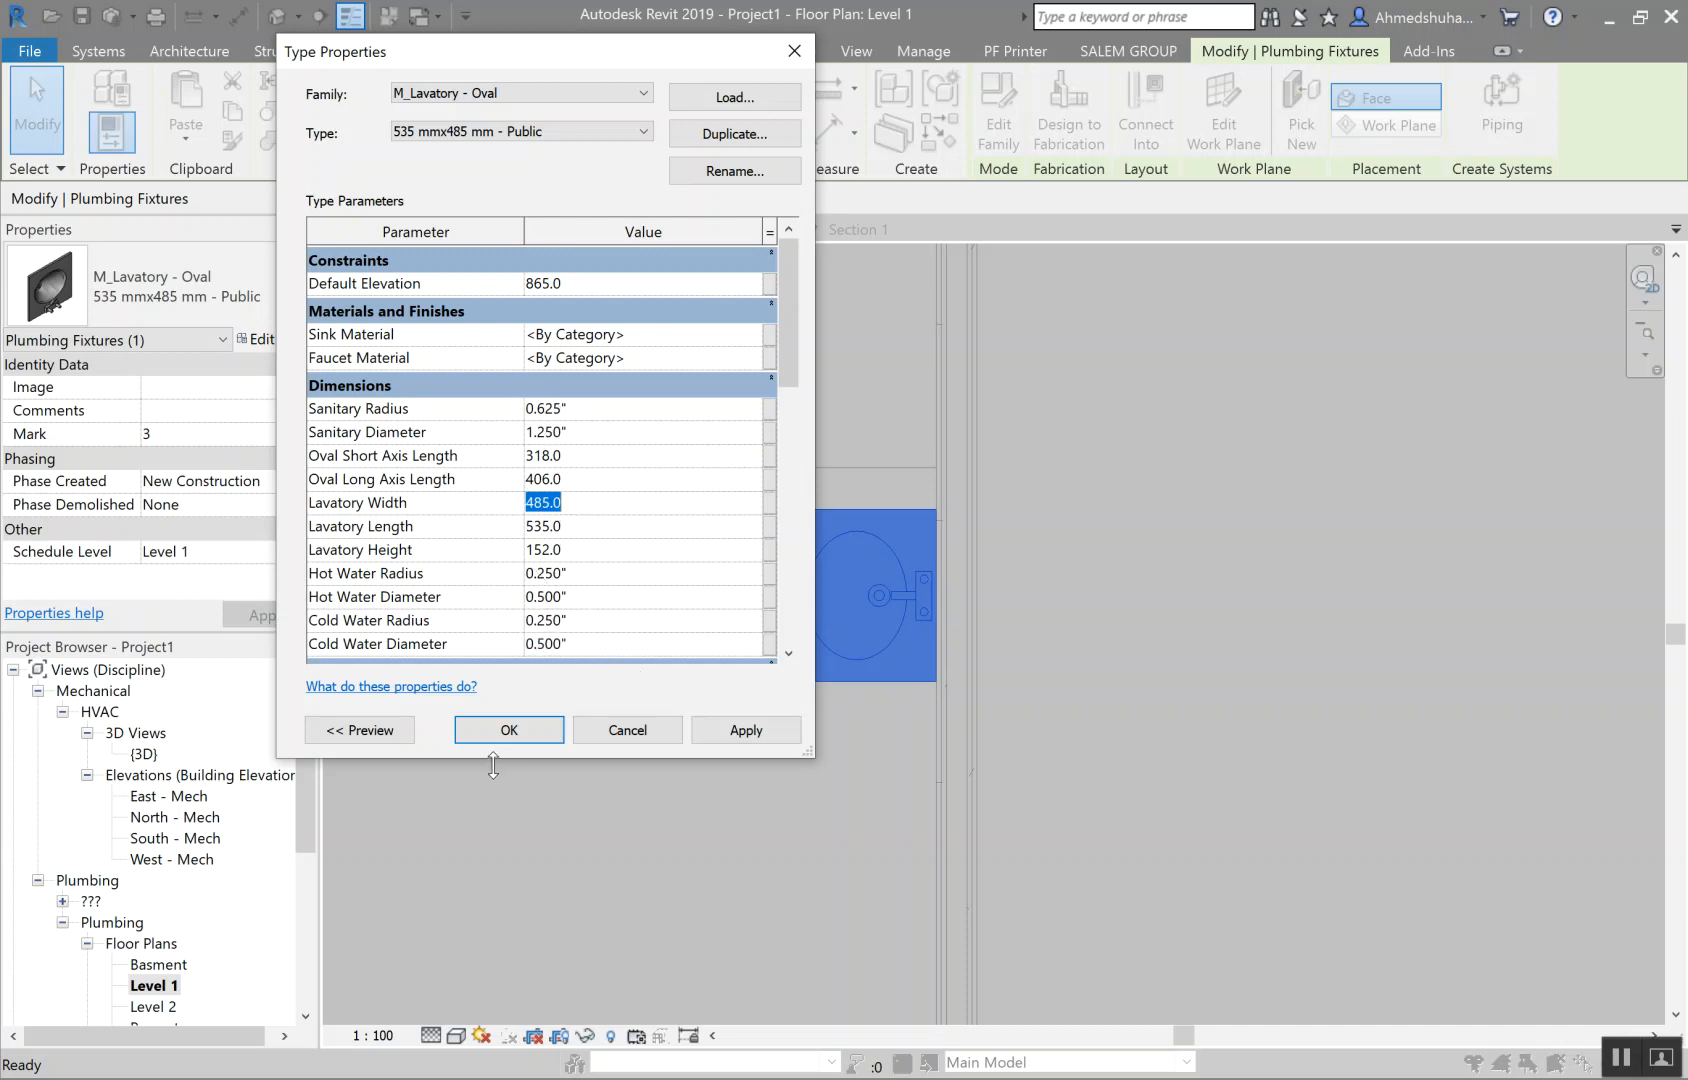
pyautogui.click(510, 729)
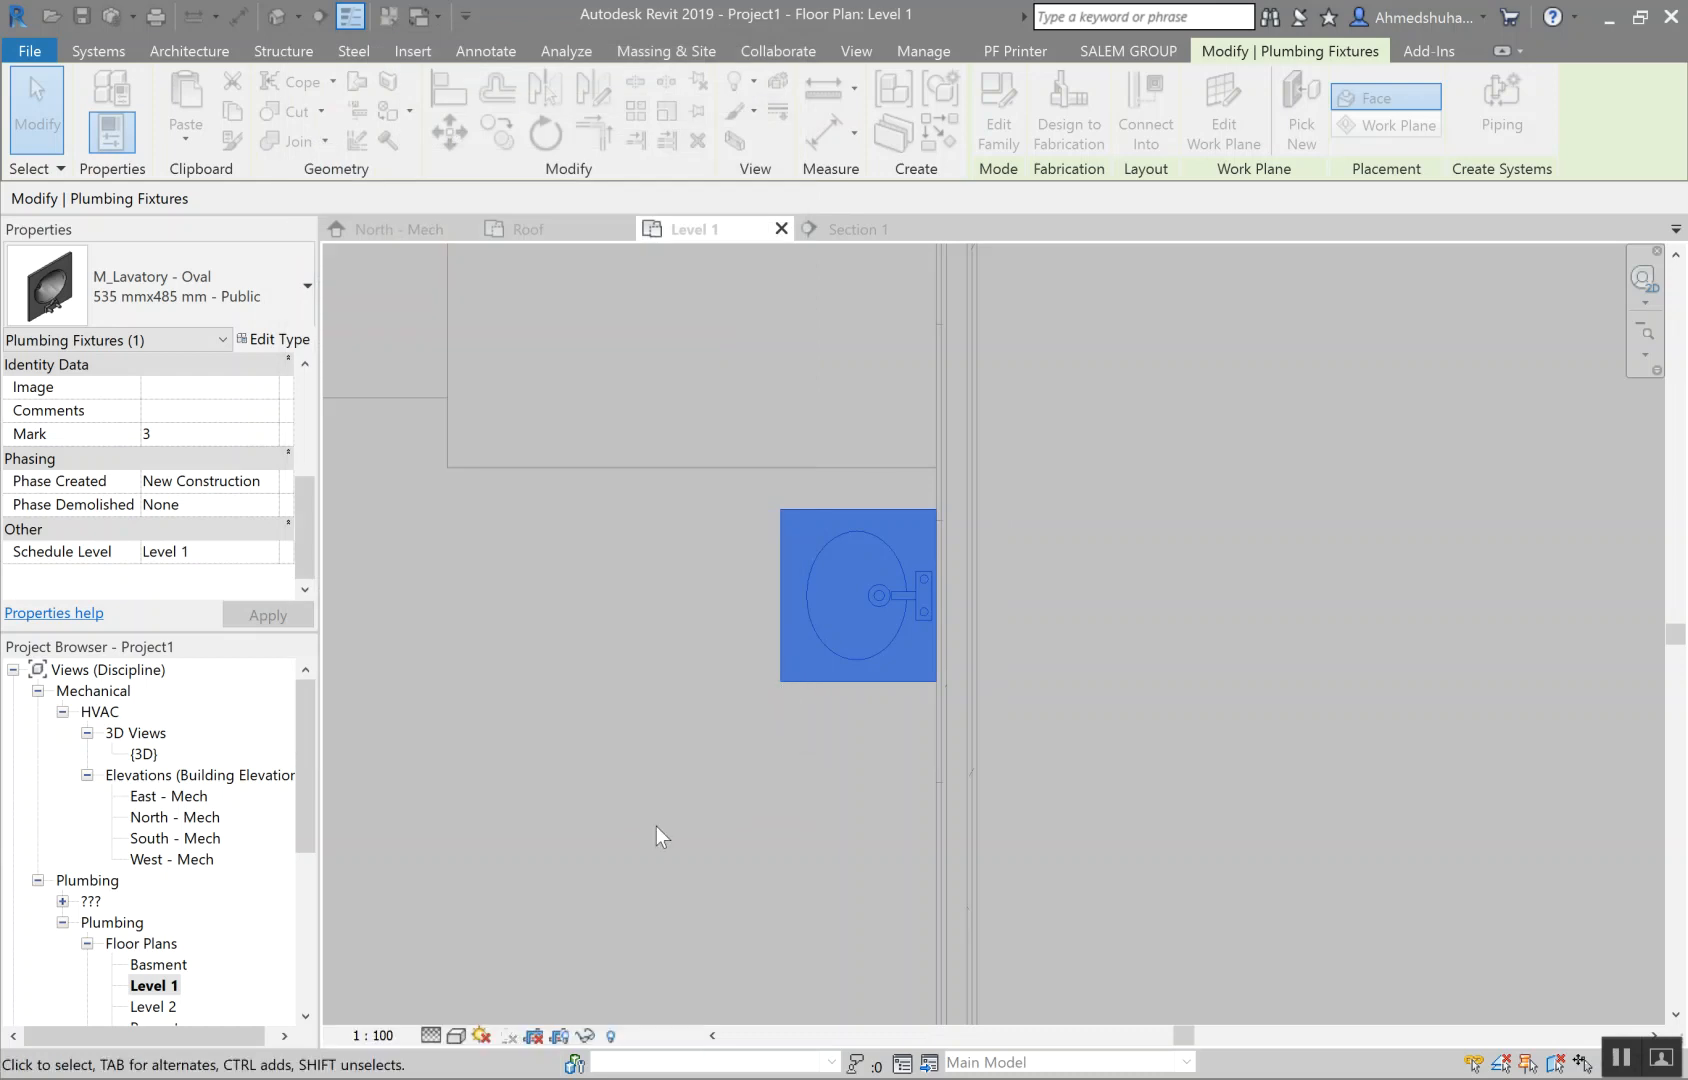
# Step: Set the flush-tank water closet type's Sanitary Diameter to 4" and Cold Water Diameter to 0.5"
pyautogui.scroll(-2, 654, 818)
pyautogui.moveTo(654, 818); pyautogui.dragTo(963, 788, button='middle')
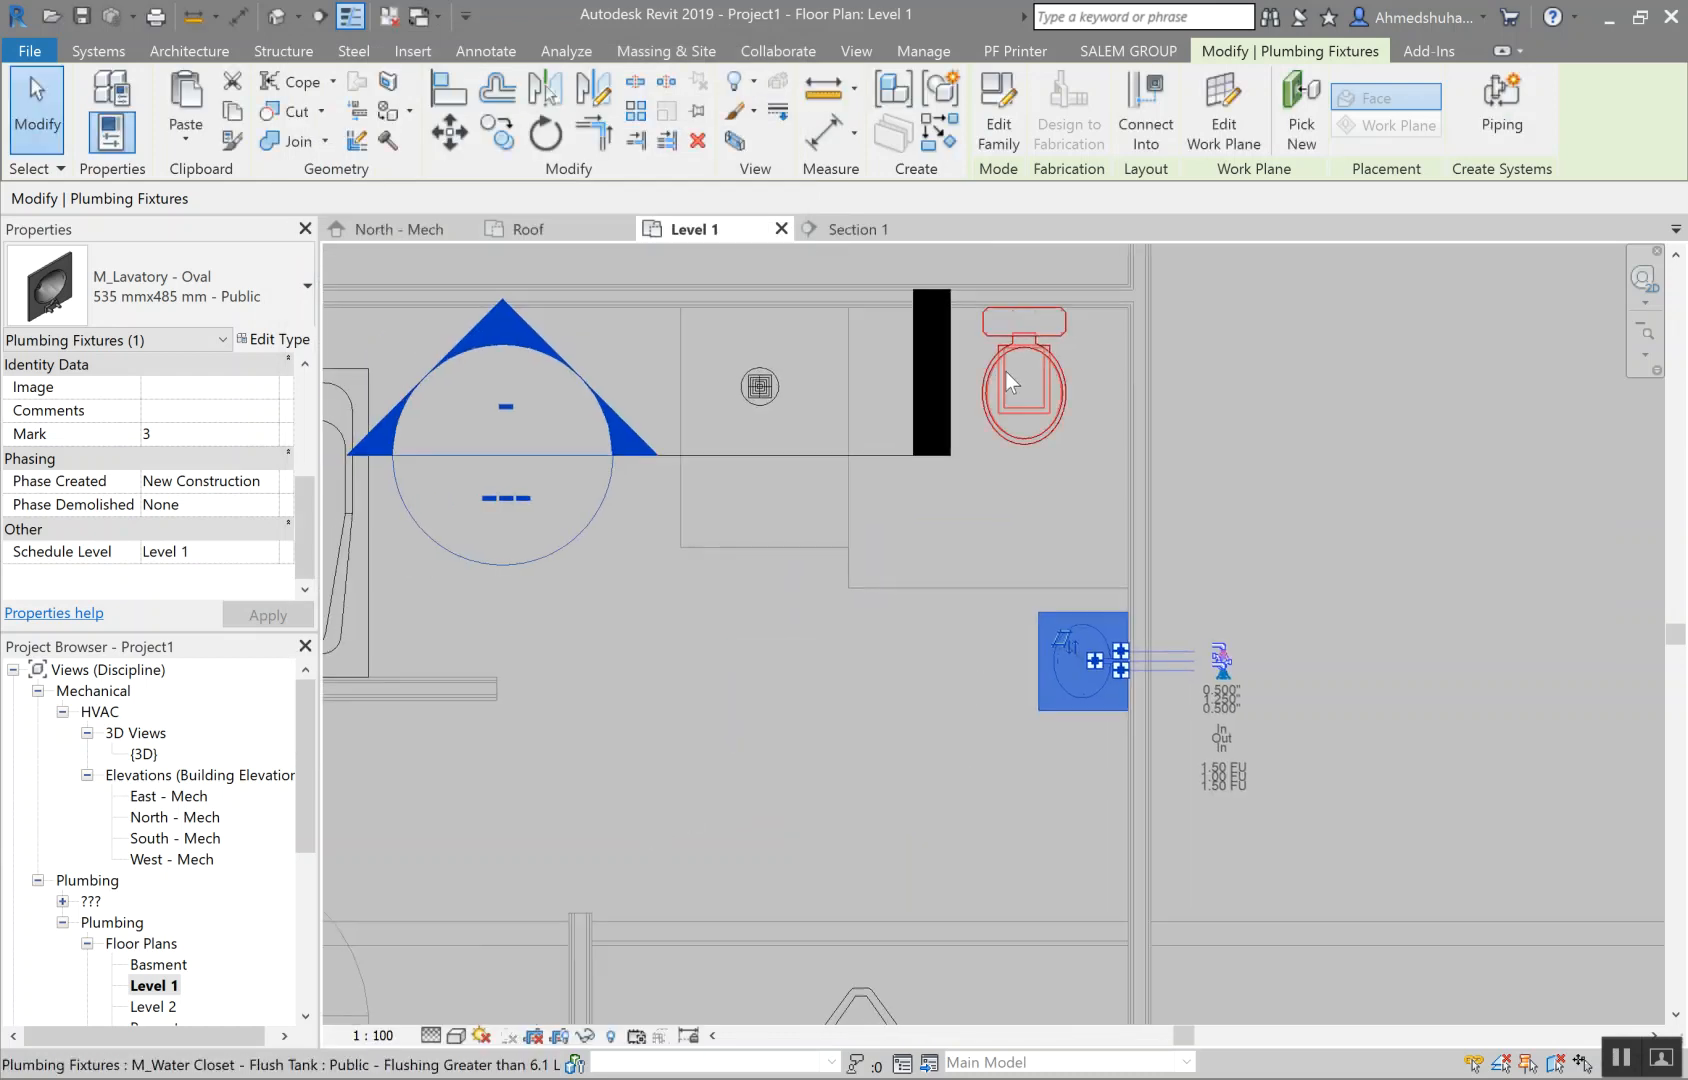
pyautogui.scroll(3, 1005, 371)
pyautogui.click(995, 474)
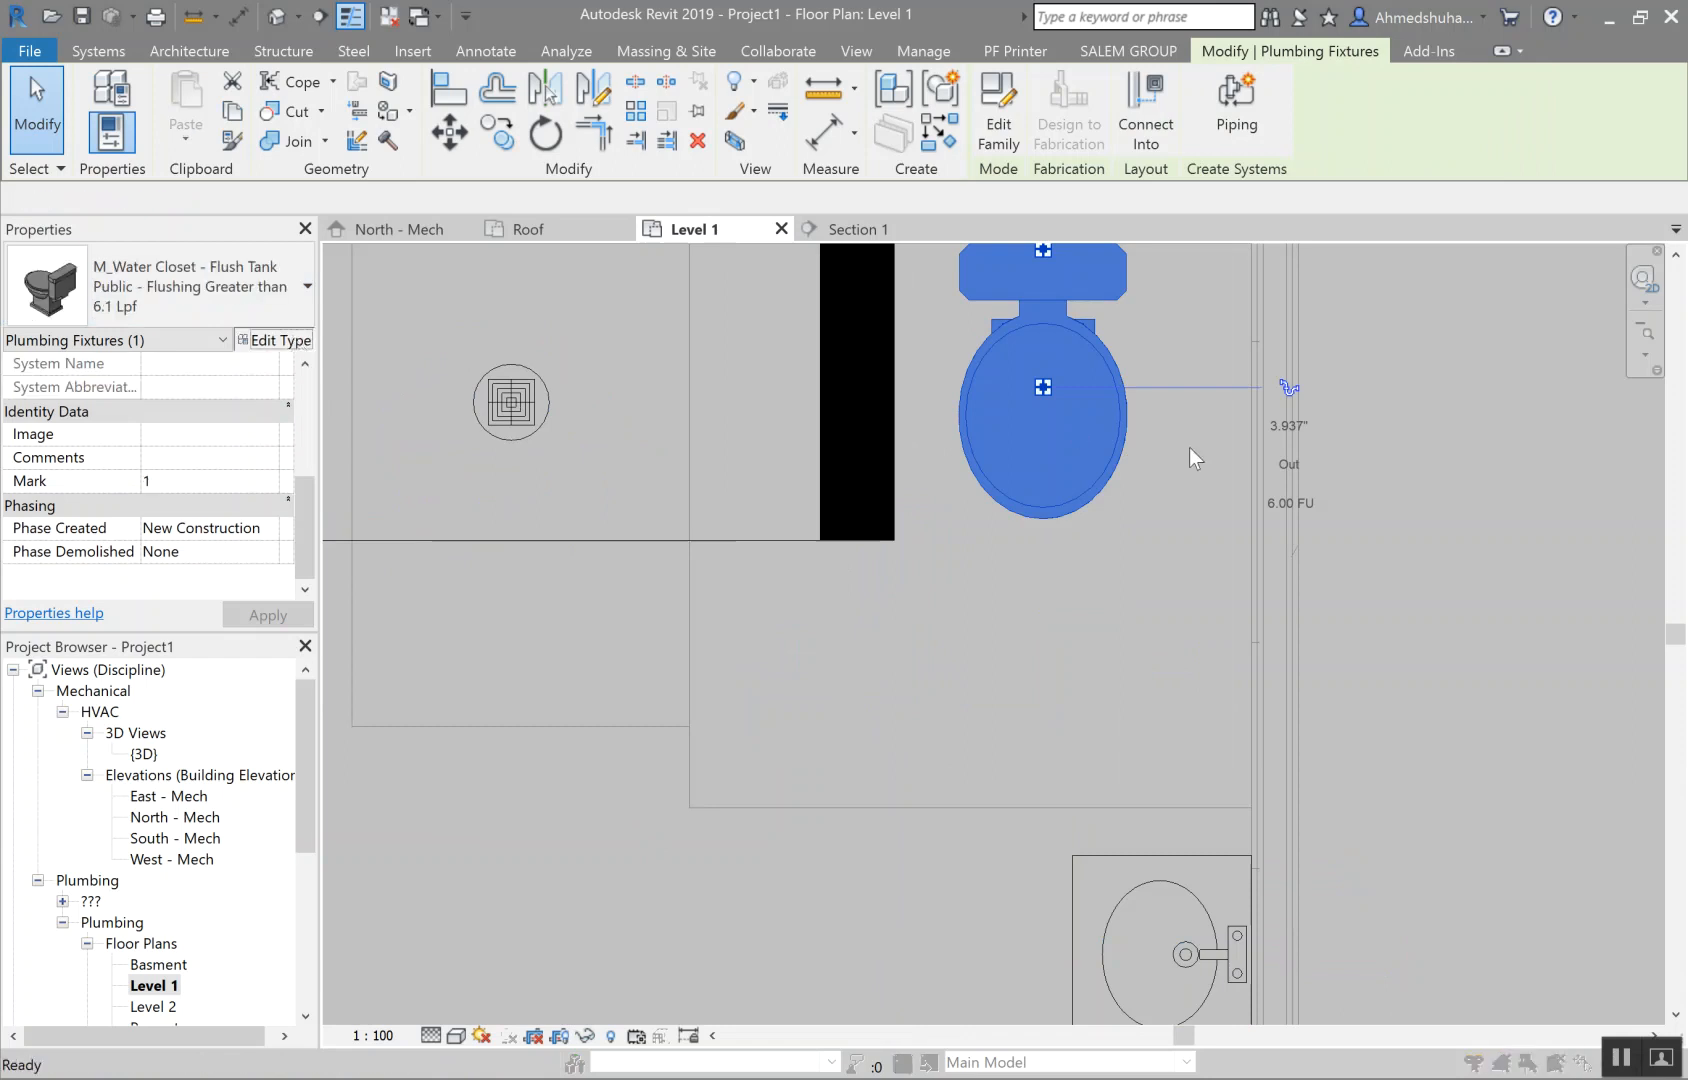
pyautogui.doubleClick(990, 398)
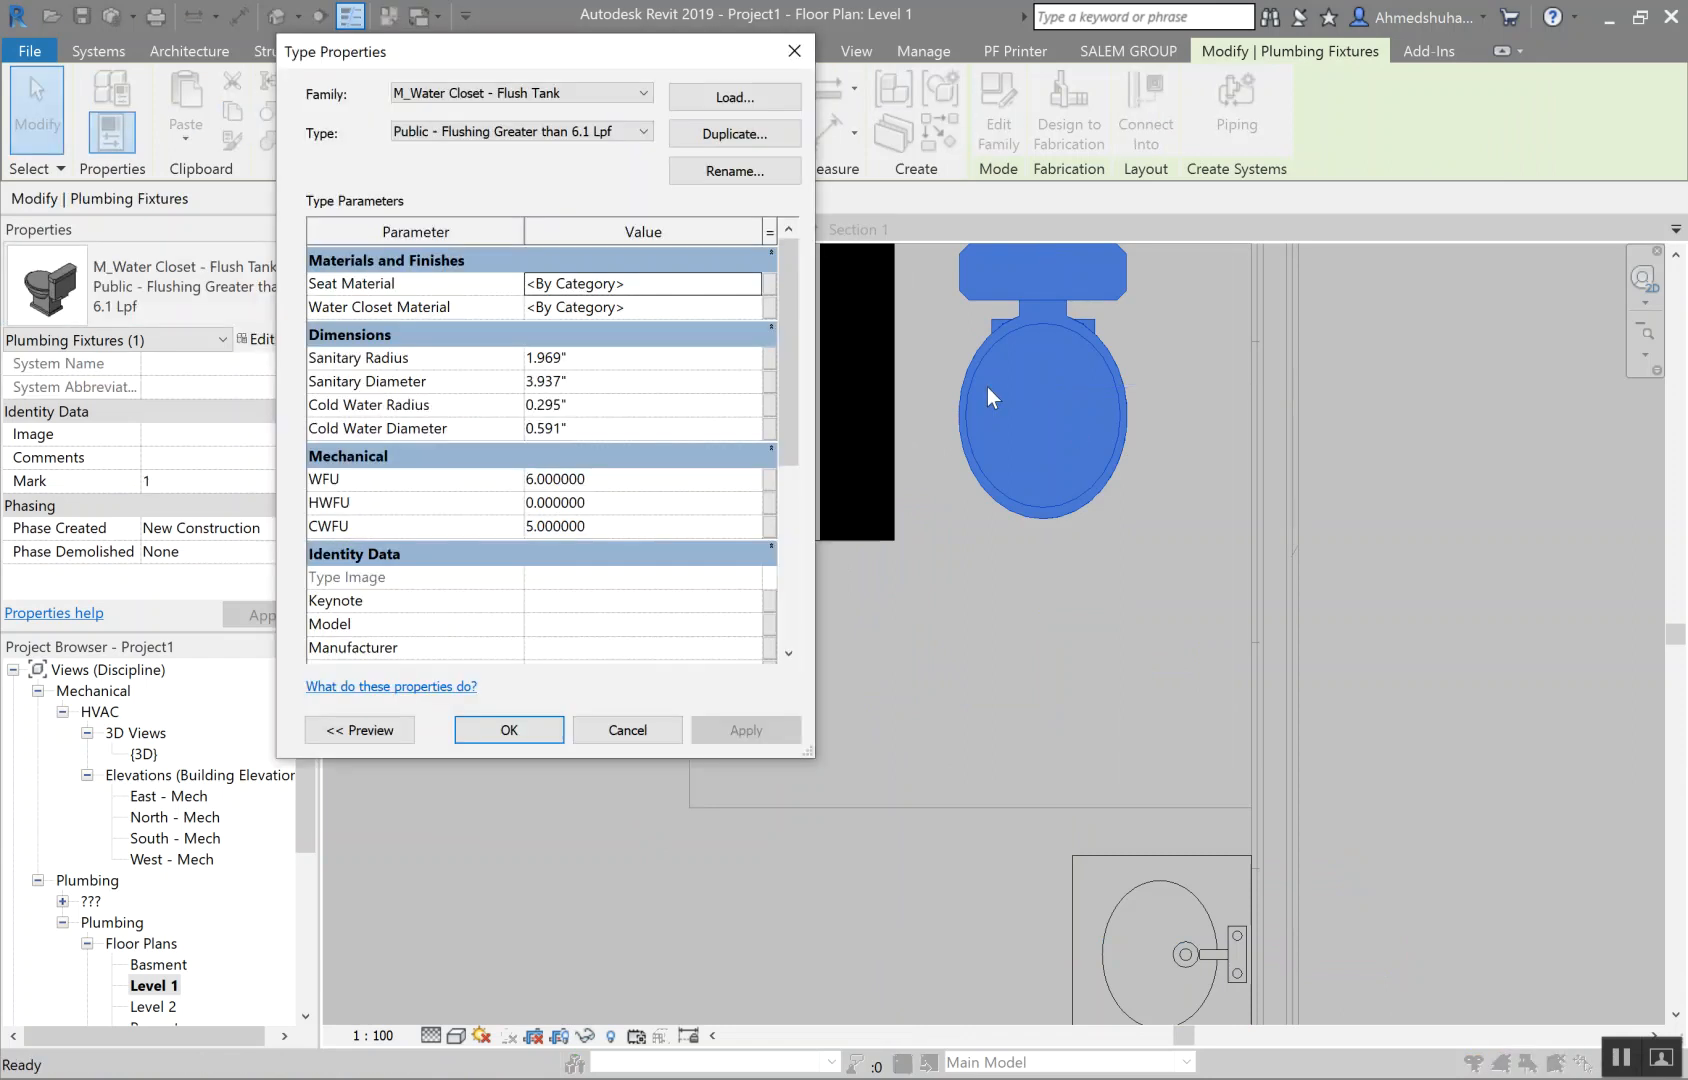
pyautogui.click(600, 381)
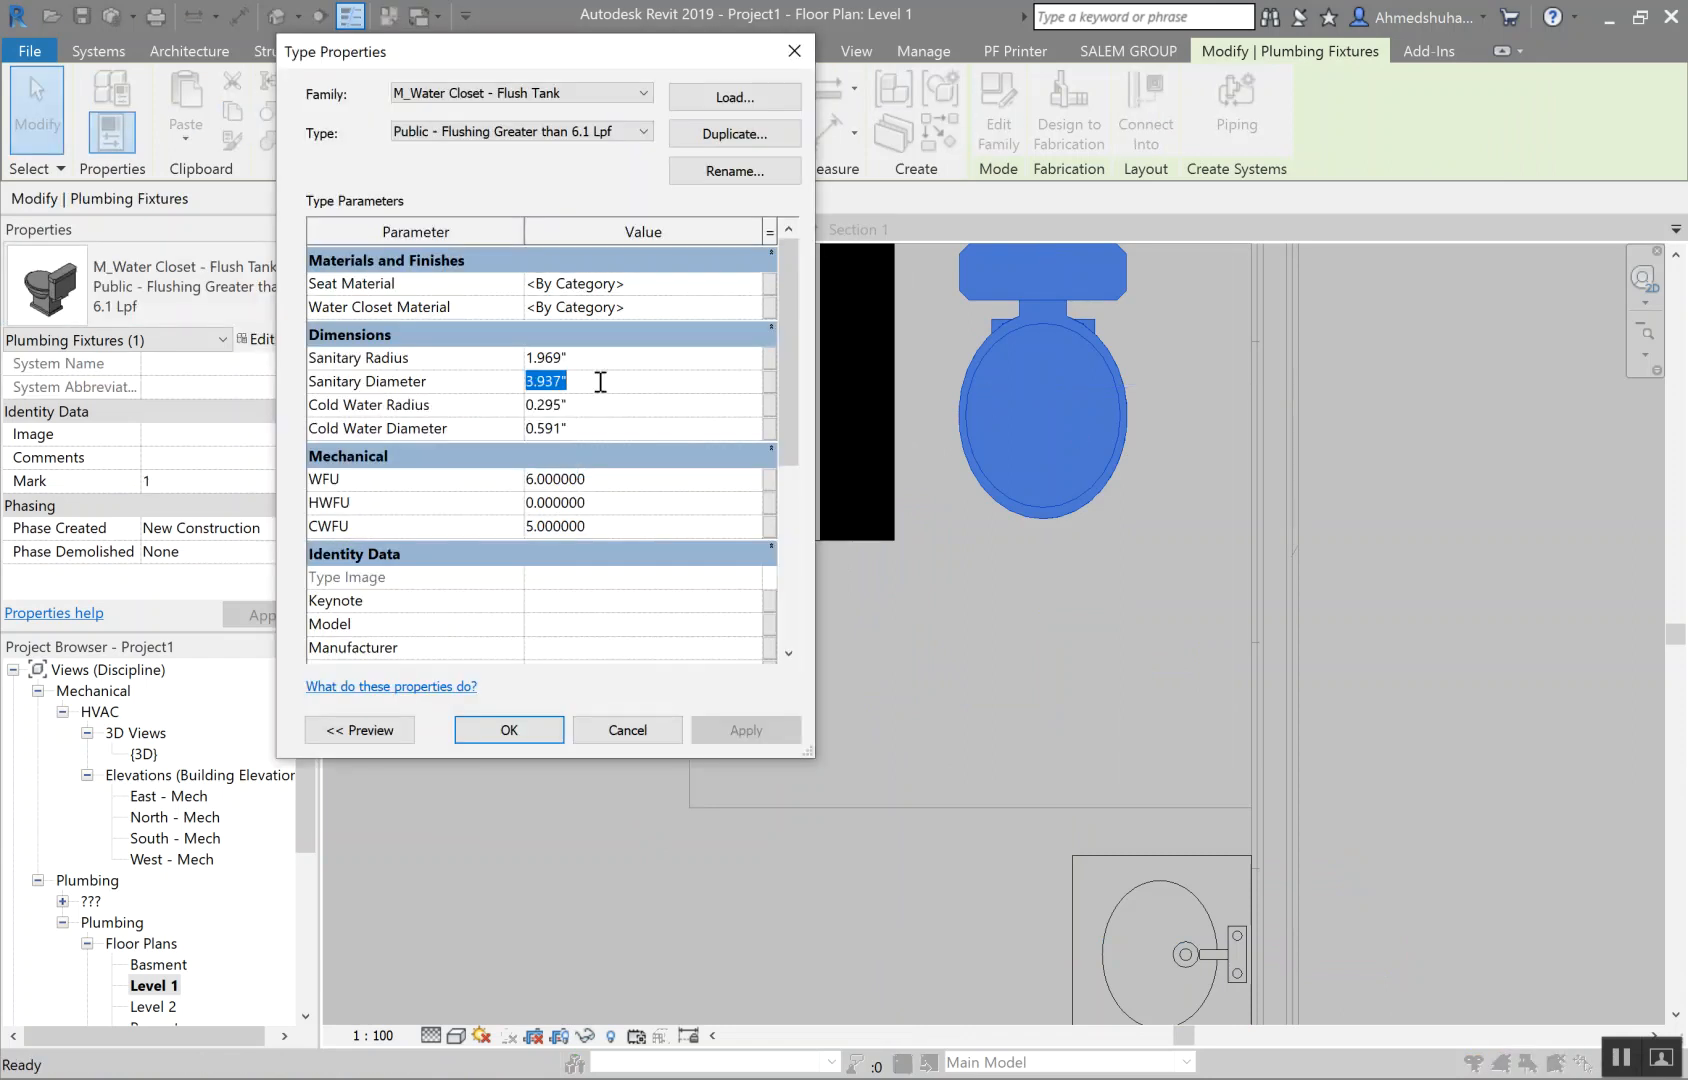
pyautogui.write('4')
pyautogui.click(592, 423)
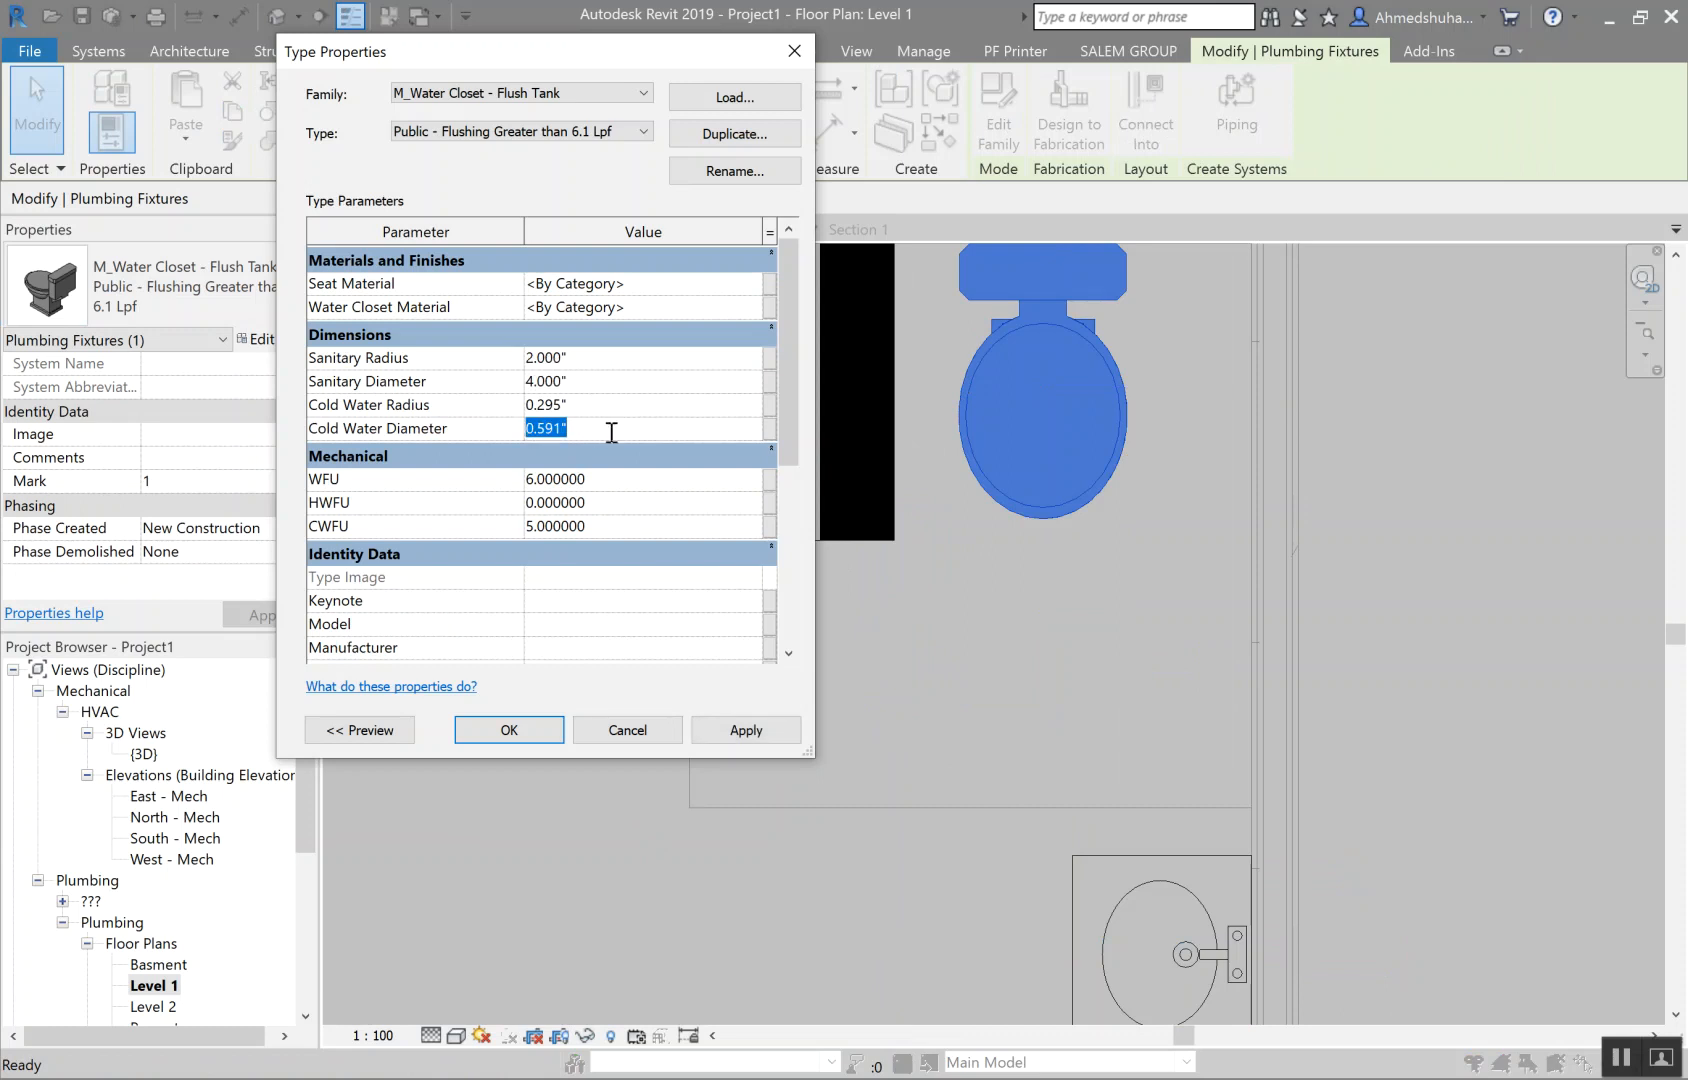
pyautogui.write('0')
pyautogui.click(493, 726)
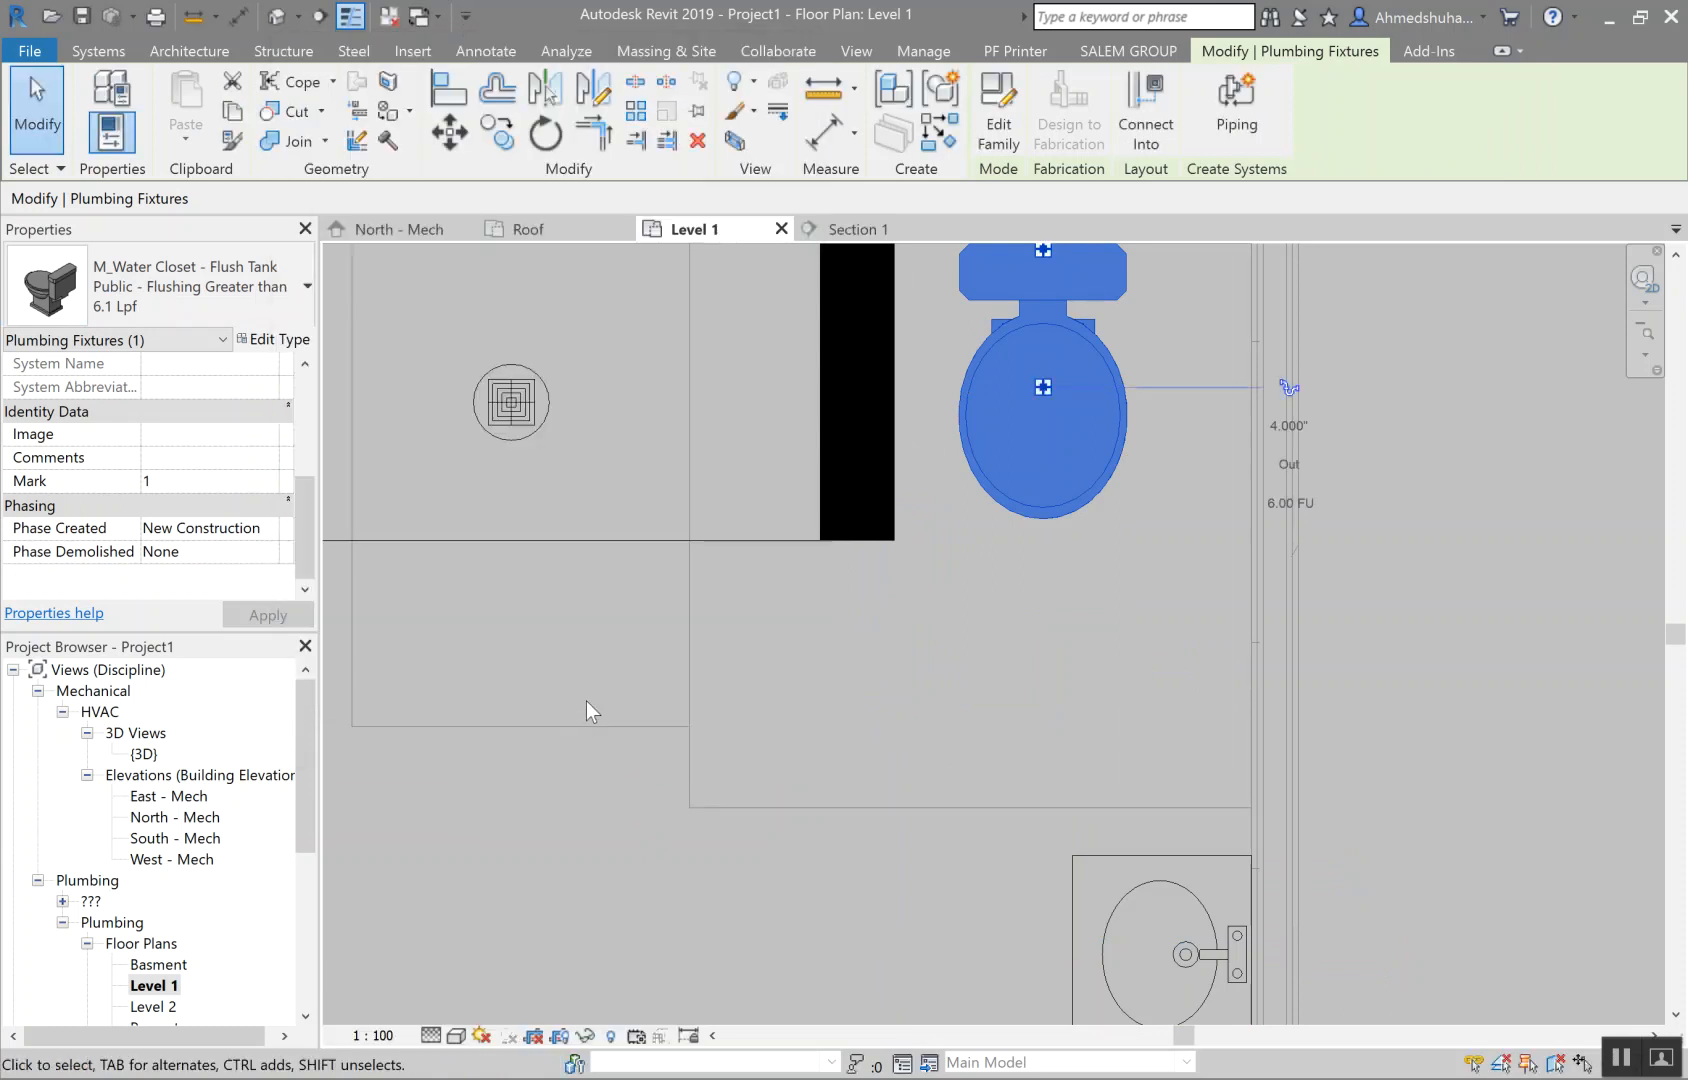
# Step: Select the rectangular floor drain to check its connector, and inspect the bathtub up close
pyautogui.scroll(-5, 560, 748)
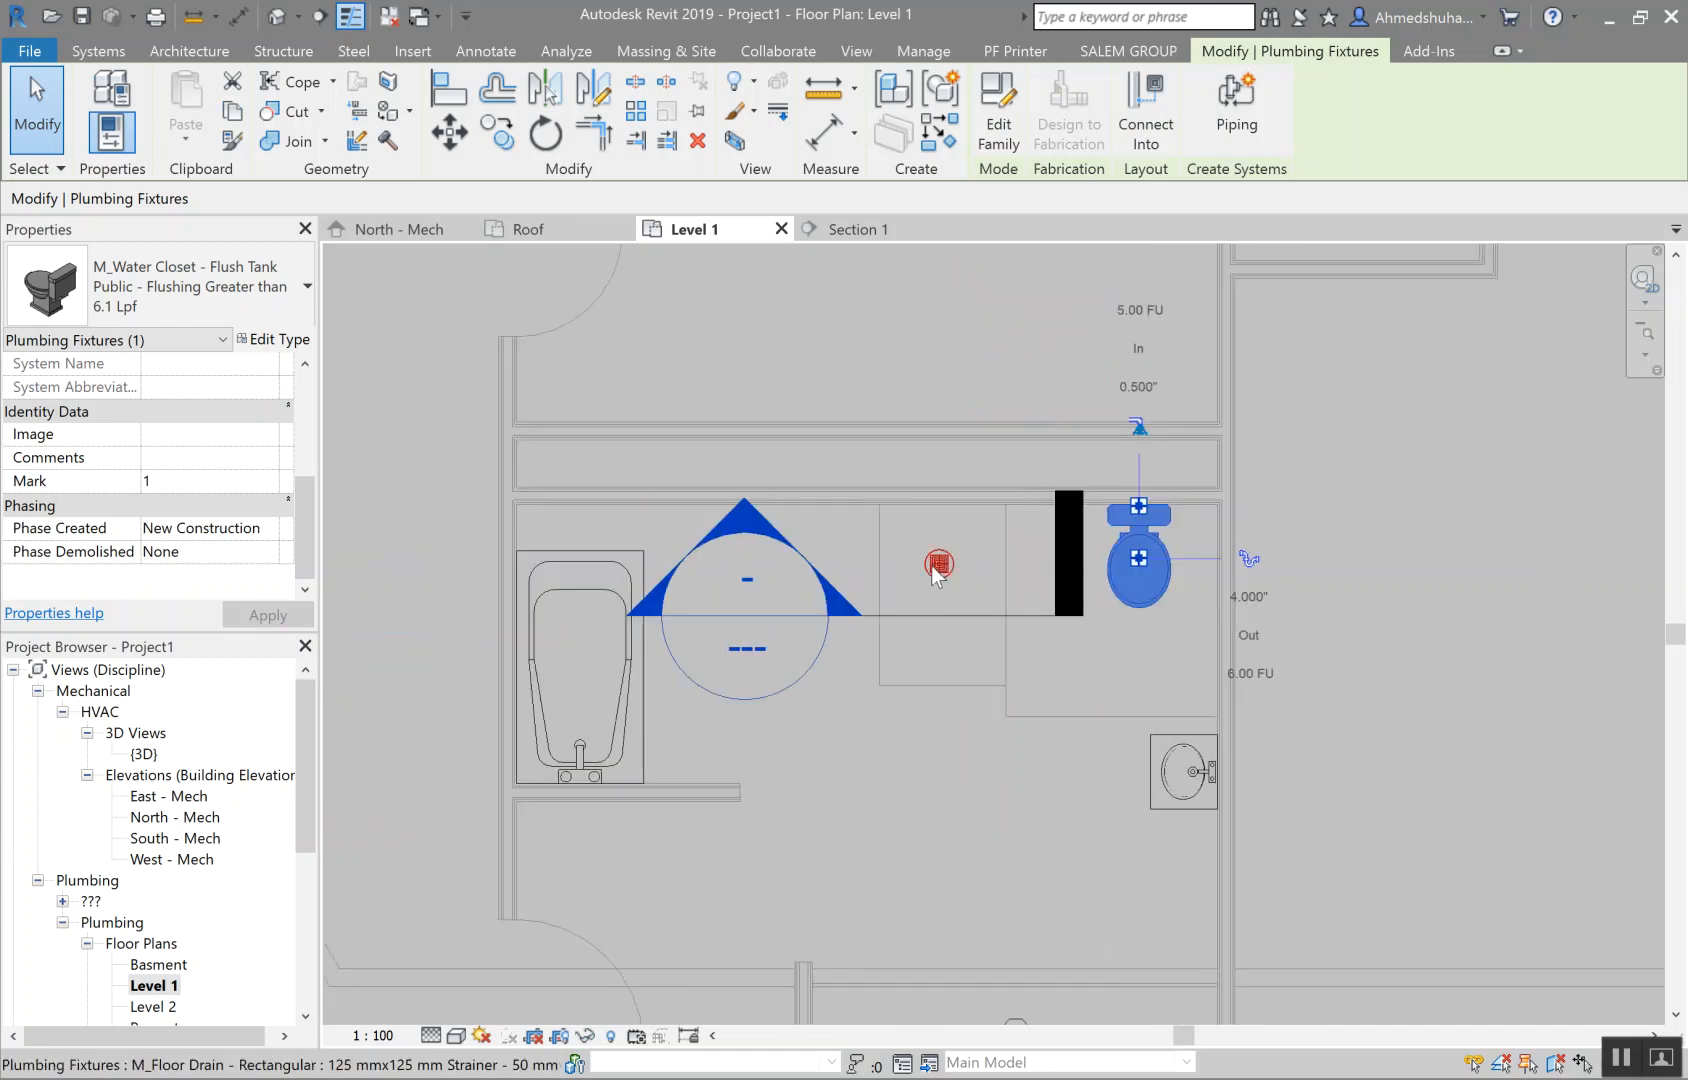
pyautogui.click(952, 547)
pyautogui.scroll(12, 952, 547)
pyautogui.scroll(-5, 951, 546)
pyautogui.moveTo(951, 546); pyautogui.dragTo(1205, 482, button='middle')
pyautogui.scroll(-5, 872, 474)
pyautogui.scroll(2, 765, 571)
pyautogui.scroll(2, 844, 568)
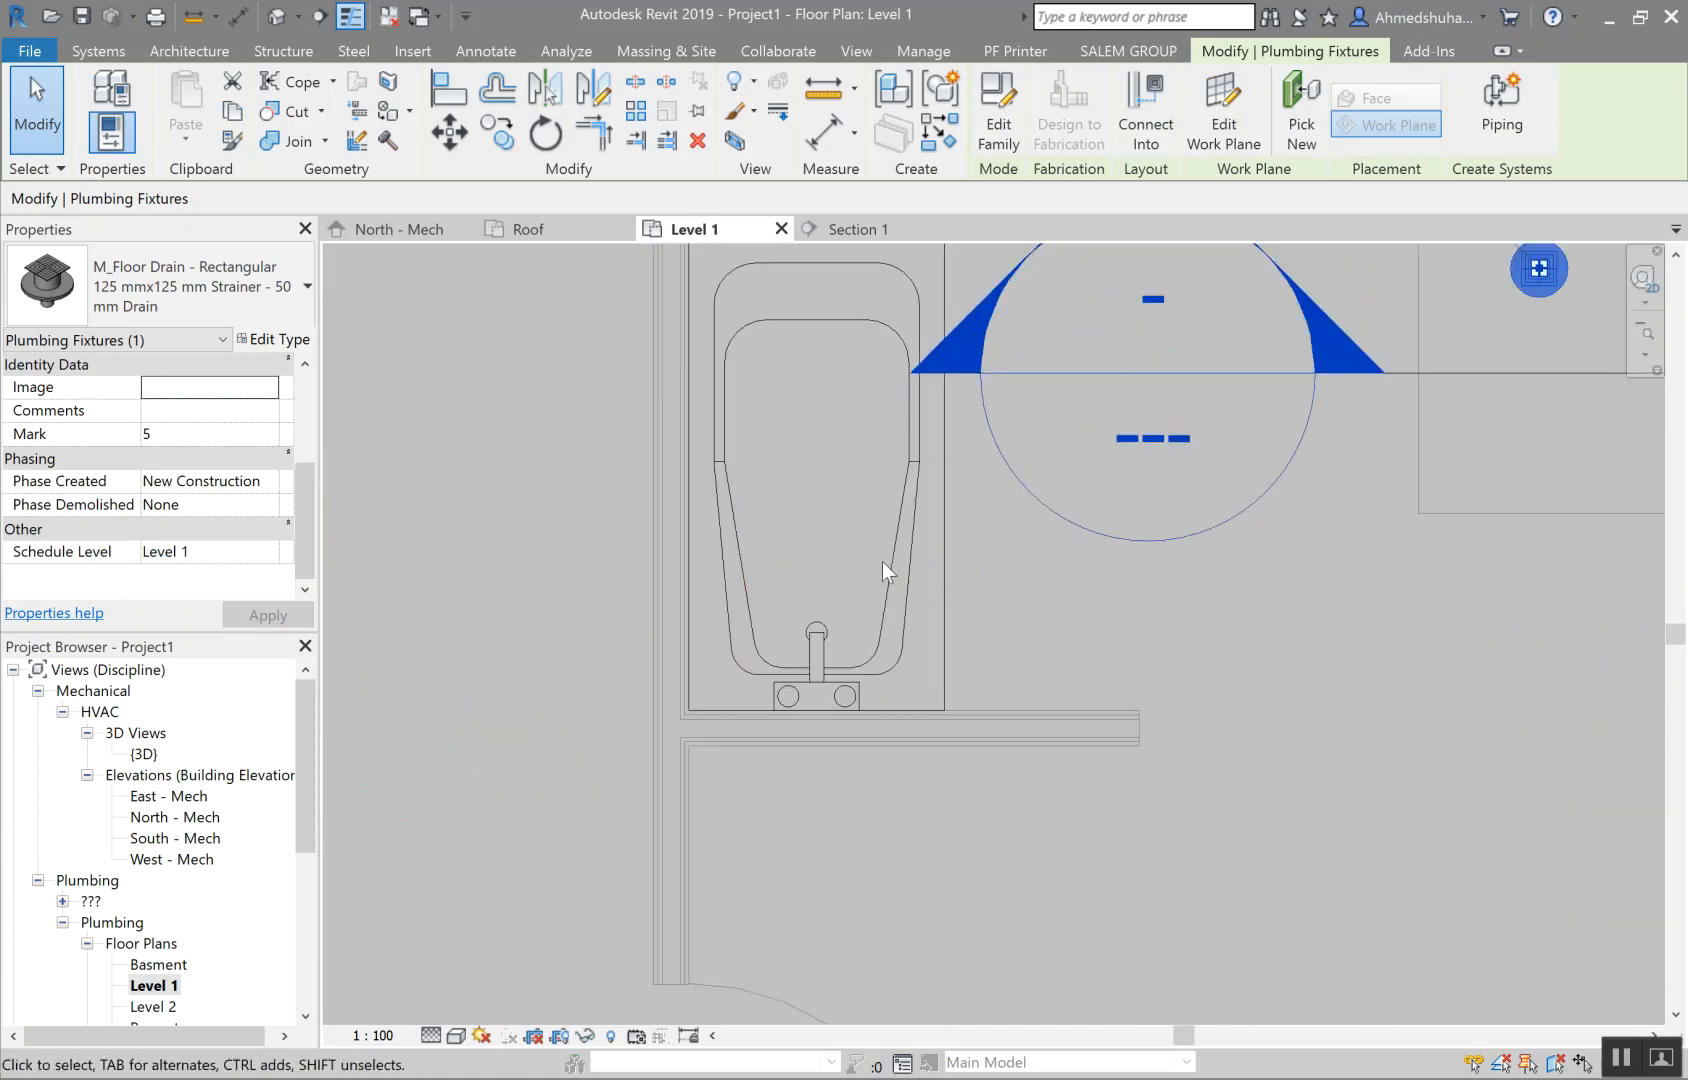
# Step: Edit the bathtub's type and set its Cold Water Diameter and Hot Water Diameter to 0.5" each
pyautogui.click(898, 568)
pyautogui.click(252, 340)
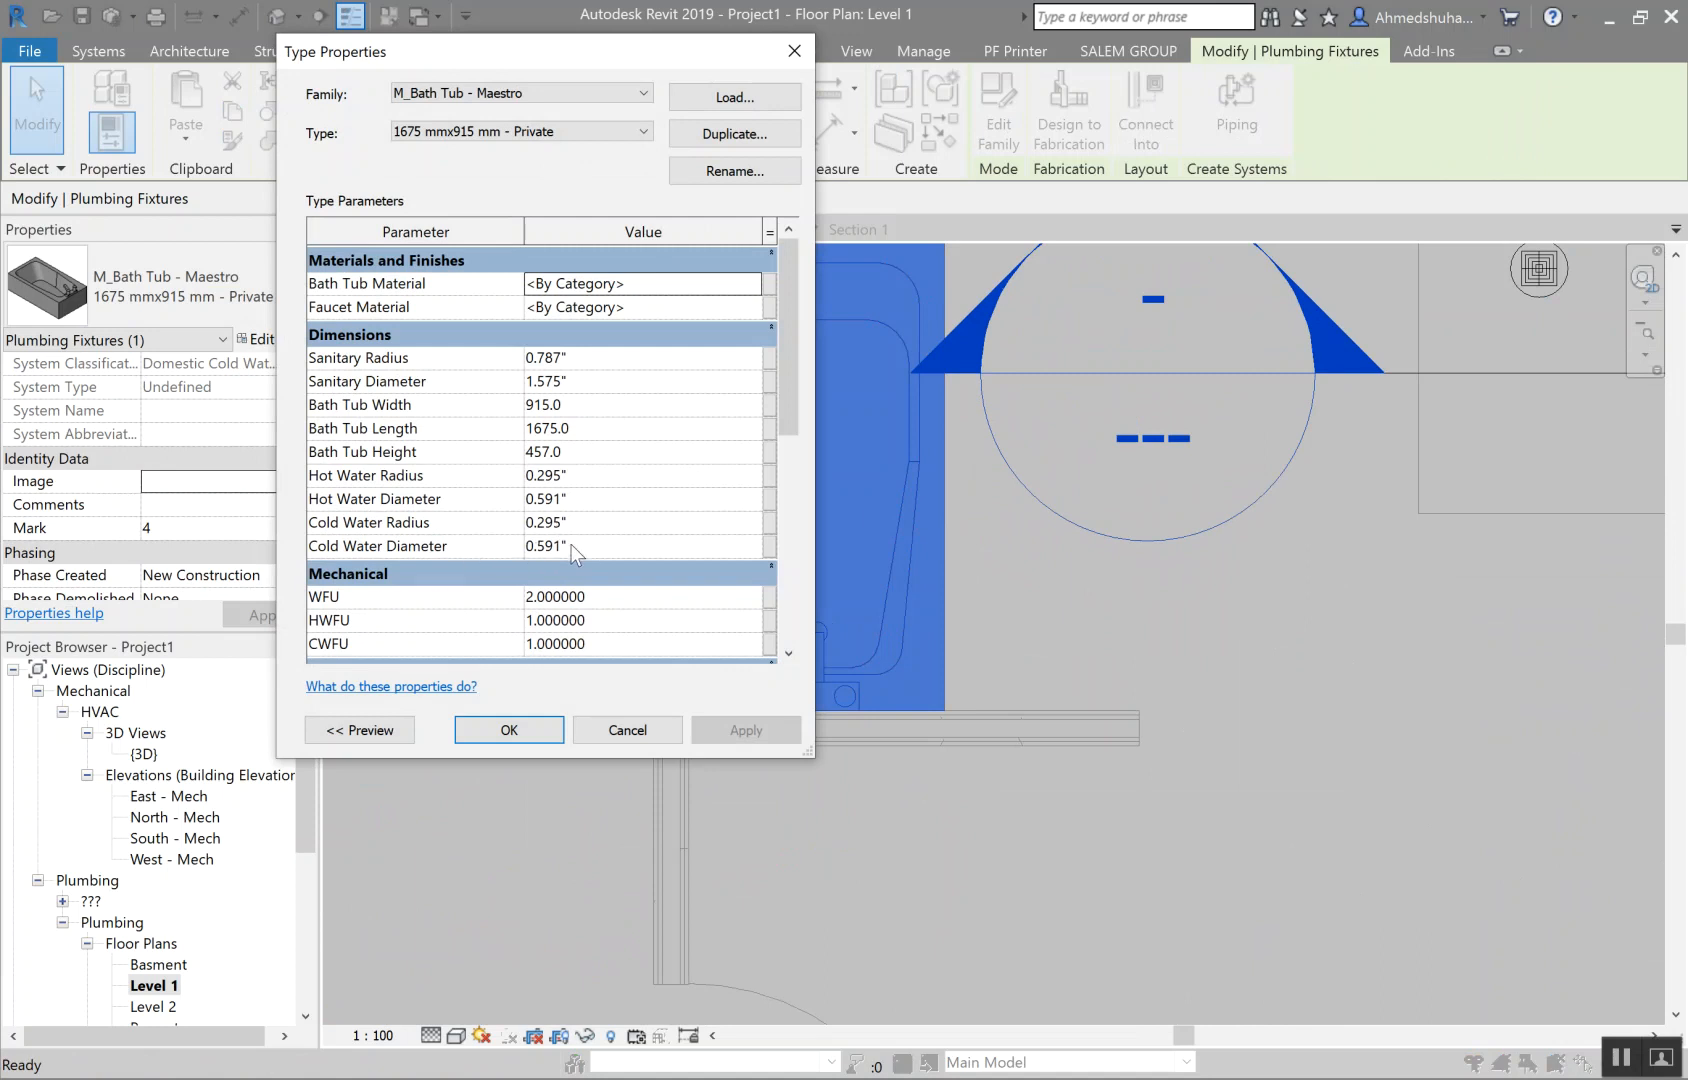
pyautogui.click(571, 545)
pyautogui.write('0.5')
pyautogui.click(586, 500)
pyautogui.write('0.')
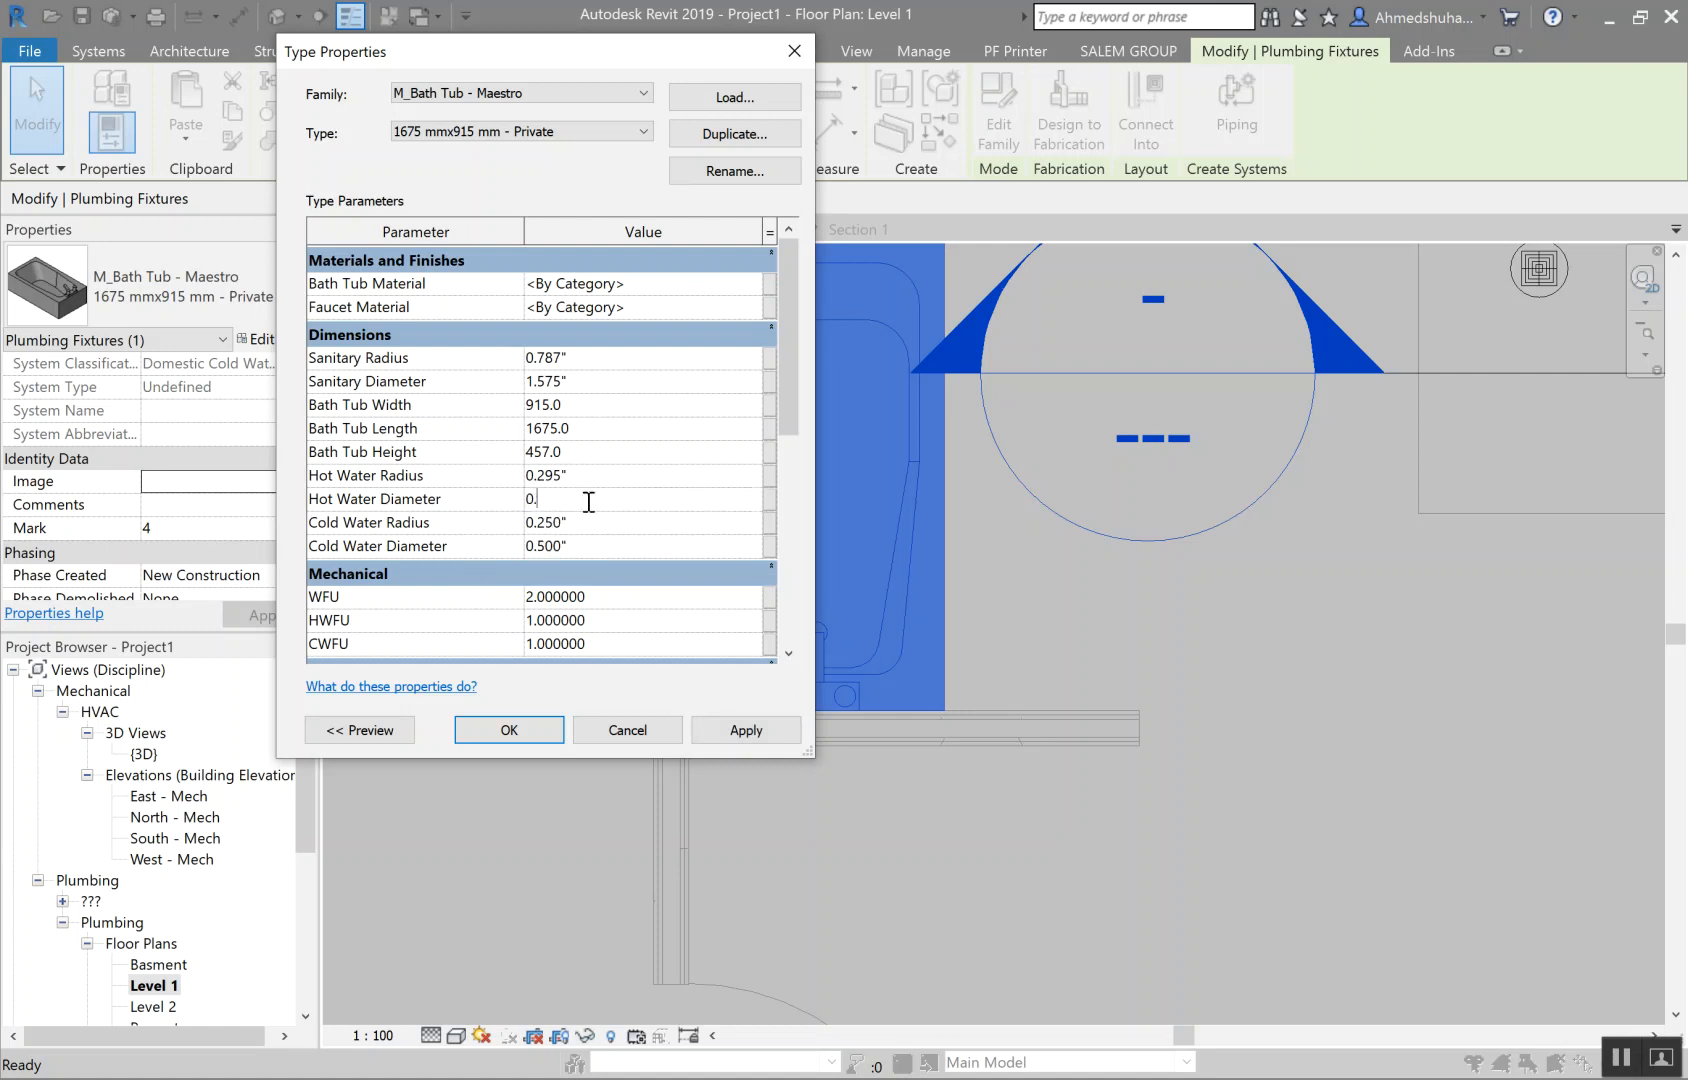
pyautogui.write('5')
# Step: Change the bathtub type's Sanitary Diameter, apply the type changes and deselect the bathtub
pyautogui.click(589, 378)
pyautogui.write('1')
pyautogui.click(521, 733)
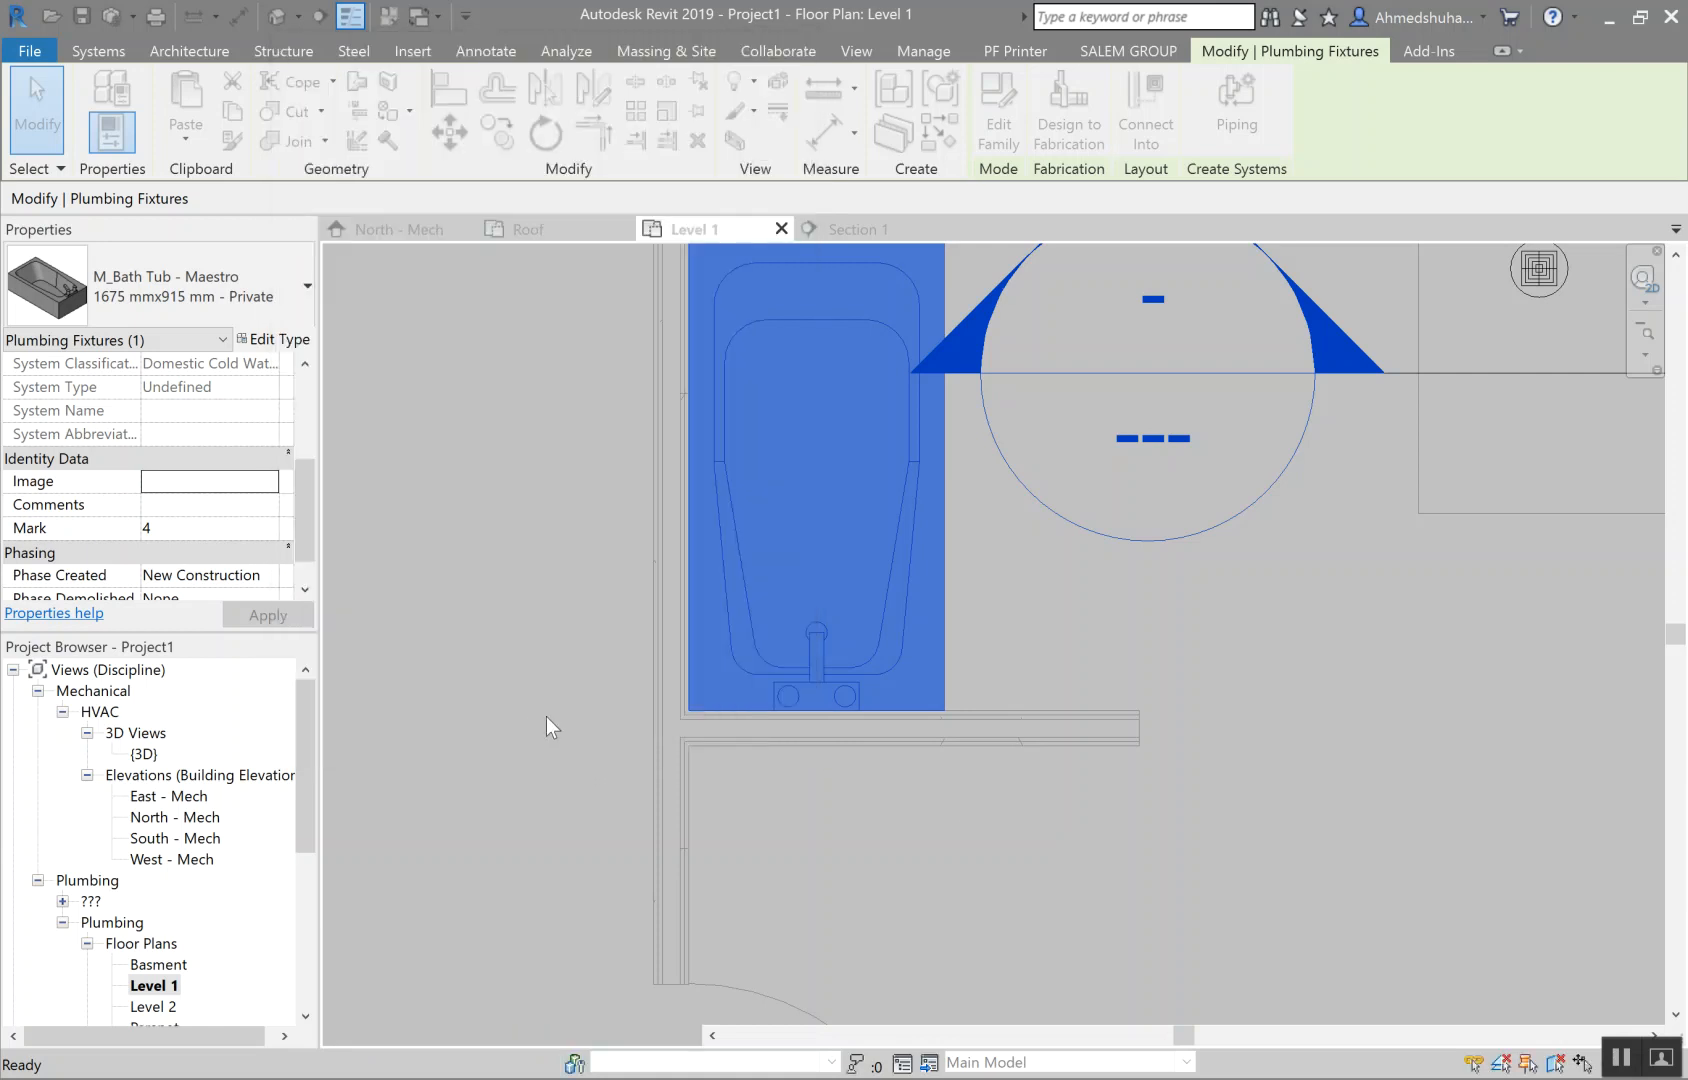
pyautogui.scroll(-2, 931, 791)
pyautogui.click(1059, 837)
# Step: Start placing a new plumbing fixture and browse the family library to the Water Heaters folder under Equipment
pyautogui.scroll(-1, 1115, 824)
pyautogui.moveTo(1134, 832); pyautogui.dragTo(970, 810, button='middle')
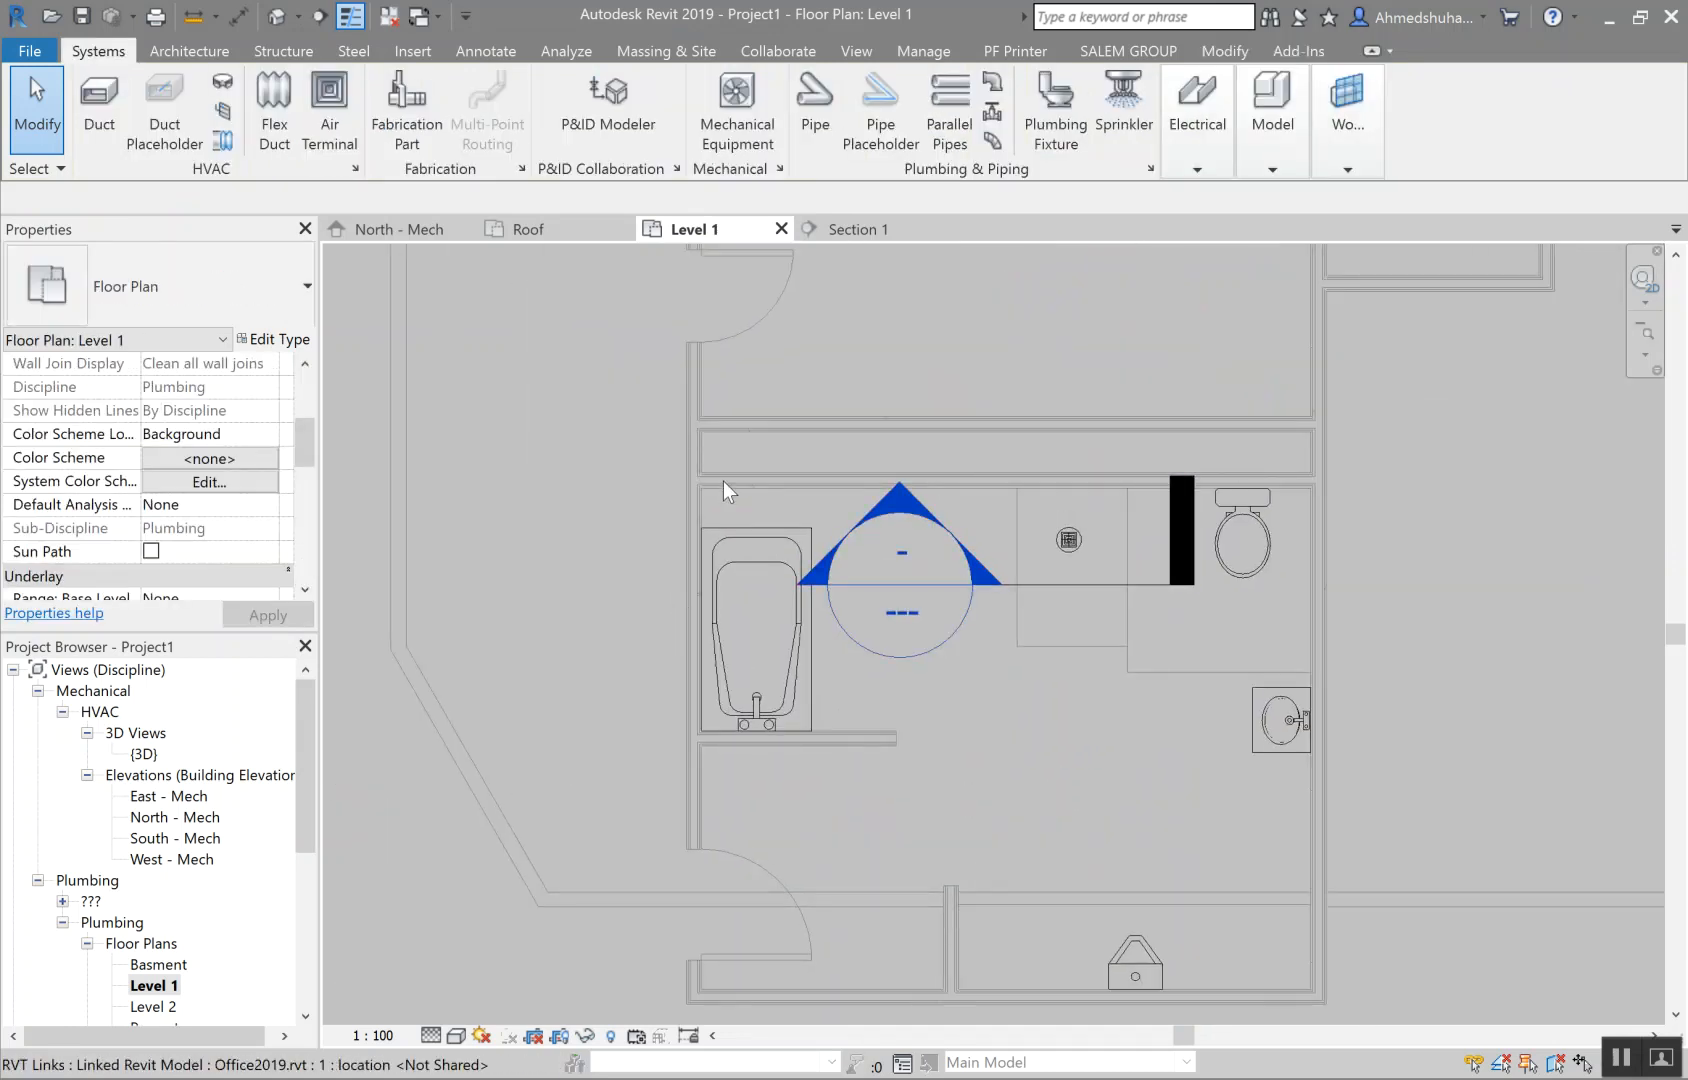
pyautogui.scroll(2, 725, 495)
pyautogui.click(1052, 100)
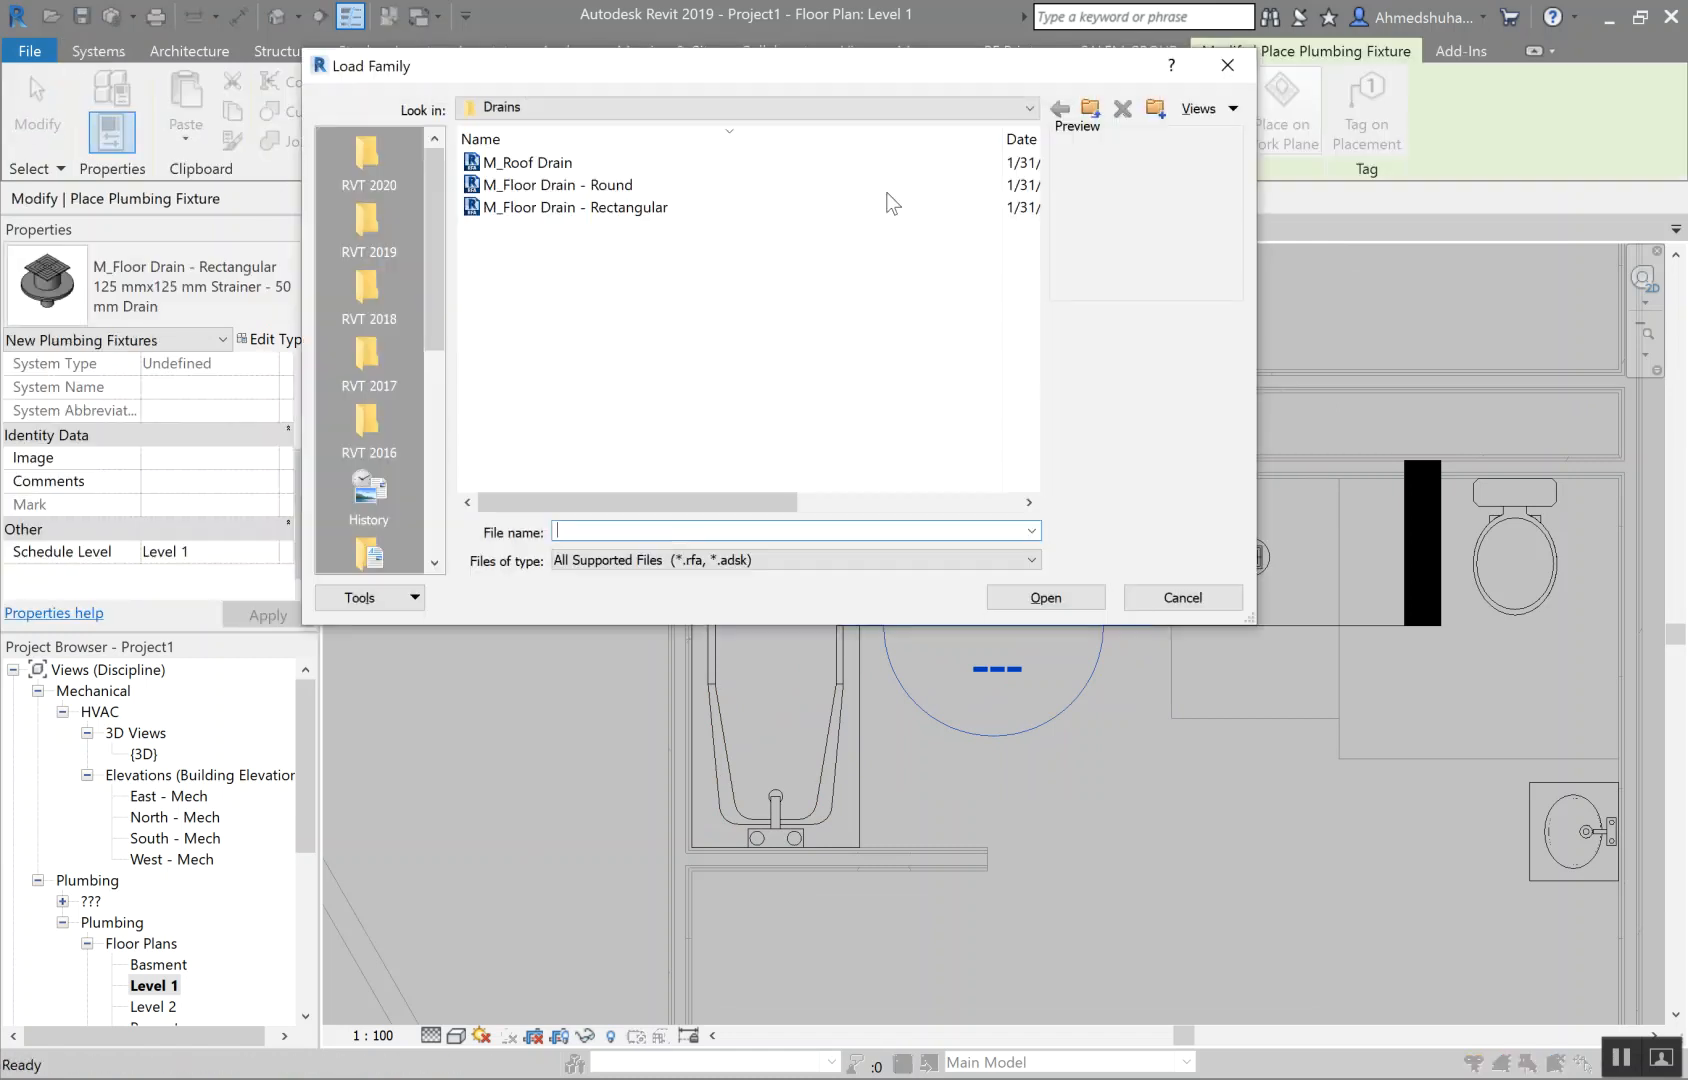
pyautogui.click(1089, 108)
pyautogui.click(1088, 109)
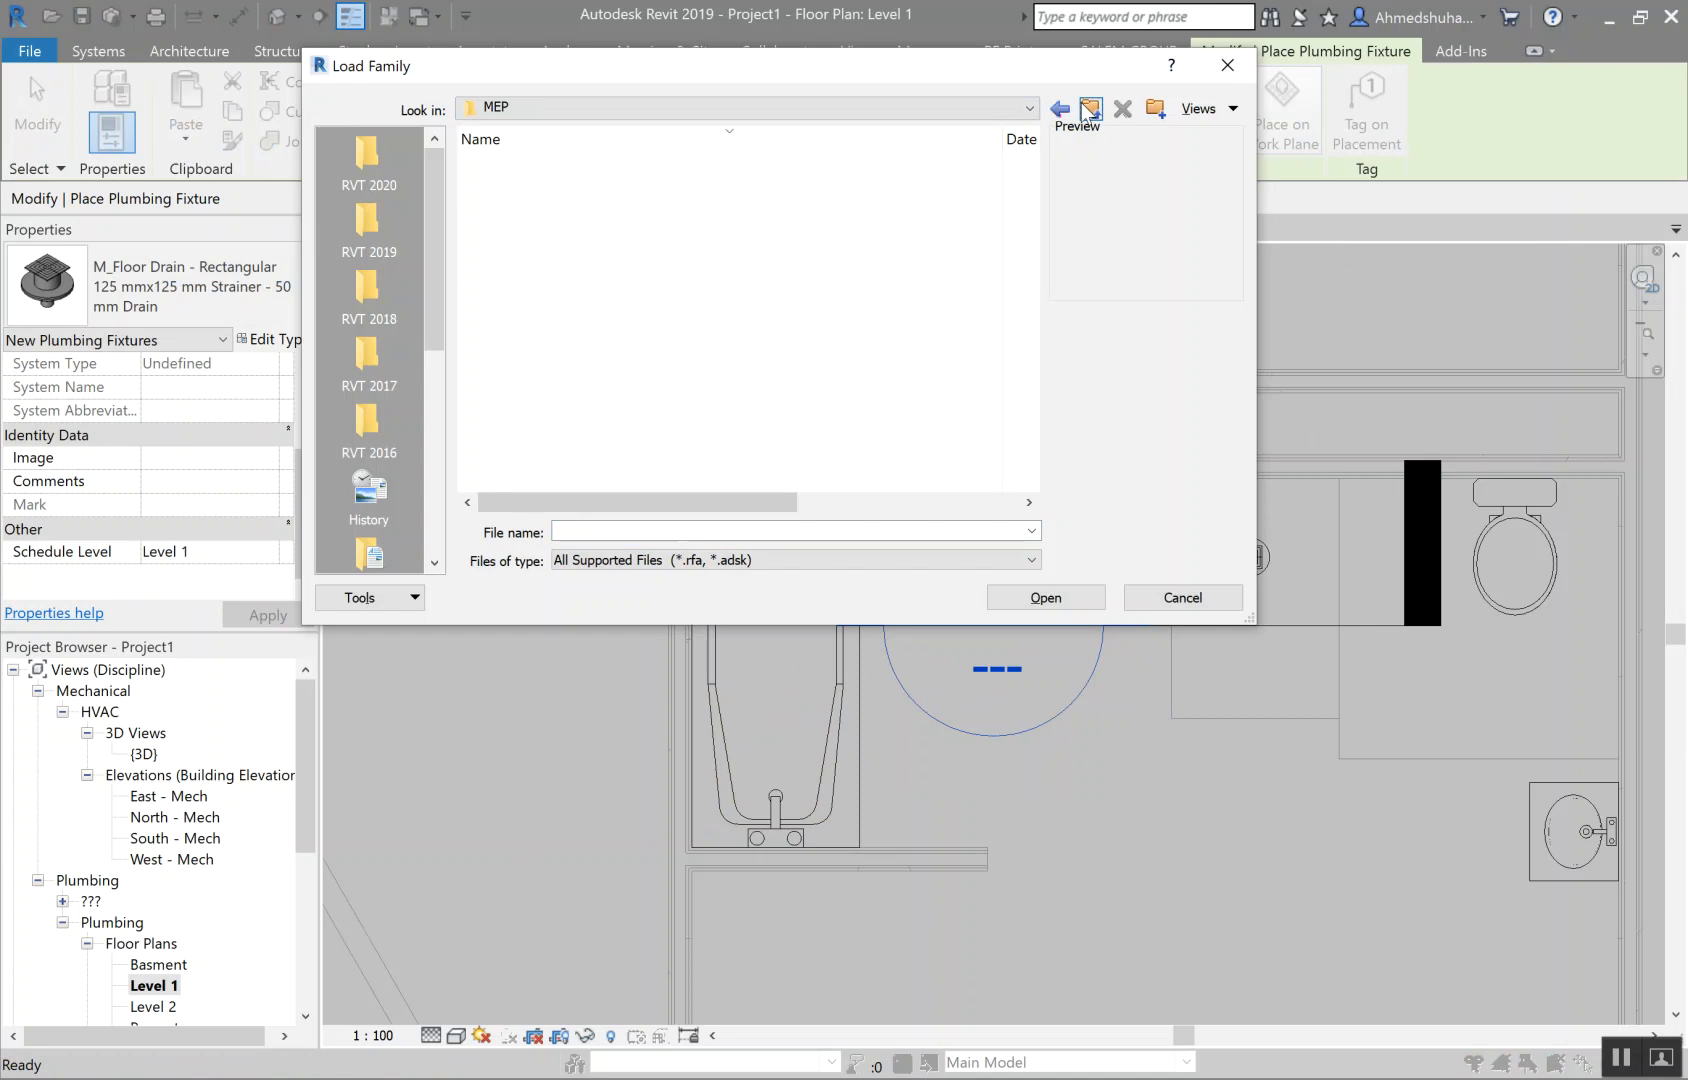
pyautogui.doubleClick(649, 182)
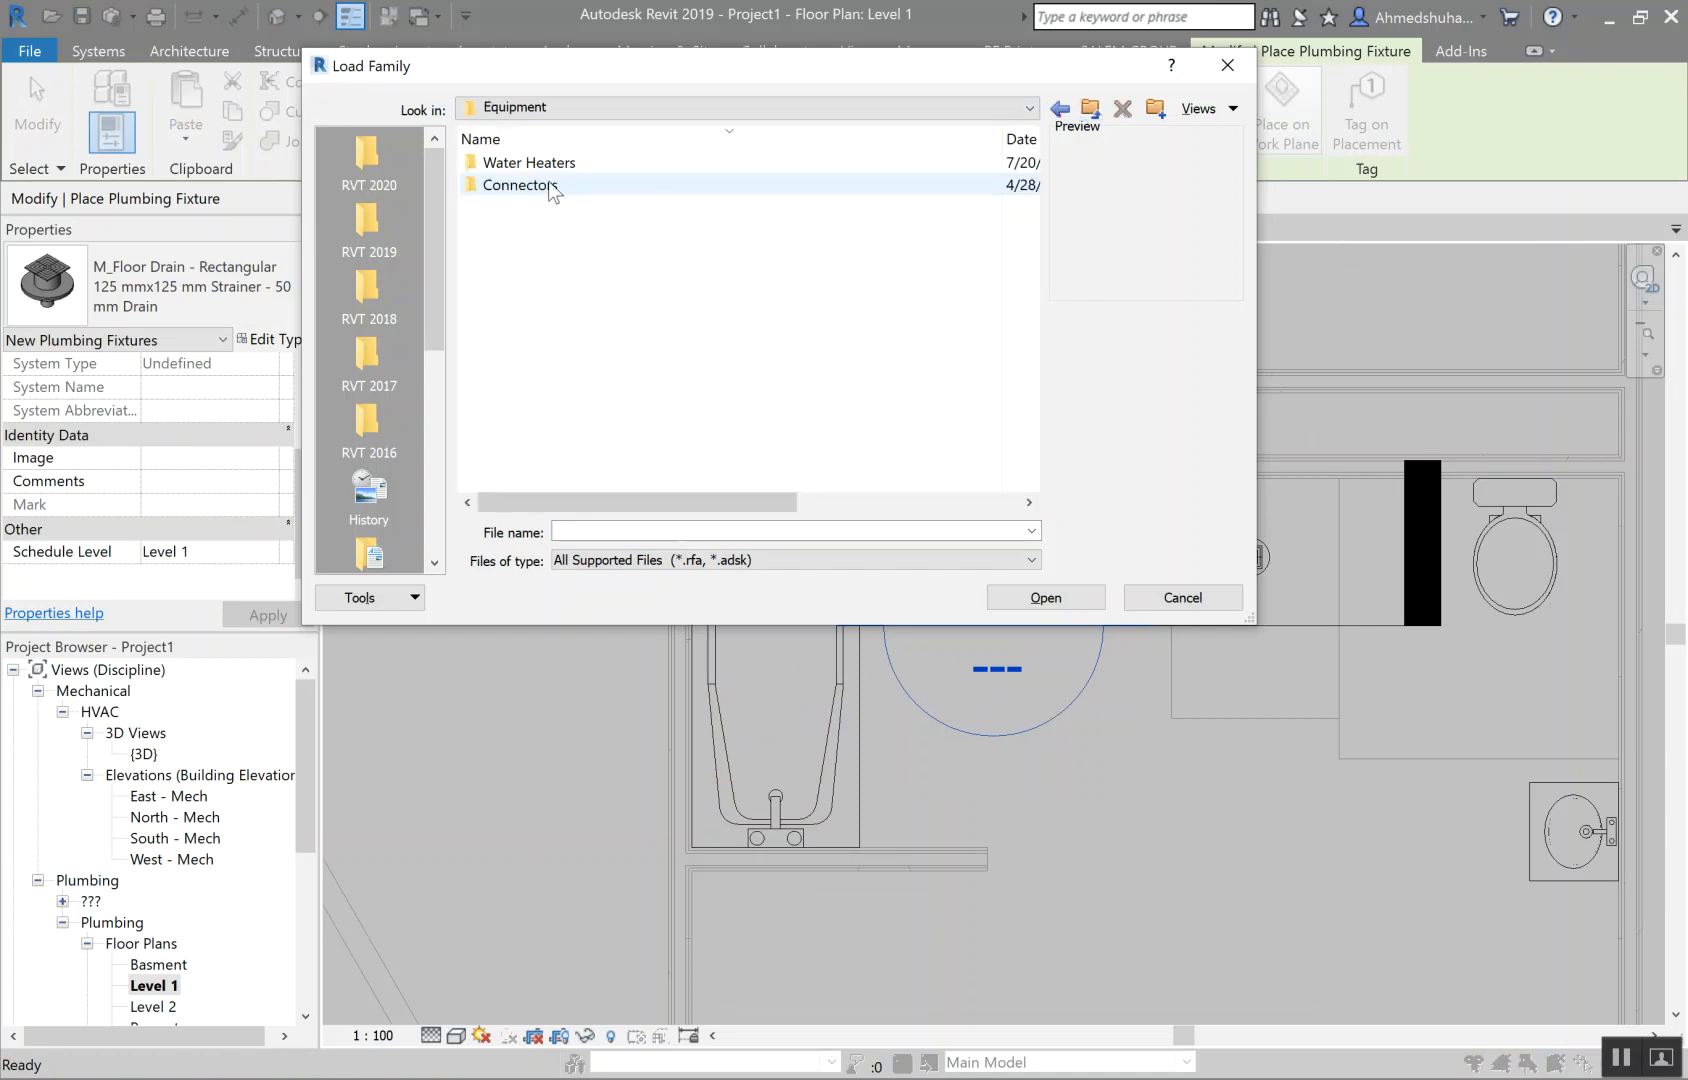
pyautogui.doubleClick(537, 165)
# Step: Load the M_Water Heater family and place one 152 L heater near the upper wall, between the bathtub and the floor drain
pyautogui.click(587, 208)
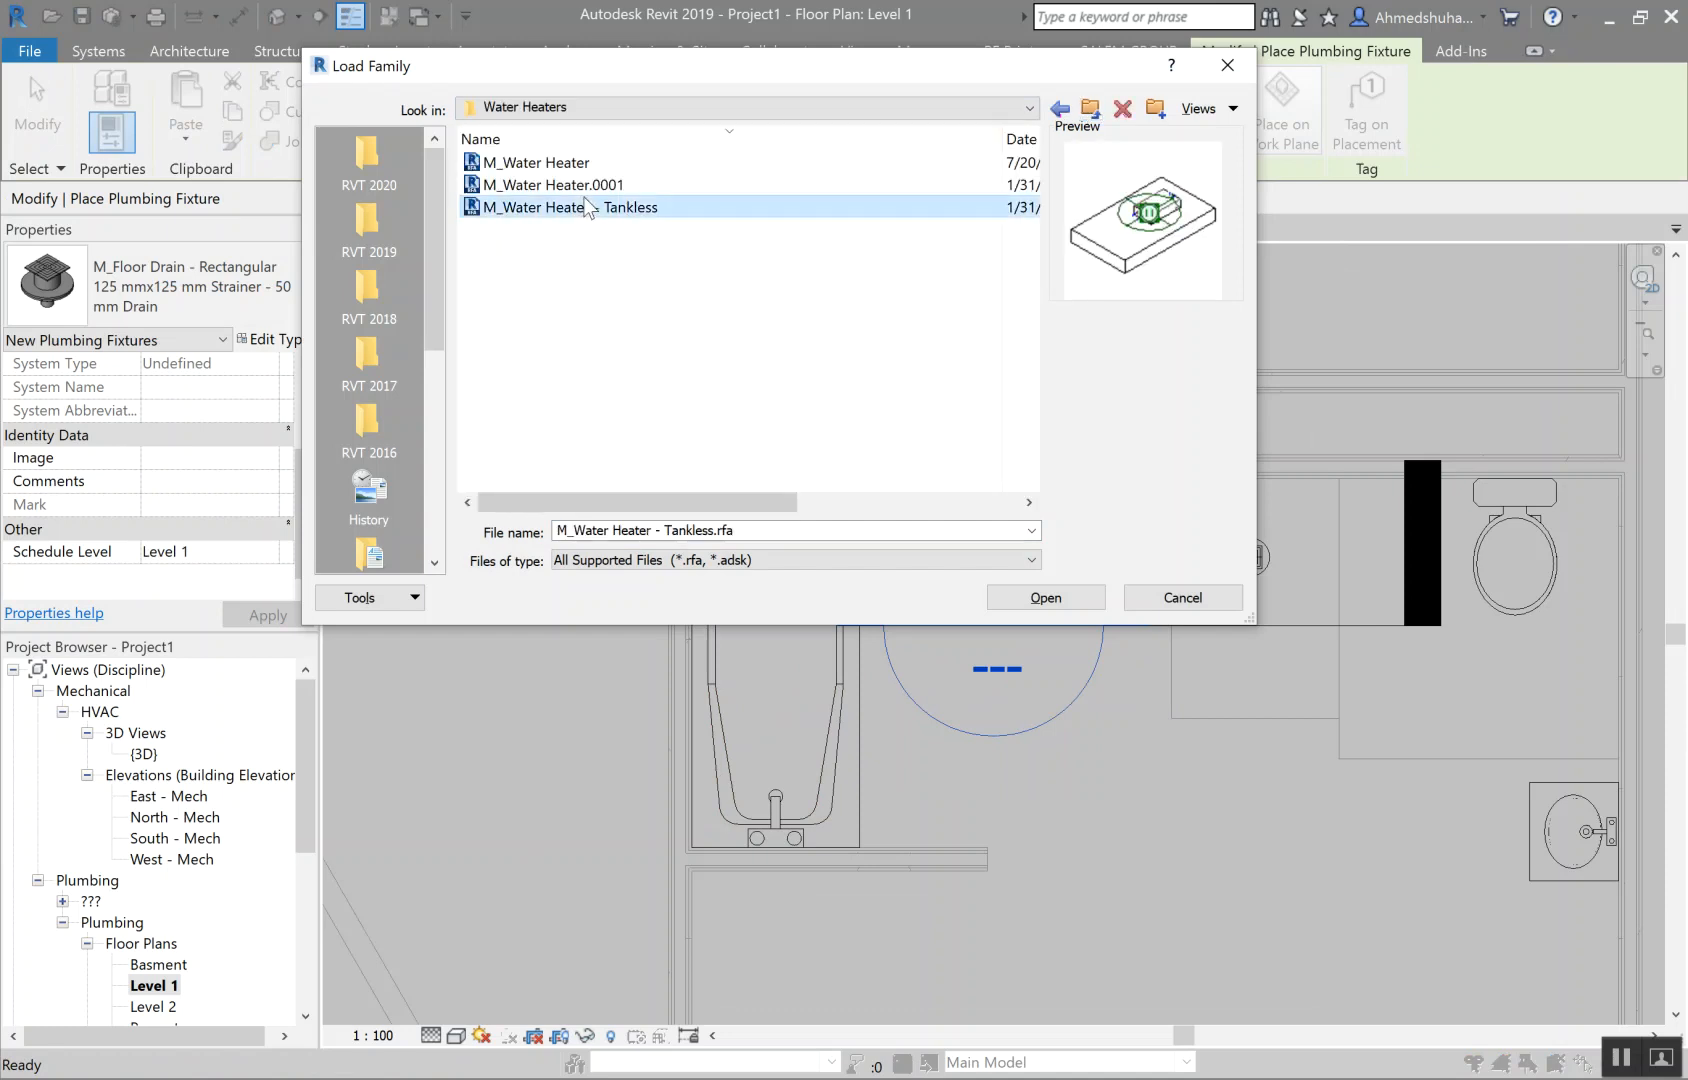
pyautogui.click(584, 184)
pyautogui.click(583, 168)
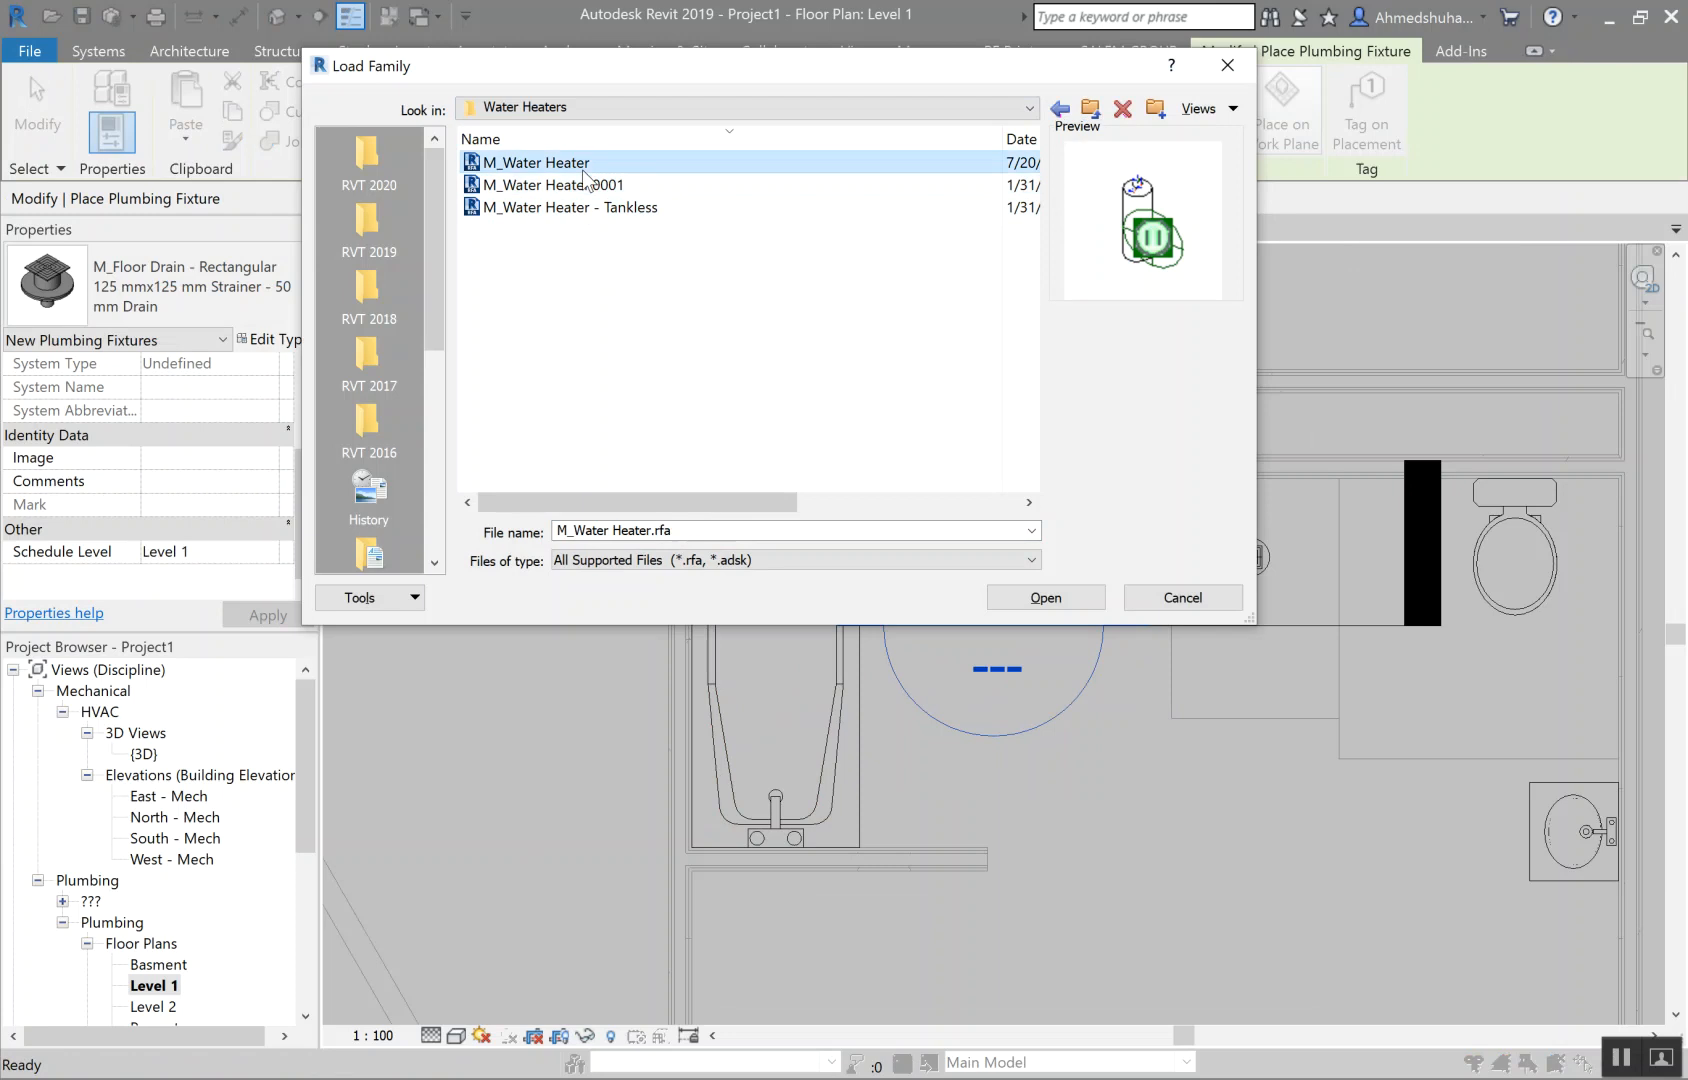
pyautogui.click(1046, 598)
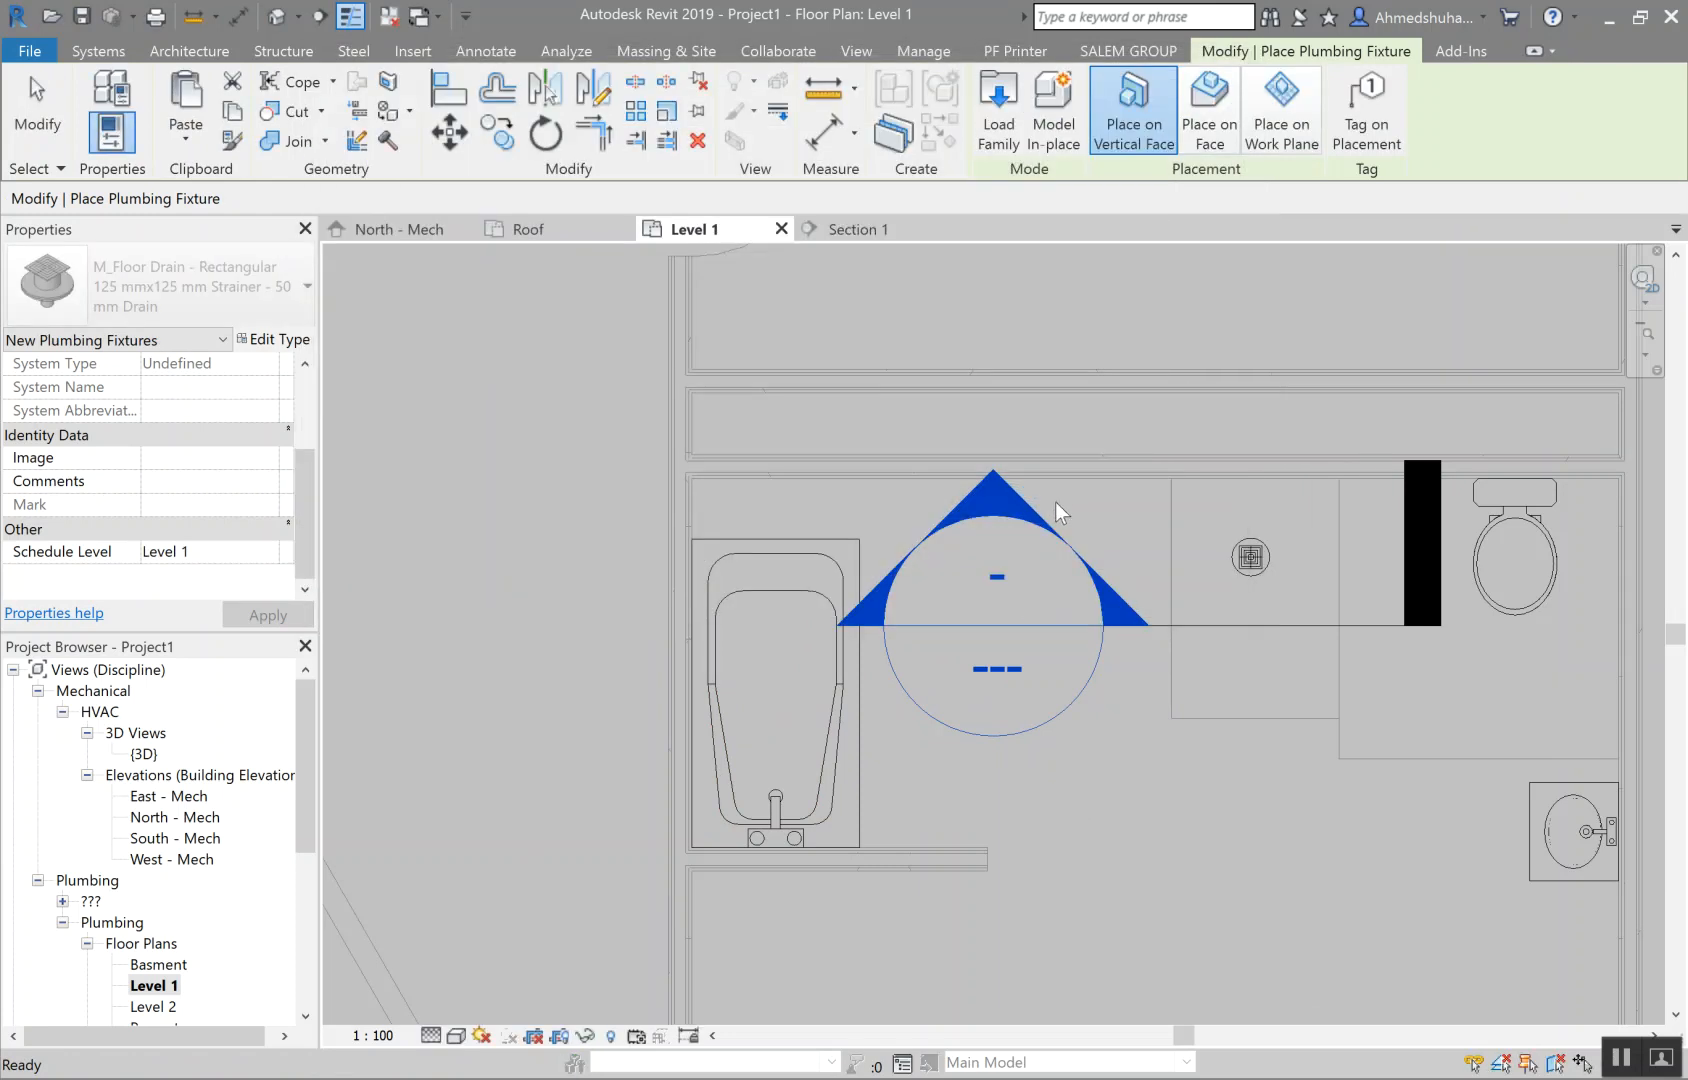
pyautogui.click(1114, 521)
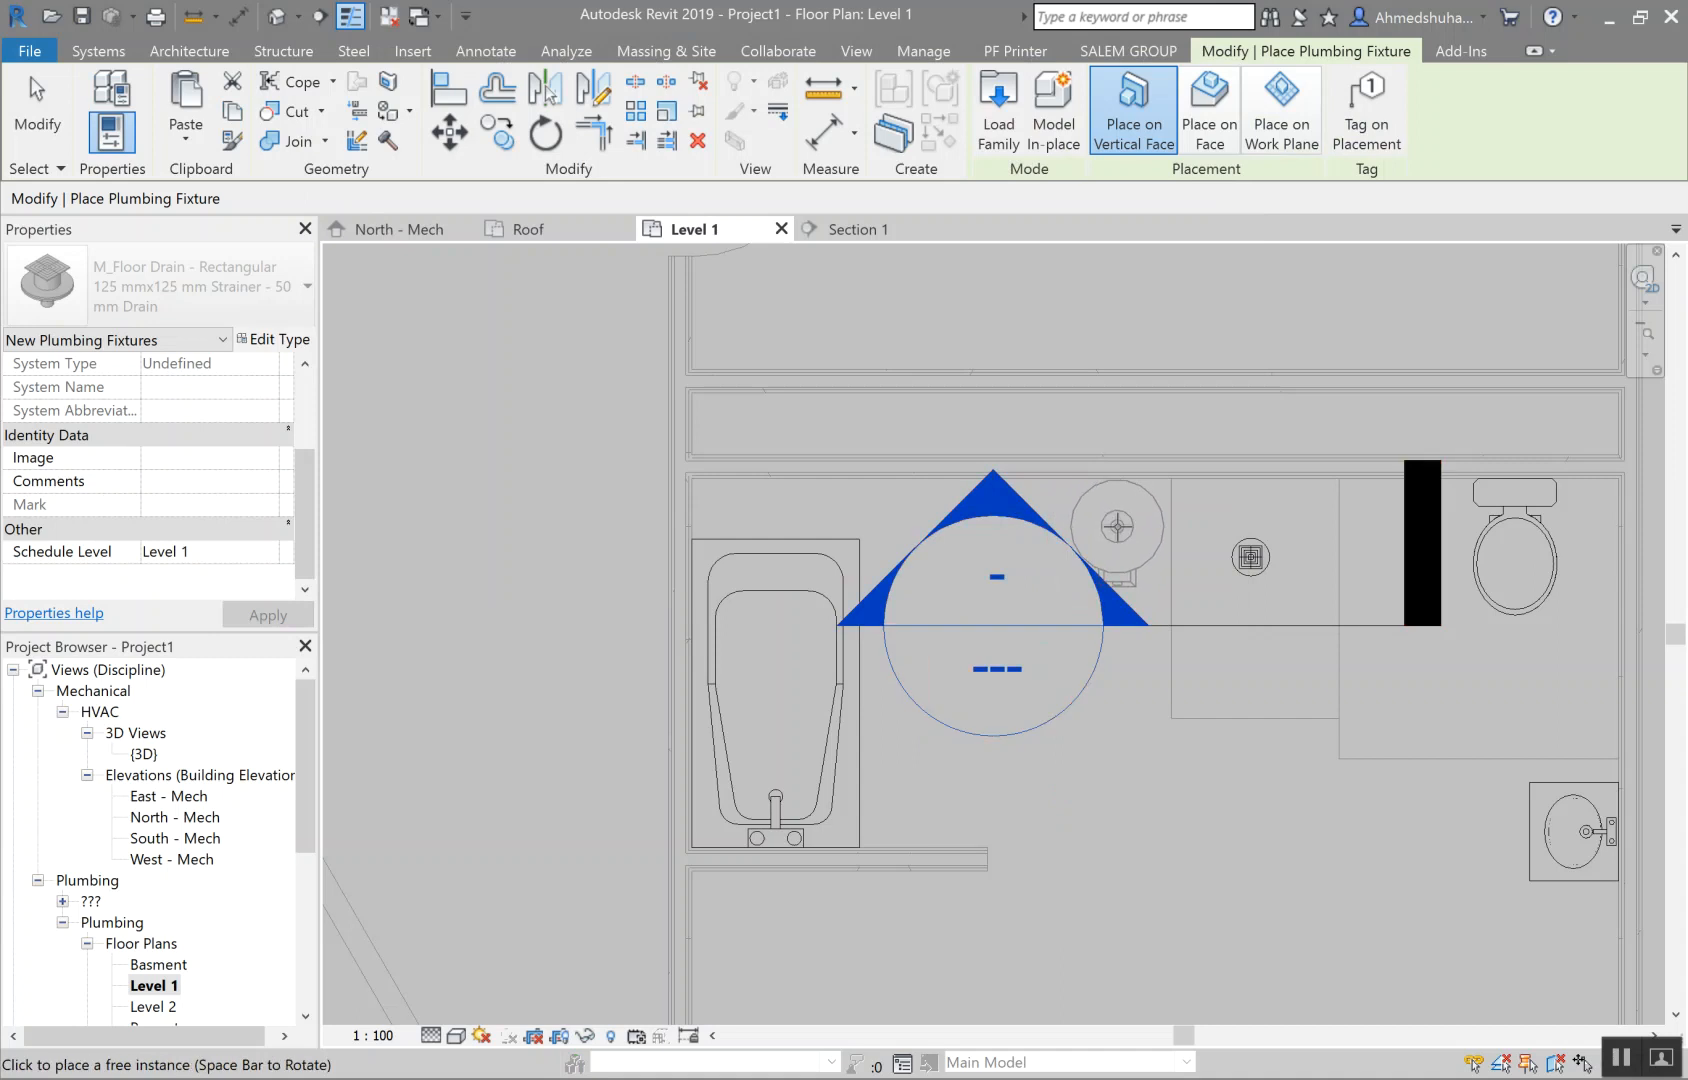
pyautogui.press('Escape')
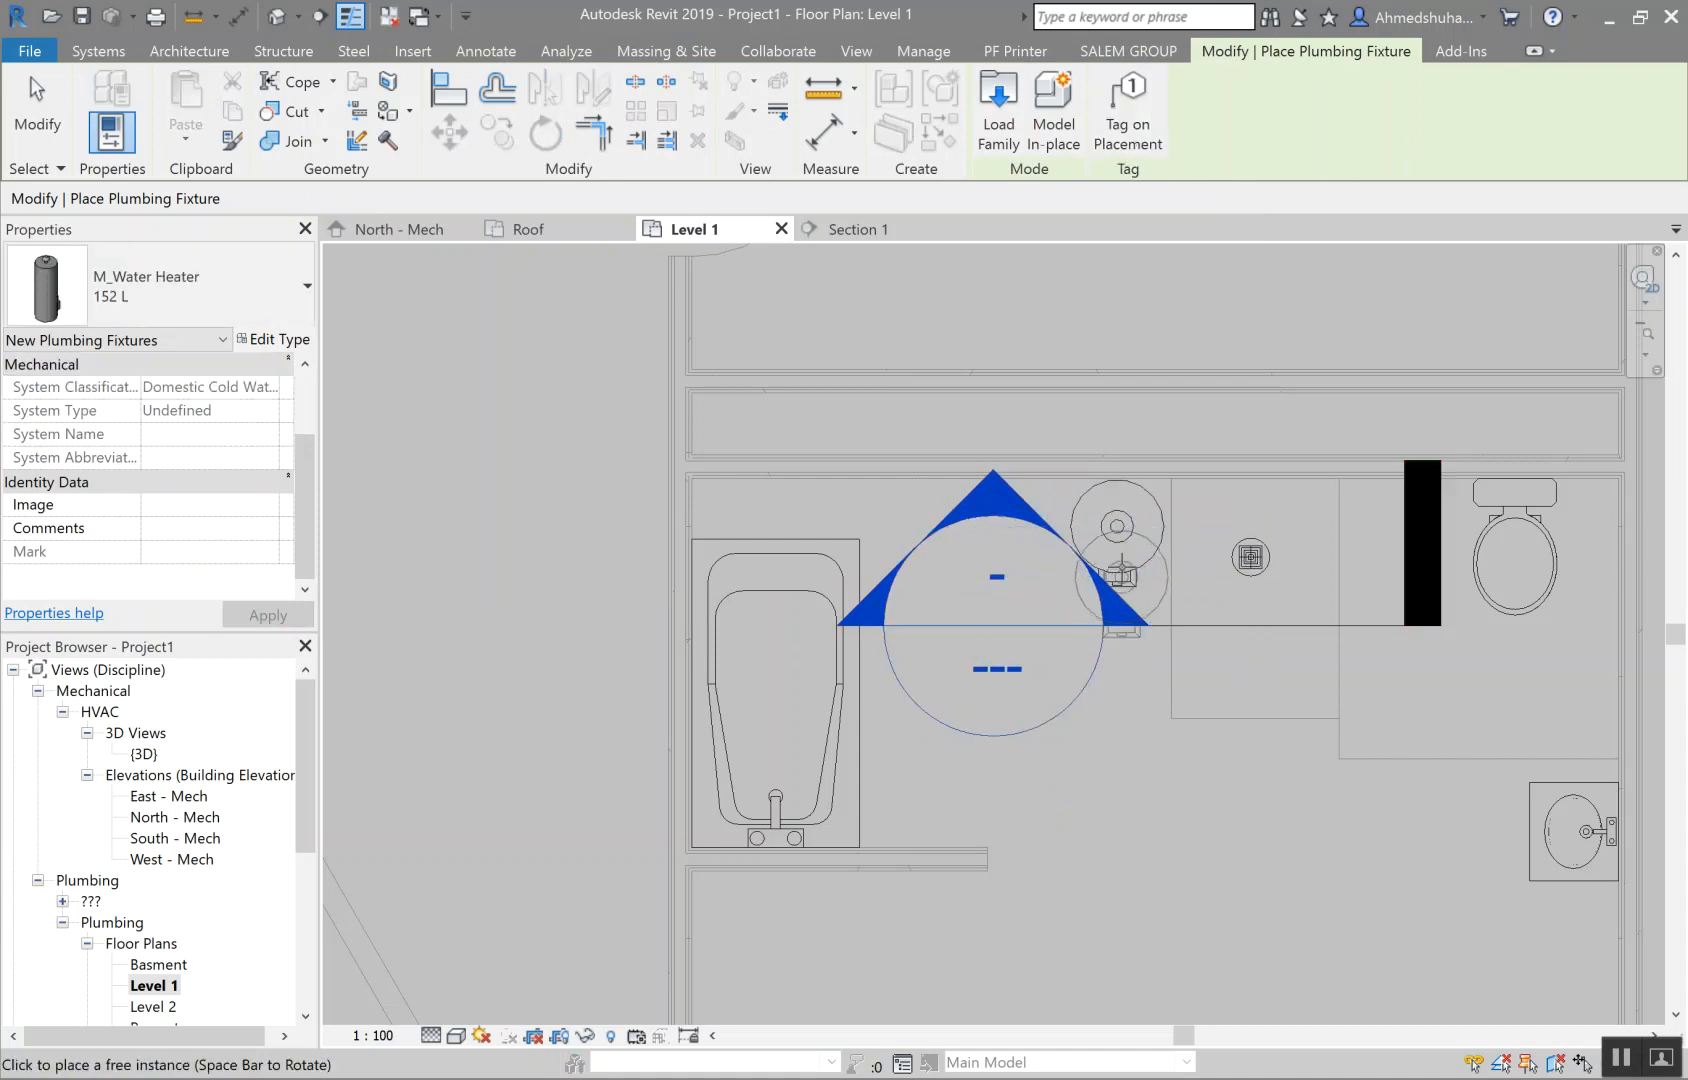
# Step: Edit the water heater's type and set its Sanitary Diameter to 0.5" and Hot Water Diameter to 0.75"
pyautogui.scroll(3, 1143, 560)
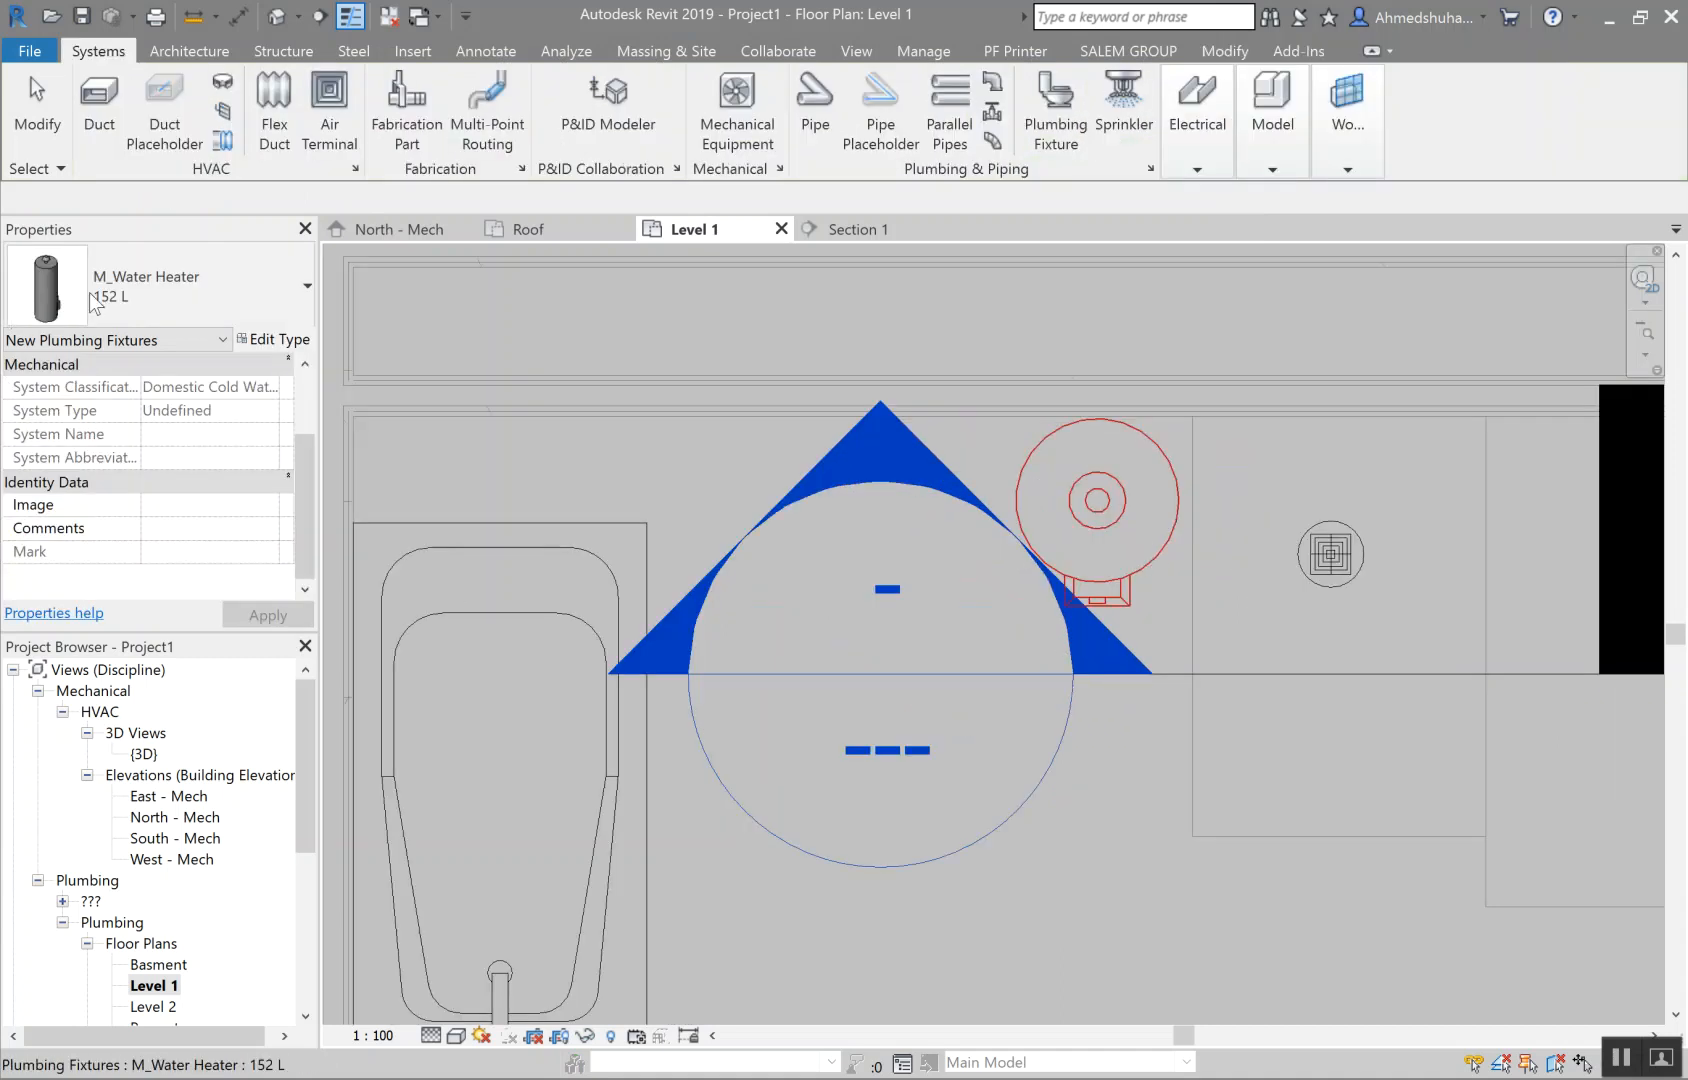
pyautogui.click(1146, 553)
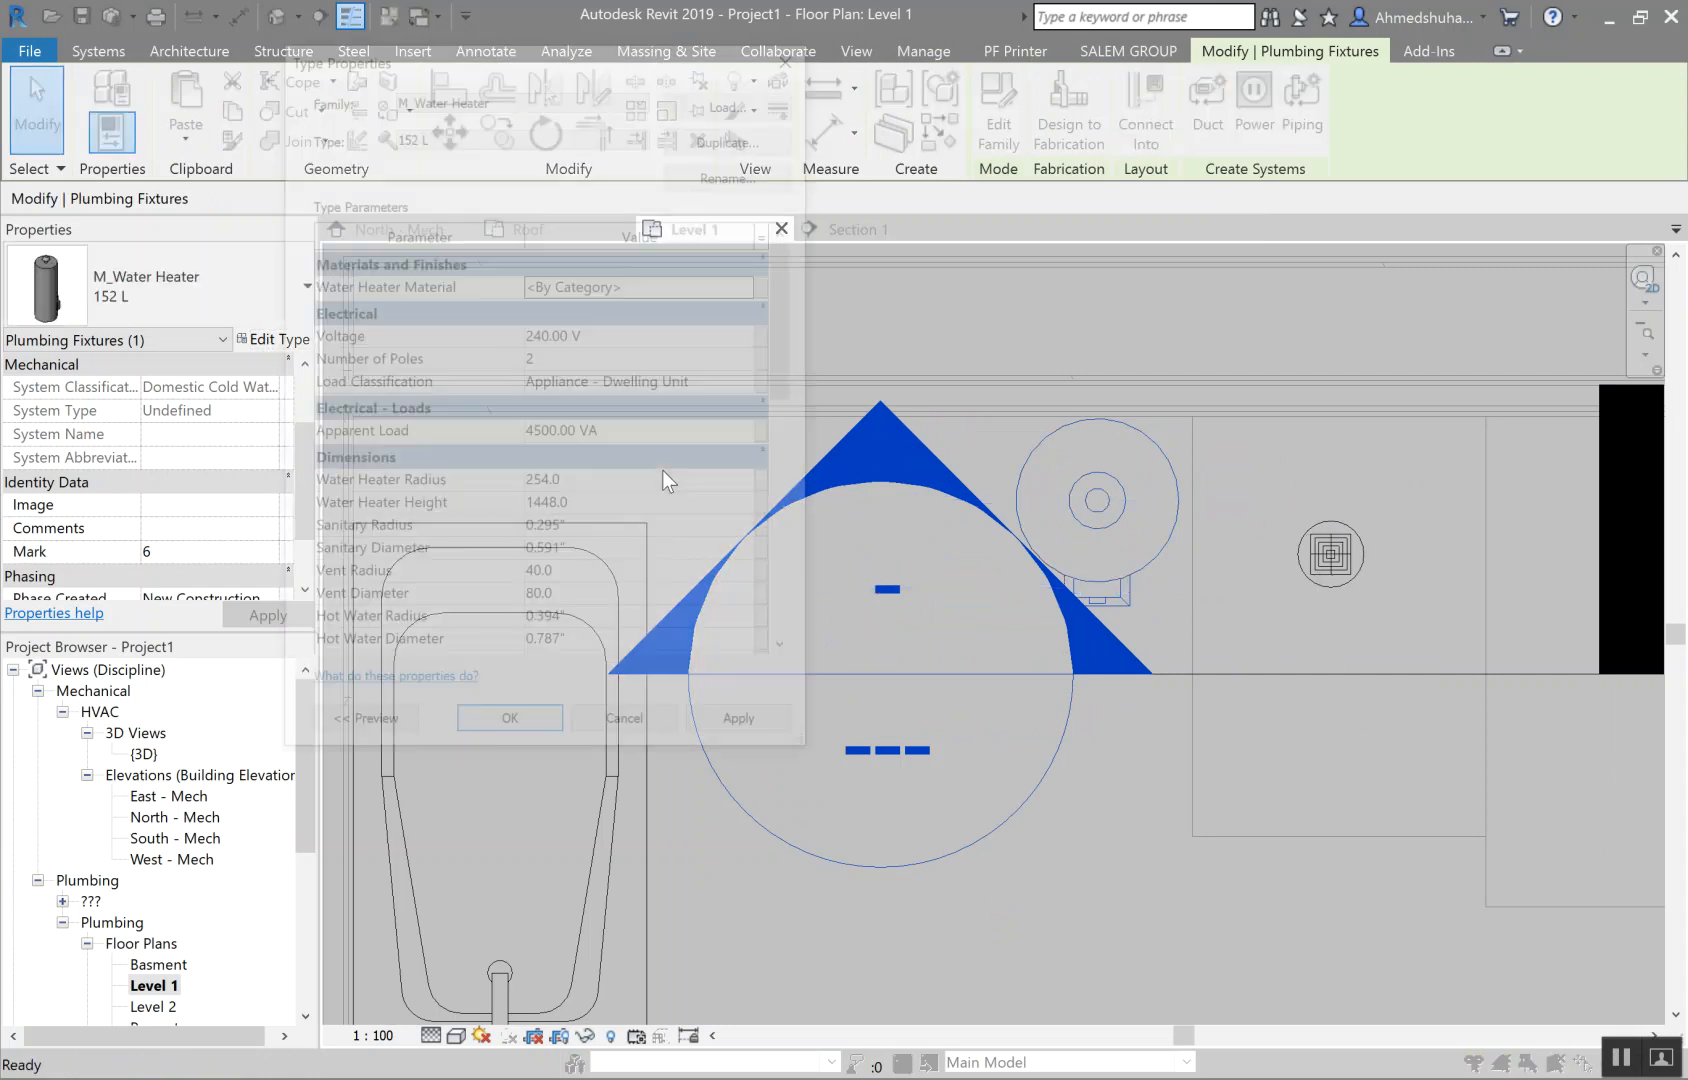
pyautogui.click(591, 549)
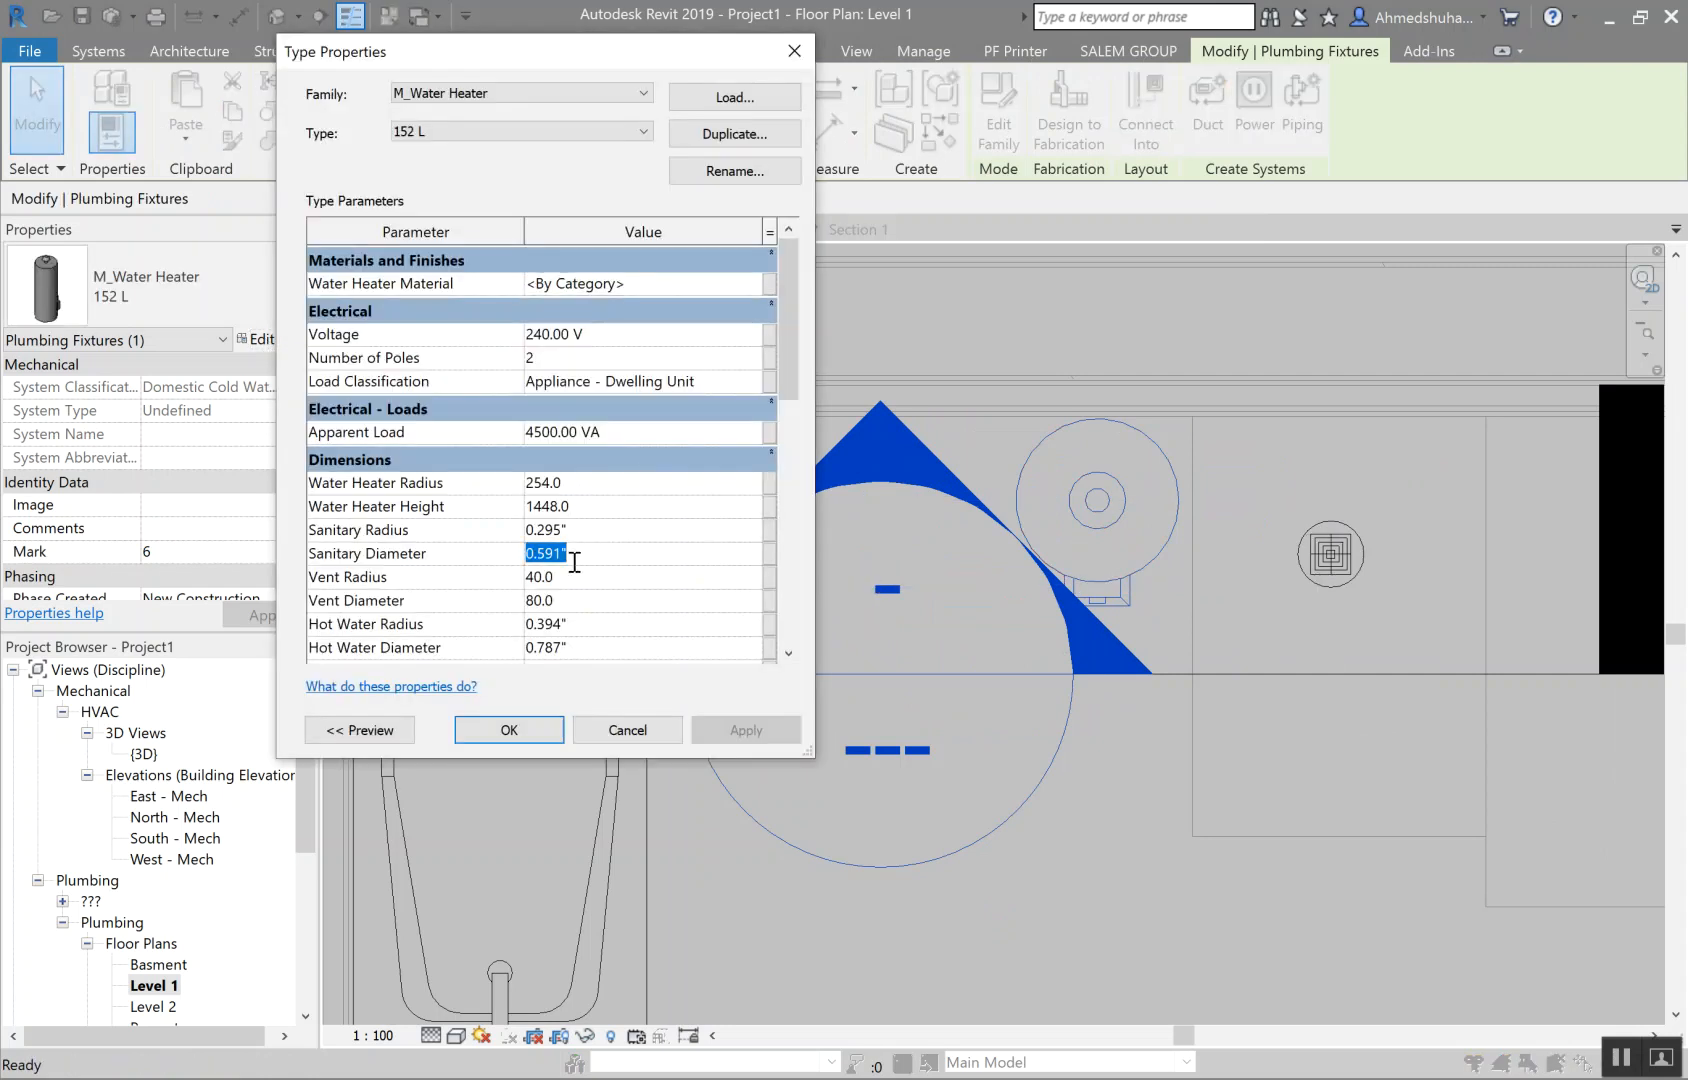
pyautogui.write('0.')
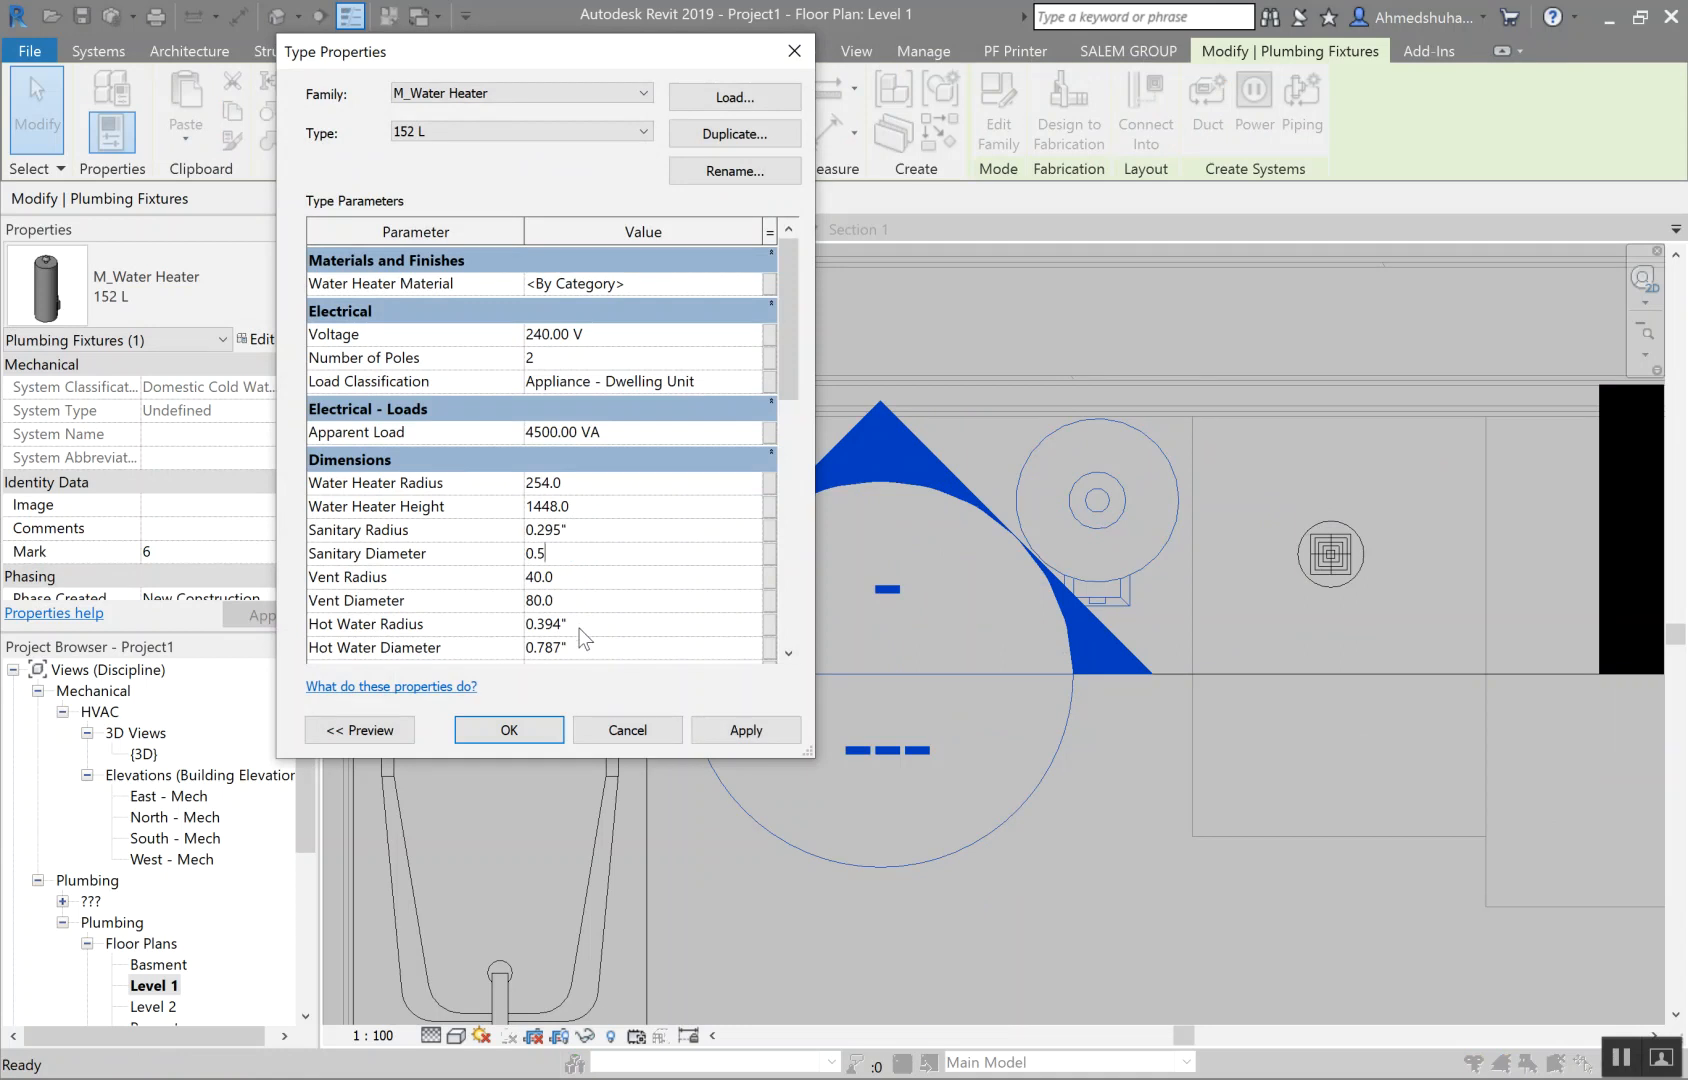
pyautogui.click(586, 647)
pyautogui.write('0.')
# Step: Change the water heater type's Cold Water Diameter, keep the Vent Diameter as it is, and apply the type changes
pyautogui.click(598, 601)
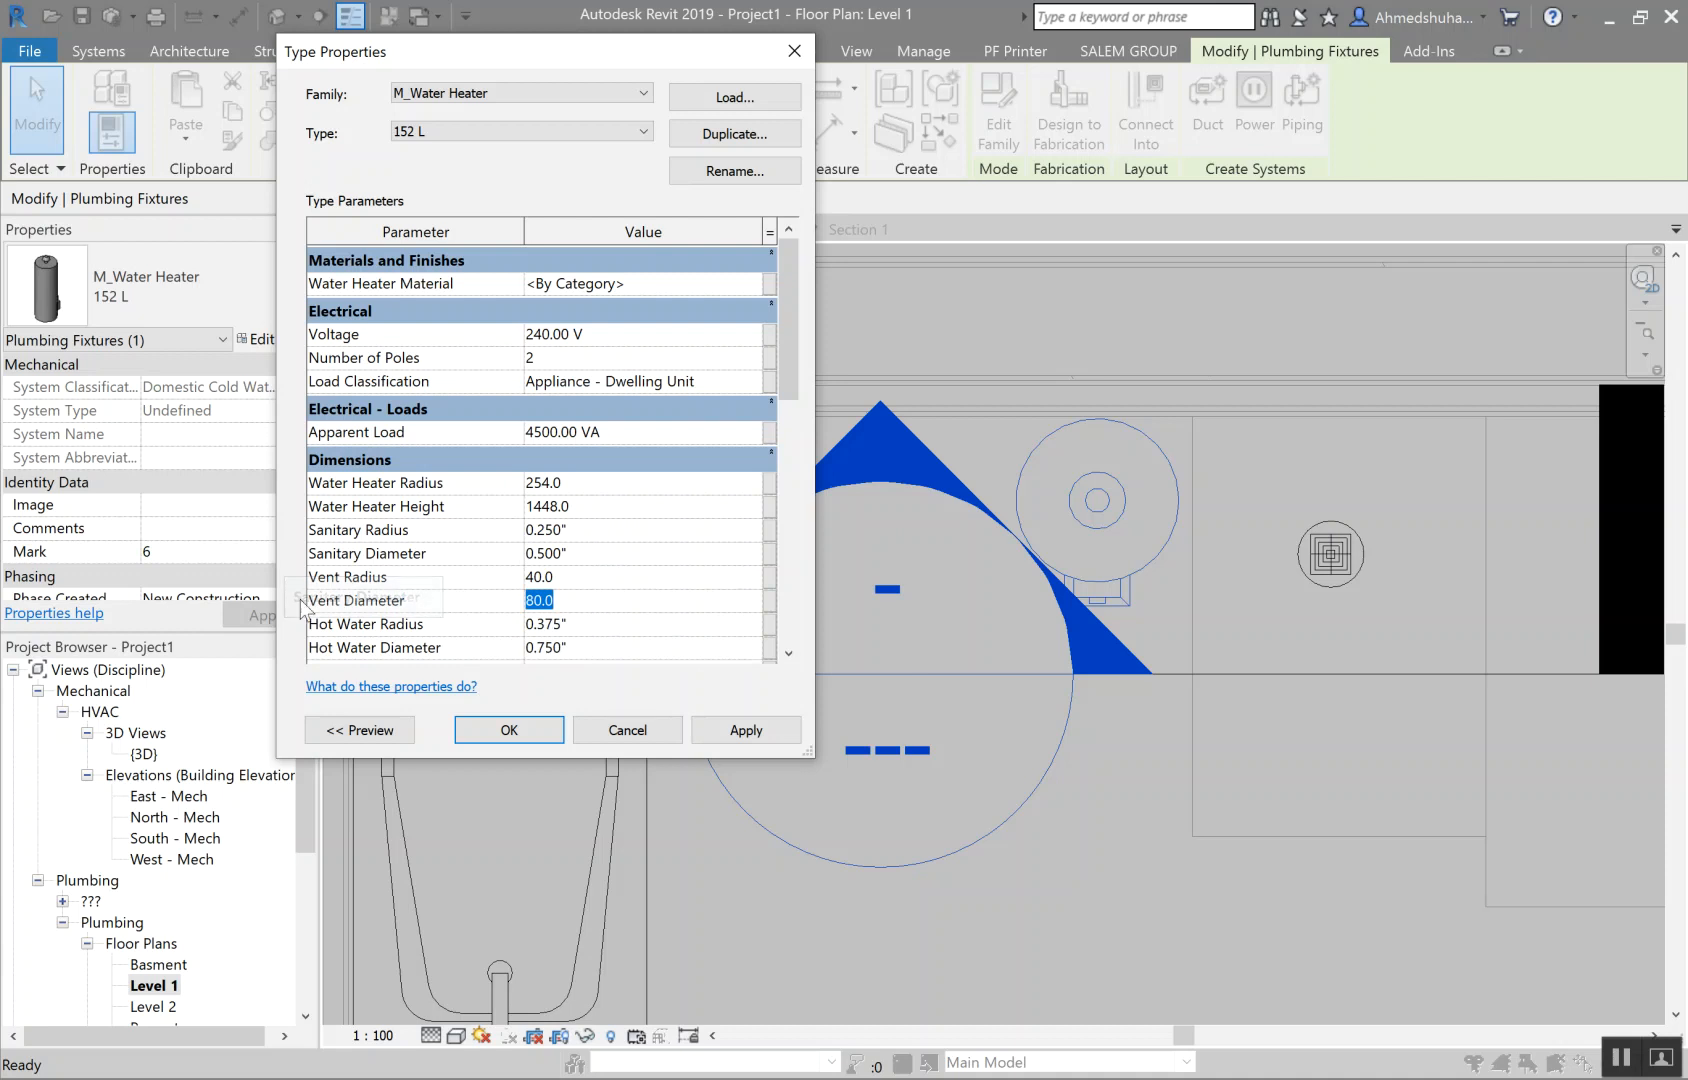
pyautogui.click(383, 601)
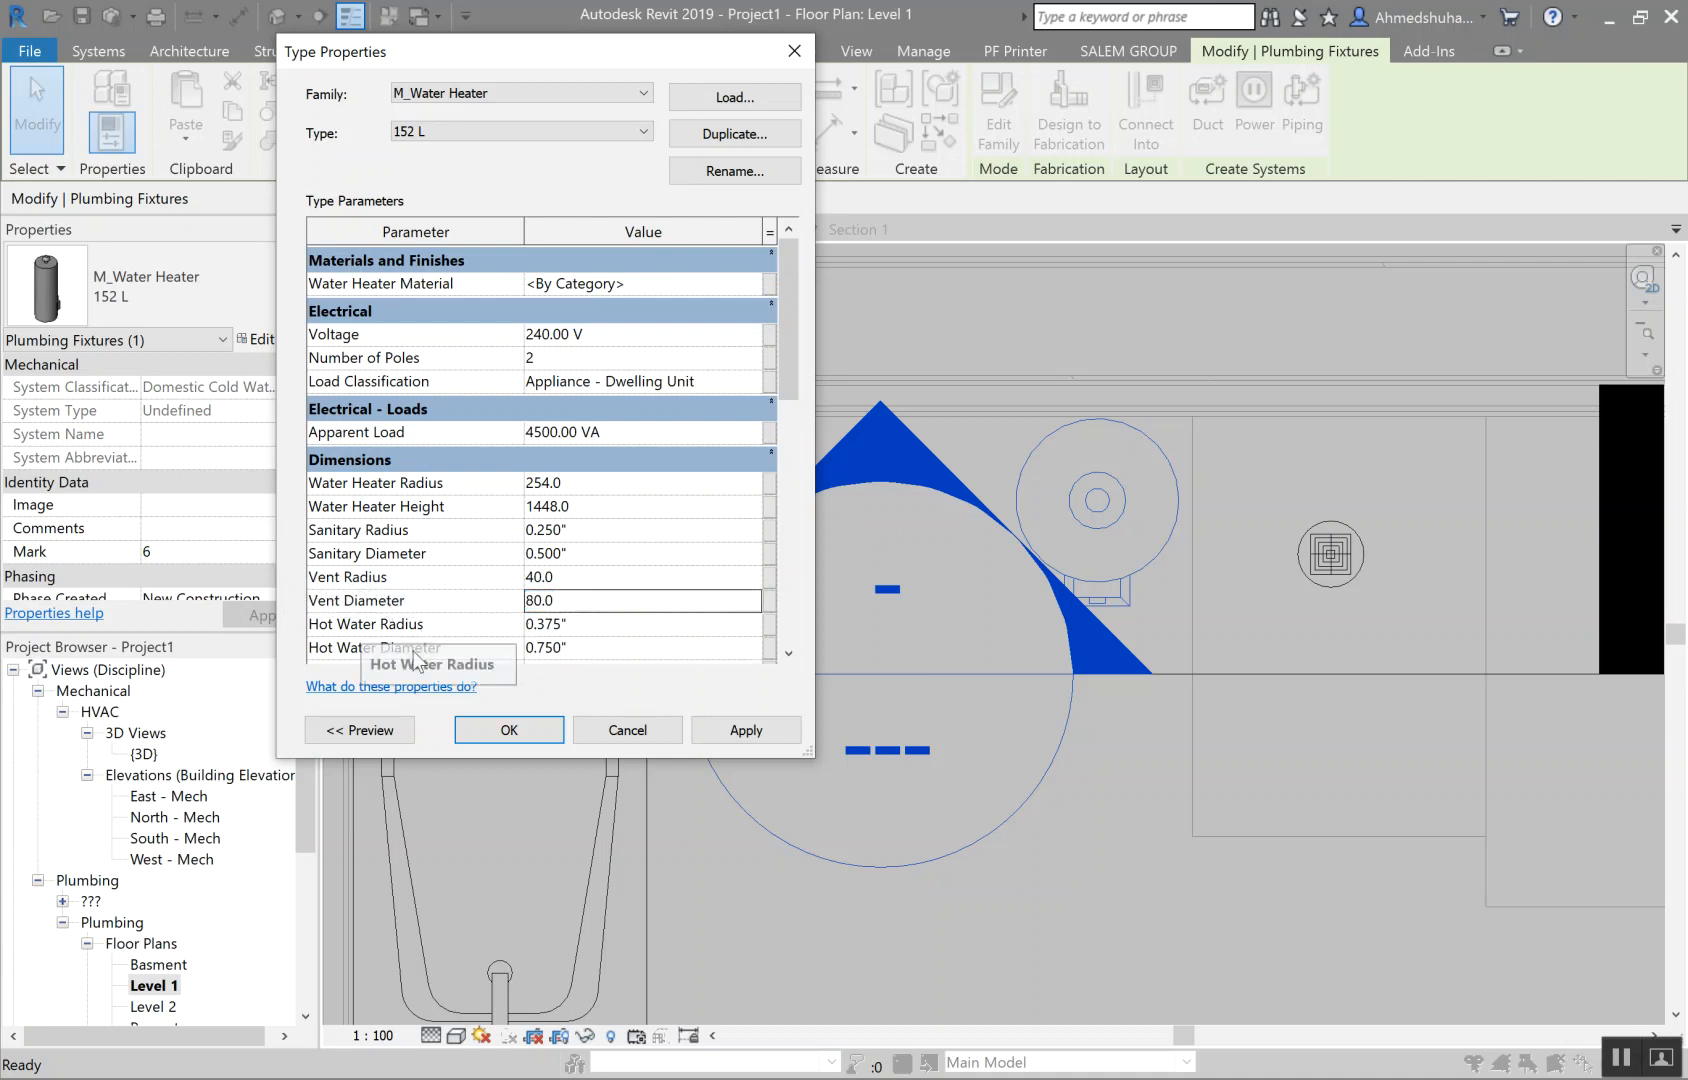
pyautogui.scroll(-2, 400, 623)
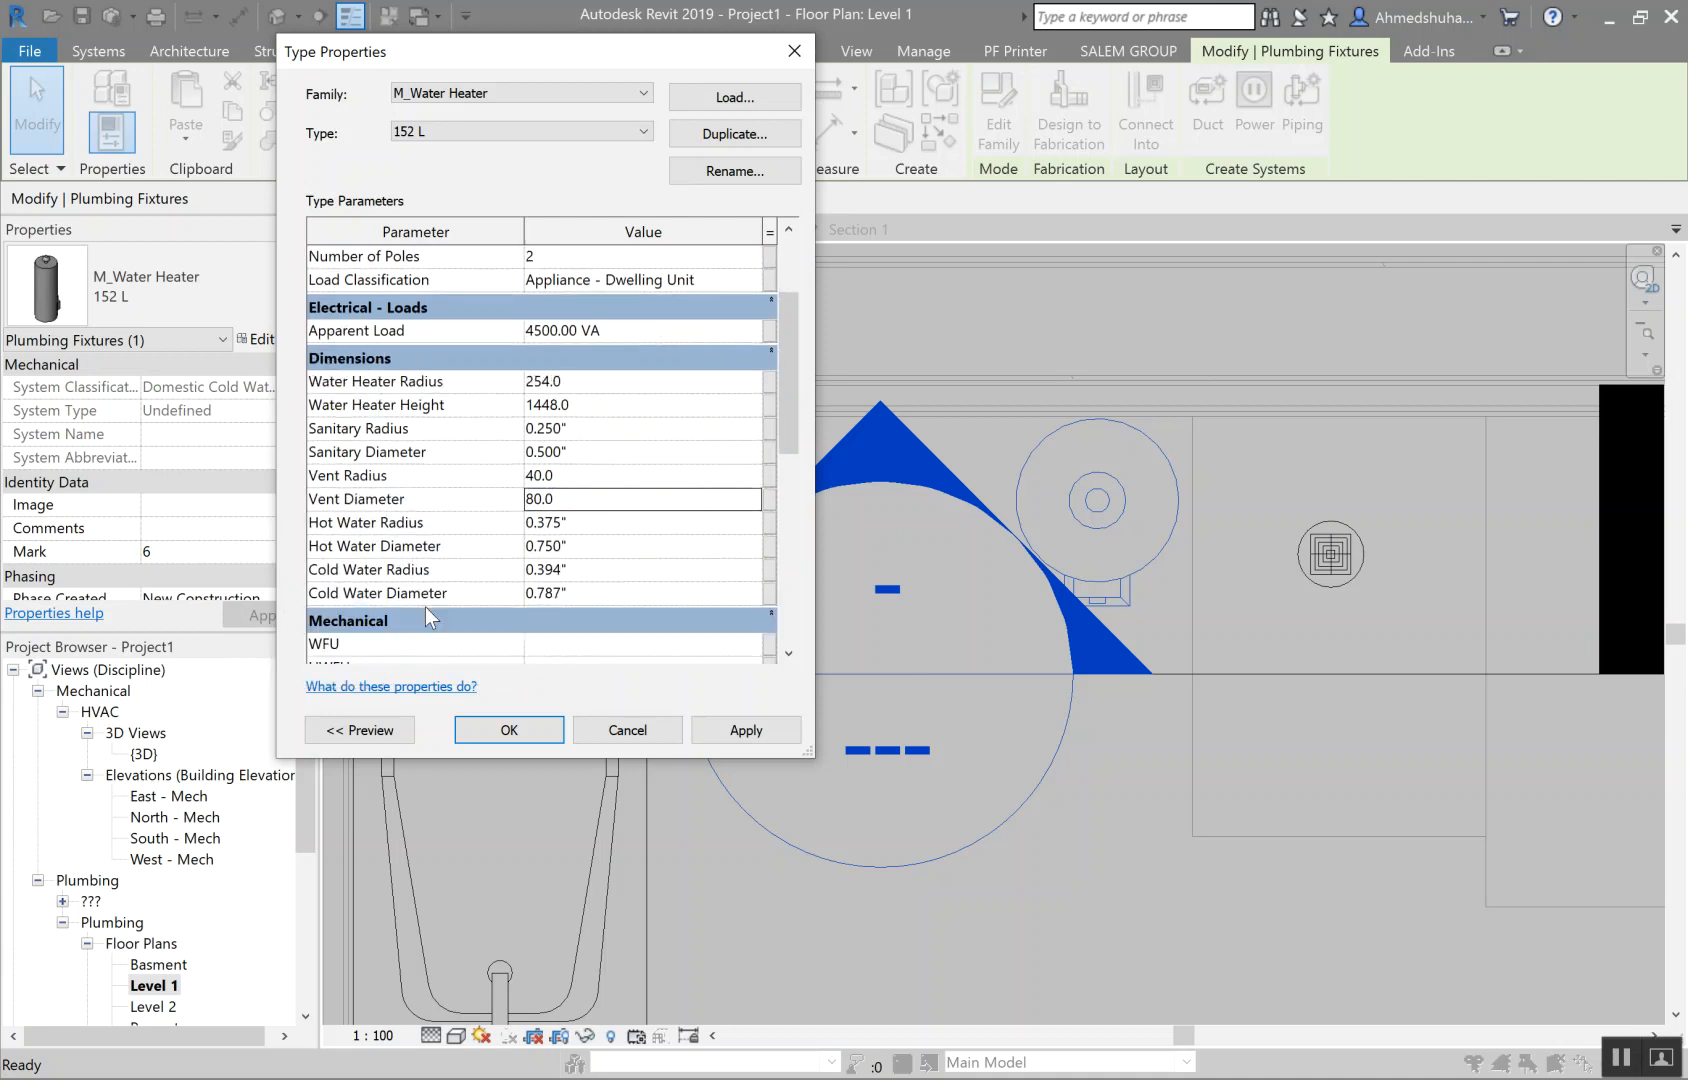
pyautogui.click(578, 594)
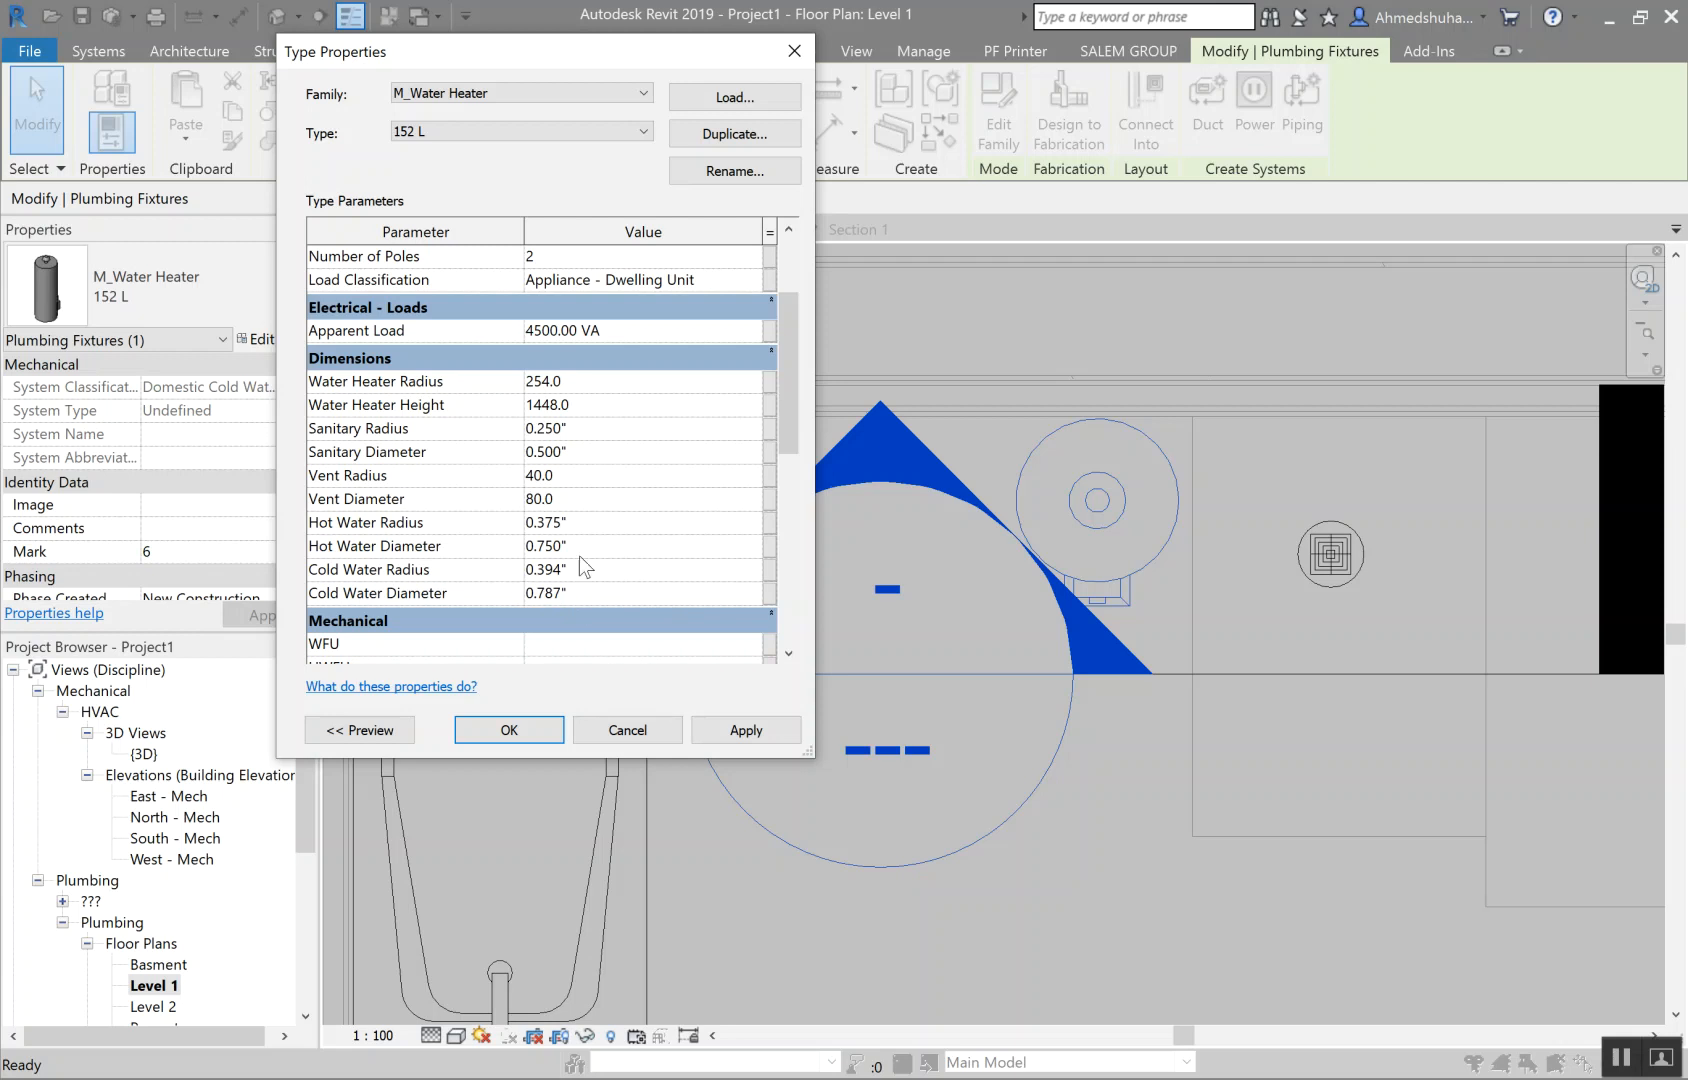
pyautogui.click(584, 592)
pyautogui.write('0')
pyautogui.click(652, 497)
pyautogui.click(518, 732)
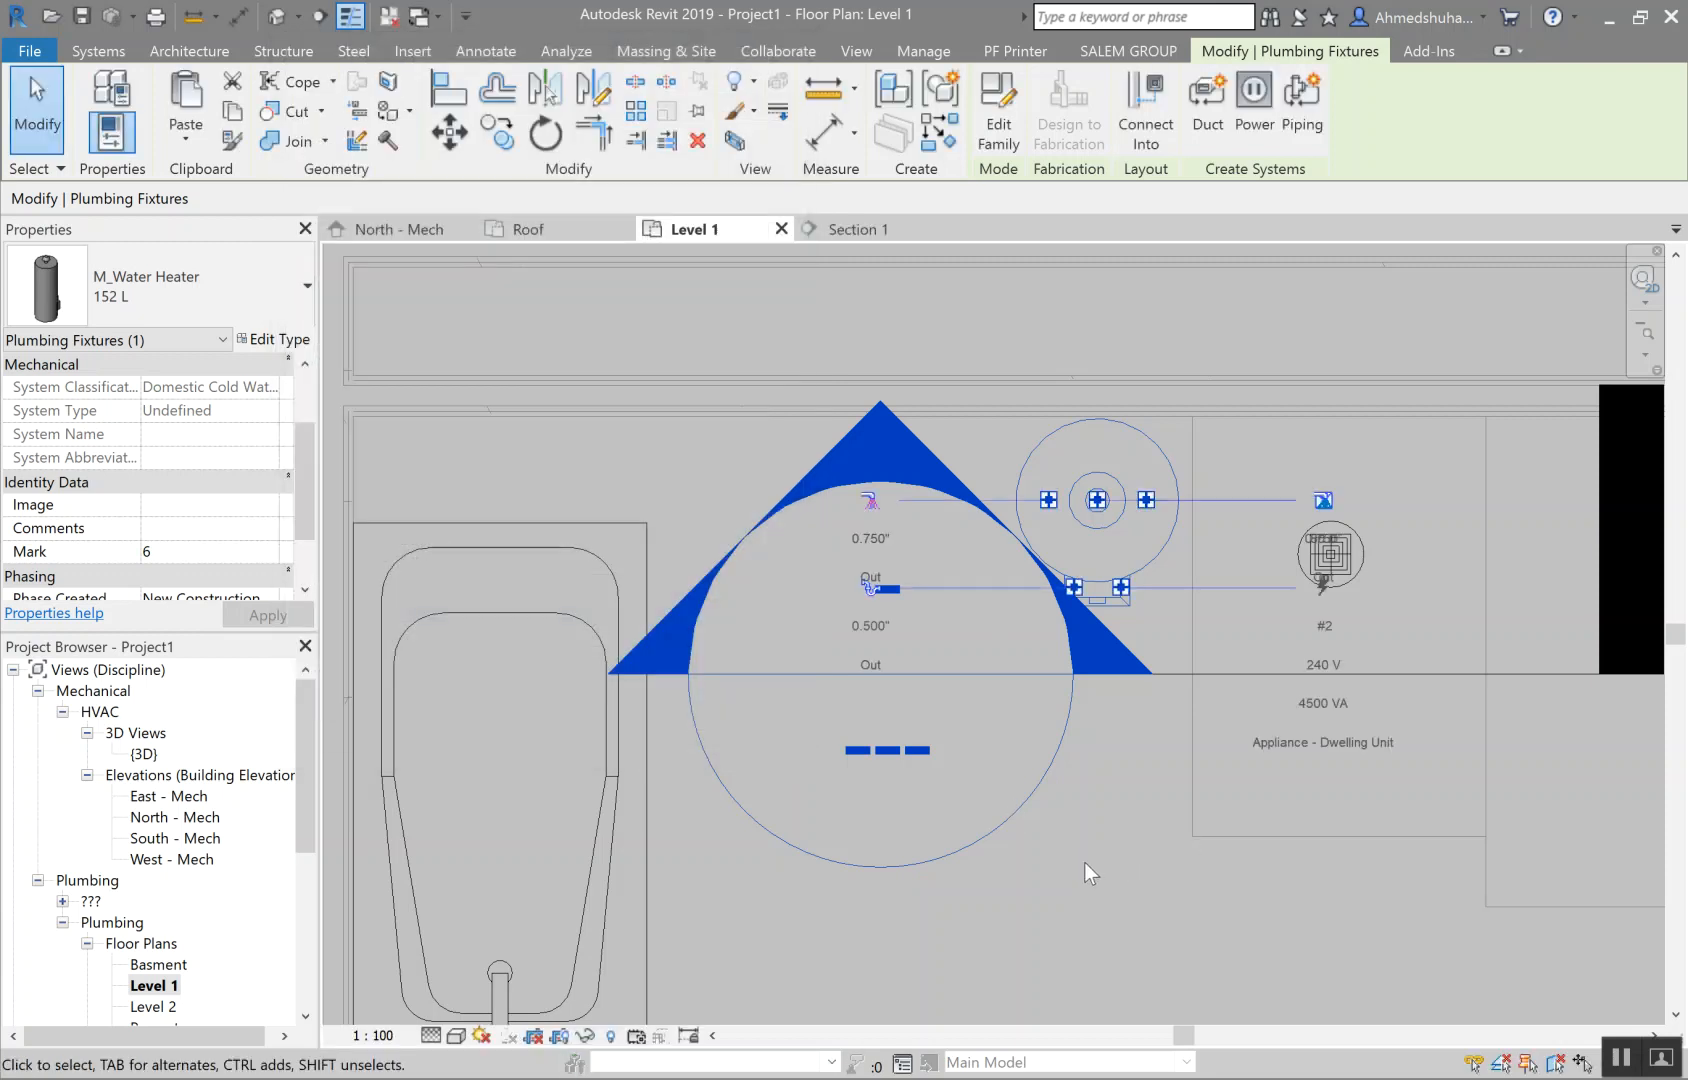
# Step: Deselect the water heater, start the Pipe command with the PVC pipe type, and check its type properties without changing them
pyautogui.scroll(-3, 1084, 862)
pyautogui.moveTo(1136, 868); pyautogui.dragTo(906, 728, button='middle')
pyautogui.scroll(-1, 936, 684)
pyautogui.scroll(-1, 936, 684)
pyautogui.click(942, 727)
pyautogui.scroll(-1, 904, 745)
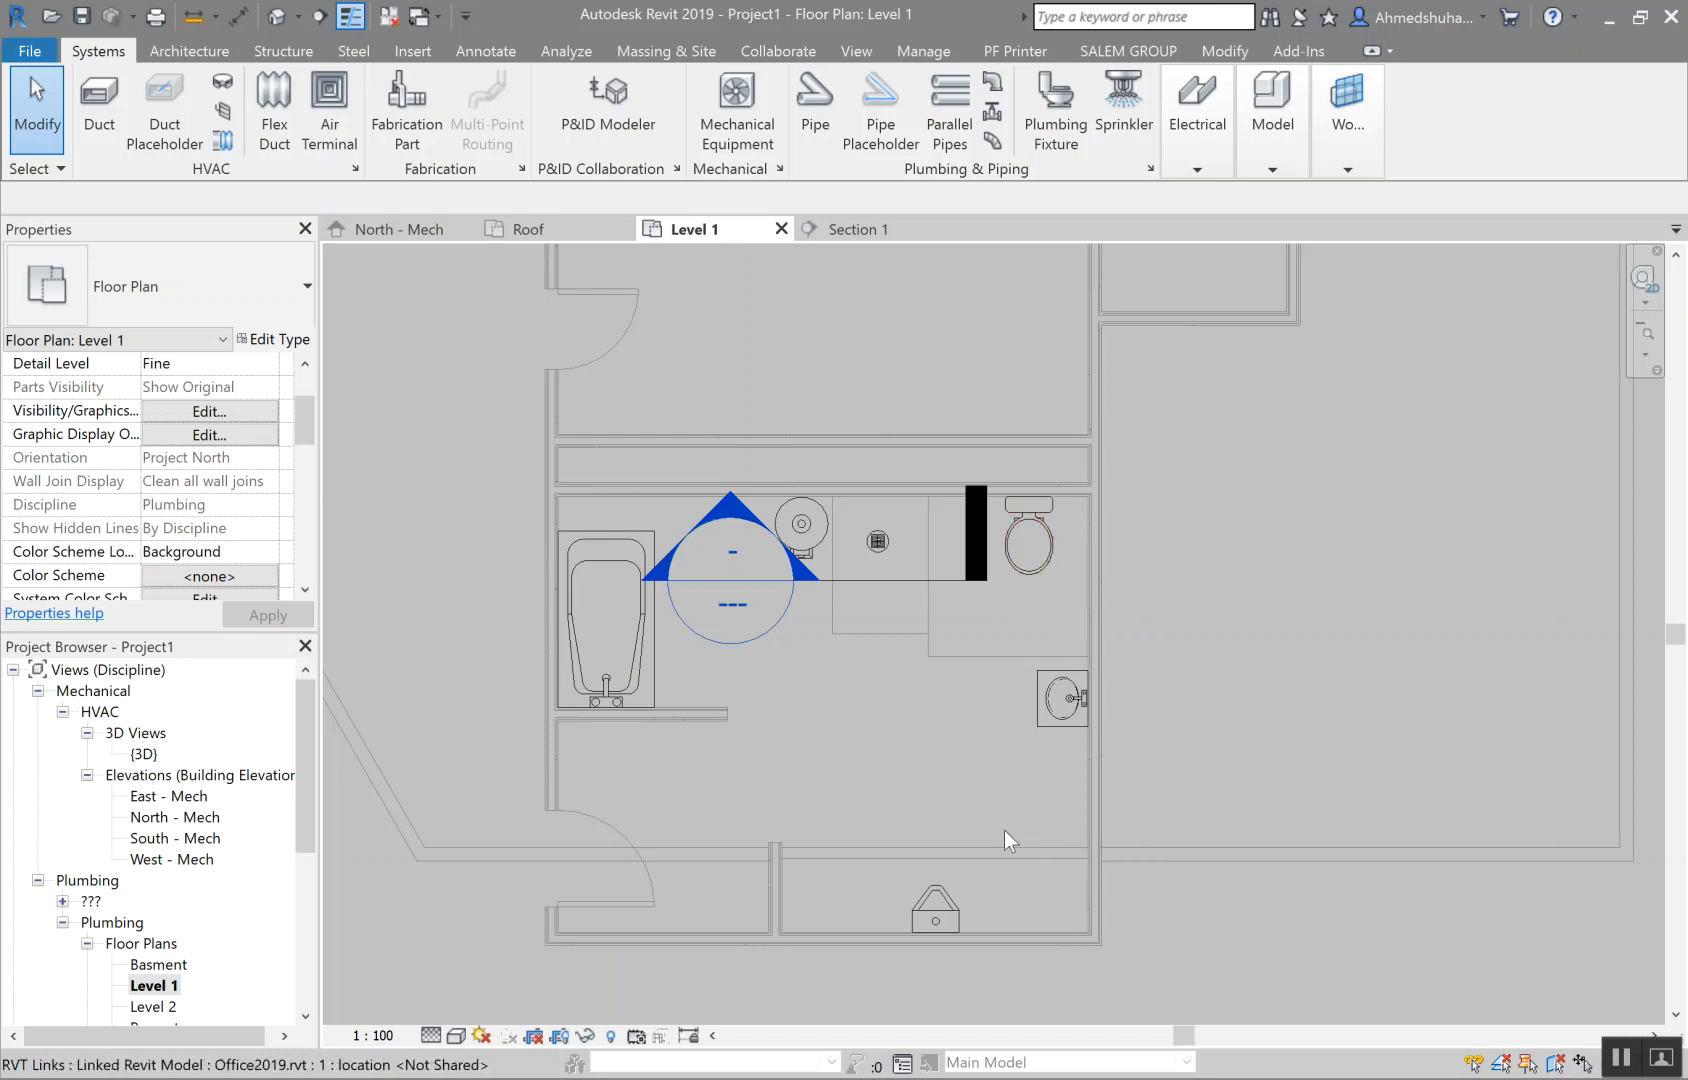
pyautogui.click(801, 114)
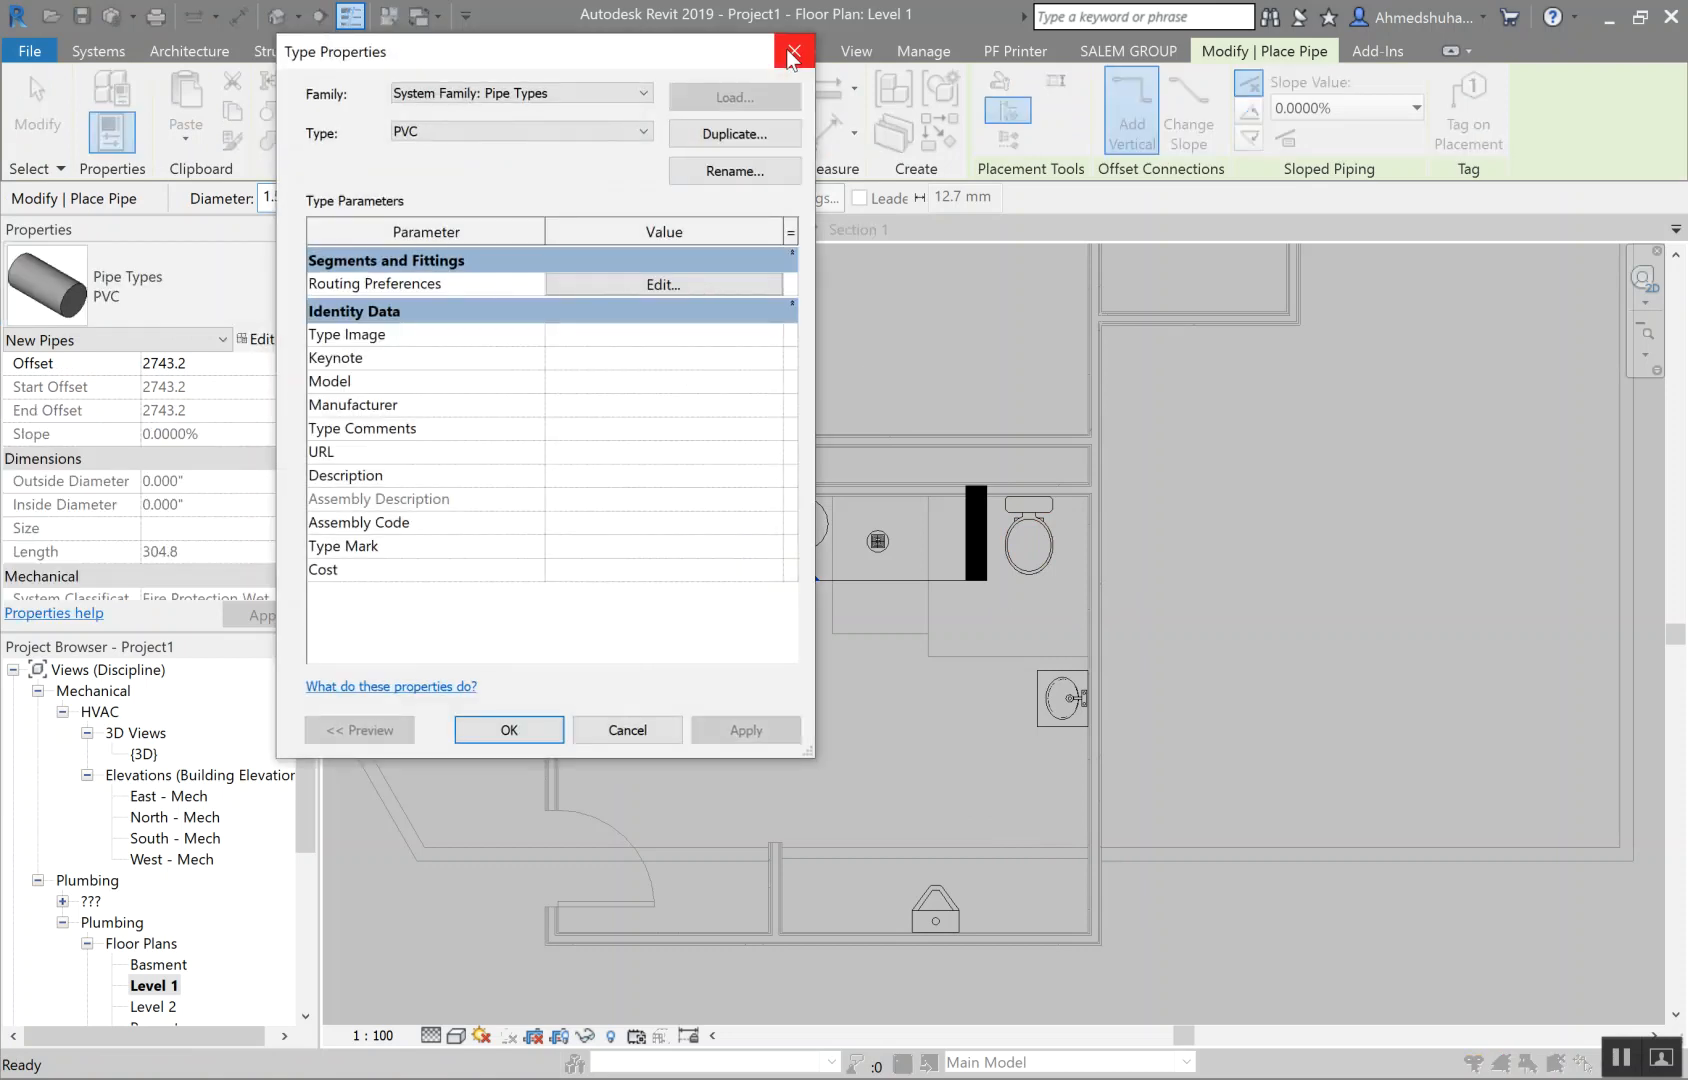
pyautogui.click(793, 50)
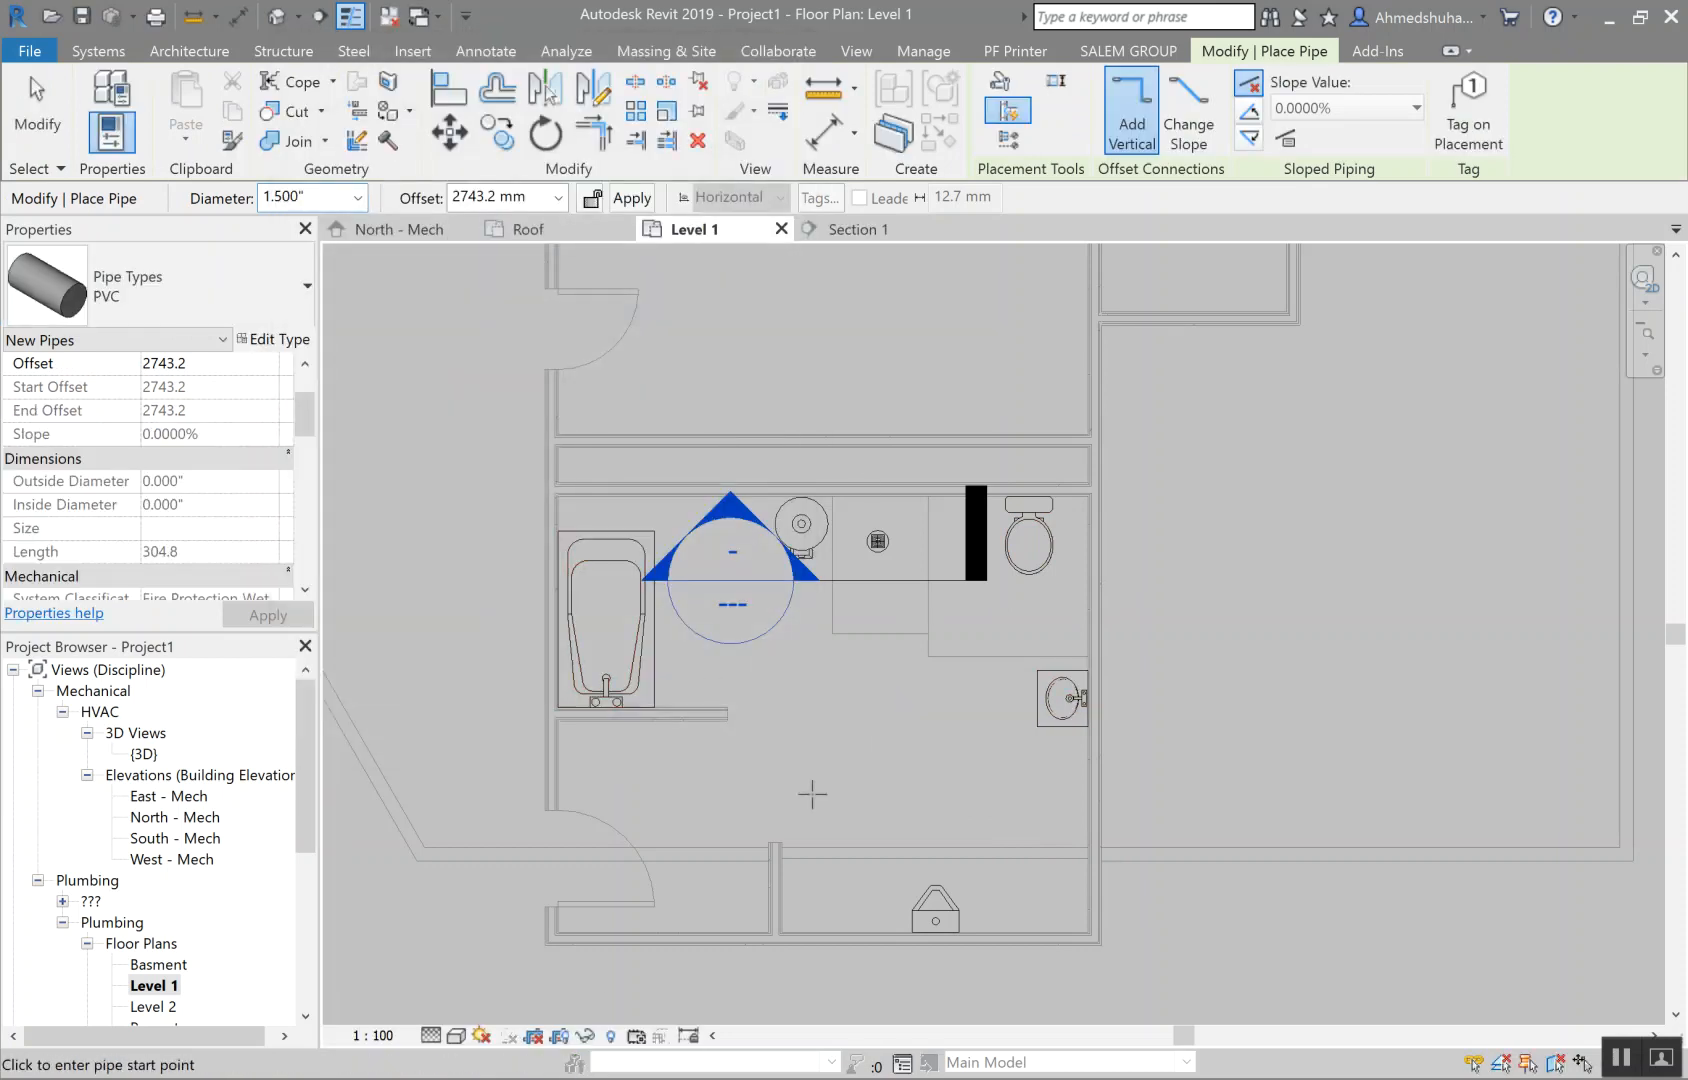